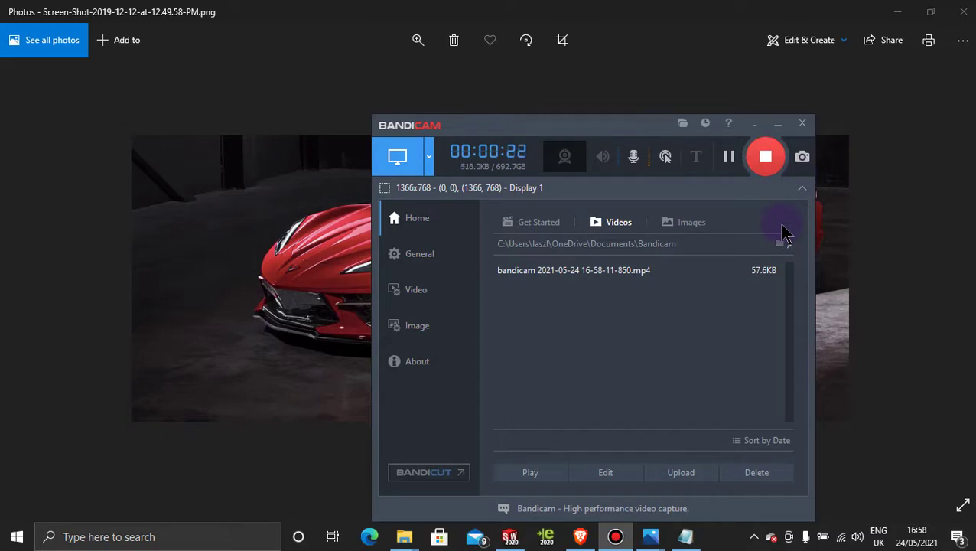
View the red Corvette reference photo, then bring the SOLIDWORKS blue bumper surface model to the front.
{"action": "left_click", "coordinate": [777, 125]}
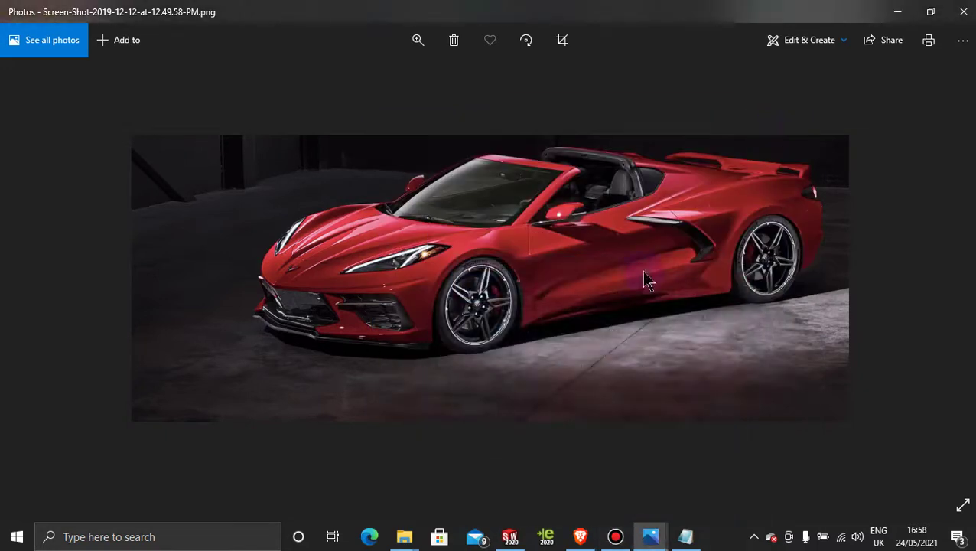
{"action": "left_click", "coordinate": [510, 536]}
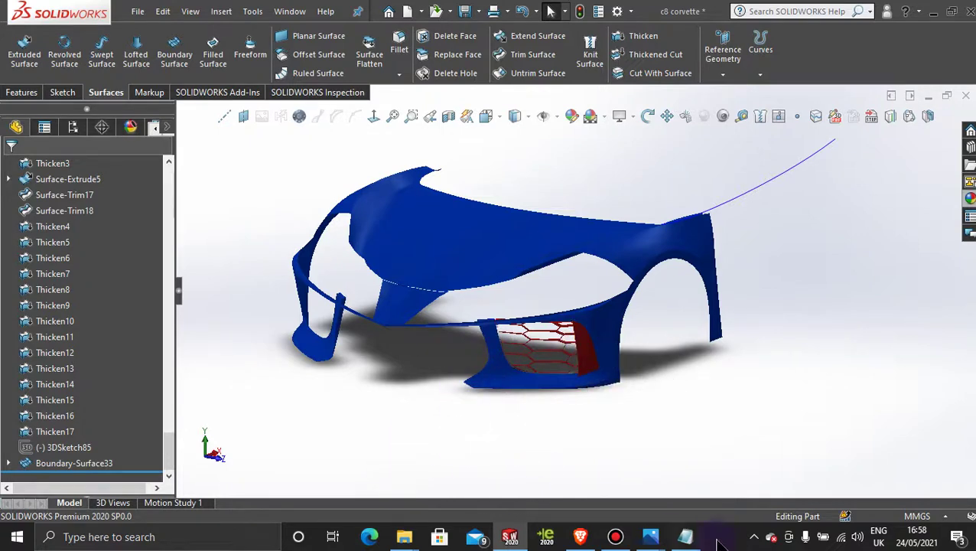
{"action": "mouse_move", "coordinate": [652, 539]}
{"action": "left_click", "coordinate": [690, 480]}
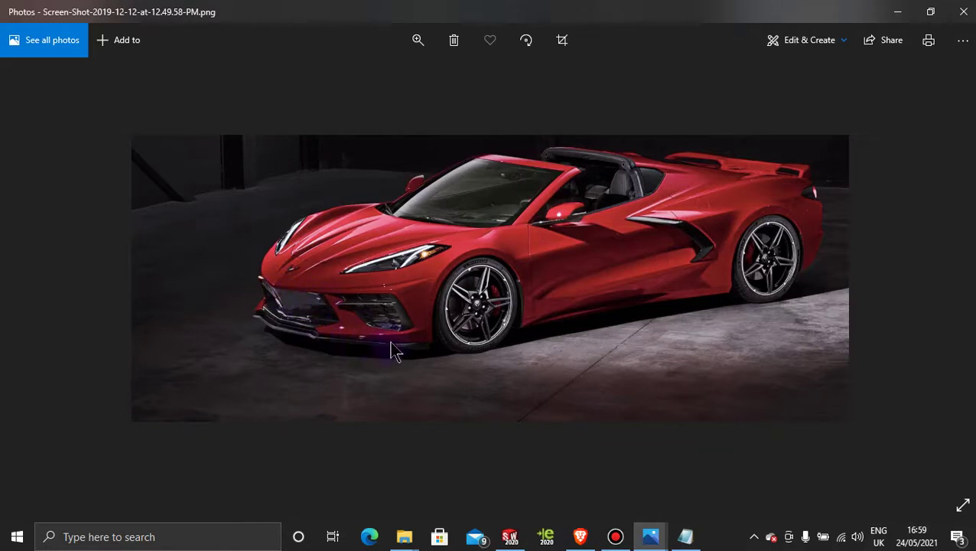
{"action": "left_click", "coordinate": [897, 11]}
{"action": "scroll", "coordinate": [558, 287], "scroll_direction": "up", "scroll_amount": 2}
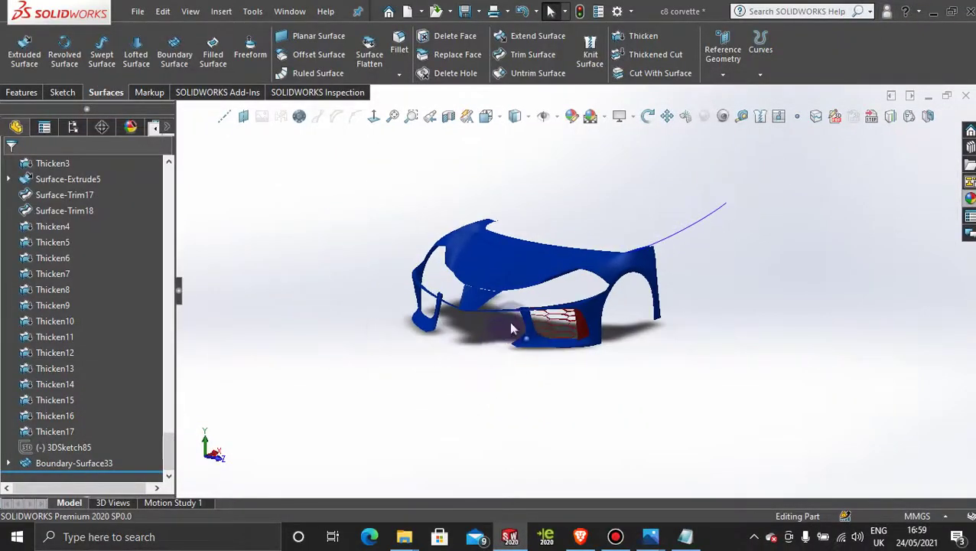
{"action": "scroll", "coordinate": [612, 293], "scroll_direction": "down", "scroll_amount": 5}
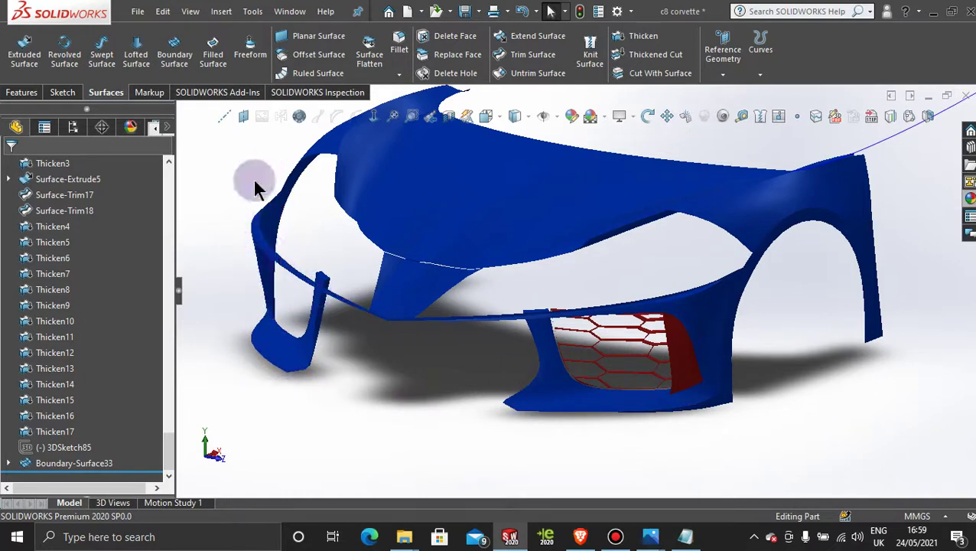
Delete Boundary-Surface33 from the feature tree.
{"action": "right_click", "coordinate": [673, 358]}
{"action": "left_click", "coordinate": [729, 413]}
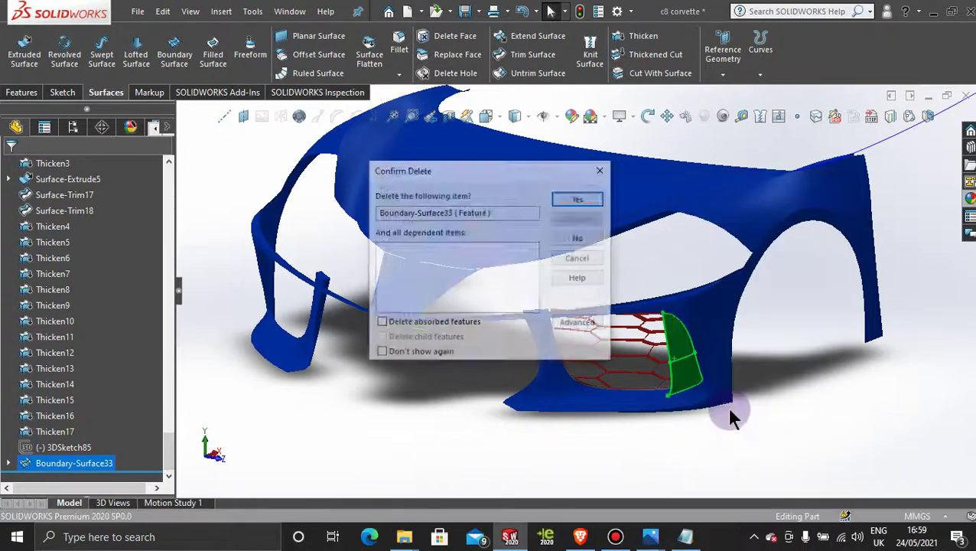
{"action": "left_click", "coordinate": [577, 200]}
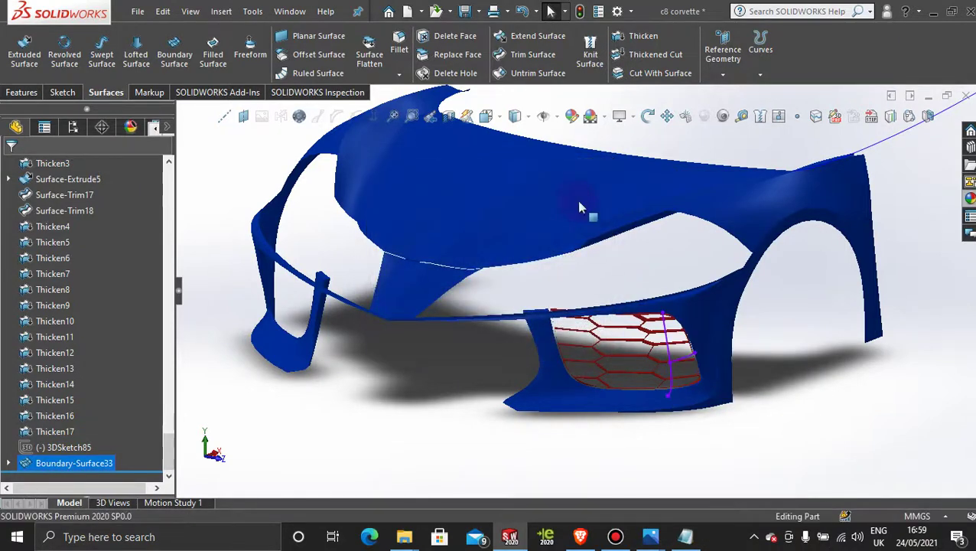
{"action": "scroll", "coordinate": [642, 351], "scroll_direction": "down", "scroll_amount": 5}
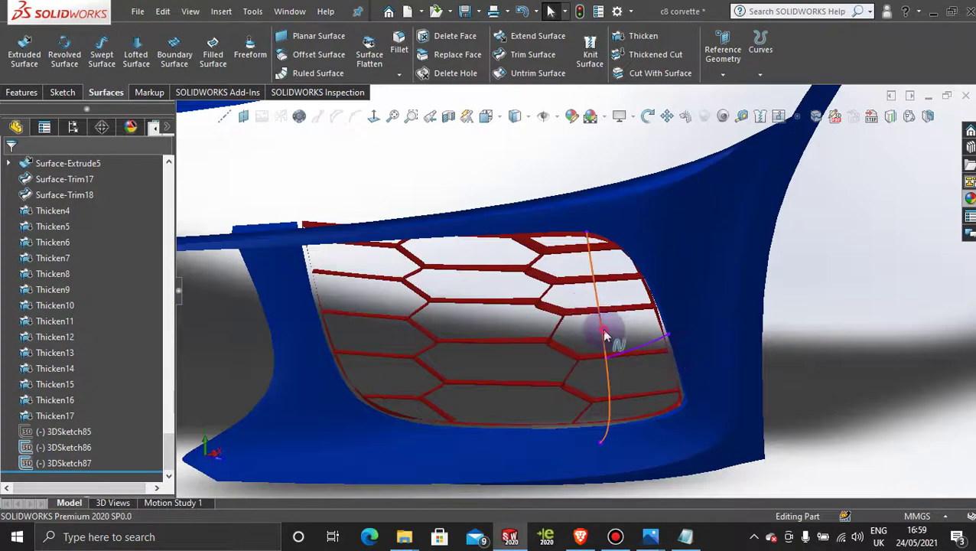
Delete 3DSketch86 and dismiss the rebuild error warning.
{"action": "right_click", "coordinate": [606, 338]}
{"action": "left_click", "coordinate": [642, 468]}
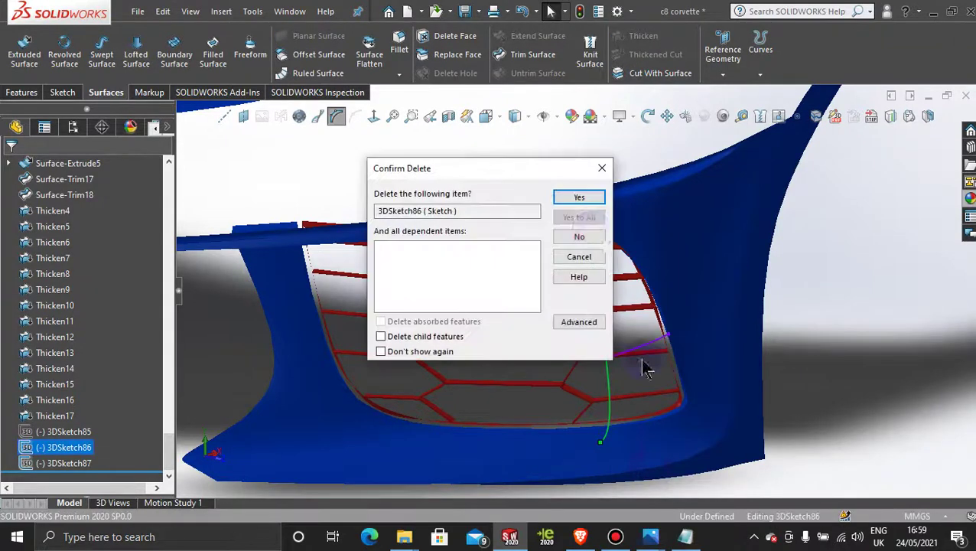
{"action": "left_click", "coordinate": [580, 199]}
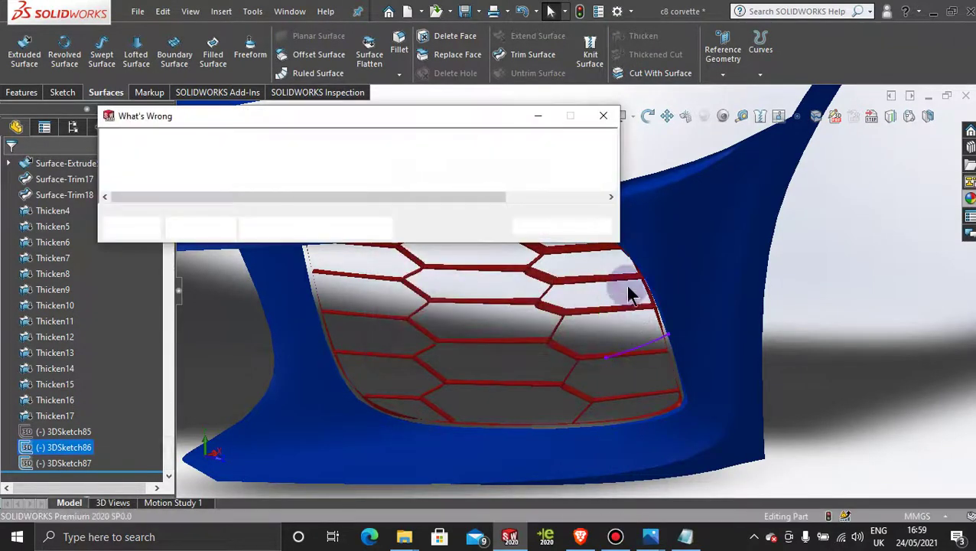
{"action": "left_click", "coordinate": [540, 226]}
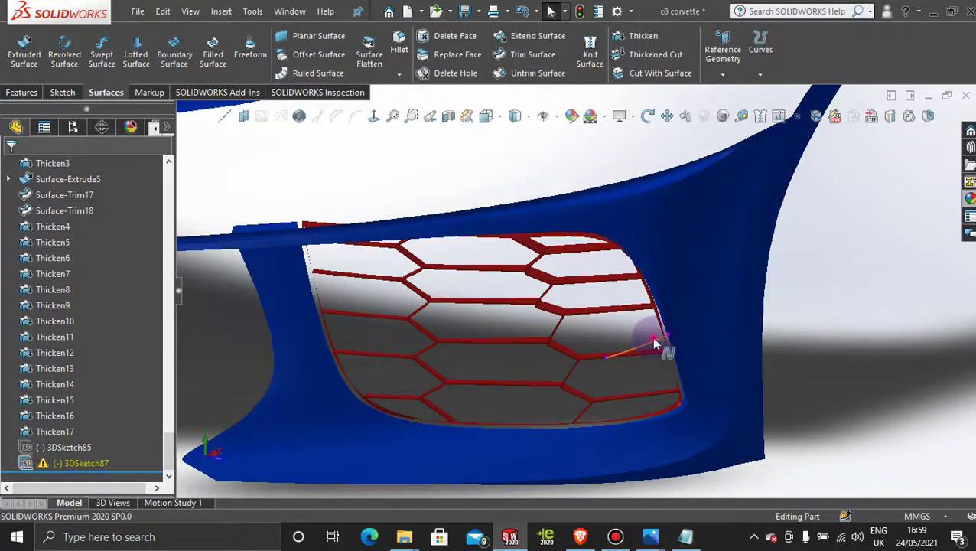
Delete 3DSketch87, leaving 3DSketch85 as the last history item.
{"action": "right_click", "coordinate": [649, 346]}
{"action": "left_click", "coordinate": [664, 468]}
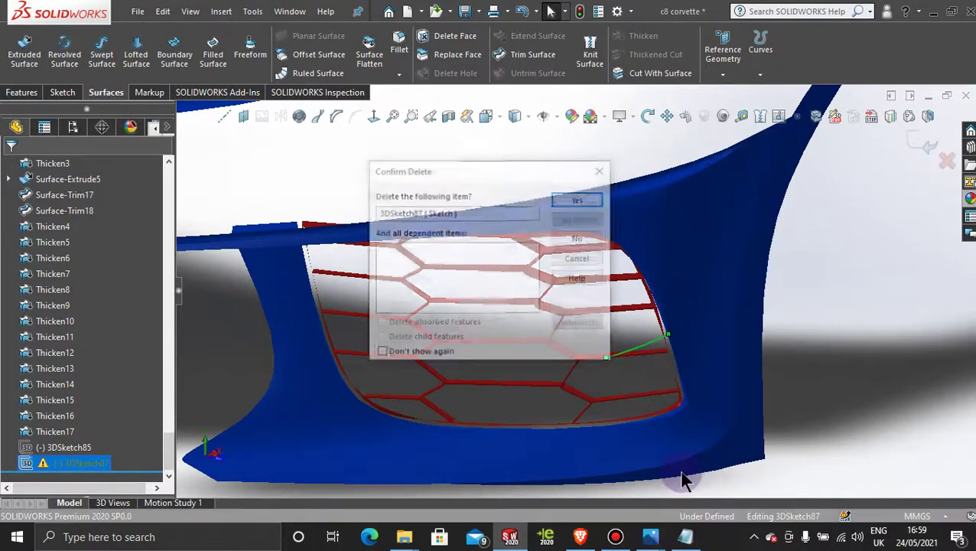
{"action": "left_click", "coordinate": [578, 200]}
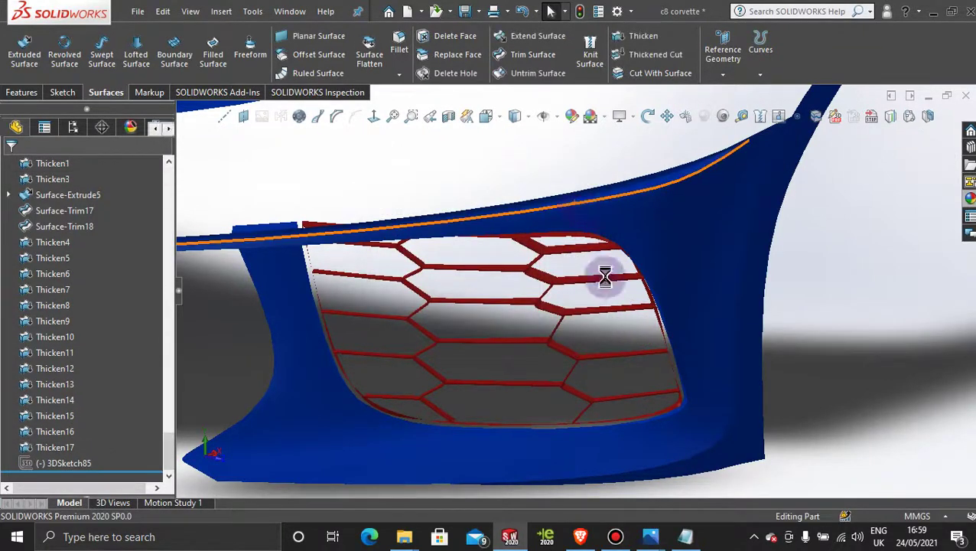
{"action": "scroll", "coordinate": [605, 314], "scroll_direction": "up", "scroll_amount": 3}
{"action": "mouse_move", "coordinate": [602, 307]}
{"action": "middle_mouse_down"}
{"action": "mouse_move", "coordinate": [601, 325]}
{"action": "mouse_move", "coordinate": [640, 327]}
{"action": "middle_mouse_up"}
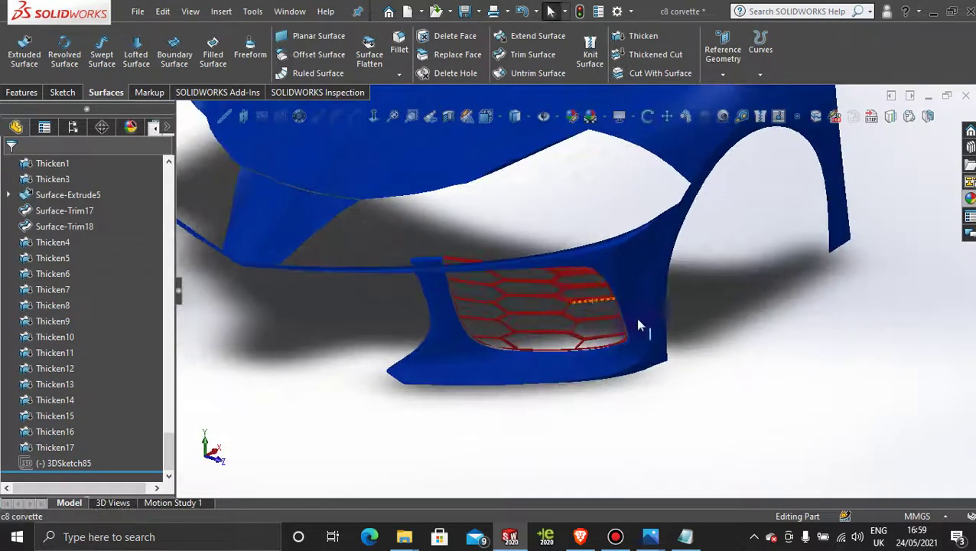
Start a new 3D sketch, 3DSketch88, and orient the view around the grille.
{"action": "left_click", "coordinate": [76, 98]}
{"action": "left_click", "coordinate": [19, 74]}
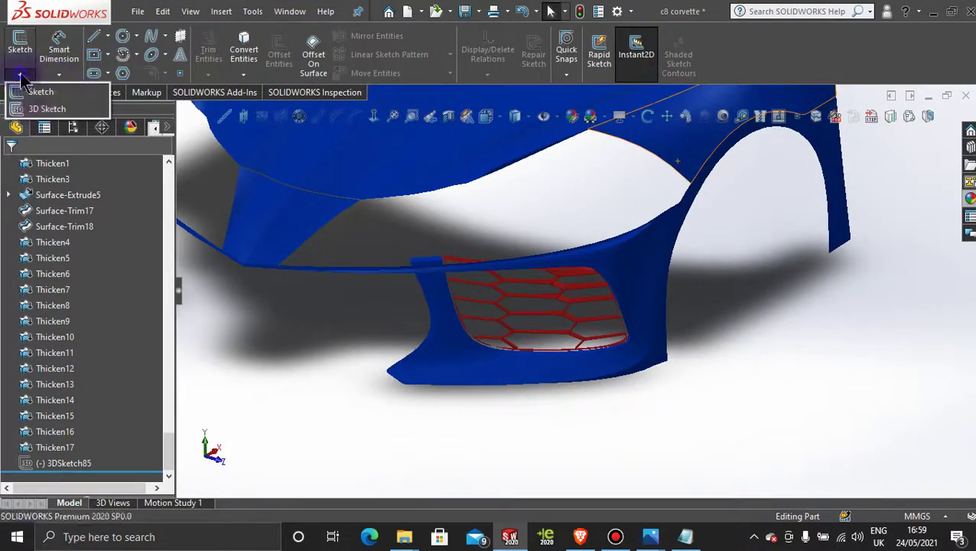
{"action": "left_click", "coordinate": [46, 109]}
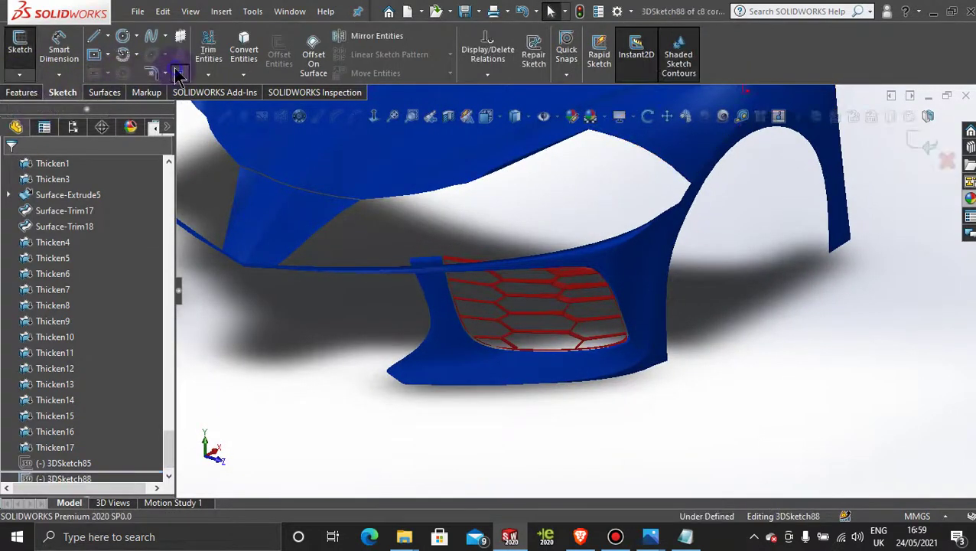
{"action": "scroll", "coordinate": [589, 363], "scroll_direction": "down", "scroll_amount": 3}
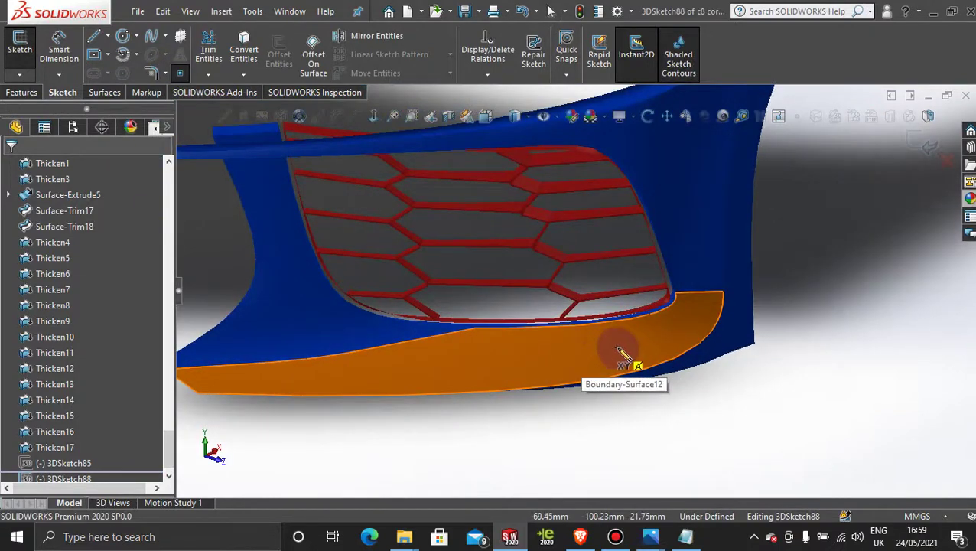
{"action": "left_click", "coordinate": [617, 348]}
{"action": "key", "text": "Escape"}
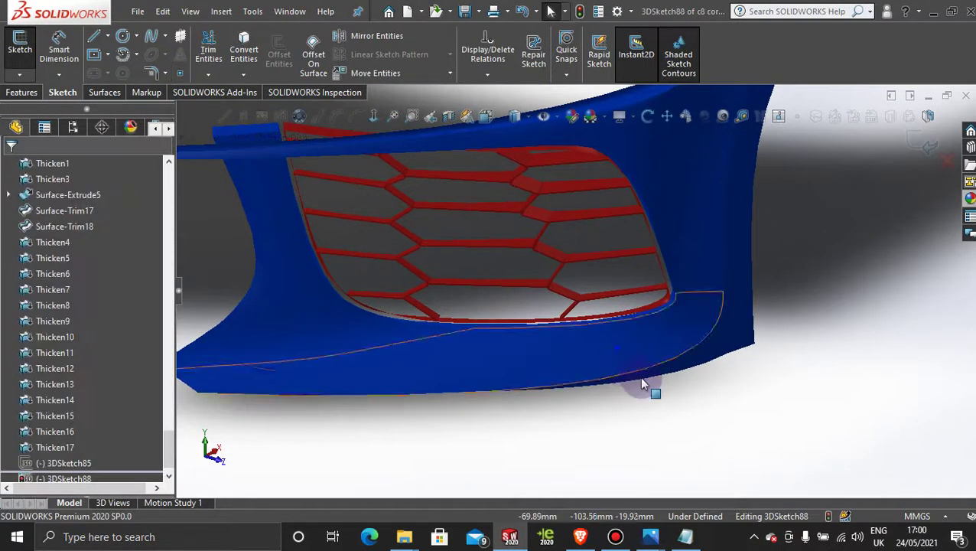
{"action": "middle_click_drag", "start_coordinate": [624, 316], "coordinate": [625, 227]}
{"action": "scroll", "coordinate": [635, 245], "scroll_direction": "up", "scroll_amount": 5}
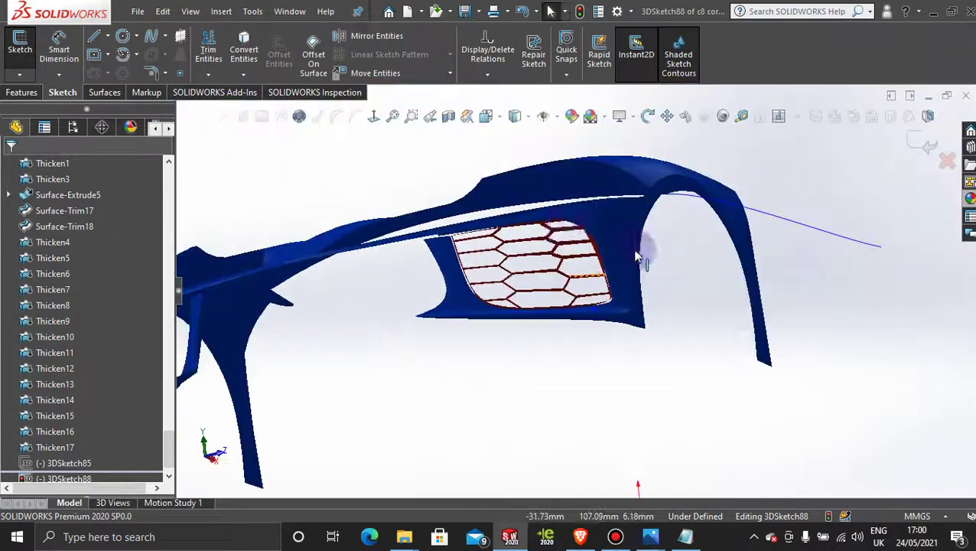
{"action": "scroll", "coordinate": [571, 244], "scroll_direction": "down", "scroll_amount": 8}
{"action": "middle_click_drag", "start_coordinate": [587, 288], "coordinate": [570, 300]}
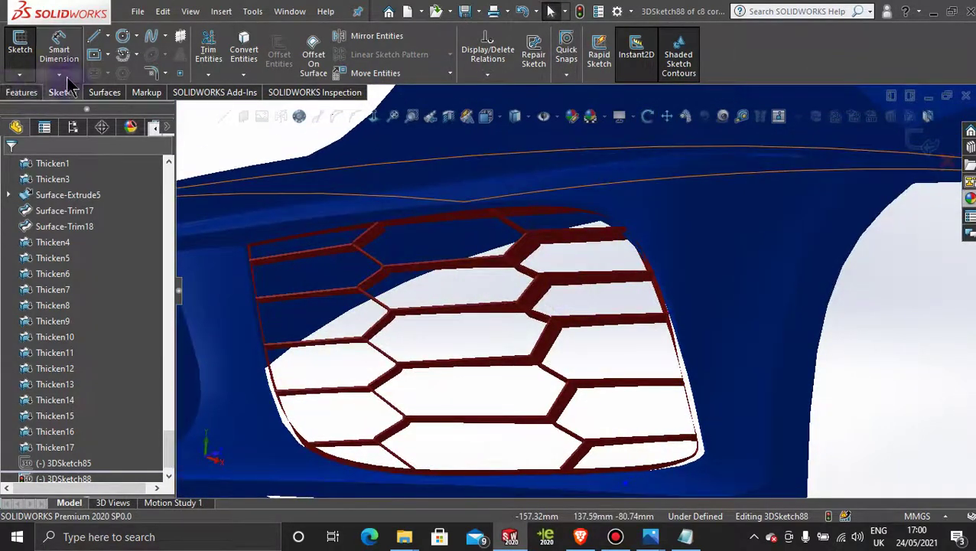
Begin a spline at the grille opening's top-right corner with a second point nearby.
{"action": "left_click", "coordinate": [152, 42]}
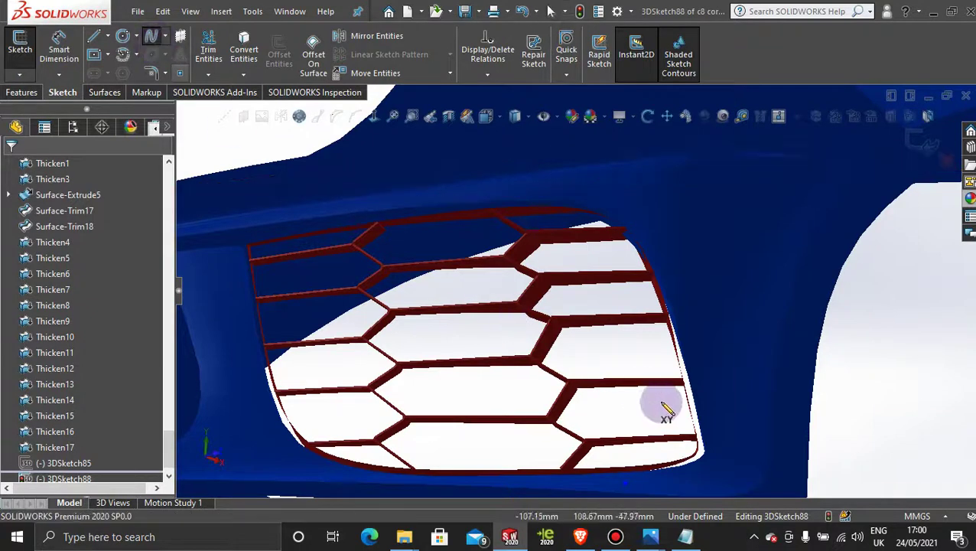
{"action": "left_click", "coordinate": [630, 205]}
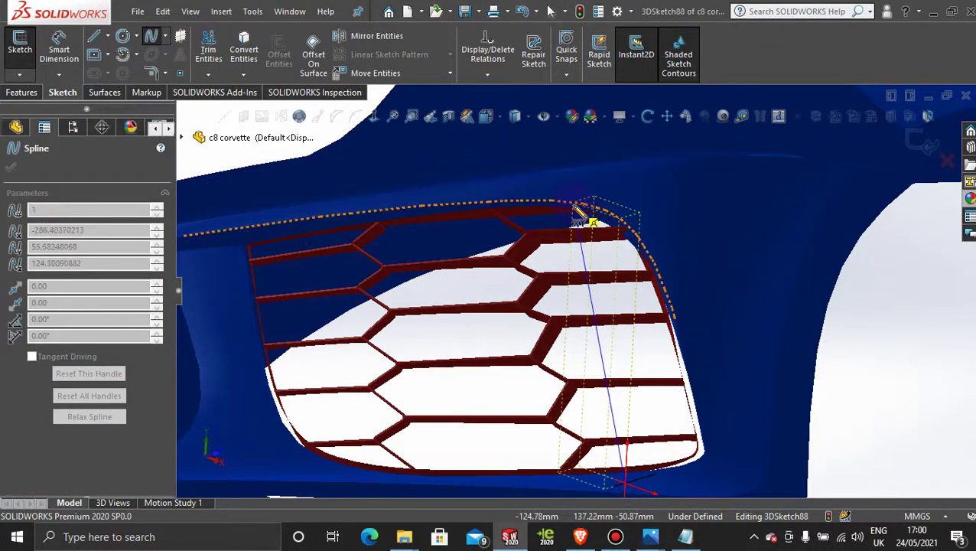
{"action": "left_click", "coordinate": [602, 217]}
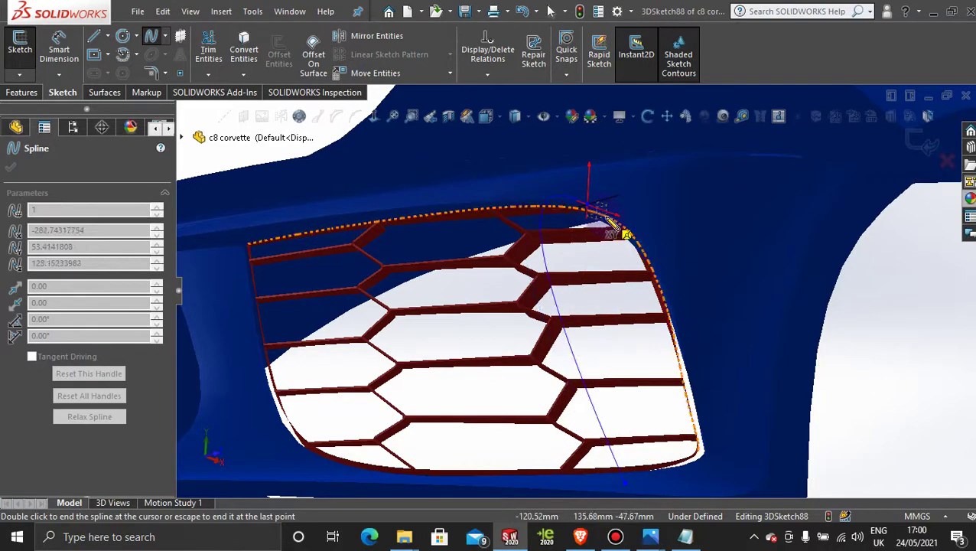
{"action": "key", "text": "Escape"}
{"action": "middle_click_drag", "start_coordinate": [614, 246], "coordinate": [624, 371]}
{"action": "key", "text": "space"}
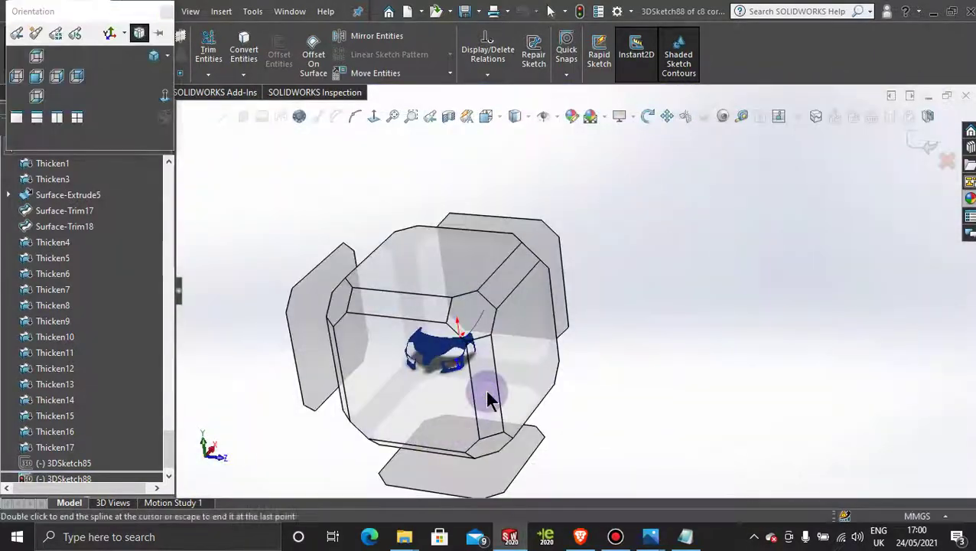
From a side view, end the spline at the grille's bottom edge and bend it along the surface.
{"action": "left_click", "coordinate": [488, 398]}
{"action": "scroll", "coordinate": [557, 314], "scroll_direction": "down", "scroll_amount": 10}
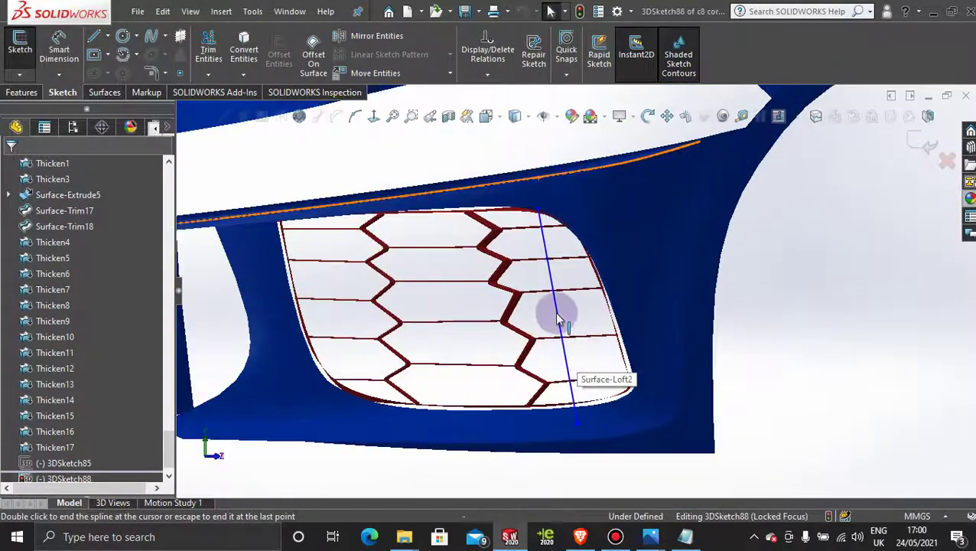
{"action": "double_click", "coordinate": [560, 320]}
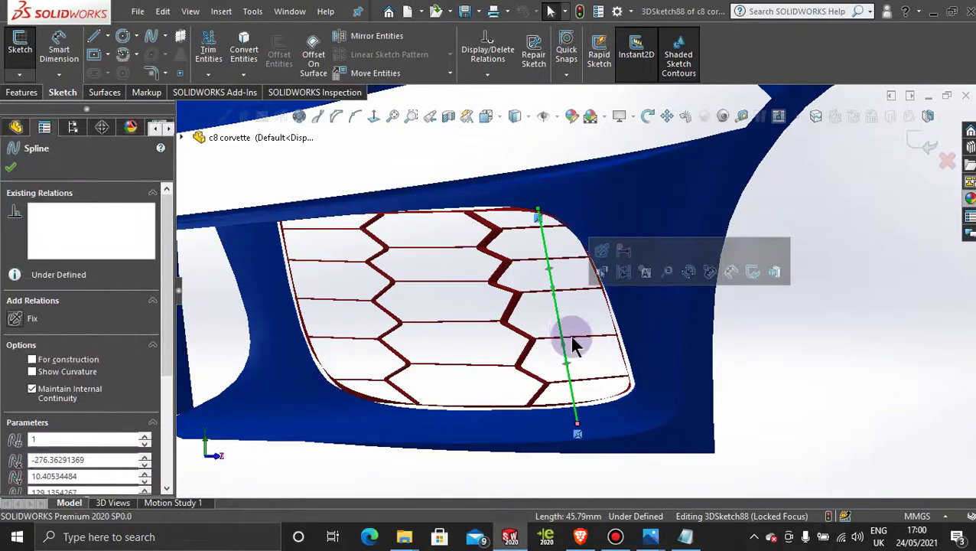
{"action": "left_click_drag", "start_coordinate": [561, 341], "coordinate": [558, 427]}
{"action": "left_click", "coordinate": [566, 429]}
Select the spline's middle and bottom points to bring up the bottom tangent handle.
{"action": "scroll", "coordinate": [579, 397], "scroll_direction": "down", "scroll_amount": 3}
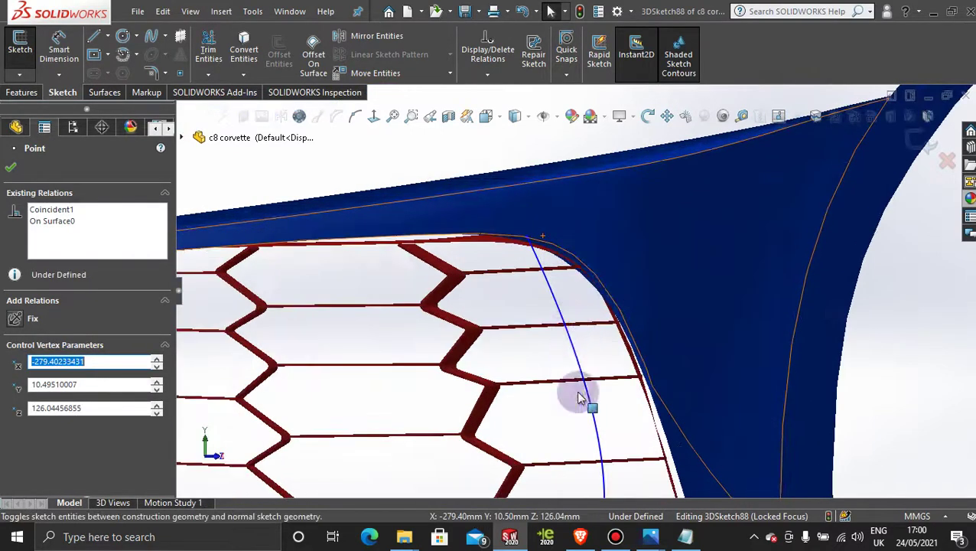
{"action": "scroll", "coordinate": [579, 397], "scroll_direction": "up", "scroll_amount": 4}
{"action": "left_click", "coordinate": [591, 393]}
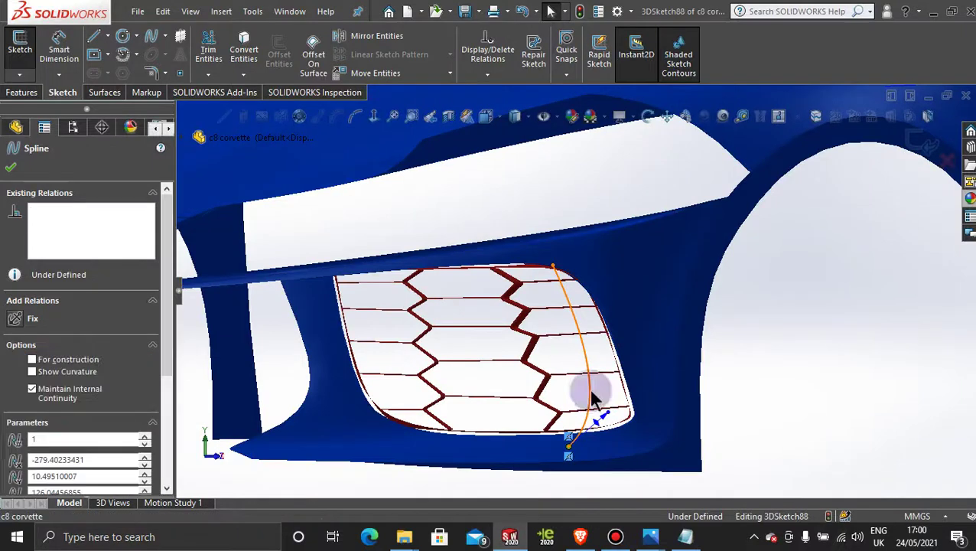
{"action": "left_click", "coordinate": [589, 337]}
{"action": "left_click", "coordinate": [581, 339]}
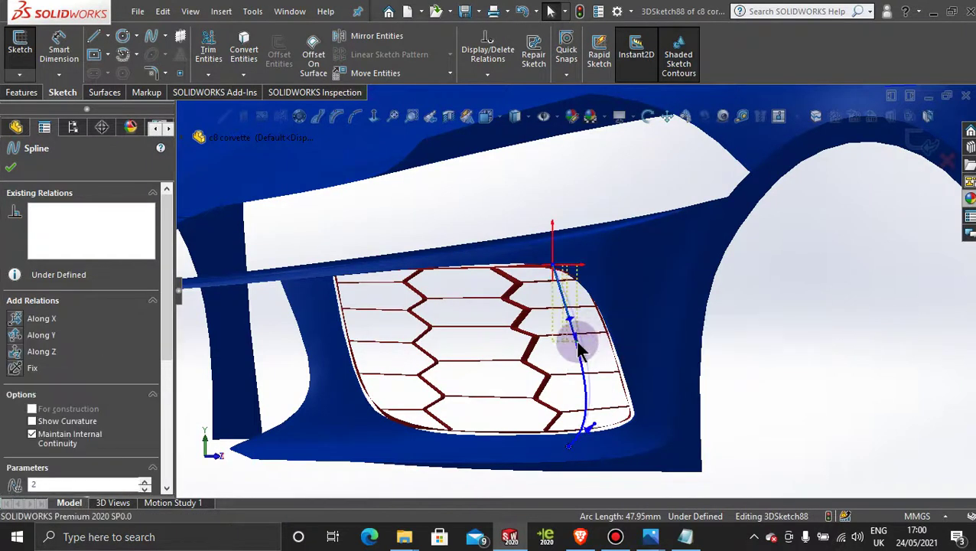
{"action": "left_click", "coordinate": [601, 422]}
{"action": "left_click", "coordinate": [605, 428]}
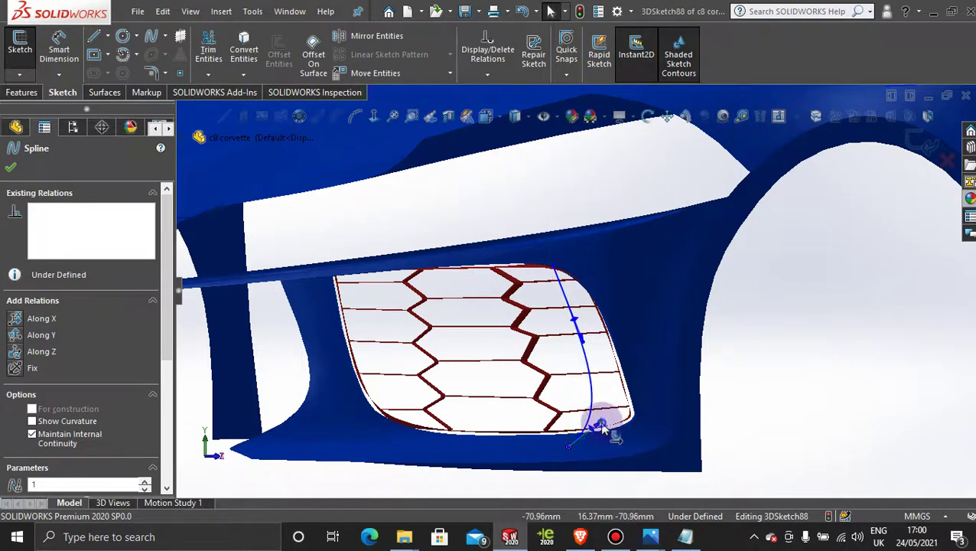
{"action": "left_click", "coordinate": [602, 427]}
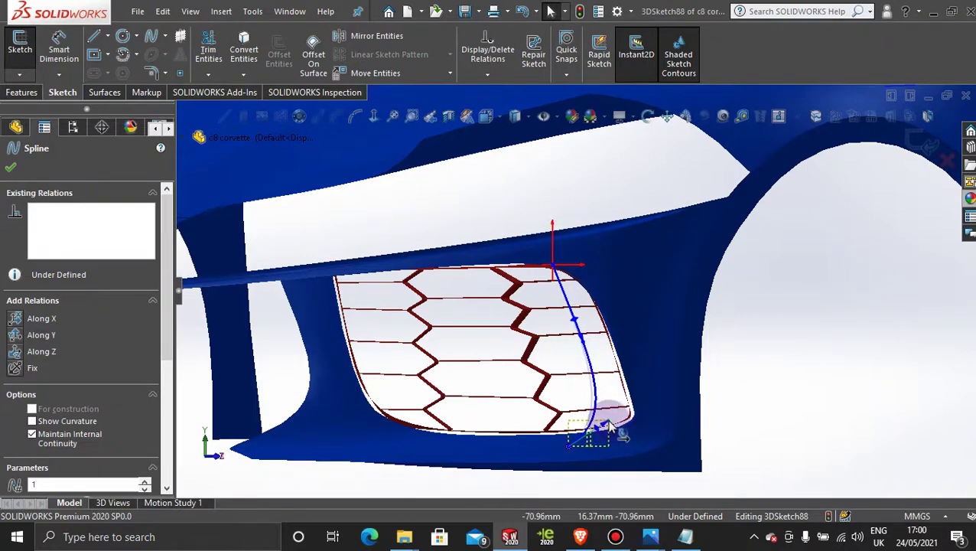
{"action": "scroll", "coordinate": [621, 427], "scroll_direction": "up", "scroll_amount": 5}
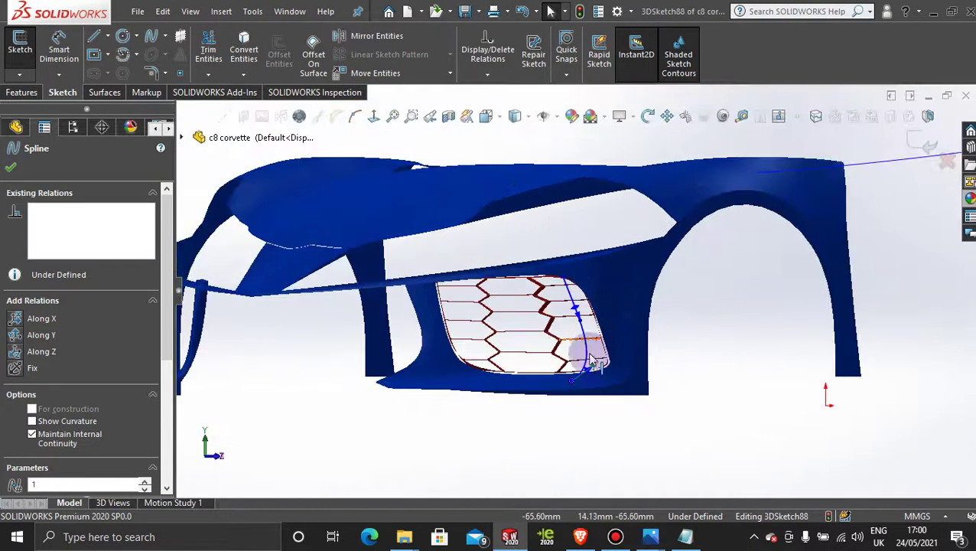
{"action": "middle_click_drag", "start_coordinate": [621, 427], "coordinate": [555, 468]}
{"action": "key", "text": "space"}
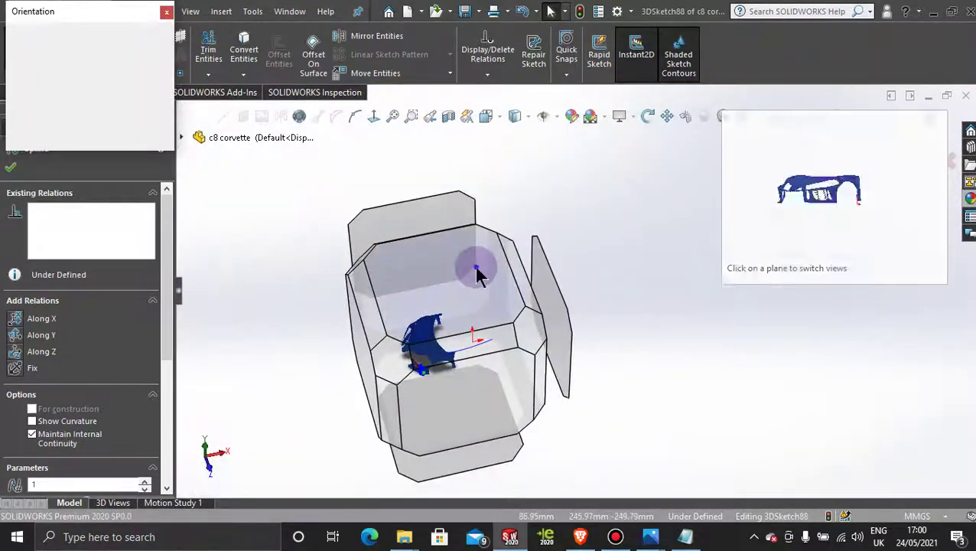
In Top view, finish the spline and drag its control vertices to reshape it down the grille.
{"action": "left_click", "coordinate": [475, 274]}
{"action": "scroll", "coordinate": [454, 390], "scroll_direction": "down", "scroll_amount": 6}
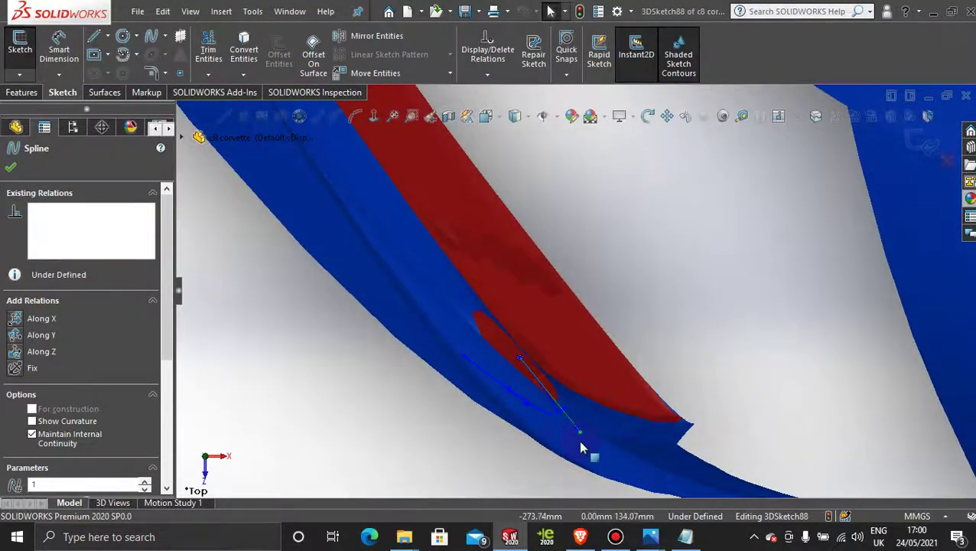
{"action": "double_click", "coordinate": [548, 417]}
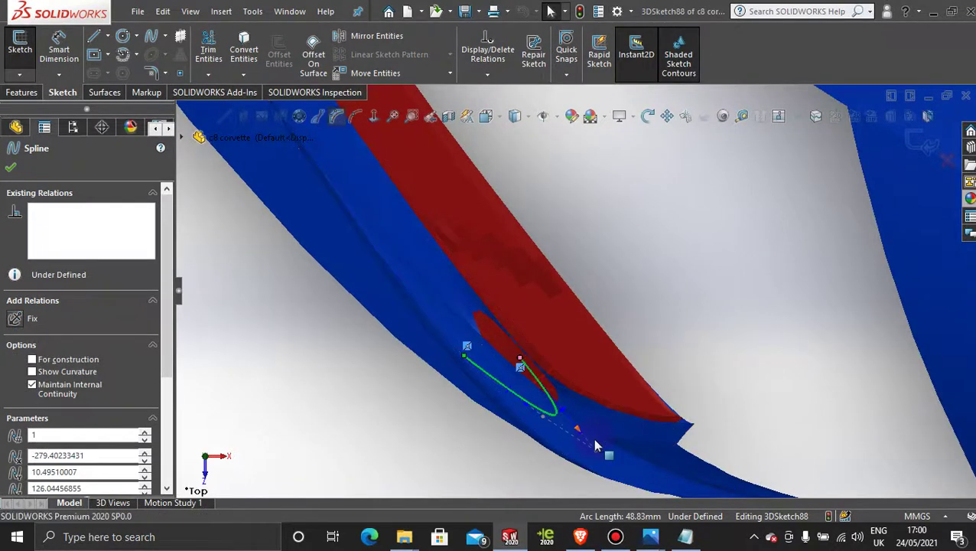
{"action": "left_click_drag", "start_coordinate": [601, 455], "coordinate": [503, 434]}
{"action": "left_click_drag", "start_coordinate": [587, 457], "coordinate": [521, 470]}
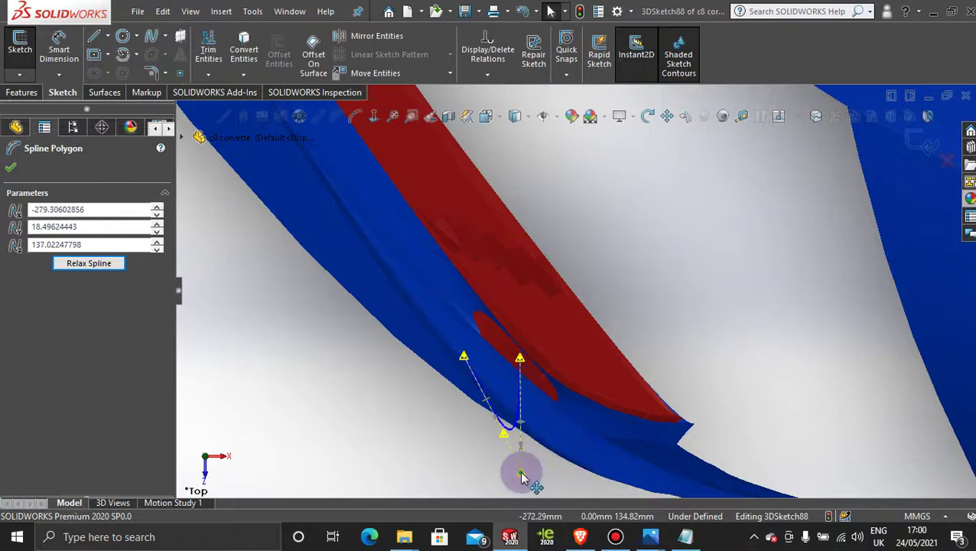
{"action": "left_click_drag", "start_coordinate": [502, 432], "coordinate": [474, 431]}
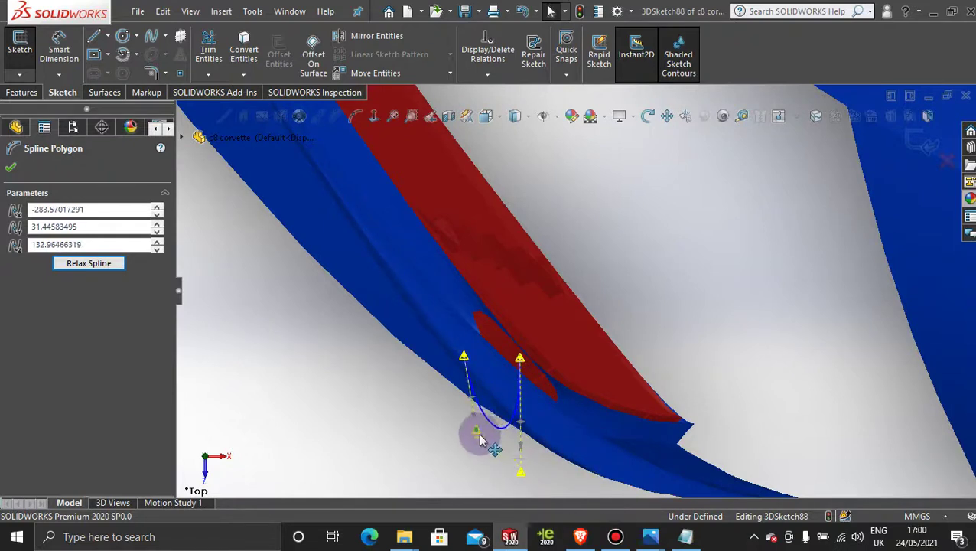
{"action": "left_click_drag", "start_coordinate": [520, 472], "coordinate": [492, 470]}
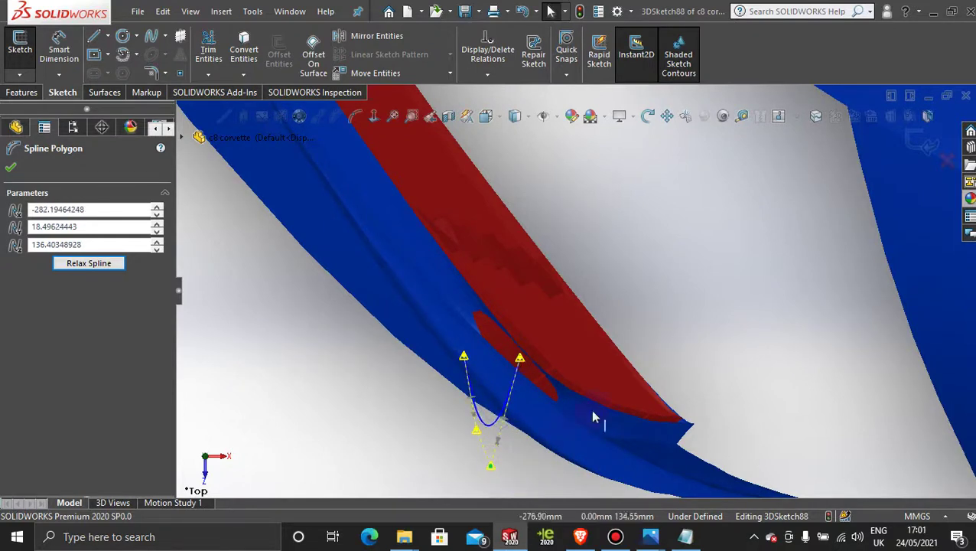
Check the curve against the hexagon grille, accept the spline edits and exit 3DSketch88.
{"action": "middle_click_drag", "start_coordinate": [842, 181], "coordinate": [600, 318]}
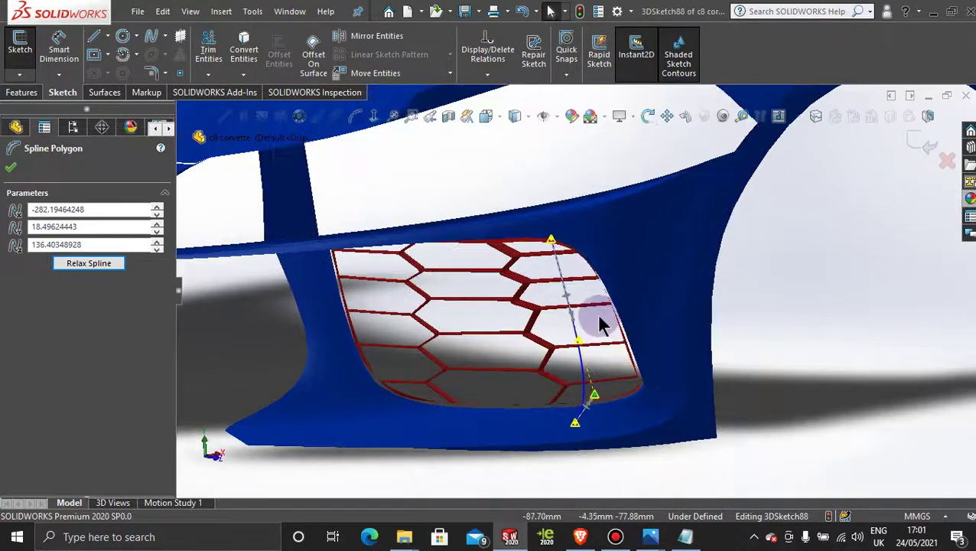
{"action": "mouse_move", "coordinate": [529, 365]}
{"action": "middle_mouse_down"}
{"action": "mouse_move", "coordinate": [577, 344]}
{"action": "mouse_move", "coordinate": [529, 283]}
{"action": "mouse_move", "coordinate": [465, 255]}
{"action": "mouse_move", "coordinate": [549, 316]}
{"action": "mouse_move", "coordinate": [534, 344]}
{"action": "mouse_move", "coordinate": [545, 359]}
{"action": "middle_mouse_up"}
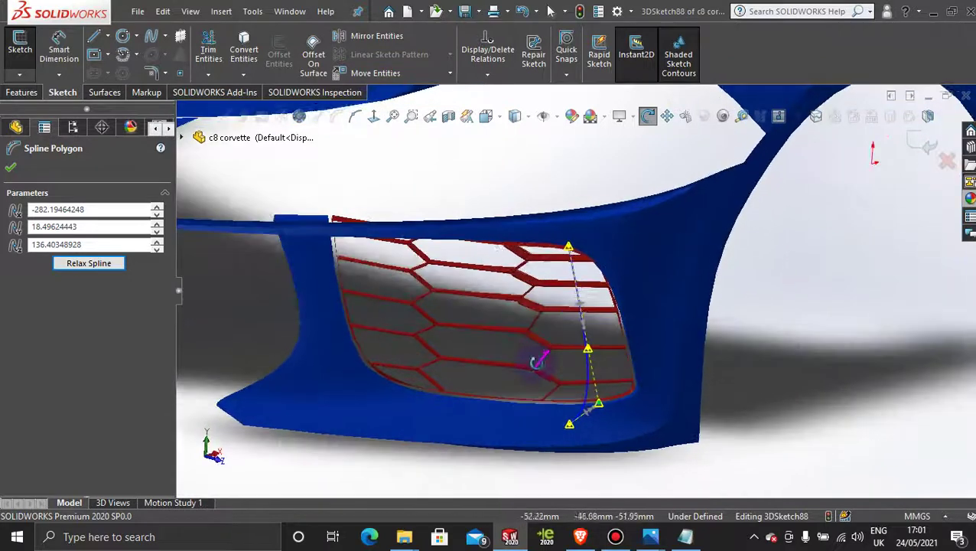
{"action": "left_click", "coordinate": [12, 166]}
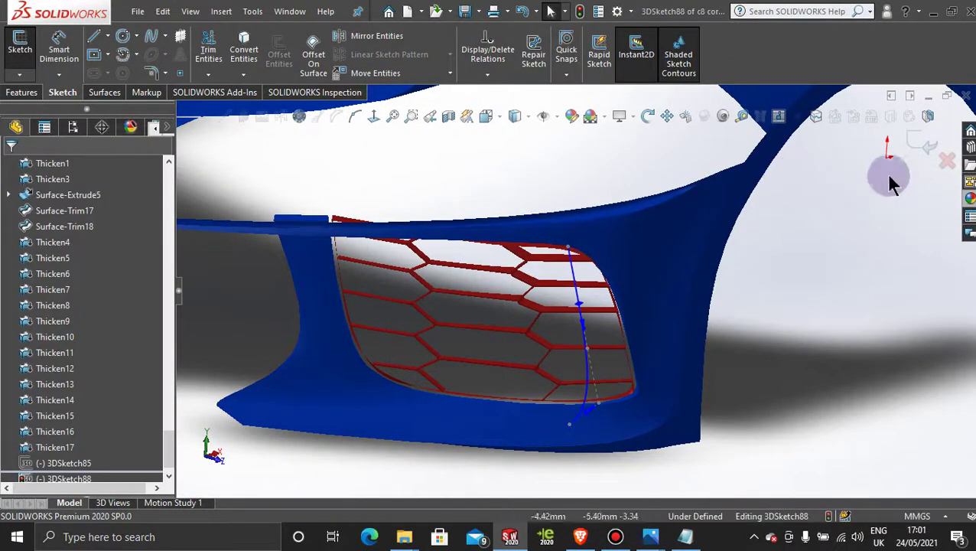
{"action": "left_click", "coordinate": [916, 142]}
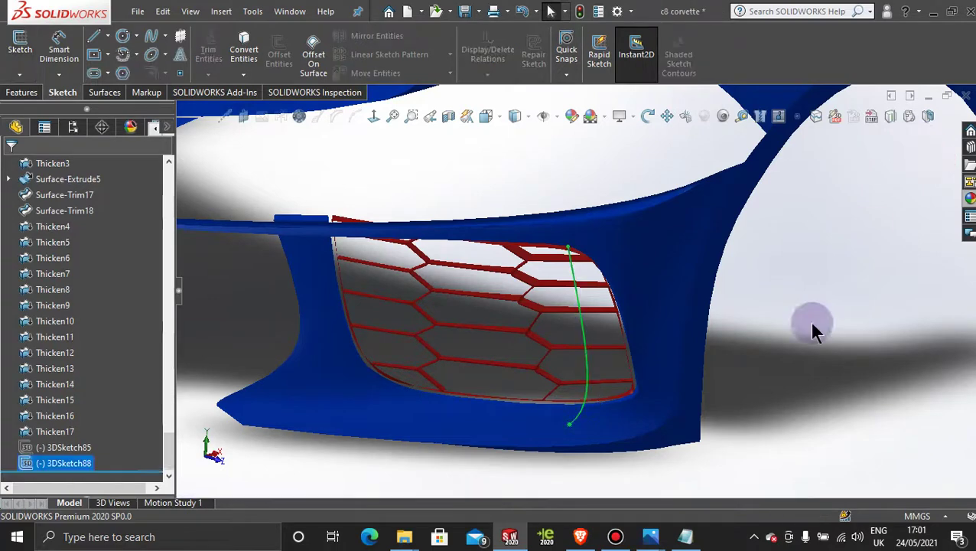
{"action": "left_click", "coordinate": [153, 36]}
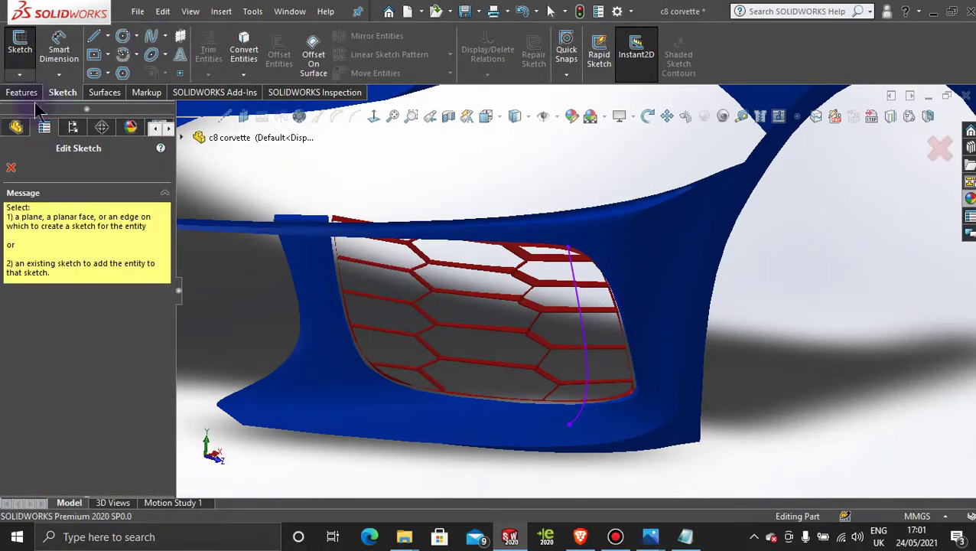
Start 3DSketch89 and draw a spline from the purple spline to the grille edge.
{"action": "left_click", "coordinate": [10, 167]}
{"action": "left_click", "coordinate": [19, 75]}
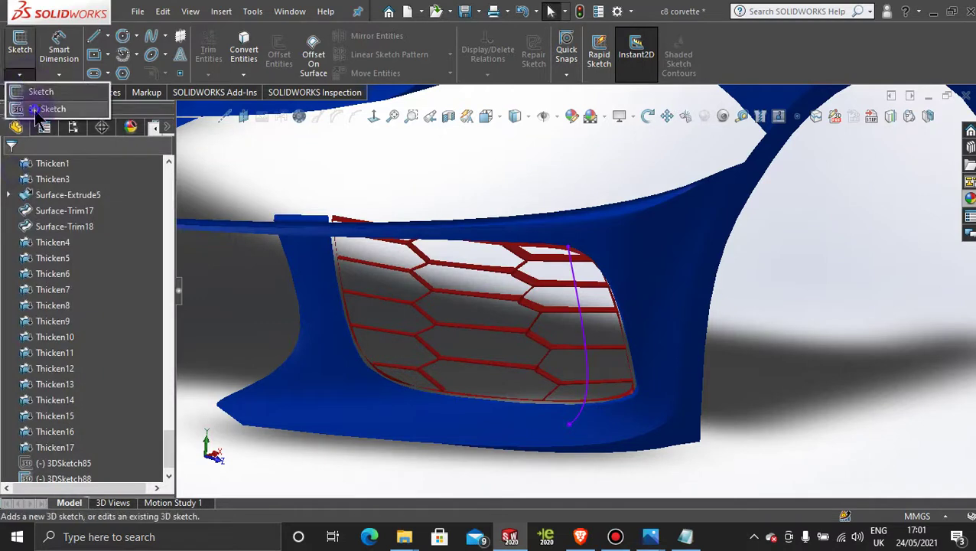
{"action": "left_click", "coordinate": [39, 106]}
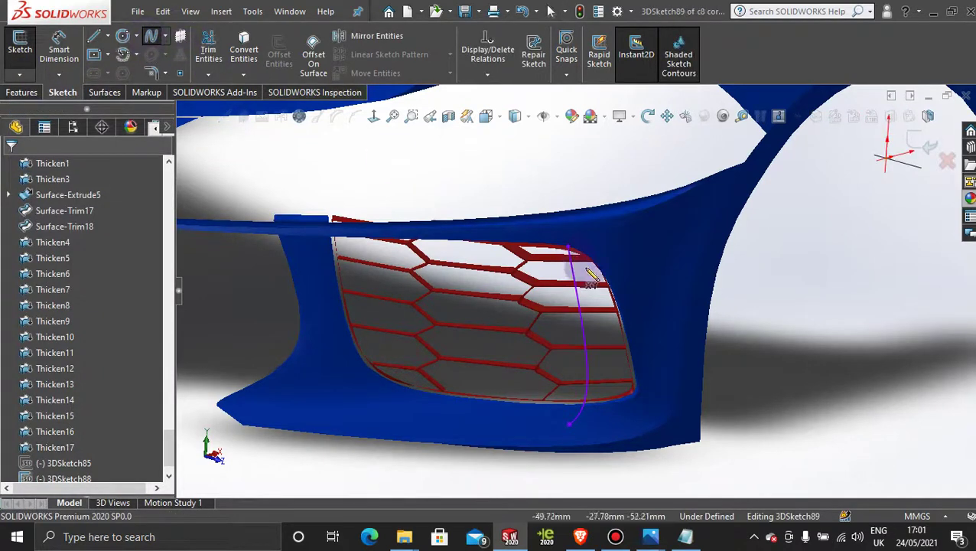
{"action": "left_click", "coordinate": [589, 340]}
{"action": "scroll", "coordinate": [637, 342], "scroll_direction": "down", "scroll_amount": 5}
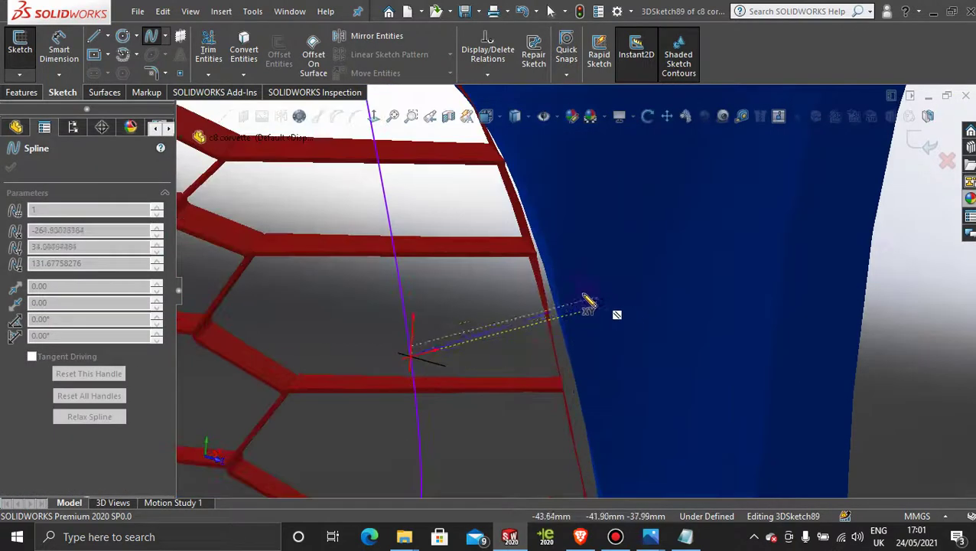
{"action": "left_click", "coordinate": [562, 303]}
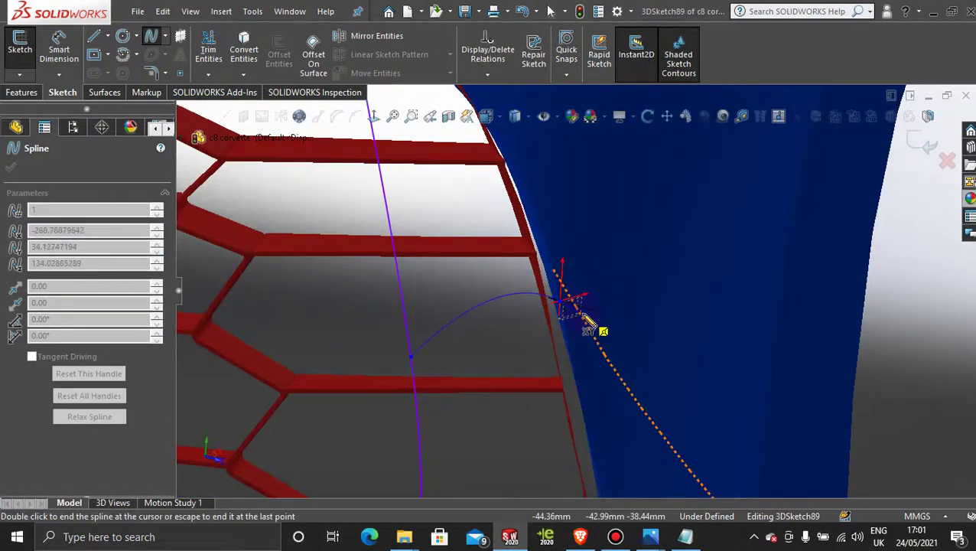
{"action": "scroll", "coordinate": [583, 318], "scroll_direction": "up", "scroll_amount": 10}
From a side view, drag the new spline's endpoint along the edge and tilt its tangent upward.
{"action": "key", "text": "space"}
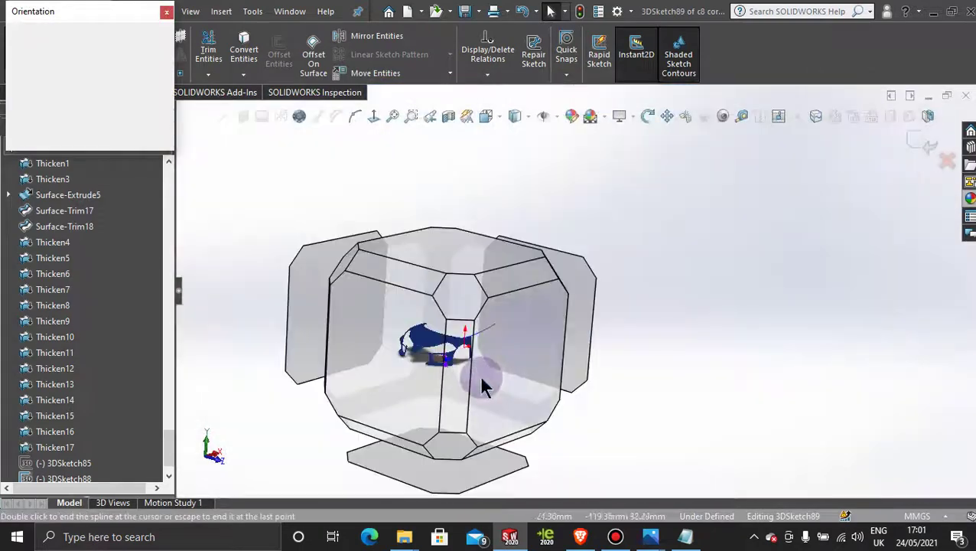
{"action": "left_click", "coordinate": [448, 373]}
{"action": "scroll", "coordinate": [494, 314], "scroll_direction": "down", "scroll_amount": 3}
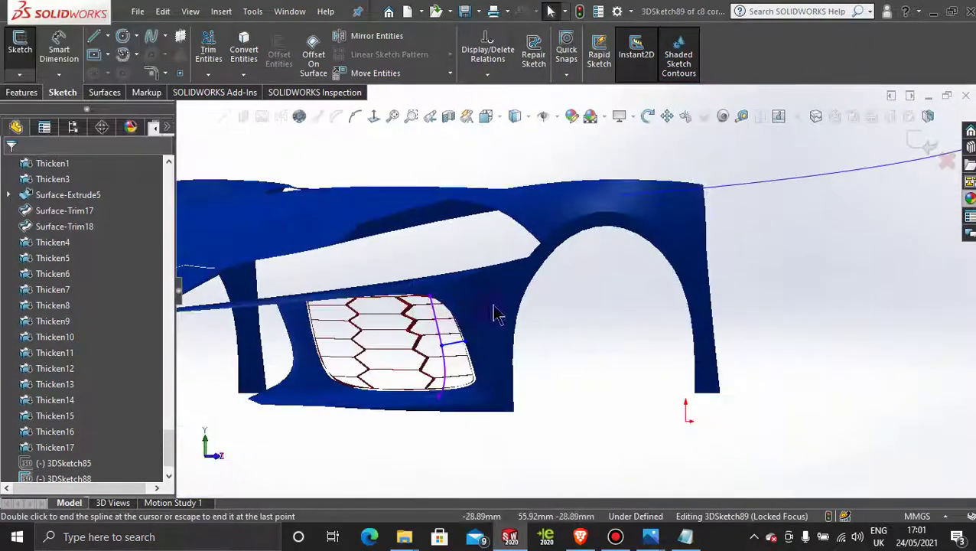
{"action": "scroll", "coordinate": [496, 313], "scroll_direction": "down", "scroll_amount": 5}
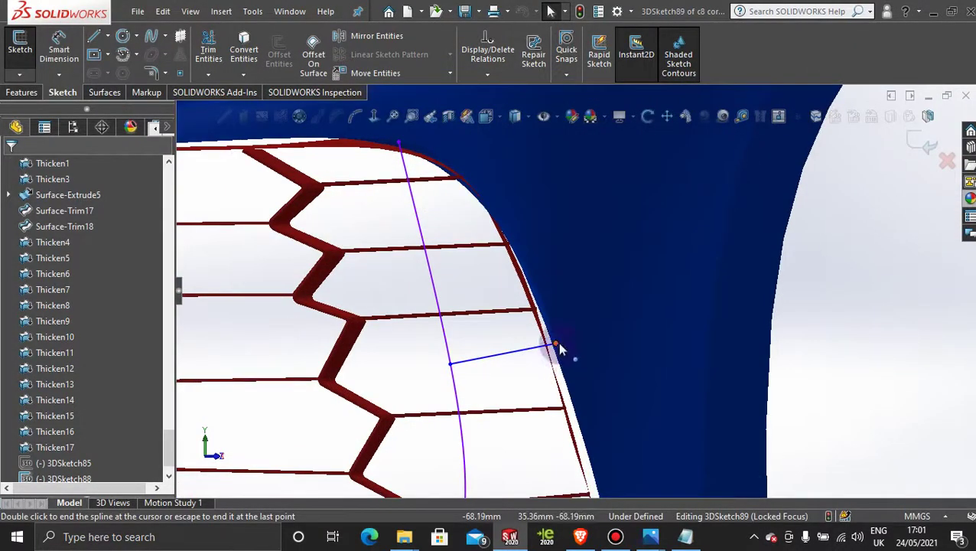
{"action": "left_click_drag", "start_coordinate": [557, 347], "coordinate": [511, 442]}
{"action": "scroll", "coordinate": [509, 442], "scroll_direction": "up", "scroll_amount": 5}
{"action": "scroll", "coordinate": [569, 293], "scroll_direction": "down", "scroll_amount": 4}
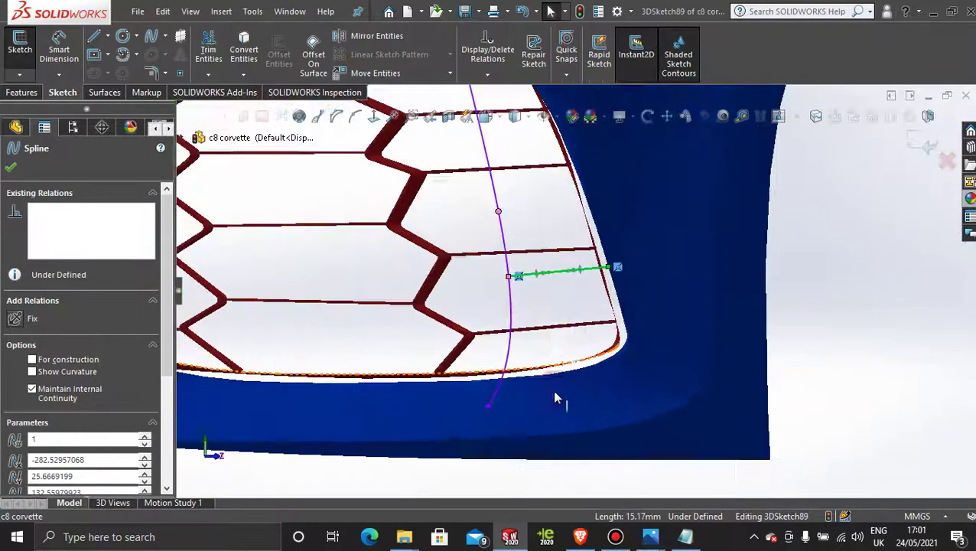
{"action": "left_click_drag", "start_coordinate": [560, 277], "coordinate": [548, 212]}
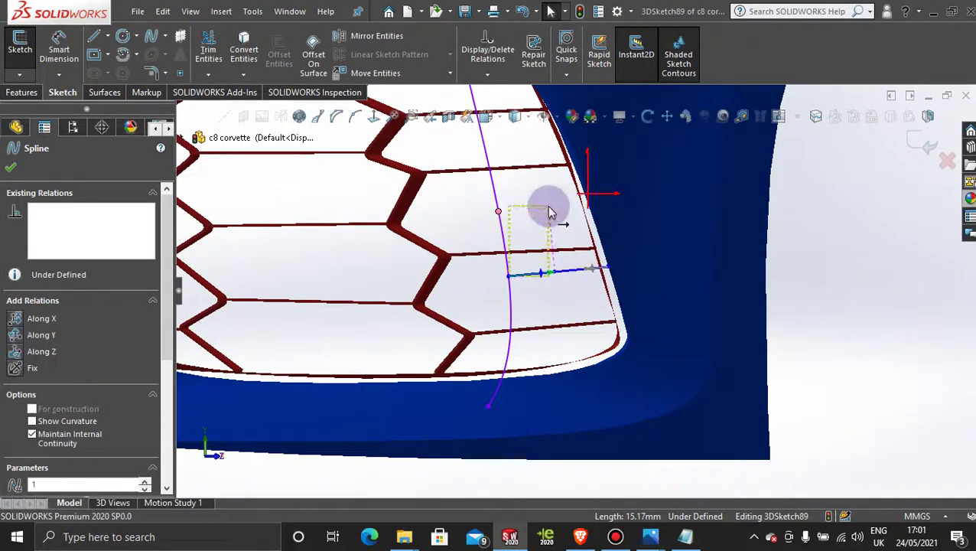
{"action": "mouse_move", "coordinate": [570, 272]}
{"action": "left_mouse_down"}
{"action": "mouse_move", "coordinate": [552, 215]}
{"action": "mouse_move", "coordinate": [557, 226]}
{"action": "left_mouse_up"}
{"action": "scroll", "coordinate": [554, 233], "scroll_direction": "down", "scroll_amount": 3}
{"action": "middle_click_drag", "start_coordinate": [557, 257], "coordinate": [557, 337]}
{"action": "key", "text": "space"}
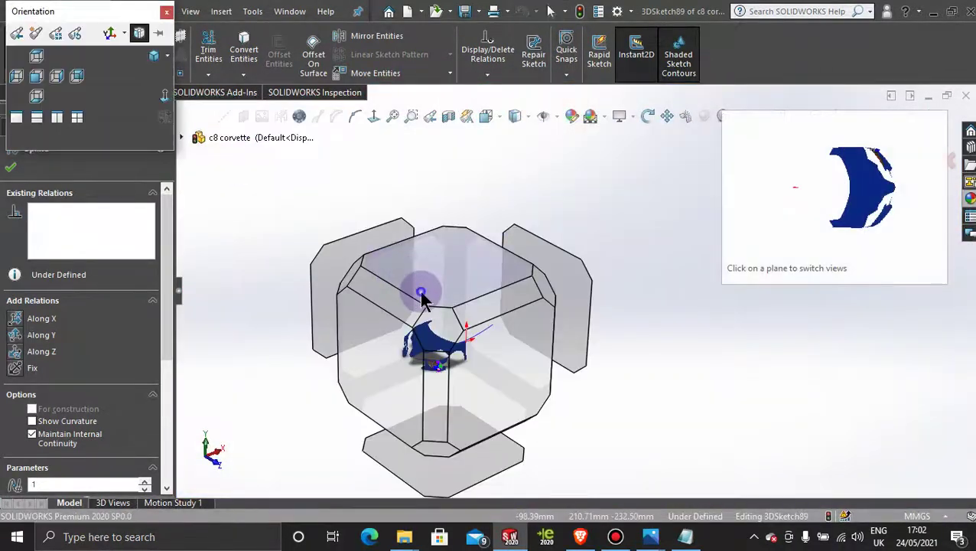
{"action": "left_click", "coordinate": [420, 292]}
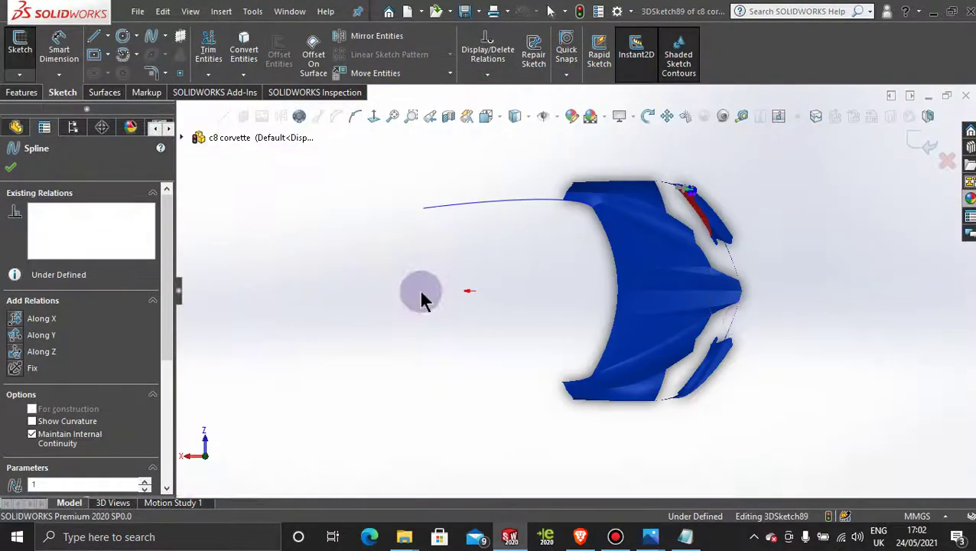
In Top view, snap the connecting spline's end onto the surface edge via its tangent handle, then exit 3DSketch89.
{"action": "middle_click_drag", "start_coordinate": [692, 226], "coordinate": [480, 273]}
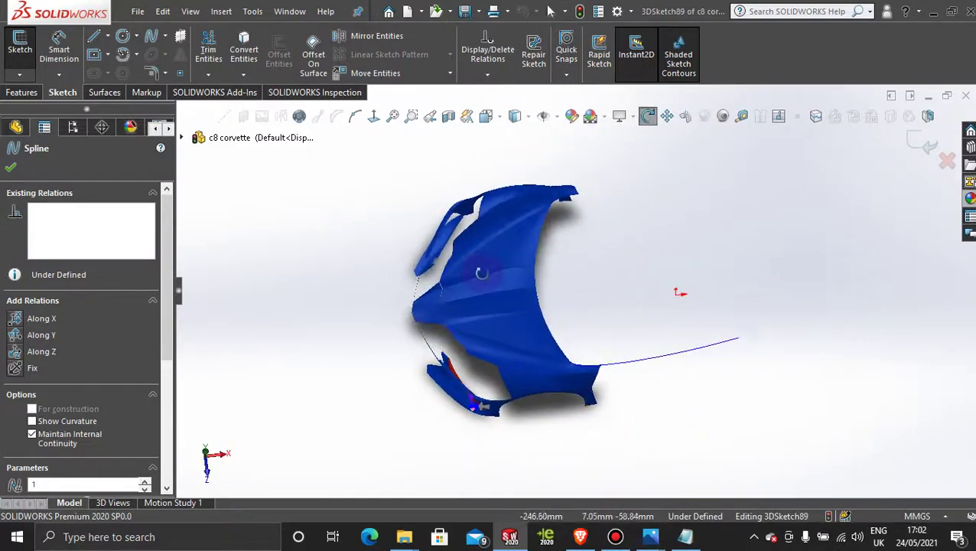
{"action": "key", "text": "space"}
{"action": "left_click", "coordinate": [469, 316]}
{"action": "scroll", "coordinate": [459, 390], "scroll_direction": "down", "scroll_amount": 5}
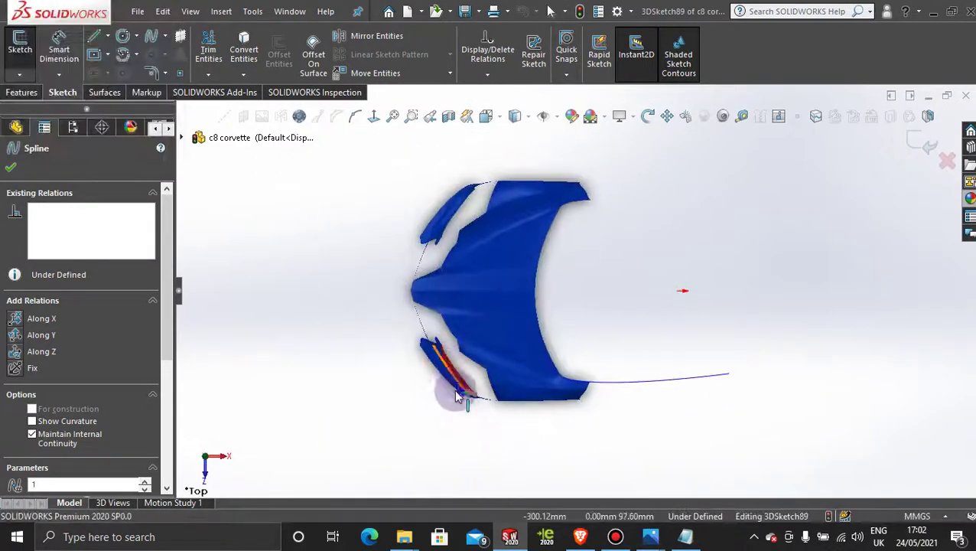
{"action": "scroll", "coordinate": [559, 343], "scroll_direction": "down", "scroll_amount": 6}
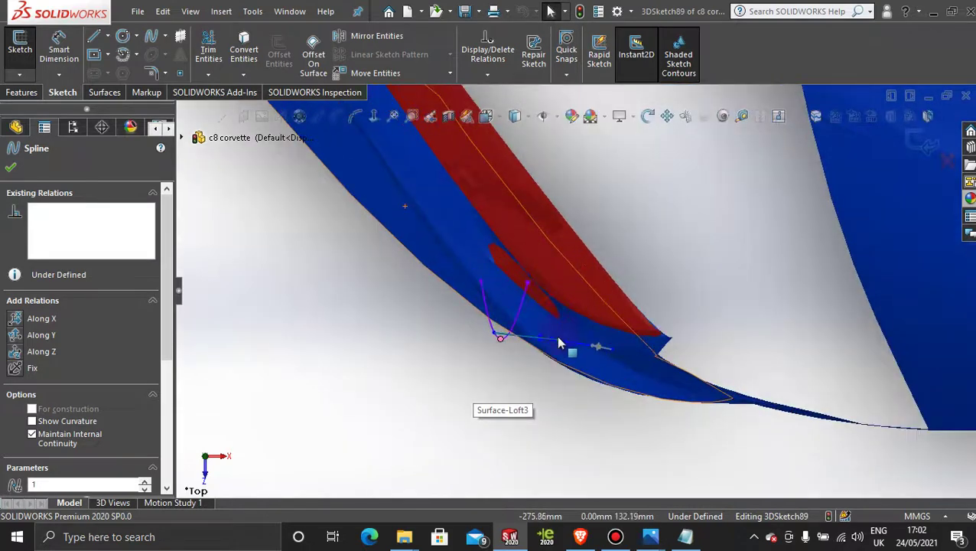
{"action": "left_click", "coordinate": [568, 379]}
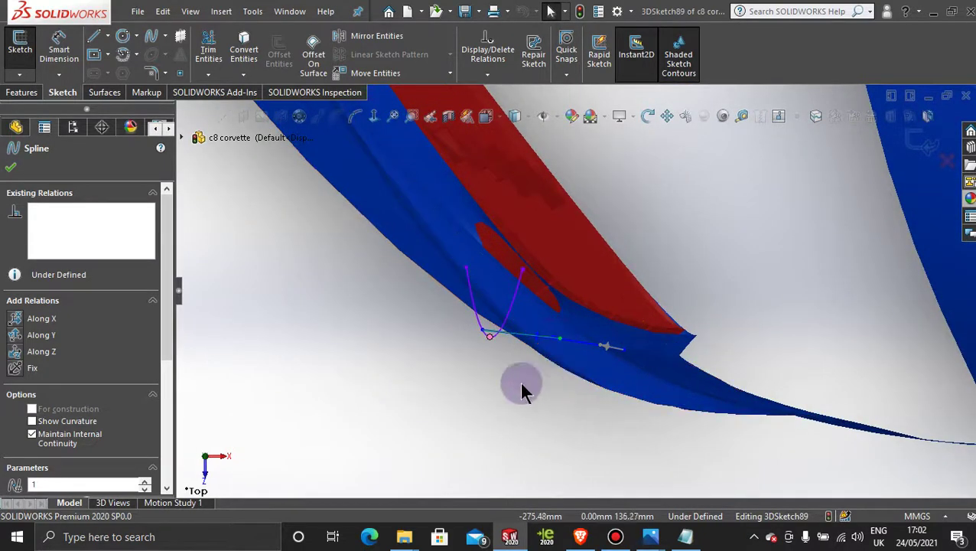
{"action": "left_click", "coordinate": [569, 345]}
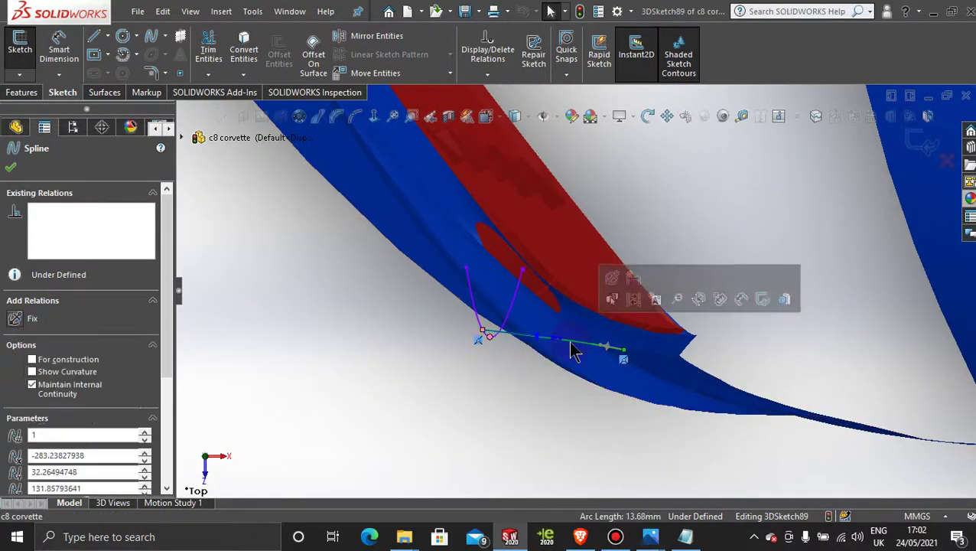
{"action": "scroll", "coordinate": [568, 348], "scroll_direction": "down", "scroll_amount": 4}
{"action": "left_click_drag", "start_coordinate": [387, 303], "coordinate": [531, 339]}
{"action": "left_click", "coordinate": [922, 147]}
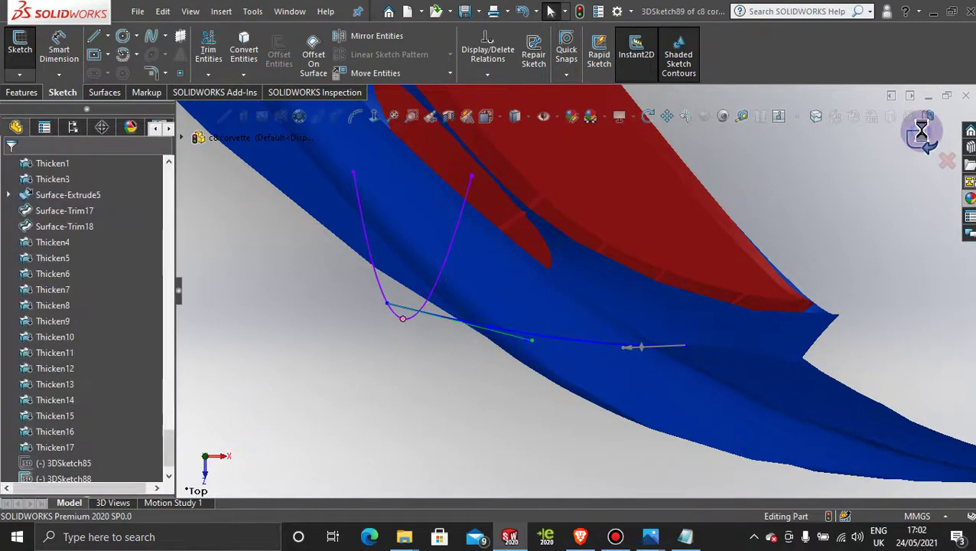
{"action": "middle_click_drag", "start_coordinate": [483, 376], "coordinate": [569, 245]}
Start a Boundary Surface and group the grille edges with SelectionManager as the first Direction 1 curve.
{"action": "scroll", "coordinate": [669, 316], "scroll_direction": "up", "scroll_amount": 3}
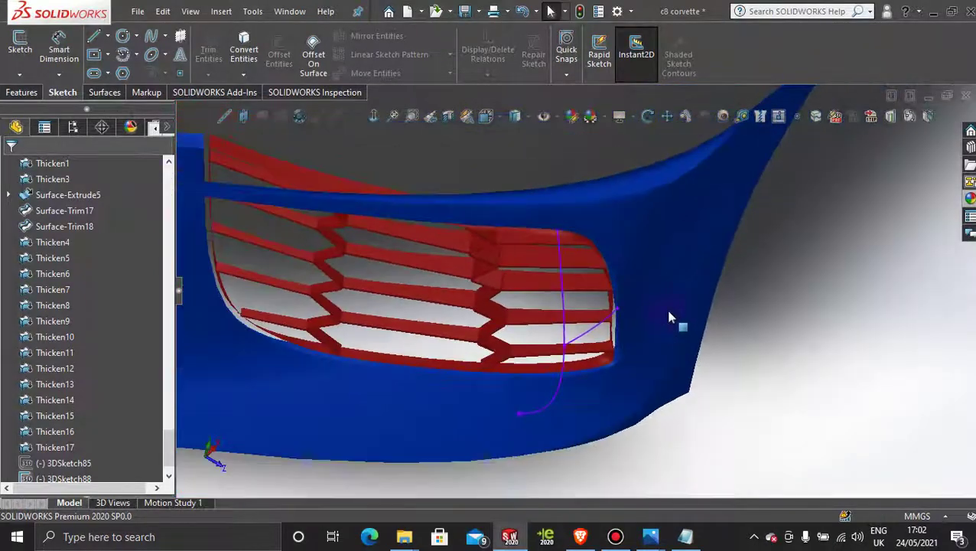
{"action": "mouse_move", "coordinate": [668, 316]}
{"action": "middle_mouse_down"}
{"action": "mouse_move", "coordinate": [562, 322]}
{"action": "mouse_move", "coordinate": [604, 303]}
{"action": "mouse_move", "coordinate": [581, 275]}
{"action": "middle_mouse_up"}
{"action": "key", "text": "f"}
{"action": "scroll", "coordinate": [578, 268], "scroll_direction": "up", "scroll_amount": 5}
{"action": "scroll", "coordinate": [604, 306], "scroll_direction": "up", "scroll_amount": 2}
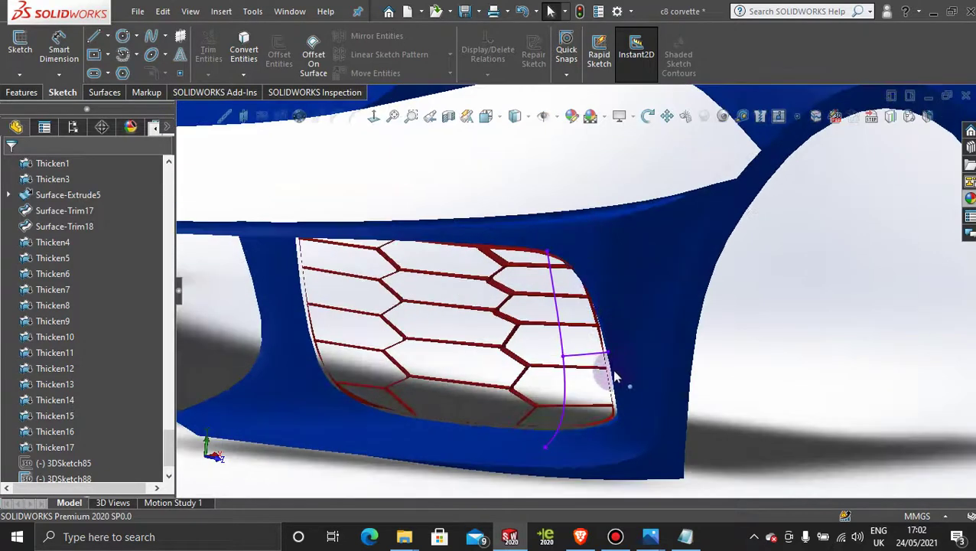
{"action": "left_click", "coordinate": [107, 92]}
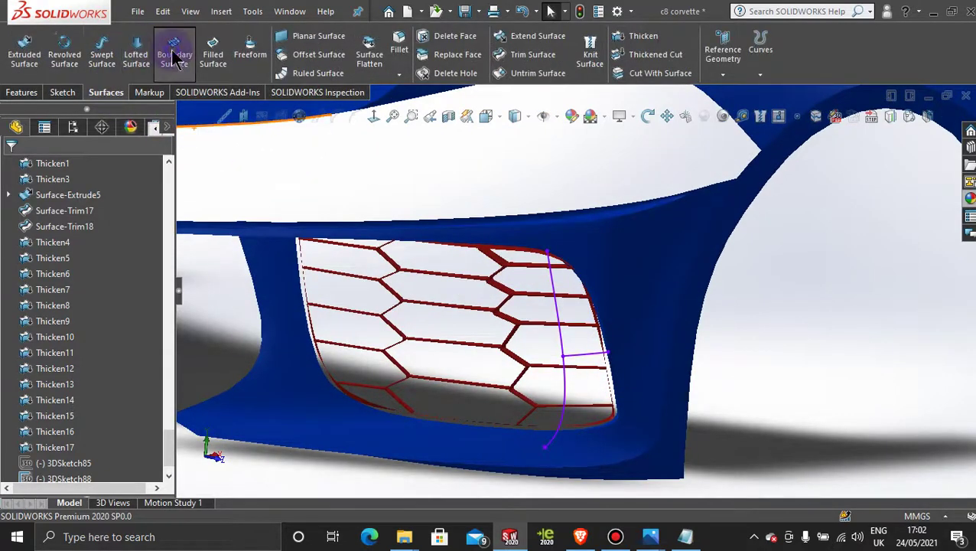
{"action": "left_click", "coordinate": [175, 57]}
{"action": "right_click", "coordinate": [775, 307]}
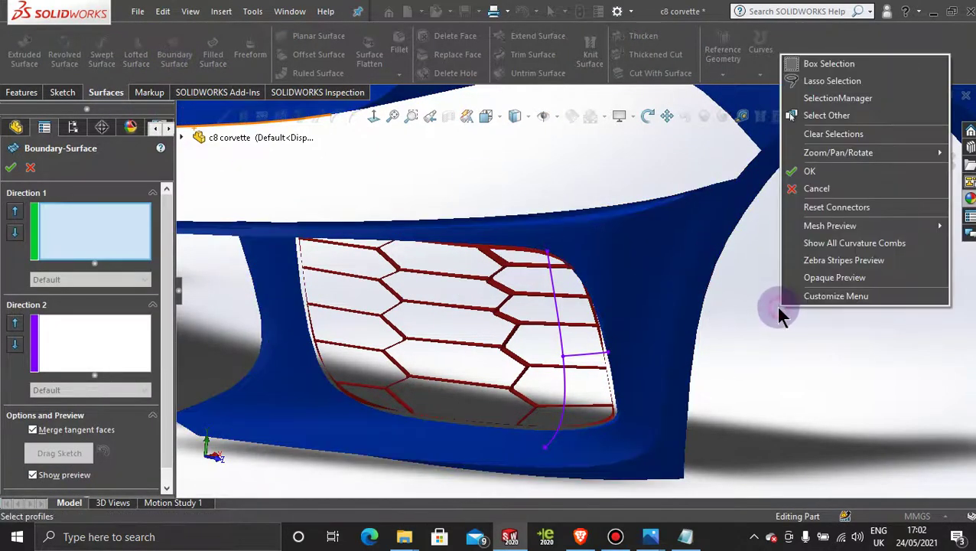
{"action": "left_click", "coordinate": [851, 117]}
{"action": "mouse_move", "coordinate": [763, 295]}
{"action": "middle_mouse_down"}
{"action": "mouse_move", "coordinate": [797, 281]}
{"action": "mouse_move", "coordinate": [768, 302]}
{"action": "middle_mouse_up"}
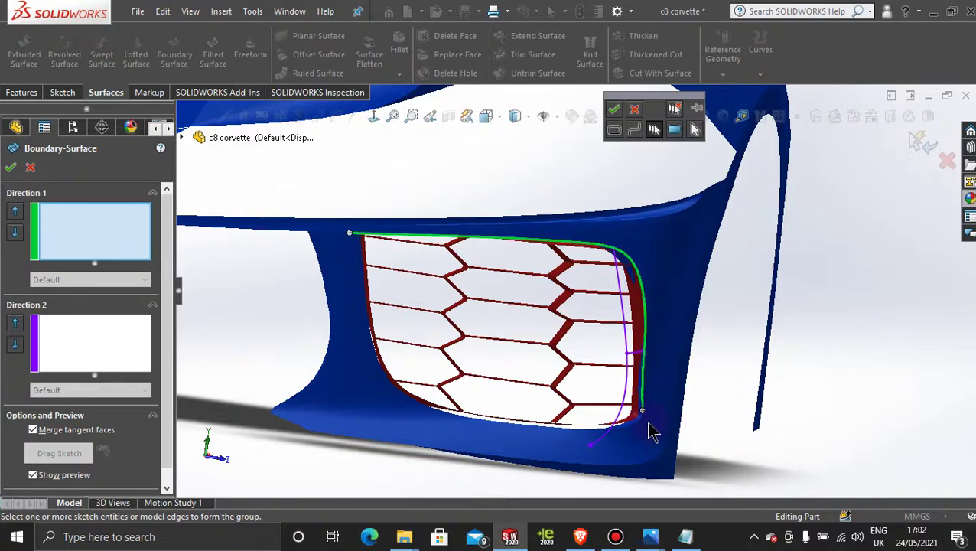
{"action": "left_click", "coordinate": [614, 113]}
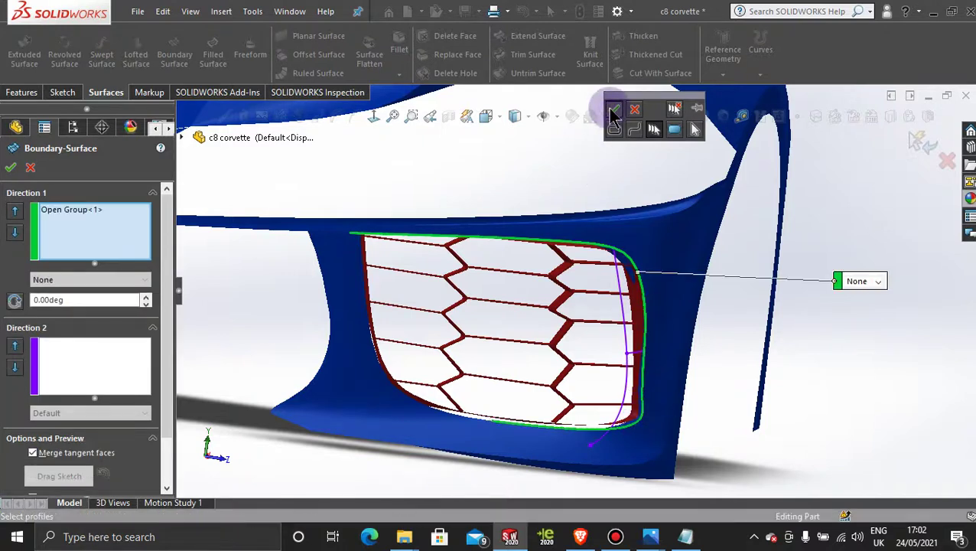
Add 3DSketch88 to Direction 1, fix the connector, and add 3DSketch89 in Direction 2.
{"action": "left_click", "coordinate": [620, 312]}
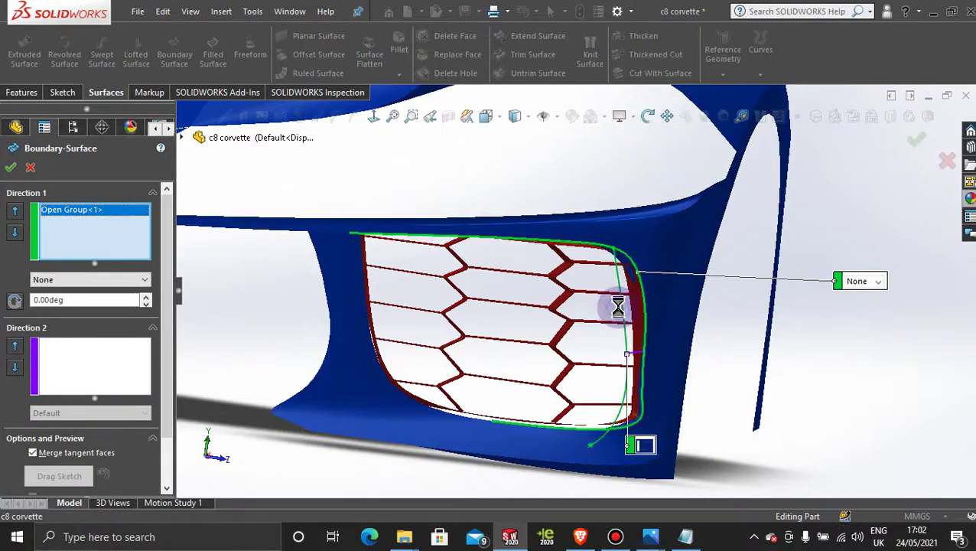
{"action": "middle_click_drag", "start_coordinate": [556, 331], "coordinate": [526, 294]}
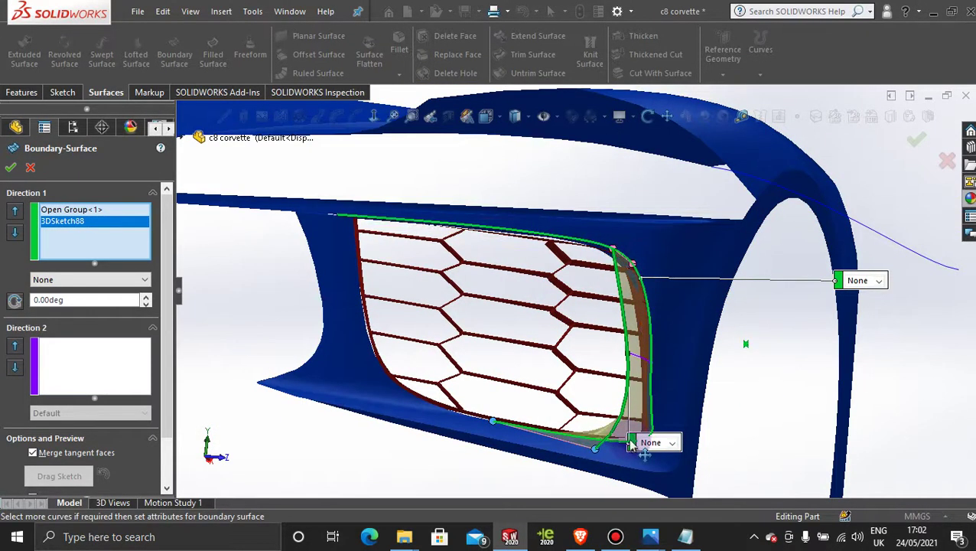
{"action": "scroll", "coordinate": [635, 452], "scroll_direction": "down", "scroll_amount": 4}
{"action": "left_click_drag", "start_coordinate": [331, 368], "coordinate": [593, 399]}
{"action": "scroll", "coordinate": [609, 420], "scroll_direction": "up", "scroll_amount": 3}
{"action": "middle_click_drag", "start_coordinate": [609, 420], "coordinate": [240, 305]}
{"action": "left_click", "coordinate": [115, 340]}
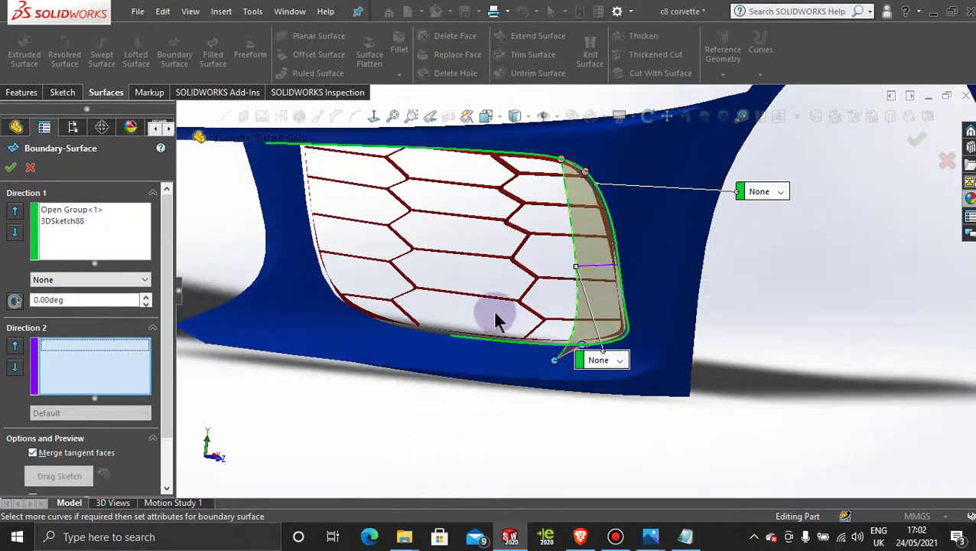
{"action": "left_click", "coordinate": [599, 269]}
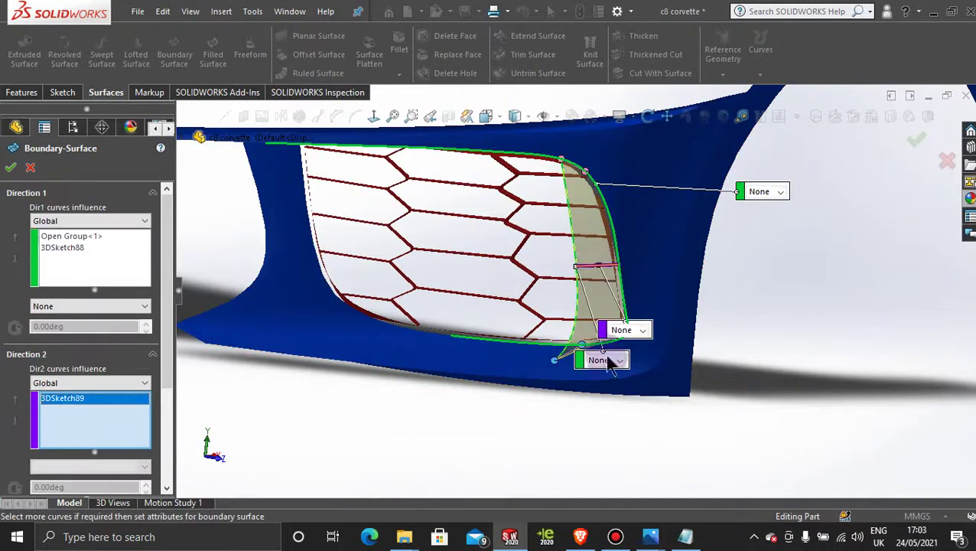
Move the purple tangency callout aside and orbit to inspect the boundary surface patch on the grille's right edge.
{"action": "scroll", "coordinate": [609, 348], "scroll_direction": "down", "scroll_amount": 4}
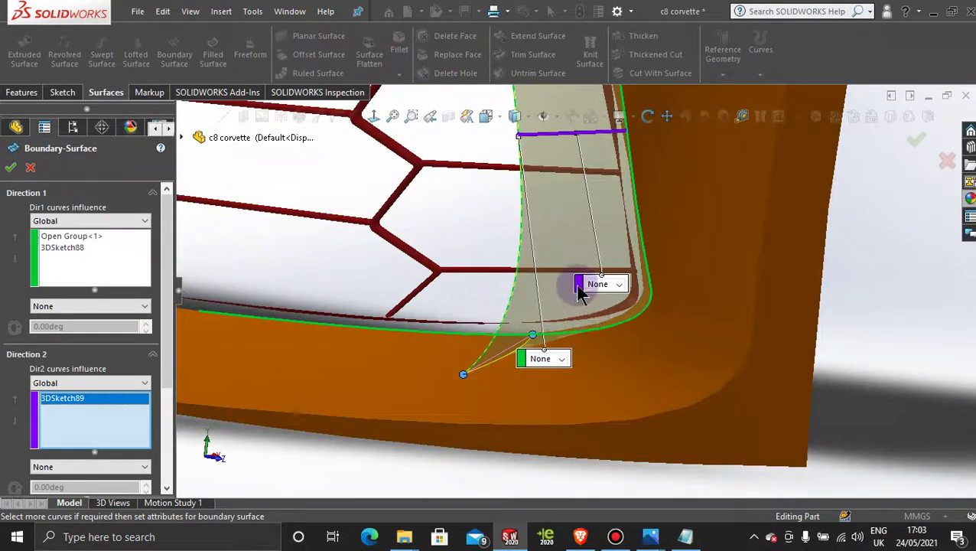
{"action": "left_click_drag", "start_coordinate": [580, 289], "coordinate": [734, 251]}
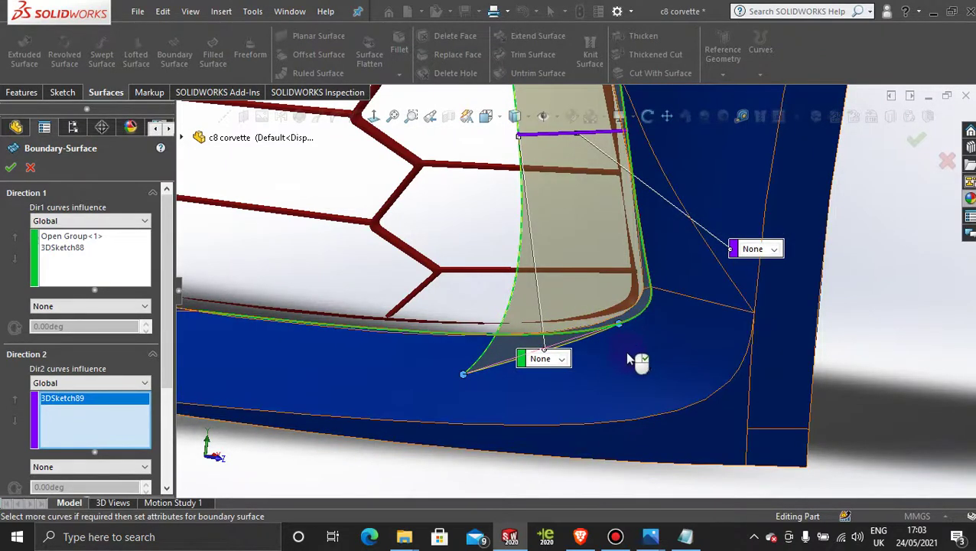
{"action": "middle_click_drag", "start_coordinate": [638, 362], "coordinate": [536, 229]}
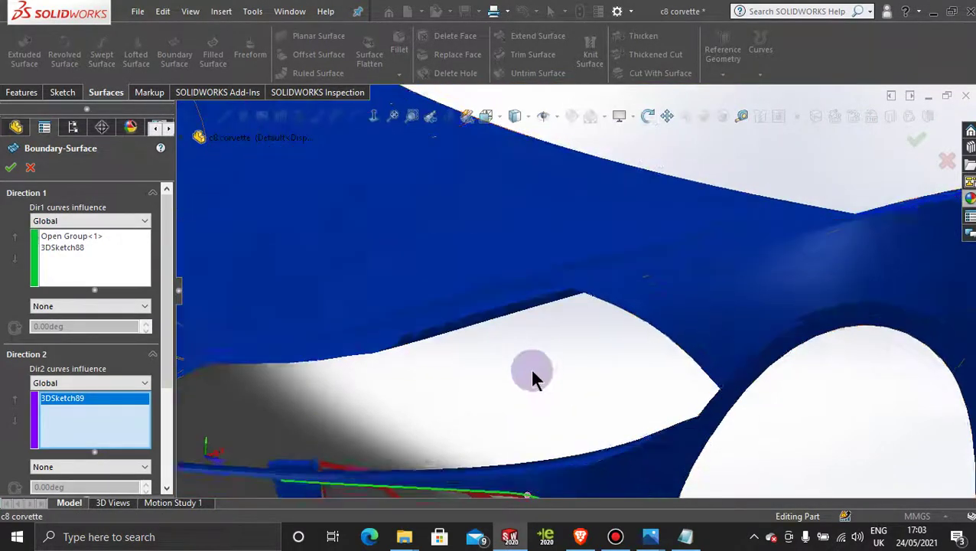
{"action": "scroll", "coordinate": [533, 375], "scroll_direction": "up", "scroll_amount": 5}
{"action": "scroll", "coordinate": [557, 396], "scroll_direction": "down", "scroll_amount": 6}
{"action": "scroll", "coordinate": [557, 397], "scroll_direction": "down", "scroll_amount": 2}
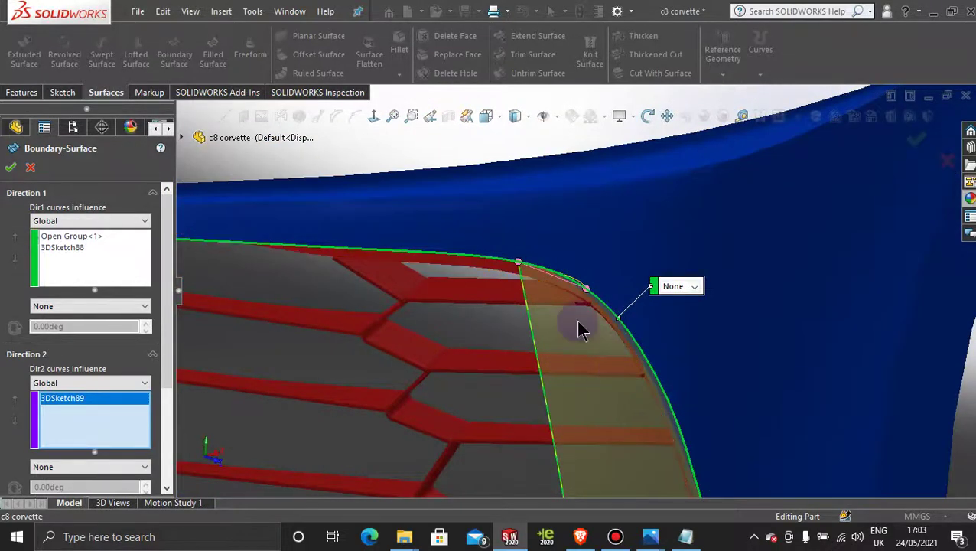
{"action": "middle_click_drag", "start_coordinate": [581, 327], "coordinate": [580, 255]}
{"action": "scroll", "coordinate": [607, 380], "scroll_direction": "up", "scroll_amount": 2}
{"action": "scroll", "coordinate": [607, 380], "scroll_direction": "up", "scroll_amount": 3}
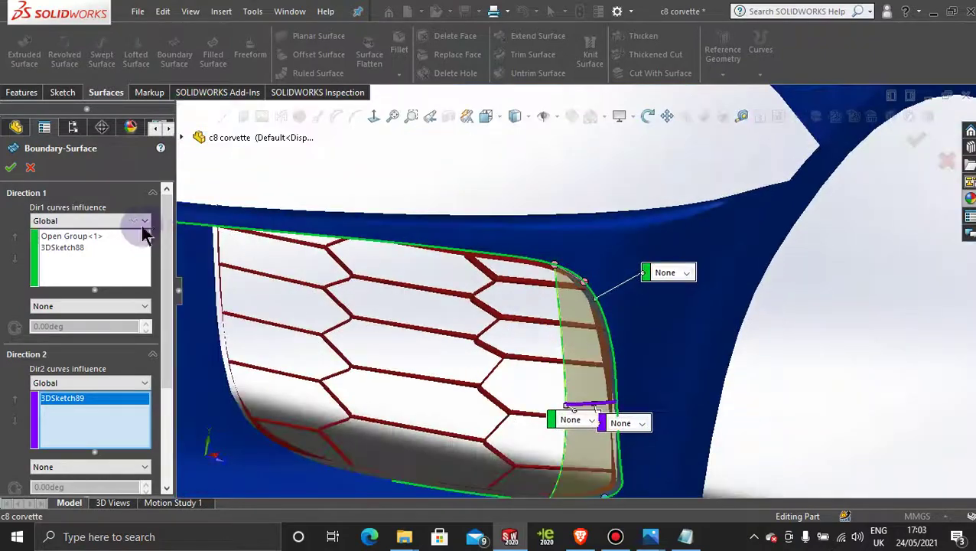
Accept the boundary surface as Boundary-Surface34 and orbit around the bumper to inspect it.
{"action": "left_click", "coordinate": [10, 170]}
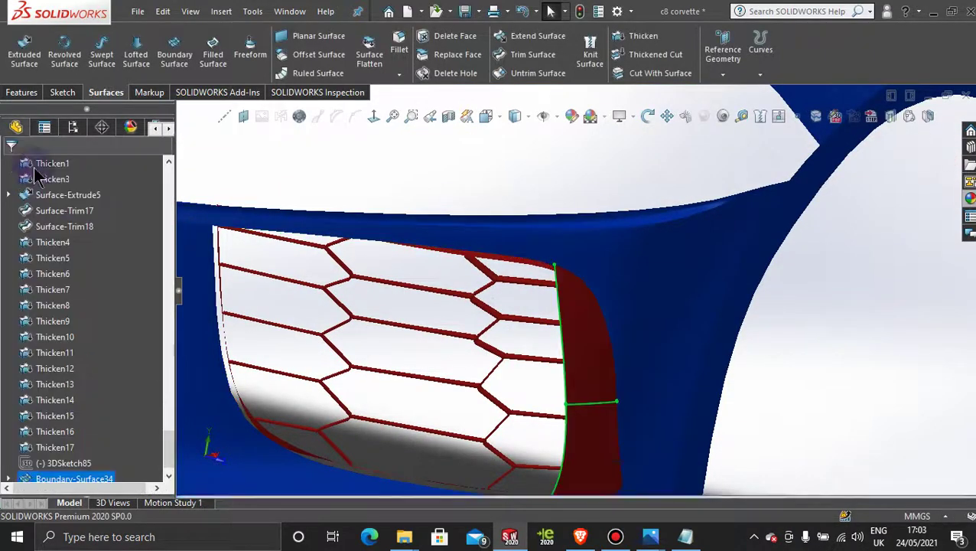
{"action": "scroll", "coordinate": [674, 310], "scroll_direction": "up", "scroll_amount": 3}
{"action": "middle_click_drag", "start_coordinate": [664, 424], "coordinate": [579, 352]}
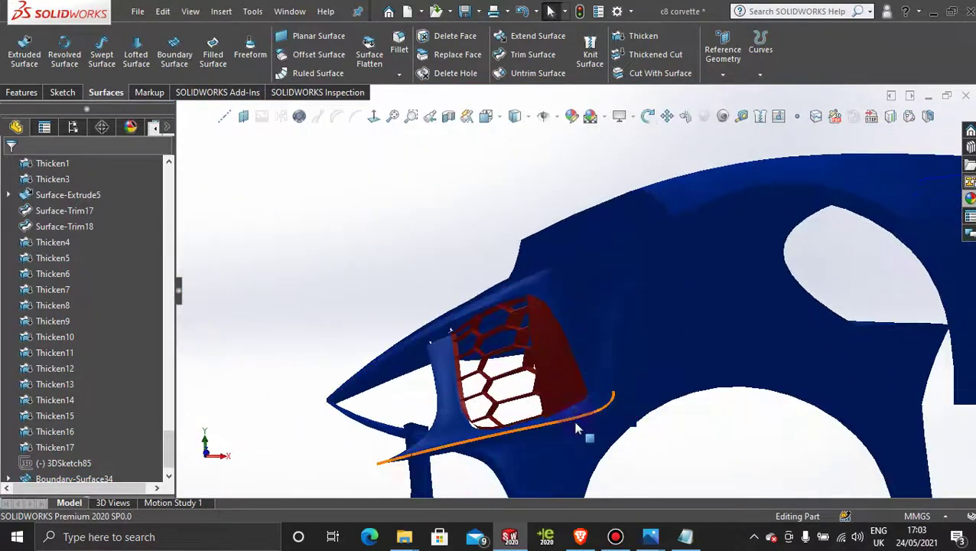
{"action": "scroll", "coordinate": [578, 430], "scroll_direction": "down", "scroll_amount": 6}
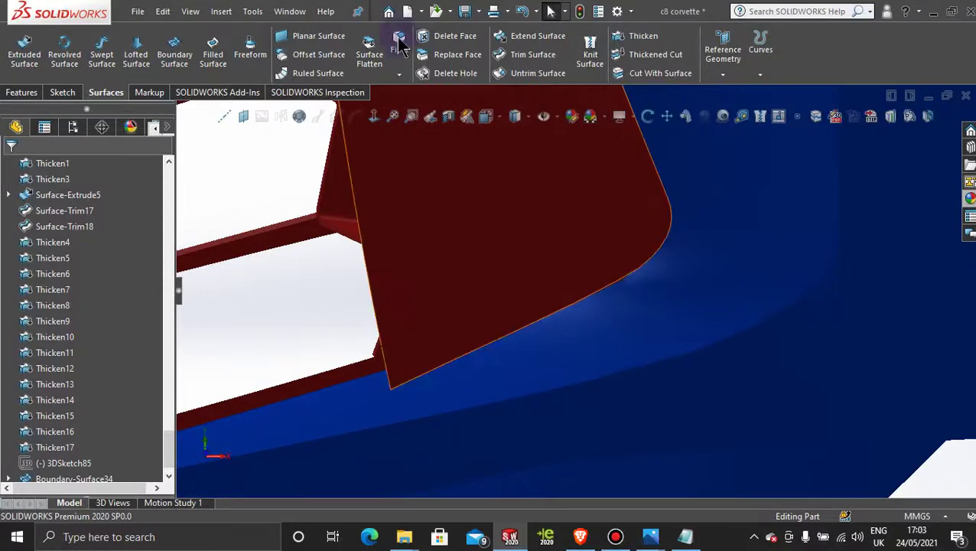
Extend the corner surface's bottom edge linearly by 7.00mm so it runs into the bumper.
{"action": "left_click", "coordinate": [537, 35]}
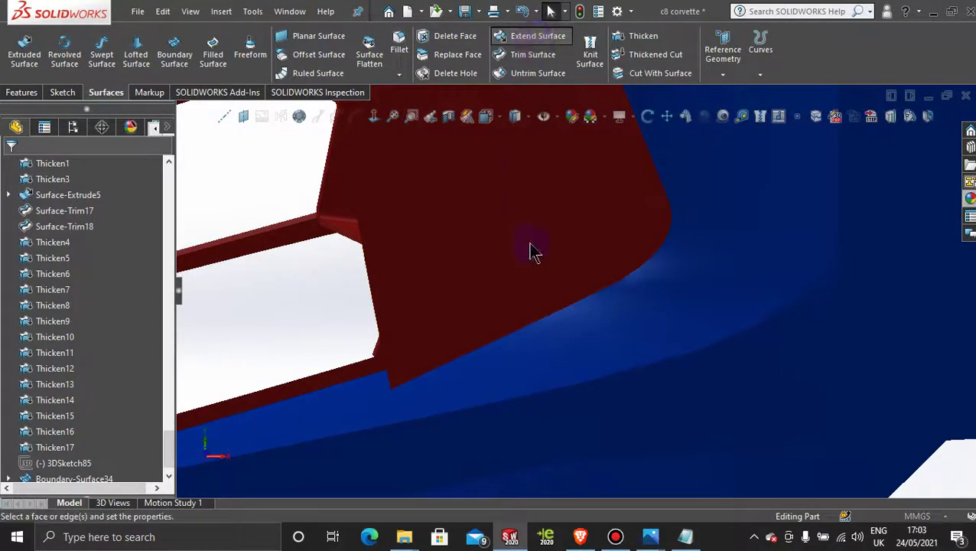
{"action": "left_click", "coordinate": [547, 315]}
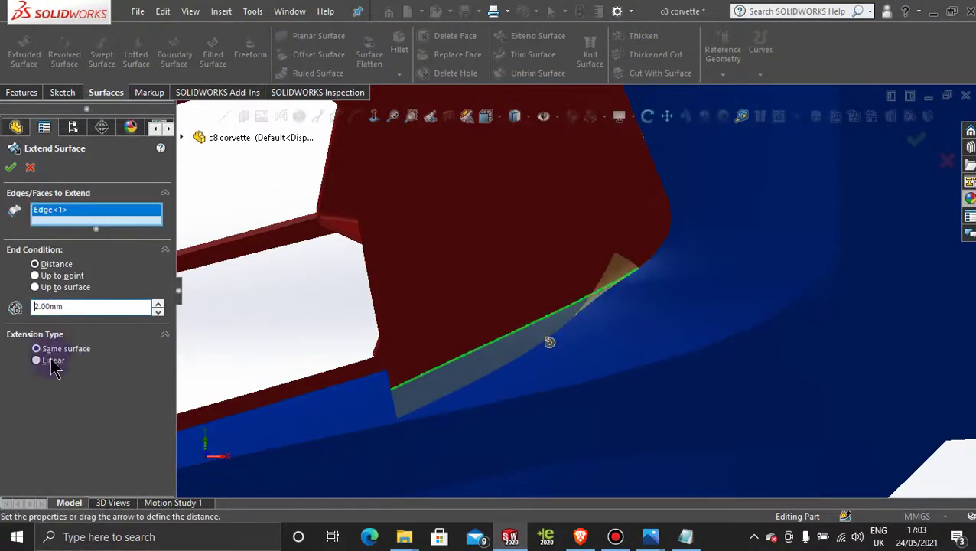
{"action": "left_click_drag", "start_coordinate": [517, 356], "coordinate": [533, 454]}
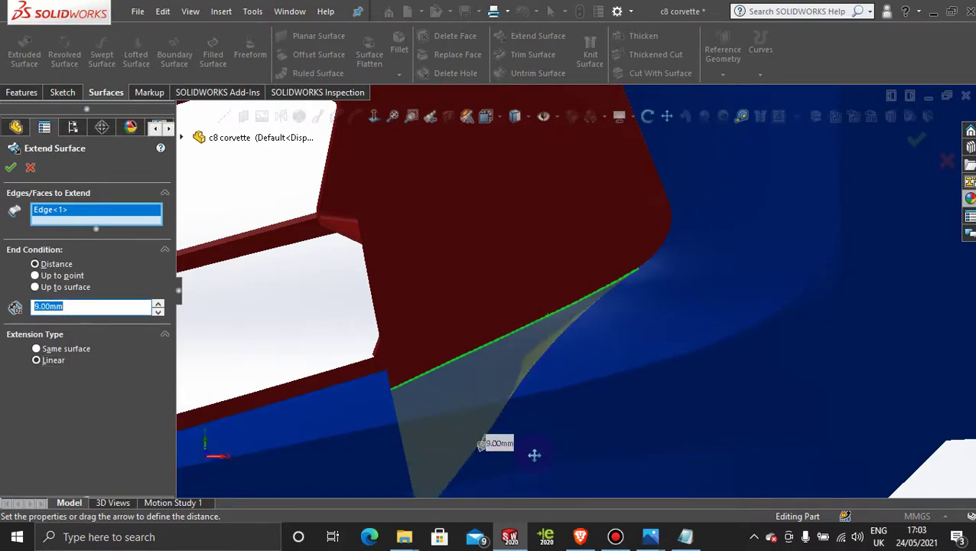
{"action": "left_click_drag", "start_coordinate": [487, 430], "coordinate": [490, 421]}
{"action": "middle_click_drag", "start_coordinate": [489, 421], "coordinate": [589, 425]}
{"action": "left_click", "coordinate": [10, 166]}
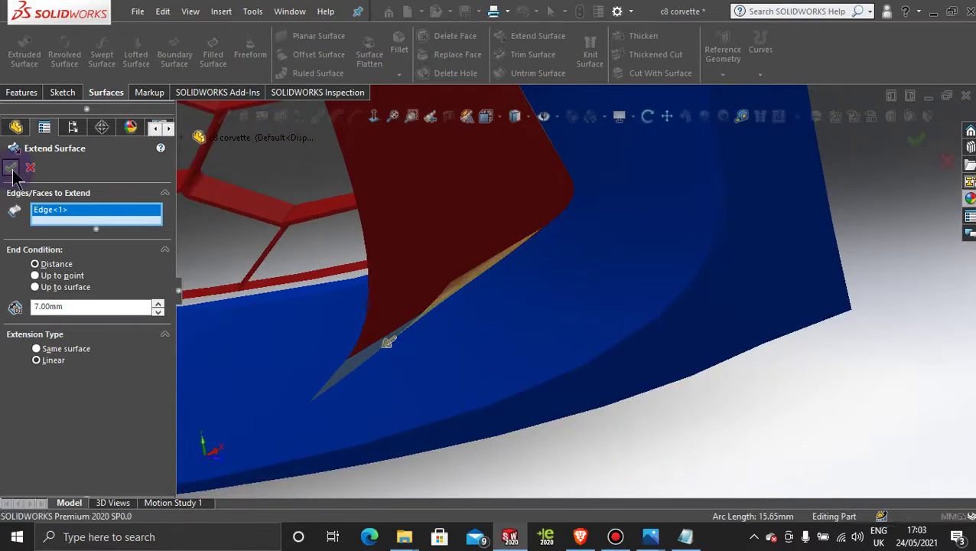
{"action": "middle_click_drag", "start_coordinate": [382, 262], "coordinate": [545, 214]}
Trim the extended corner surface with Surface-Knit21, removing the piece overhanging below the bumper.
{"action": "left_click", "coordinate": [545, 55]}
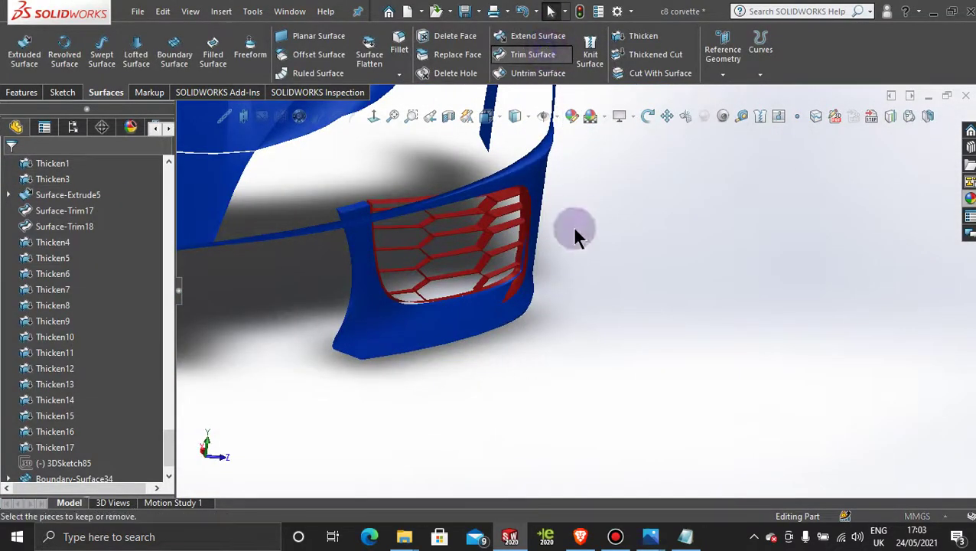
{"action": "right_click", "coordinate": [148, 282]}
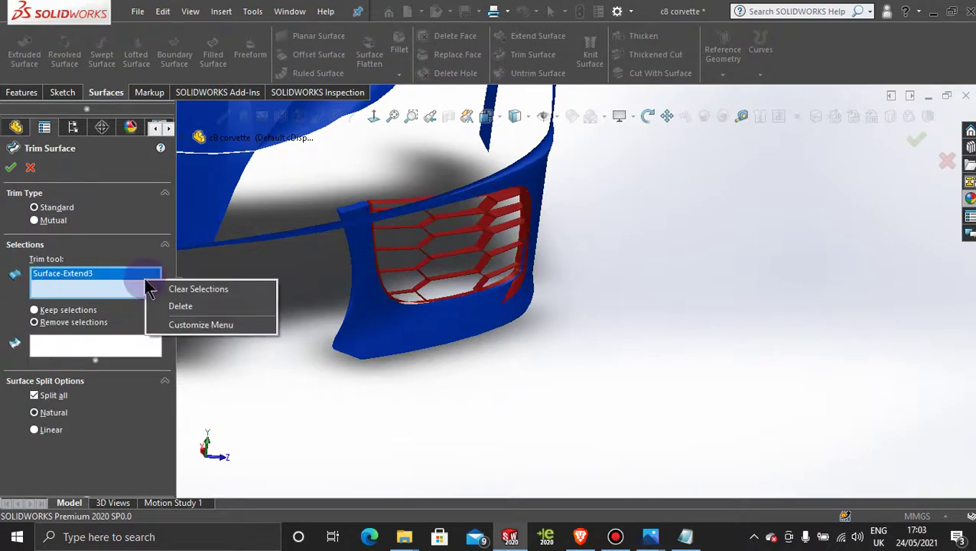
{"action": "left_click", "coordinate": [175, 288]}
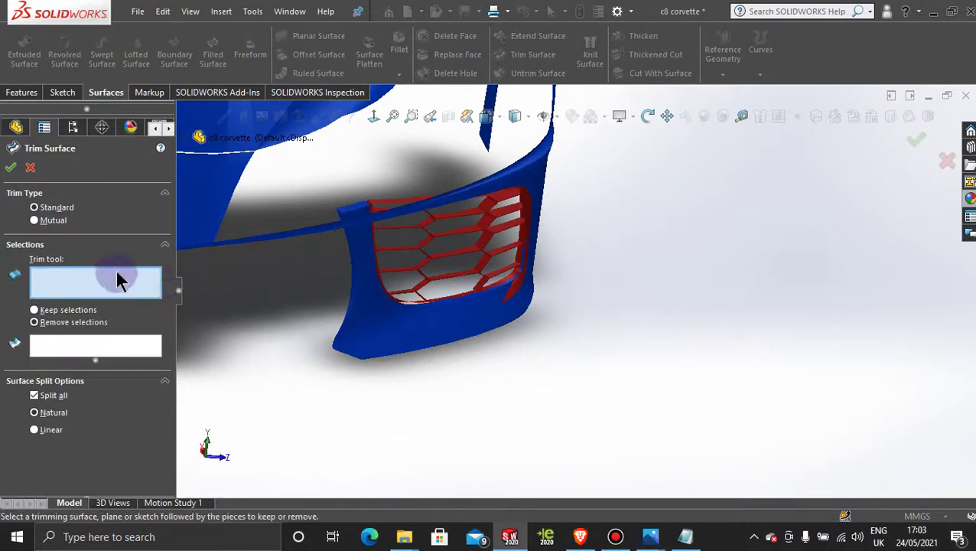
{"action": "left_click", "coordinate": [475, 307]}
{"action": "middle_click_drag", "start_coordinate": [519, 327], "coordinate": [439, 286]}
{"action": "scroll", "coordinate": [475, 336], "scroll_direction": "down", "scroll_amount": 5}
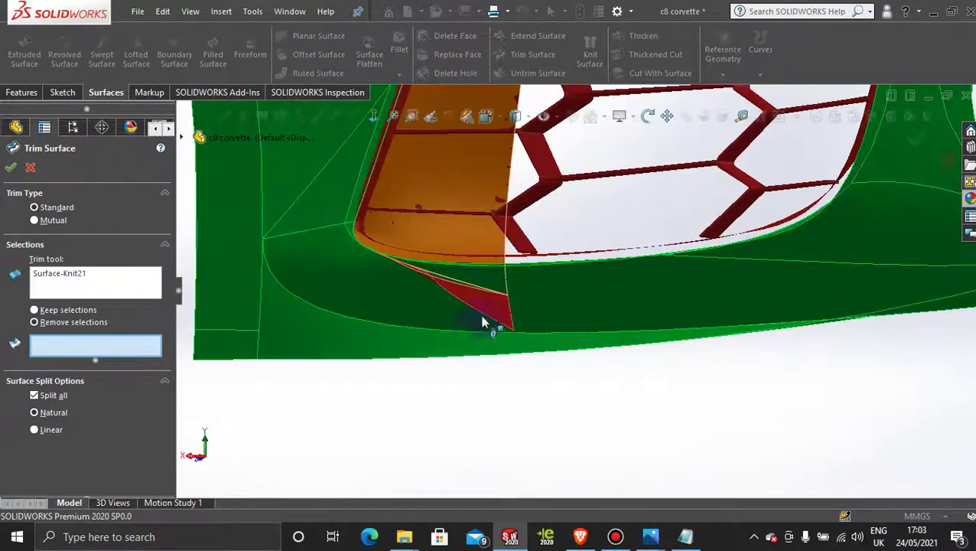
{"action": "left_click", "coordinate": [490, 311]}
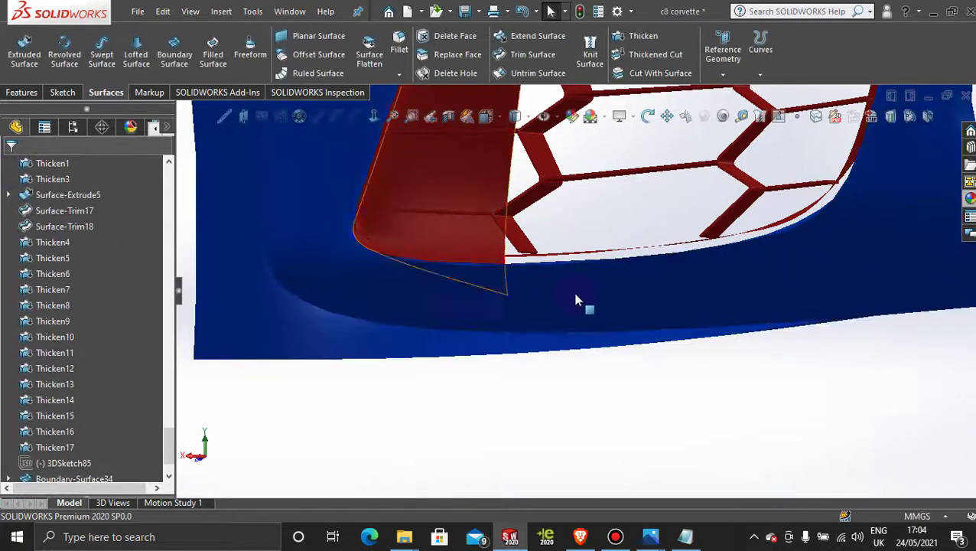
{"action": "scroll", "coordinate": [577, 298], "scroll_direction": "up", "scroll_amount": 5}
{"action": "middle_click_drag", "start_coordinate": [577, 300], "coordinate": [599, 175]}
{"action": "scroll", "coordinate": [574, 214], "scroll_direction": "down", "scroll_amount": 4}
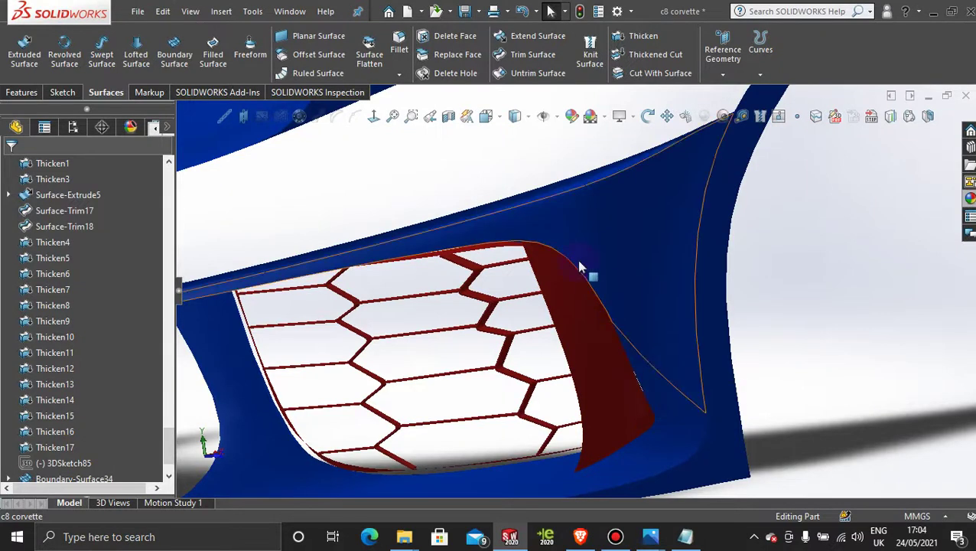
{"action": "middle_click_drag", "start_coordinate": [588, 273], "coordinate": [565, 295]}
{"action": "scroll", "coordinate": [564, 296], "scroll_direction": "down", "scroll_amount": 3}
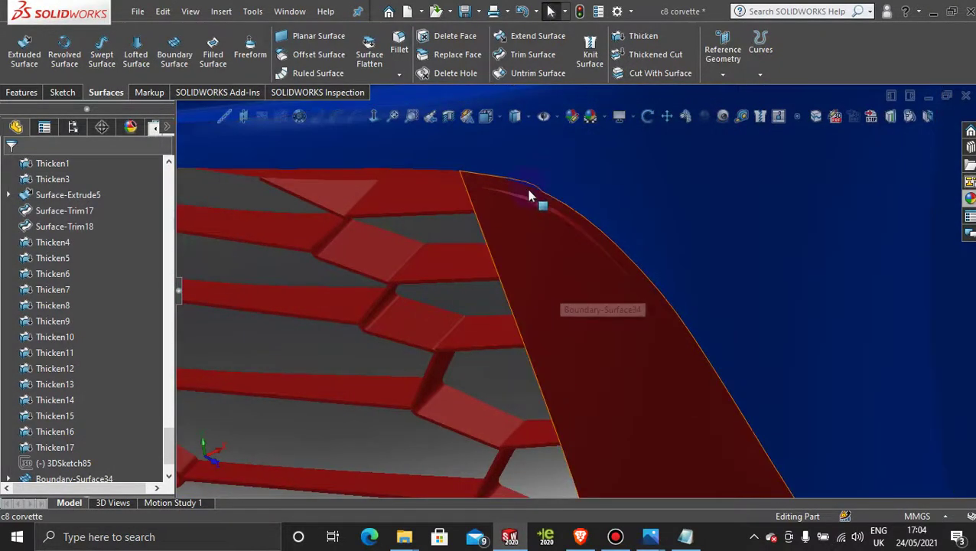
{"action": "scroll", "coordinate": [612, 328], "scroll_direction": "up", "scroll_amount": 5}
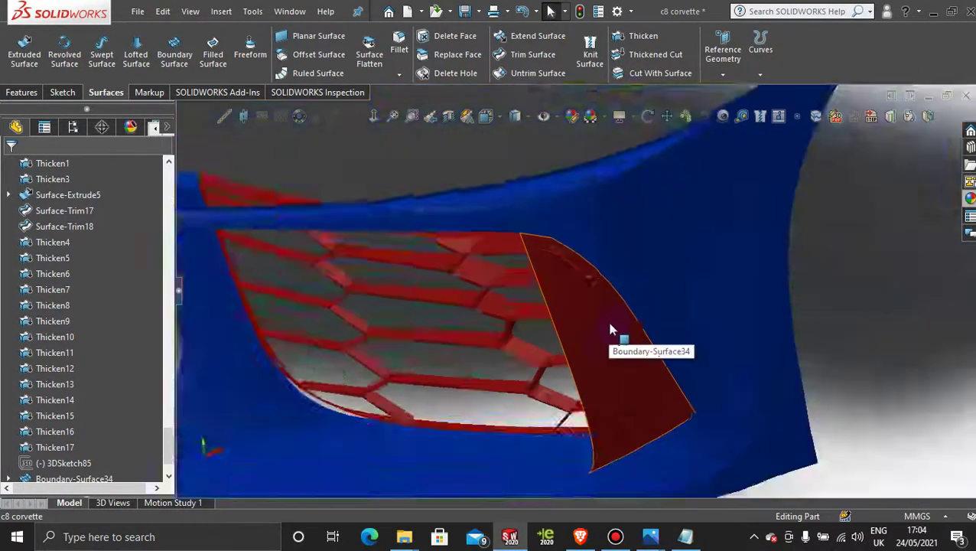
{"action": "middle_click_drag", "start_coordinate": [618, 360], "coordinate": [562, 271]}
{"action": "scroll", "coordinate": [562, 321], "scroll_direction": "down", "scroll_amount": 5}
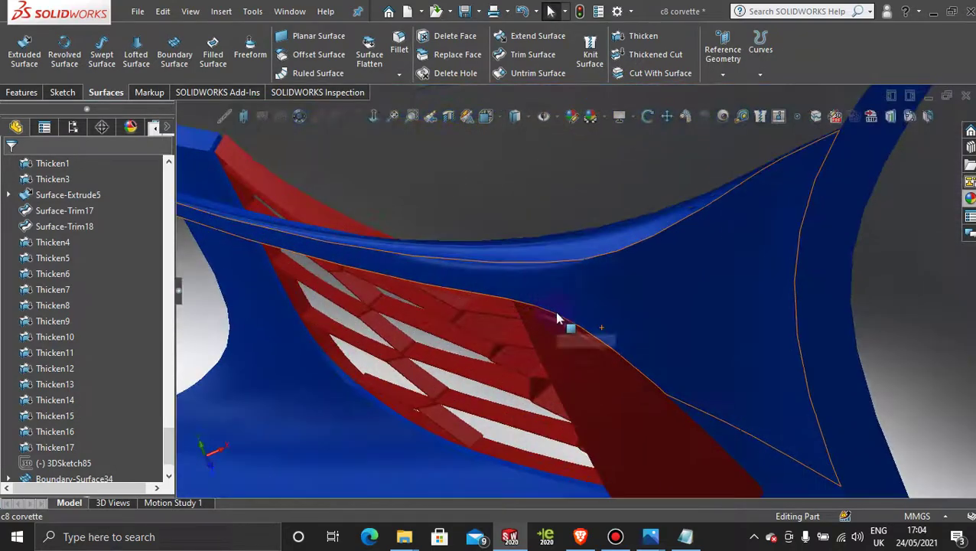
{"action": "scroll", "coordinate": [581, 360], "scroll_direction": "up", "scroll_amount": 10}
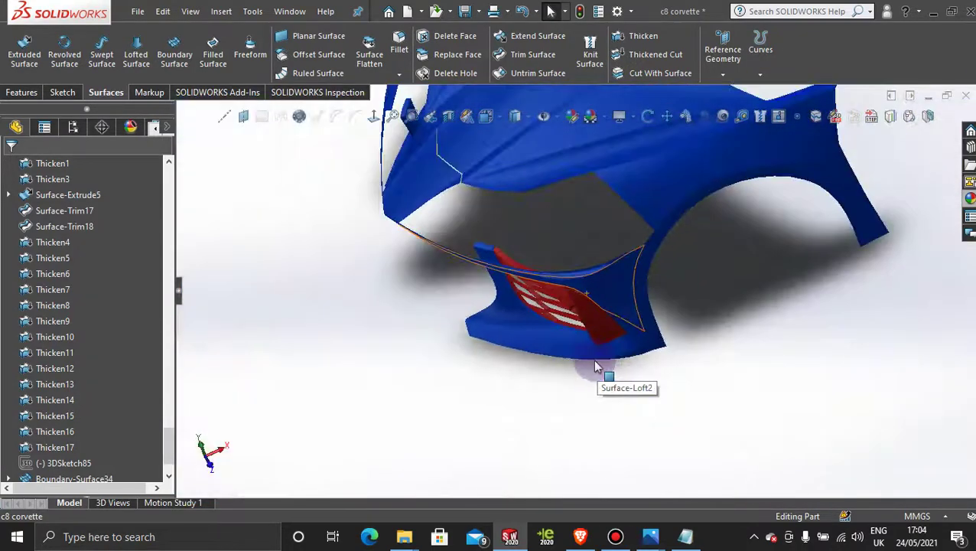
{"action": "middle_click_drag", "start_coordinate": [594, 374], "coordinate": [636, 262]}
{"action": "scroll", "coordinate": [620, 324], "scroll_direction": "up", "scroll_amount": 3}
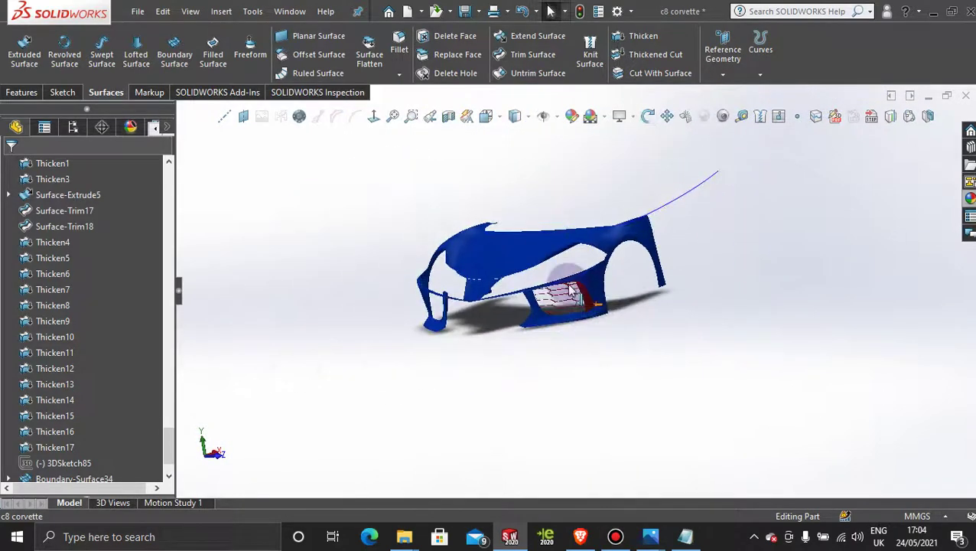
{"action": "middle_click_drag", "start_coordinate": [569, 289], "coordinate": [588, 306]}
{"action": "scroll", "coordinate": [600, 308], "scroll_direction": "down", "scroll_amount": 5}
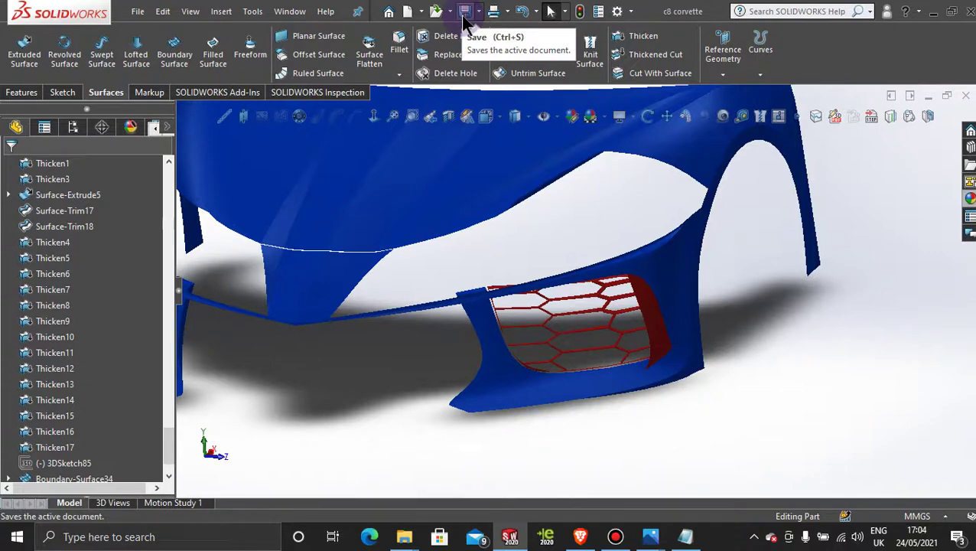
{"action": "middle_click_drag", "start_coordinate": [573, 299], "coordinate": [576, 364]}
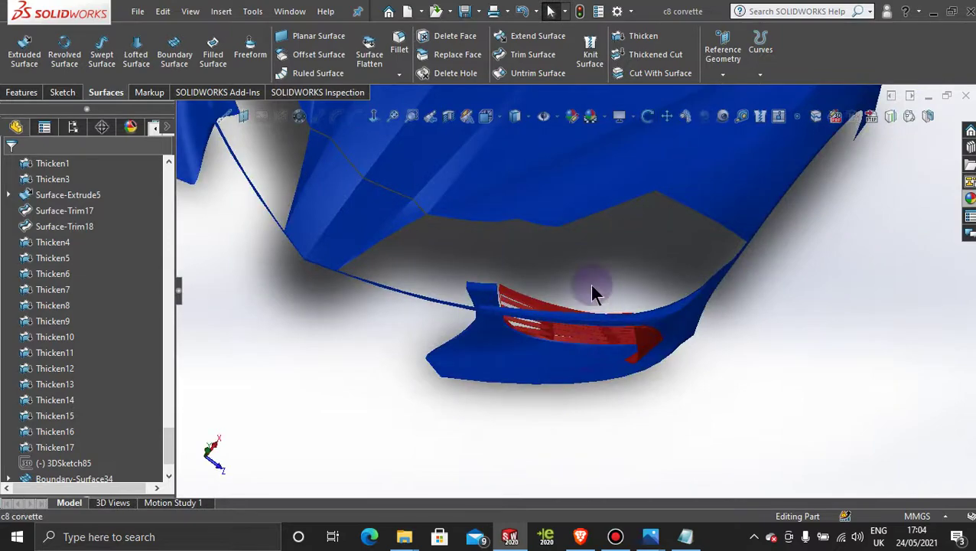
{"action": "middle_click_drag", "start_coordinate": [595, 293], "coordinate": [590, 333]}
{"action": "key", "text": "space"}
{"action": "left_click", "coordinate": [504, 309]}
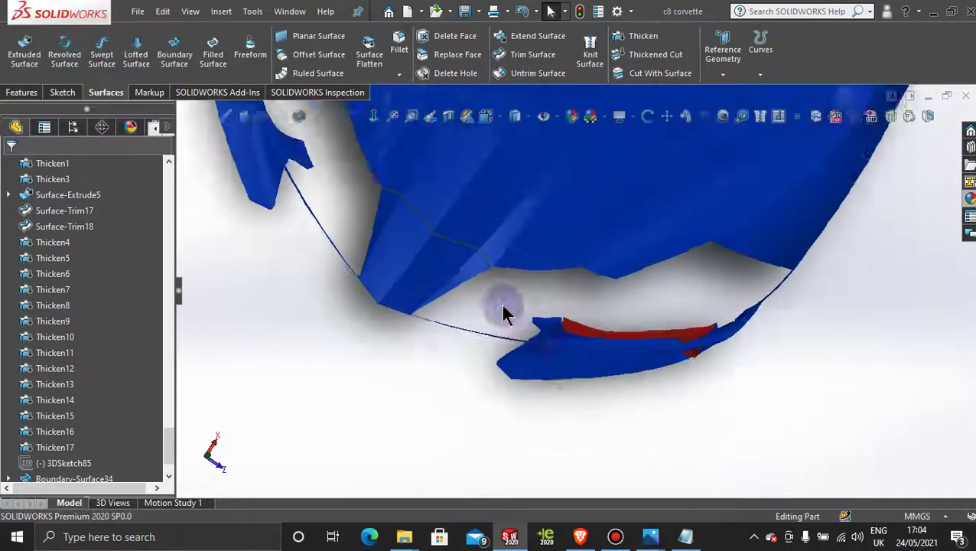
{"action": "scroll", "coordinate": [635, 378], "scroll_direction": "down", "scroll_amount": 6}
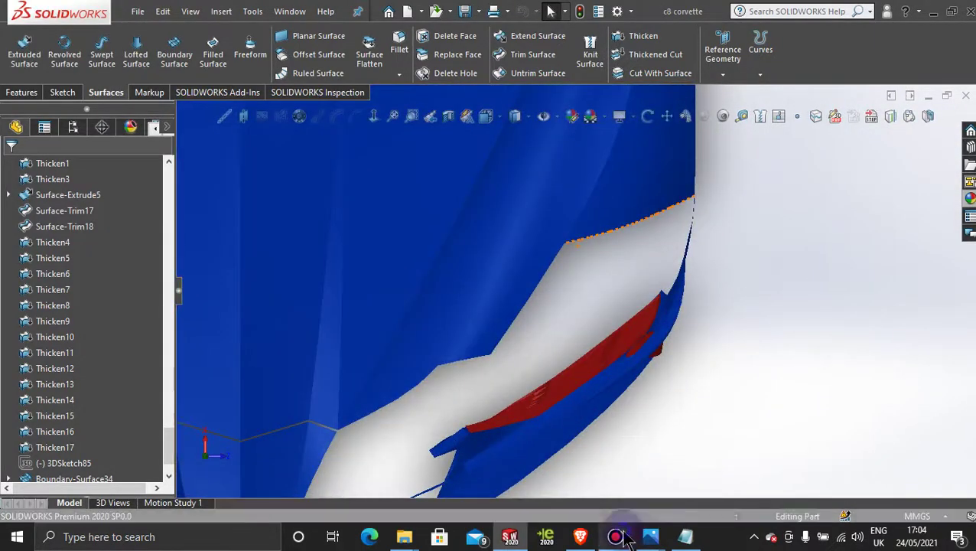
{"action": "left_click", "coordinate": [624, 536]}
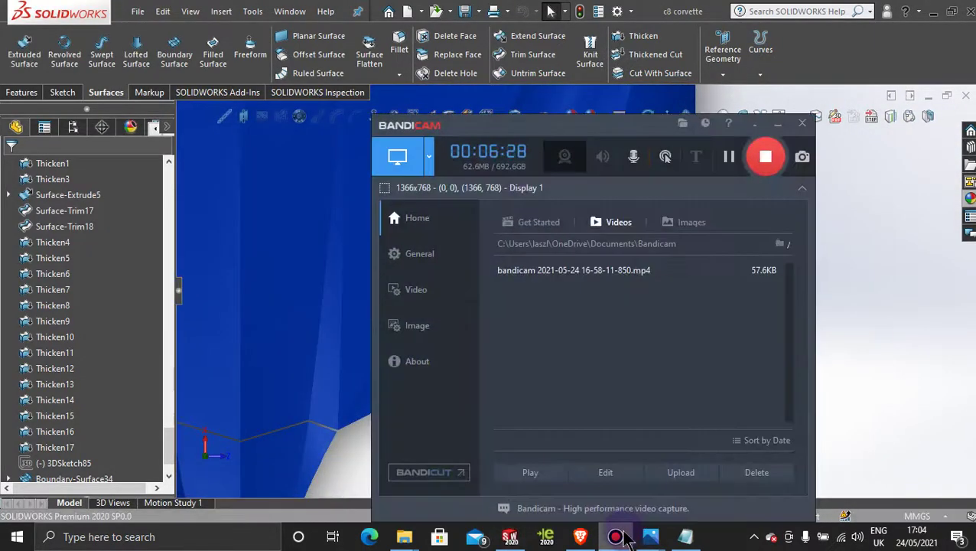
{"action": "left_click", "coordinate": [774, 125]}
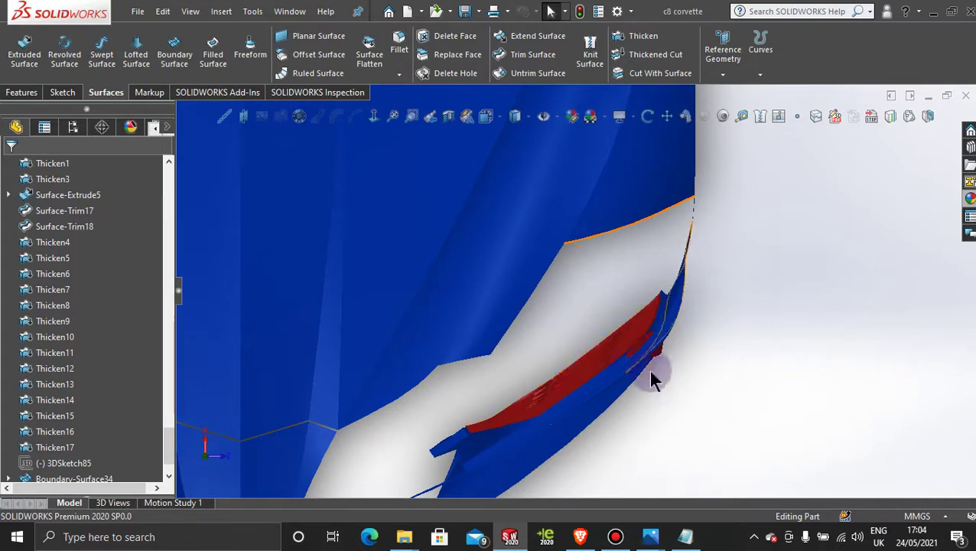
{"action": "scroll", "coordinate": [625, 369], "scroll_direction": "up", "scroll_amount": 8}
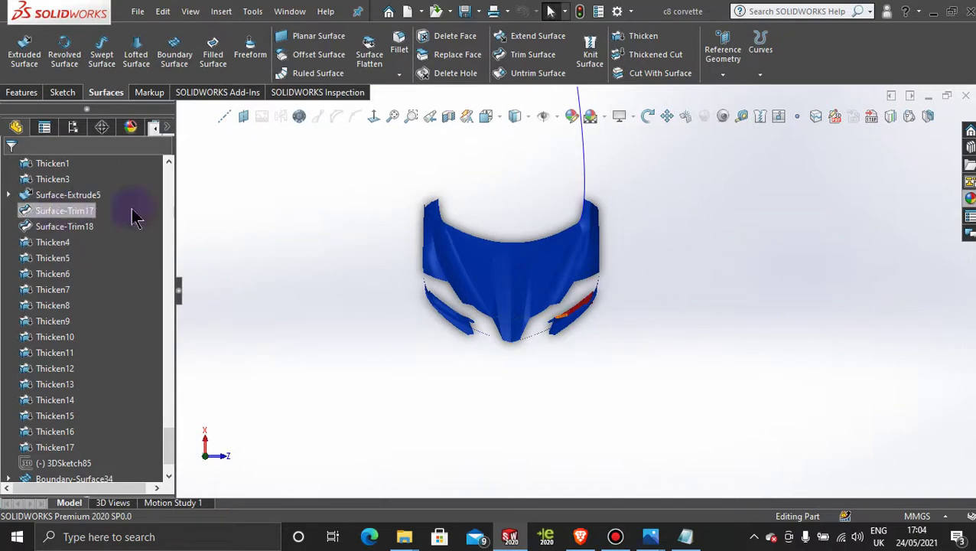
Start a new sketch, Sketch83, on the Top Plane.
{"action": "left_click_drag", "start_coordinate": [166, 412], "coordinate": [175, 166]}
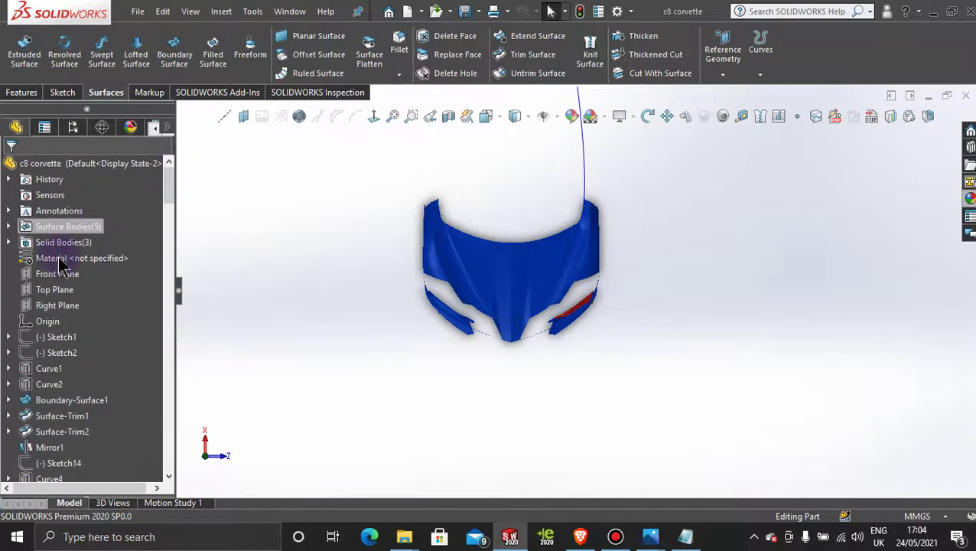
{"action": "left_click", "coordinate": [65, 295]}
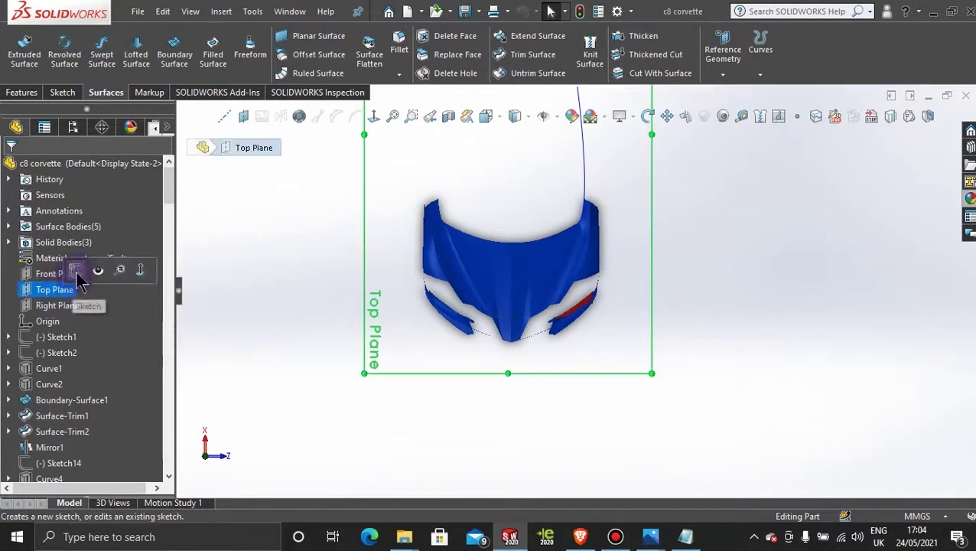
{"action": "left_click", "coordinate": [73, 272]}
{"action": "scroll", "coordinate": [643, 314], "scroll_direction": "down", "scroll_amount": 8}
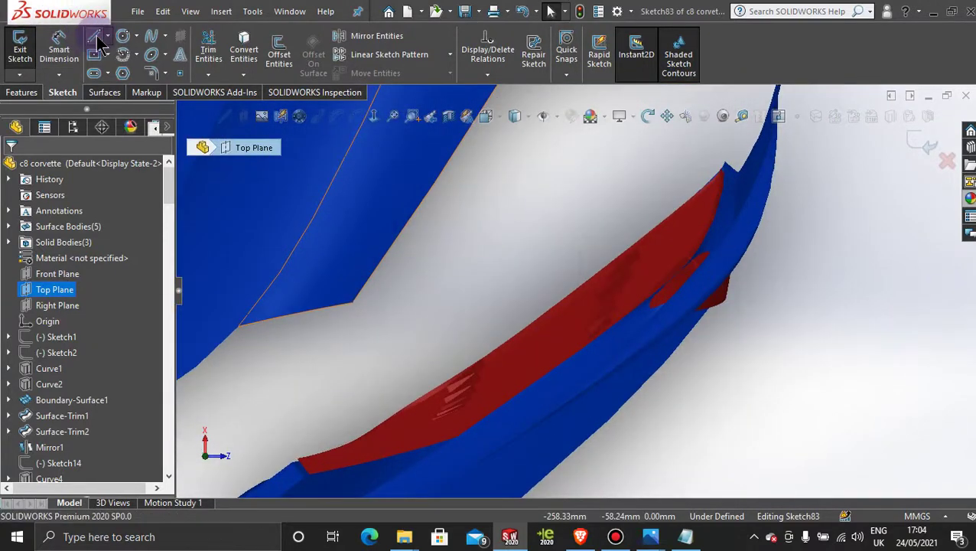
Draw a construction centerline running down to the red grille band.
{"action": "left_click", "coordinate": [108, 36]}
{"action": "left_click", "coordinate": [126, 67]}
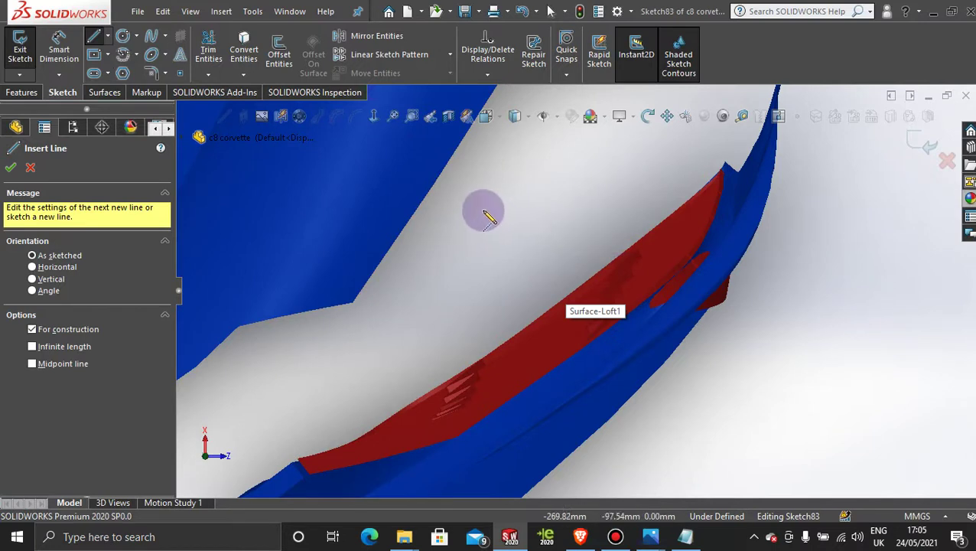
{"action": "left_click_drag", "start_coordinate": [491, 205], "coordinate": [561, 288]}
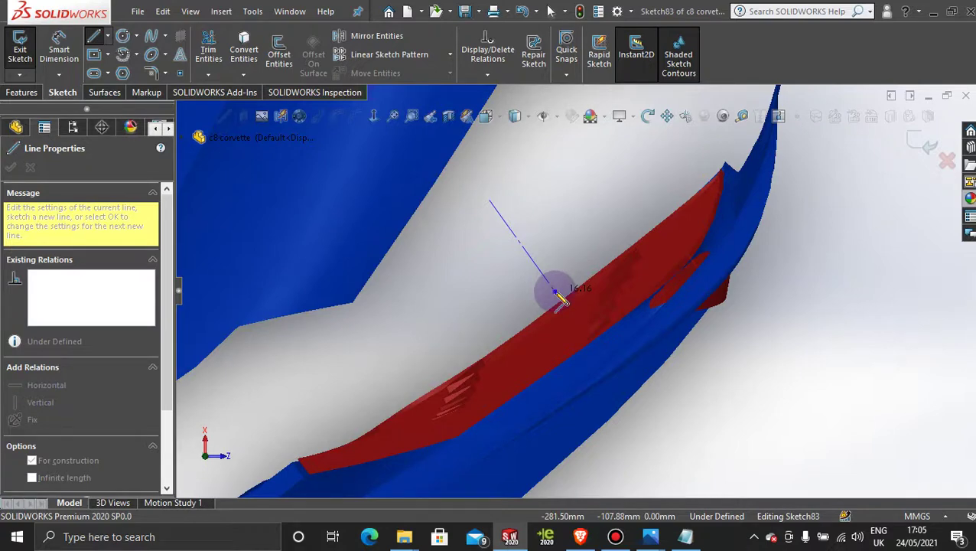
{"action": "left_click_drag", "start_coordinate": [556, 294], "coordinate": [555, 293]}
{"action": "key", "text": "Escape"}
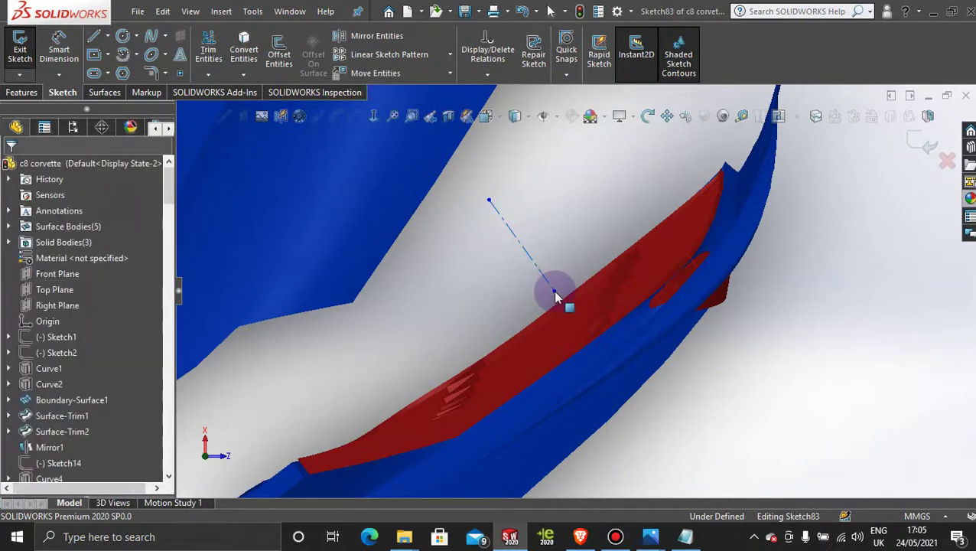
Snap the centerline's lower endpoint onto the edge of the red grille band.
{"action": "scroll", "coordinate": [554, 293], "scroll_direction": "down", "scroll_amount": 3}
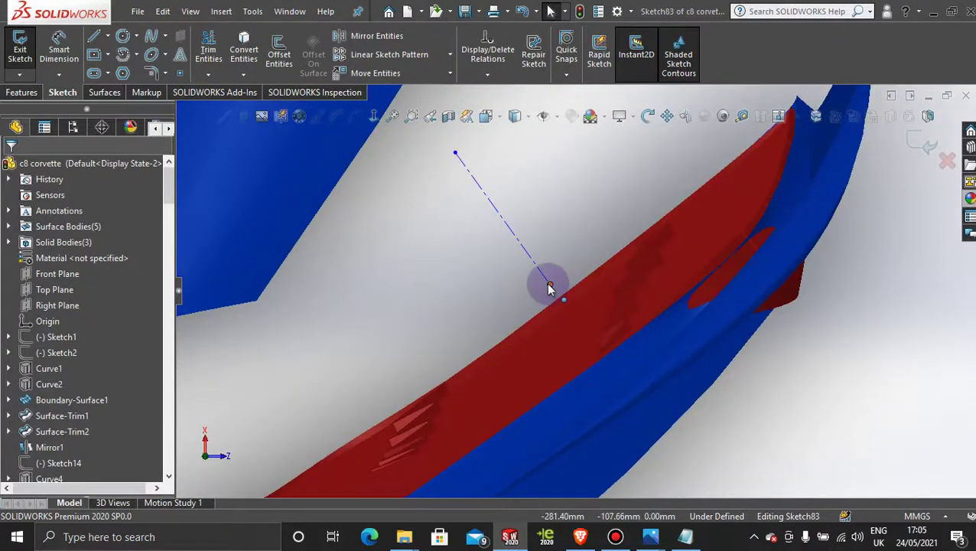
{"action": "left_click_drag", "start_coordinate": [550, 287], "coordinate": [534, 267]}
{"action": "key", "text": "Left"}
{"action": "key", "text": "Left"}
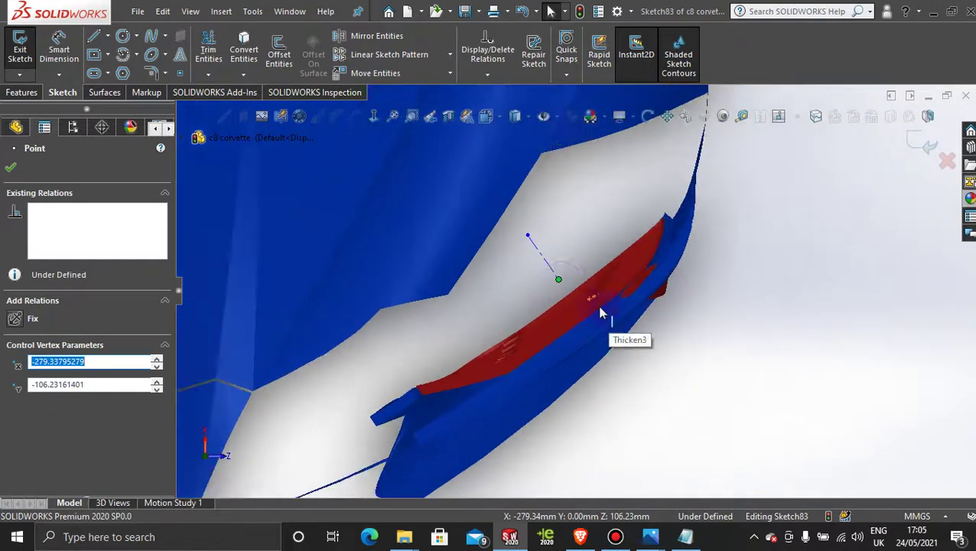
{"action": "key", "text": "Left"}
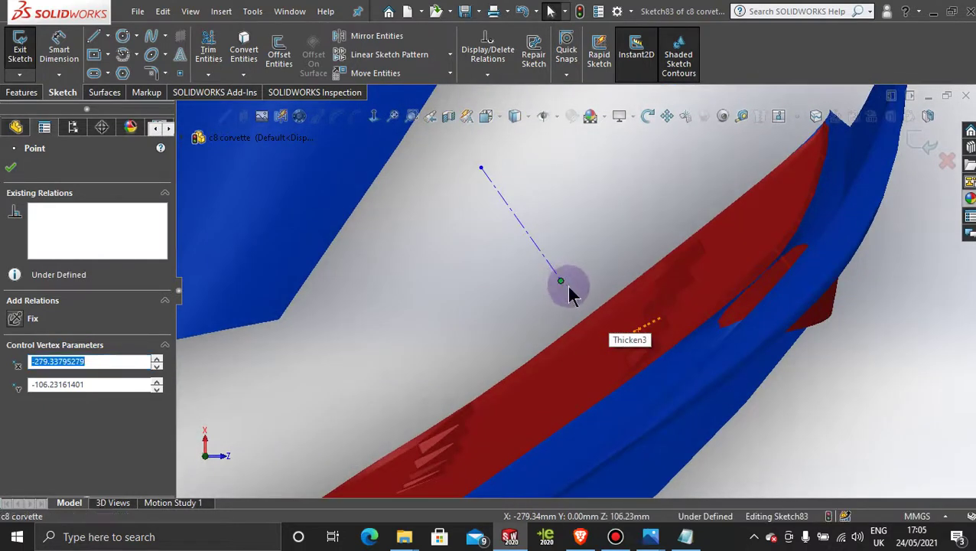
{"action": "left_click_drag", "start_coordinate": [566, 285], "coordinate": [564, 284]}
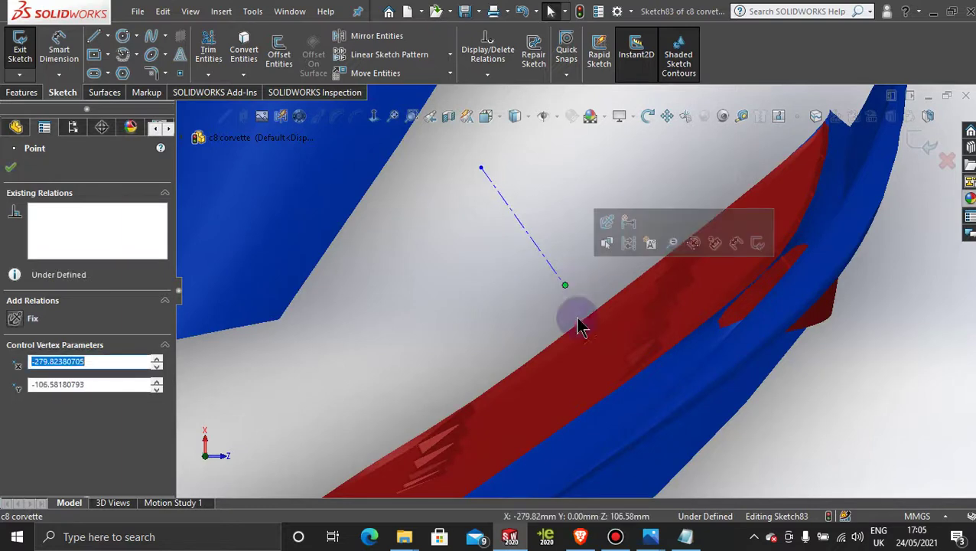
{"action": "key", "text": "Left"}
{"action": "left_click", "coordinate": [540, 290]}
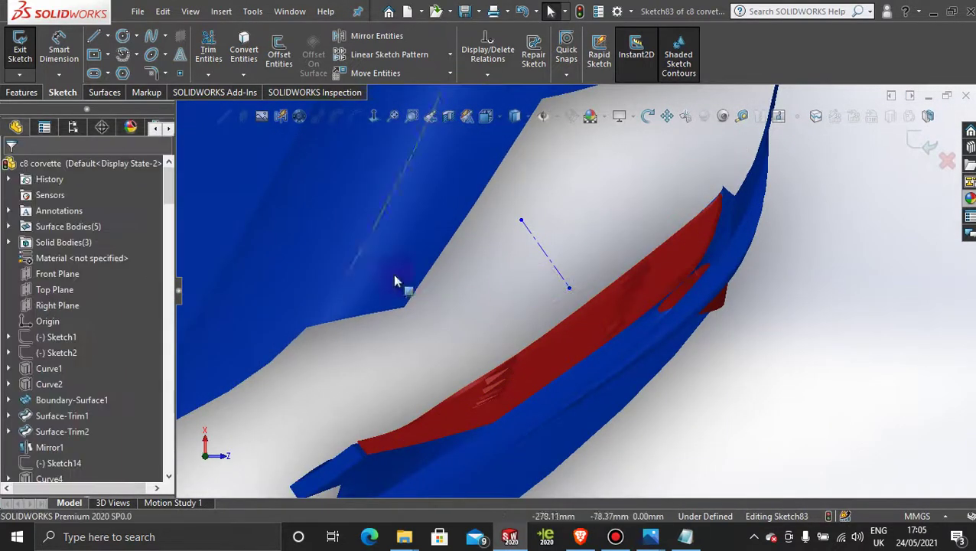
{"action": "left_click", "coordinate": [108, 92]}
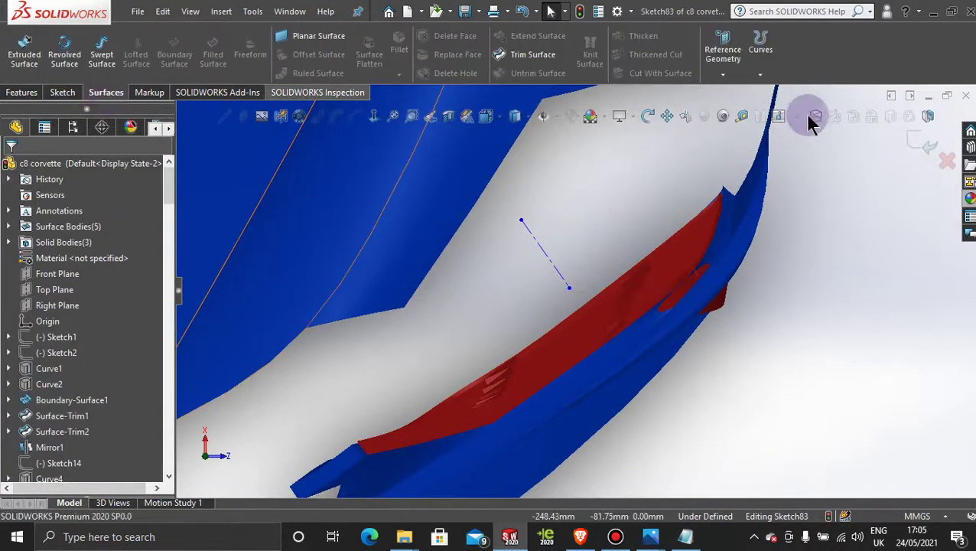
Exit Sketch83 and create Plane2 perpendicular to Line1@Sketch83 through its endpoint Point2.
{"action": "left_click", "coordinate": [926, 140]}
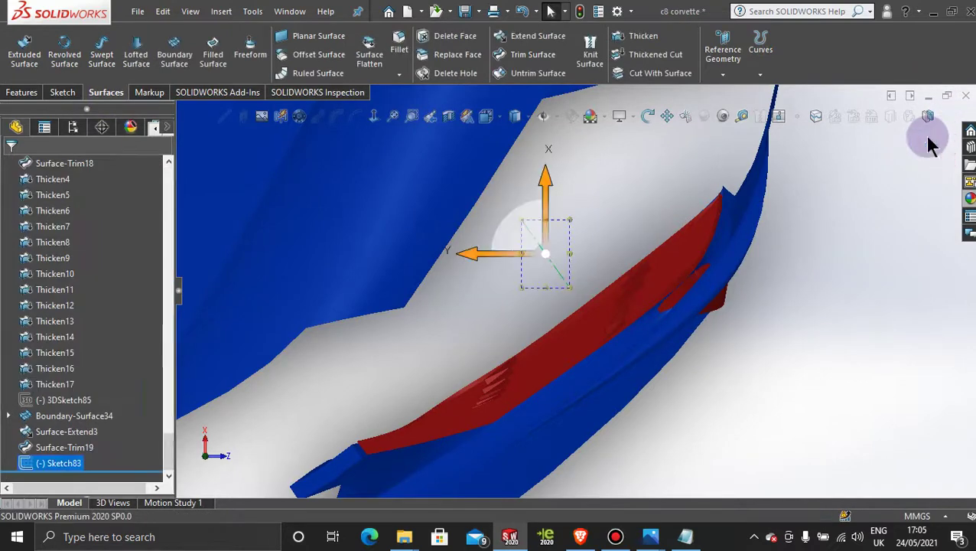
{"action": "left_click", "coordinate": [244, 126]}
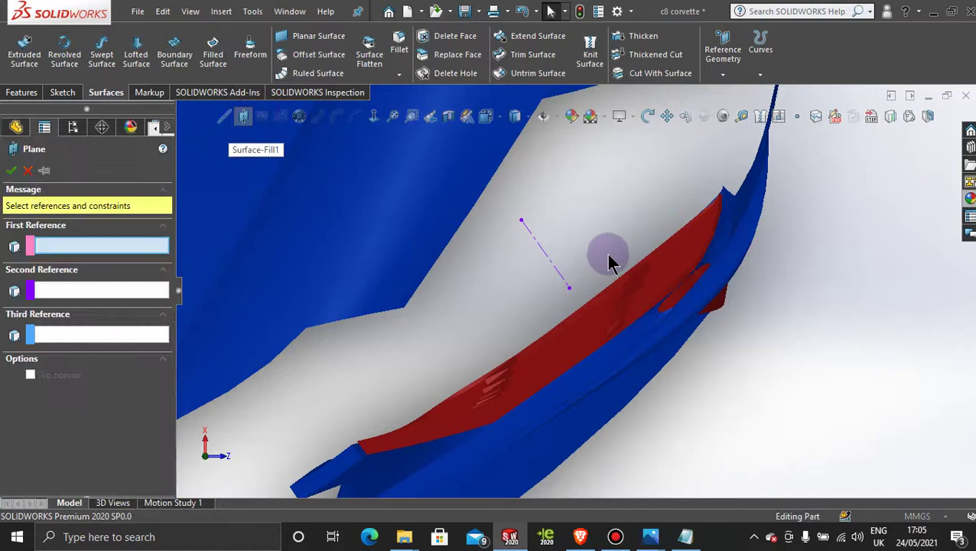
{"action": "left_click", "coordinate": [557, 268]}
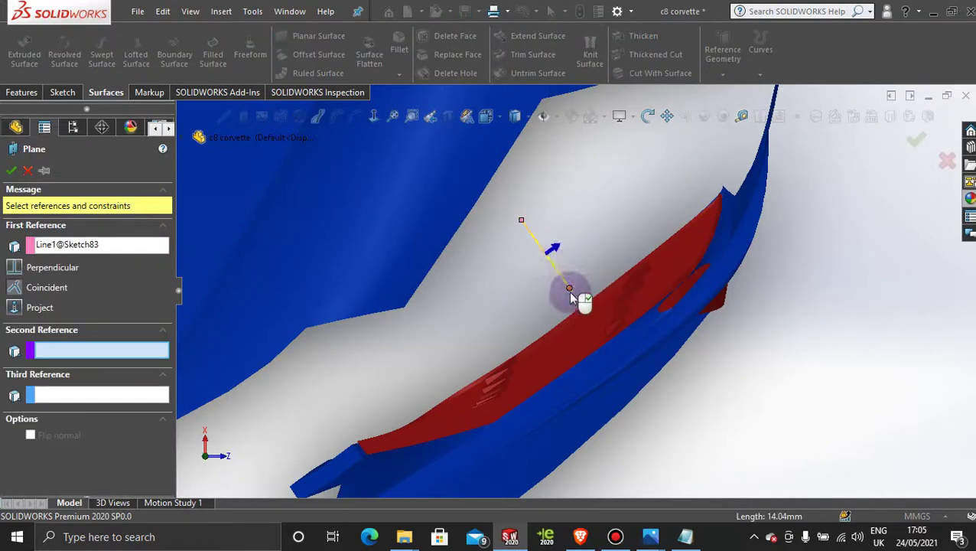
{"action": "left_click", "coordinate": [570, 291]}
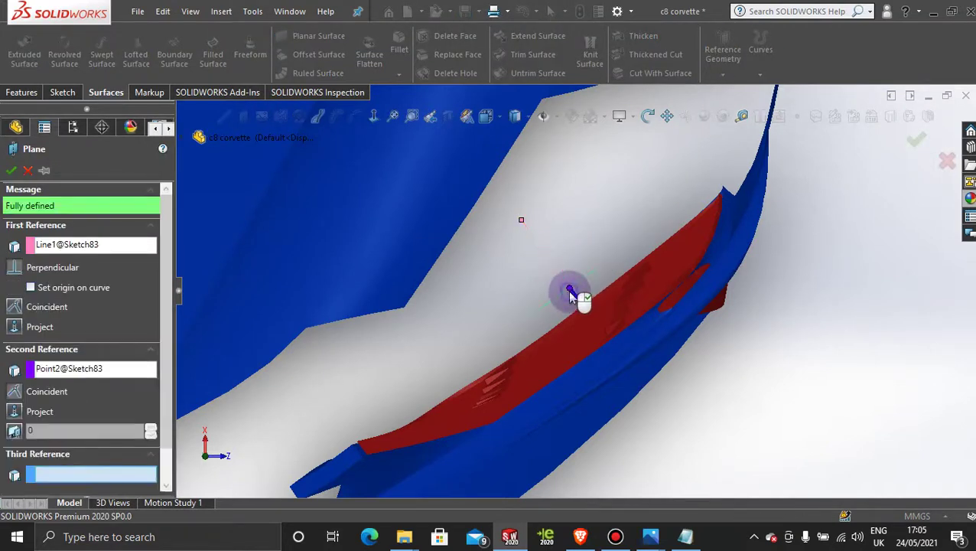
{"action": "left_click", "coordinate": [10, 171]}
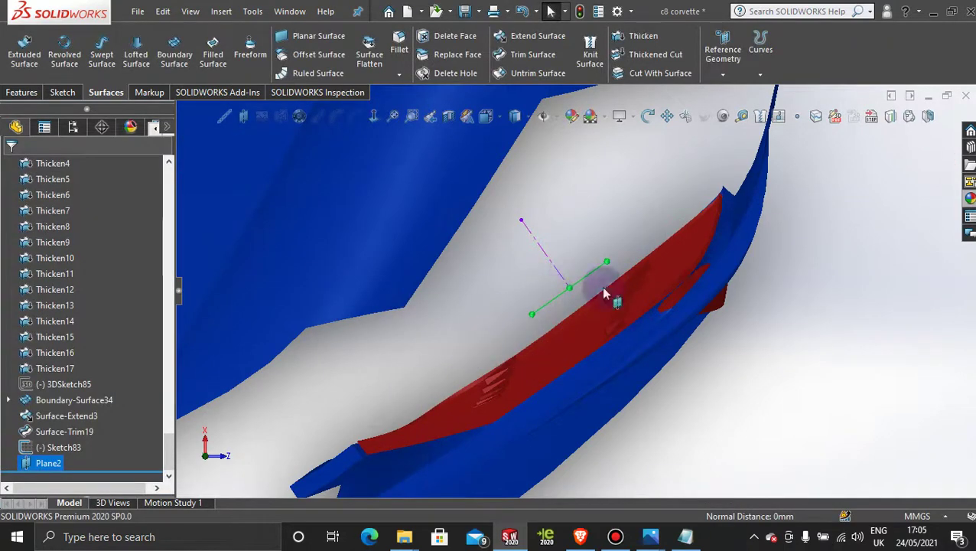
{"action": "middle_click_drag", "start_coordinate": [632, 348], "coordinate": [663, 336]}
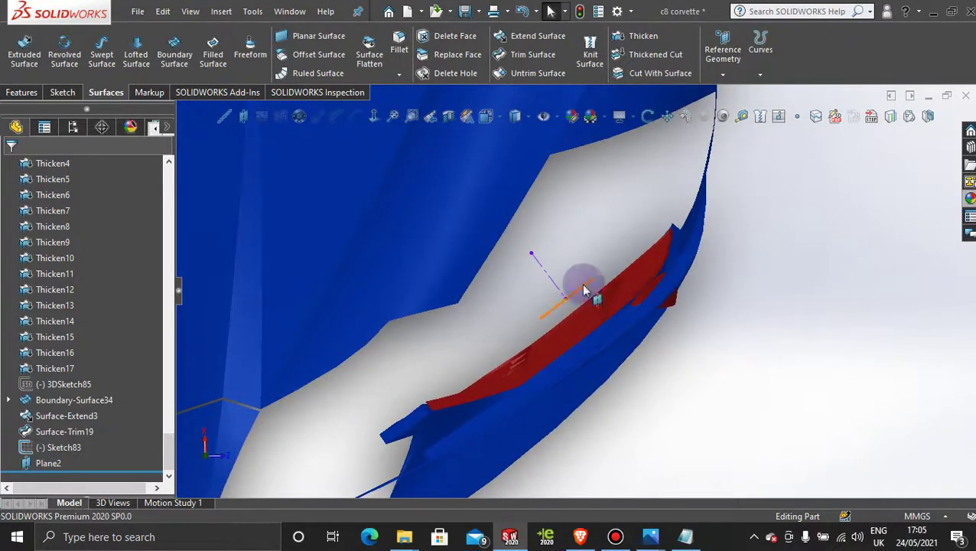
{"action": "middle_click_drag", "start_coordinate": [684, 409], "coordinate": [618, 398]}
{"action": "scroll", "coordinate": [573, 382], "scroll_direction": "down", "scroll_amount": 5}
Start Sketch84 on Plane2 and turn the view normal to it.
{"action": "left_click", "coordinate": [534, 360]}
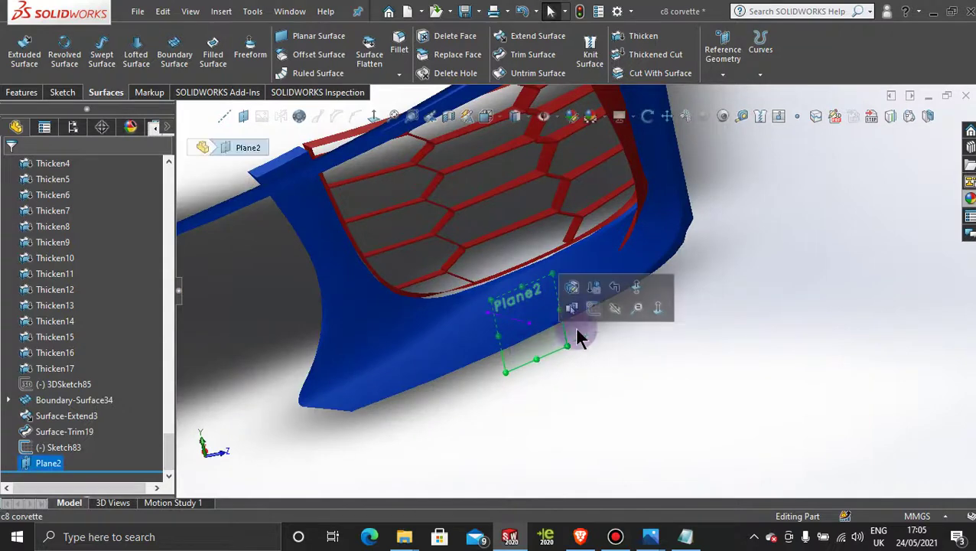
{"action": "left_click", "coordinate": [573, 308]}
{"action": "left_click", "coordinate": [375, 118]}
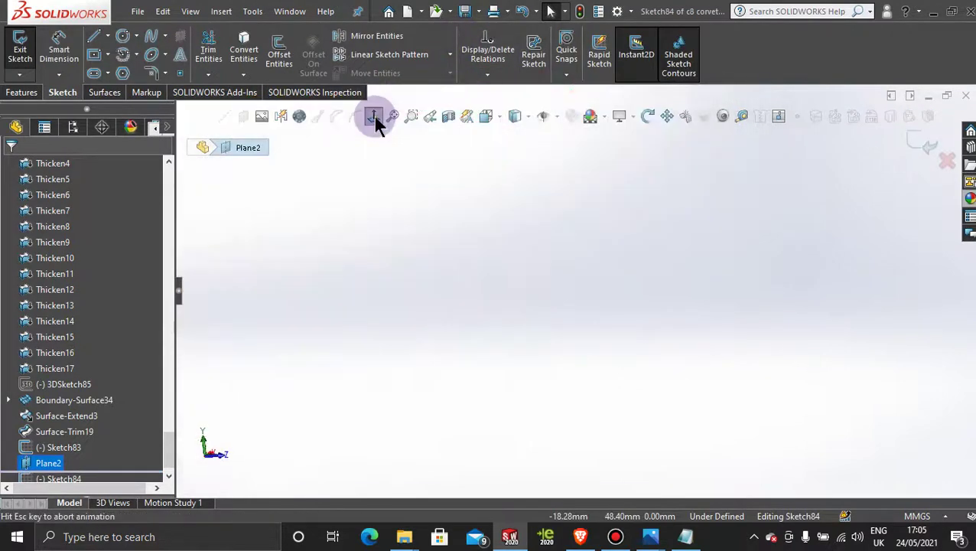
{"action": "scroll", "coordinate": [589, 264], "scroll_direction": "down", "scroll_amount": 3}
{"action": "scroll", "coordinate": [588, 222], "scroll_direction": "down", "scroll_amount": 3}
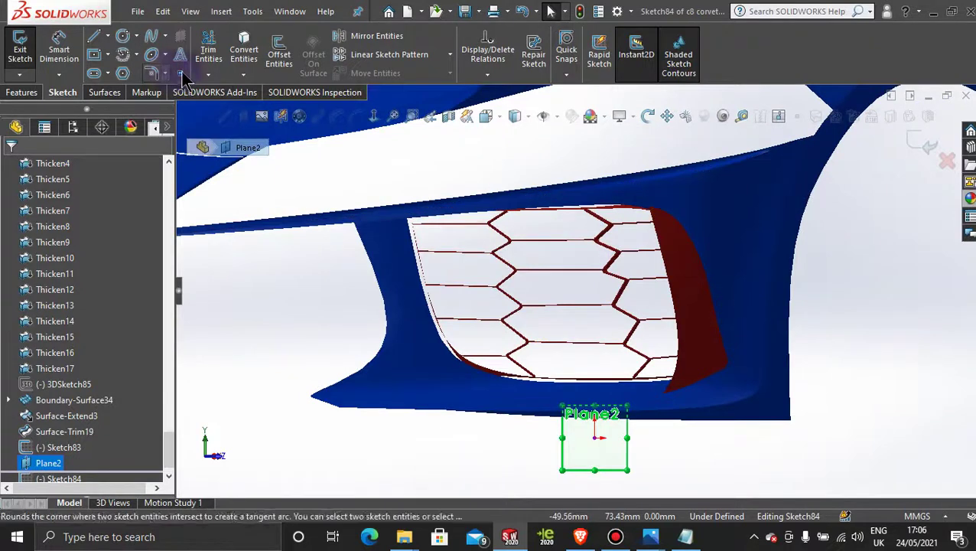
Convert the five grille-opening edges into Sketch84, forming a closed 215.33mm profile.
{"action": "left_click", "coordinate": [244, 52]}
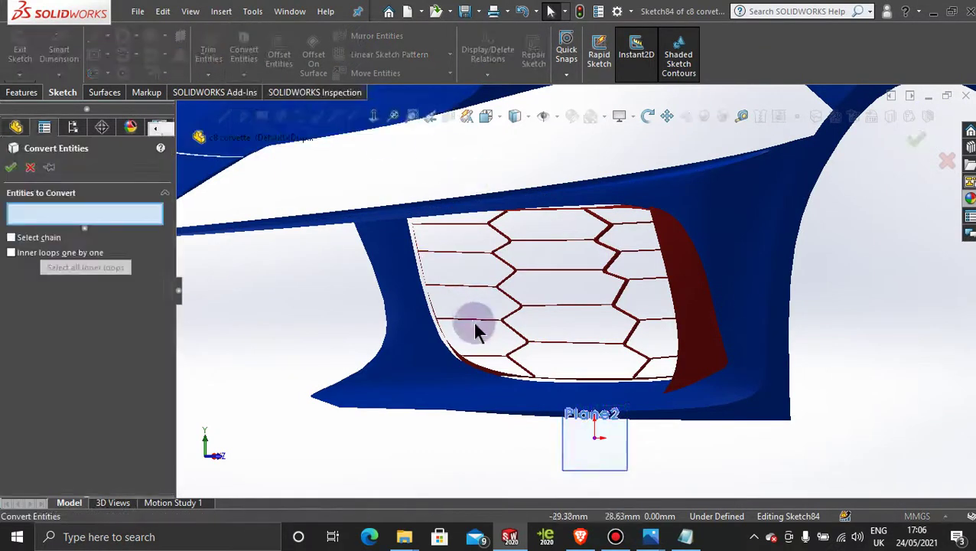
{"action": "left_click", "coordinate": [556, 382]}
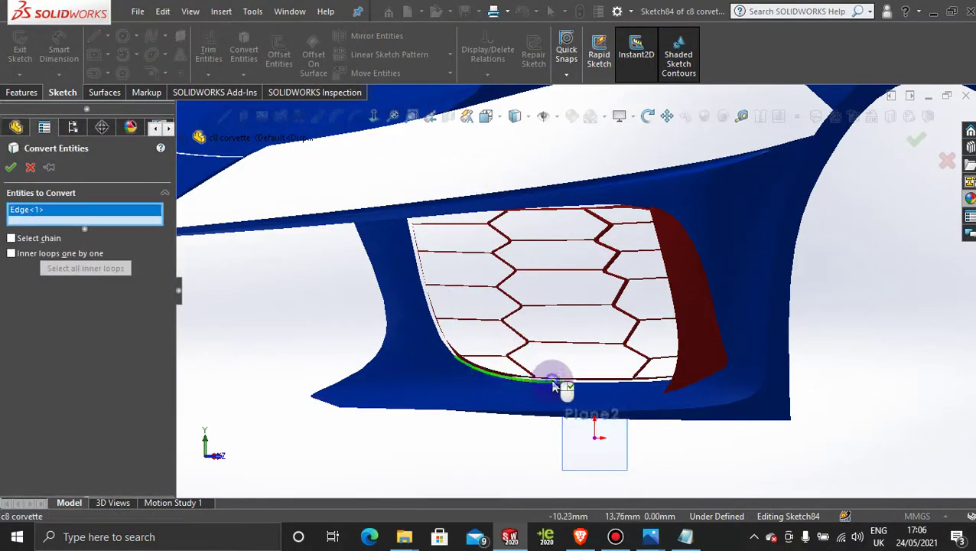
{"action": "left_click", "coordinate": [434, 325]}
{"action": "left_click", "coordinate": [458, 211]}
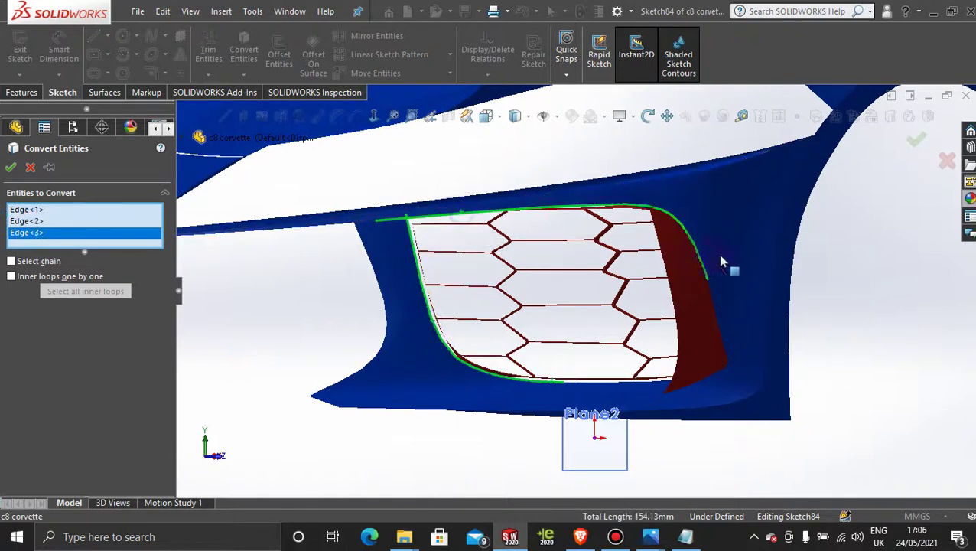
{"action": "left_click", "coordinate": [719, 321]}
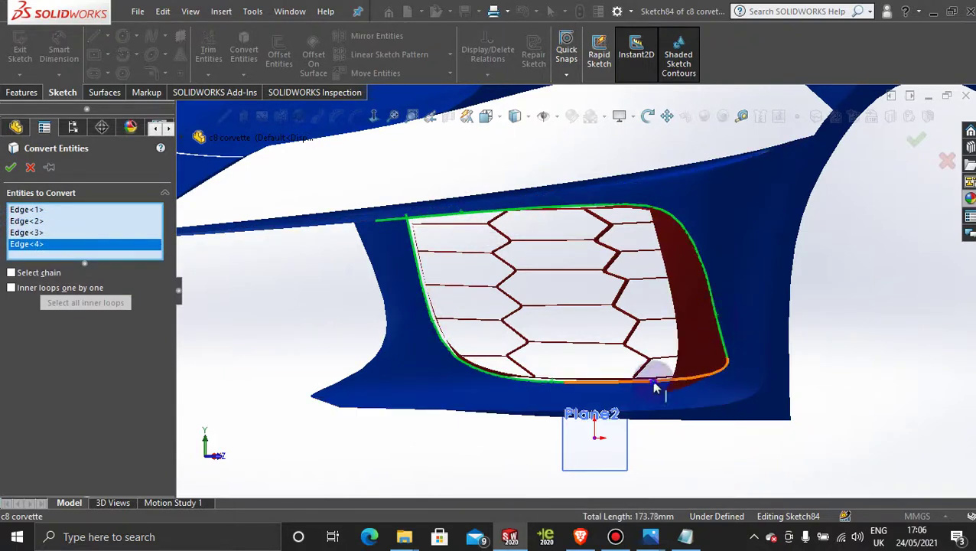
{"action": "left_click", "coordinate": [654, 386]}
{"action": "left_click", "coordinate": [10, 167]}
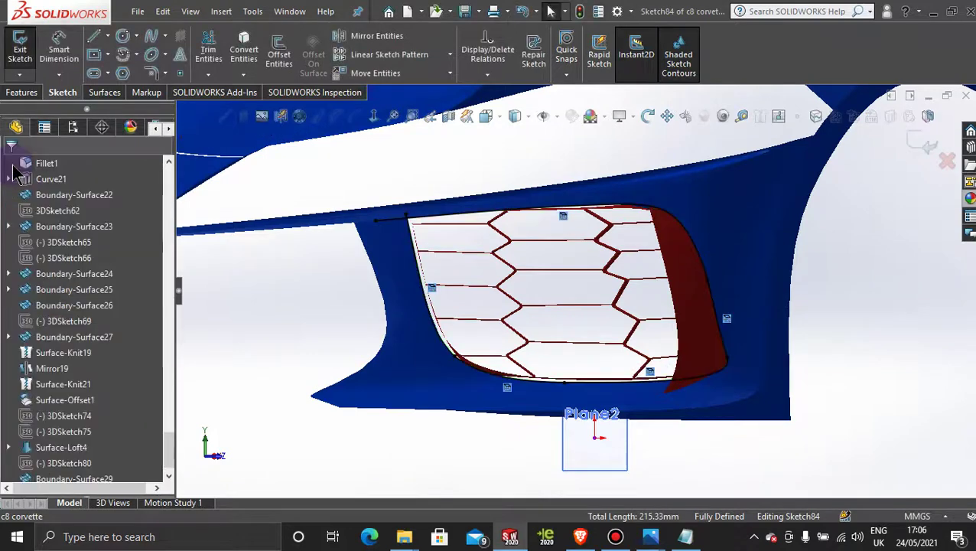
{"action": "scroll", "coordinate": [429, 222], "scroll_direction": "down", "scroll_amount": 4}
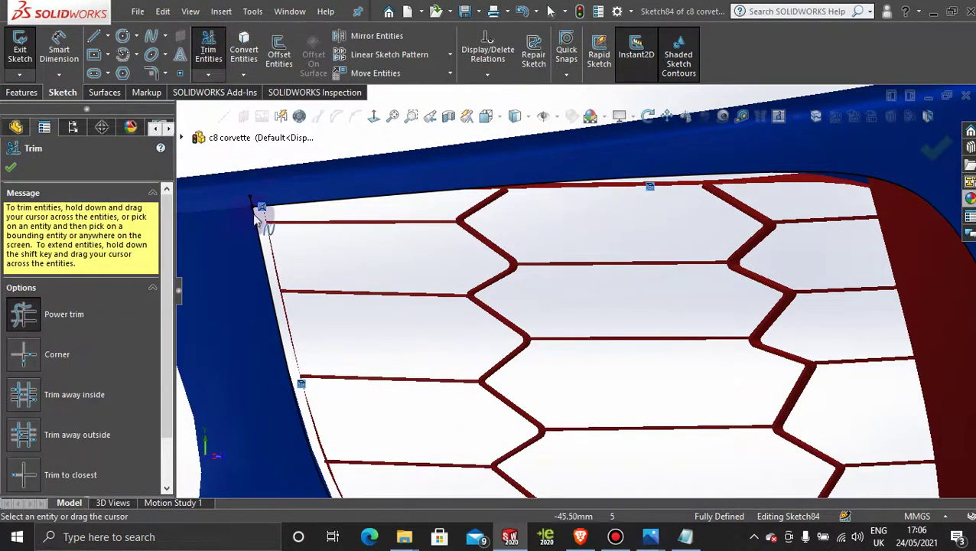
{"action": "scroll", "coordinate": [268, 203], "scroll_direction": "down", "scroll_amount": 3}
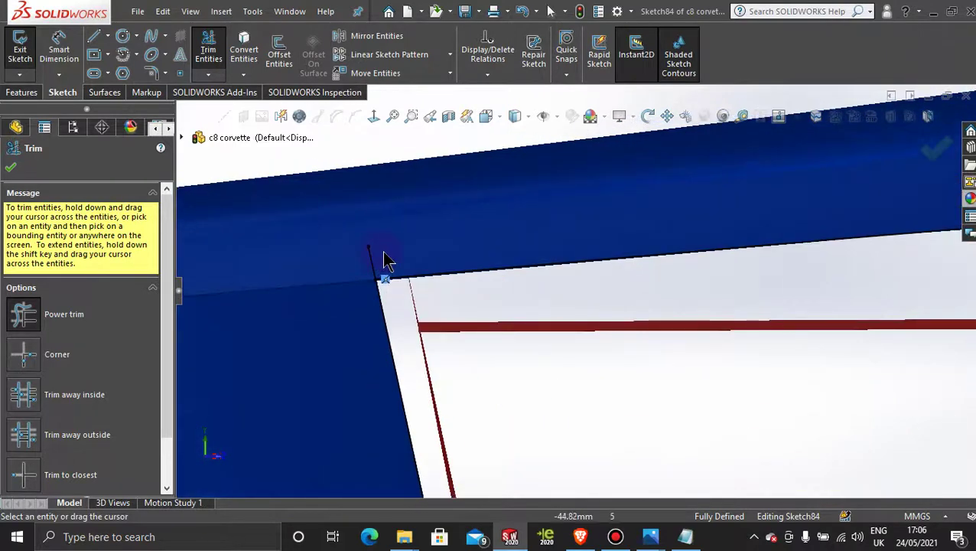
{"action": "scroll", "coordinate": [539, 304], "scroll_direction": "up", "scroll_amount": 10}
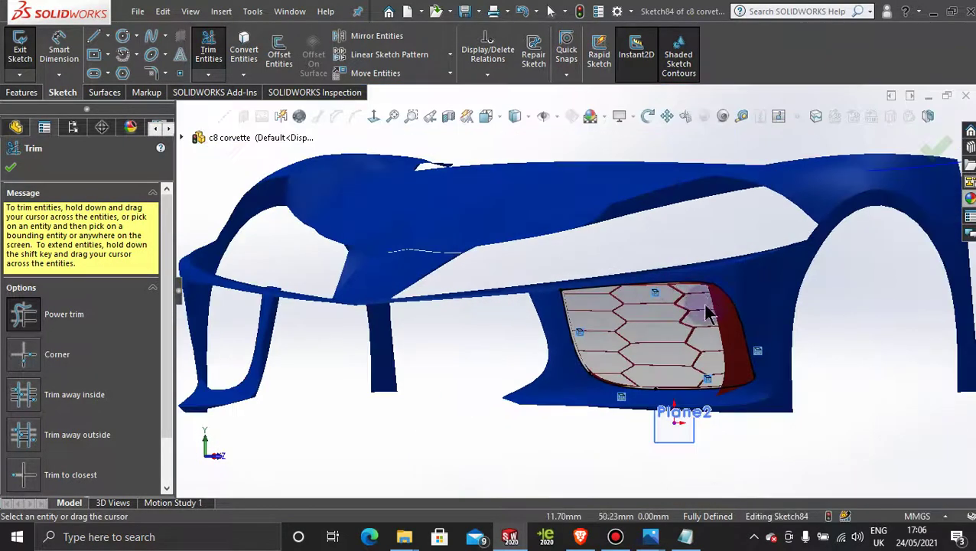
{"action": "mouse_move", "coordinate": [708, 312]}
{"action": "middle_mouse_down"}
{"action": "mouse_move", "coordinate": [619, 344]}
{"action": "mouse_move", "coordinate": [601, 429]}
{"action": "mouse_move", "coordinate": [617, 461]}
{"action": "mouse_move", "coordinate": [653, 396]}
{"action": "mouse_move", "coordinate": [693, 218]}
{"action": "mouse_move", "coordinate": [725, 331]}
{"action": "mouse_move", "coordinate": [673, 375]}
{"action": "mouse_move", "coordinate": [677, 402]}
{"action": "middle_mouse_up"}
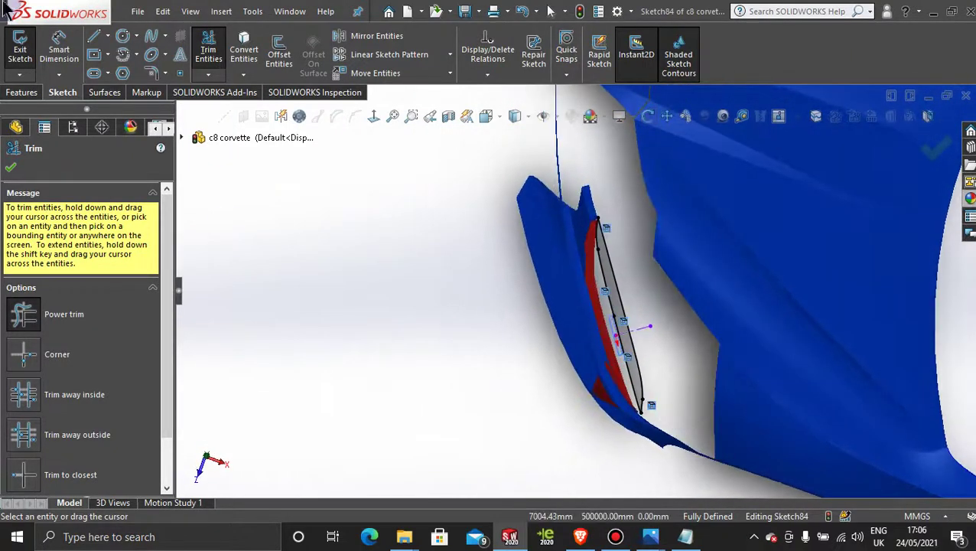
{"action": "left_click", "coordinate": [31, 94]}
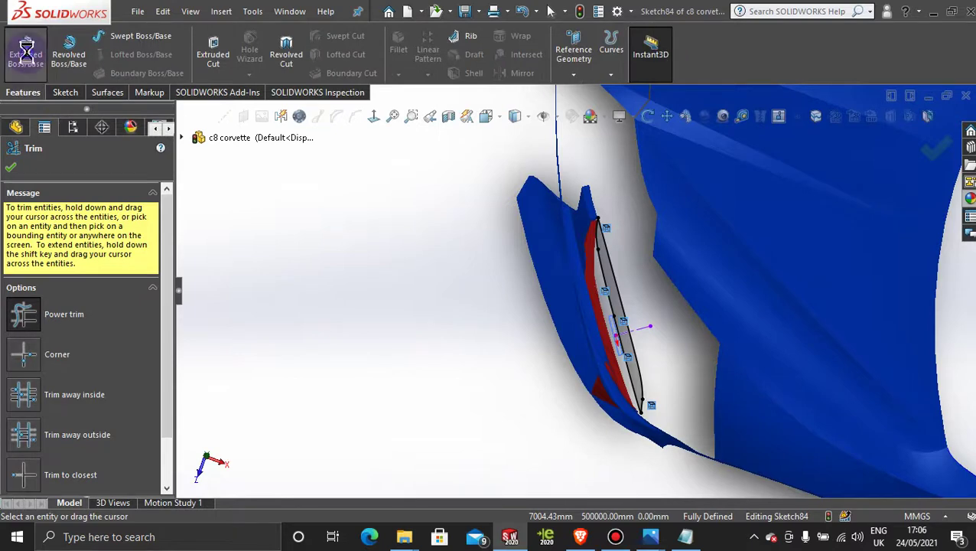
Extrude the grille sketch 5.00mm in the reversed direction as Boss-Extrude1.
{"action": "left_click", "coordinate": [26, 51]}
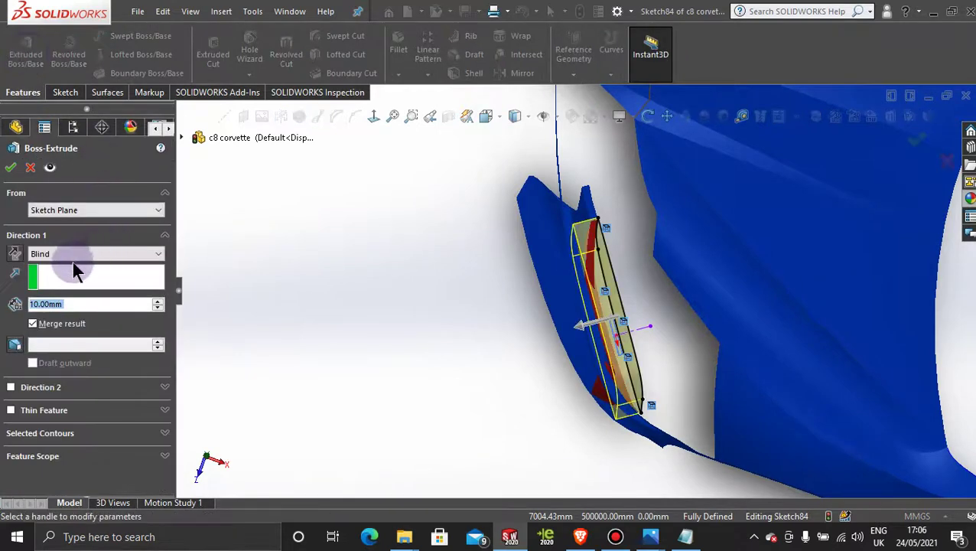
{"action": "left_click", "coordinate": [15, 254]}
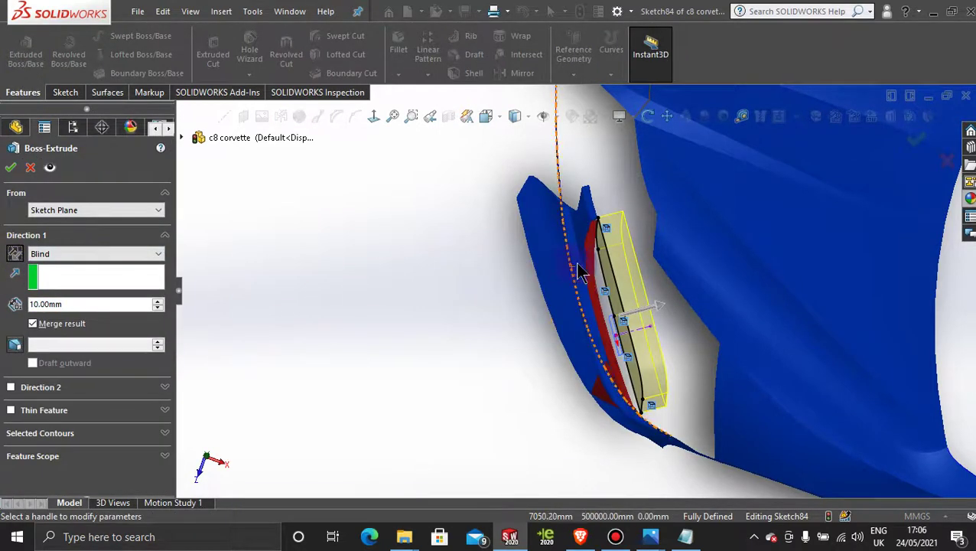
{"action": "middle_click_drag", "start_coordinate": [579, 272], "coordinate": [564, 267]}
{"action": "scroll", "coordinate": [605, 272], "scroll_direction": "down", "scroll_amount": 5}
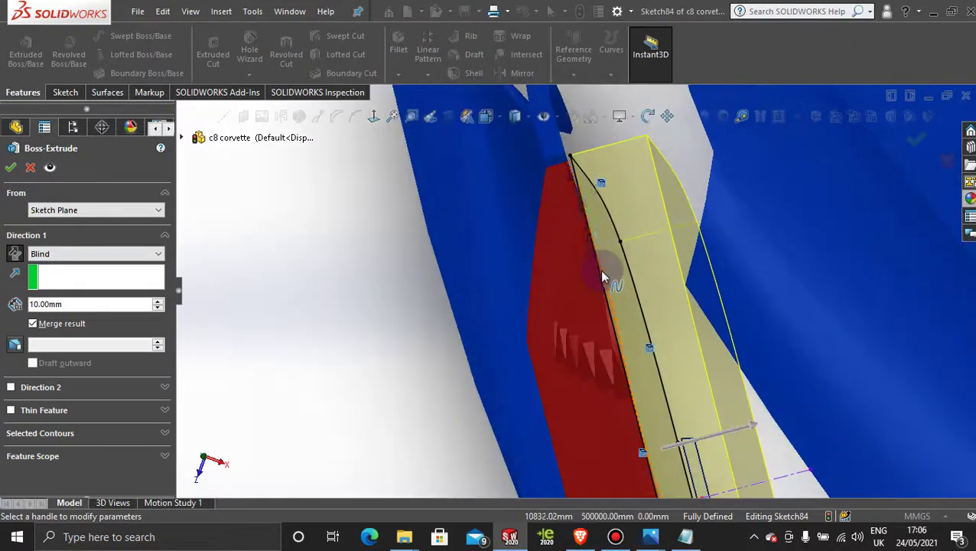
{"action": "scroll", "coordinate": [605, 280], "scroll_direction": "up", "scroll_amount": 5}
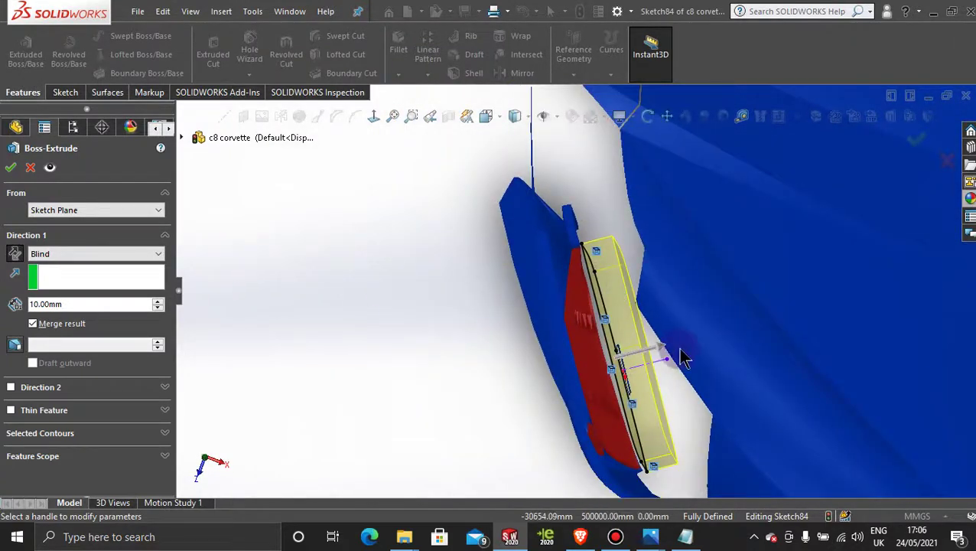
{"action": "scroll", "coordinate": [680, 353], "scroll_direction": "down", "scroll_amount": 2}
{"action": "left_click_drag", "start_coordinate": [649, 325], "coordinate": [606, 327]}
{"action": "scroll", "coordinate": [593, 330], "scroll_direction": "up", "scroll_amount": 2}
{"action": "scroll", "coordinate": [600, 331], "scroll_direction": "up", "scroll_amount": 3}
Orbit around the car body to inspect the new red grille insert.
{"action": "middle_click_drag", "start_coordinate": [600, 330], "coordinate": [635, 302]}
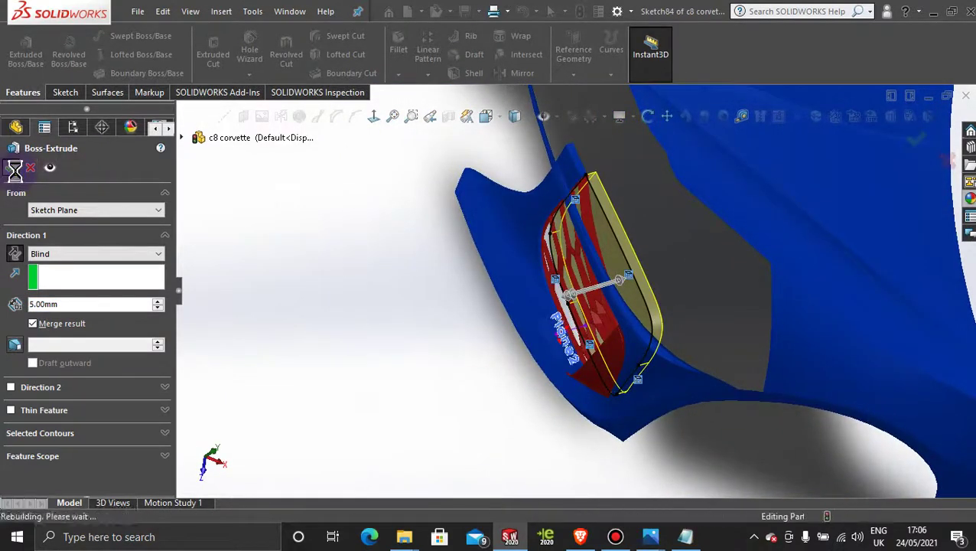
{"action": "mouse_move", "coordinate": [474, 334]}
{"action": "middle_mouse_down"}
{"action": "mouse_move", "coordinate": [499, 388]}
{"action": "mouse_move", "coordinate": [427, 326]}
{"action": "mouse_move", "coordinate": [496, 216]}
{"action": "mouse_move", "coordinate": [530, 192]}
{"action": "mouse_move", "coordinate": [556, 299]}
{"action": "mouse_move", "coordinate": [549, 255]}
{"action": "mouse_move", "coordinate": [534, 258]}
{"action": "middle_mouse_up"}
{"action": "scroll", "coordinate": [533, 258], "scroll_direction": "up", "scroll_amount": 5}
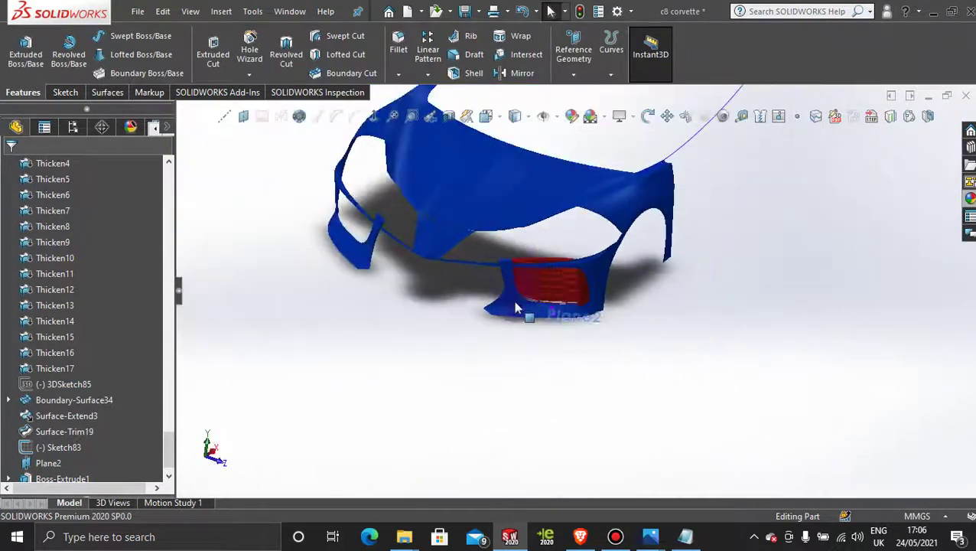
{"action": "middle_click_drag", "start_coordinate": [523, 304], "coordinate": [446, 290]}
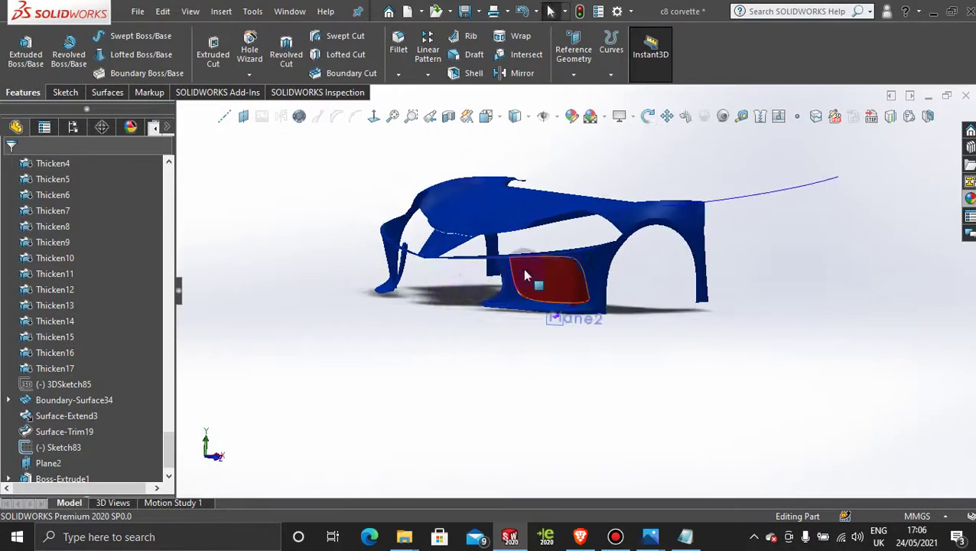
{"action": "scroll", "coordinate": [525, 268], "scroll_direction": "down", "scroll_amount": 4}
{"action": "scroll", "coordinate": [732, 310], "scroll_direction": "up", "scroll_amount": 2}
{"action": "middle_click_drag", "start_coordinate": [732, 309], "coordinate": [711, 337]}
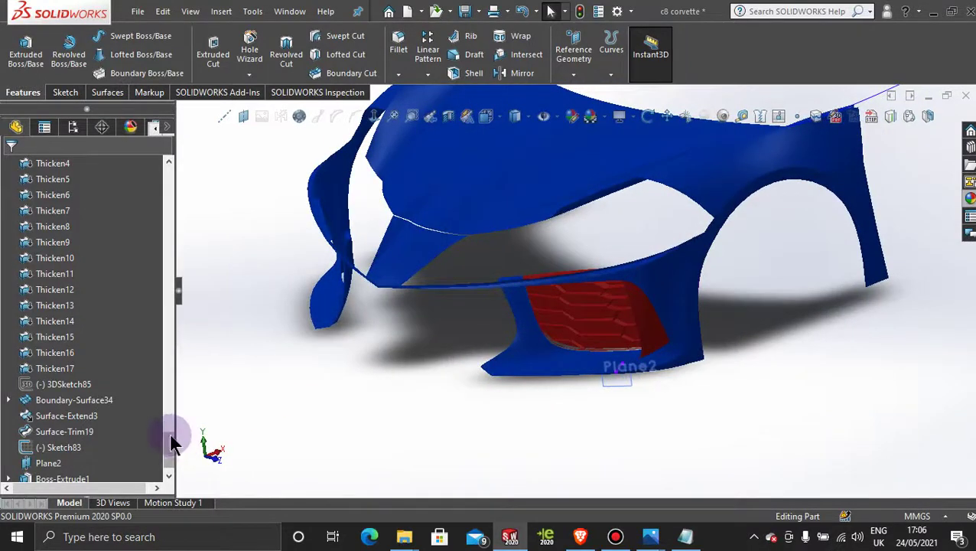
{"action": "scroll", "coordinate": [170, 440], "scroll_direction": "down", "scroll_amount": 1}
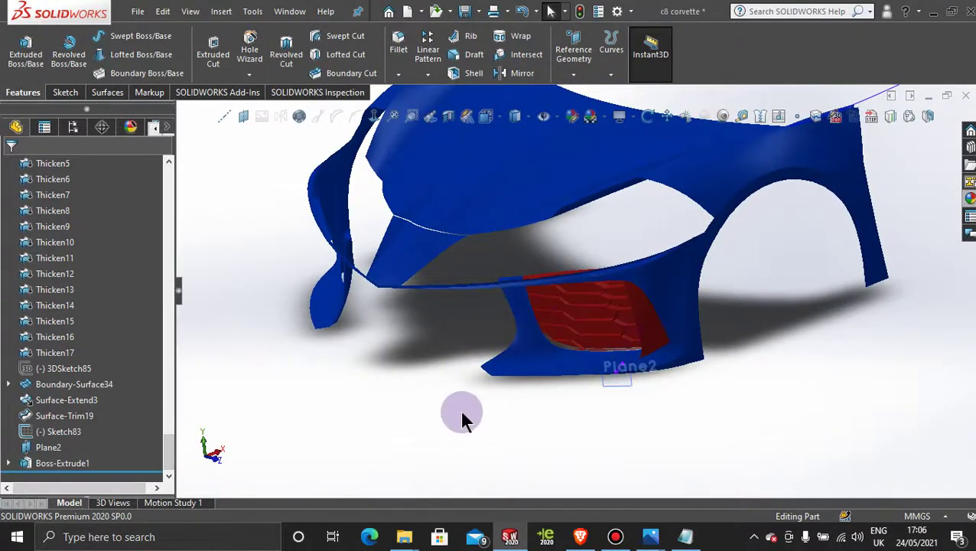
{"action": "middle_click_drag", "start_coordinate": [462, 417], "coordinate": [535, 340]}
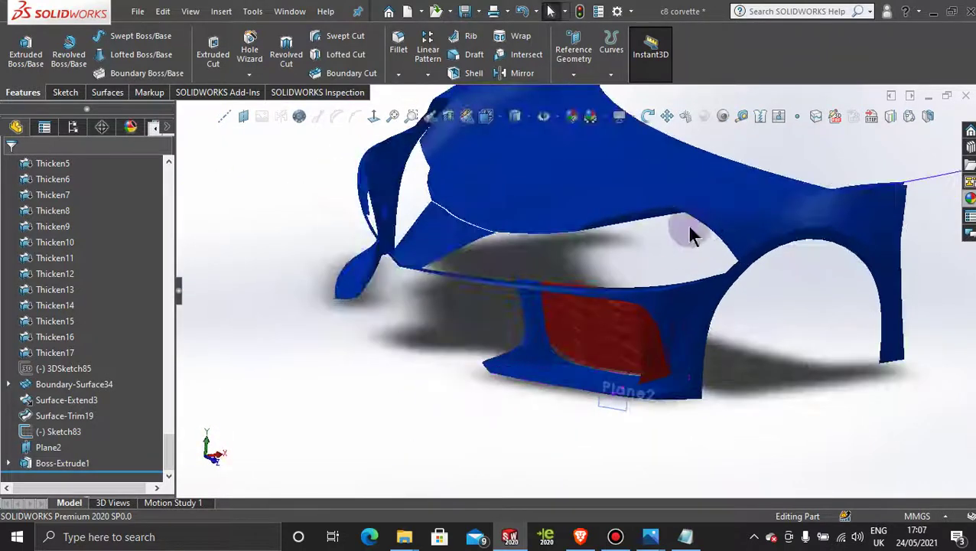
Hide the blue bumper body so only the red grille insert remains visible.
{"action": "right_click", "coordinate": [742, 229]}
{"action": "left_click", "coordinate": [775, 205]}
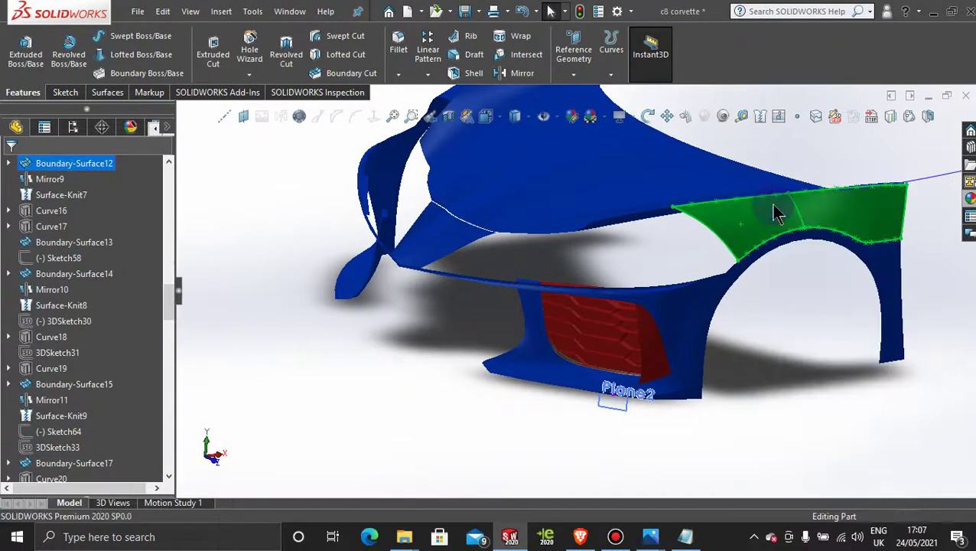
{"action": "mouse_move", "coordinate": [743, 226]}
{"action": "middle_mouse_down"}
{"action": "mouse_move", "coordinate": [693, 337]}
{"action": "mouse_move", "coordinate": [648, 334]}
{"action": "mouse_move", "coordinate": [656, 294]}
{"action": "middle_mouse_up"}
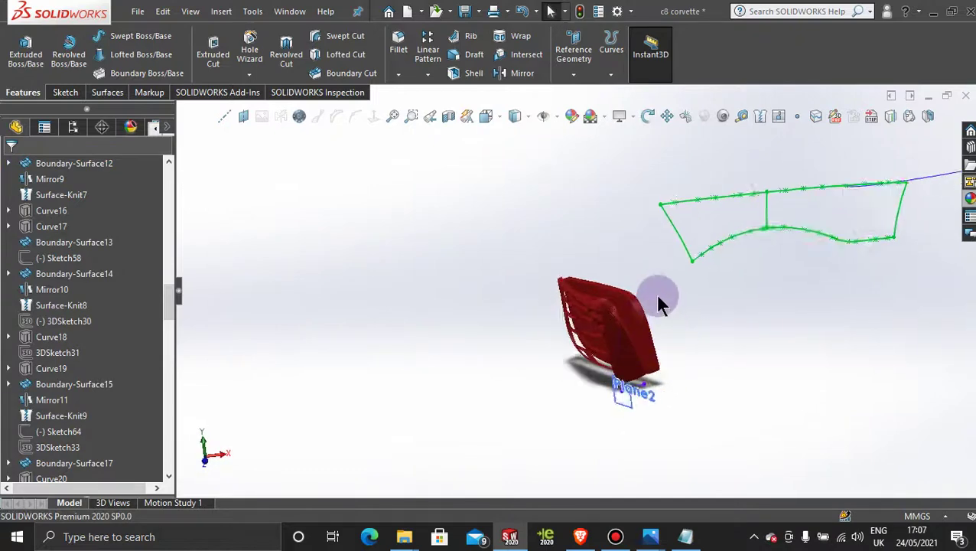
{"action": "scroll", "coordinate": [632, 344], "scroll_direction": "down", "scroll_amount": 5}
{"action": "mouse_move", "coordinate": [632, 344]}
{"action": "middle_mouse_down"}
{"action": "mouse_move", "coordinate": [616, 359]}
{"action": "mouse_move", "coordinate": [564, 279]}
{"action": "middle_mouse_up"}
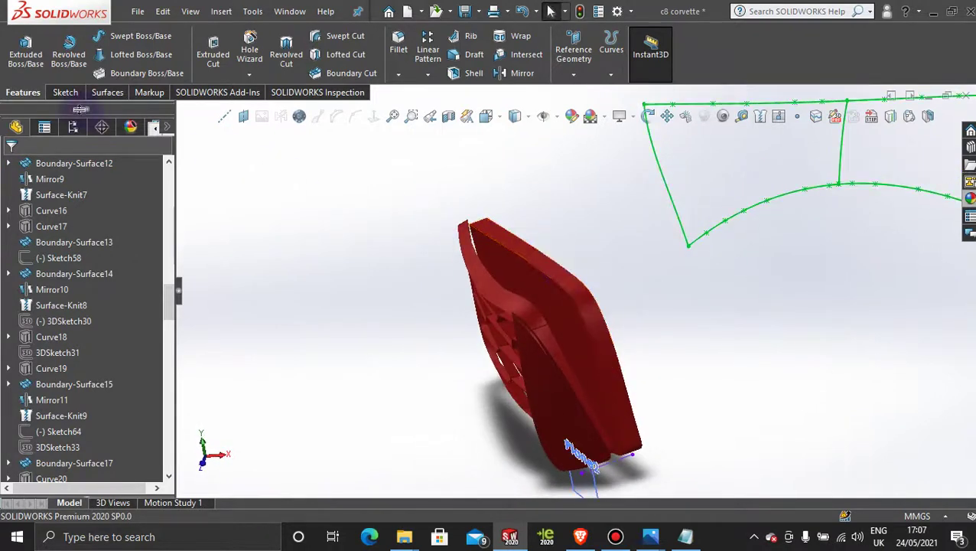
Try a Boundary Surface from grouped insert edges, then clear the selections and cancel.
{"action": "left_click", "coordinate": [107, 92]}
{"action": "left_click", "coordinate": [174, 48]}
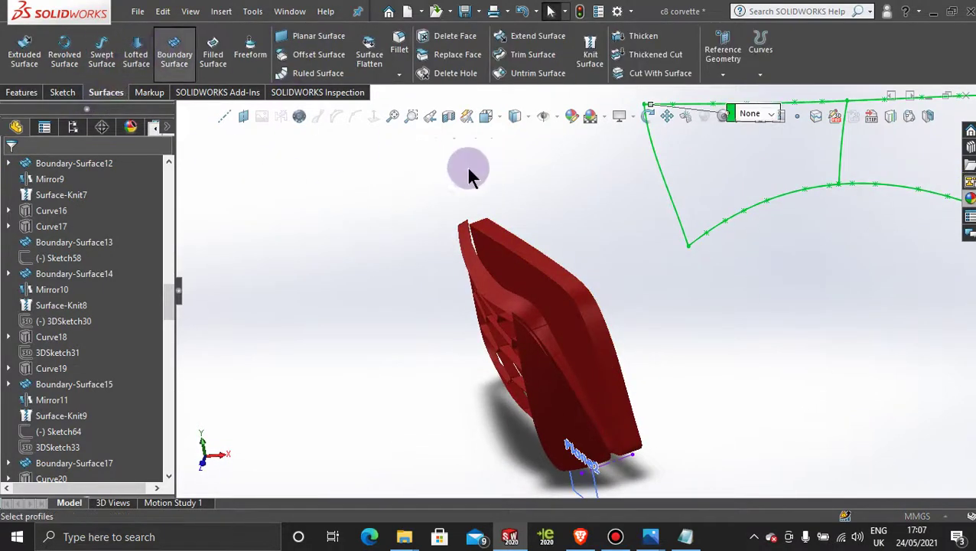
{"action": "right_click", "coordinate": [584, 177]}
{"action": "left_click", "coordinate": [625, 213]}
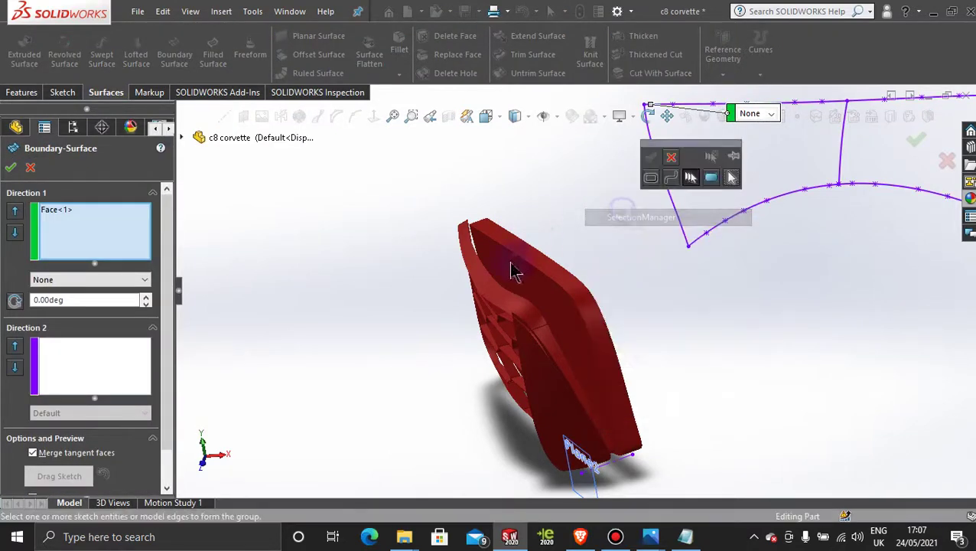
{"action": "left_click", "coordinate": [519, 262]}
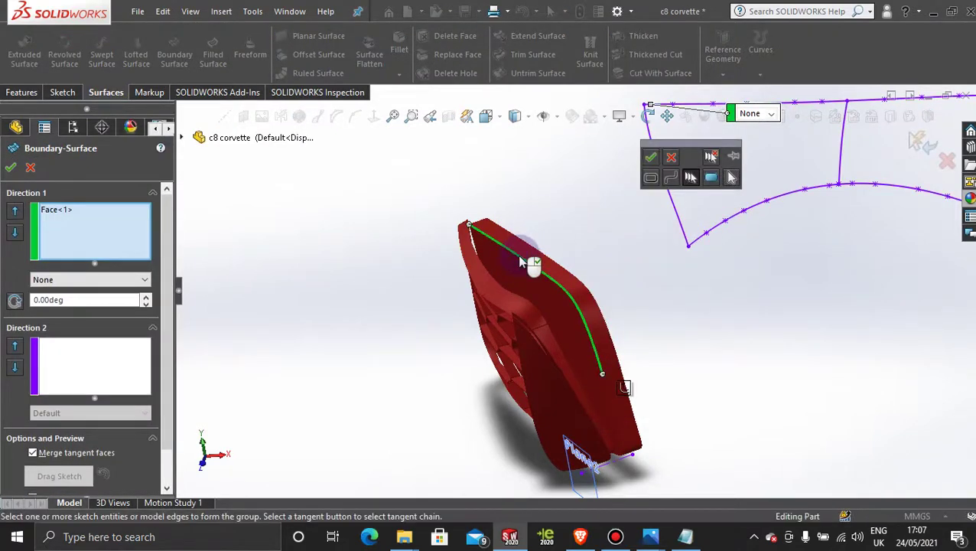
{"action": "left_click", "coordinate": [486, 272]}
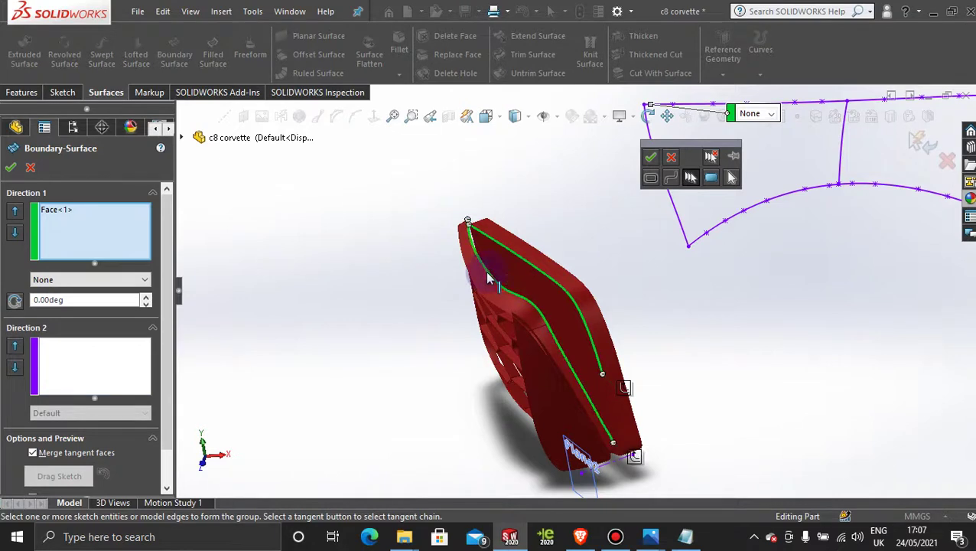
{"action": "left_click", "coordinate": [650, 157]}
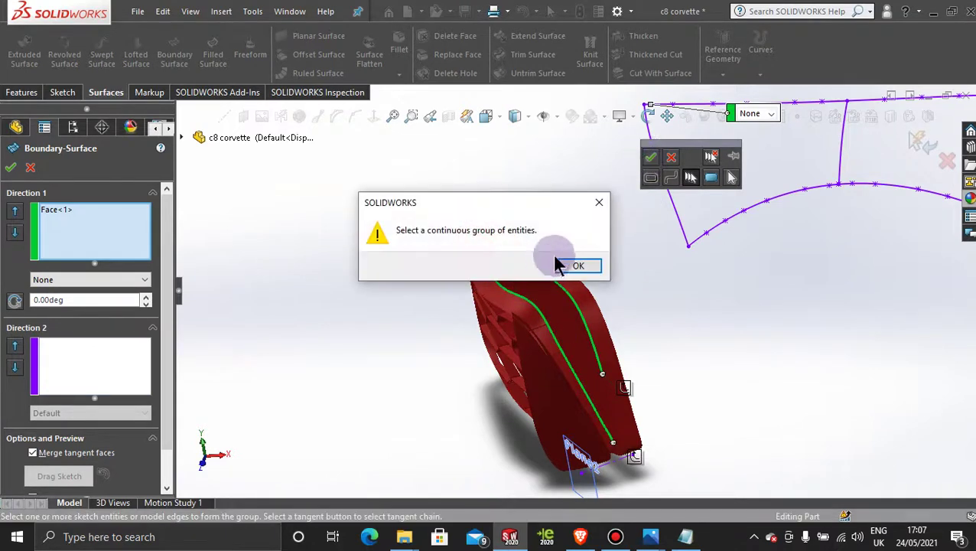
{"action": "left_click", "coordinate": [598, 205]}
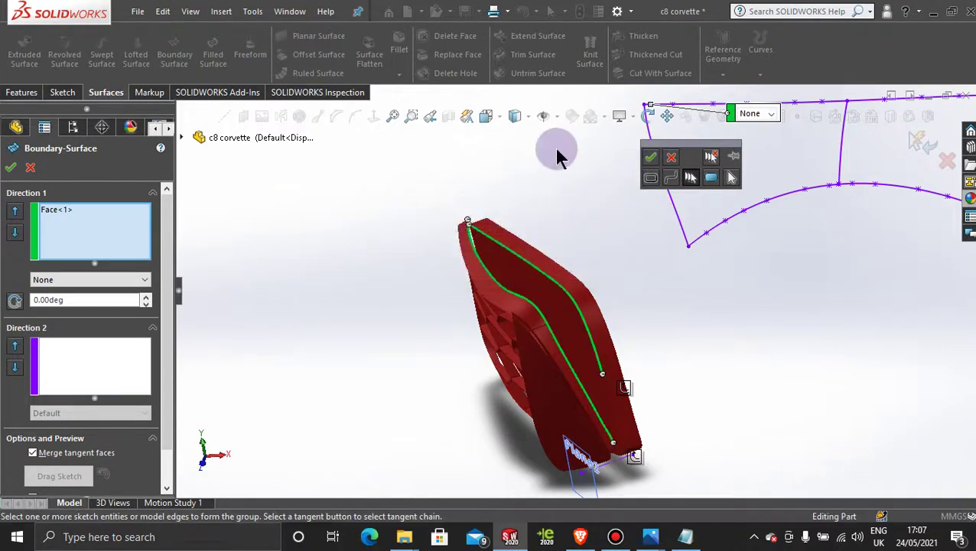
{"action": "right_click", "coordinate": [134, 231]}
{"action": "left_click", "coordinate": [196, 256]}
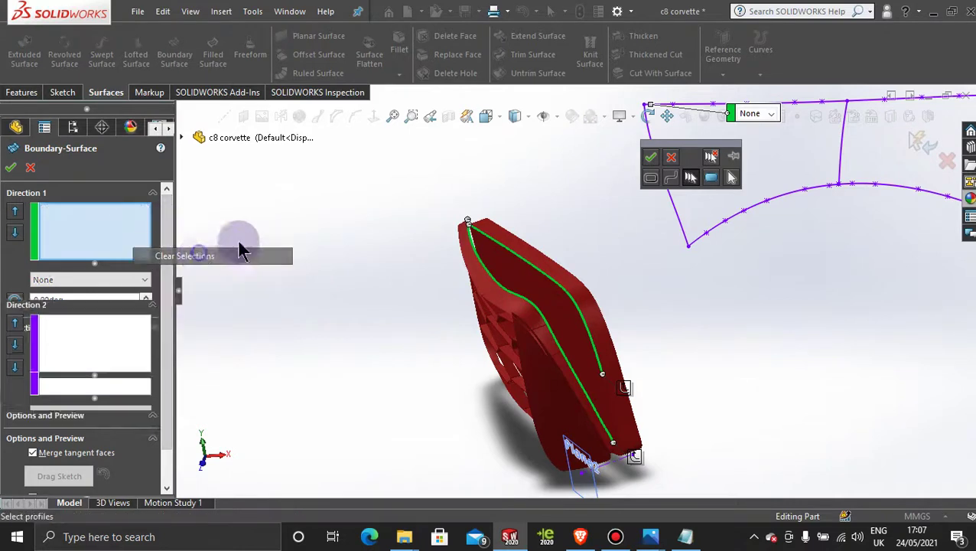
{"action": "left_click", "coordinate": [493, 282]}
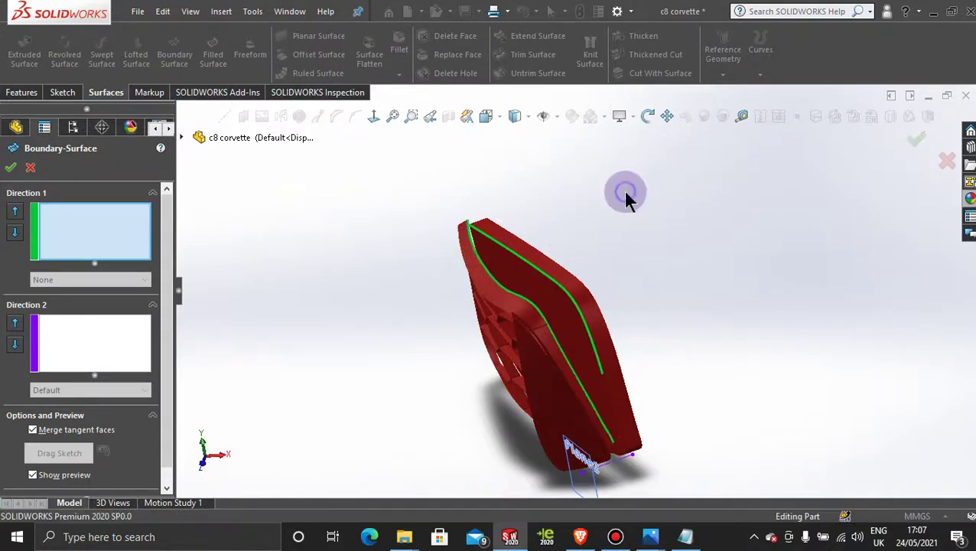
{"action": "left_click", "coordinate": [29, 168]}
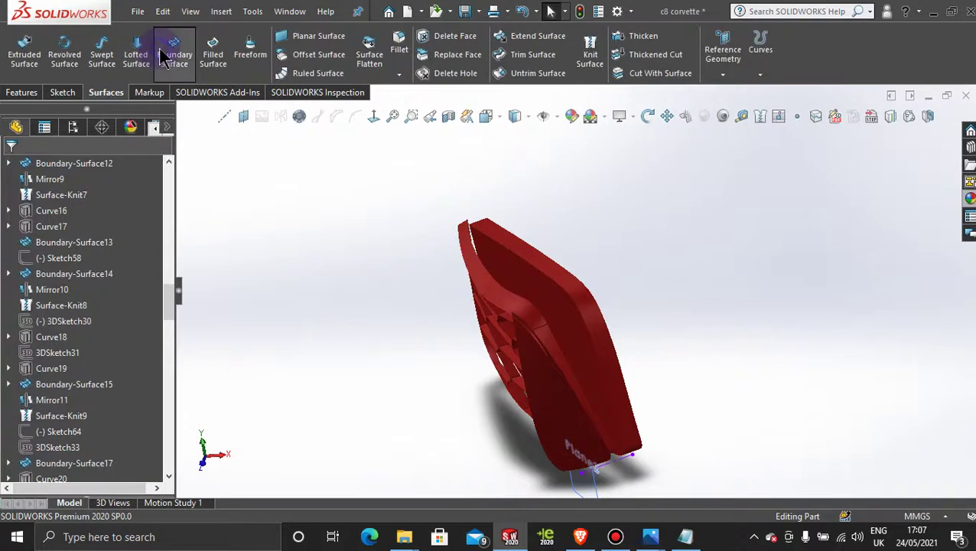
Attempt a boundary surface from the insert's front edge chain and inner edge, then discard it.
{"action": "left_click", "coordinate": [175, 50]}
{"action": "right_click", "coordinate": [659, 205]}
{"action": "left_click", "coordinate": [716, 246]}
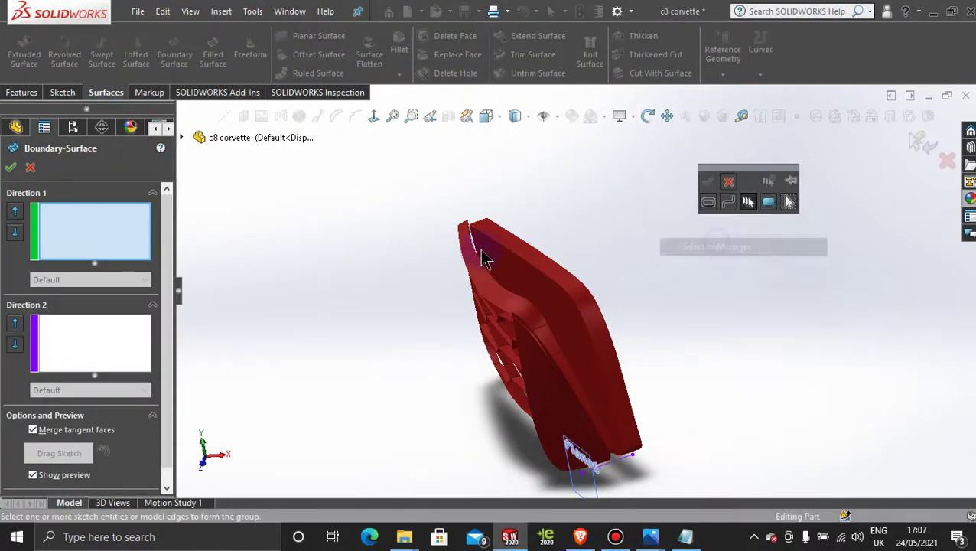
{"action": "left_click", "coordinate": [507, 256]}
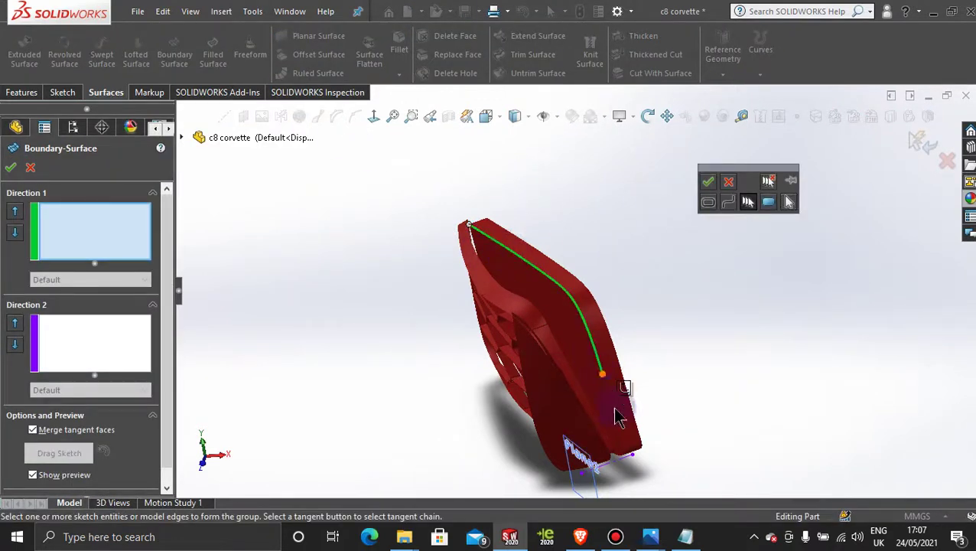
{"action": "left_click", "coordinate": [708, 181]}
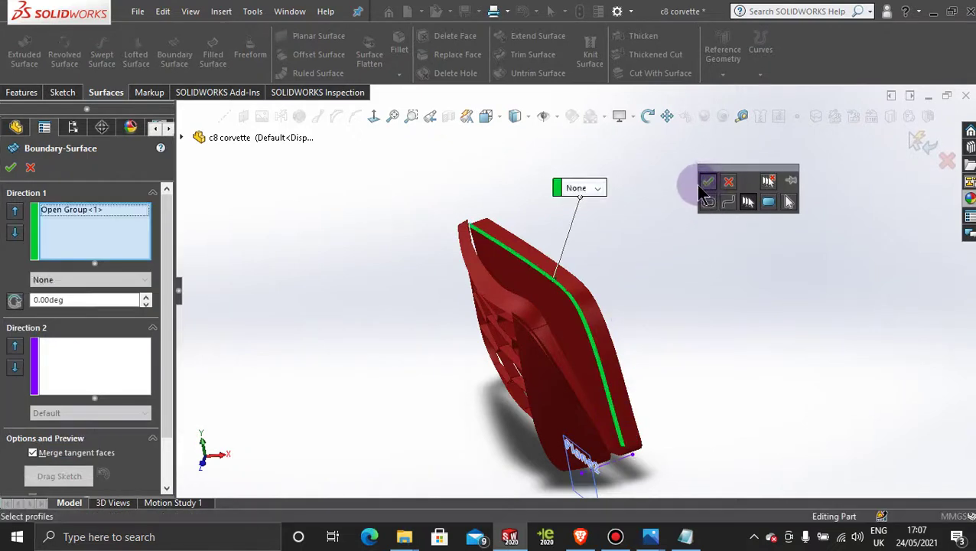
{"action": "left_click", "coordinate": [492, 281]}
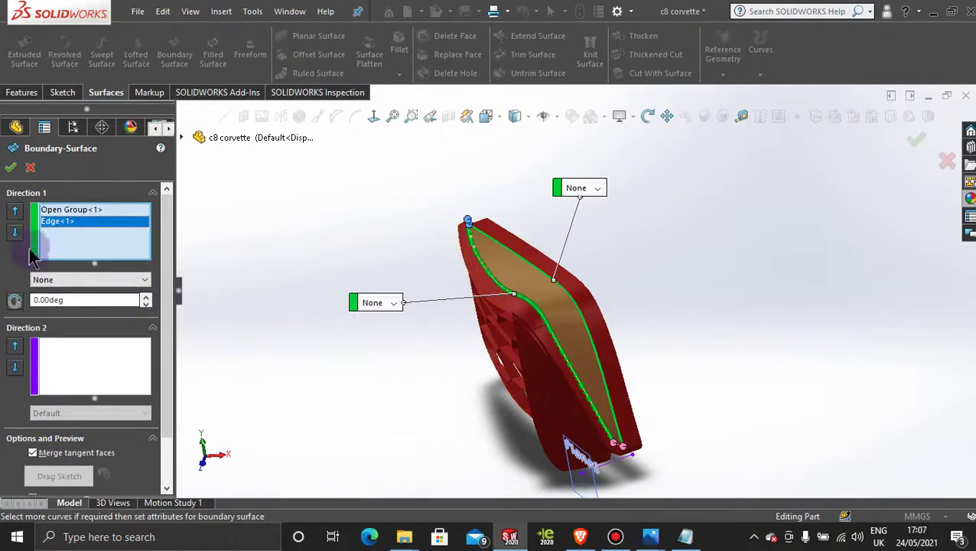
{"action": "left_click", "coordinate": [10, 165]}
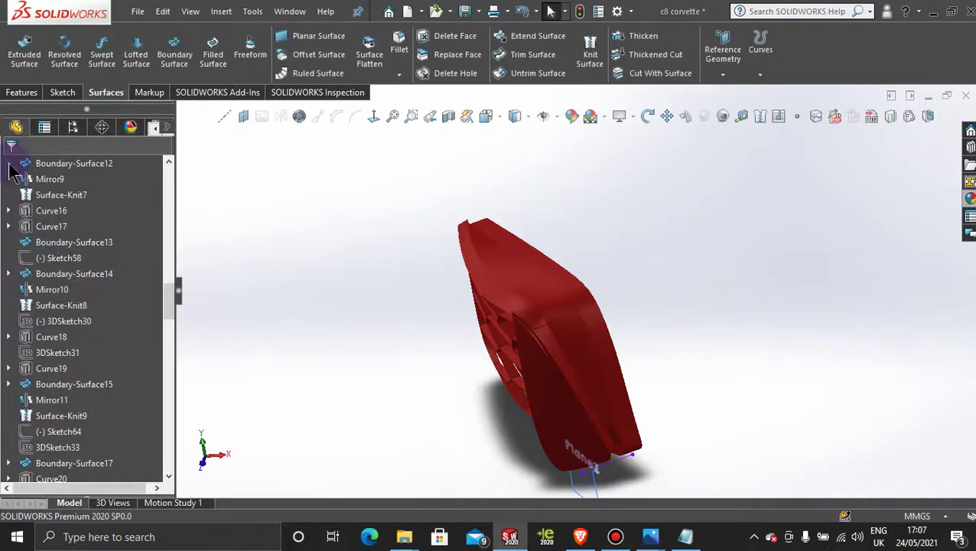
{"action": "middle_click_drag", "start_coordinate": [363, 368], "coordinate": [610, 346]}
{"action": "scroll", "coordinate": [609, 346], "scroll_direction": "down", "scroll_amount": 2}
Create a boundary surface from the insert's edge to the adjacent grouped edge chain.
{"action": "left_click", "coordinate": [174, 50]}
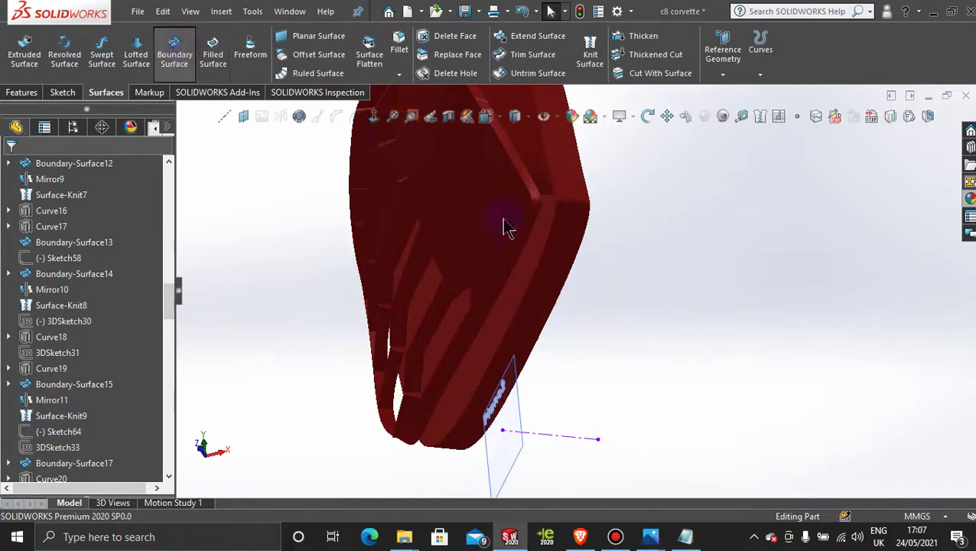
{"action": "left_click", "coordinate": [498, 299]}
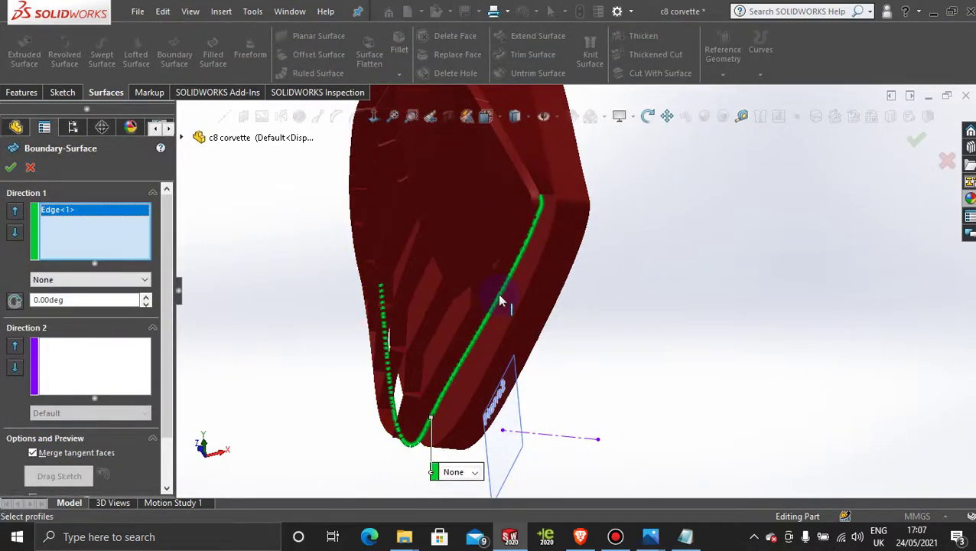
{"action": "right_click", "coordinate": [676, 285]}
{"action": "left_click", "coordinate": [765, 58]}
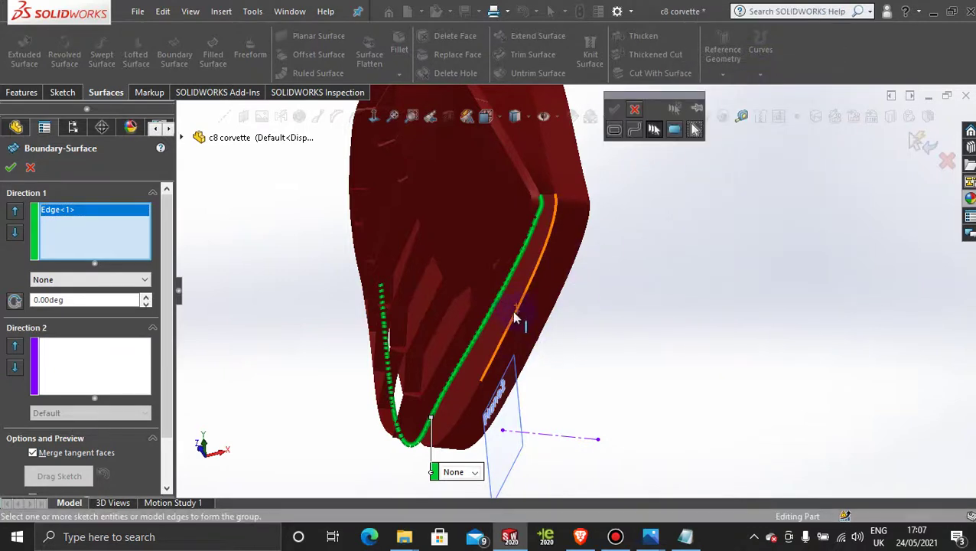
{"action": "left_click", "coordinate": [515, 315]}
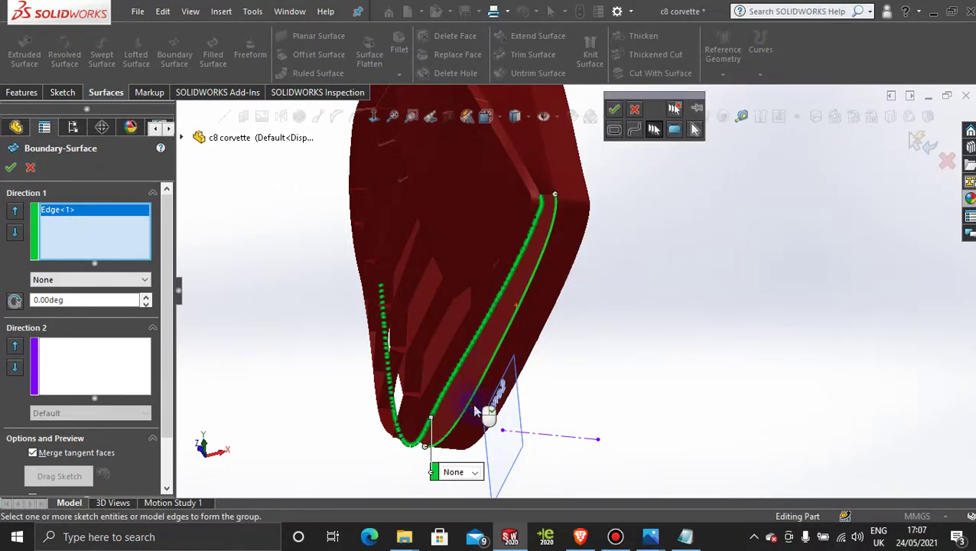
{"action": "middle_click_drag", "start_coordinate": [474, 411], "coordinate": [606, 331]}
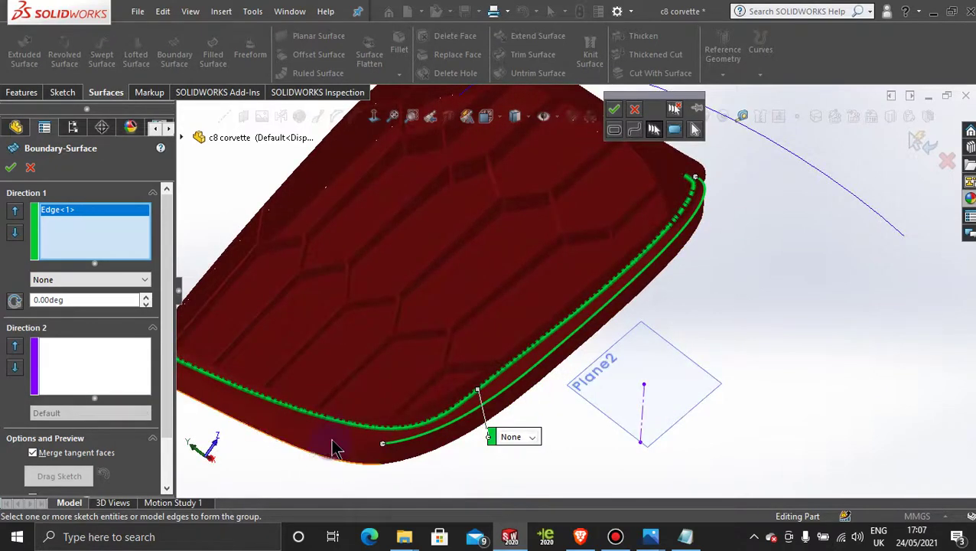
{"action": "middle_click_drag", "start_coordinate": [342, 447], "coordinate": [370, 462]}
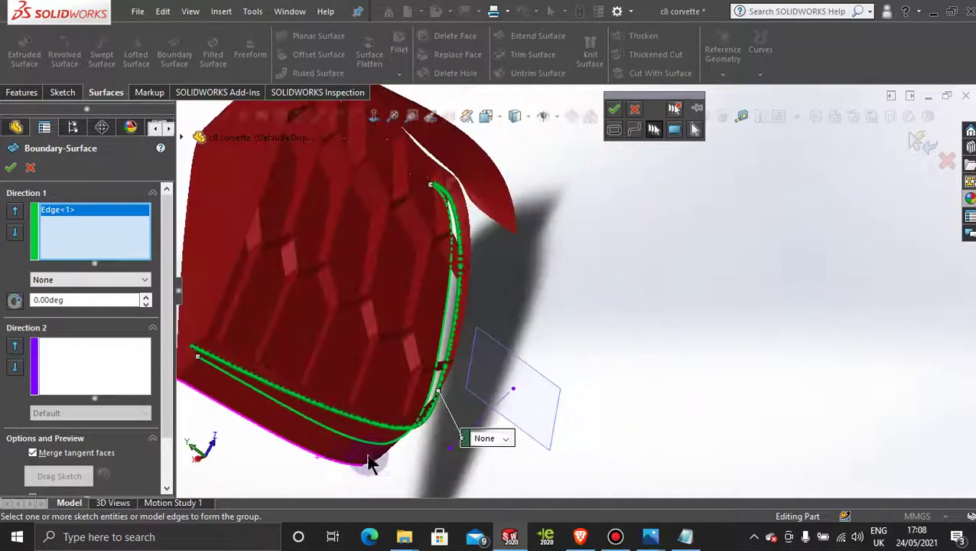
{"action": "left_click", "coordinate": [613, 110]}
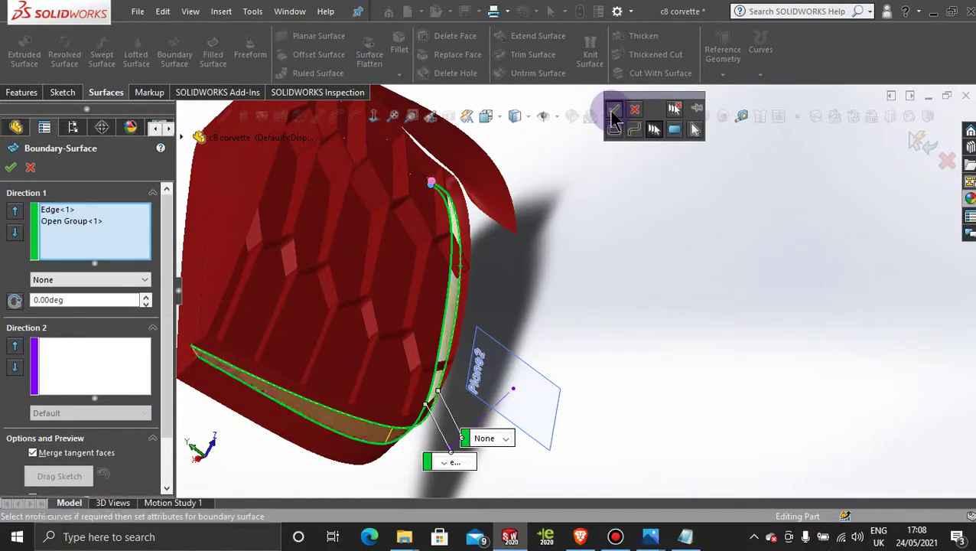
{"action": "left_click", "coordinate": [11, 168]}
Show Boundary-Surface9 so the blue bumper body reappears around the red grille insert.
{"action": "scroll", "coordinate": [548, 329], "scroll_direction": "up", "scroll_amount": 3}
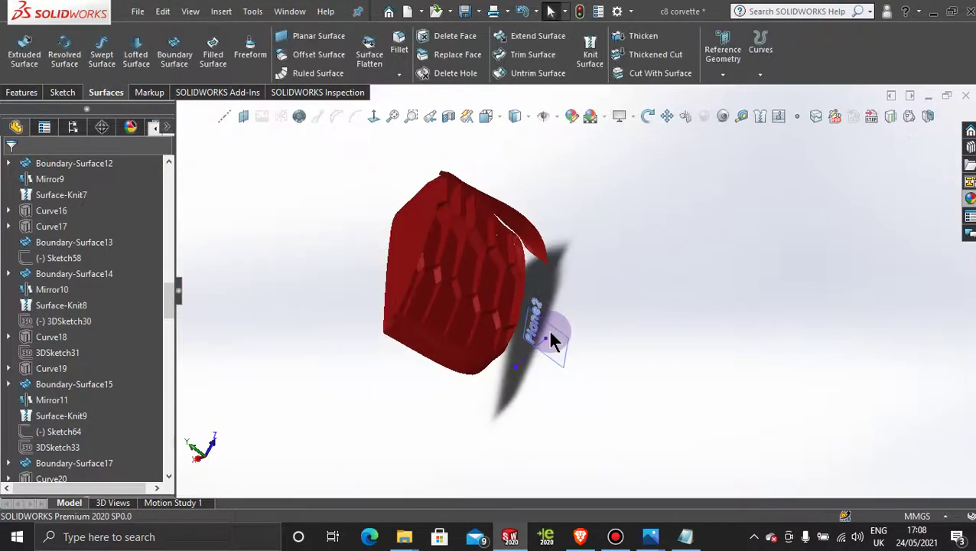
{"action": "middle_click_drag", "start_coordinate": [555, 304], "coordinate": [450, 346]}
{"action": "left_click_drag", "start_coordinate": [504, 324], "coordinate": [514, 358]}
{"action": "key", "text": "Escape"}
{"action": "scroll", "coordinate": [440, 228], "scroll_direction": "up", "scroll_amount": 2}
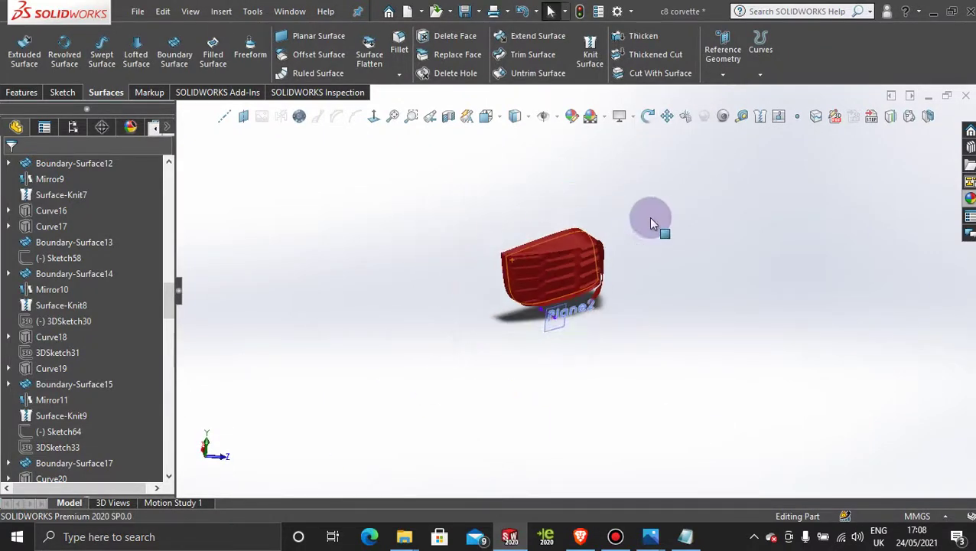
{"action": "middle_click_drag", "start_coordinate": [653, 218], "coordinate": [562, 294]}
{"action": "scroll", "coordinate": [338, 336], "scroll_direction": "up", "scroll_amount": 1}
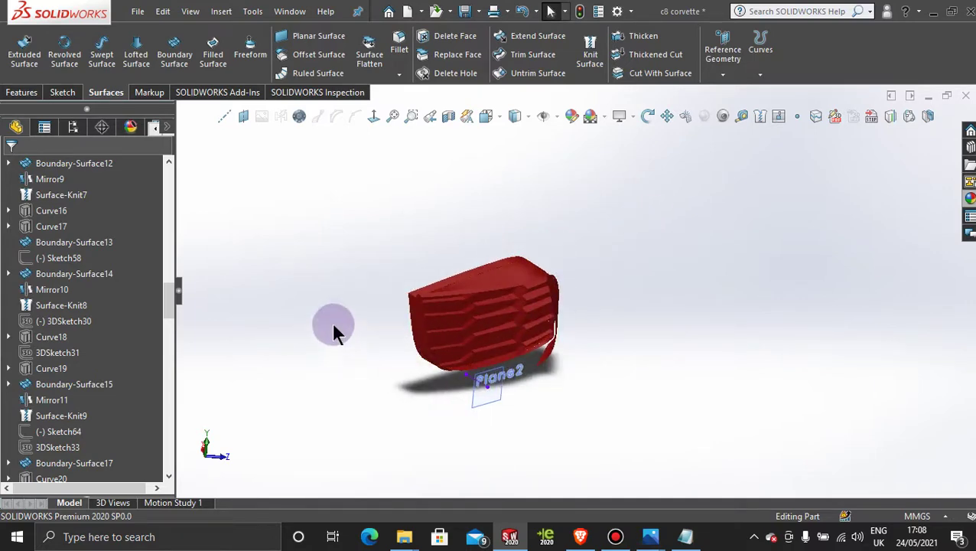
{"action": "scroll", "coordinate": [83, 279], "scroll_direction": "up", "scroll_amount": 8}
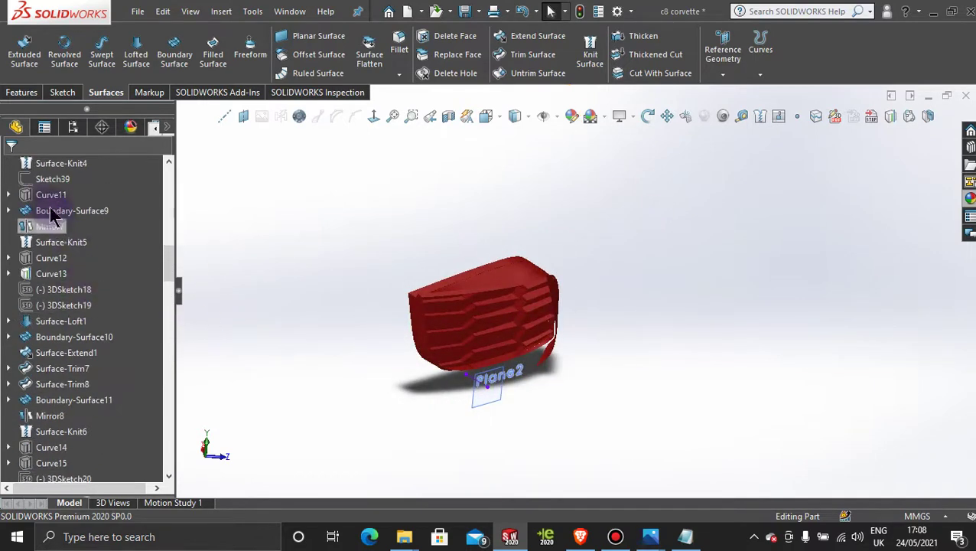
{"action": "right_click", "coordinate": [48, 219]}
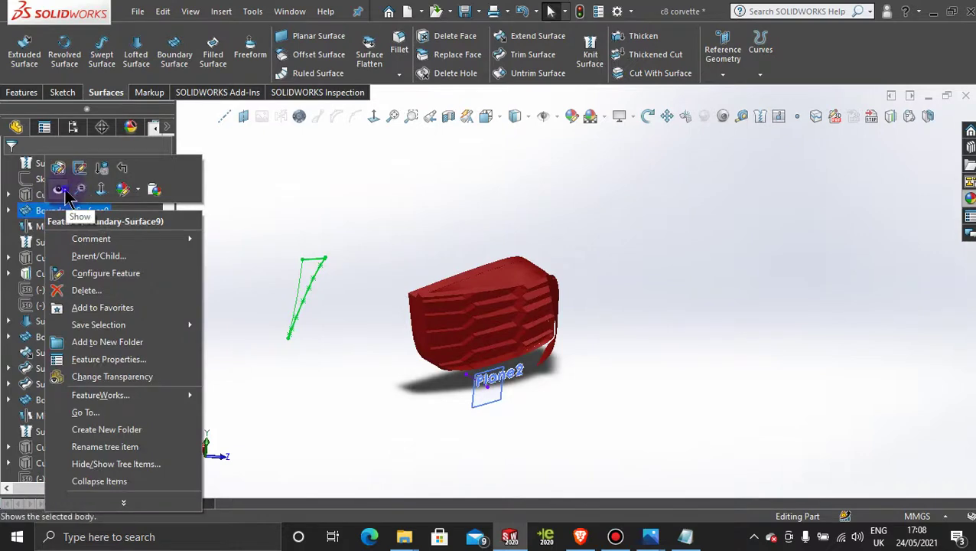
{"action": "left_click", "coordinate": [68, 192]}
{"action": "left_click", "coordinate": [761, 283]}
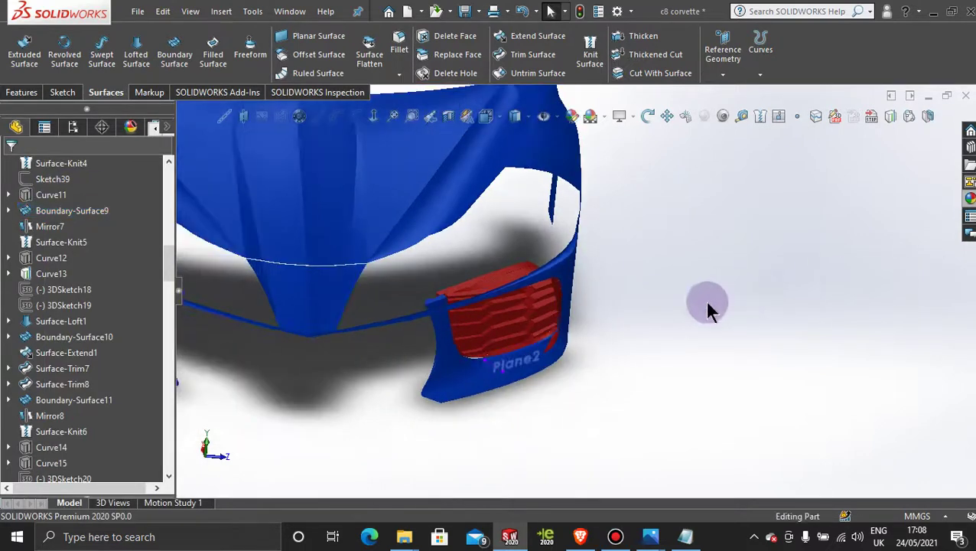
{"action": "middle_click_drag", "start_coordinate": [708, 311], "coordinate": [634, 300]}
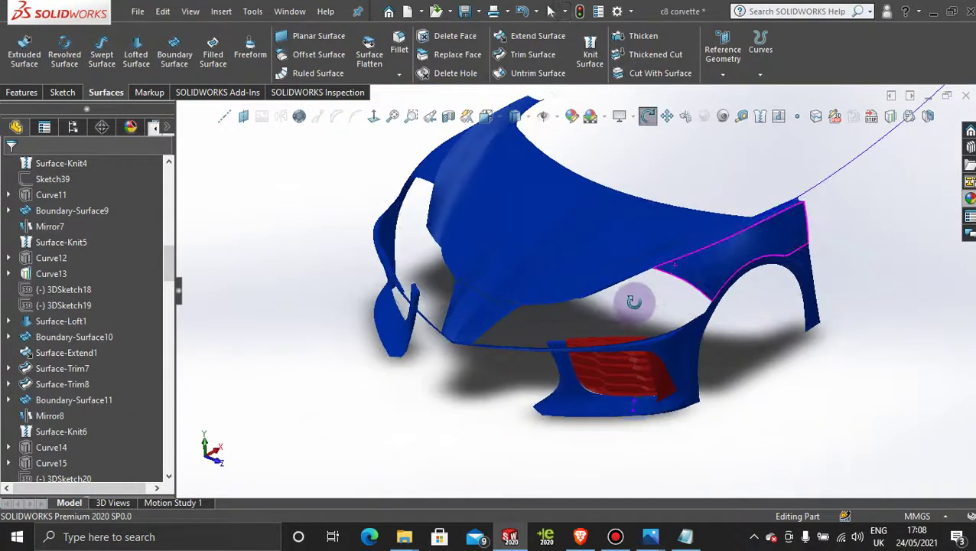
{"action": "left_click", "coordinate": [22, 93]}
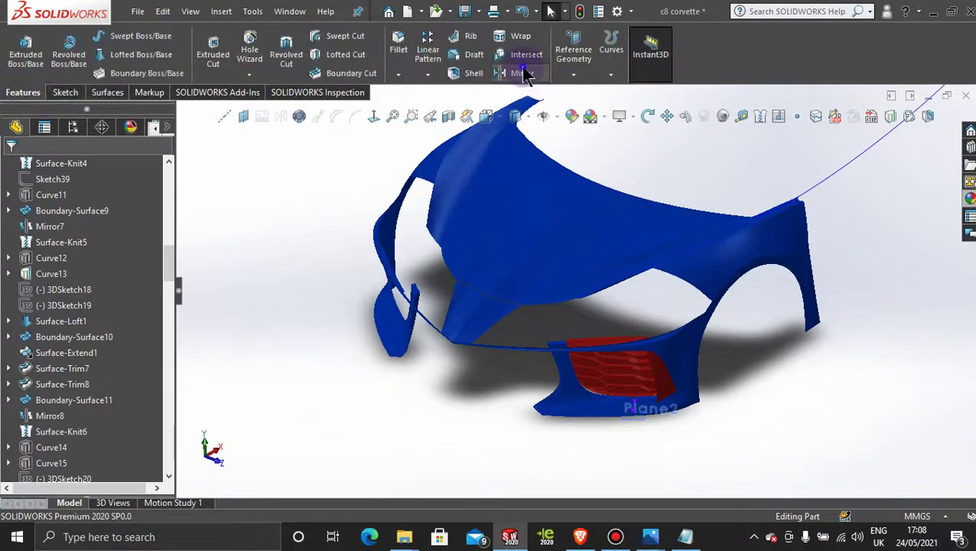
Start a Mirror about the Front Plane with Boss-Extrude1, Boundary-Surface35 and Thicken16 as bodies.
{"action": "left_click", "coordinate": [524, 73]}
{"action": "left_click", "coordinate": [182, 139]}
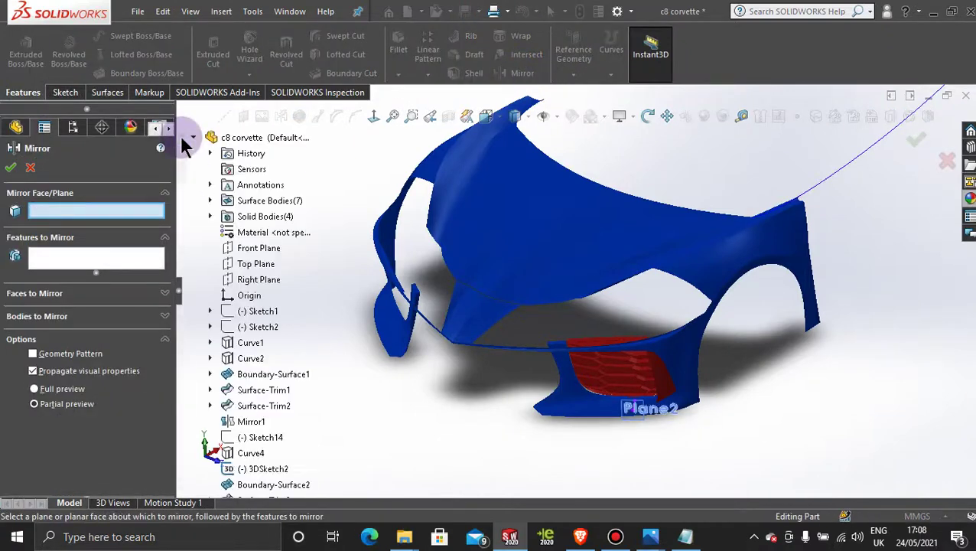
{"action": "left_click", "coordinate": [249, 250]}
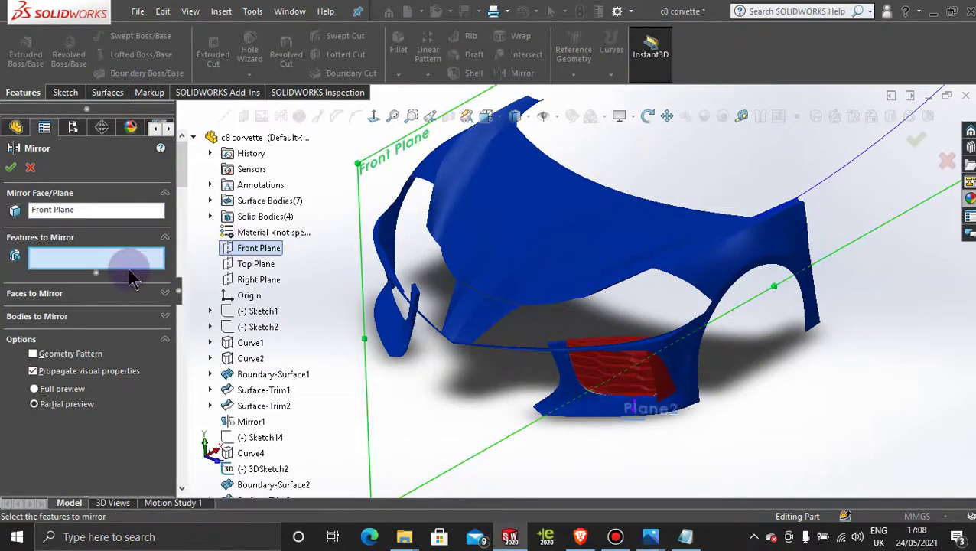
{"action": "left_click", "coordinate": [126, 318]}
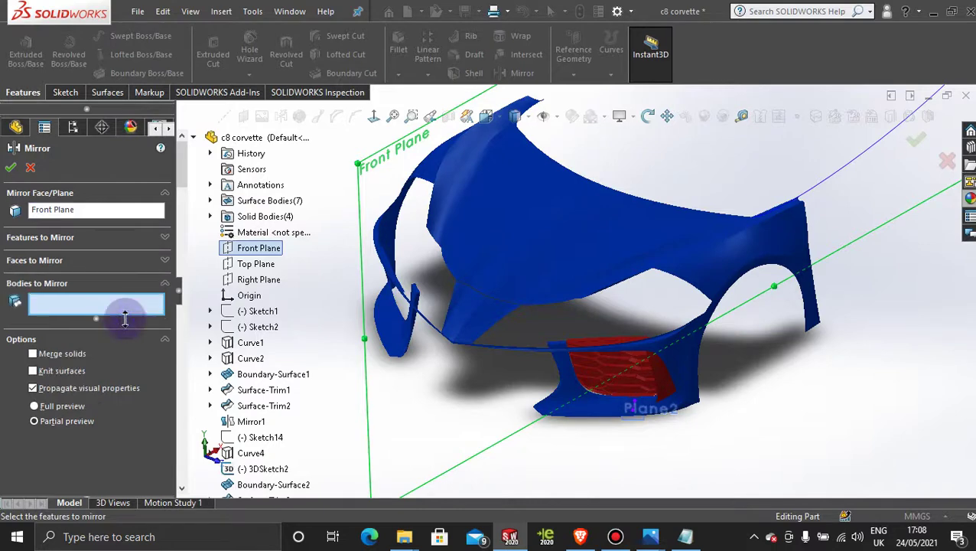
{"action": "scroll", "coordinate": [604, 344], "scroll_direction": "down", "scroll_amount": 4}
{"action": "left_click", "coordinate": [606, 339]}
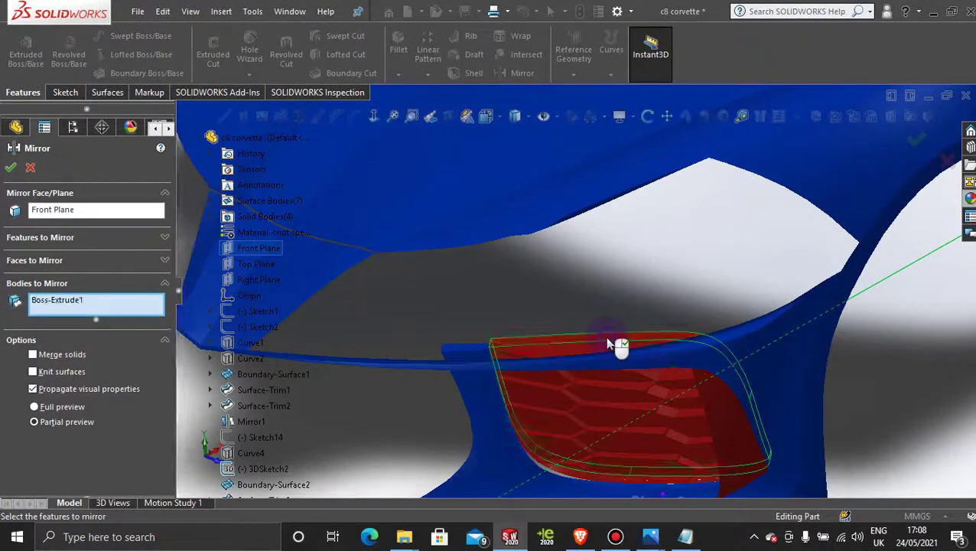
{"action": "left_click", "coordinate": [600, 360]}
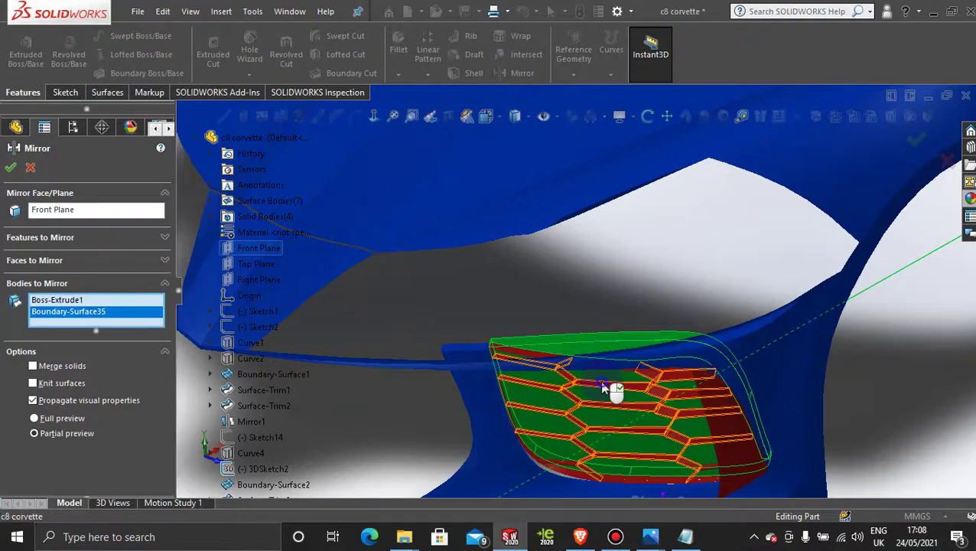
{"action": "left_click", "coordinate": [602, 388]}
Add Surface-Trim19, Surface-Loft4, Boundary-Surface36, Thicken8 and Thicken17, then confirm the mirror.
{"action": "scroll", "coordinate": [603, 388], "scroll_direction": "up", "scroll_amount": 3}
{"action": "scroll", "coordinate": [602, 387], "scroll_direction": "up", "scroll_amount": 2}
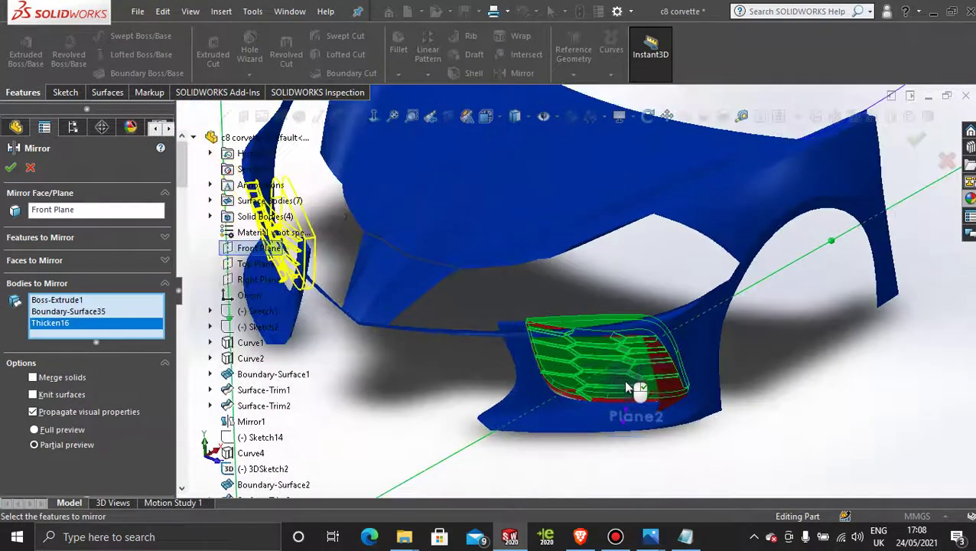
{"action": "left_click", "coordinate": [662, 382]}
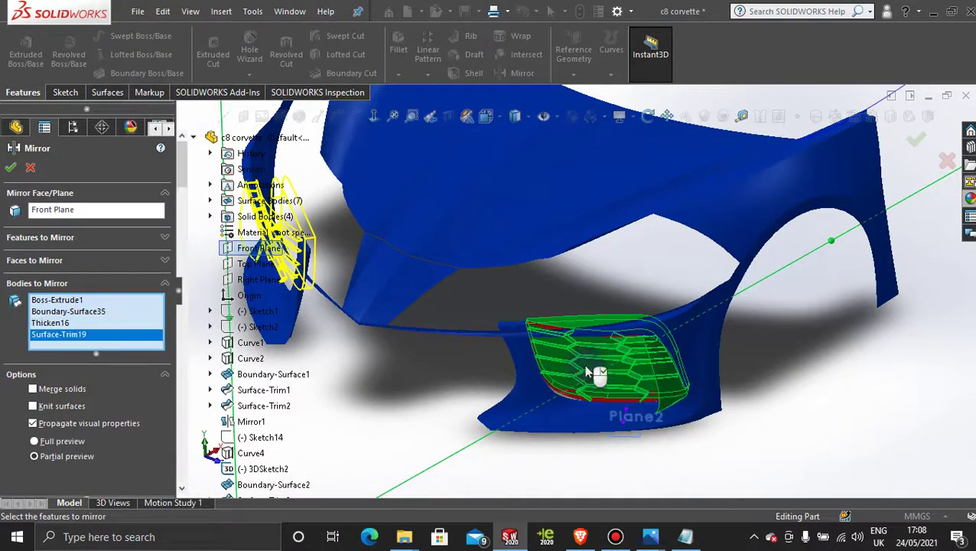
{"action": "left_click", "coordinate": [549, 332]}
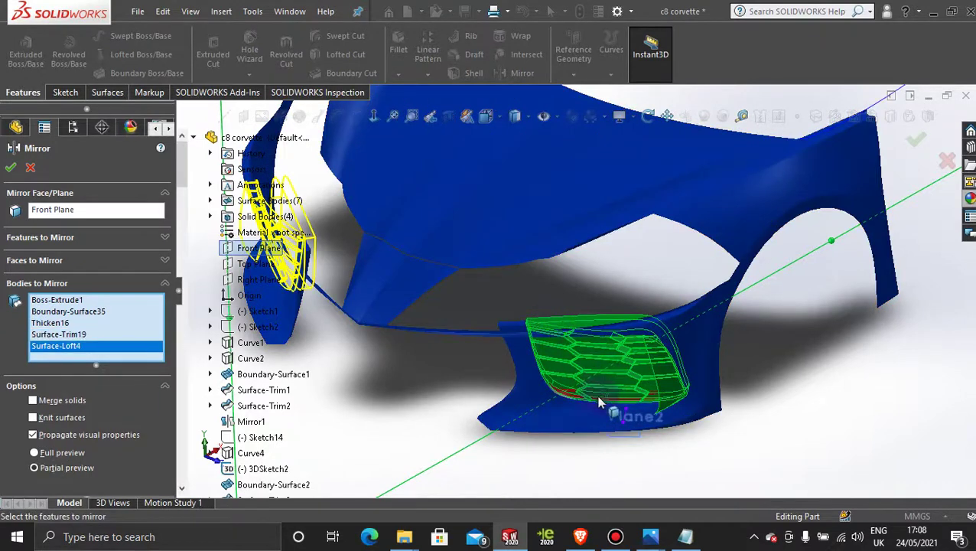
{"action": "scroll", "coordinate": [601, 403], "scroll_direction": "down", "scroll_amount": 3}
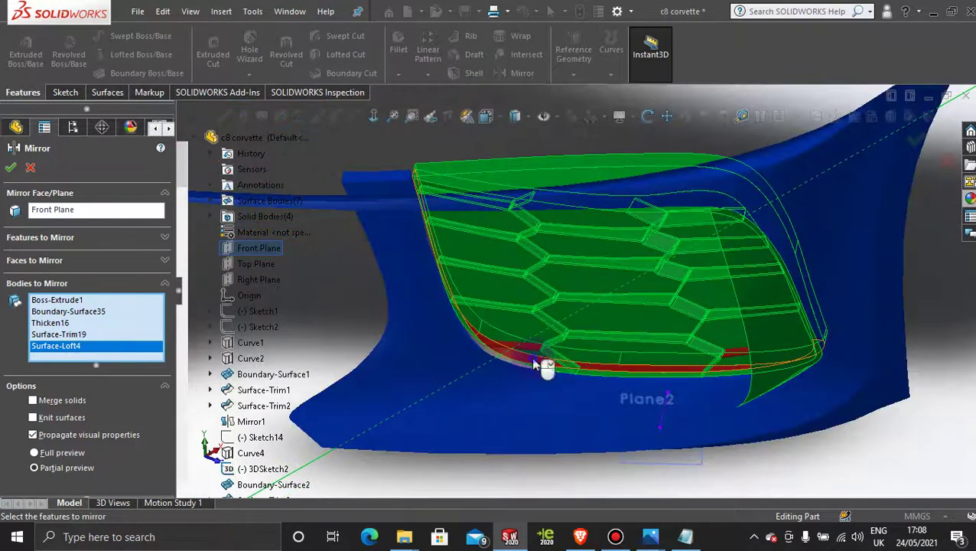
{"action": "left_click", "coordinate": [536, 365]}
{"action": "left_click", "coordinate": [533, 355]}
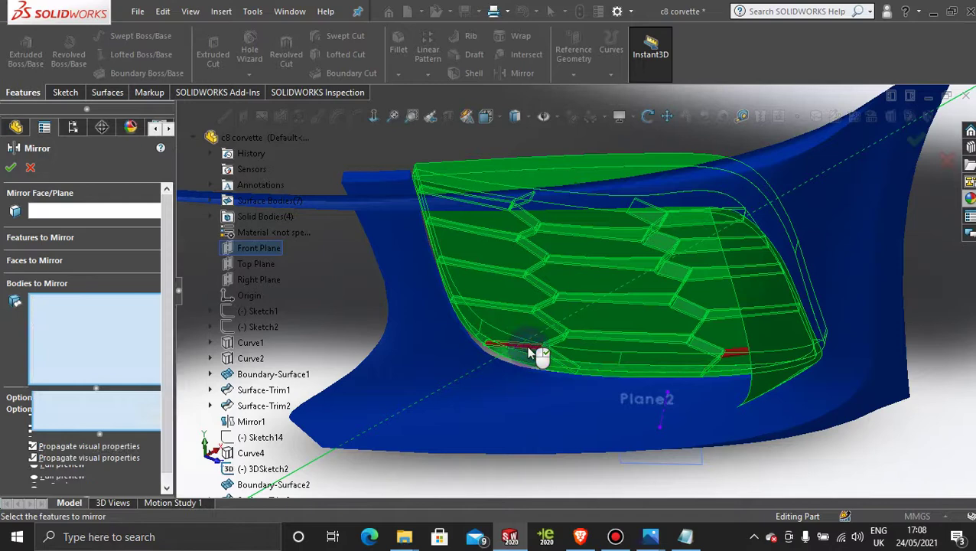
{"action": "left_click", "coordinate": [737, 356]}
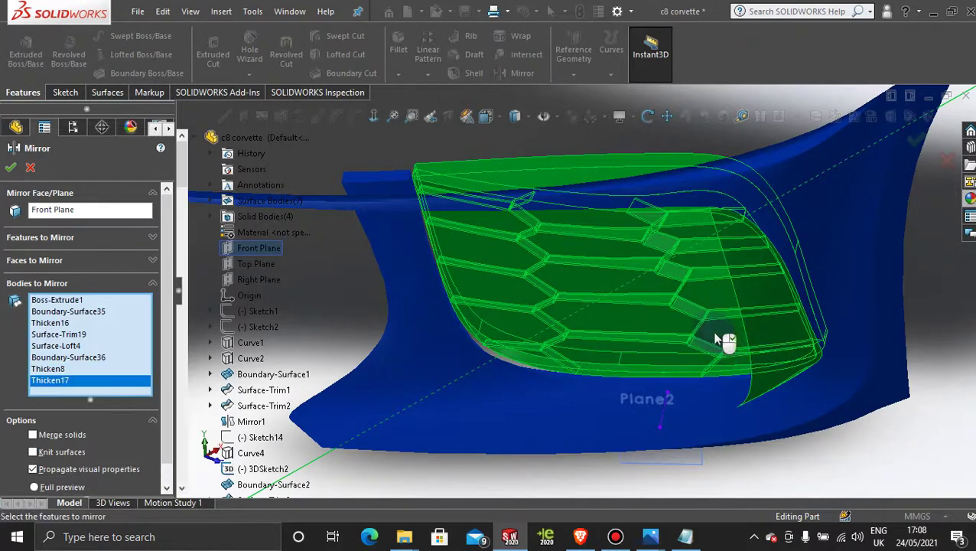
{"action": "middle_click_drag", "start_coordinate": [727, 340], "coordinate": [534, 298]}
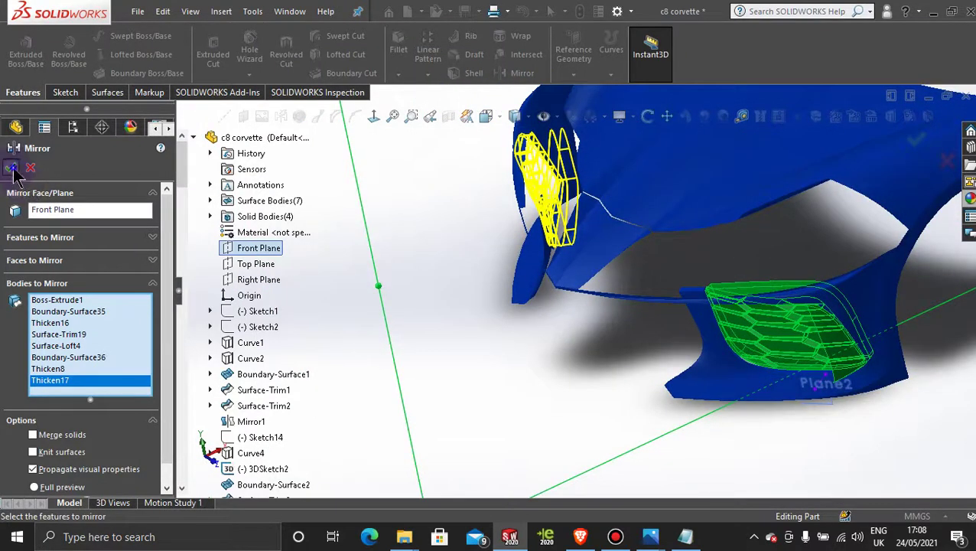
{"action": "left_click", "coordinate": [13, 169]}
{"action": "left_click", "coordinate": [308, 193]}
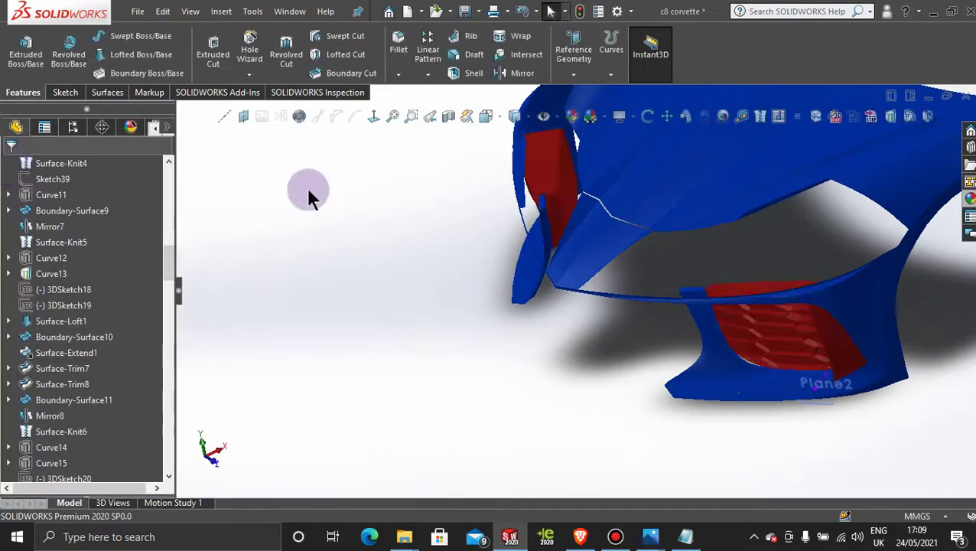
{"action": "middle_click_drag", "start_coordinate": [479, 334], "coordinate": [652, 276]}
{"action": "scroll", "coordinate": [705, 305], "scroll_direction": "down", "scroll_amount": 4}
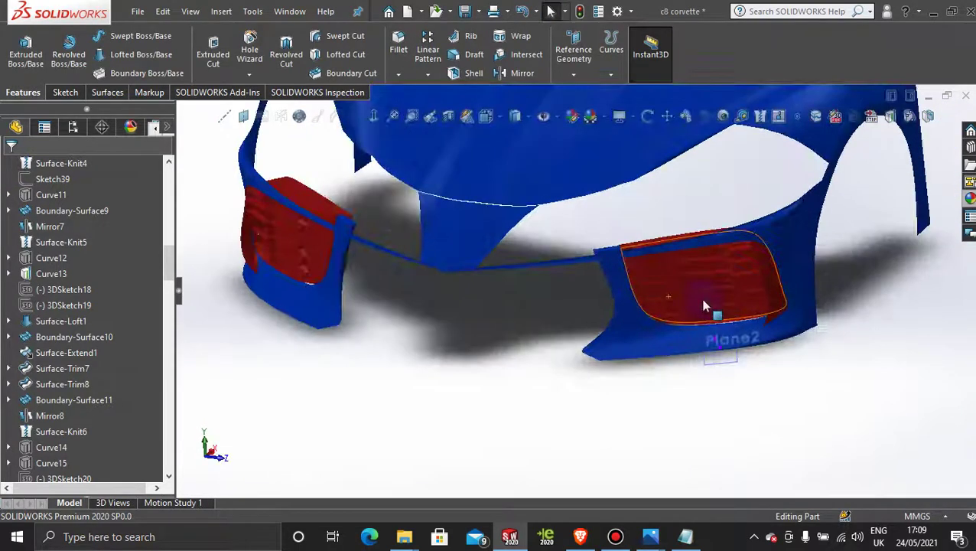
{"action": "scroll", "coordinate": [719, 374], "scroll_direction": "down", "scroll_amount": 3}
{"action": "right_click", "coordinate": [721, 373]}
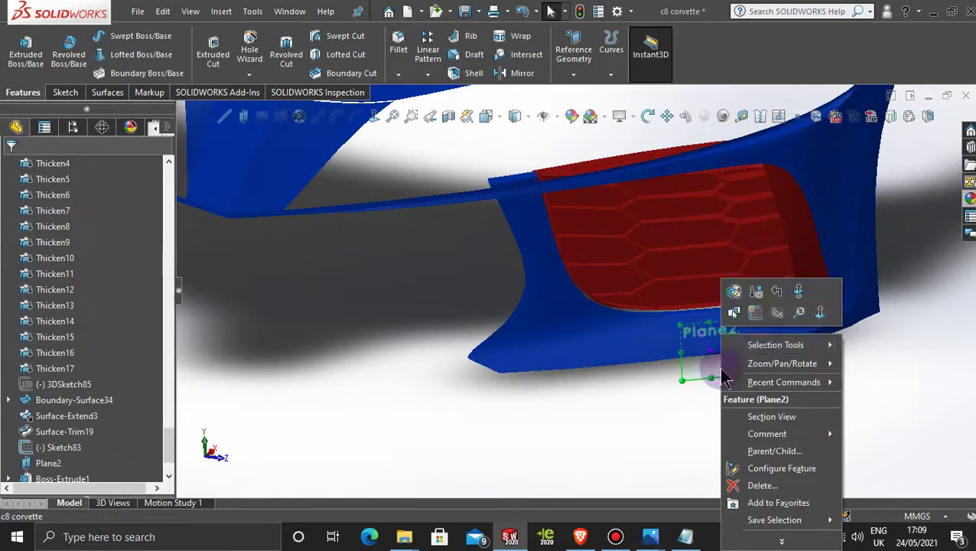
{"action": "left_click", "coordinate": [775, 312]}
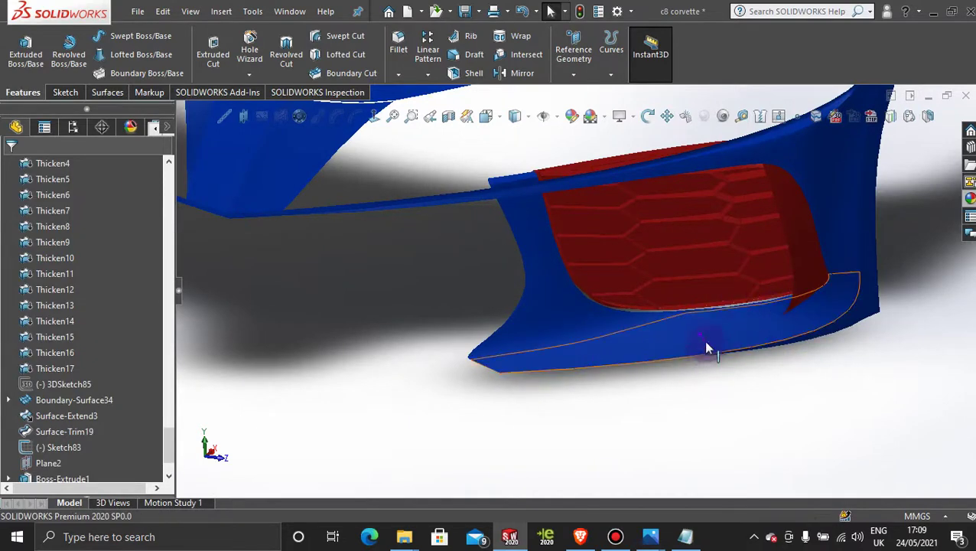
{"action": "right_click", "coordinate": [708, 342]}
{"action": "left_click", "coordinate": [745, 301]}
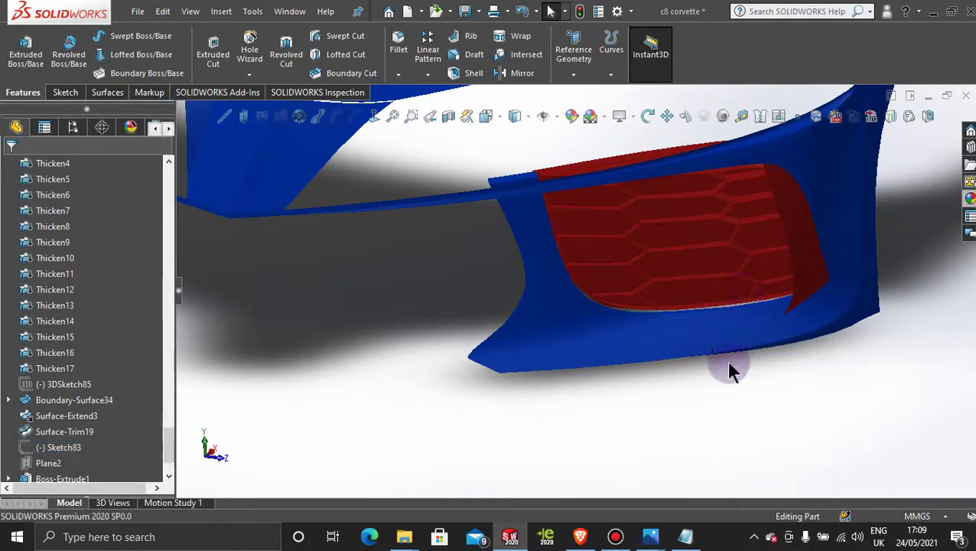
{"action": "scroll", "coordinate": [727, 368], "scroll_direction": "up", "scroll_amount": 5}
{"action": "middle_click_drag", "start_coordinate": [725, 370], "coordinate": [518, 331]}
{"action": "scroll", "coordinate": [654, 344], "scroll_direction": "down", "scroll_amount": 5}
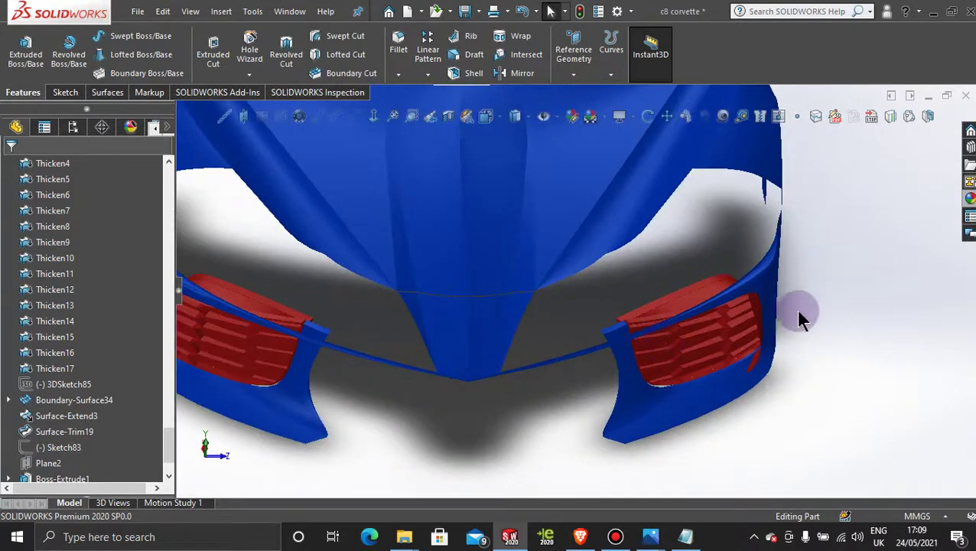
{"action": "middle_click_drag", "start_coordinate": [798, 312], "coordinate": [745, 266]}
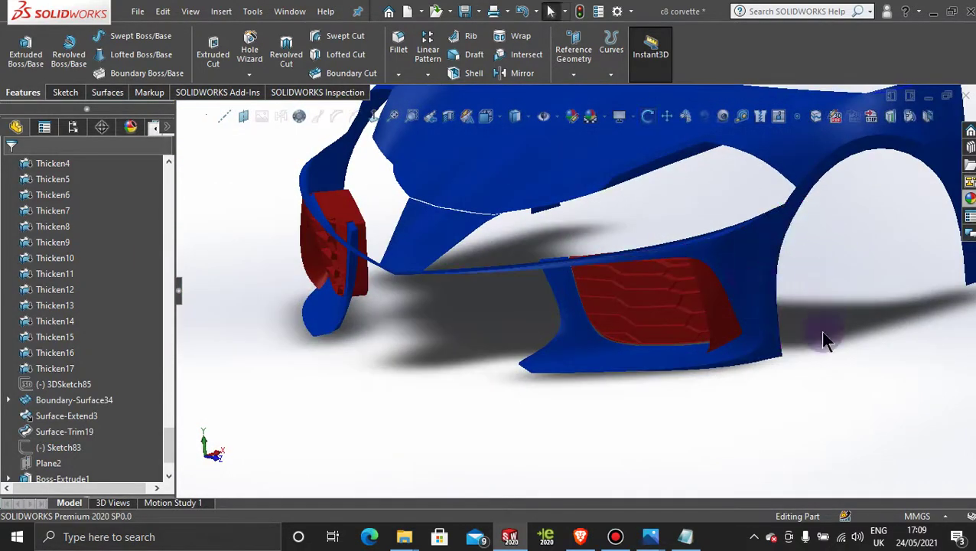
Browse the Appearances library to the Plastic > High Gloss appearances.
{"action": "left_click", "coordinate": [970, 198]}
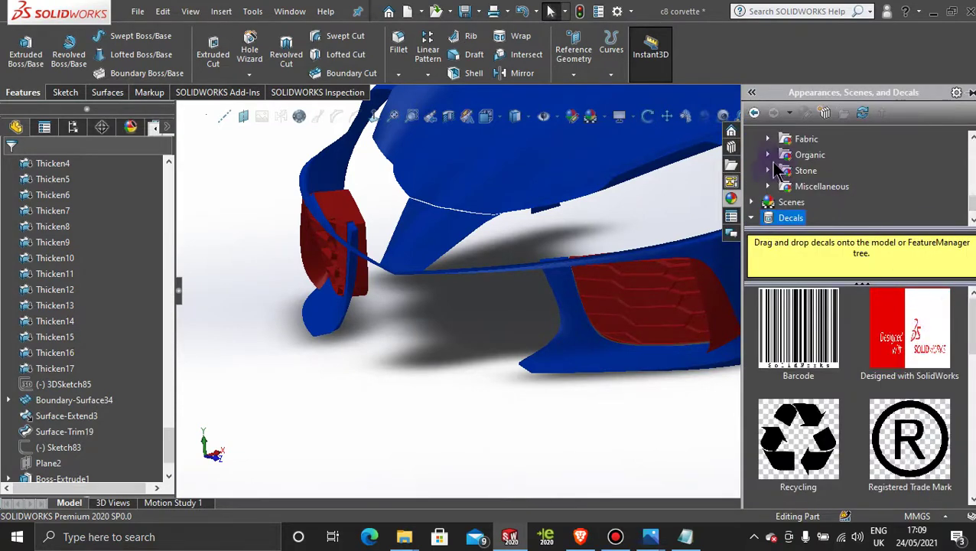
{"action": "left_click", "coordinate": [769, 140]}
{"action": "left_click", "coordinate": [768, 139]}
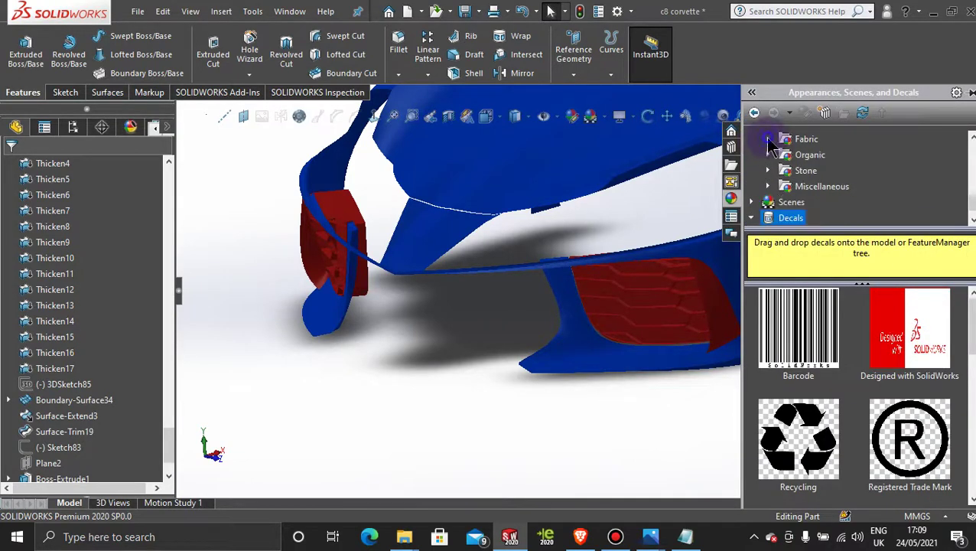
{"action": "left_click", "coordinate": [754, 203]}
{"action": "scroll", "coordinate": [826, 187], "scroll_direction": "up", "scroll_amount": 5}
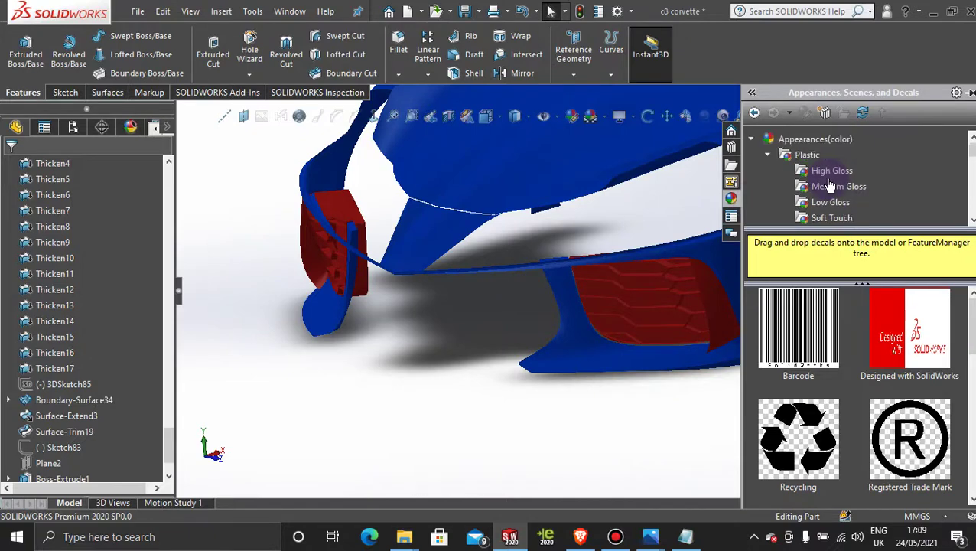
{"action": "left_click", "coordinate": [823, 172]}
{"action": "scroll", "coordinate": [921, 342], "scroll_direction": "down", "scroll_amount": 5}
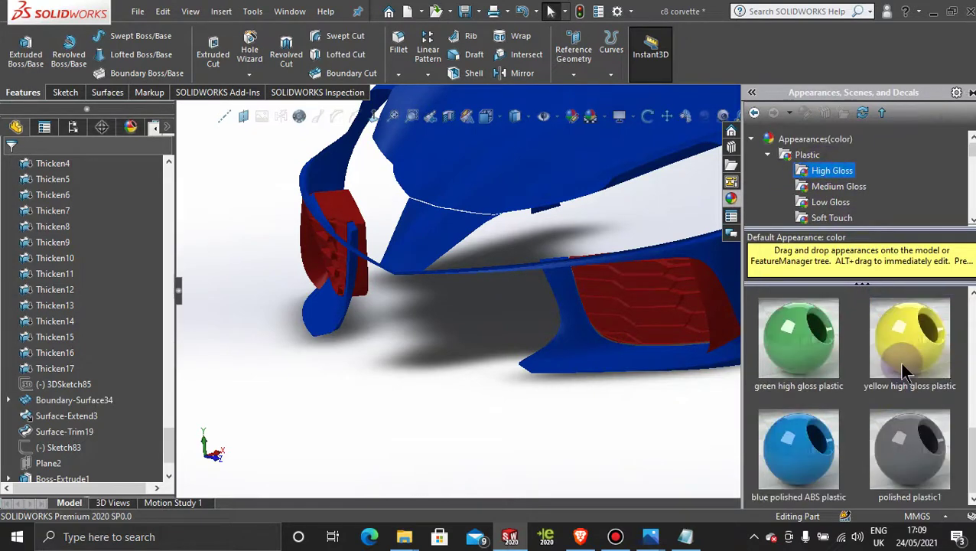
{"action": "scroll", "coordinate": [914, 367], "scroll_direction": "up", "scroll_amount": 3}
Apply black high gloss plastic to both grille inserts, replacing the red.
{"action": "mouse_move", "coordinate": [912, 342]}
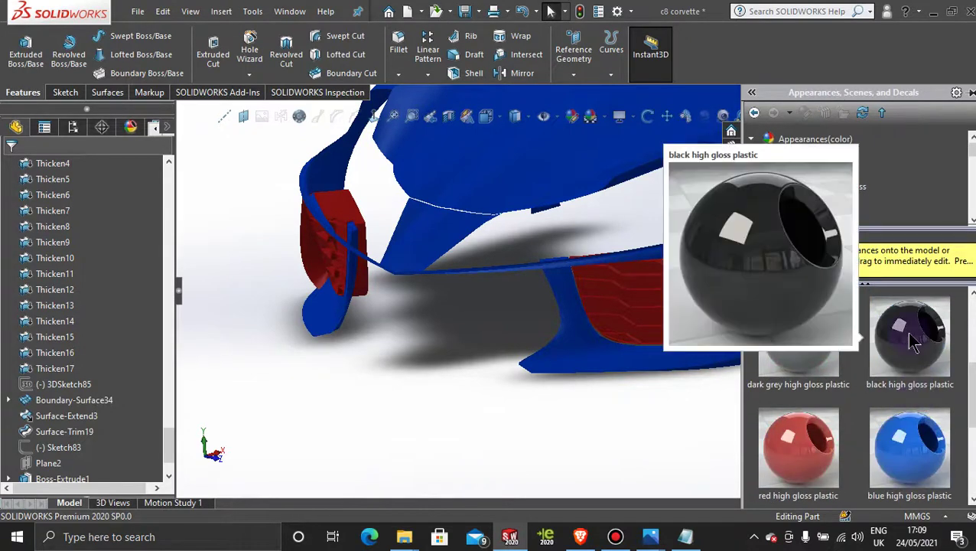
{"action": "left_click_drag", "start_coordinate": [911, 342], "coordinate": [717, 307]}
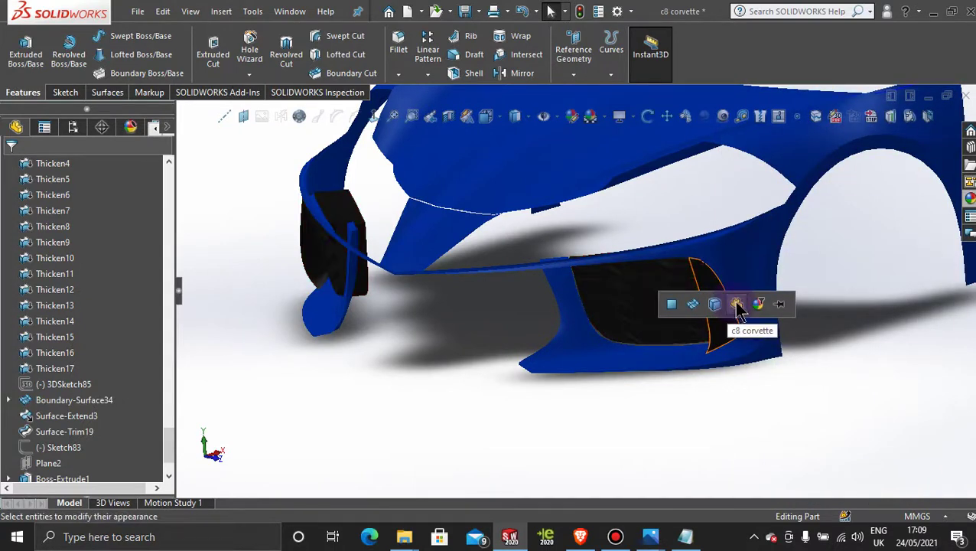
{"action": "left_click", "coordinate": [738, 304]}
{"action": "left_click", "coordinate": [781, 404]}
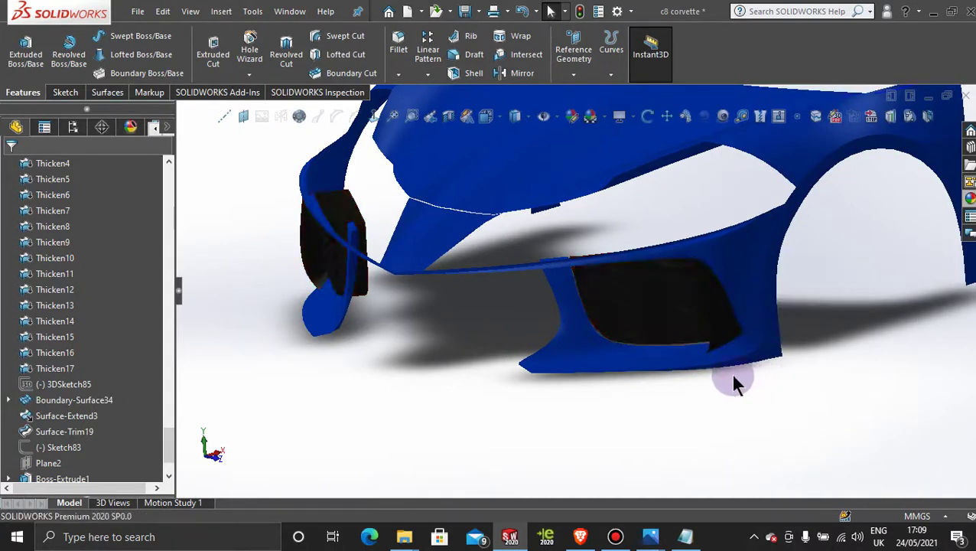
{"action": "middle_click_drag", "start_coordinate": [734, 377], "coordinate": [649, 348]}
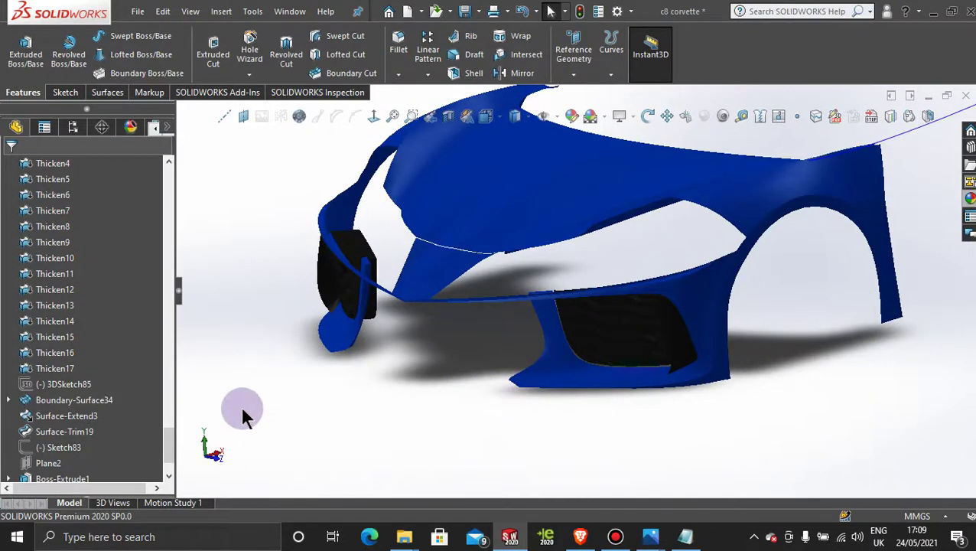
Start a new decal from the DisplayManager's Decals list.
{"action": "left_click", "coordinate": [131, 128]}
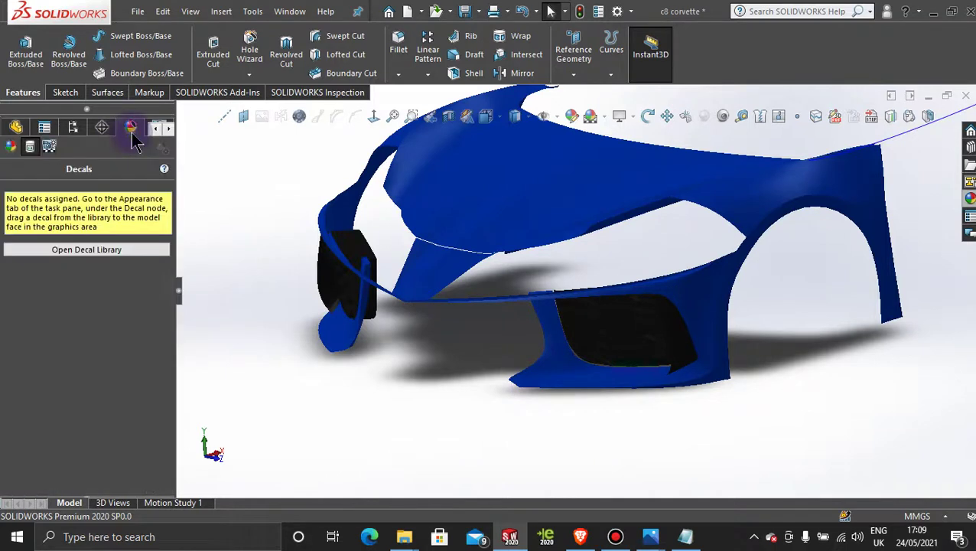
{"action": "right_click", "coordinate": [105, 218]}
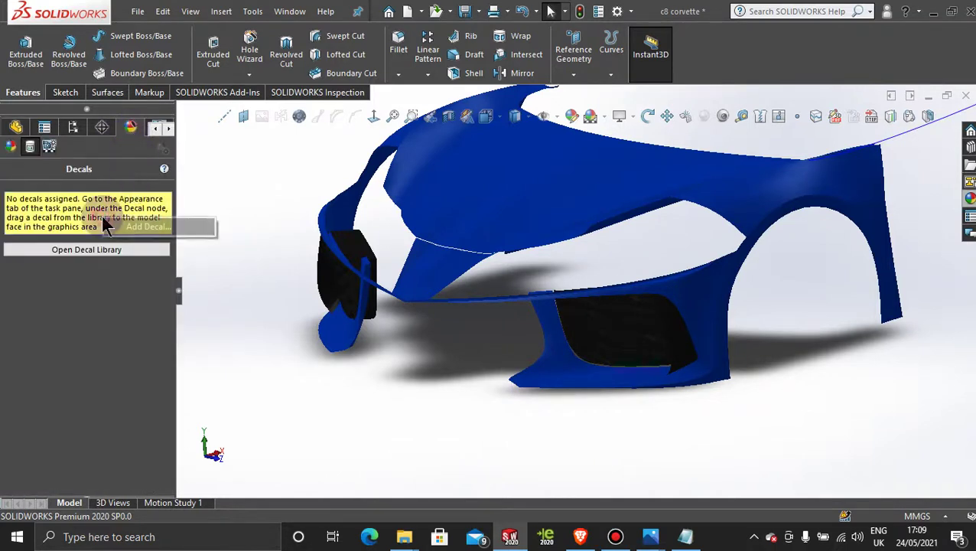
{"action": "left_click", "coordinate": [236, 158]}
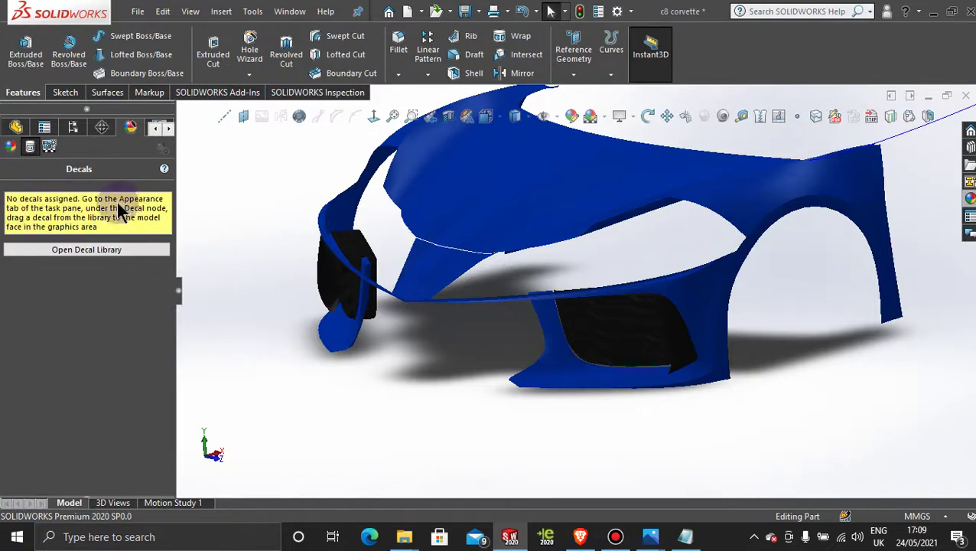
{"action": "right_click", "coordinate": [119, 213]}
{"action": "left_click", "coordinate": [151, 211]}
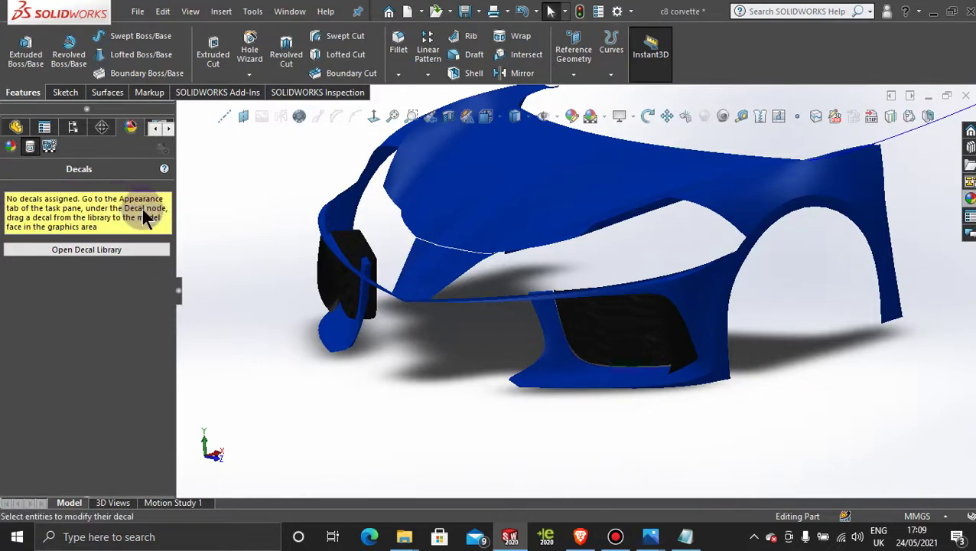
Load the striped grille logo PNG from the Desktop as the decal image.
{"action": "left_click", "coordinate": [87, 479]}
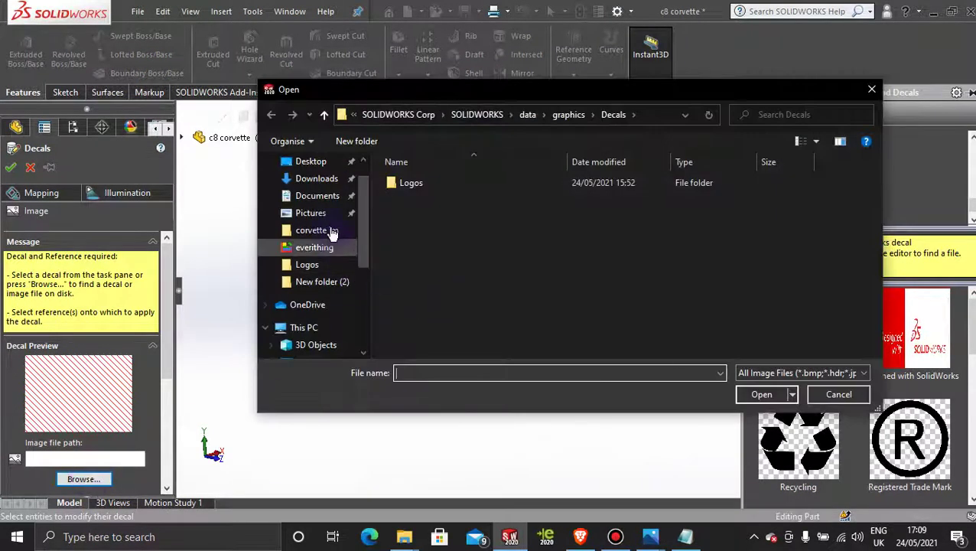
{"action": "left_click", "coordinate": [318, 163]}
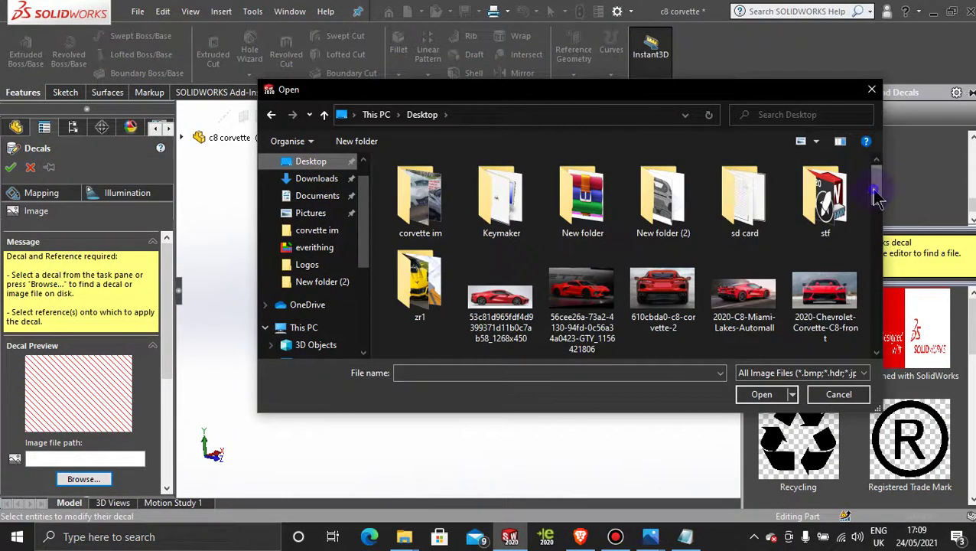
{"action": "left_click_drag", "start_coordinate": [877, 198], "coordinate": [883, 275]}
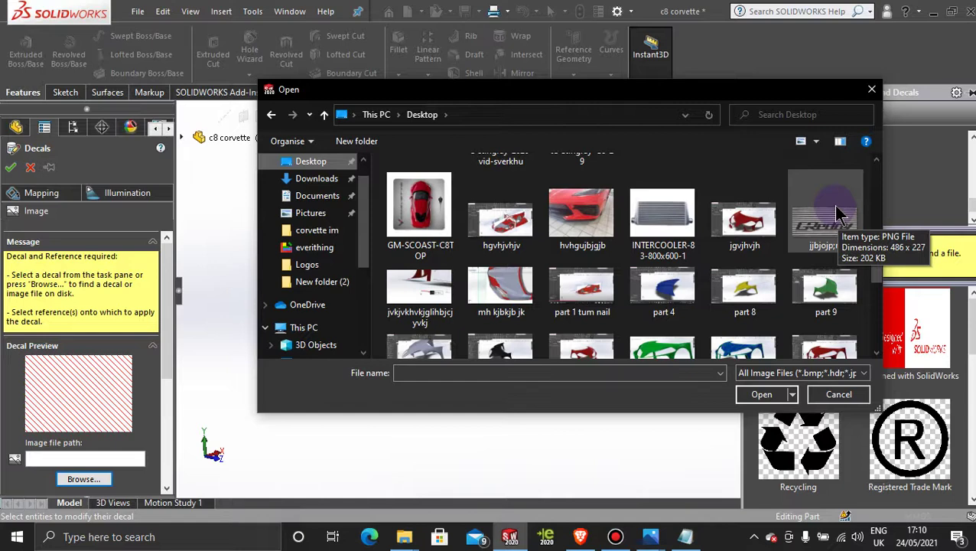
{"action": "double_click", "coordinate": [836, 214]}
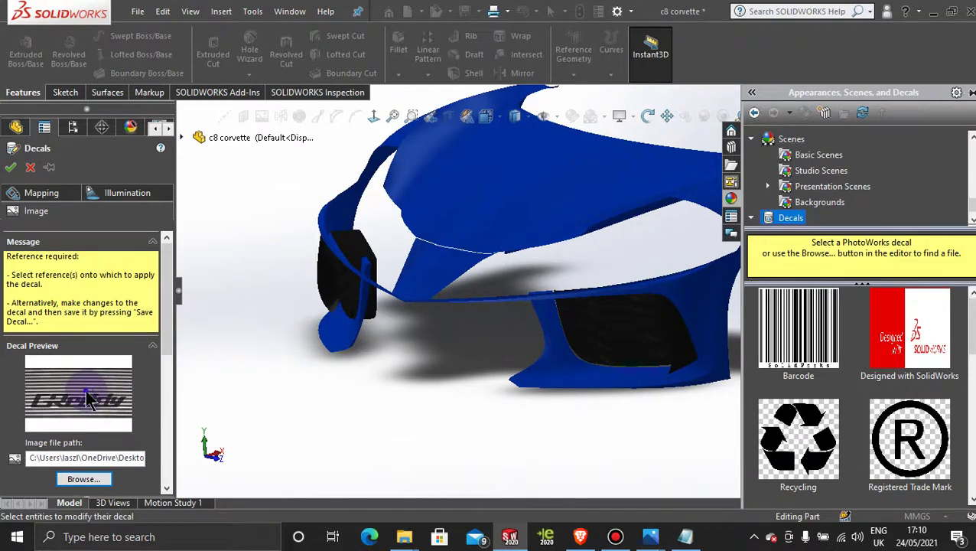
Place the decal on the right grille insert face and rotate it horizontal.
{"action": "left_click", "coordinate": [611, 332]}
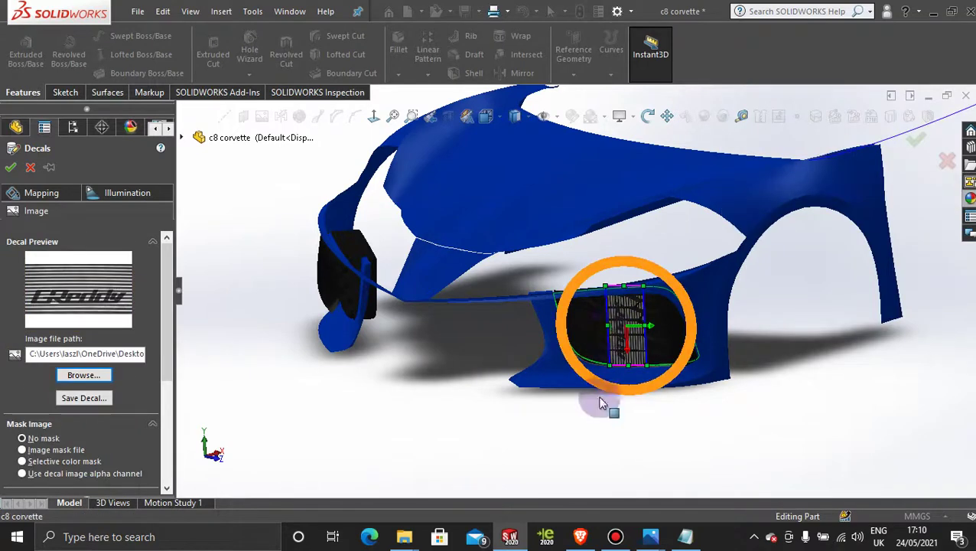
{"action": "middle_click_drag", "start_coordinate": [540, 427], "coordinate": [548, 376]}
{"action": "scroll", "coordinate": [644, 337], "scroll_direction": "down", "scroll_amount": 5}
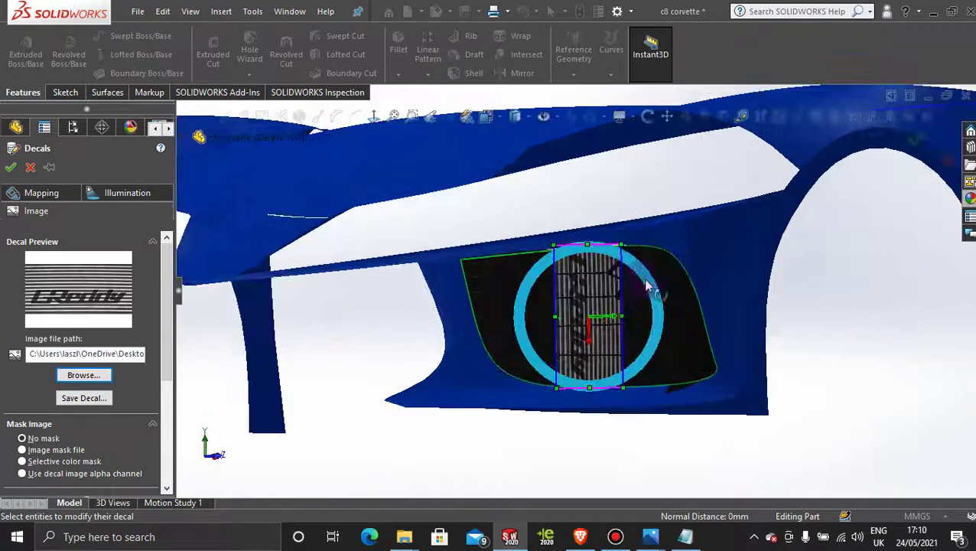
{"action": "left_click_drag", "start_coordinate": [621, 250], "coordinate": [505, 278]}
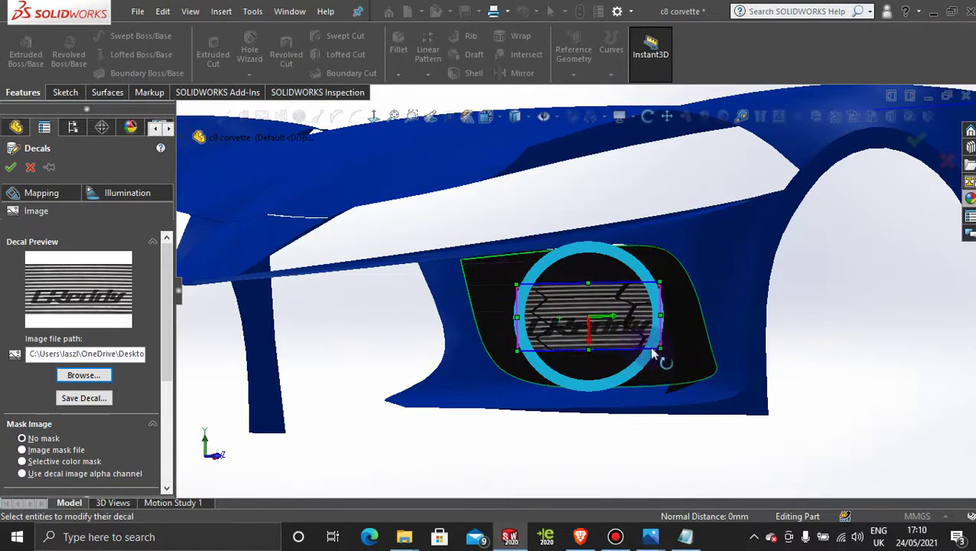
{"action": "middle_click_drag", "start_coordinate": [660, 359], "coordinate": [646, 279]}
{"action": "scroll", "coordinate": [646, 279], "scroll_direction": "up", "scroll_amount": 3}
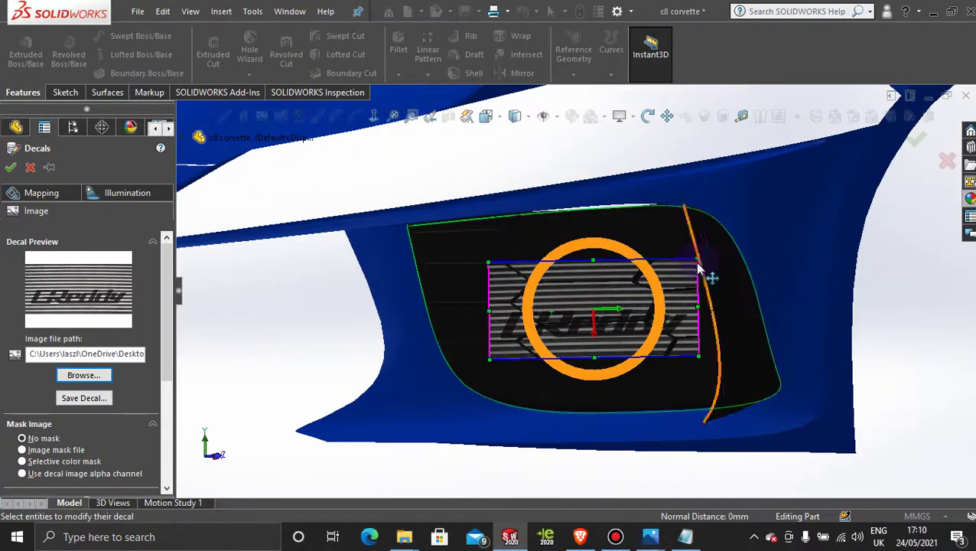
Enlarge and position the decal to cover the whole vent, then confirm it.
{"action": "left_click_drag", "start_coordinate": [698, 258], "coordinate": [806, 204]}
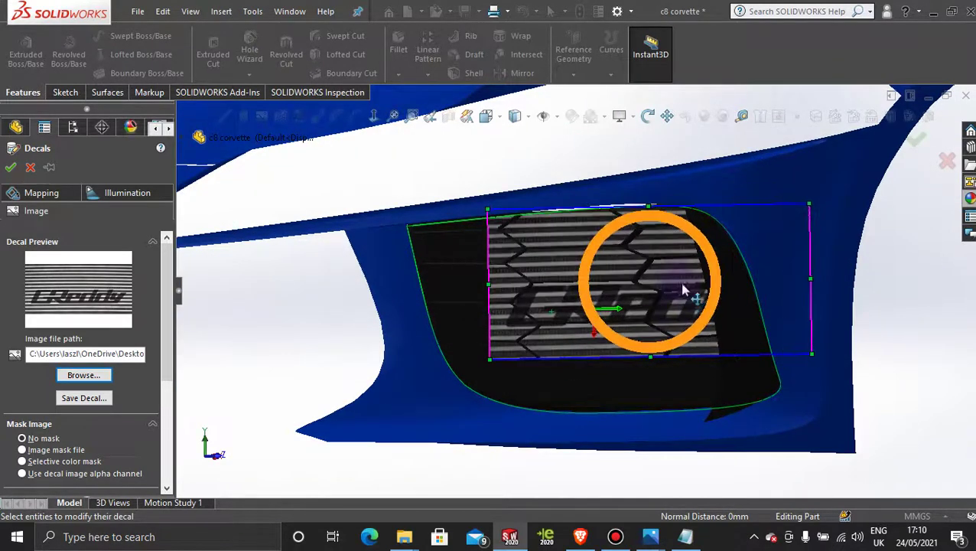
{"action": "left_click_drag", "start_coordinate": [648, 287], "coordinate": [573, 321]}
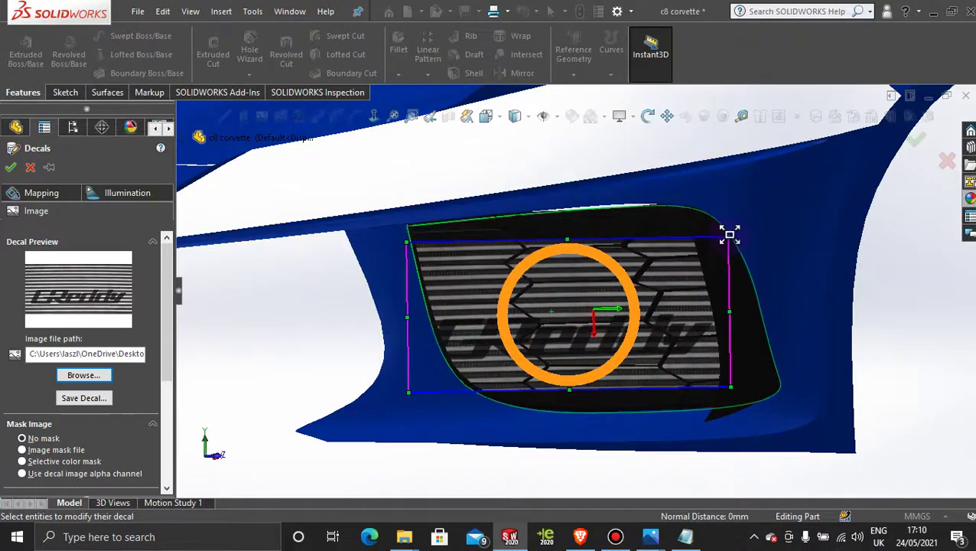
{"action": "left_click_drag", "start_coordinate": [729, 234], "coordinate": [808, 199]}
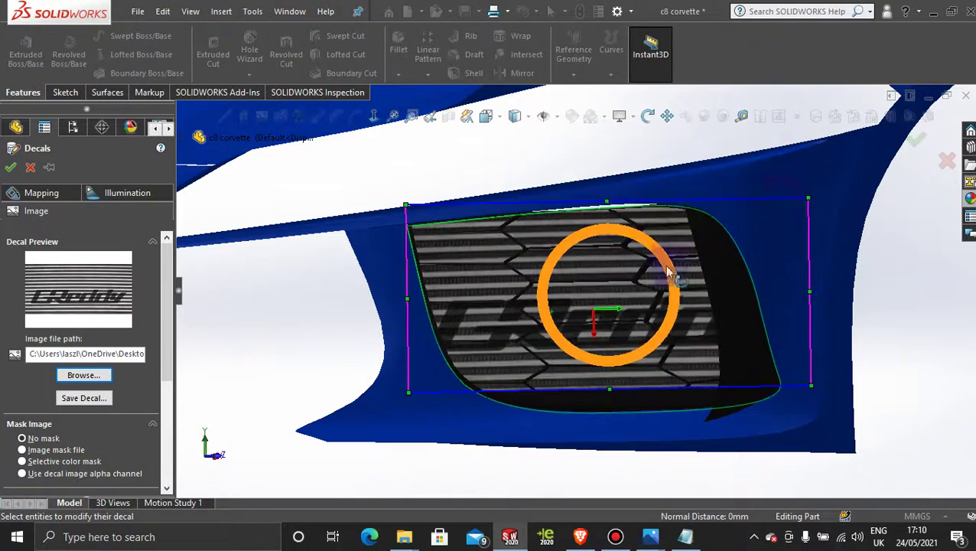
{"action": "left_click_drag", "start_coordinate": [595, 270], "coordinate": [589, 283]}
{"action": "left_click_drag", "start_coordinate": [789, 204], "coordinate": [801, 197]}
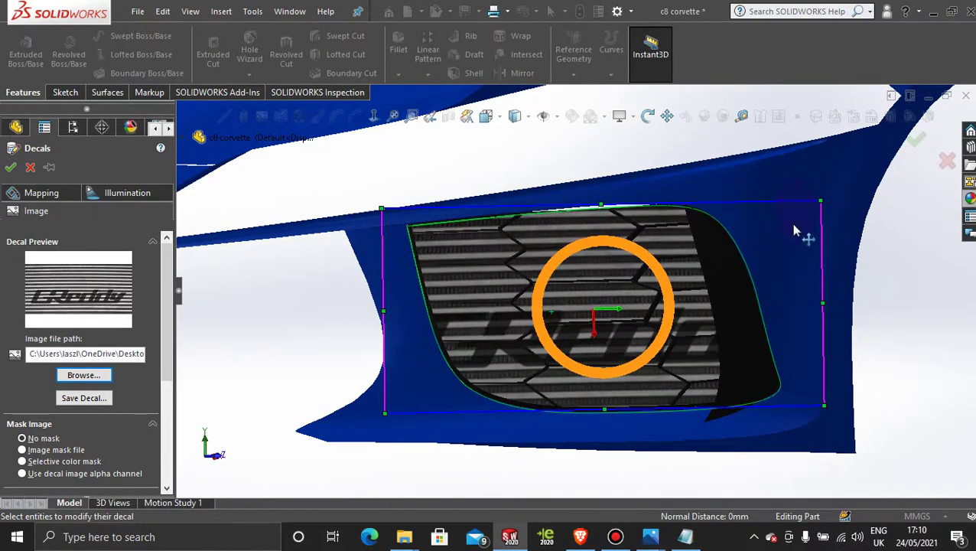
{"action": "scroll", "coordinate": [668, 327], "scroll_direction": "up", "scroll_amount": 5}
{"action": "middle_click_drag", "start_coordinate": [646, 397], "coordinate": [661, 416]}
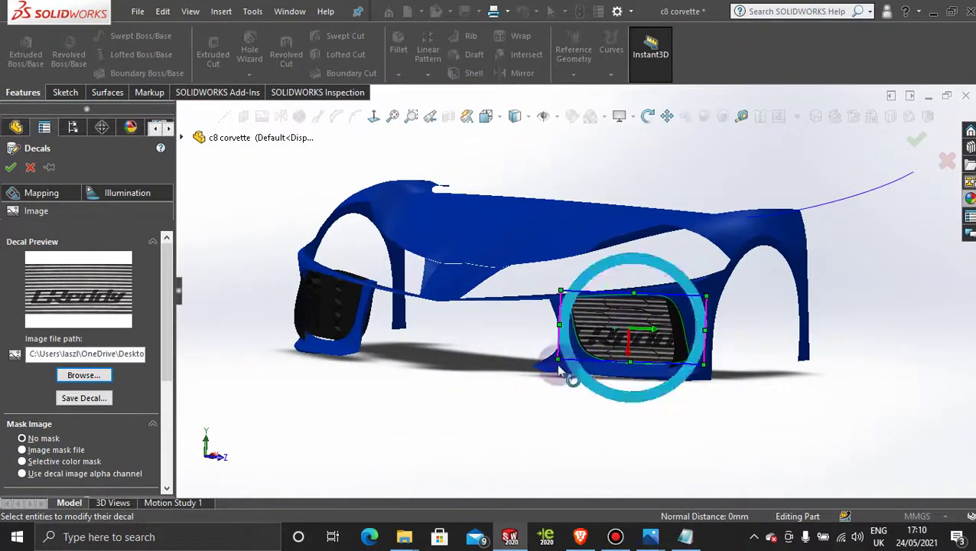
{"action": "left_click", "coordinate": [11, 167]}
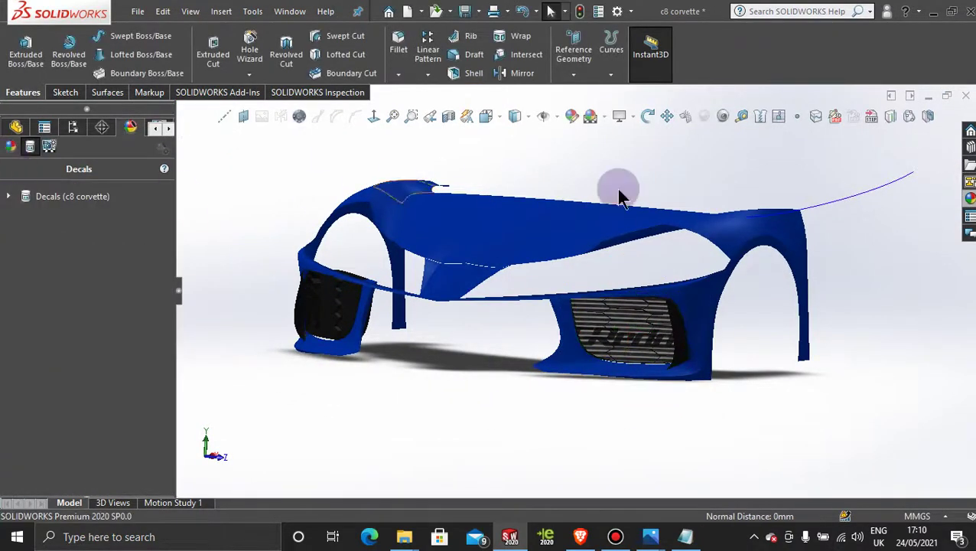
Orbit to the bare left grille insert and expand the part's decal list.
{"action": "mouse_move", "coordinate": [603, 182]}
{"action": "middle_mouse_down"}
{"action": "mouse_move", "coordinate": [575, 196]}
{"action": "mouse_move", "coordinate": [615, 195]}
{"action": "middle_mouse_up"}
{"action": "middle_click_drag", "start_coordinate": [747, 387], "coordinate": [680, 359]}
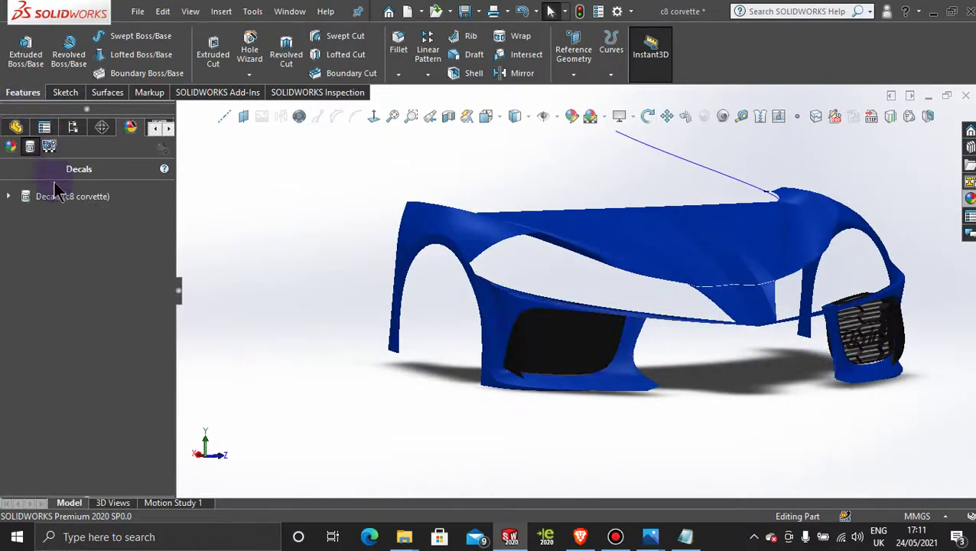
{"action": "left_click", "coordinate": [8, 197]}
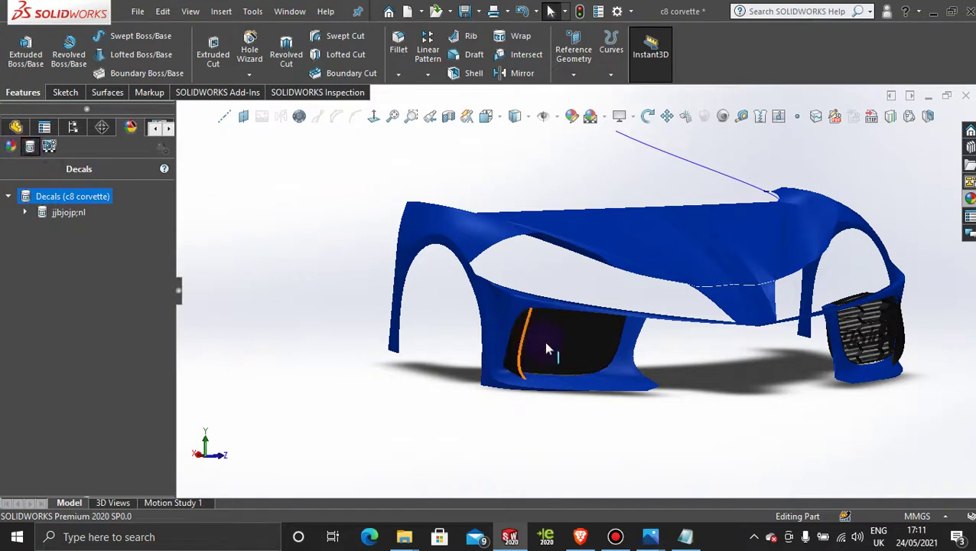
{"action": "left_click", "coordinate": [575, 351]}
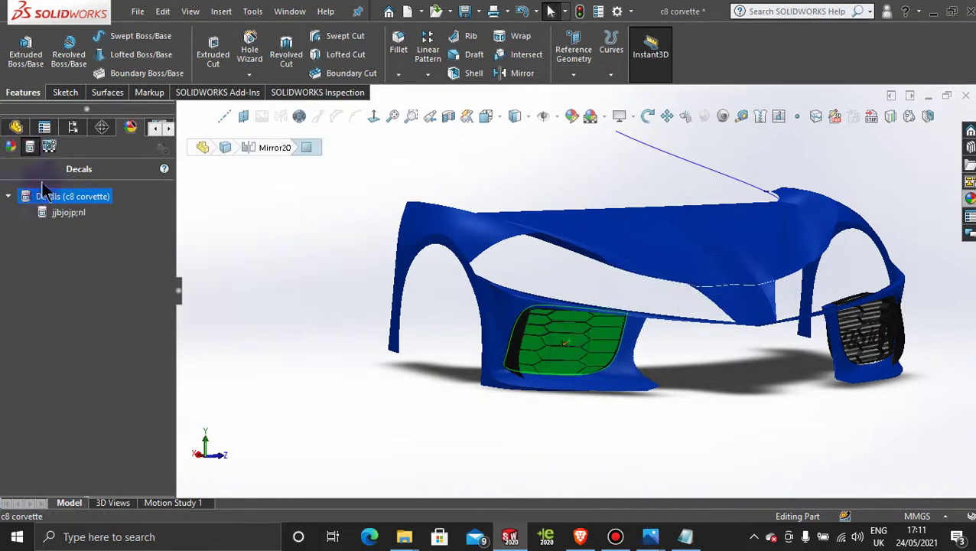
{"action": "left_click", "coordinate": [66, 197]}
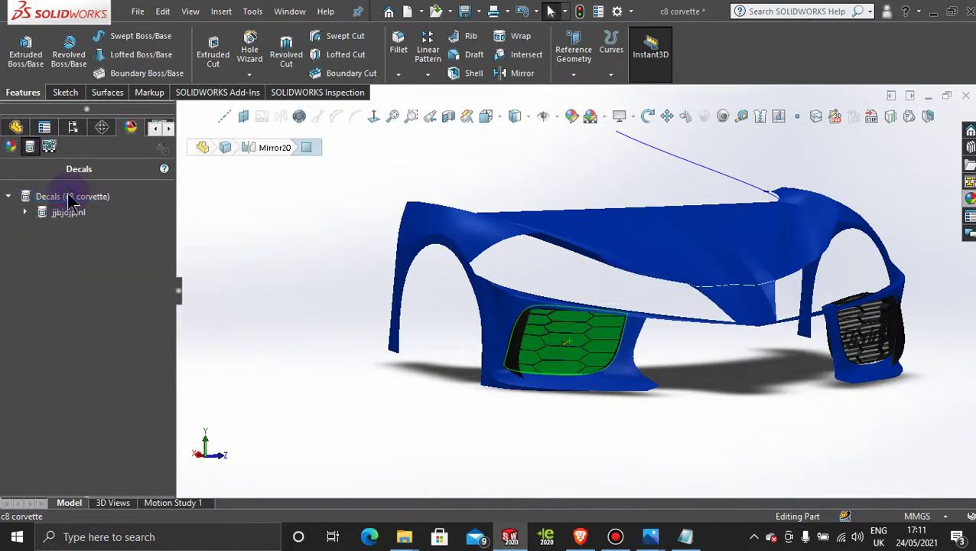
Open the existing jjbjojp;nl decal for editing and pick the near grille insert.
{"action": "left_click", "coordinate": [10, 147]}
{"action": "left_click", "coordinate": [30, 147]}
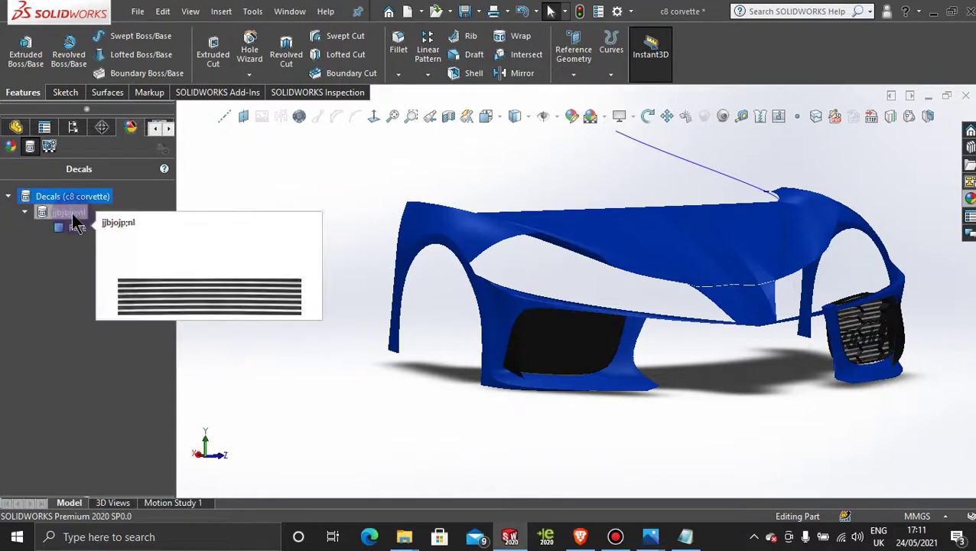
{"action": "double_click", "coordinate": [75, 226]}
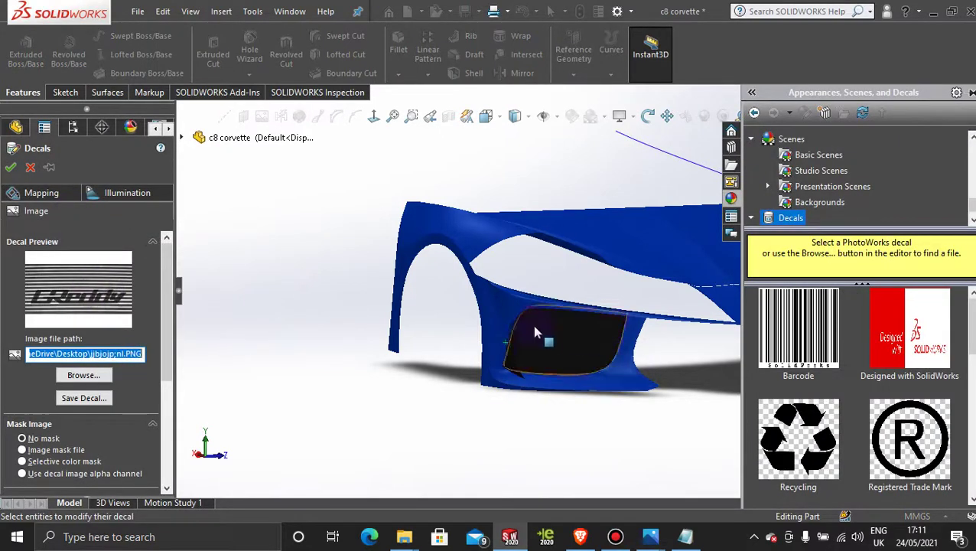
{"action": "left_click", "coordinate": [565, 348]}
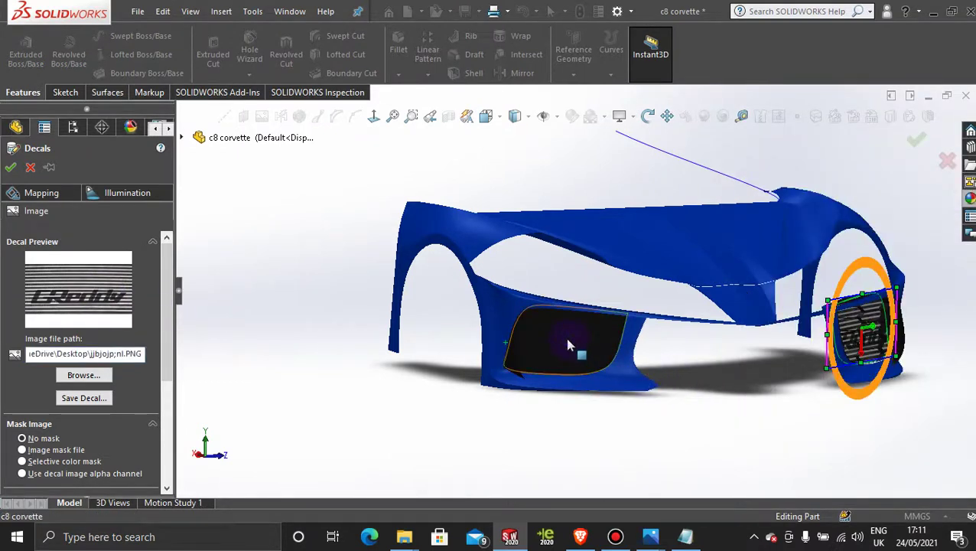
Cancel the unfinished decal edit, keeping only the single striped decal.
{"action": "right_click", "coordinate": [566, 339]}
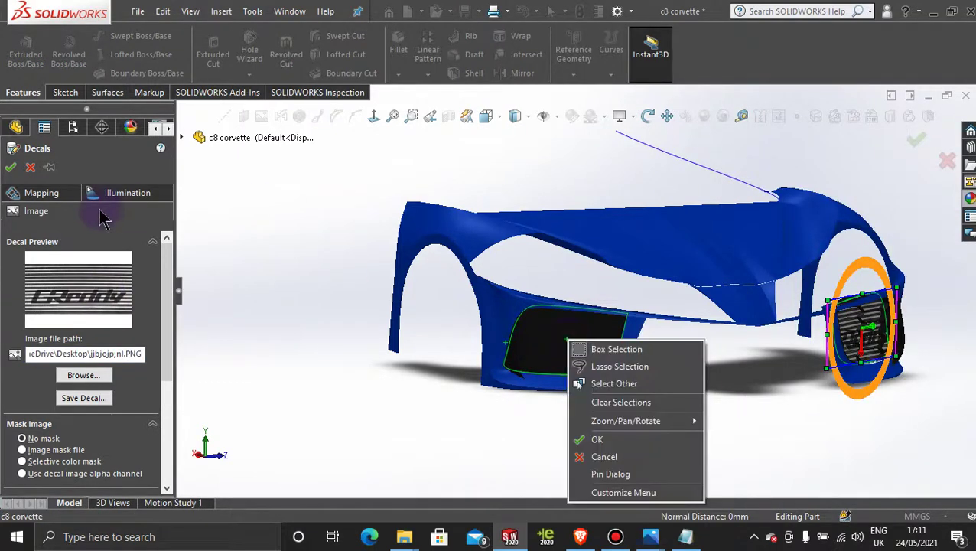
{"action": "left_click", "coordinate": [32, 169]}
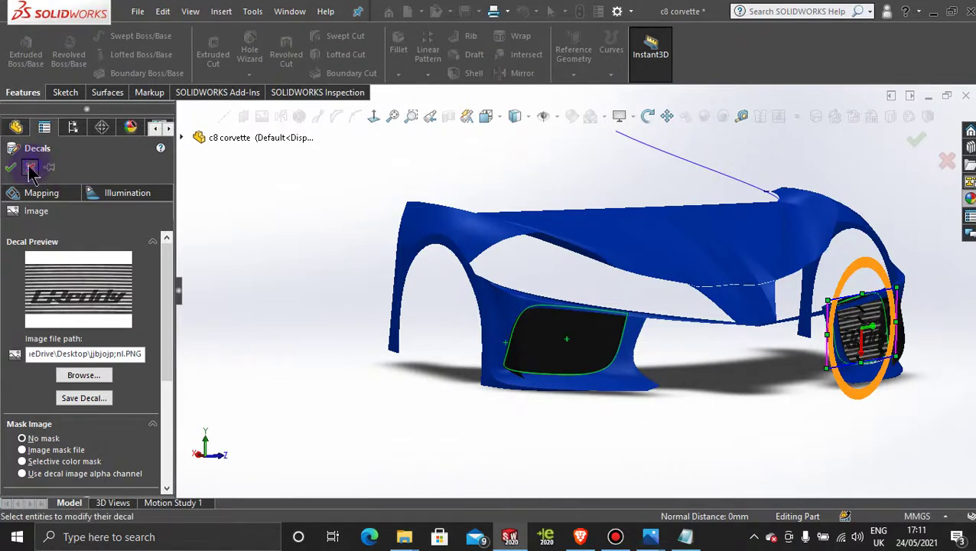
{"action": "left_click", "coordinate": [31, 168]}
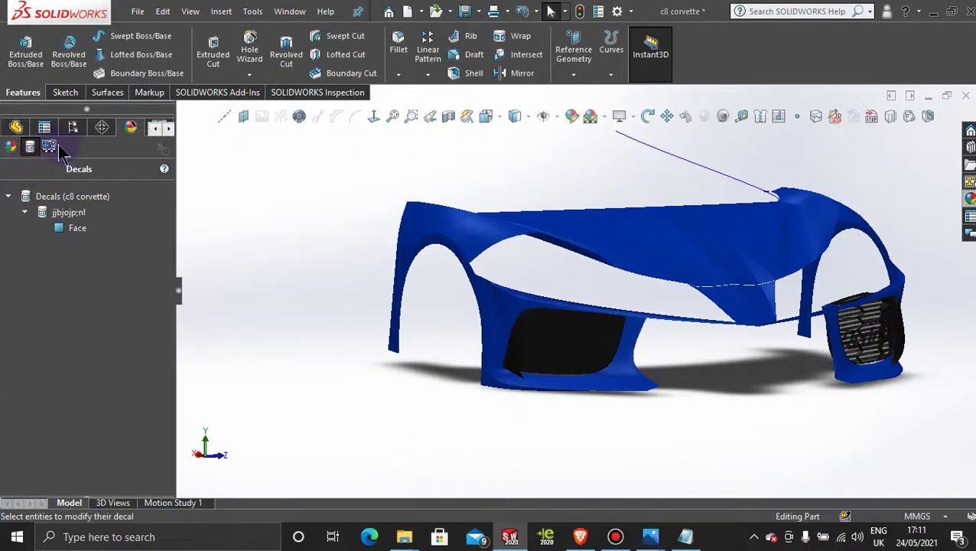
{"action": "left_click", "coordinate": [16, 126]}
{"action": "scroll", "coordinate": [90, 199], "scroll_direction": "up", "scroll_amount": 15}
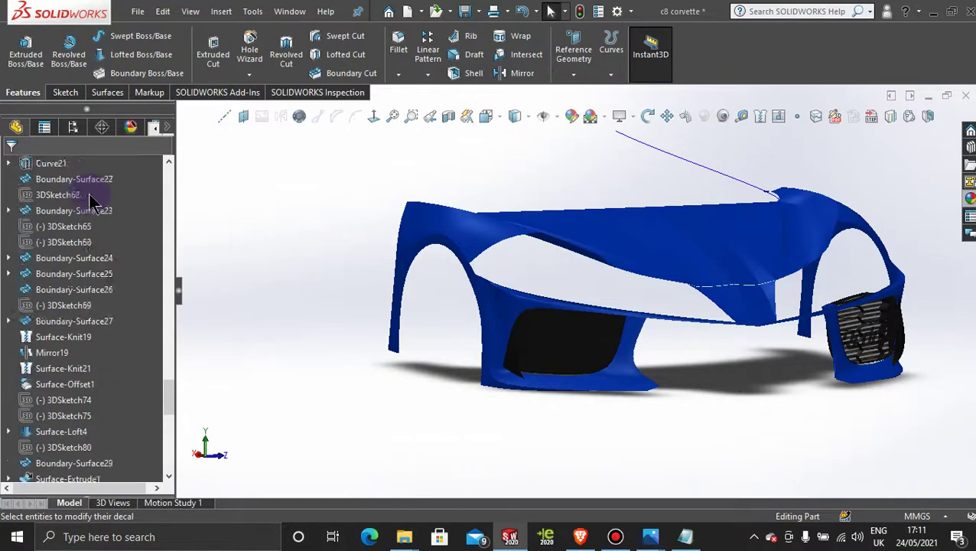
{"action": "left_click", "coordinate": [131, 127]}
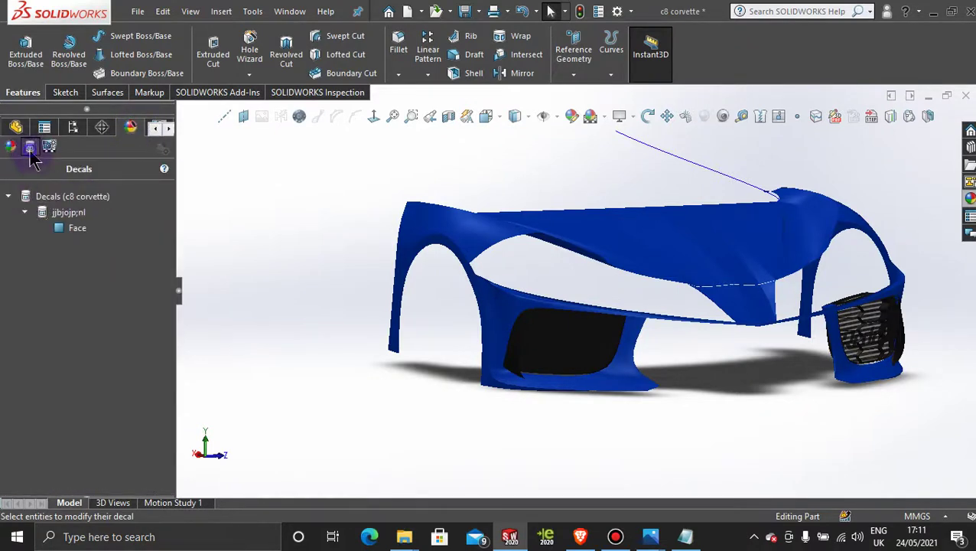
Start another decal and load the jjbjojp image from the Desktop.
{"action": "right_click", "coordinate": [52, 196]}
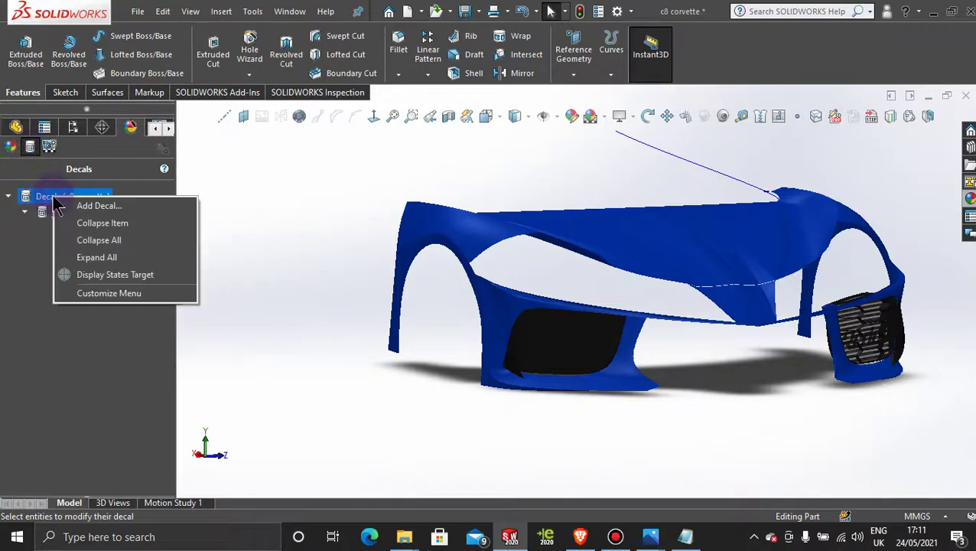
{"action": "left_click", "coordinate": [88, 205]}
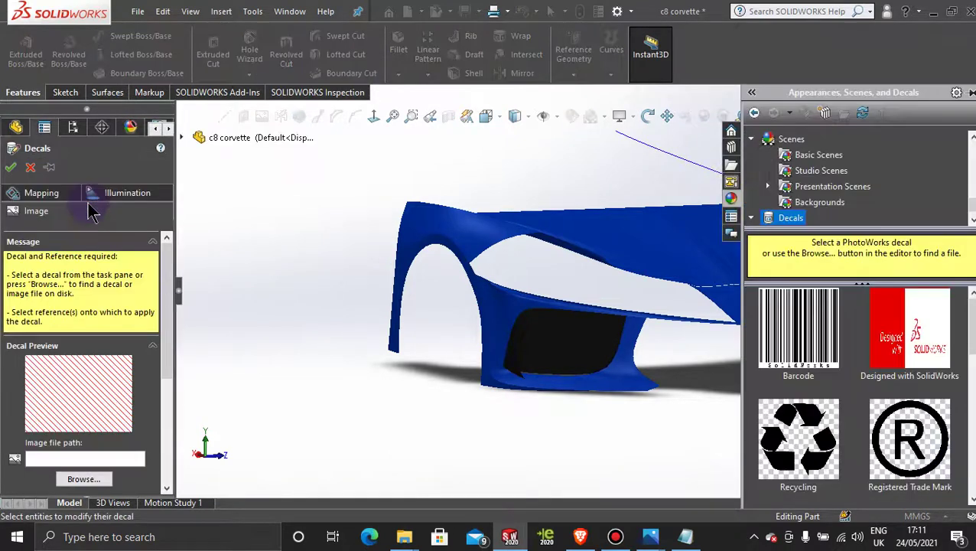
{"action": "left_click", "coordinate": [83, 481]}
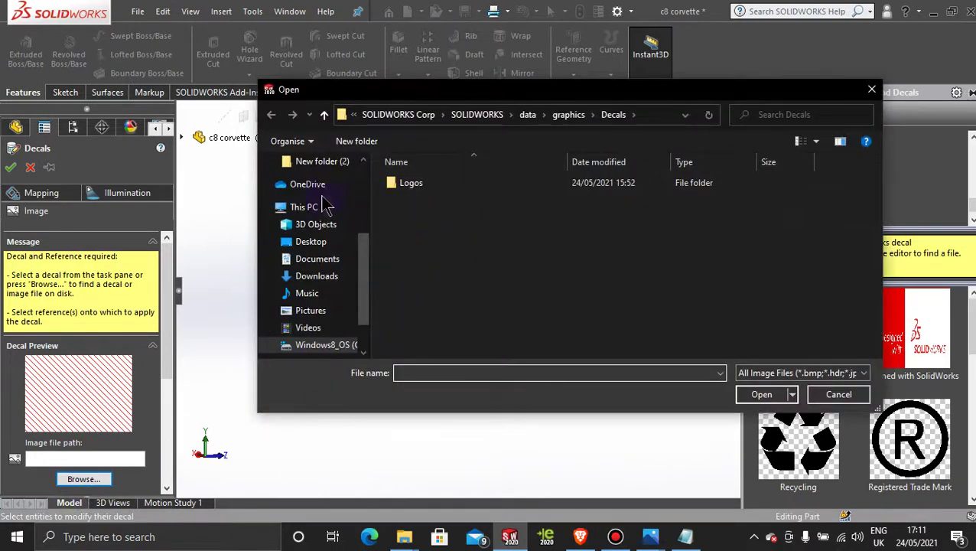
{"action": "left_click", "coordinate": [312, 242]}
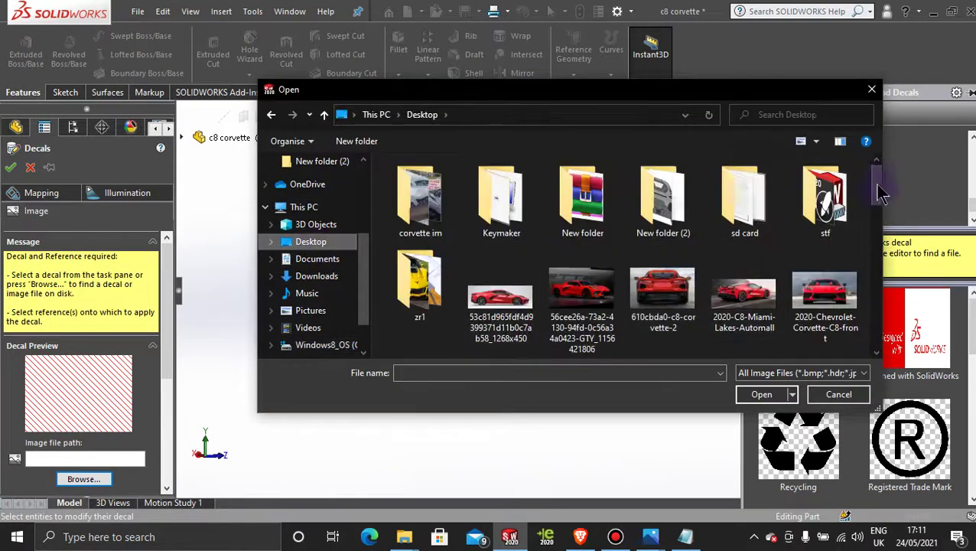
{"action": "left_click_drag", "start_coordinate": [881, 193], "coordinate": [885, 244]}
{"action": "double_click", "coordinate": [827, 252]}
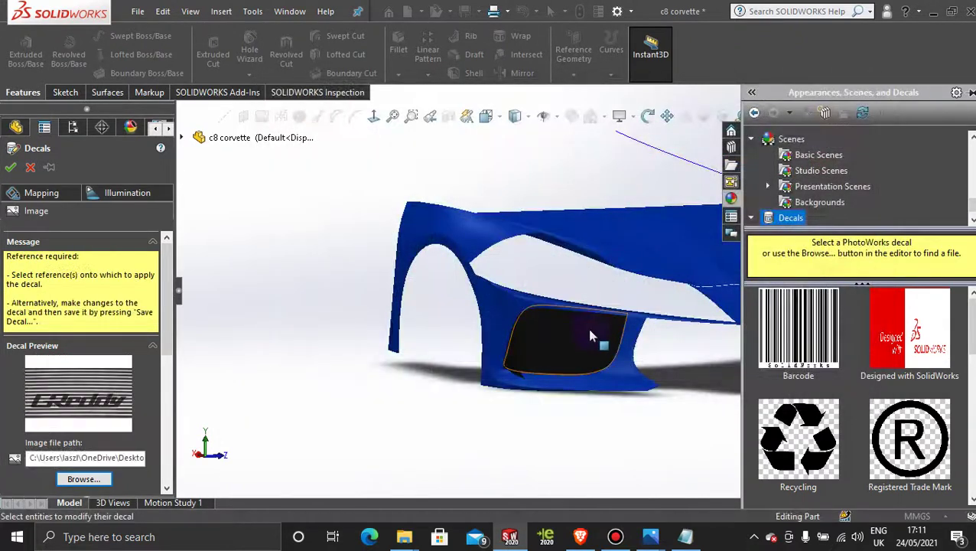
Place the decal on the near grille insert, enlarge it and turn the stripes horizontal.
{"action": "left_click", "coordinate": [570, 345]}
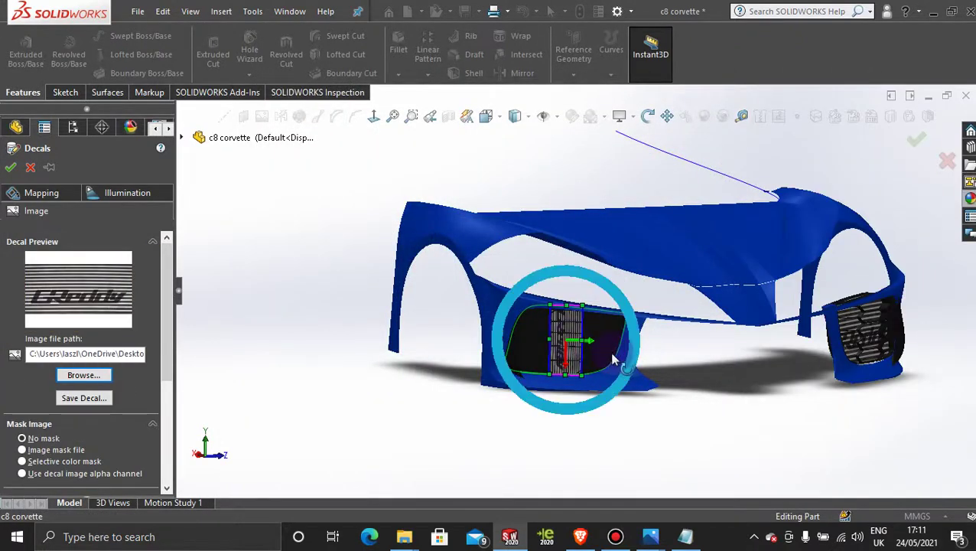
{"action": "scroll", "coordinate": [605, 364], "scroll_direction": "down", "scroll_amount": 3}
{"action": "scroll", "coordinate": [603, 366], "scroll_direction": "down", "scroll_amount": 2}
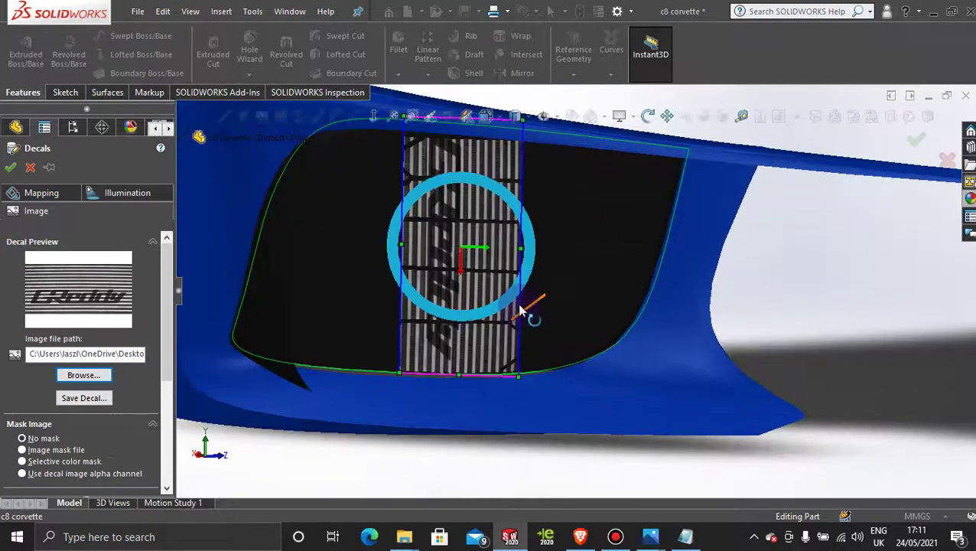
{"action": "left_click_drag", "start_coordinate": [520, 377], "coordinate": [538, 421]}
{"action": "left_click_drag", "start_coordinate": [544, 260], "coordinate": [439, 214]}
{"action": "scroll", "coordinate": [540, 257], "scroll_direction": "up", "scroll_amount": 5}
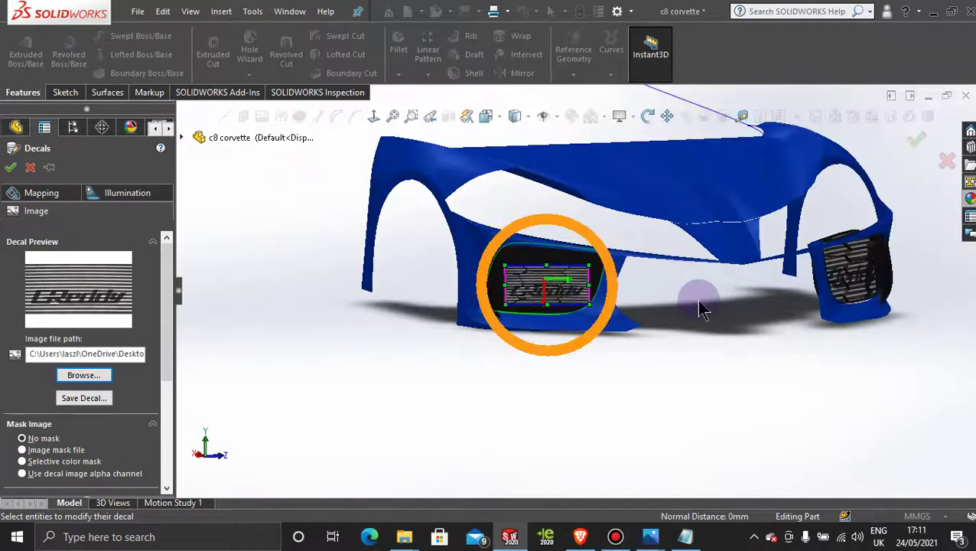
{"action": "scroll", "coordinate": [702, 310], "scroll_direction": "down", "scroll_amount": 2}
Switch to the left view and fine-tune the decal's rotation angle.
{"action": "middle_click_drag", "start_coordinate": [700, 303], "coordinate": [665, 306]}
{"action": "scroll", "coordinate": [686, 312], "scroll_direction": "up", "scroll_amount": 3}
{"action": "key", "text": "space"}
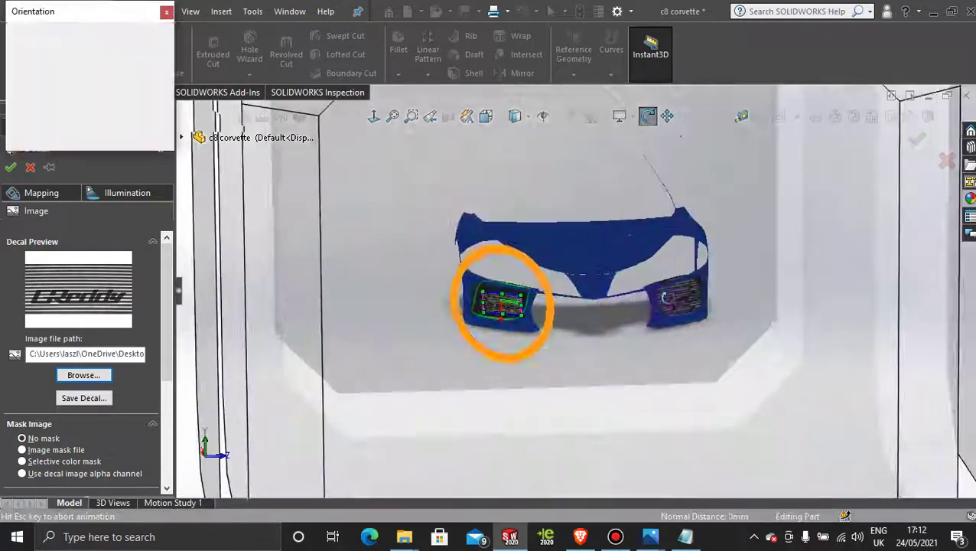
{"action": "left_click", "coordinate": [487, 369]}
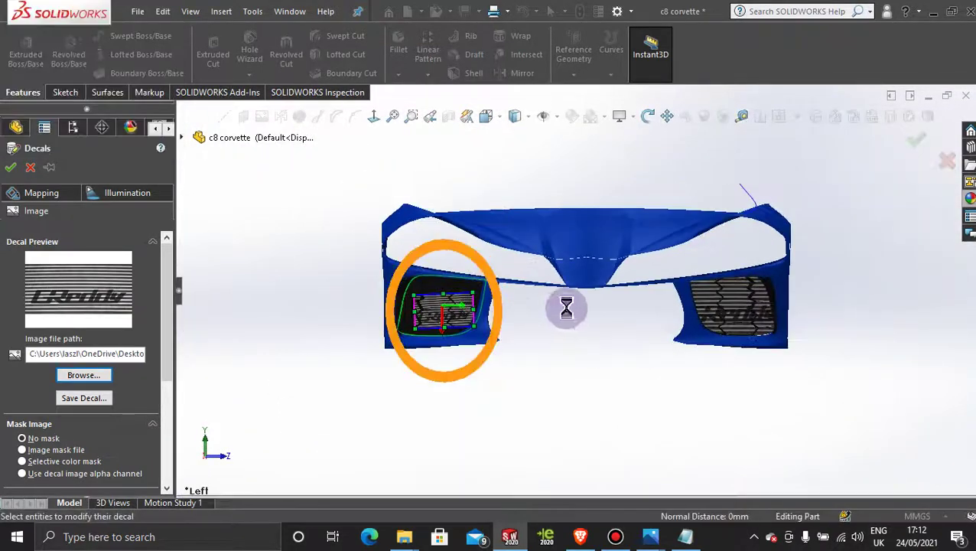
{"action": "scroll", "coordinate": [567, 314], "scroll_direction": "down", "scroll_amount": 1}
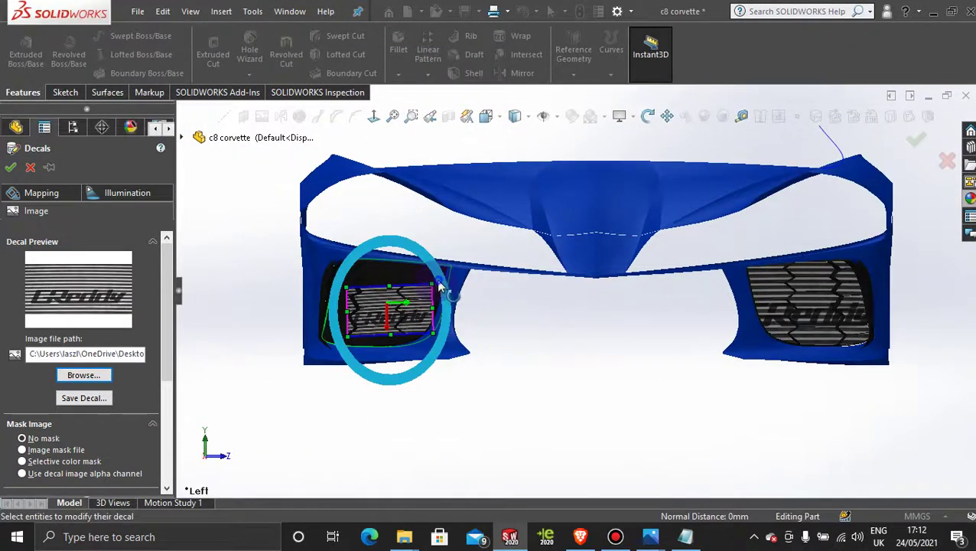
{"action": "left_click_drag", "start_coordinate": [439, 285], "coordinate": [452, 284]}
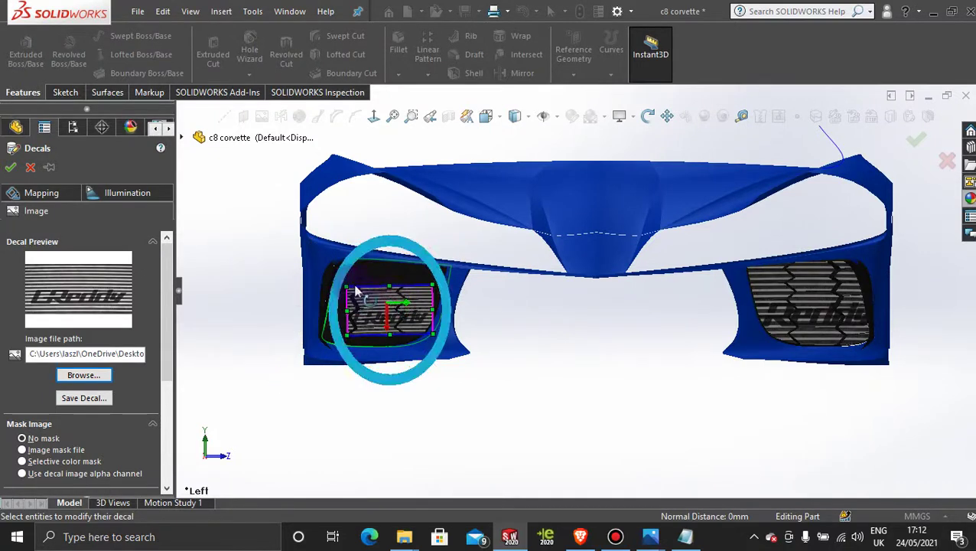
{"action": "left_click_drag", "start_coordinate": [348, 291], "coordinate": [329, 280]}
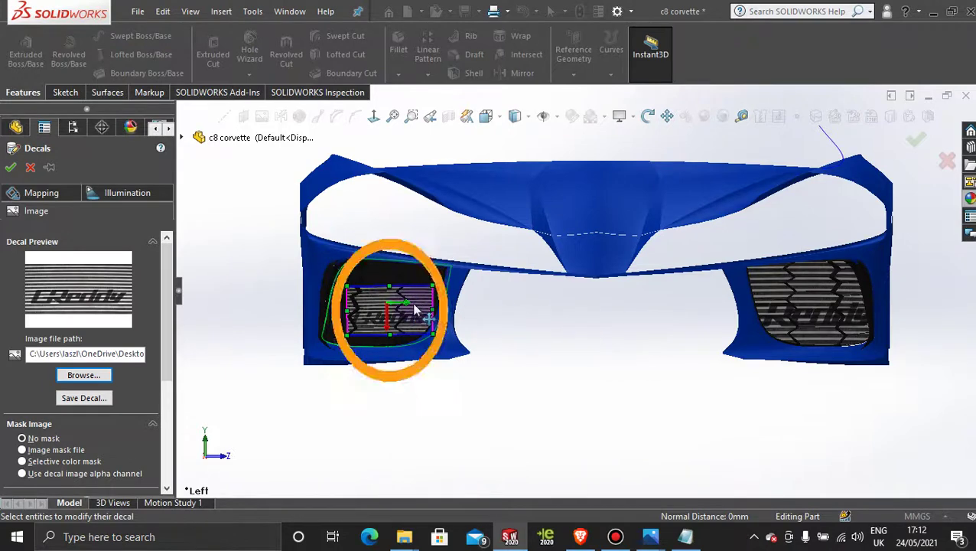
Enlarge and centre the decal to fill the insert, confirming it as jjbjojp;nl<2>.
{"action": "scroll", "coordinate": [401, 306], "scroll_direction": "down", "scroll_amount": 5}
{"action": "left_click_drag", "start_coordinate": [498, 262], "coordinate": [612, 198]}
{"action": "left_click_drag", "start_coordinate": [496, 262], "coordinate": [423, 284]}
{"action": "scroll", "coordinate": [563, 302], "scroll_direction": "up", "scroll_amount": 5}
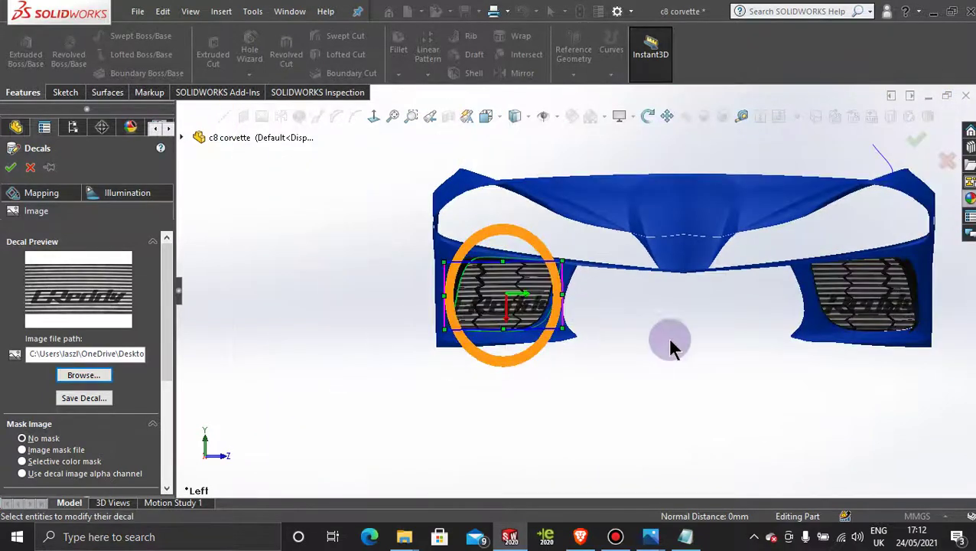
{"action": "middle_click_drag", "start_coordinate": [669, 322], "coordinate": [656, 315]}
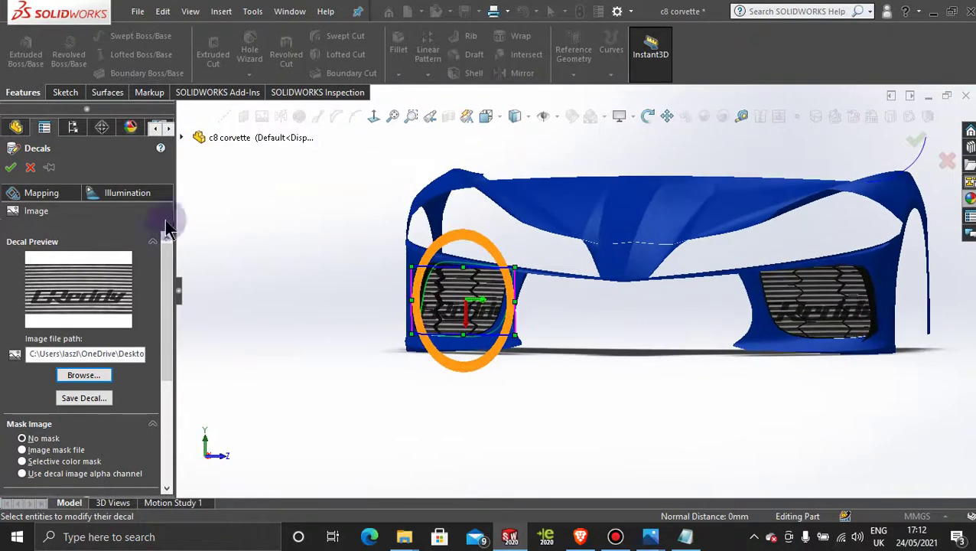
{"action": "left_click", "coordinate": [10, 167]}
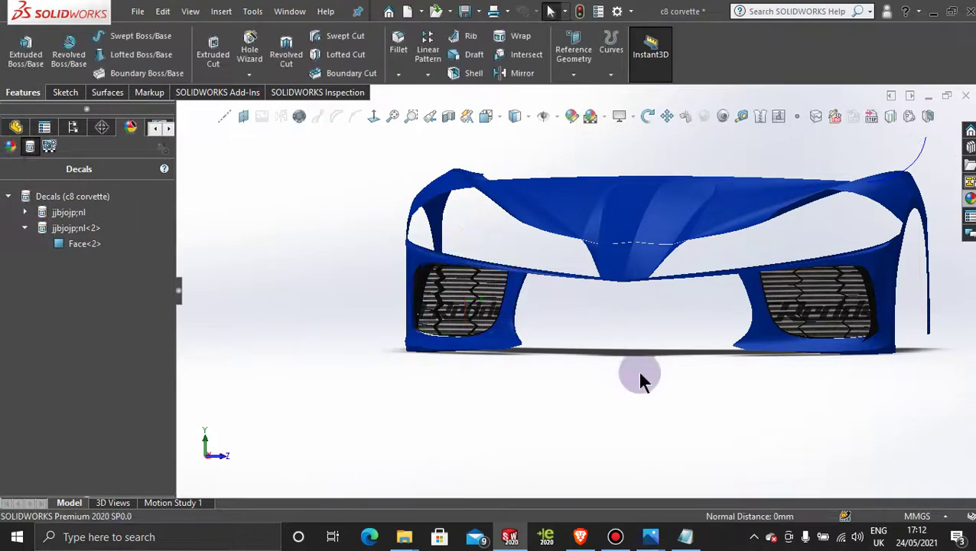
Inspect the finished bumper with both grille decals and save the c8 corvette part.
{"action": "scroll", "coordinate": [757, 369], "scroll_direction": "up", "scroll_amount": 3}
{"action": "middle_click_drag", "start_coordinate": [617, 335], "coordinate": [603, 370]}
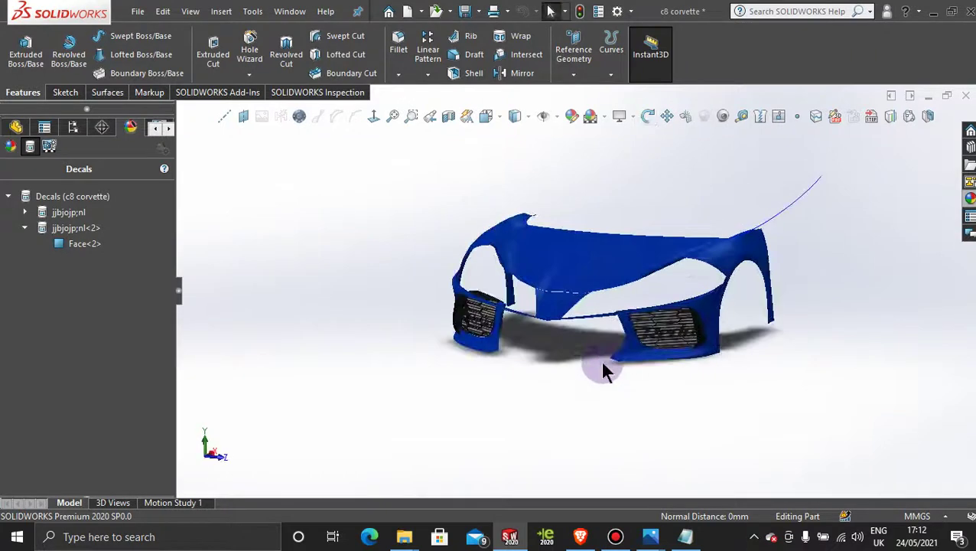
{"action": "left_click", "coordinate": [615, 536]}
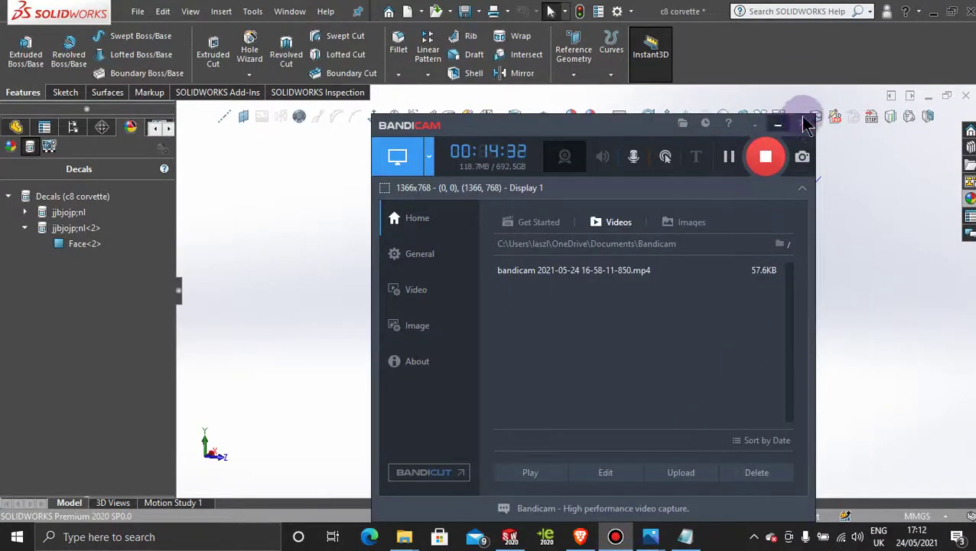
{"action": "left_click", "coordinate": [776, 127]}
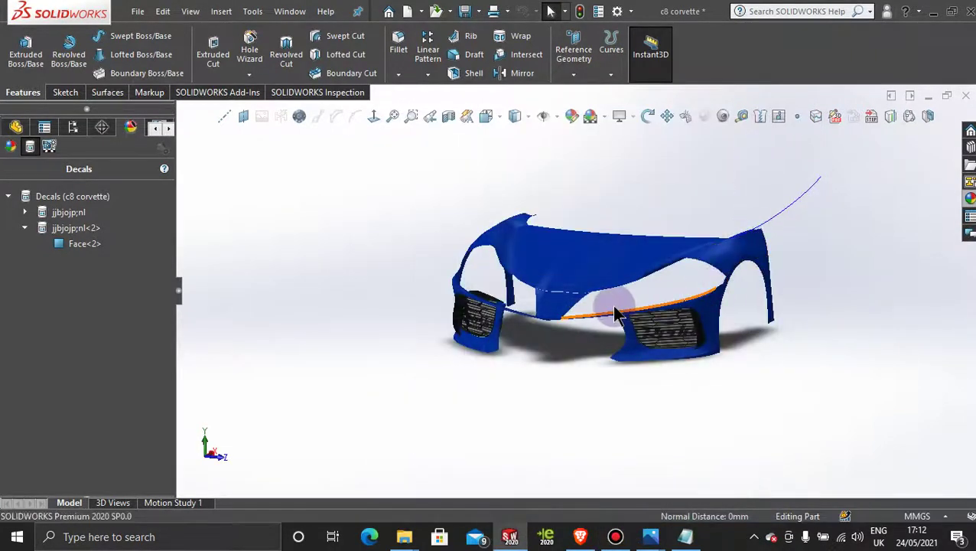
{"action": "scroll", "coordinate": [562, 326], "scroll_direction": "down", "scroll_amount": 3}
{"action": "middle_click_drag", "start_coordinate": [597, 367], "coordinate": [659, 360]}
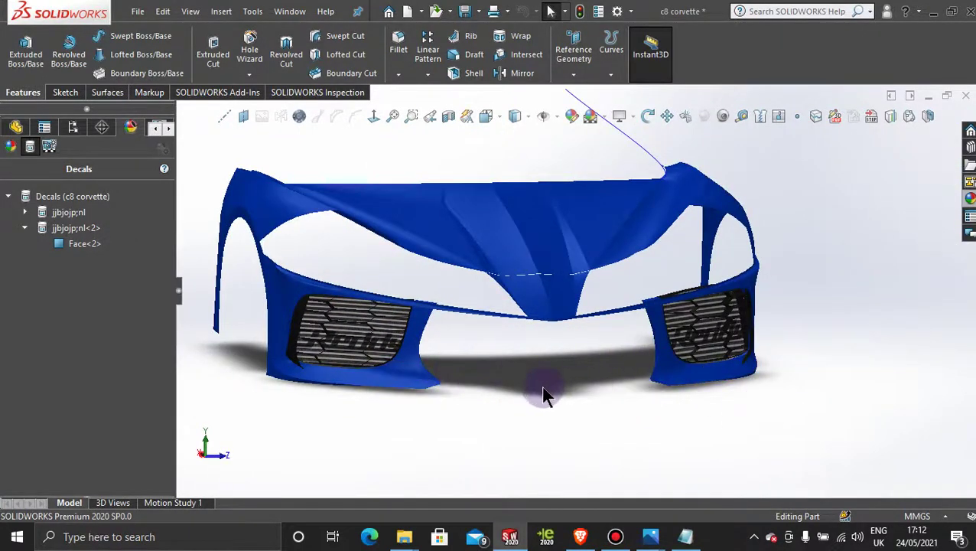
{"action": "mouse_move", "coordinate": [654, 541]}
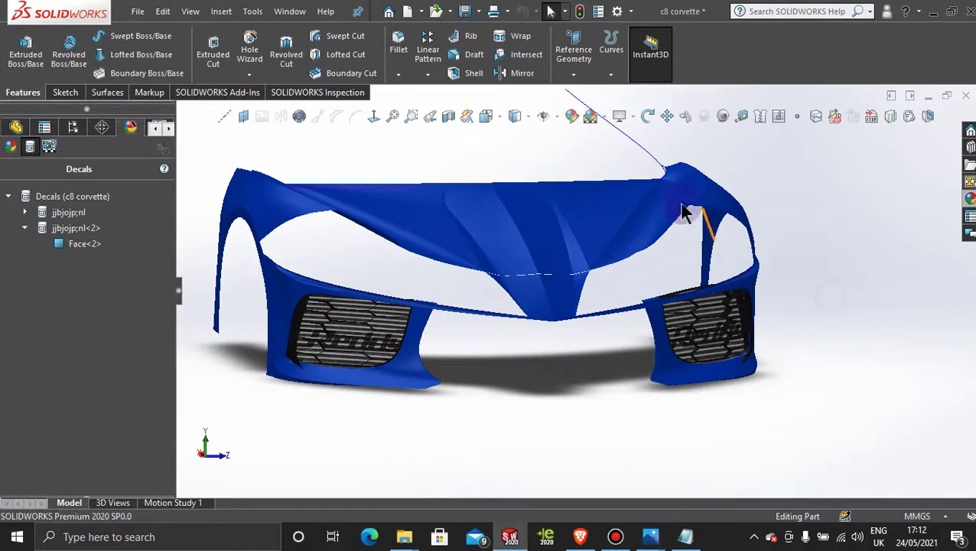
{"action": "left_click", "coordinate": [465, 12]}
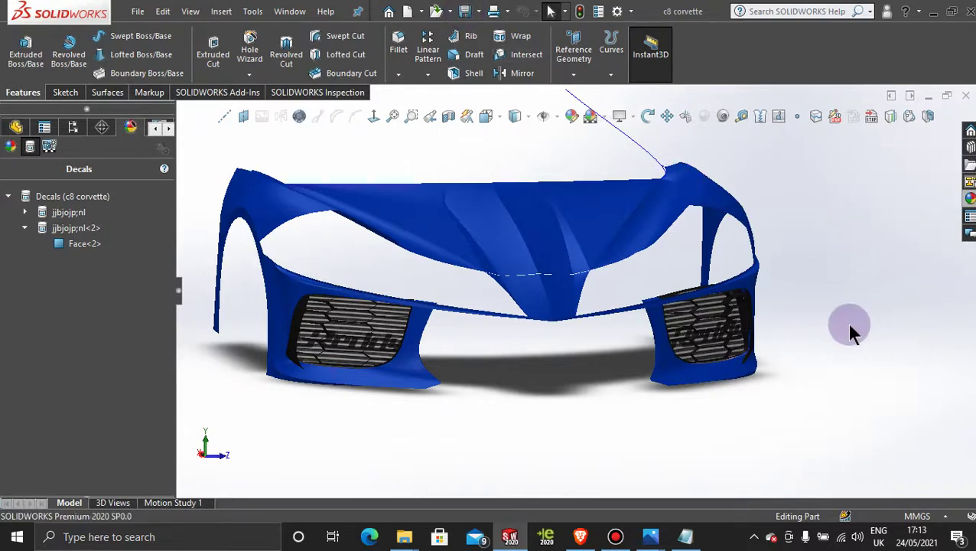
Bring up the red Corvette reference photo in Photos.
{"action": "middle_click_drag", "start_coordinate": [849, 331], "coordinate": [803, 342]}
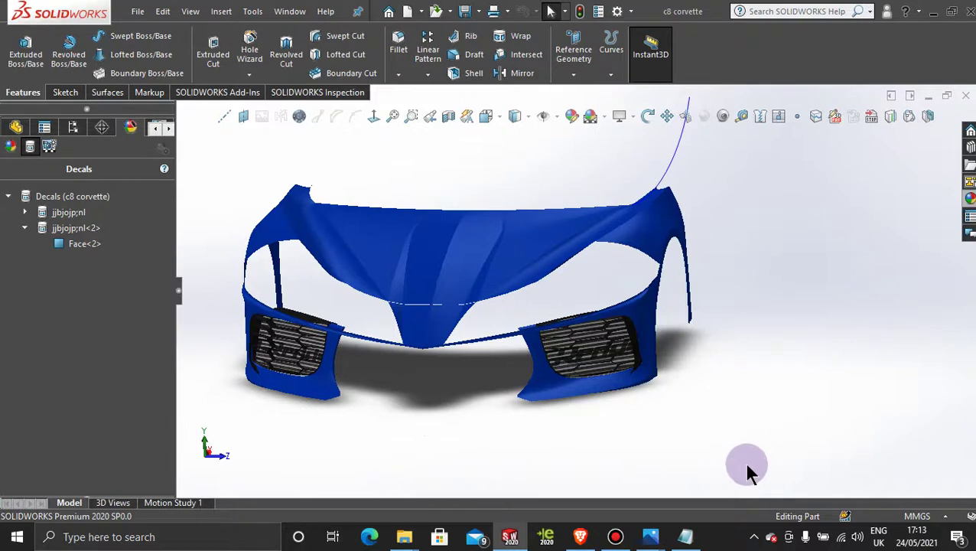
{"action": "mouse_move", "coordinate": [656, 539]}
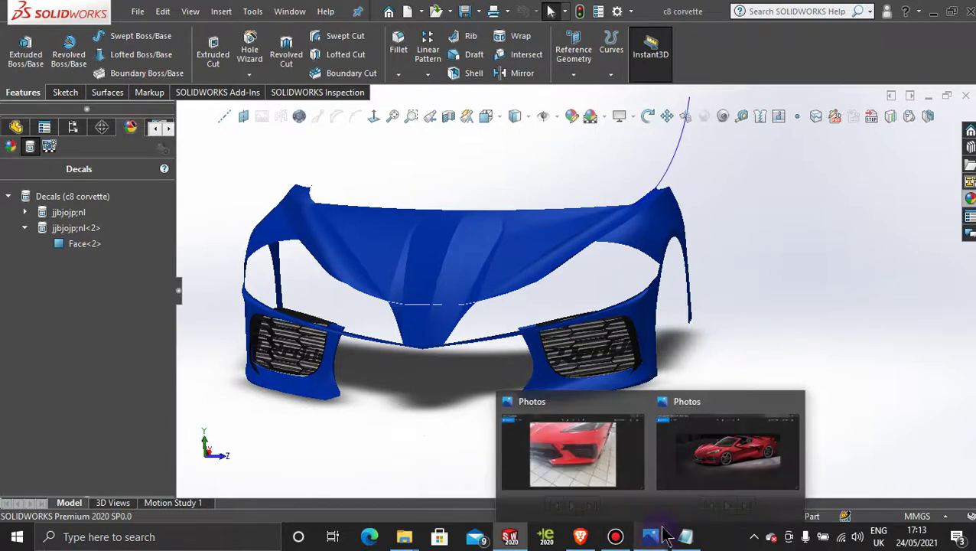
{"action": "left_click", "coordinate": [702, 468]}
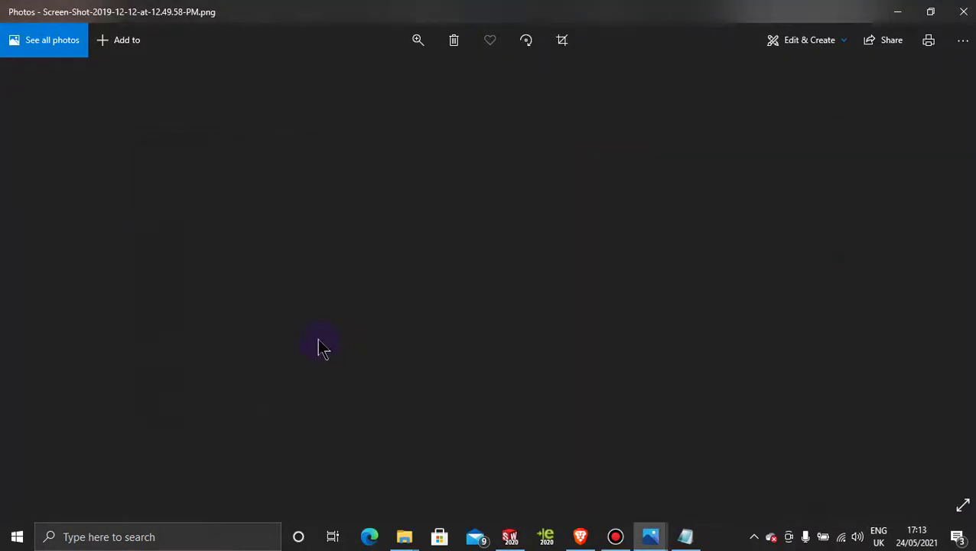
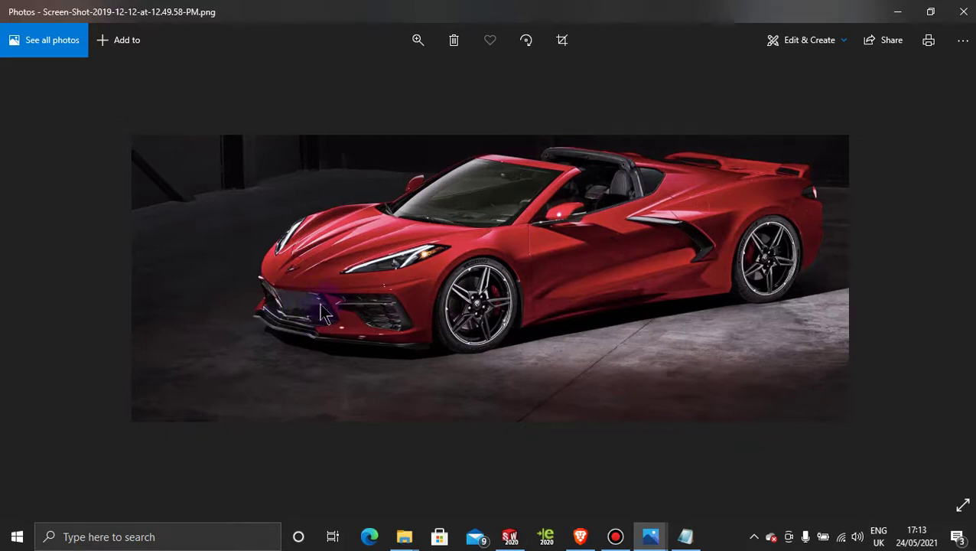
Minimize Photos and SOLIDWORKS, then open the corvette im folder on the desktop.
{"action": "left_click", "coordinate": [897, 12]}
{"action": "left_click", "coordinate": [938, 17]}
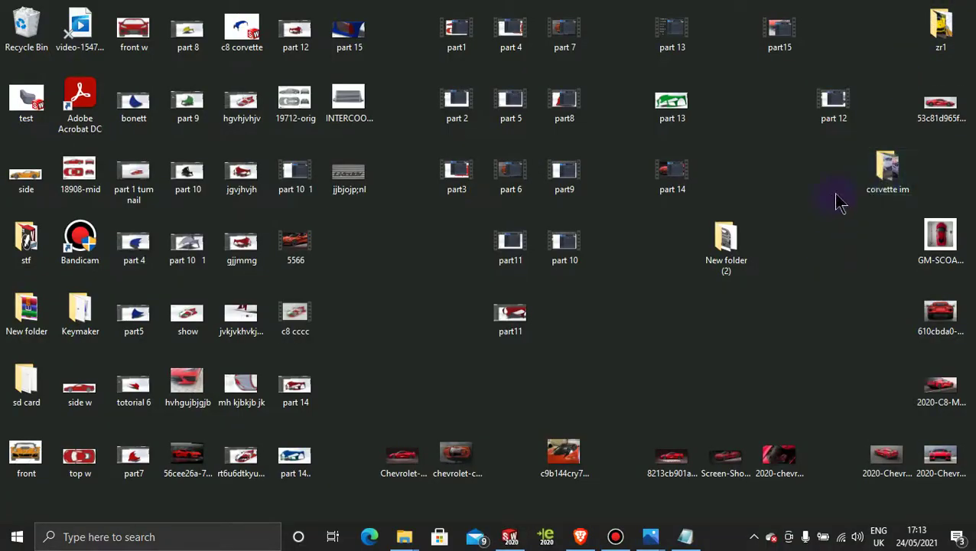
{"action": "left_click", "coordinate": [868, 187]}
{"action": "left_click", "coordinate": [876, 237]}
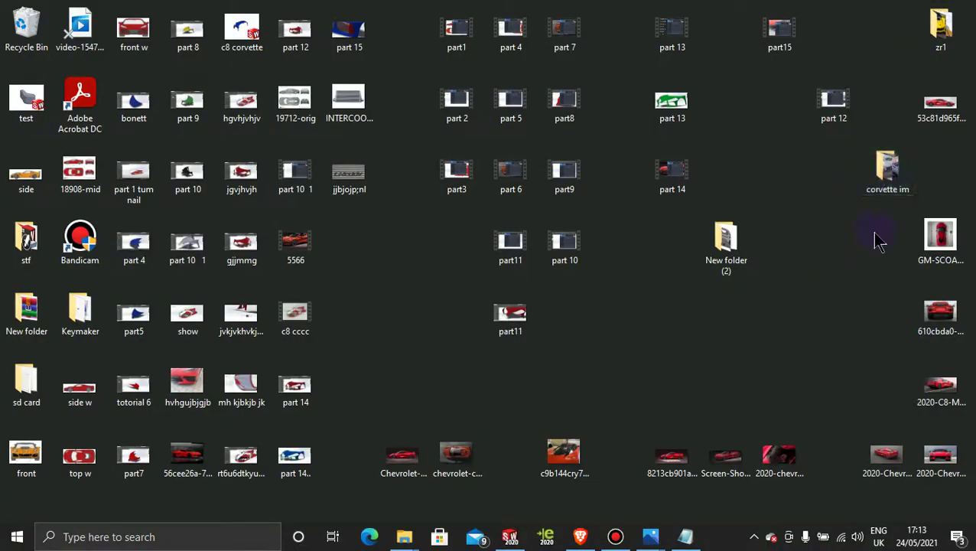
{"action": "double_click", "coordinate": [889, 184]}
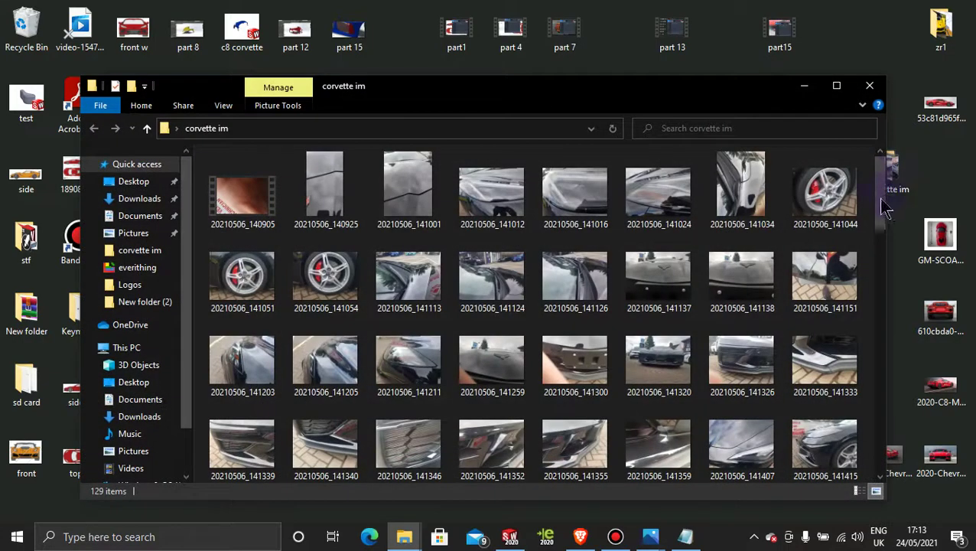
Open photo 20210506_142753 from the bottom of the corvette im folder.
{"action": "scroll", "coordinate": [883, 207], "scroll_direction": "down", "scroll_amount": 5}
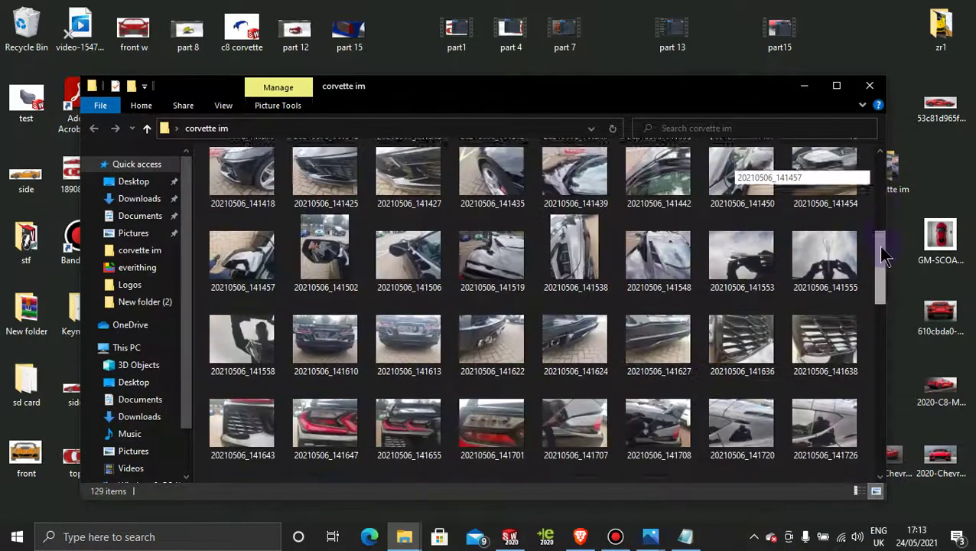
{"action": "left_click_drag", "start_coordinate": [884, 255], "coordinate": [878, 435]}
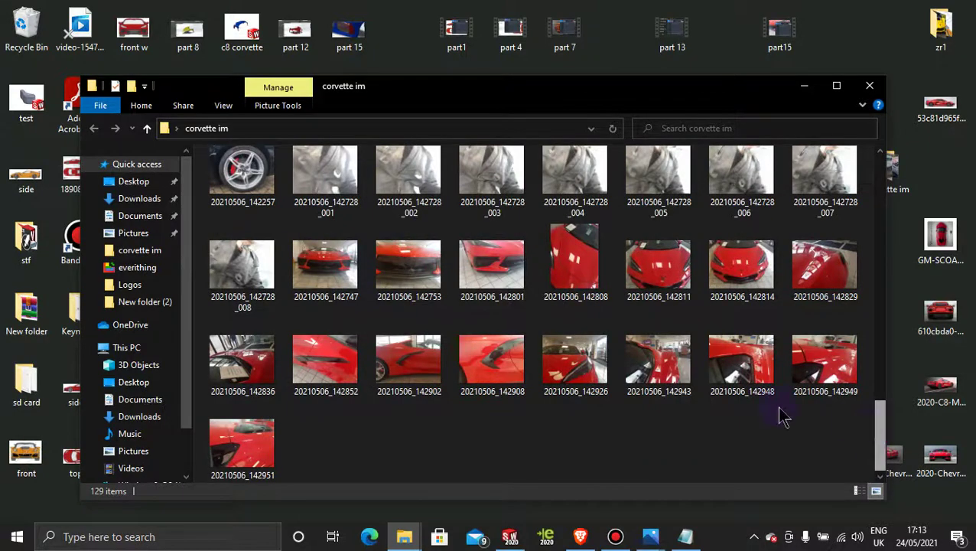
{"action": "left_click", "coordinate": [405, 262]}
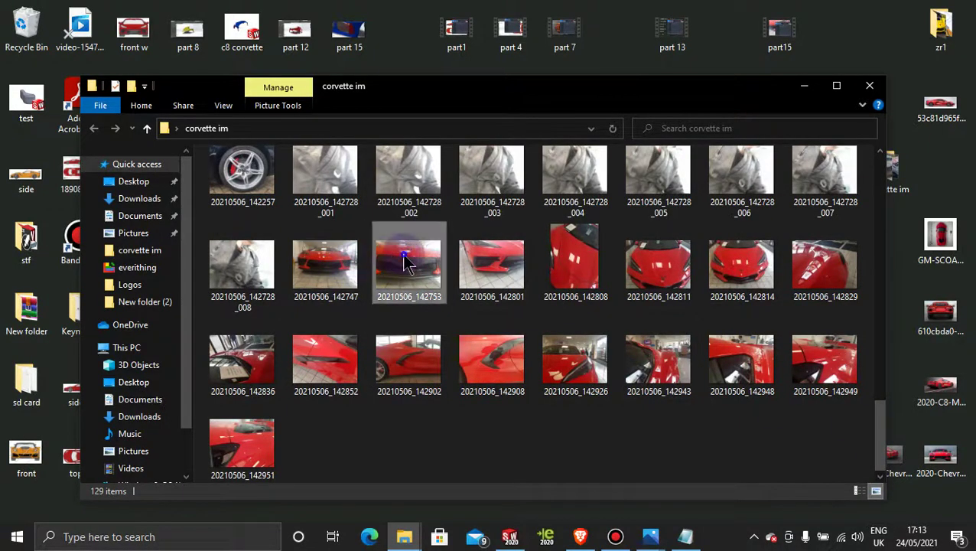
{"action": "double_click", "coordinate": [406, 262]}
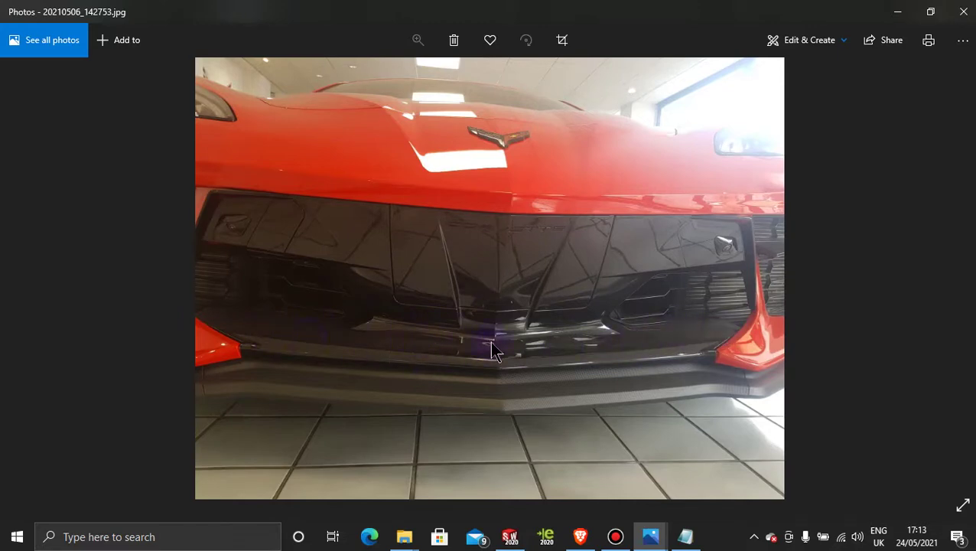
Minimize the Photos viewer after viewing the lower-bumper photo.
{"action": "left_click", "coordinate": [900, 11]}
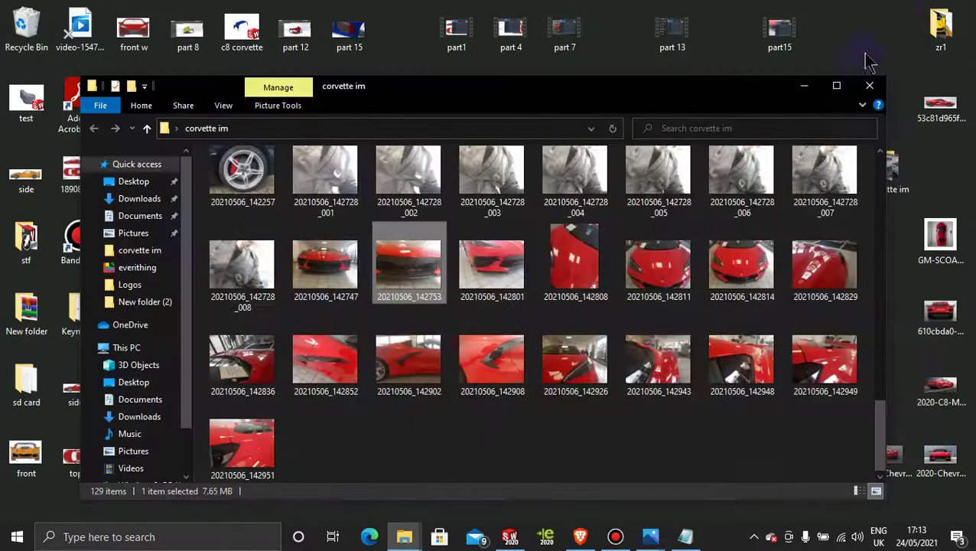
Minimize File Explorer and return to the bumper model in SOLIDWORKS.
{"action": "left_click", "coordinate": [803, 85]}
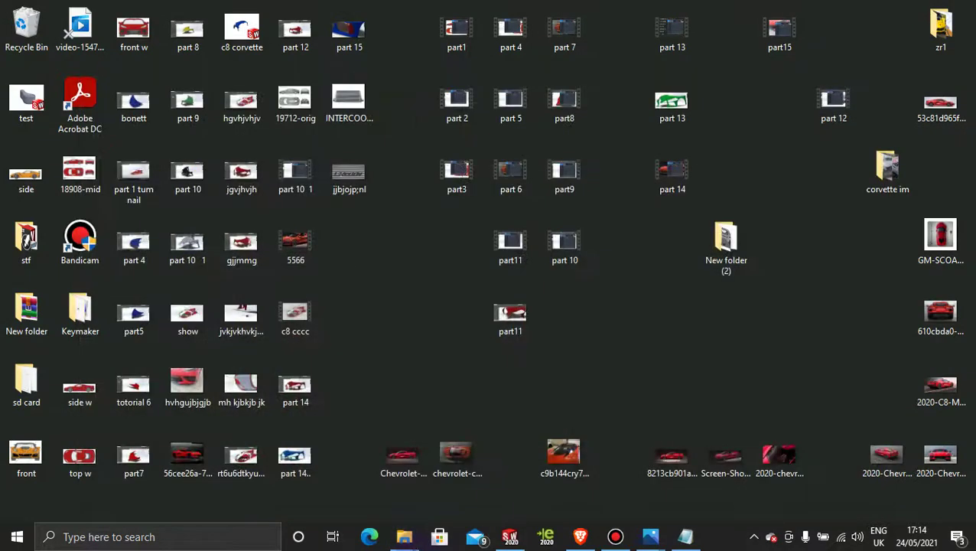
{"action": "left_click", "coordinate": [509, 536]}
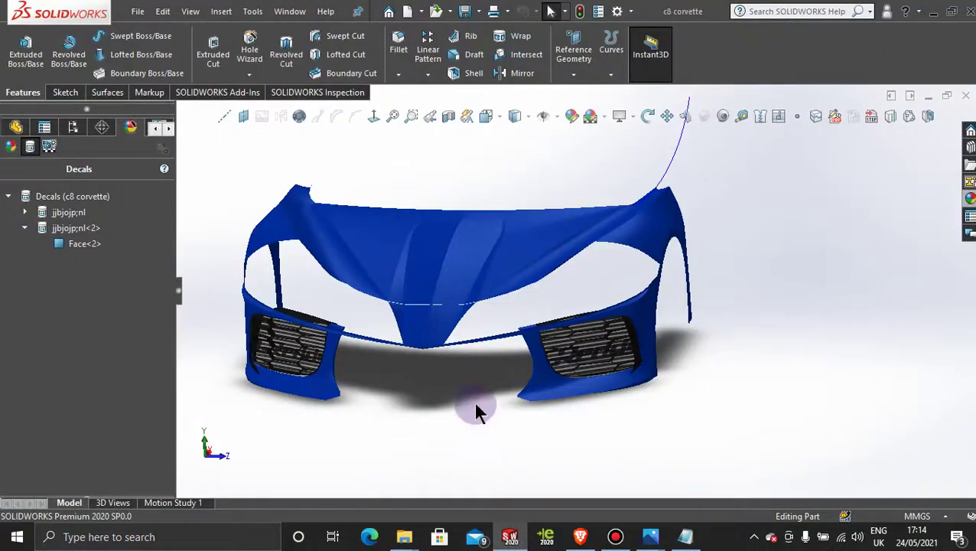
{"action": "middle_click_drag", "start_coordinate": [476, 410], "coordinate": [334, 394]}
{"action": "scroll", "coordinate": [471, 403], "scroll_direction": "down", "scroll_amount": 3}
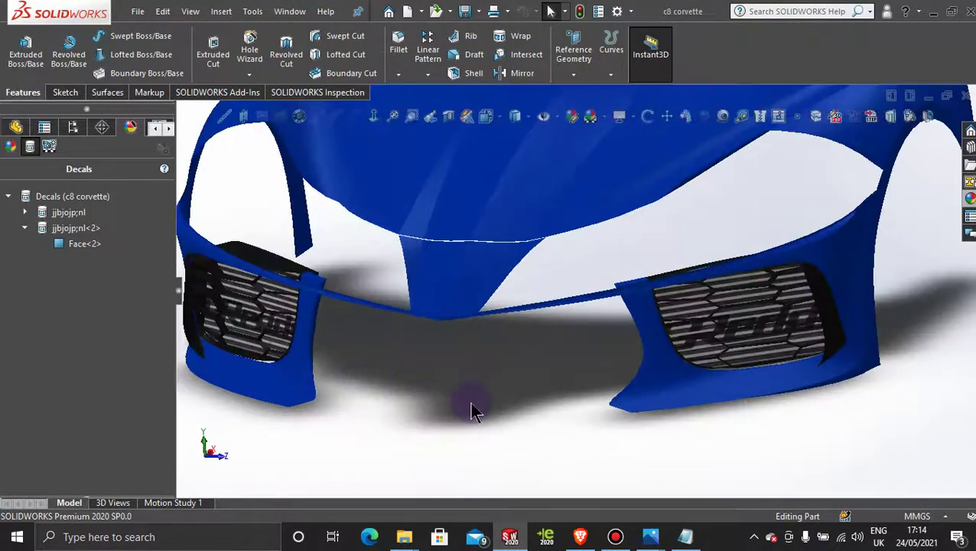
Start a new 3D sketch, 3DSketch90, with the Spline tool active.
{"action": "left_click", "coordinate": [76, 94]}
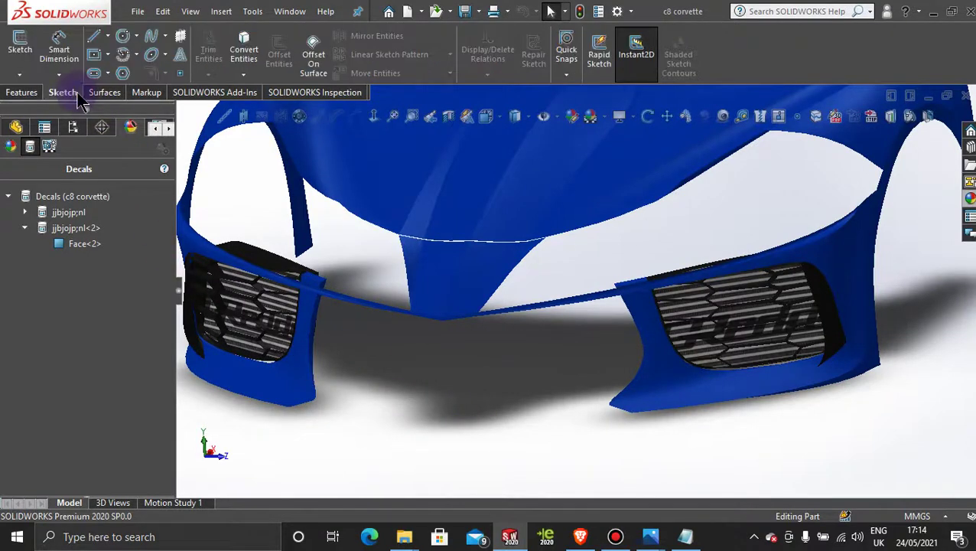
{"action": "left_click", "coordinate": [19, 75]}
{"action": "left_click", "coordinate": [31, 105]}
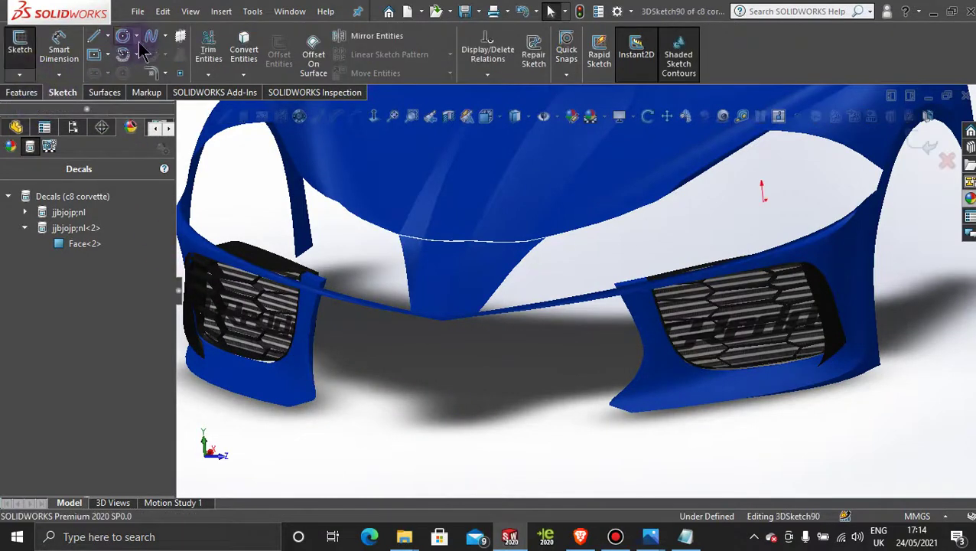
{"action": "left_click", "coordinate": [152, 36]}
{"action": "scroll", "coordinate": [339, 405], "scroll_direction": "down", "scroll_amount": 3}
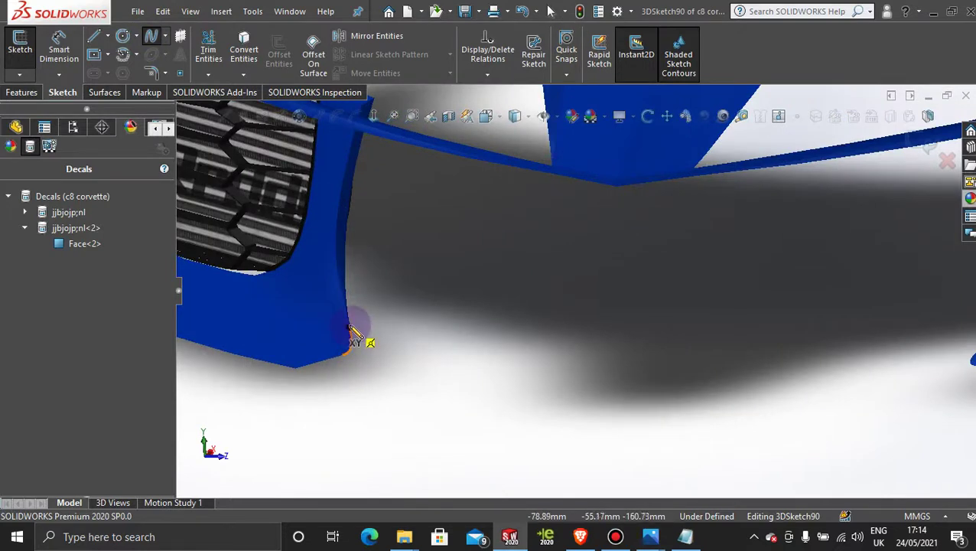
Begin a spline at the bumper's lower corner.
{"action": "left_click", "coordinate": [350, 328]}
{"action": "left_click", "coordinate": [342, 356]}
{"action": "mouse_move", "coordinate": [646, 539]}
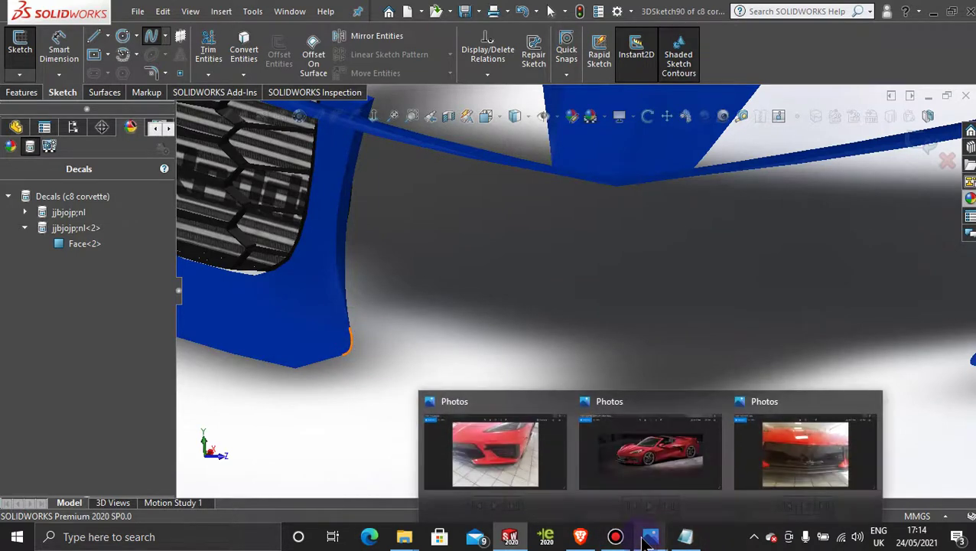
{"action": "mouse_move", "coordinate": [719, 478]}
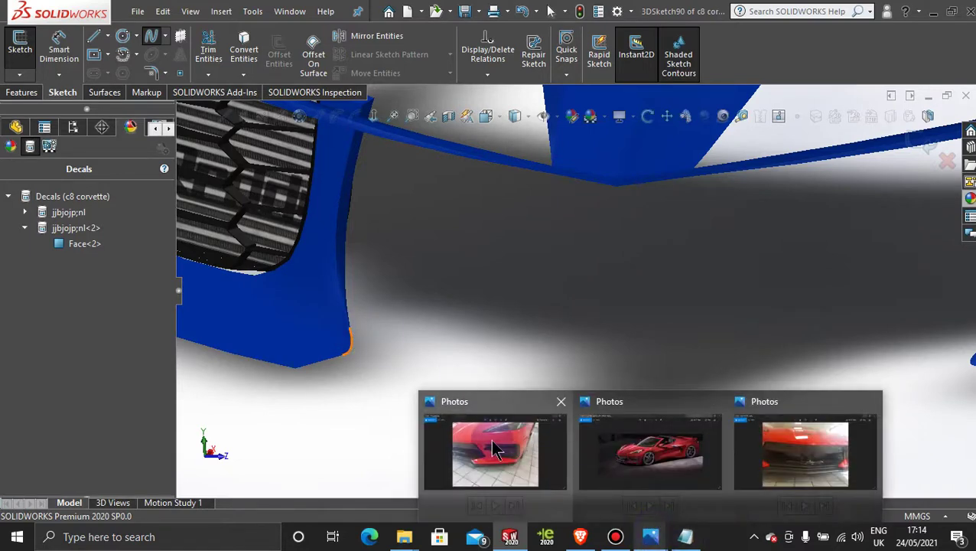
{"action": "mouse_move", "coordinate": [492, 437]}
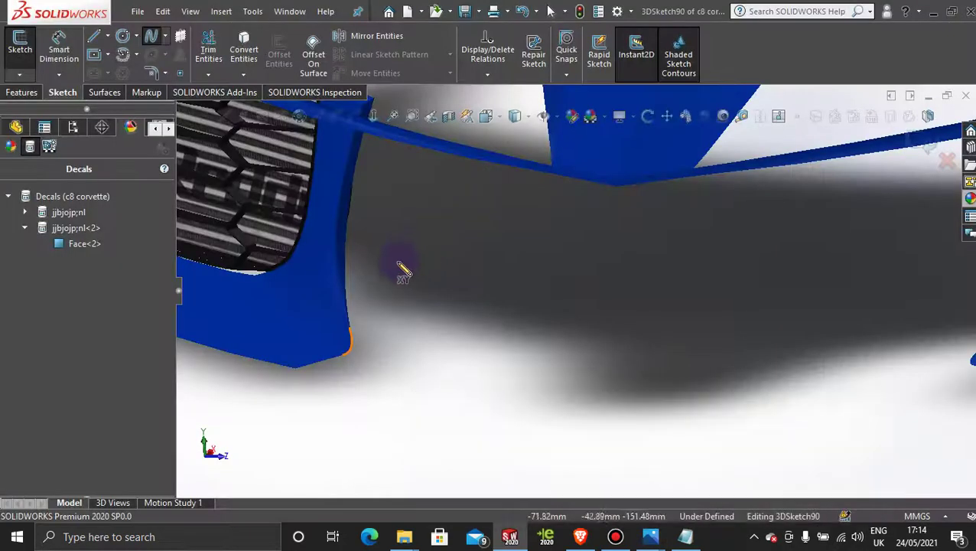
Draw a straight spline from the left lower bumper corner to the right one.
{"action": "left_click", "coordinate": [346, 359]}
{"action": "middle_click_drag", "start_coordinate": [544, 375], "coordinate": [763, 403]}
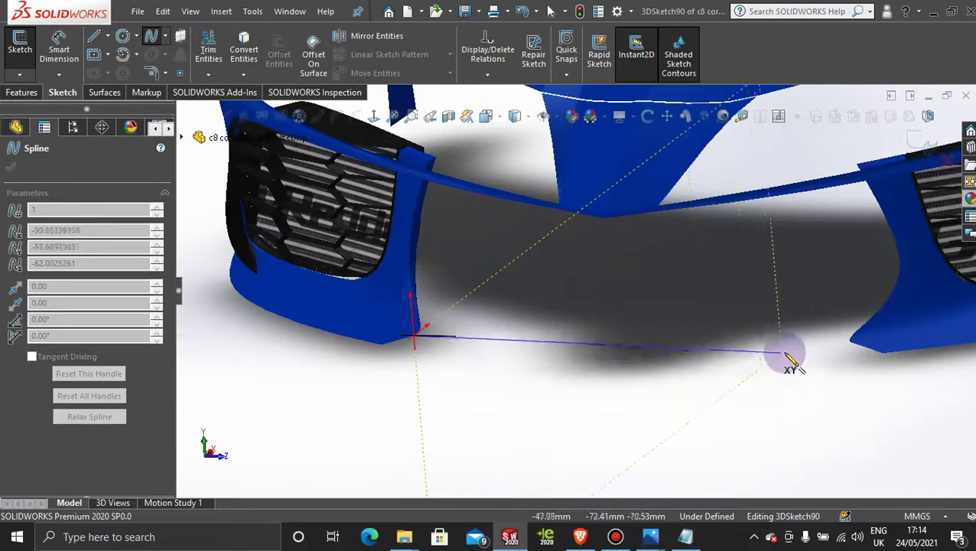
{"action": "scroll", "coordinate": [872, 341], "scroll_direction": "down", "scroll_amount": 5}
{"action": "scroll", "coordinate": [856, 331], "scroll_direction": "down", "scroll_amount": 2}
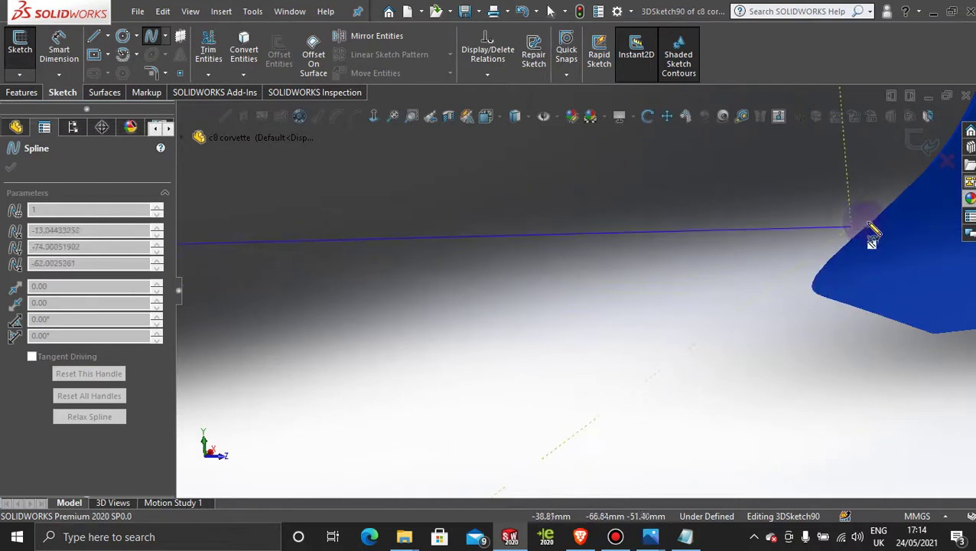
{"action": "left_click", "coordinate": [822, 296]}
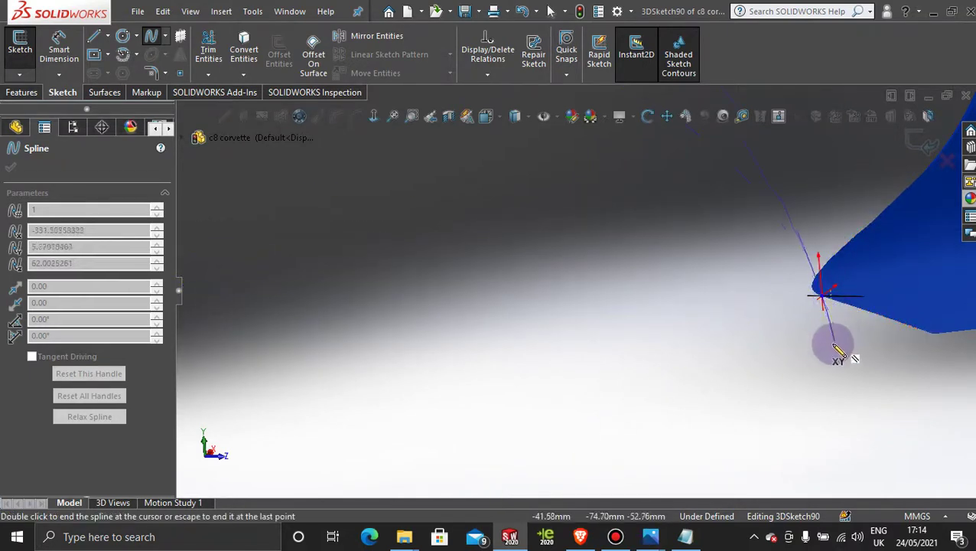
{"action": "double_click", "coordinate": [836, 352]}
{"action": "scroll", "coordinate": [617, 357], "scroll_direction": "up", "scroll_amount": 5}
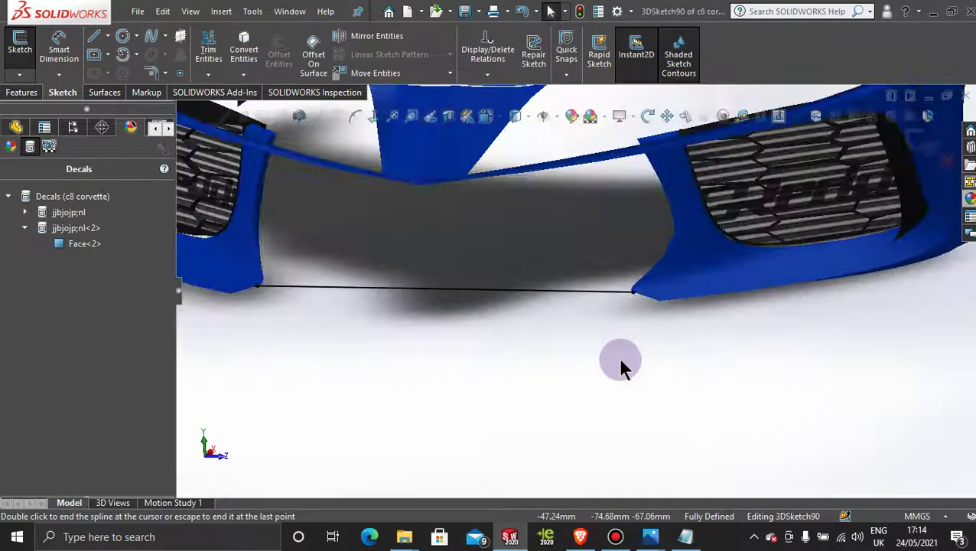
{"action": "key", "text": "space"}
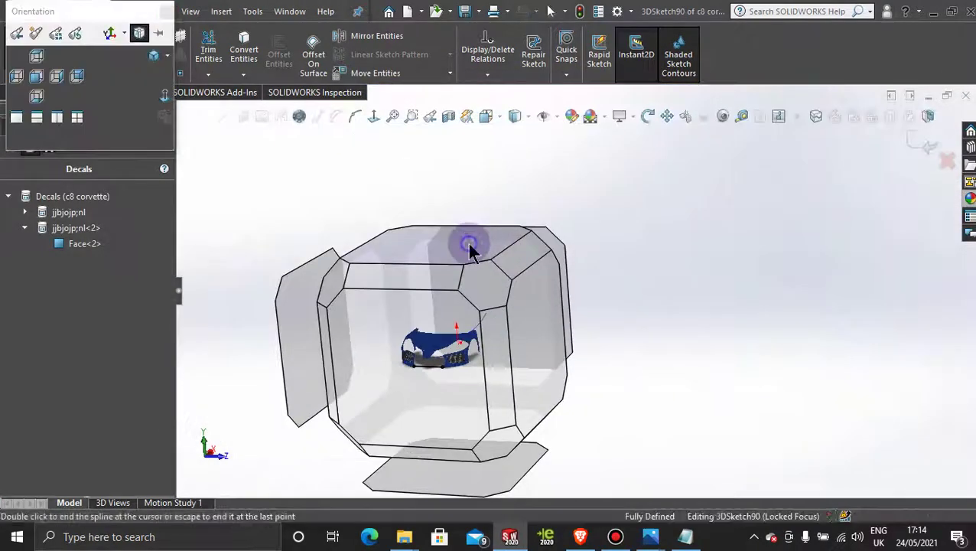
From the Top view, insert a spline point near the middle of the bumper spline.
{"action": "left_click", "coordinate": [469, 242]}
{"action": "scroll", "coordinate": [588, 394], "scroll_direction": "down", "scroll_amount": 6}
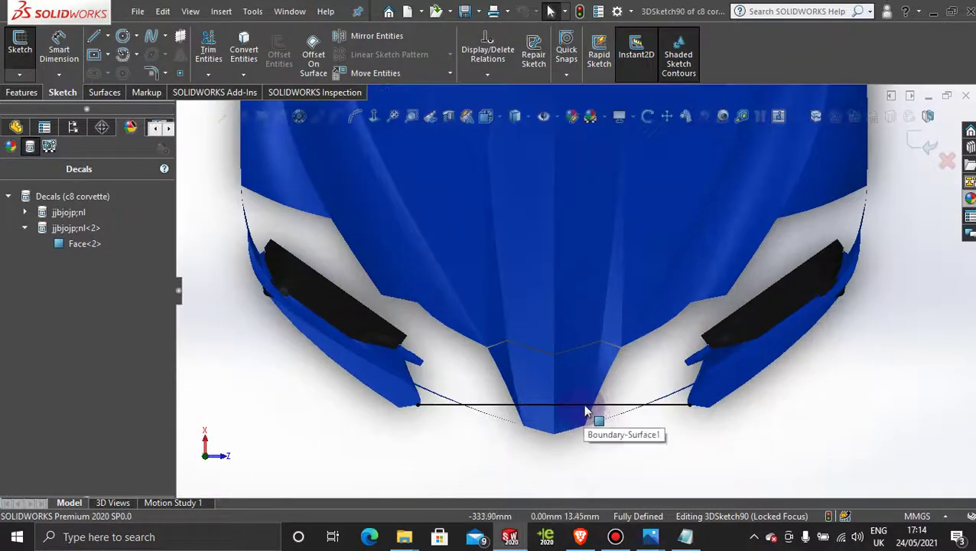
{"action": "left_click", "coordinate": [356, 119]}
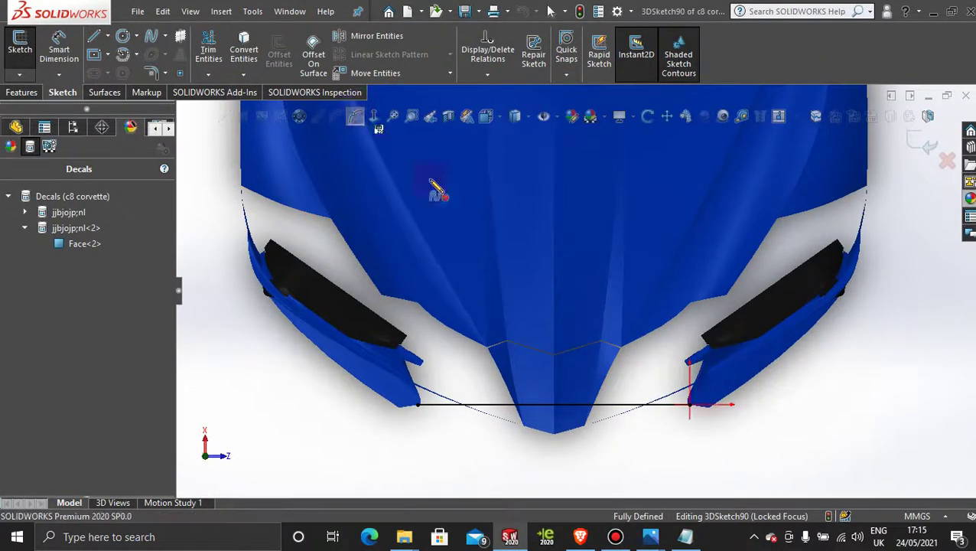
{"action": "left_click", "coordinate": [554, 404]}
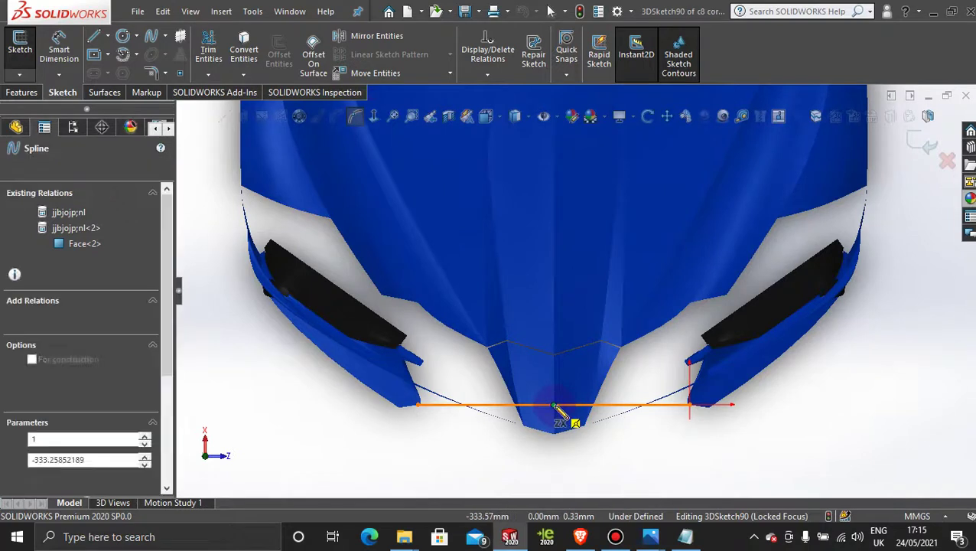
{"action": "key", "text": "Escape"}
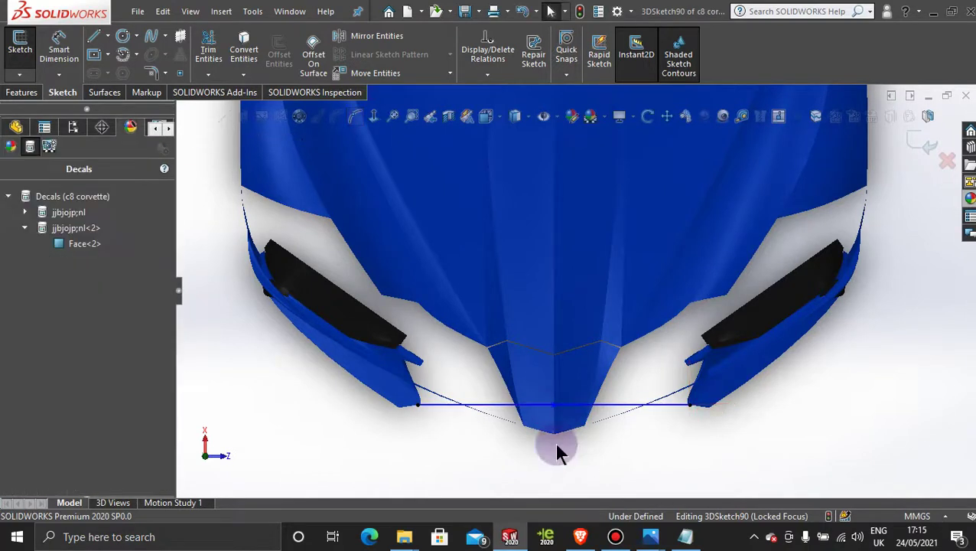
{"action": "left_click", "coordinate": [608, 411]}
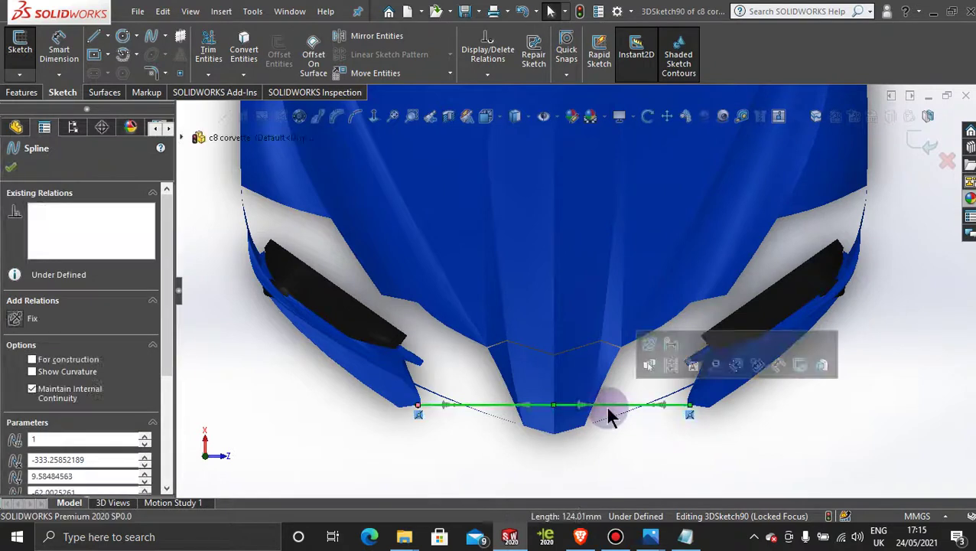
Show the spline's control polygon and pull its middle point down to curve it.
{"action": "left_click", "coordinate": [337, 119]}
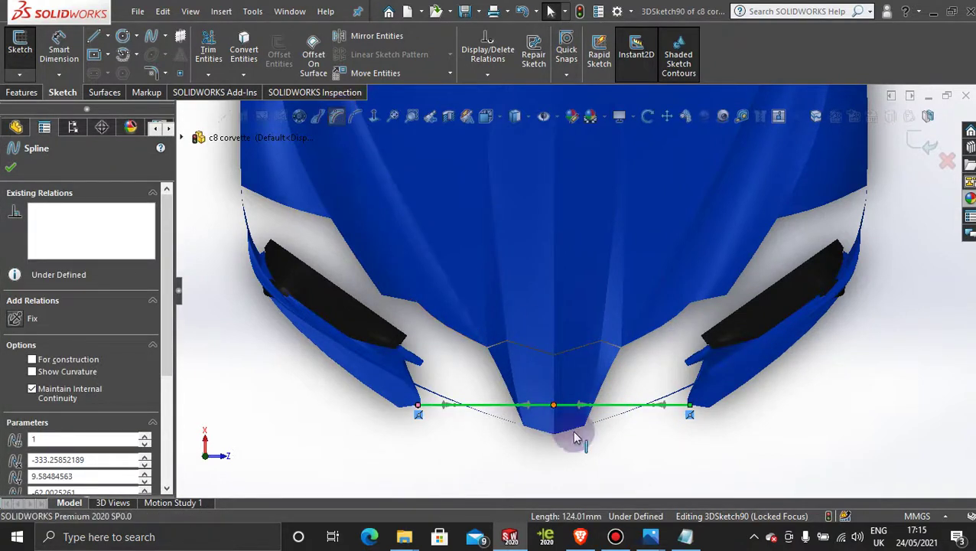
{"action": "left_click_drag", "start_coordinate": [556, 411], "coordinate": [557, 431]}
{"action": "left_click", "coordinate": [569, 473]}
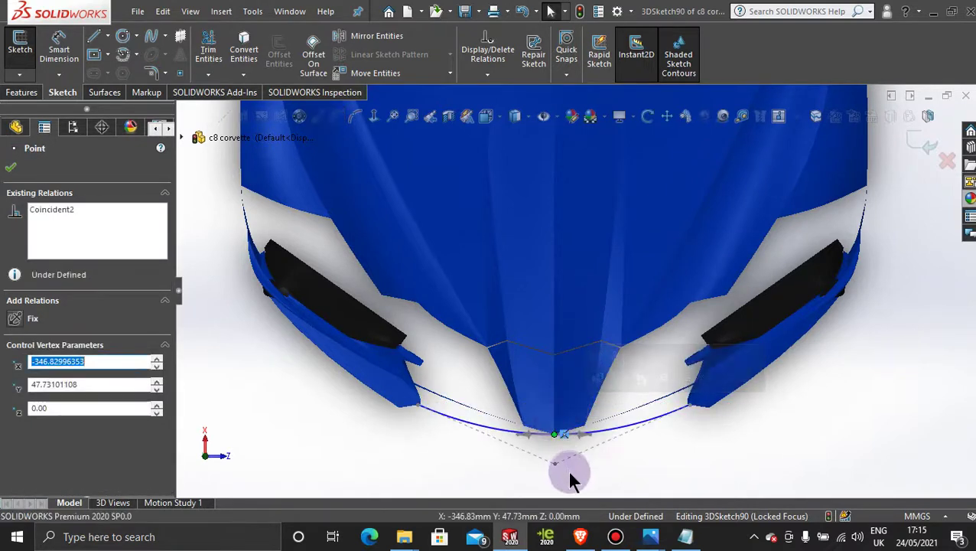
{"action": "left_click", "coordinate": [555, 464]}
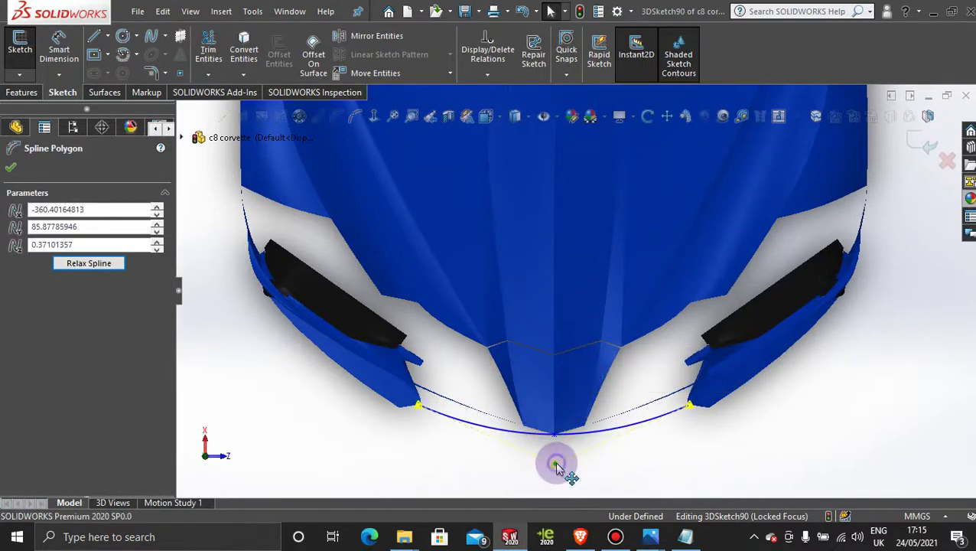
{"action": "left_click", "coordinate": [581, 438]}
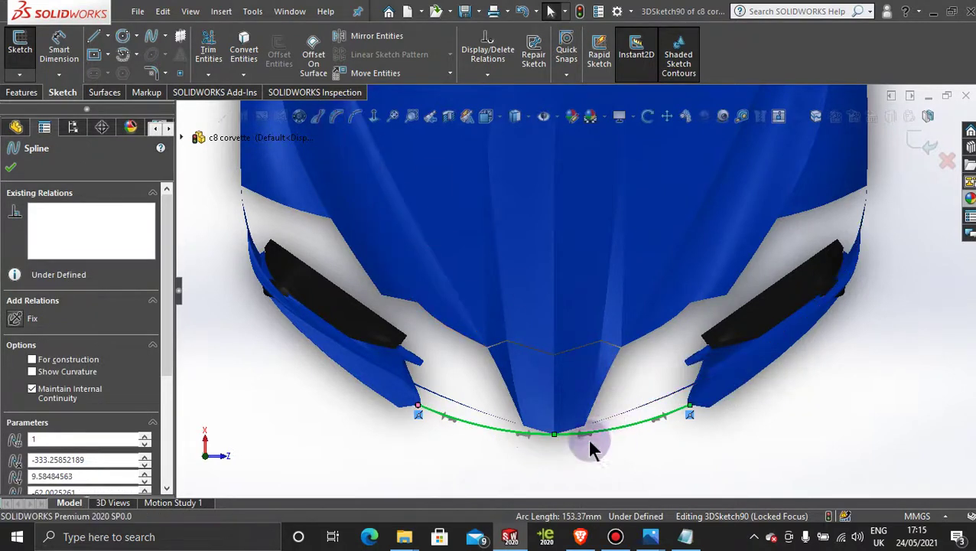
{"action": "left_click", "coordinate": [338, 116]}
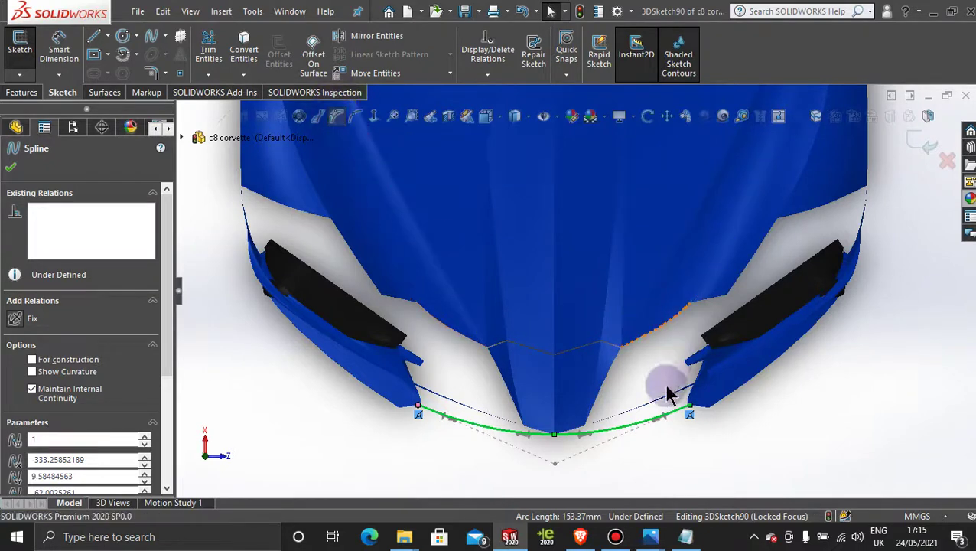
{"action": "left_click", "coordinate": [555, 464]}
{"action": "left_click", "coordinate": [555, 467]}
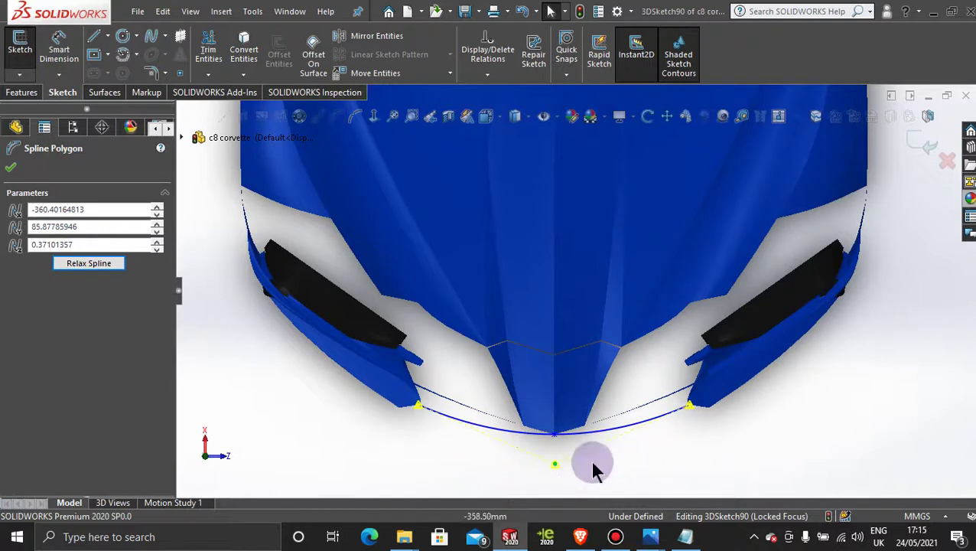
{"action": "left_click", "coordinate": [555, 484]}
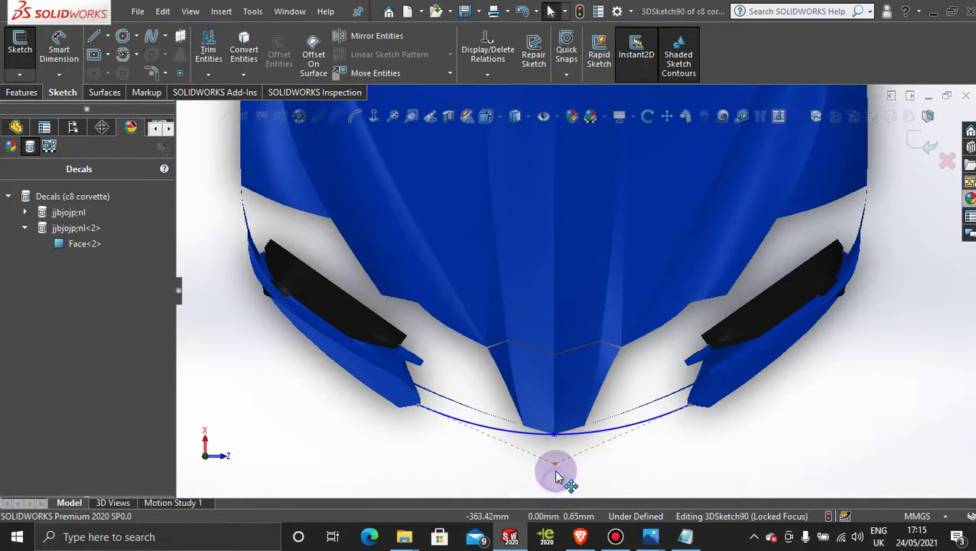
{"action": "left_click", "coordinate": [602, 437]}
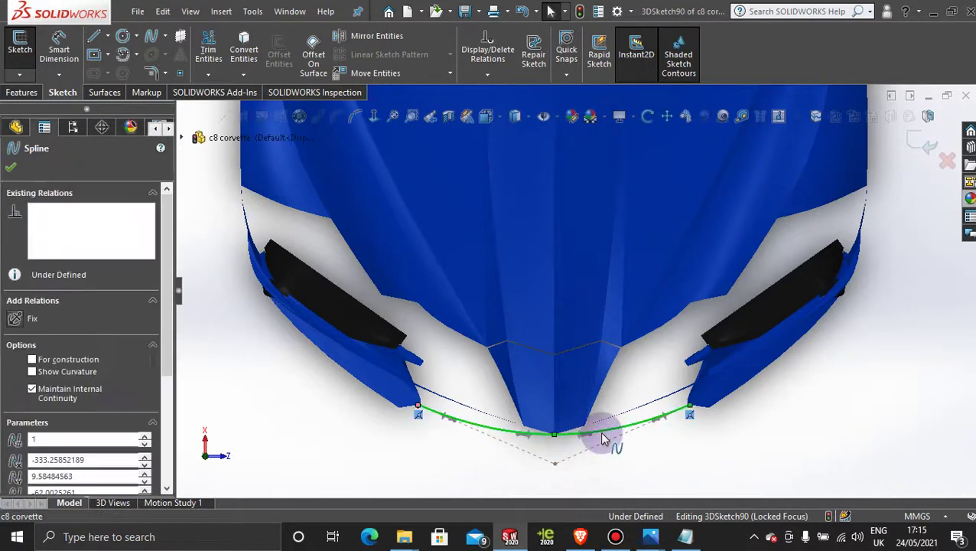
{"action": "left_click", "coordinate": [556, 464]}
{"action": "left_click", "coordinate": [690, 408]}
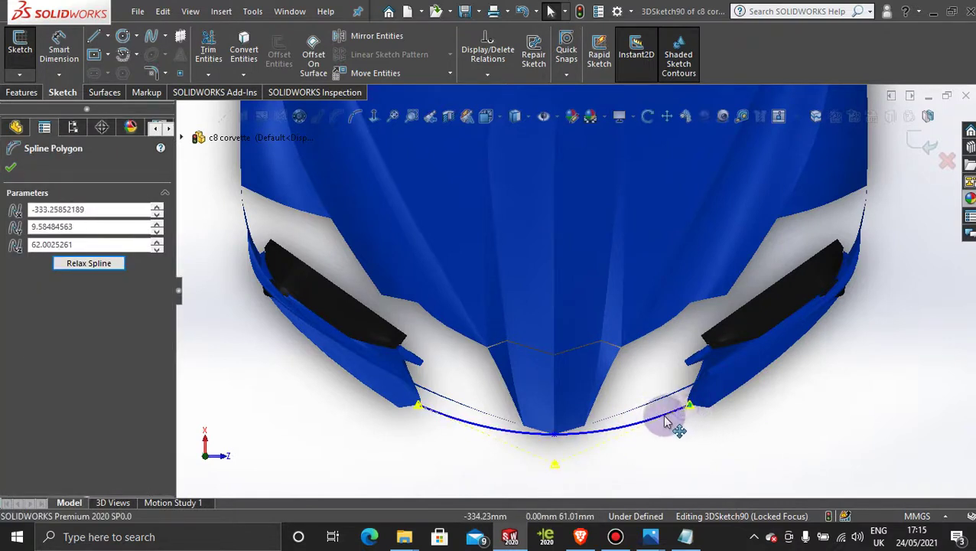
Delete the middle point's Coincident2 relation and drag the point lower under the nose.
{"action": "left_click", "coordinate": [558, 440]}
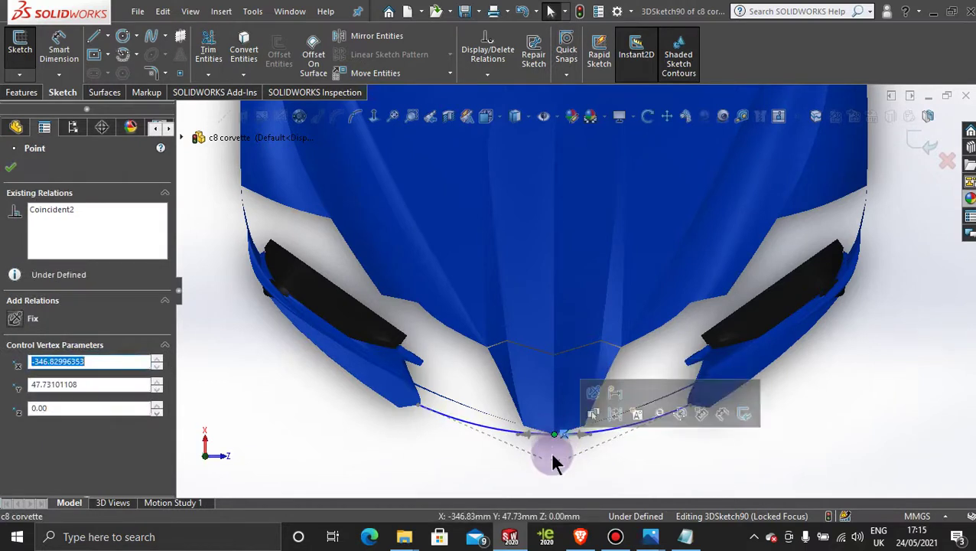
{"action": "right_click", "coordinate": [558, 439]}
{"action": "left_click", "coordinate": [104, 220]}
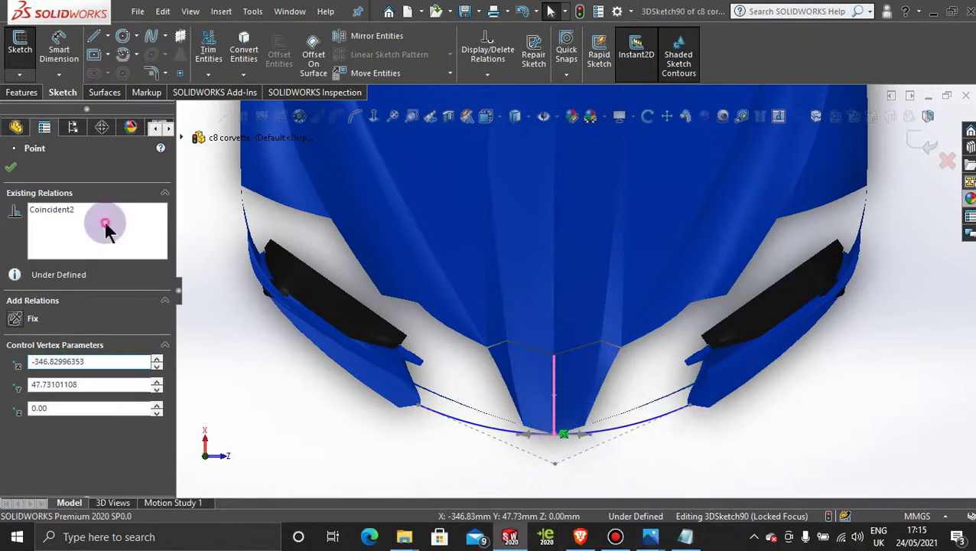
{"action": "right_click", "coordinate": [107, 220]}
{"action": "left_click", "coordinate": [163, 231]}
{"action": "left_click_drag", "start_coordinate": [546, 447], "coordinate": [587, 450]}
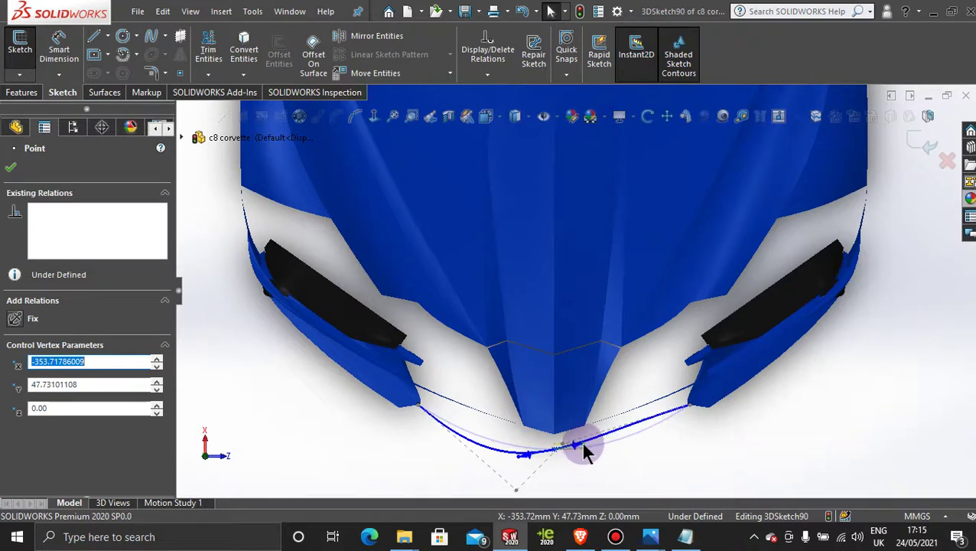
Drag a control polygon vertex down to deepen the spline's curve.
{"action": "left_click", "coordinate": [557, 447]}
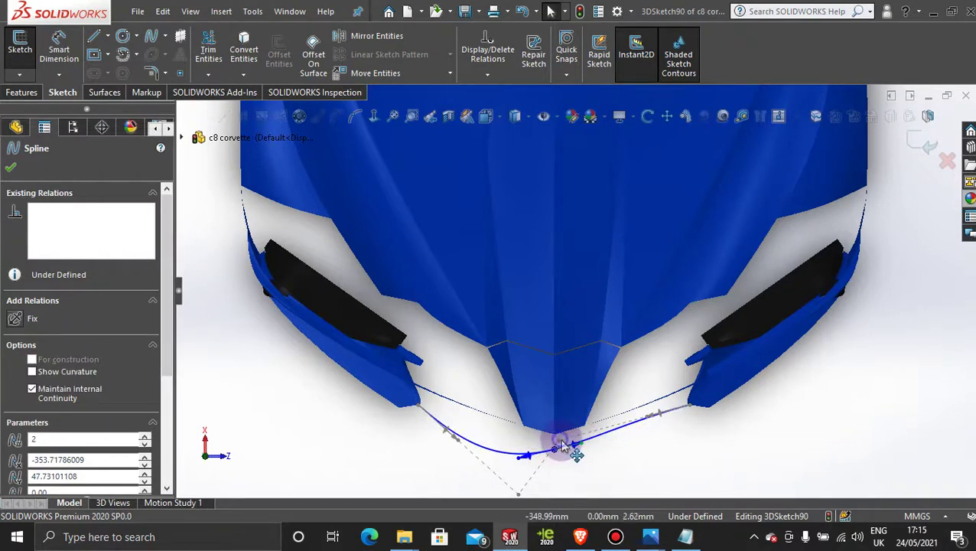
{"action": "left_click", "coordinate": [563, 446]}
{"action": "left_click_drag", "start_coordinate": [564, 446], "coordinate": [573, 507]}
{"action": "scroll", "coordinate": [600, 469], "scroll_direction": "up", "scroll_amount": 2}
{"action": "scroll", "coordinate": [566, 413], "scroll_direction": "down", "scroll_amount": 2}
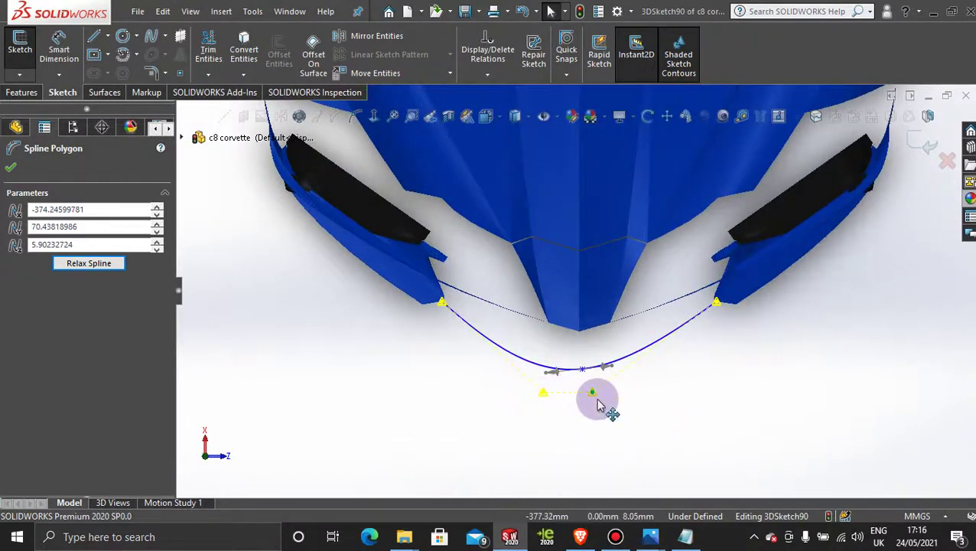
{"action": "mouse_move", "coordinate": [593, 396]}
{"action": "left_mouse_down"}
{"action": "mouse_move", "coordinate": [594, 409]}
{"action": "mouse_move", "coordinate": [535, 392]}
{"action": "mouse_move", "coordinate": [553, 397]}
{"action": "mouse_move", "coordinate": [485, 354]}
{"action": "mouse_move", "coordinate": [608, 416]}
{"action": "mouse_move", "coordinate": [590, 403]}
{"action": "mouse_move", "coordinate": [624, 383]}
{"action": "mouse_move", "coordinate": [584, 392]}
{"action": "left_mouse_up"}
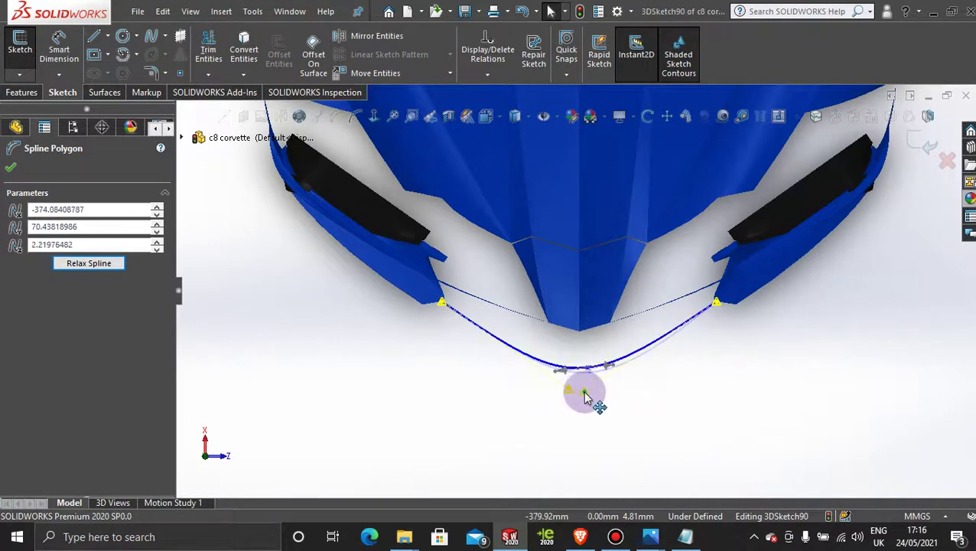
Shape the spline into a smoother U via its points, left tangent and bottom vertex.
{"action": "left_click", "coordinate": [661, 342]}
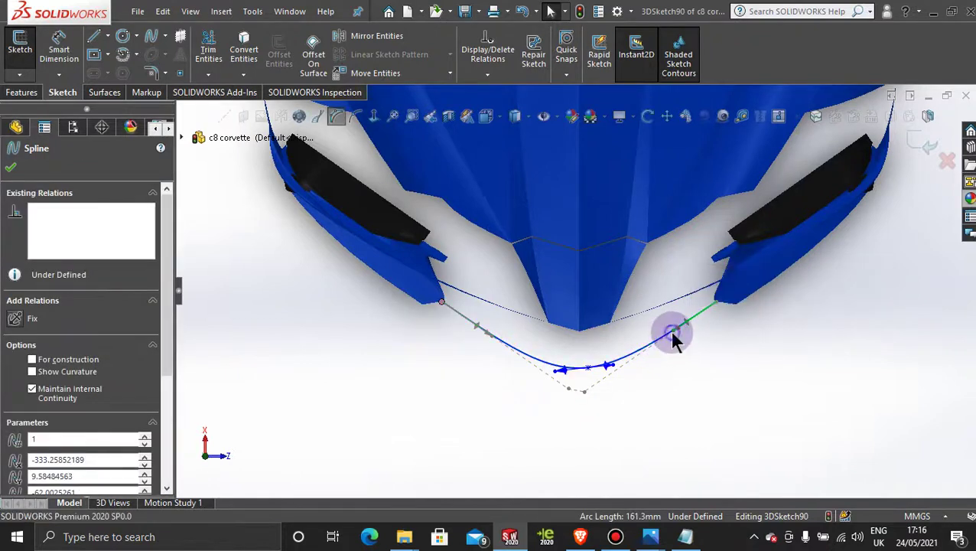
{"action": "left_click_drag", "start_coordinate": [670, 331], "coordinate": [703, 318]}
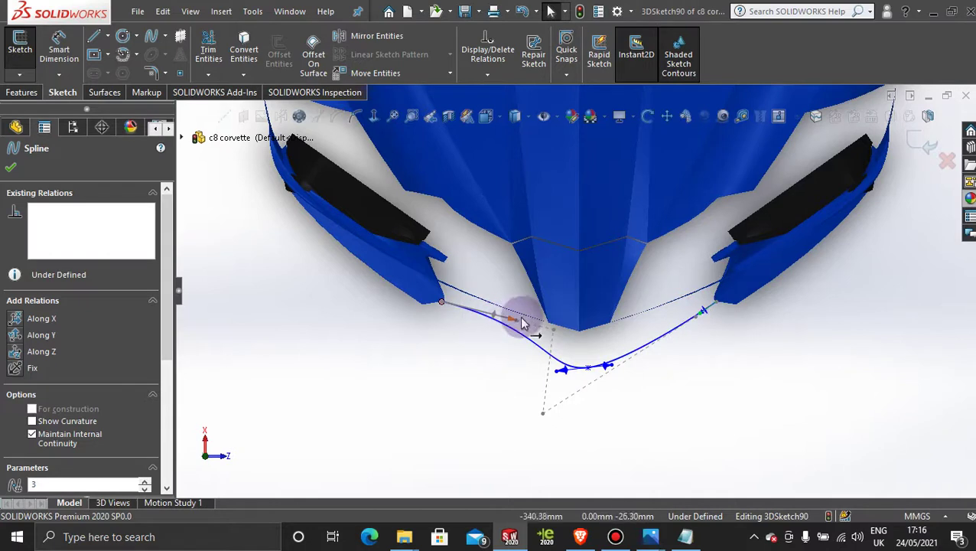
{"action": "left_click_drag", "start_coordinate": [518, 325], "coordinate": [469, 319]}
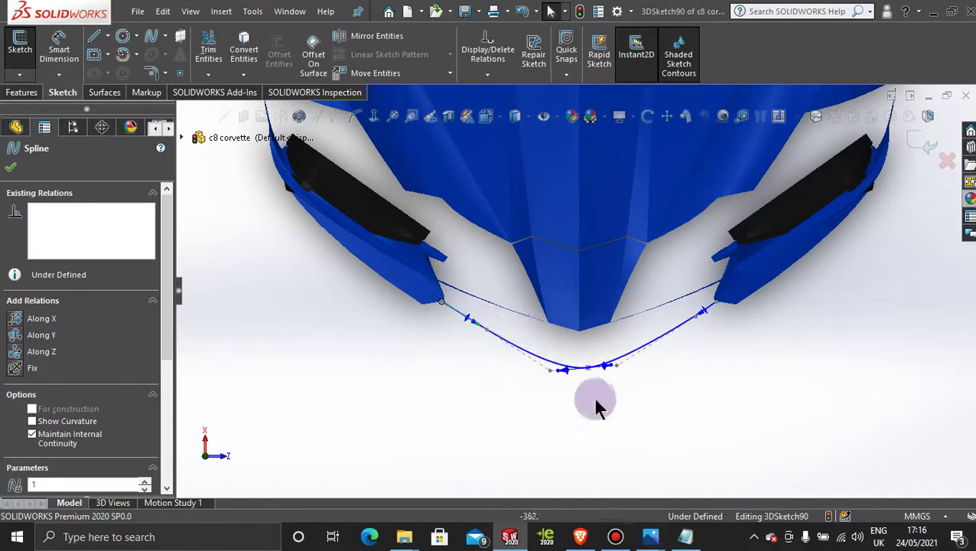
{"action": "left_click_drag", "start_coordinate": [618, 372], "coordinate": [610, 382]}
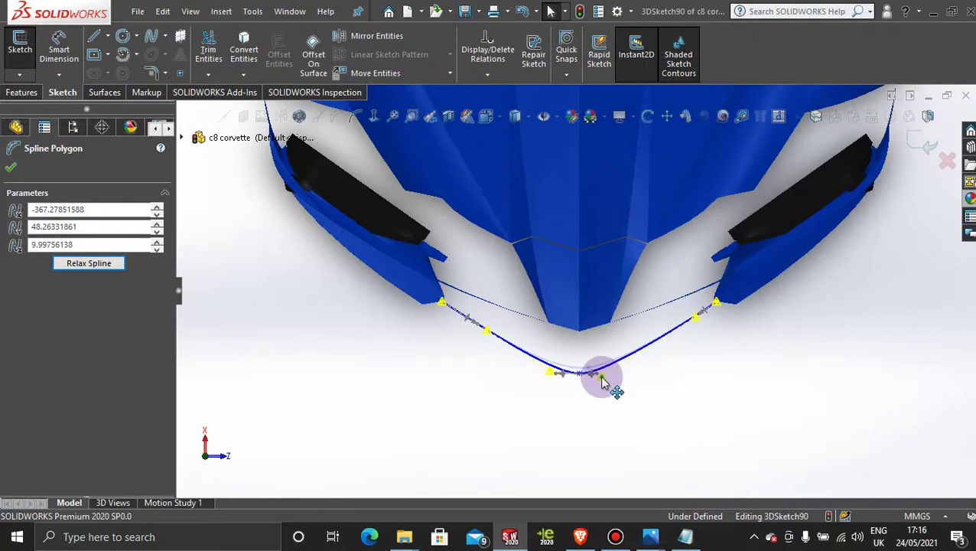
{"action": "scroll", "coordinate": [621, 398], "scroll_direction": "up", "scroll_amount": 3}
{"action": "scroll", "coordinate": [608, 352], "scroll_direction": "down", "scroll_amount": 5}
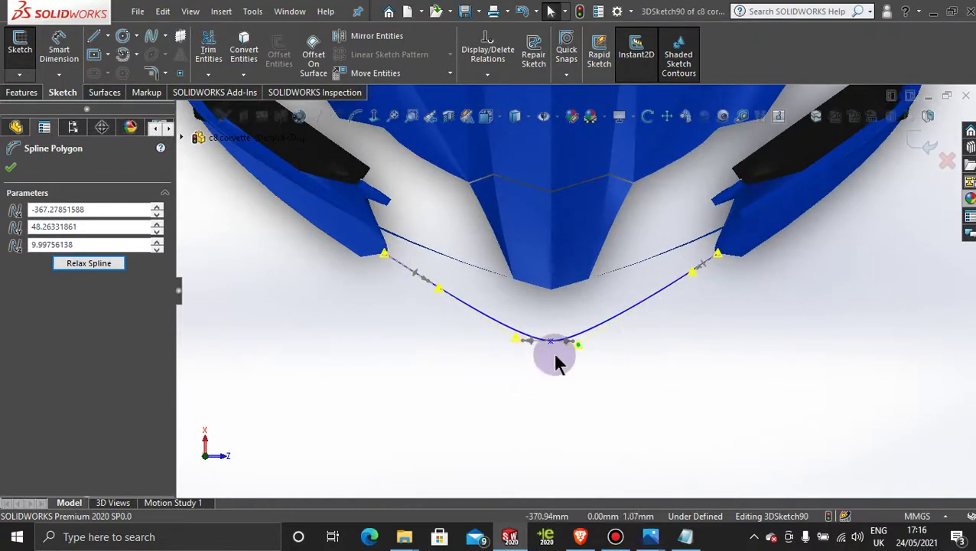
{"action": "left_click_drag", "start_coordinate": [554, 346], "coordinate": [559, 316]}
{"action": "left_click", "coordinate": [582, 311]}
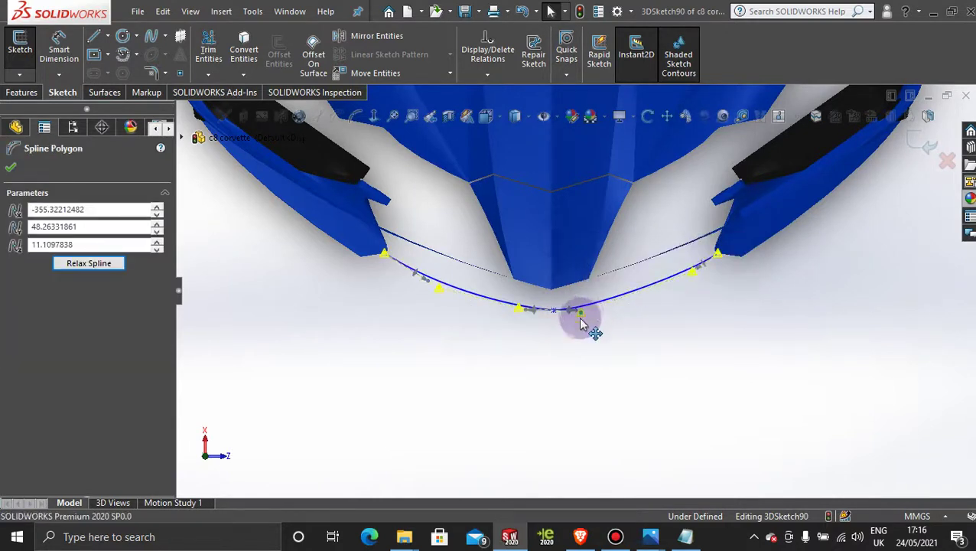
{"action": "mouse_move", "coordinate": [545, 322]}
{"action": "left_mouse_down"}
{"action": "mouse_move", "coordinate": [542, 344]}
{"action": "mouse_move", "coordinate": [539, 330]}
{"action": "left_mouse_up"}
{"action": "left_click", "coordinate": [74, 128]}
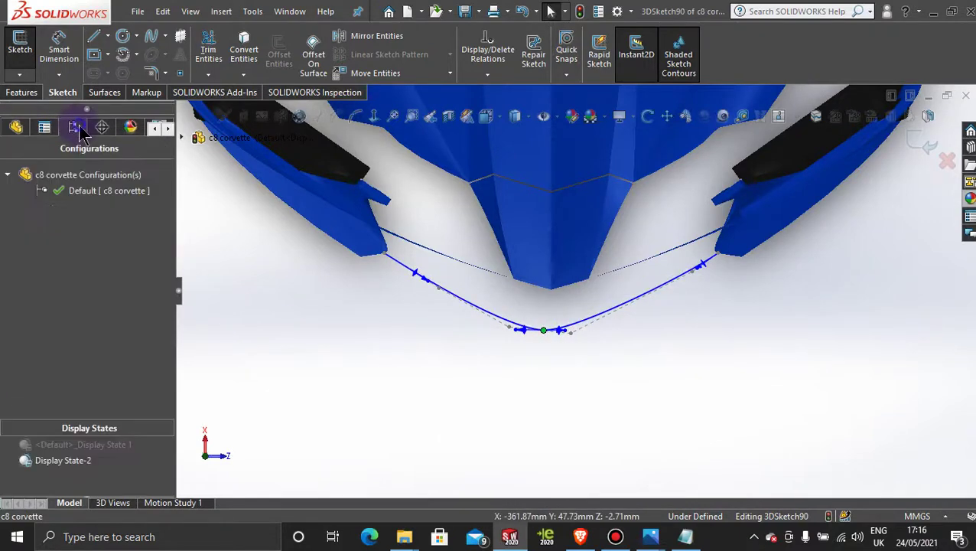
{"action": "left_click", "coordinate": [93, 445]}
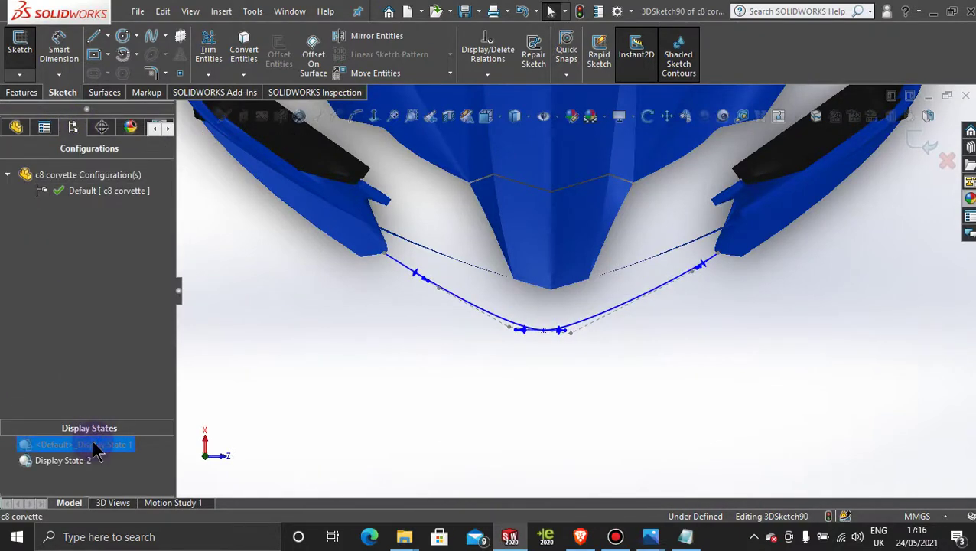
Switch to Display State 1 and raise the spline's bottom, left and right vertices.
{"action": "double_click", "coordinate": [93, 444]}
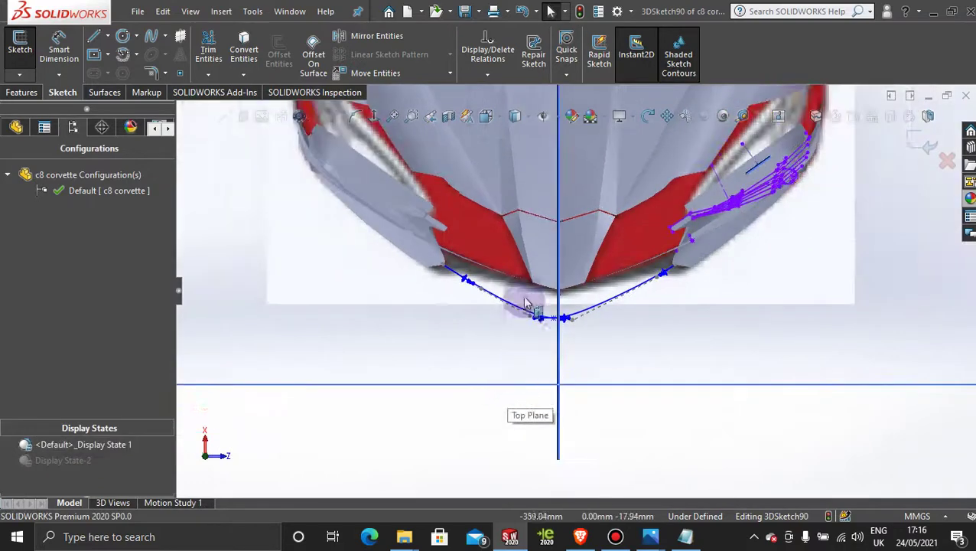
{"action": "scroll", "coordinate": [527, 303], "scroll_direction": "down", "scroll_amount": 3}
{"action": "left_click_drag", "start_coordinate": [604, 342], "coordinate": [610, 307]}
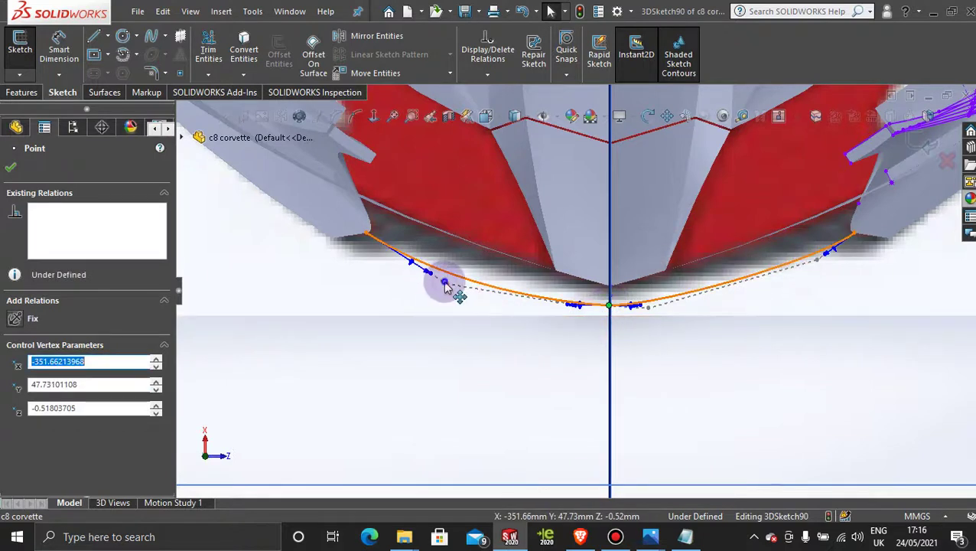
{"action": "left_click", "coordinate": [448, 286]}
{"action": "left_click_drag", "start_coordinate": [448, 287], "coordinate": [447, 272]}
{"action": "left_click_drag", "start_coordinate": [814, 268], "coordinate": [795, 260]}
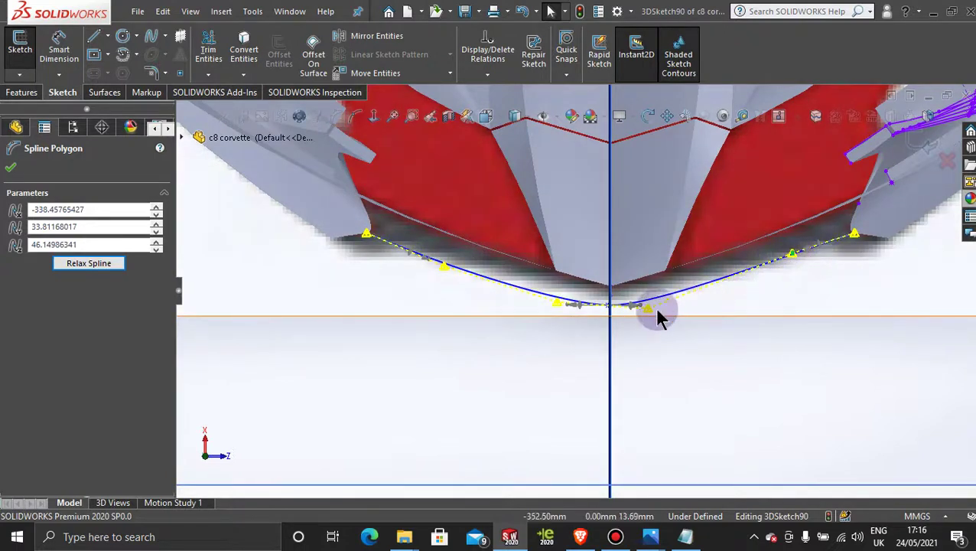
Move the spline's centre point onto the centreline, making it coincident.
{"action": "left_click", "coordinate": [609, 307]}
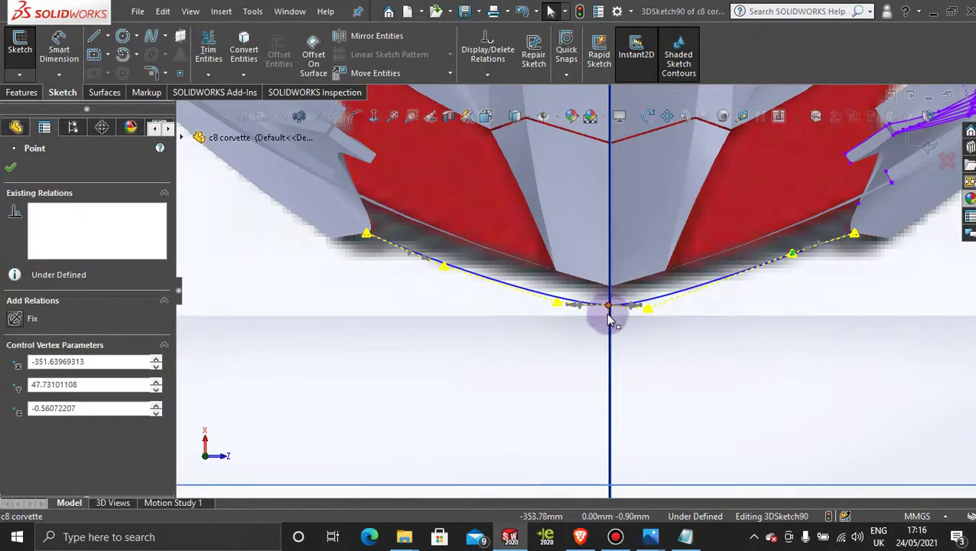
{"action": "mouse_move", "coordinate": [609, 320]}
{"action": "left_mouse_down"}
{"action": "mouse_move", "coordinate": [610, 329]}
{"action": "mouse_move", "coordinate": [610, 305]}
{"action": "left_mouse_up"}
{"action": "scroll", "coordinate": [605, 313], "scroll_direction": "down", "scroll_amount": 3}
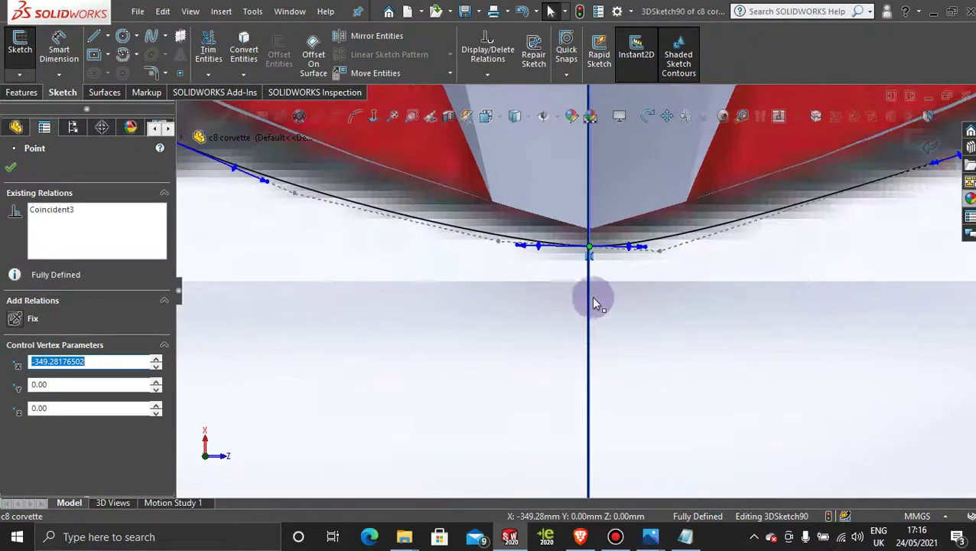
{"action": "middle_click_drag", "start_coordinate": [532, 251], "coordinate": [535, 272]}
{"action": "scroll", "coordinate": [383, 240], "scroll_direction": "down", "scroll_amount": 3}
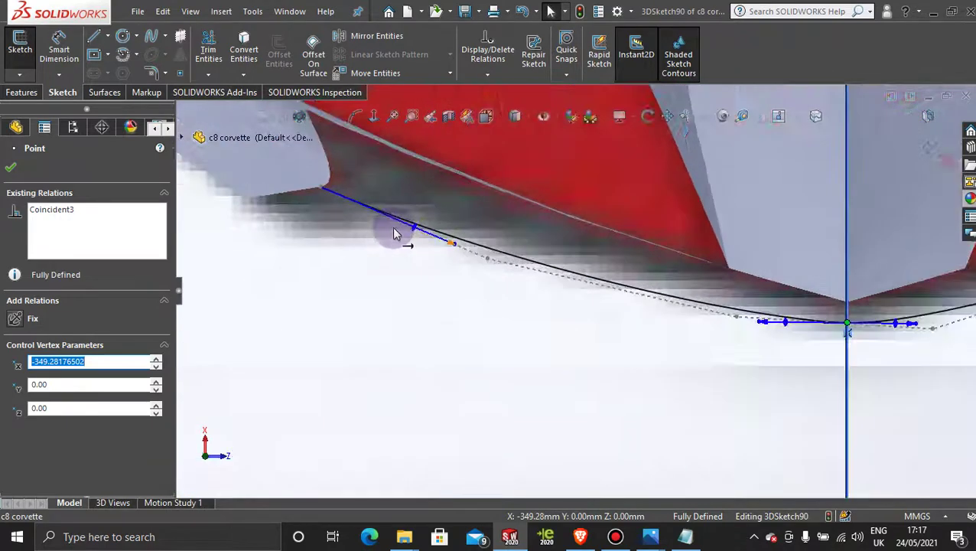
{"action": "left_click", "coordinate": [461, 245]}
{"action": "left_click", "coordinate": [459, 242]}
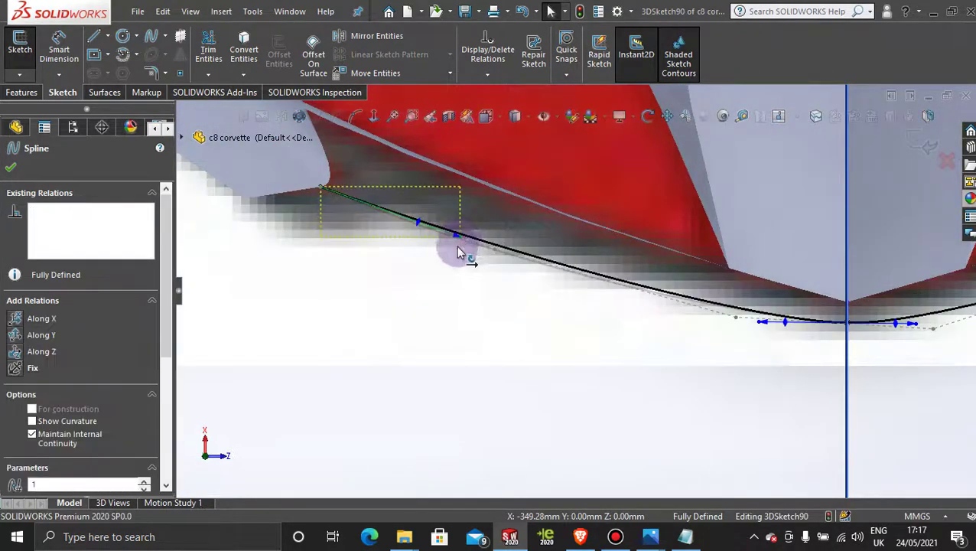
{"action": "scroll", "coordinate": [645, 349], "scroll_direction": "up", "scroll_amount": 3}
{"action": "key", "text": "Left"}
{"action": "key", "text": "Left"}
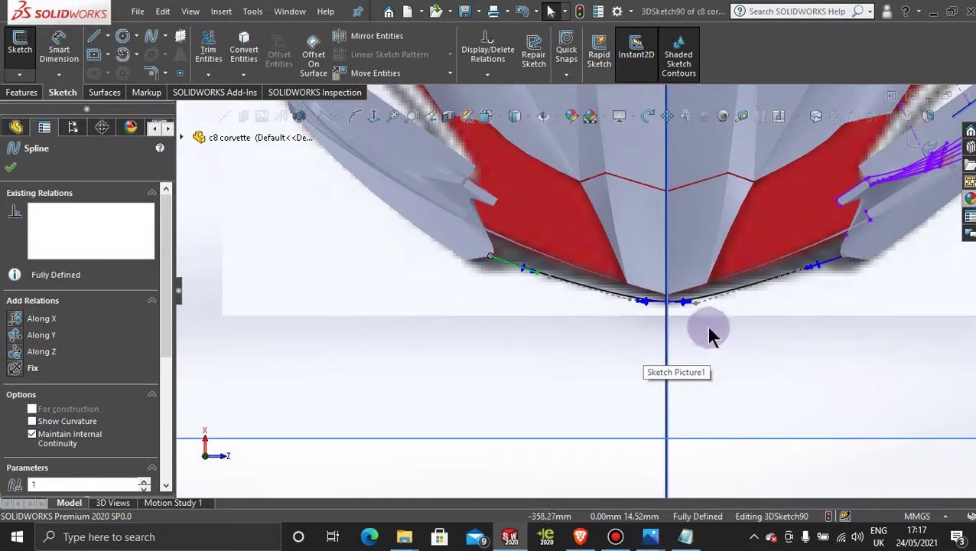
{"action": "scroll", "coordinate": [647, 315], "scroll_direction": "down", "scroll_amount": 3}
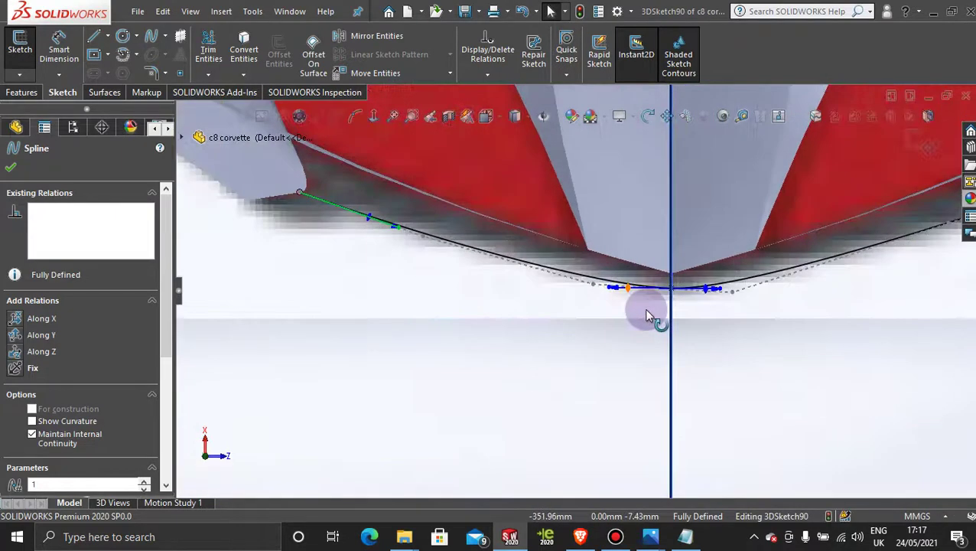
Pull the curve's bottom vertices so the spline hugs the body's lower edge.
{"action": "left_click", "coordinate": [673, 309]}
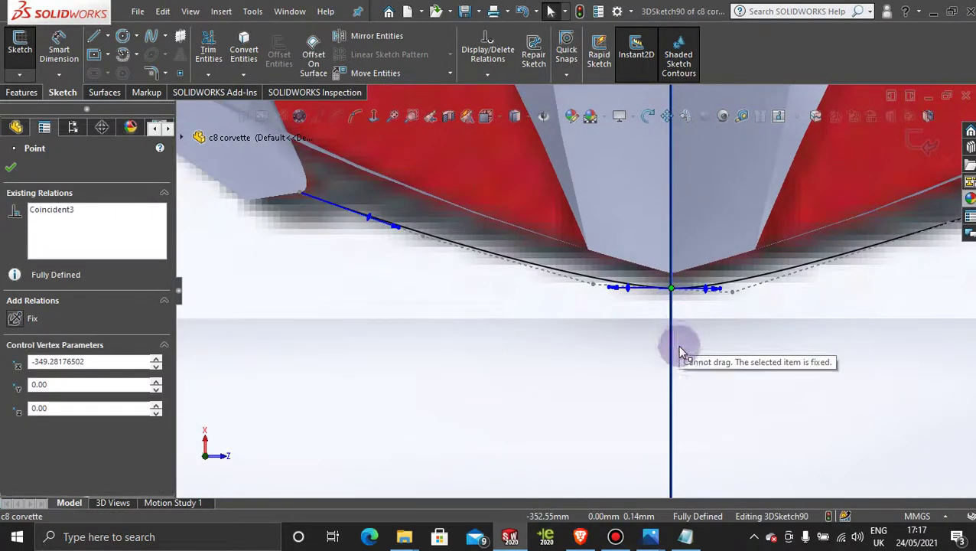
{"action": "left_click_drag", "start_coordinate": [610, 291], "coordinate": [654, 297]}
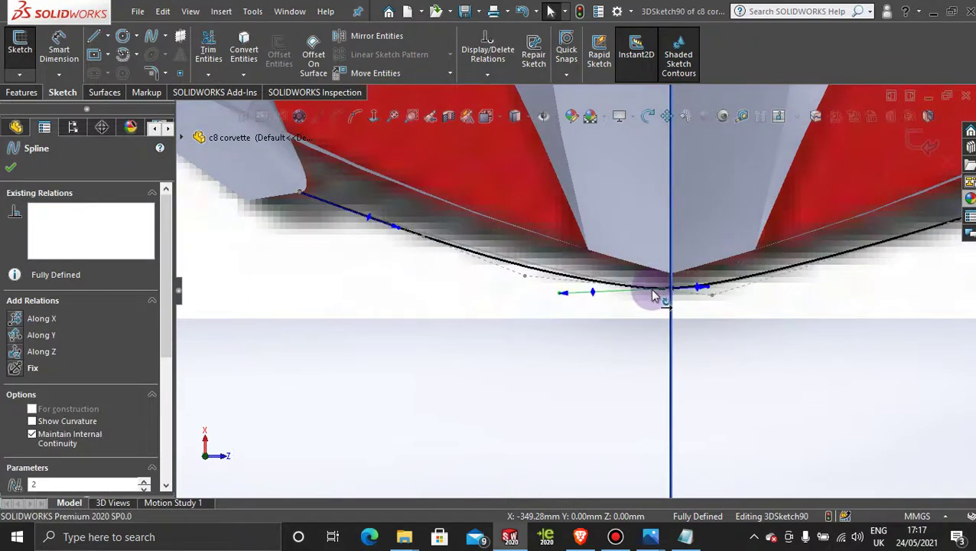
{"action": "left_click", "coordinate": [525, 276]}
{"action": "left_click_drag", "start_coordinate": [524, 276], "coordinate": [634, 289]}
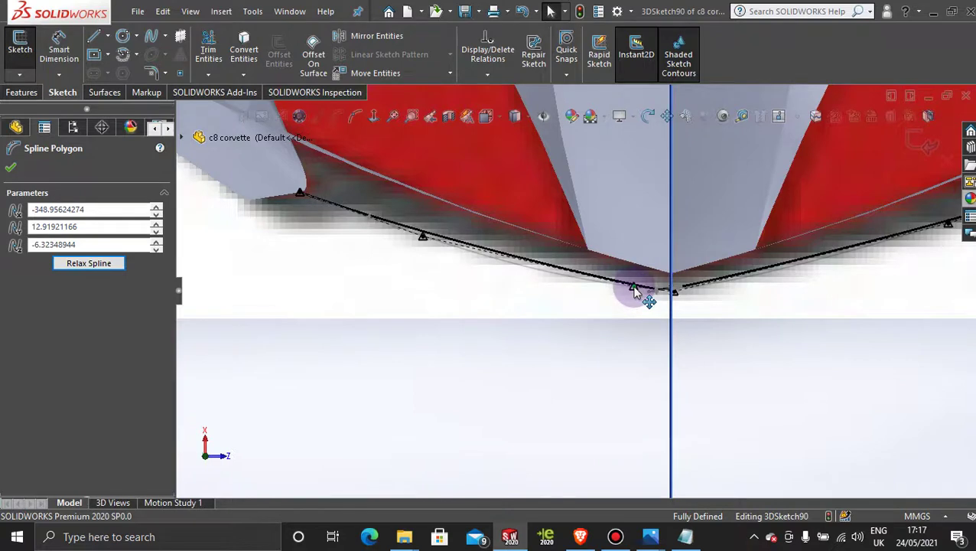
{"action": "left_click", "coordinate": [630, 367]}
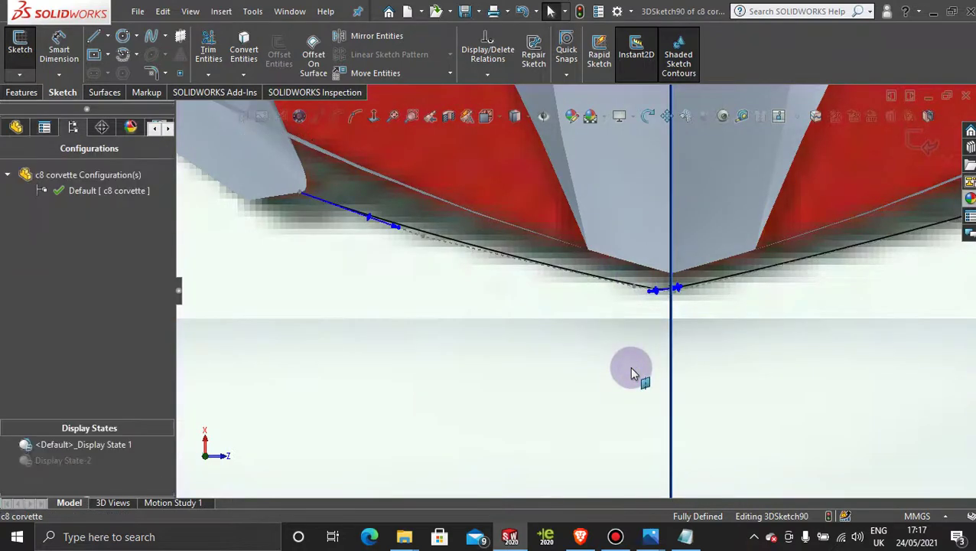
Delete the centre point's Coincident3 relation and shift the point to Z 1.47mm.
{"action": "scroll", "coordinate": [631, 372], "scroll_direction": "up", "scroll_amount": 3}
{"action": "scroll", "coordinate": [616, 283], "scroll_direction": "down", "scroll_amount": 5}
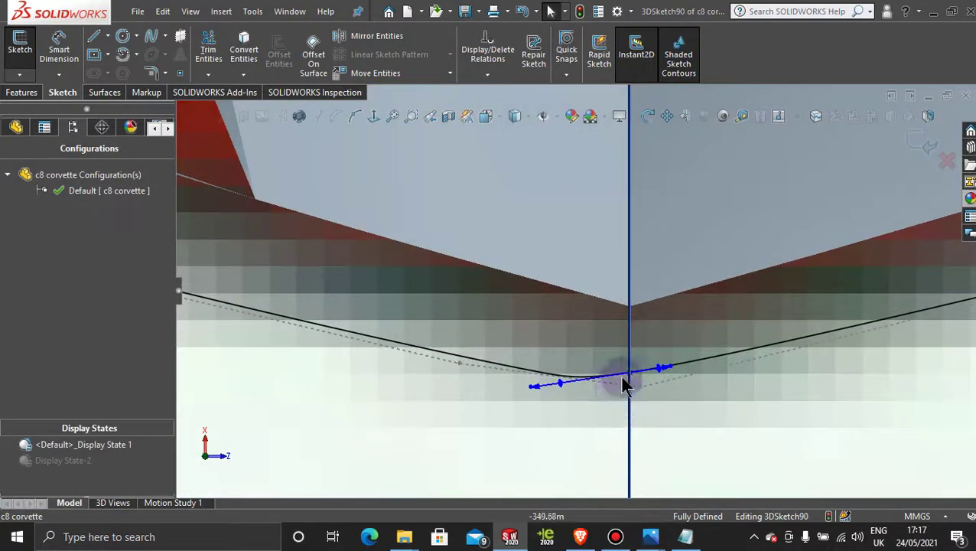
{"action": "left_click", "coordinate": [631, 372]}
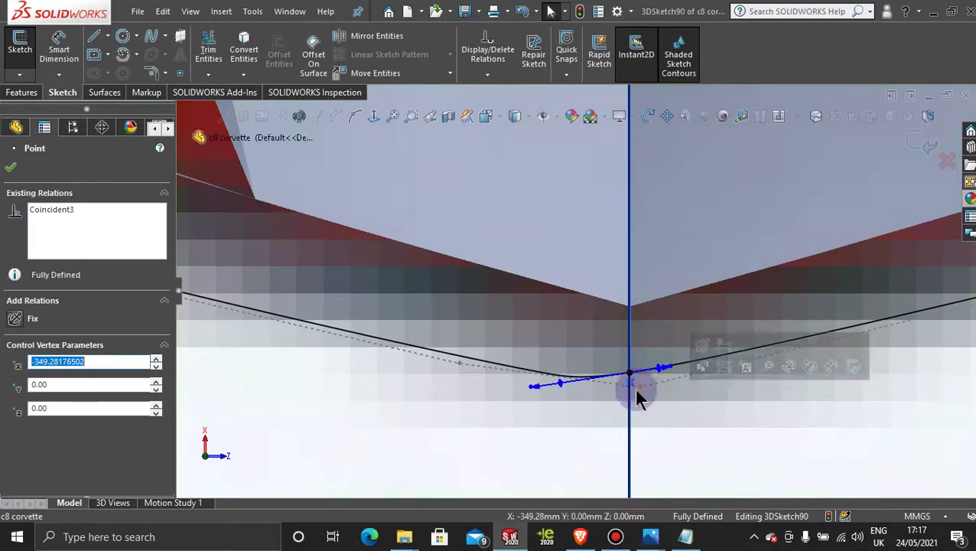
{"action": "right_click", "coordinate": [633, 386]}
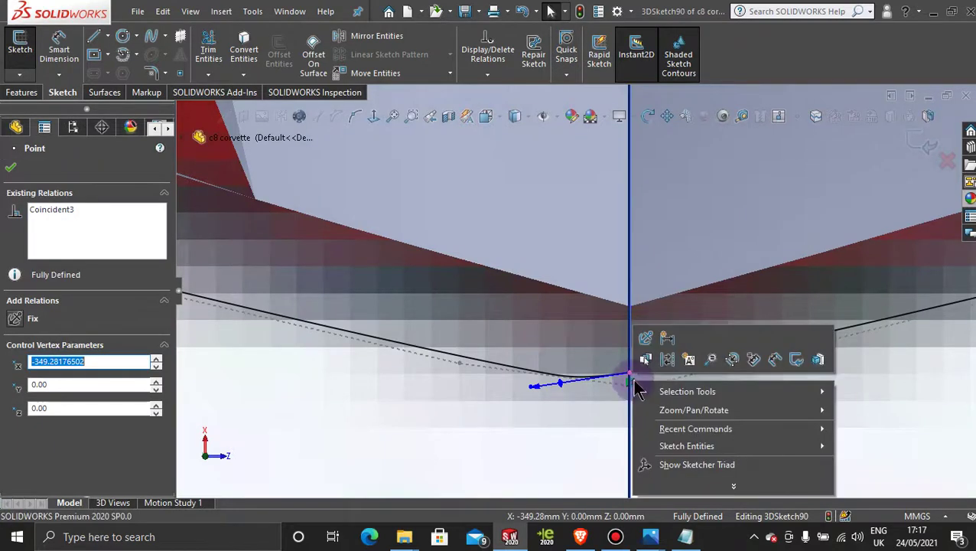
{"action": "right_click", "coordinate": [67, 212]}
{"action": "left_click", "coordinate": [109, 223]}
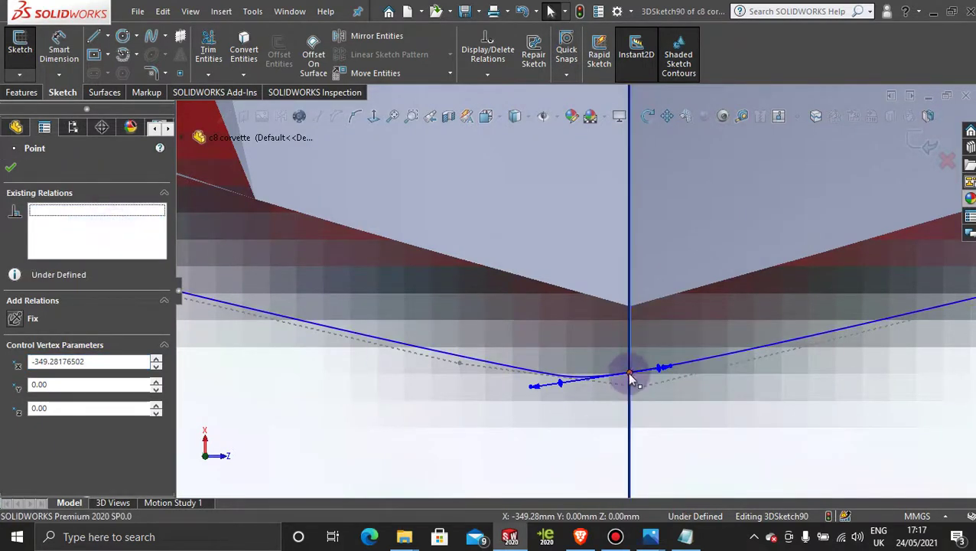
{"action": "left_click_drag", "start_coordinate": [629, 378], "coordinate": [671, 388]}
{"action": "middle_click_drag", "start_coordinate": [681, 440], "coordinate": [630, 385]}
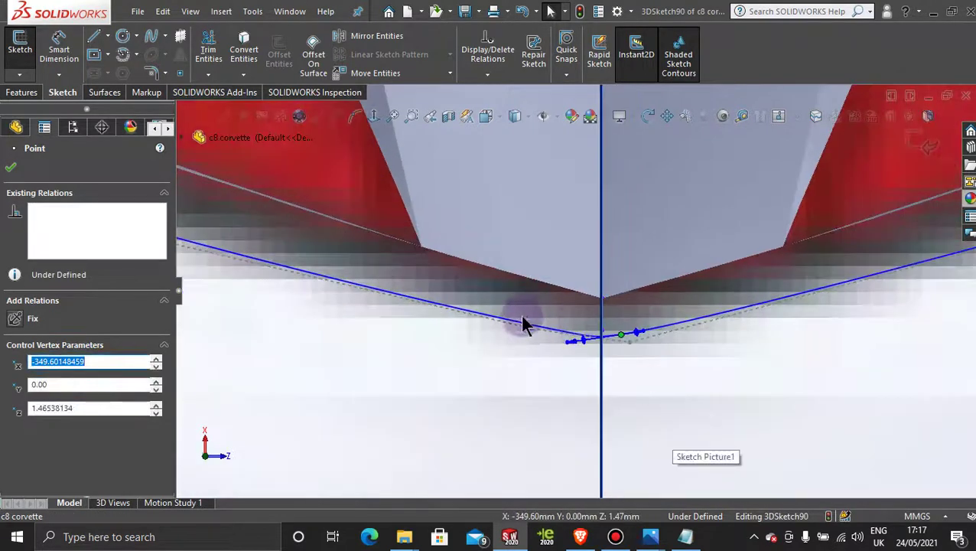
{"action": "scroll", "coordinate": [666, 406], "scroll_direction": "up", "scroll_amount": 5}
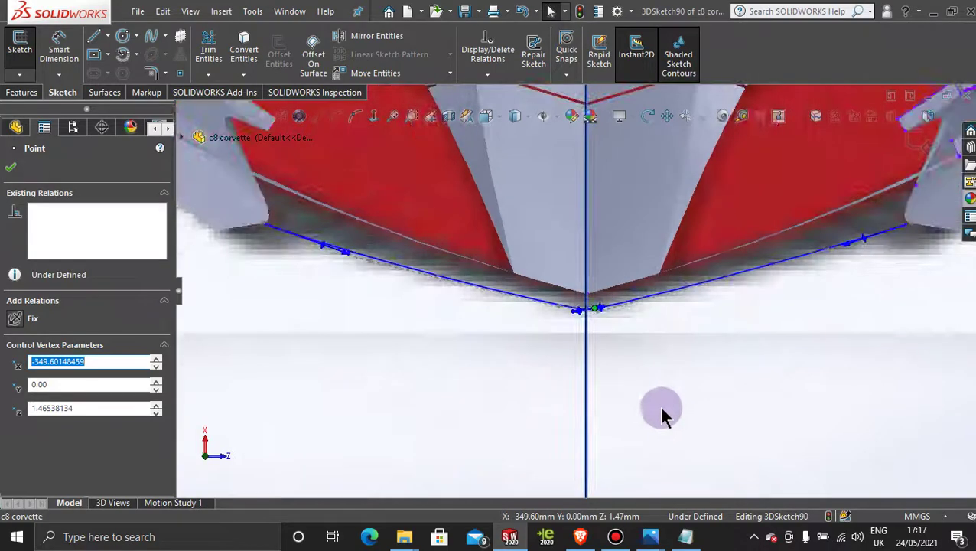
{"action": "scroll", "coordinate": [476, 353], "scroll_direction": "up", "scroll_amount": 2}
{"action": "middle_click_drag", "start_coordinate": [491, 370], "coordinate": [493, 413]}
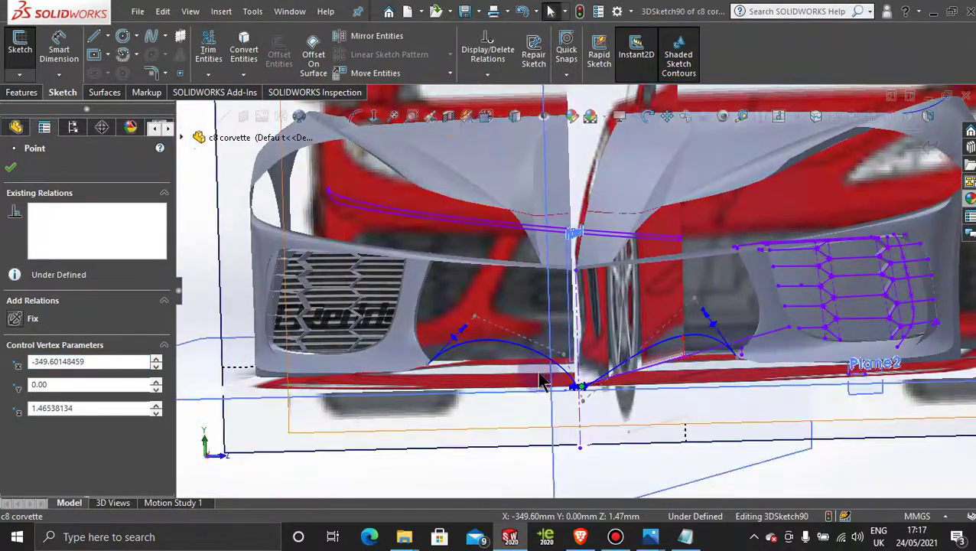
In the Left view, lower the left, centre and right control vertices to flatten the spline.
{"action": "key", "text": "space"}
{"action": "left_click", "coordinate": [451, 302]}
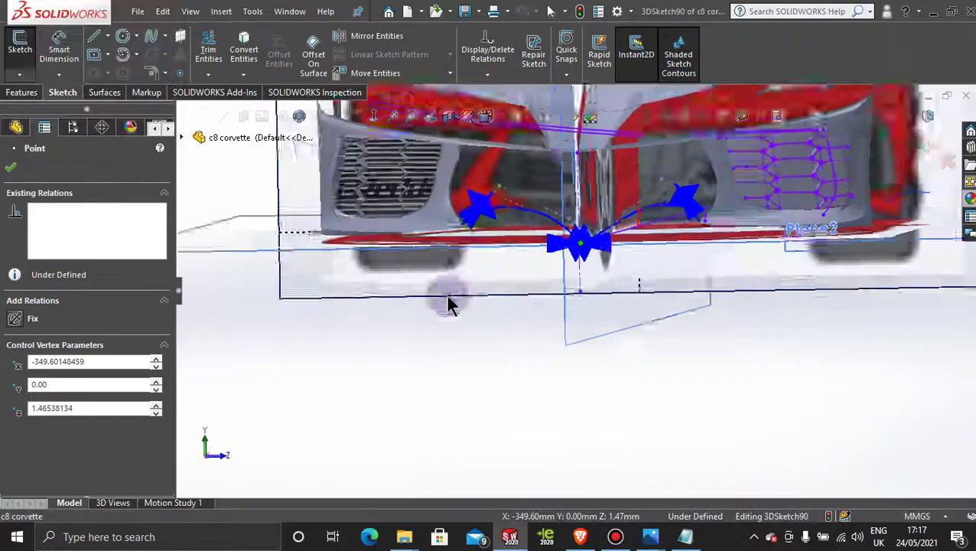
{"action": "scroll", "coordinate": [593, 358], "scroll_direction": "down", "scroll_amount": 6}
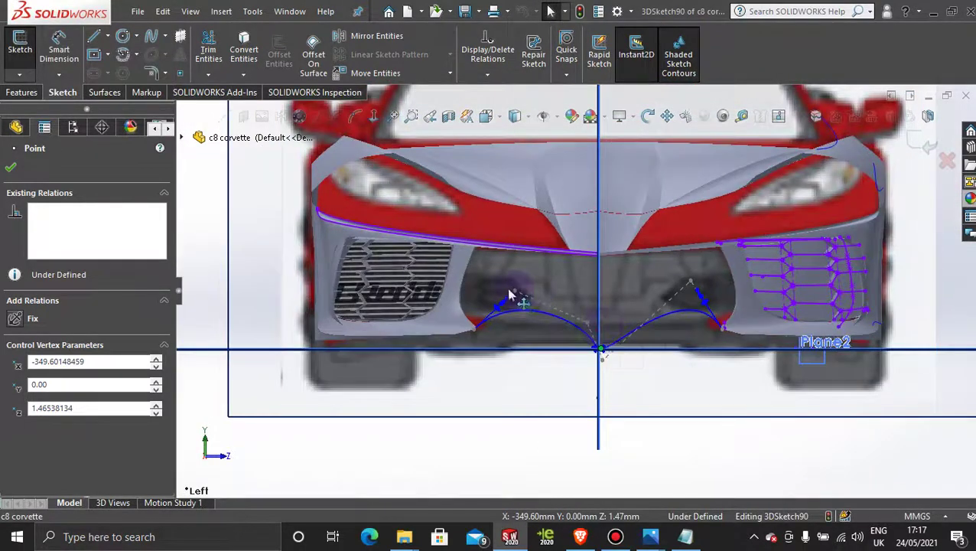
{"action": "left_click_drag", "start_coordinate": [515, 296], "coordinate": [519, 342]}
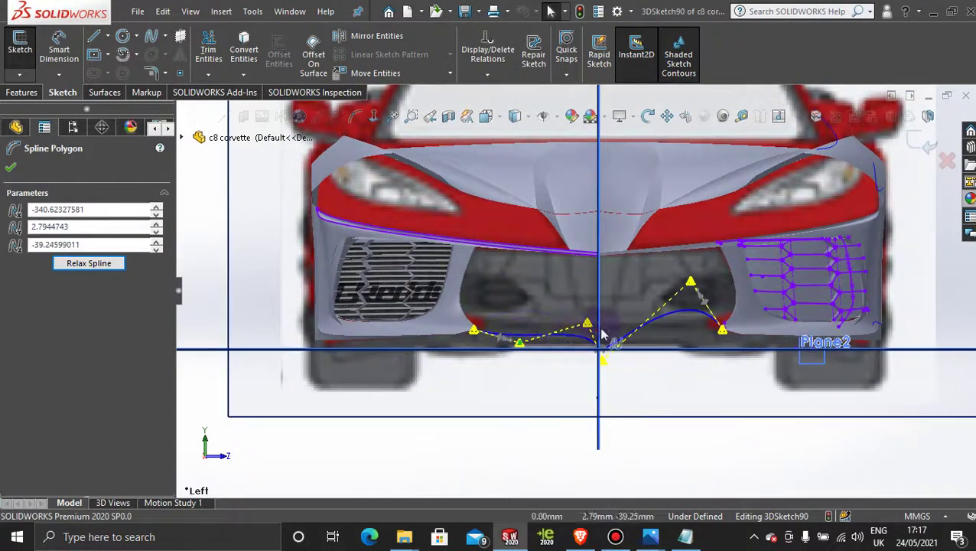
{"action": "left_click_drag", "start_coordinate": [593, 325], "coordinate": [585, 341]}
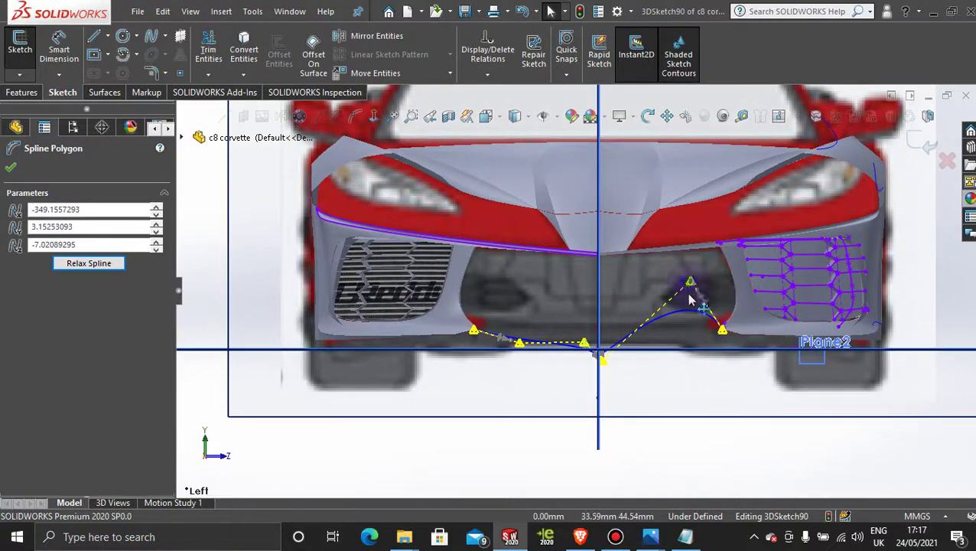
{"action": "left_click_drag", "start_coordinate": [689, 295], "coordinate": [690, 350]}
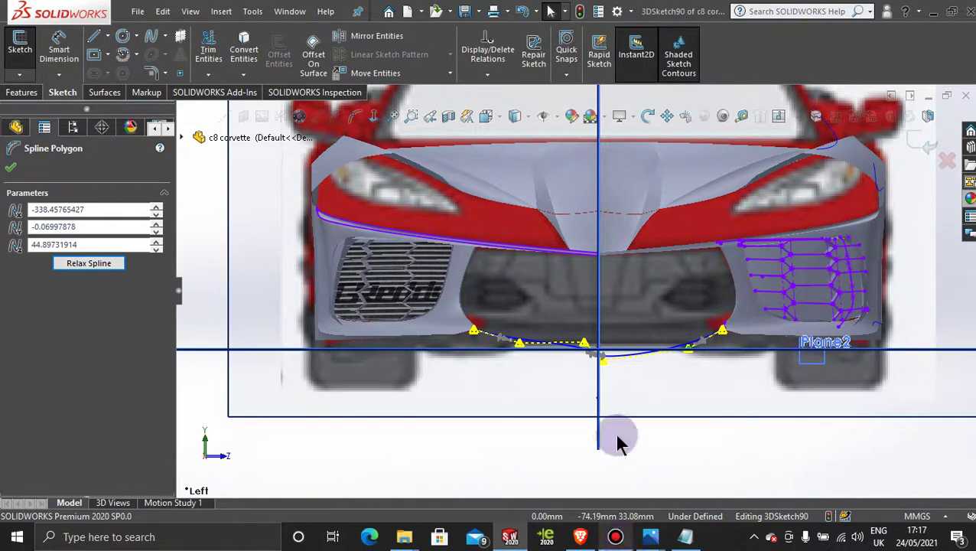
Delete the spline under the front bumper.
{"action": "left_click", "coordinate": [636, 359]}
{"action": "right_click", "coordinate": [638, 358]}
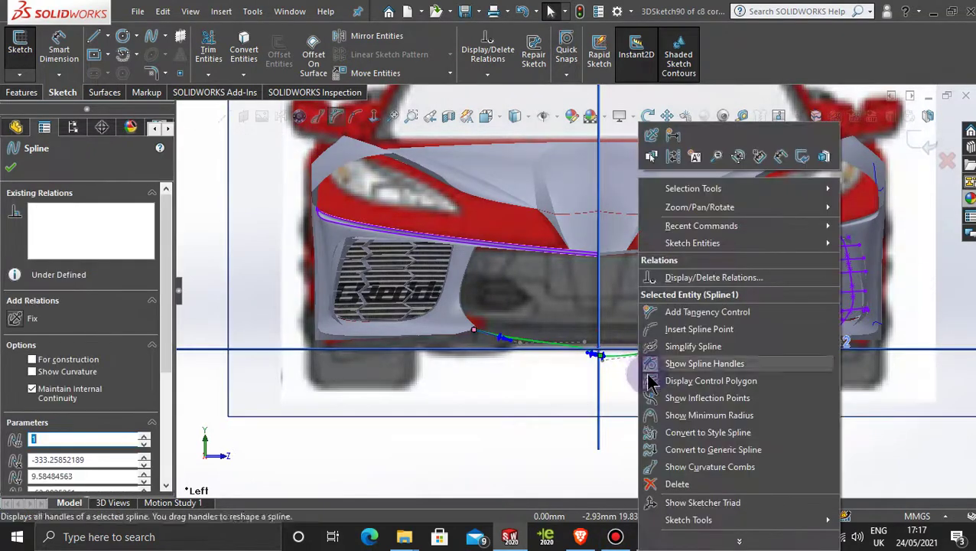
{"action": "left_click", "coordinate": [650, 484]}
{"action": "middle_click_drag", "start_coordinate": [675, 363], "coordinate": [300, 409]}
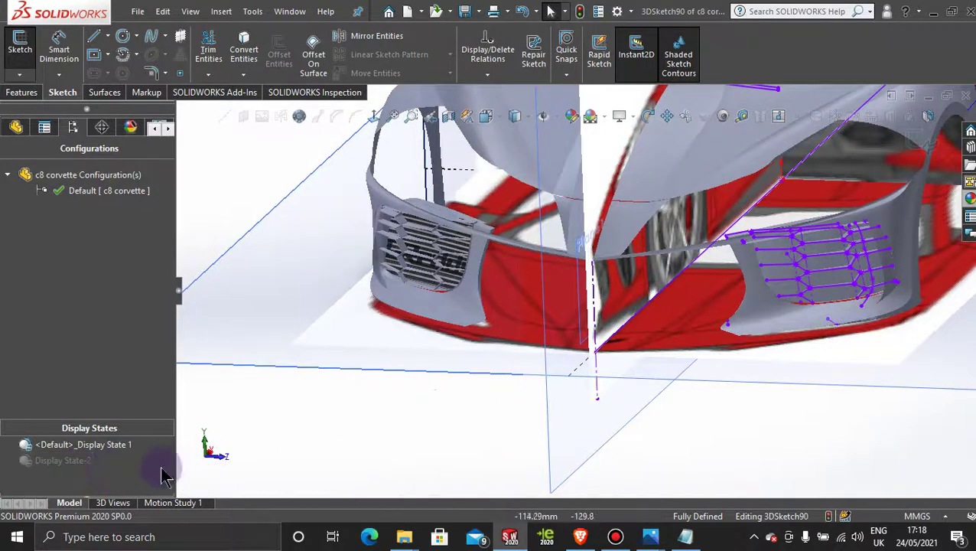
Switch to the blue Display State-2 and start a spline in new 3DSketch91 under the bumper.
{"action": "double_click", "coordinate": [69, 463]}
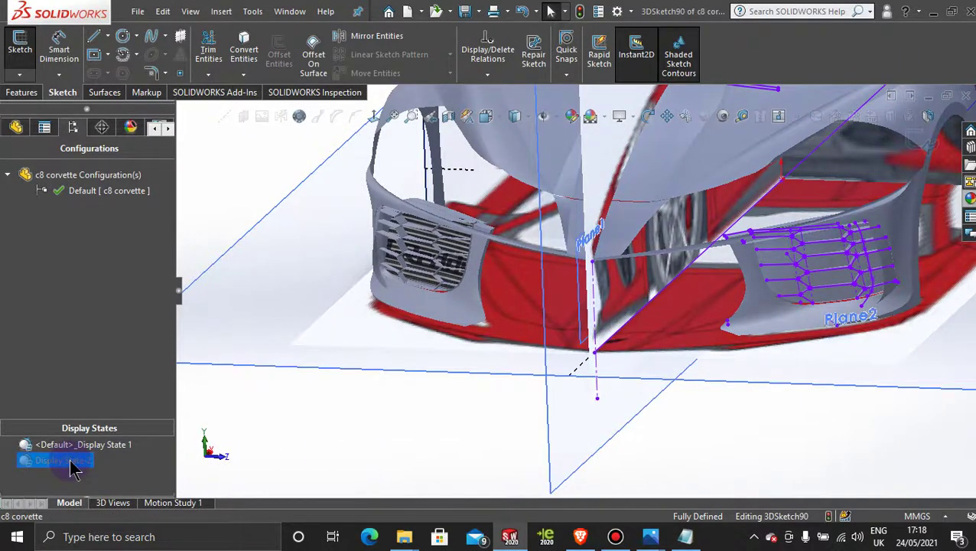
{"action": "mouse_move", "coordinate": [665, 349]}
{"action": "middle_mouse_down"}
{"action": "mouse_move", "coordinate": [649, 355]}
{"action": "mouse_move", "coordinate": [296, 261]}
{"action": "mouse_move", "coordinate": [401, 279]}
{"action": "mouse_move", "coordinate": [360, 252]}
{"action": "middle_mouse_up"}
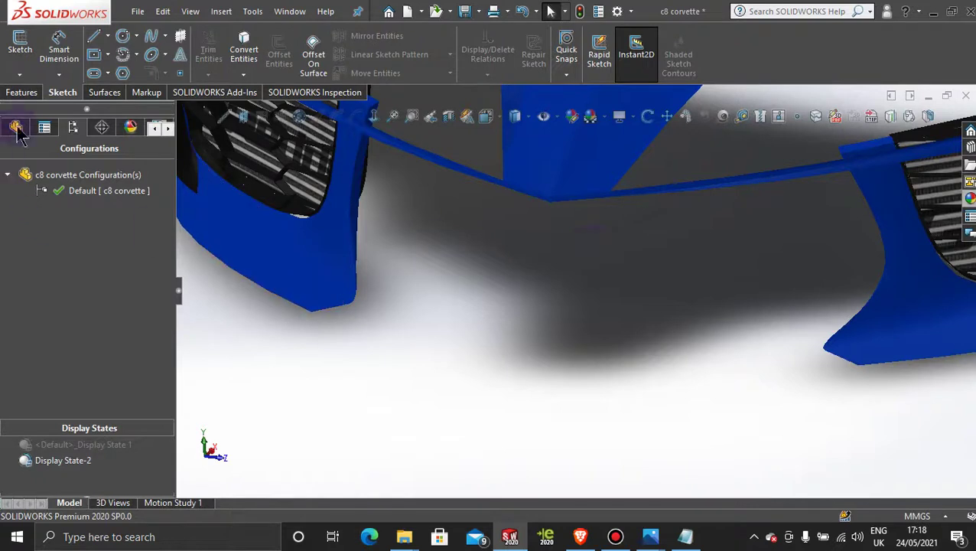
{"action": "left_click", "coordinate": [19, 75]}
{"action": "left_click", "coordinate": [42, 107]}
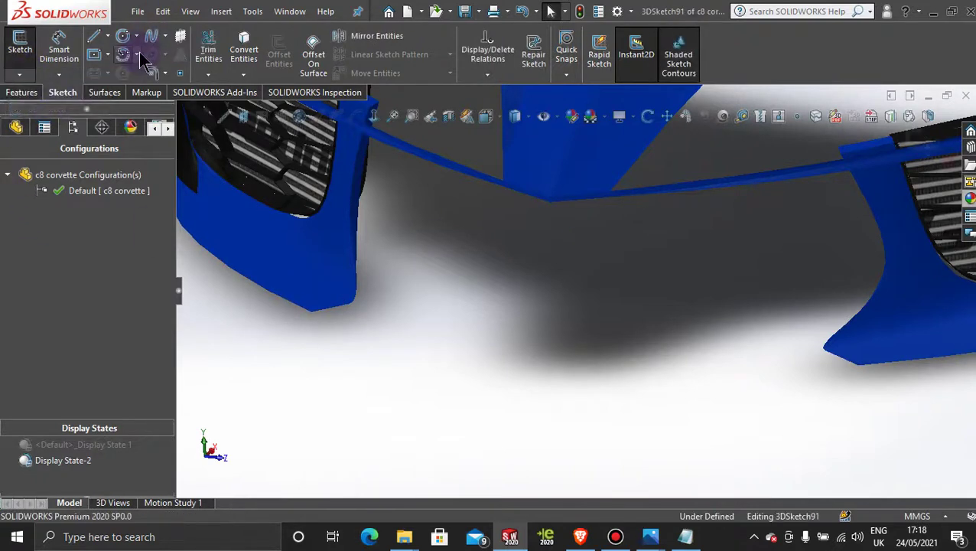
{"action": "left_click", "coordinate": [151, 39]}
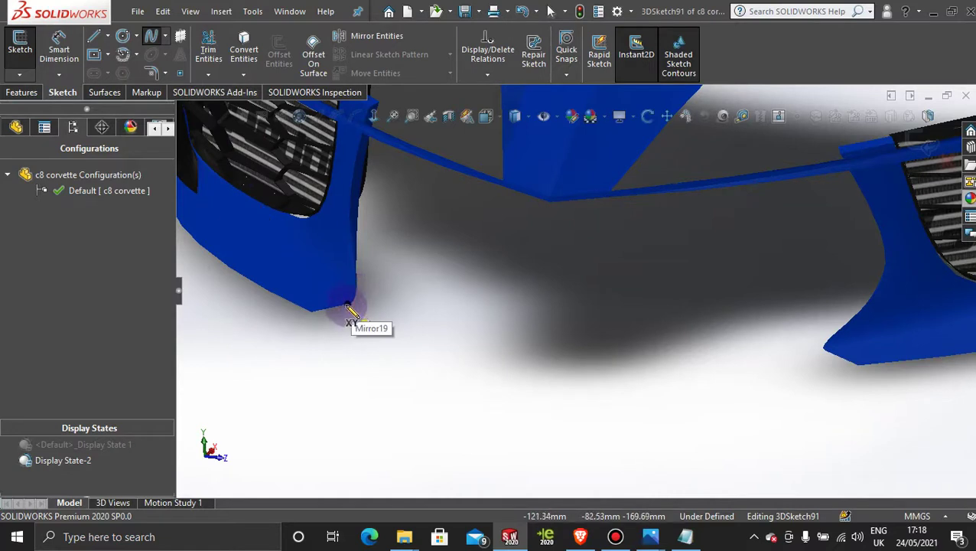
End the spline at the right bumper corner and view the car from the top.
{"action": "left_click", "coordinate": [826, 352]}
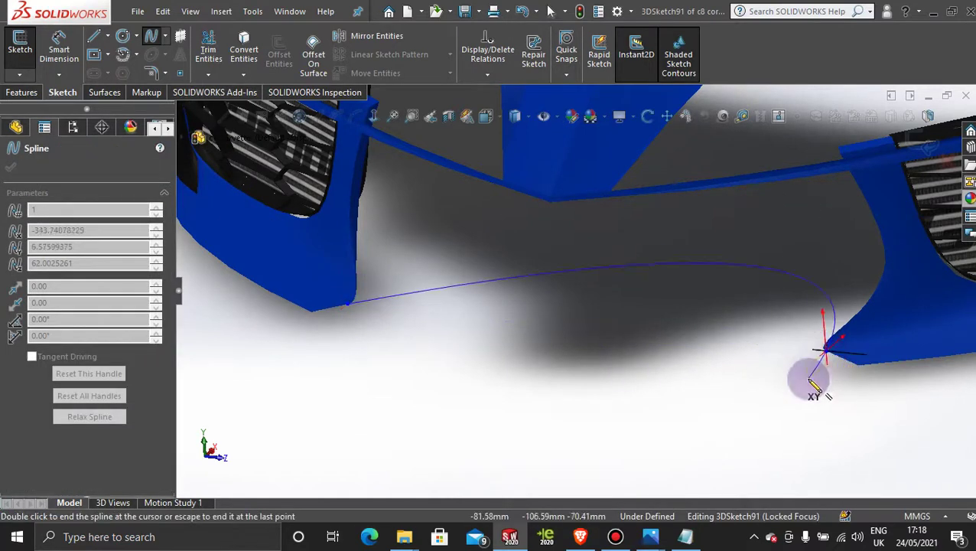
{"action": "key", "text": "Escape"}
{"action": "key", "text": "Escape"}
{"action": "middle_click_drag", "start_coordinate": [797, 384], "coordinate": [812, 410]}
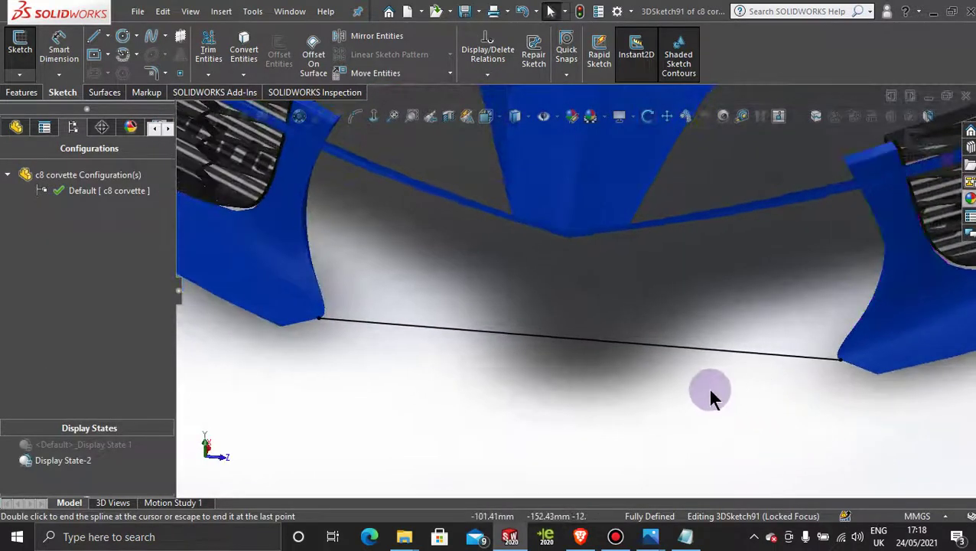
{"action": "key", "text": "space"}
{"action": "left_click", "coordinate": [468, 274]}
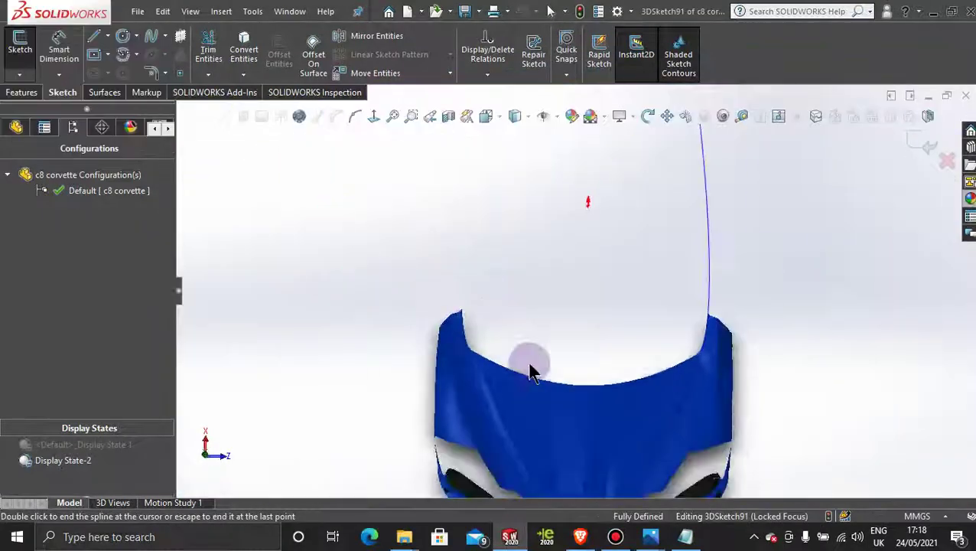
{"action": "scroll", "coordinate": [579, 428], "scroll_direction": "down", "scroll_amount": 5}
Insert a point at the spline's middle and pull it down so the curve dips in a U beneath the nose.
{"action": "double_click", "coordinate": [589, 349]}
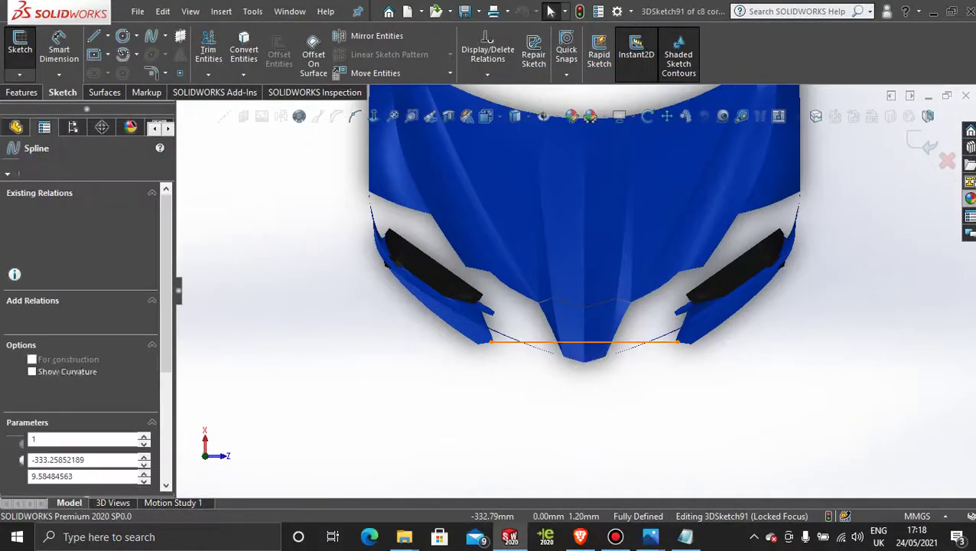
{"action": "left_click", "coordinate": [599, 354]}
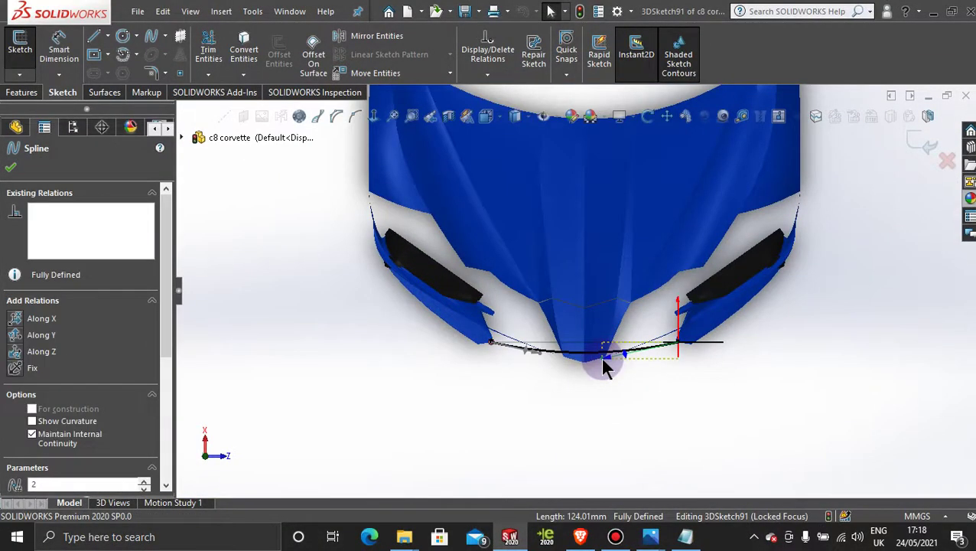
{"action": "left_click_drag", "start_coordinate": [604, 364], "coordinate": [583, 366]}
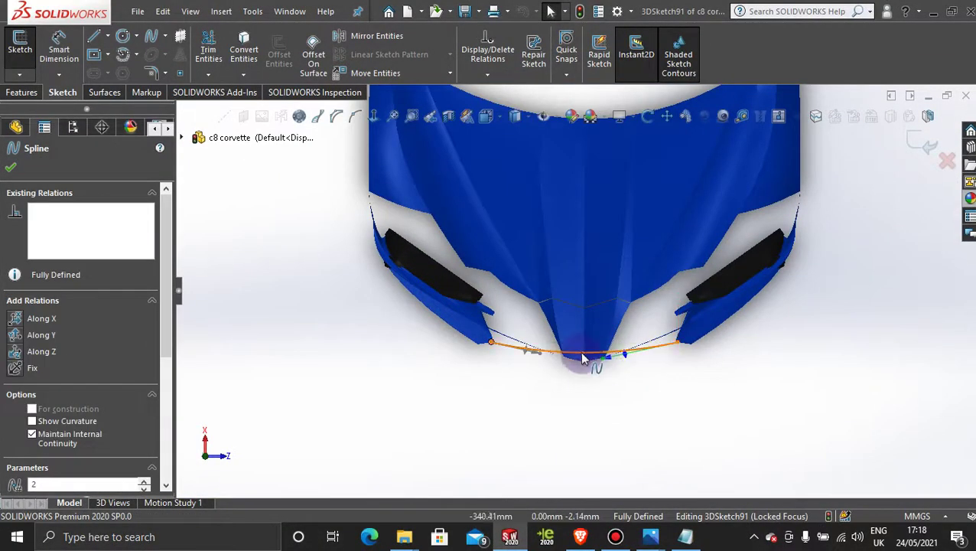
{"action": "left_click", "coordinate": [354, 118]}
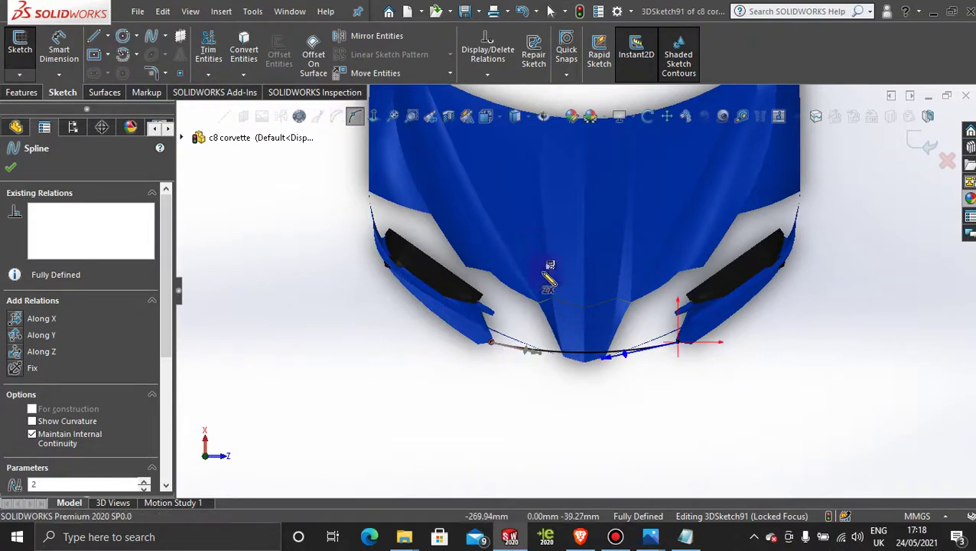
{"action": "left_click", "coordinate": [584, 353]}
{"action": "left_click", "coordinate": [593, 392]}
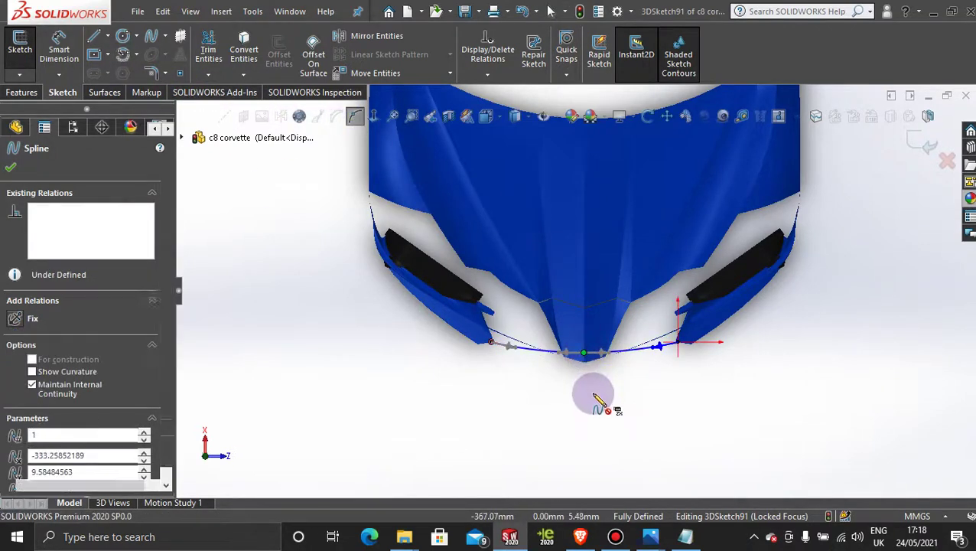
{"action": "left_click", "coordinate": [589, 376]}
{"action": "left_click_drag", "start_coordinate": [584, 354], "coordinate": [587, 373]}
{"action": "scroll", "coordinate": [586, 367], "scroll_direction": "down", "scroll_amount": 3}
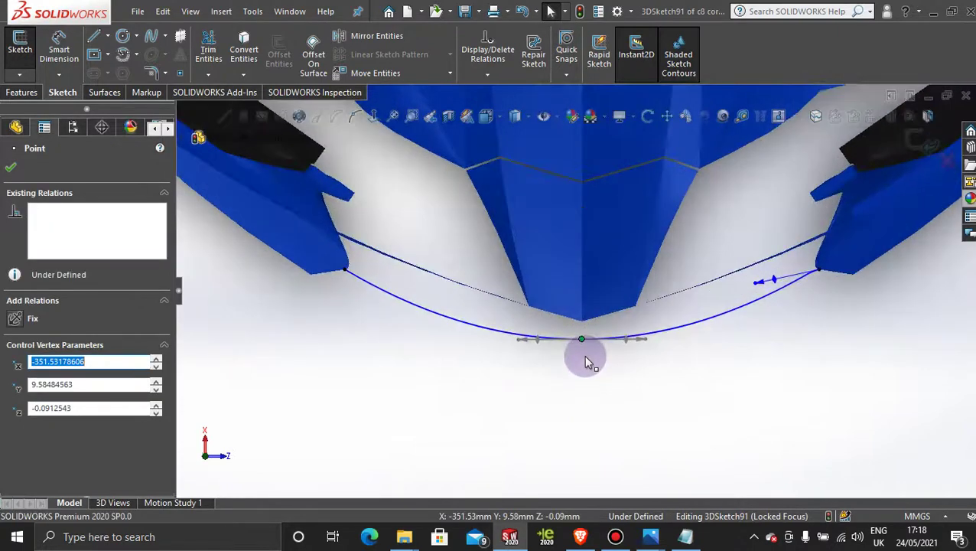
{"action": "left_click", "coordinate": [581, 337]}
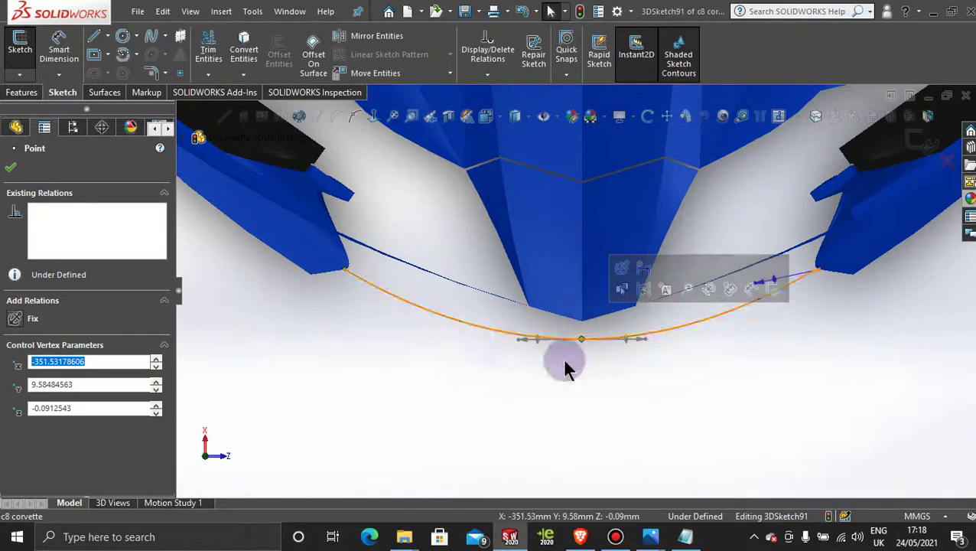
{"action": "left_click", "coordinate": [81, 125]}
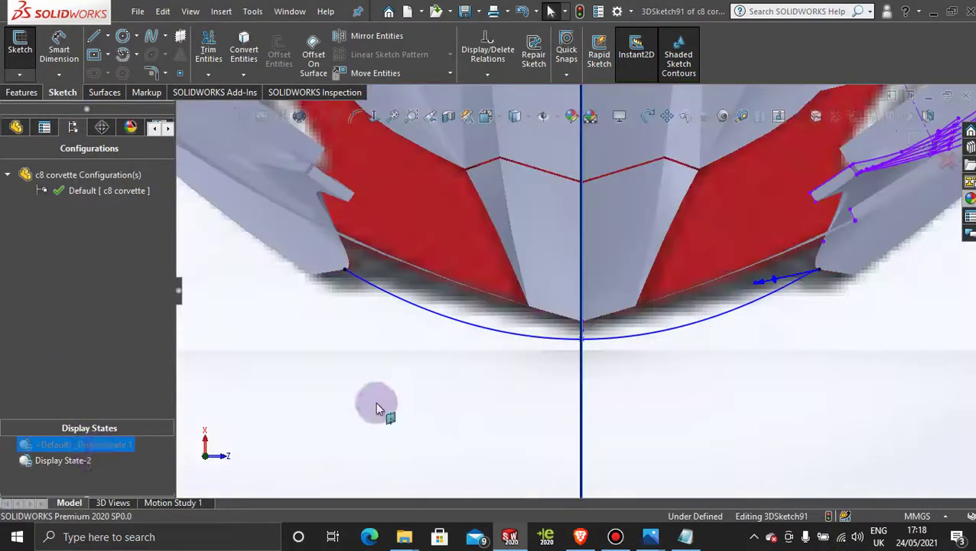
Drag the left tangent handle on the spline's control polygon, undoing an unsolvable edit.
{"action": "left_click", "coordinate": [600, 343]}
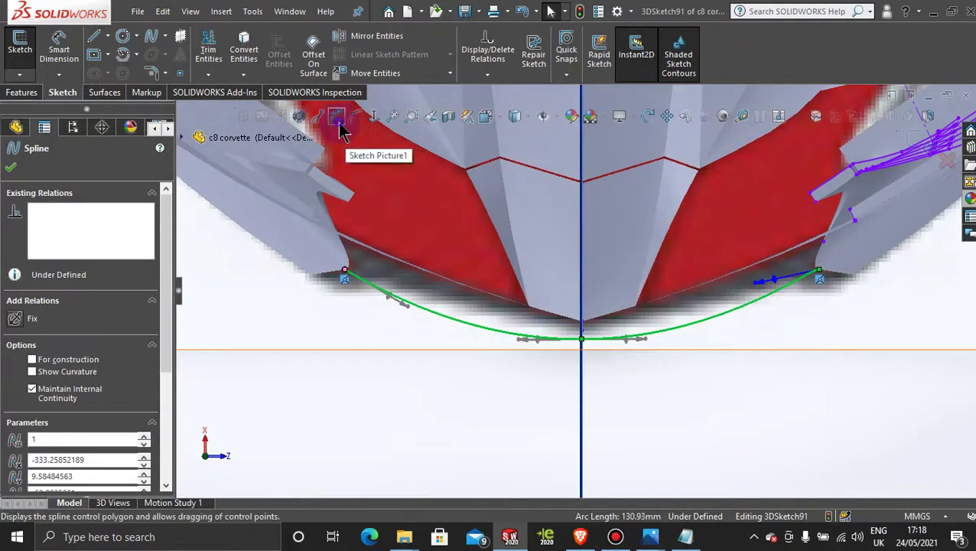
{"action": "left_click", "coordinate": [337, 118]}
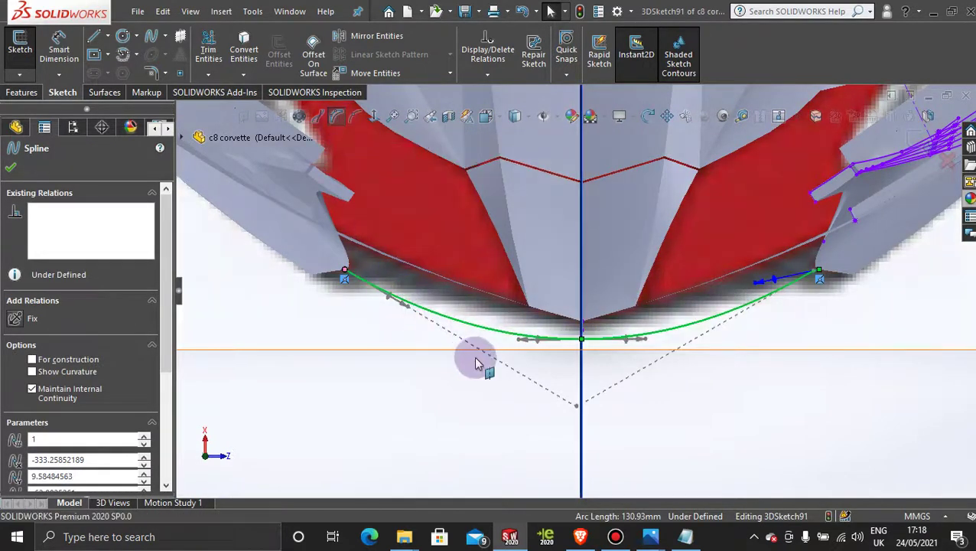
{"action": "left_click_drag", "start_coordinate": [519, 342], "coordinate": [564, 343]}
{"action": "scroll", "coordinate": [564, 343], "scroll_direction": "down", "scroll_amount": 5}
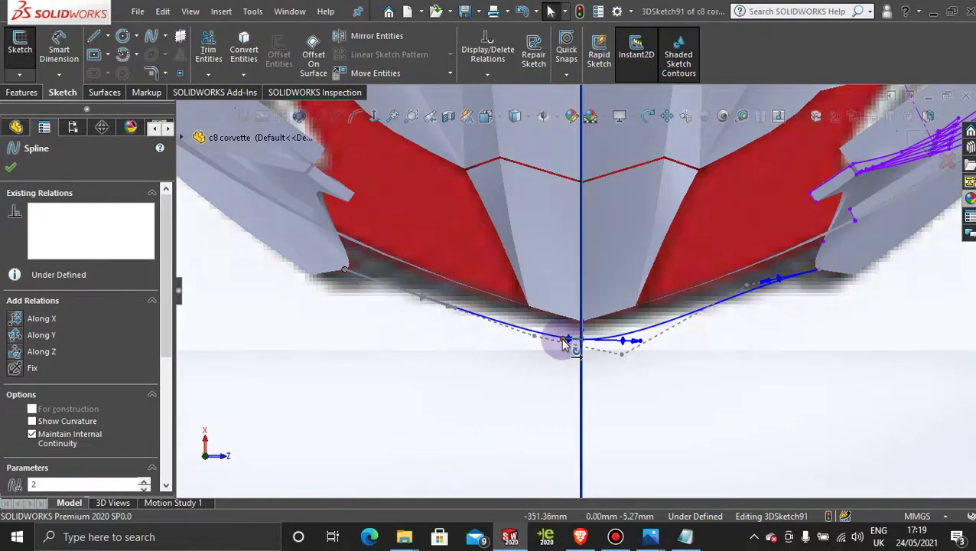
{"action": "scroll", "coordinate": [540, 335], "scroll_direction": "up", "scroll_amount": 2}
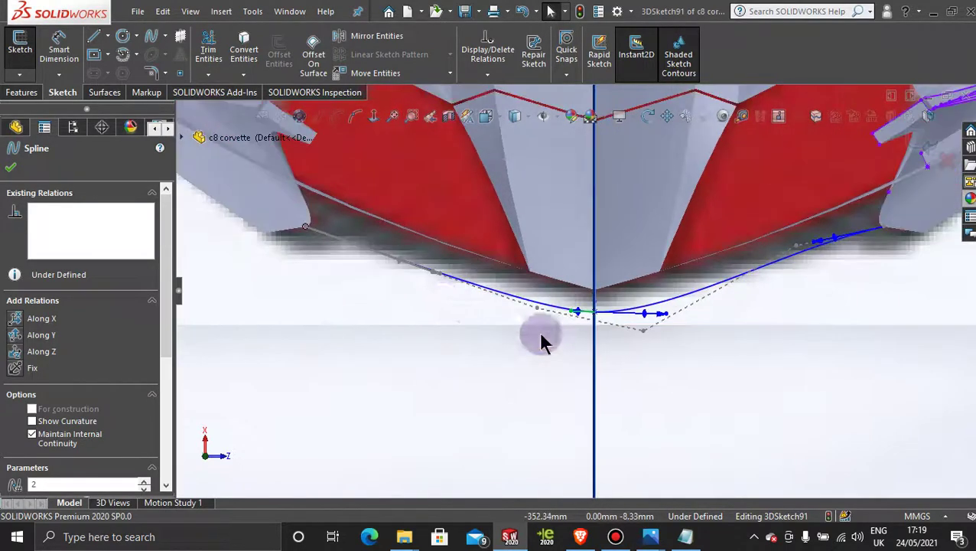
{"action": "scroll", "coordinate": [426, 295], "scroll_direction": "down", "scroll_amount": 2}
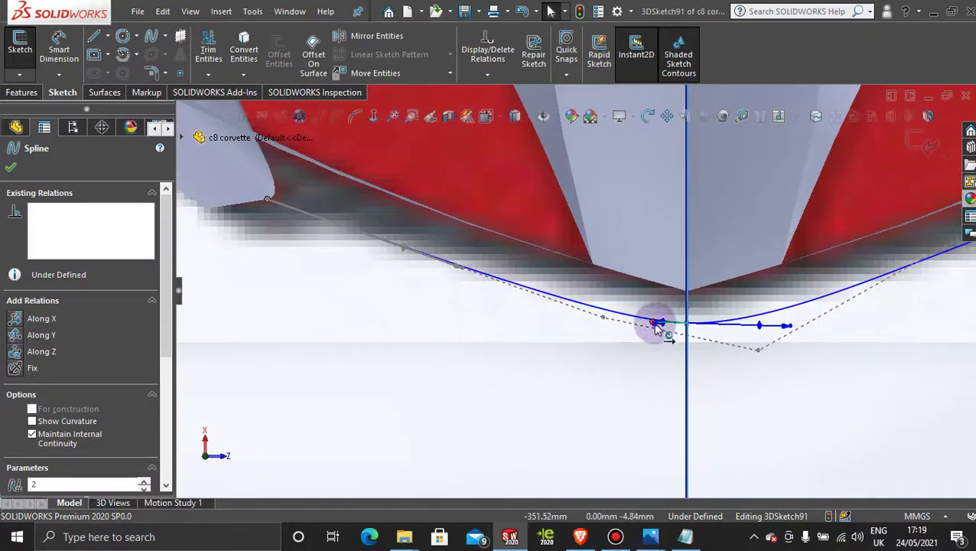
{"action": "left_click_drag", "start_coordinate": [655, 328], "coordinate": [658, 327]}
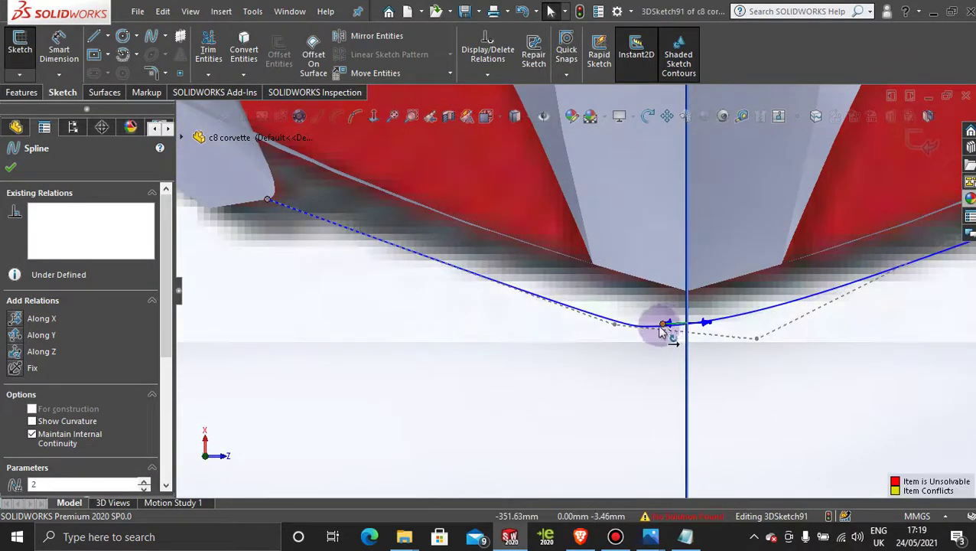
{"action": "scroll", "coordinate": [609, 405], "scroll_direction": "up", "scroll_amount": 3}
{"action": "key", "text": "ctrl+z"}
{"action": "key", "text": "ctrl+z"}
{"action": "key", "text": "ctrl+z"}
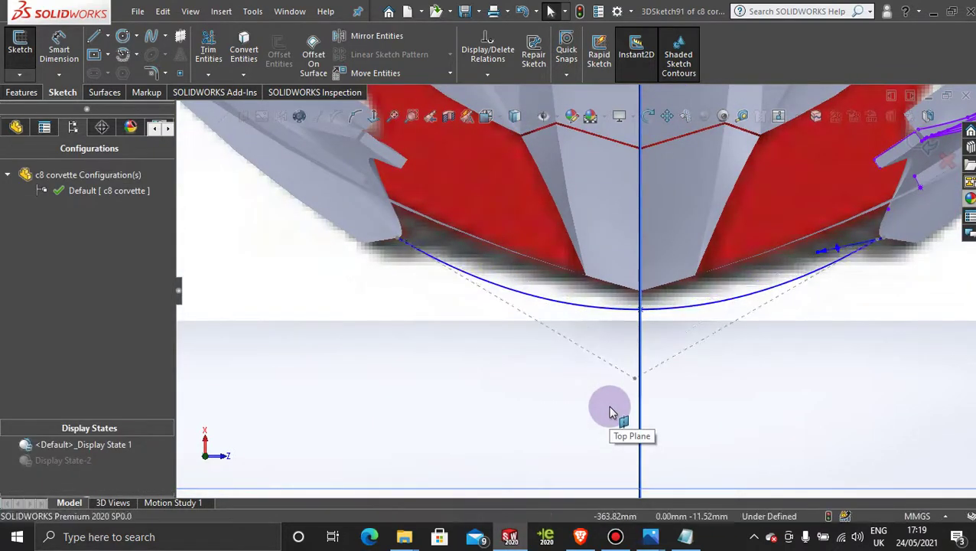
Slide spline point 2 rightward for a flatter, smoother curve under the nose.
{"action": "left_click", "coordinate": [634, 379]}
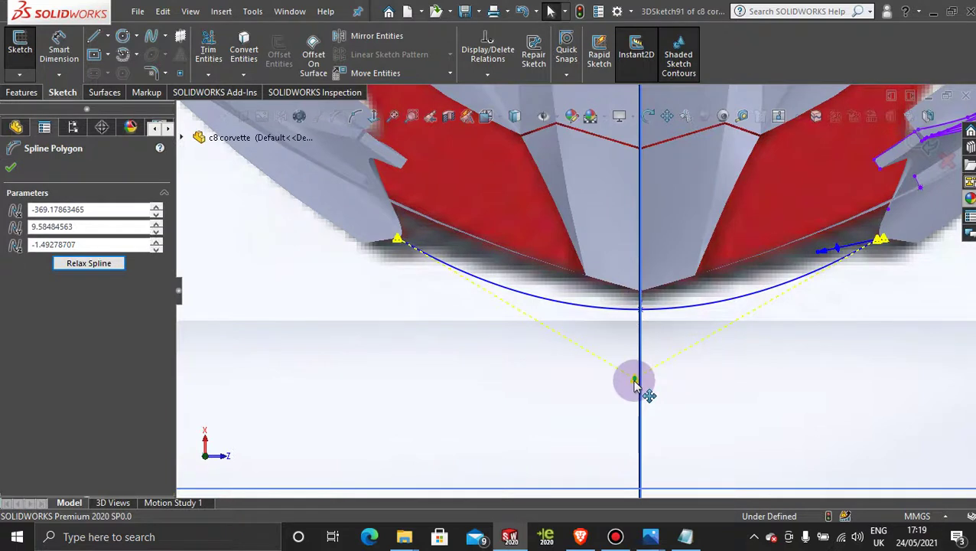
{"action": "left_click", "coordinate": [623, 314]}
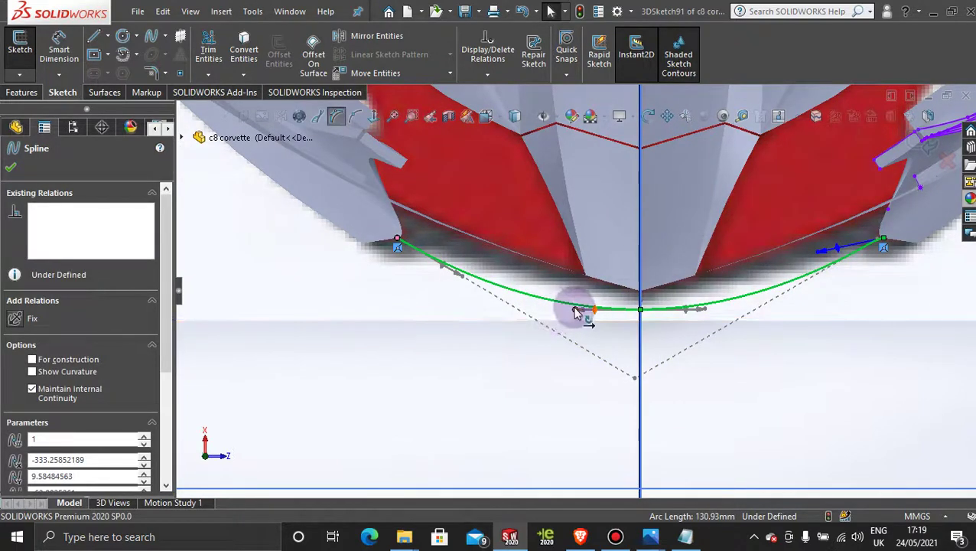
{"action": "left_click_drag", "start_coordinate": [578, 311], "coordinate": [606, 311]}
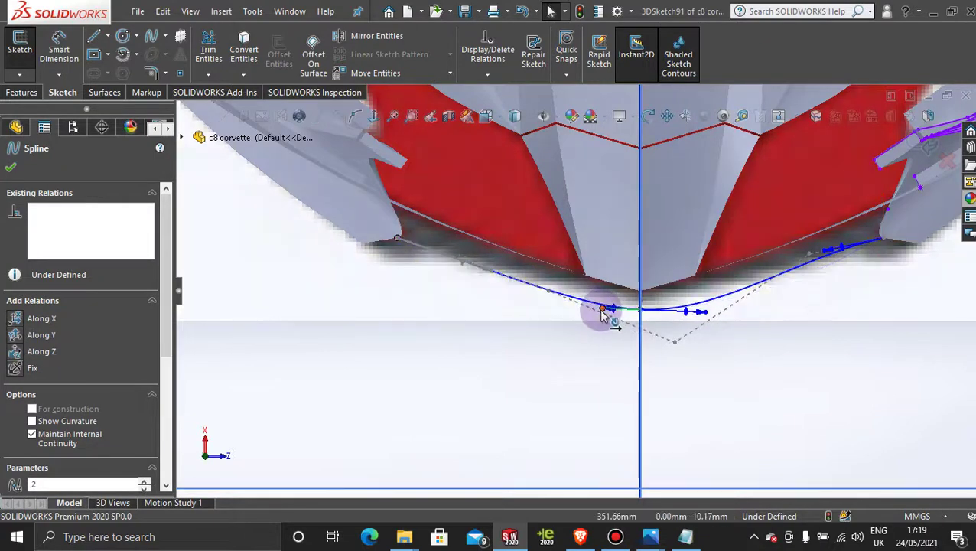
{"action": "scroll", "coordinate": [606, 313], "scroll_direction": "down", "scroll_amount": 2}
{"action": "middle_click_drag", "start_coordinate": [616, 370], "coordinate": [629, 436]}
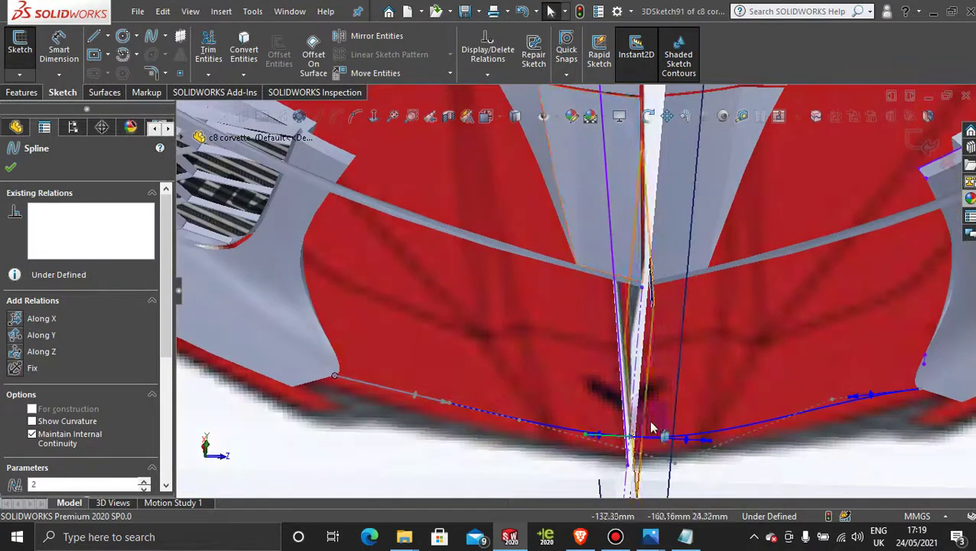
Drag a spline point to flatten the curve along the bumper's bottom edge.
{"action": "key", "text": "space"}
{"action": "scroll", "coordinate": [629, 436], "scroll_direction": "up", "scroll_amount": 5}
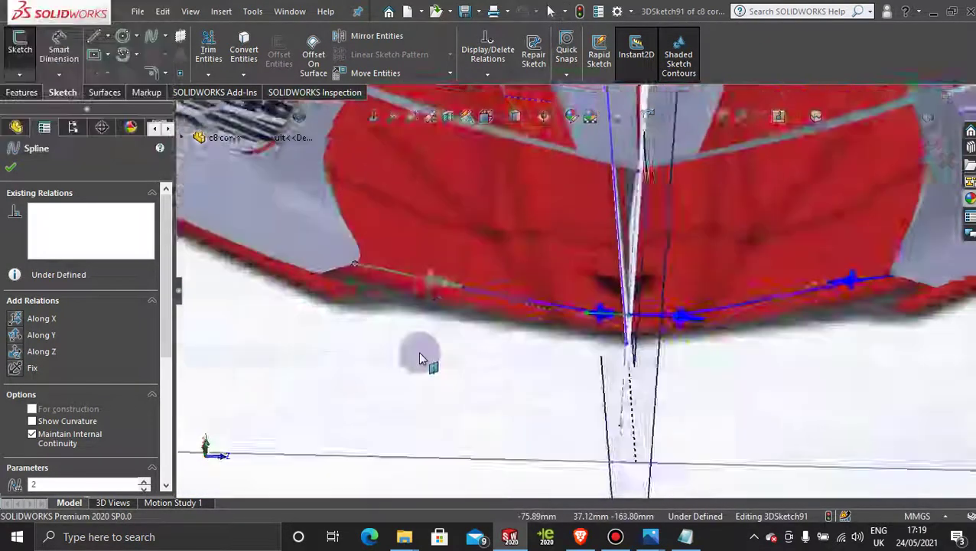
{"action": "scroll", "coordinate": [522, 374], "scroll_direction": "down", "scroll_amount": 5}
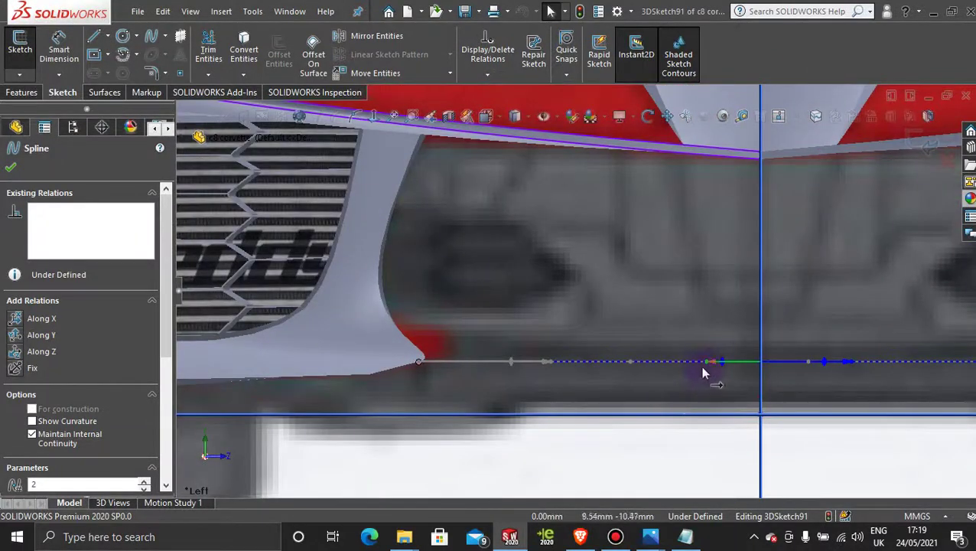
{"action": "mouse_move", "coordinate": [710, 364]}
{"action": "left_mouse_down"}
{"action": "mouse_move", "coordinate": [736, 369]}
{"action": "mouse_move", "coordinate": [729, 366]}
{"action": "left_mouse_up"}
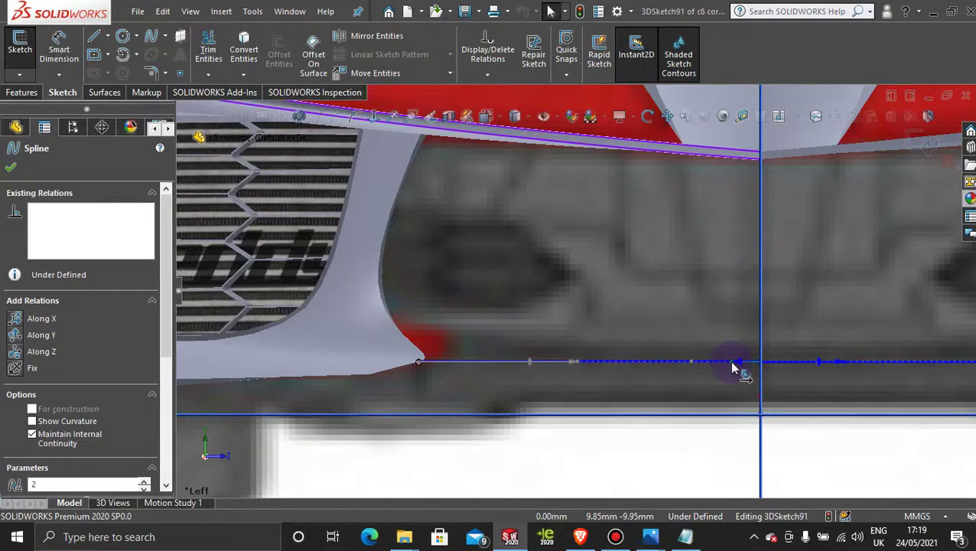
{"action": "scroll", "coordinate": [666, 382], "scroll_direction": "up", "scroll_amount": 6}
From the top view, tweak the shape of the spline's left segment.
{"action": "middle_click_drag", "start_coordinate": [665, 331], "coordinate": [651, 404]}
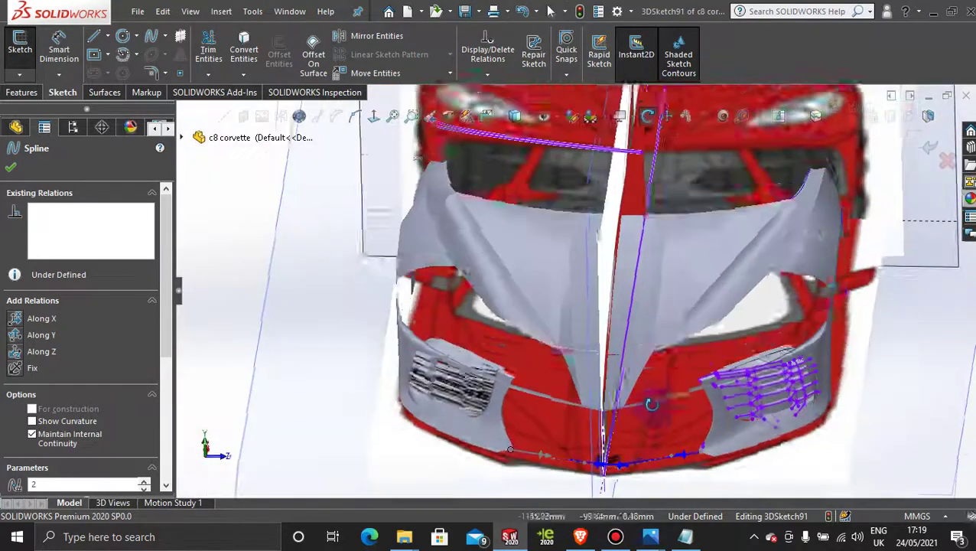
{"action": "key", "text": "space"}
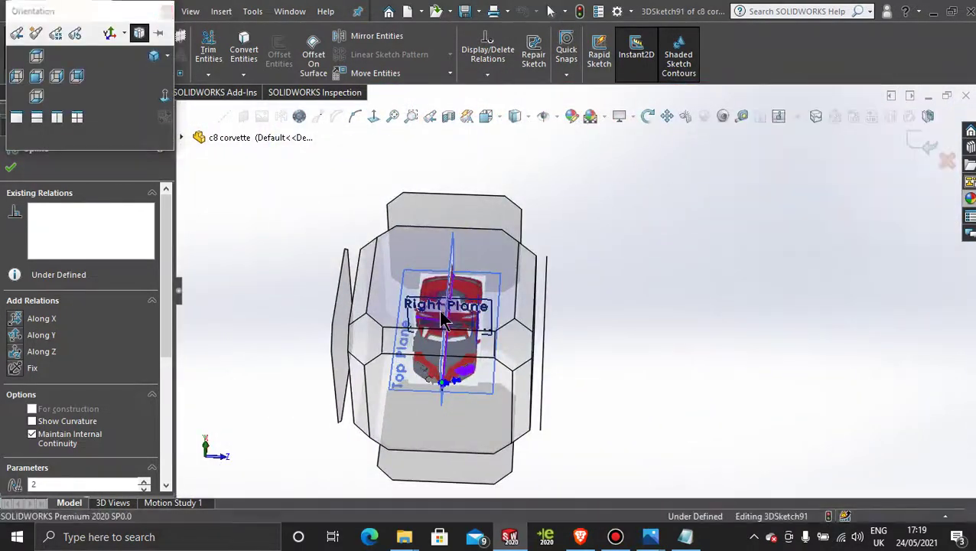
{"action": "left_click", "coordinate": [444, 319]}
{"action": "scroll", "coordinate": [566, 419], "scroll_direction": "down", "scroll_amount": 5}
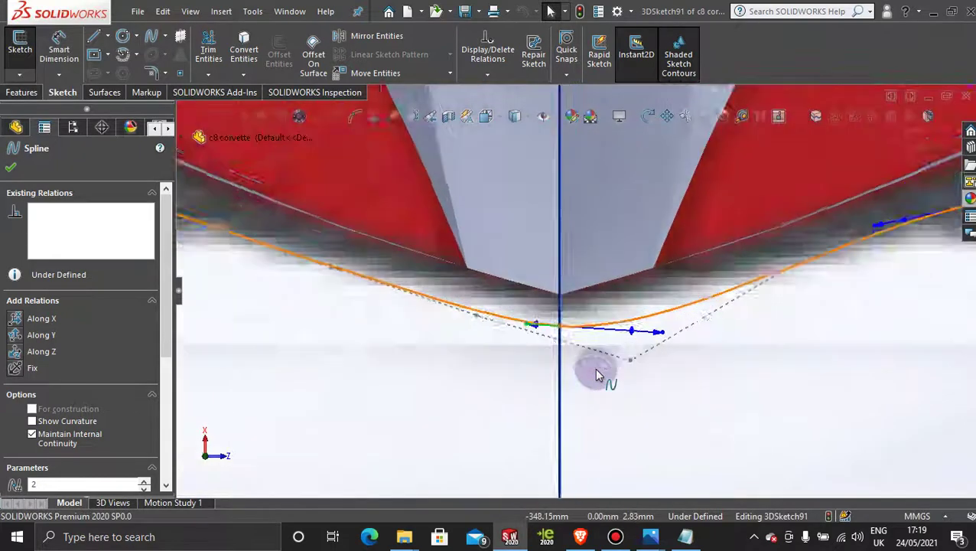
{"action": "scroll", "coordinate": [544, 335], "scroll_direction": "down", "scroll_amount": 2}
{"action": "scroll", "coordinate": [402, 272], "scroll_direction": "down", "scroll_amount": 3}
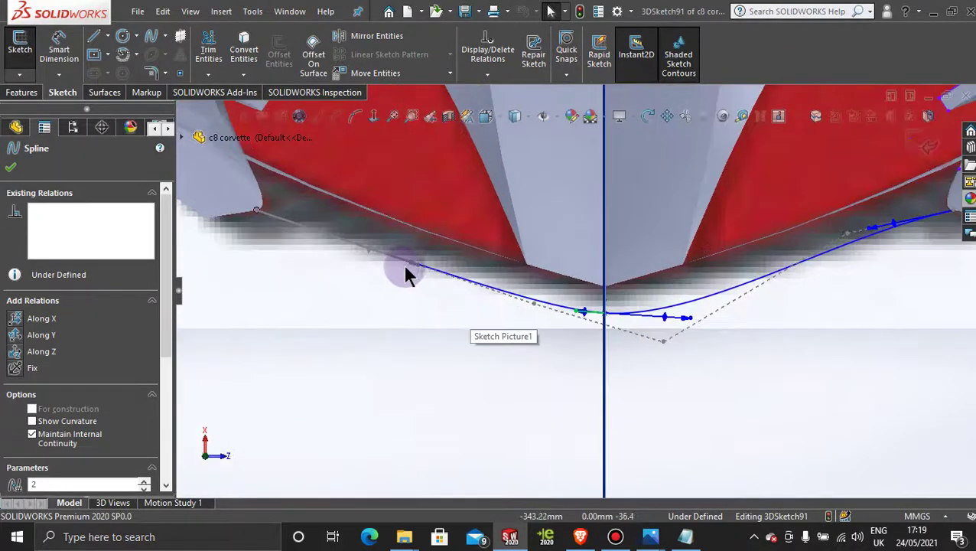
{"action": "left_click_drag", "start_coordinate": [418, 267], "coordinate": [418, 268]}
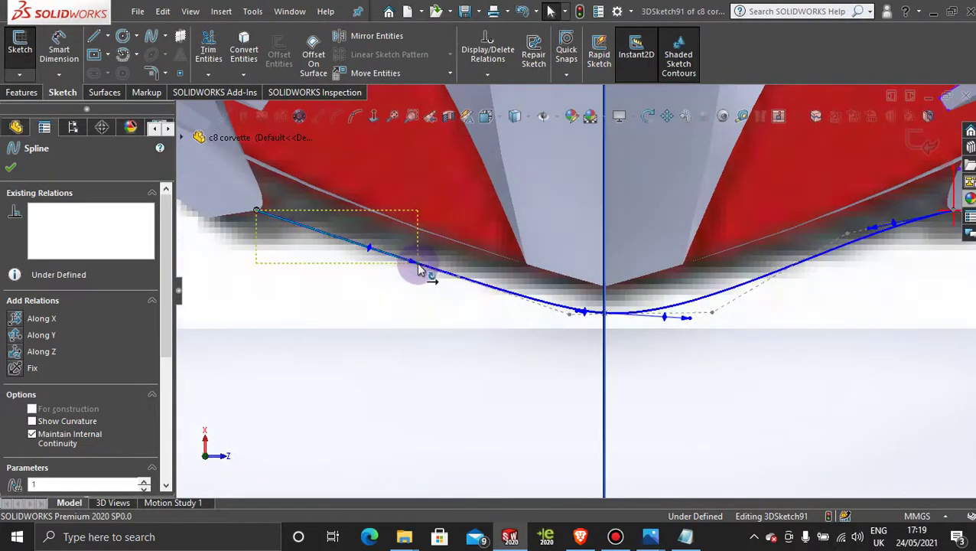
{"action": "scroll", "coordinate": [544, 308], "scroll_direction": "up", "scroll_amount": 3}
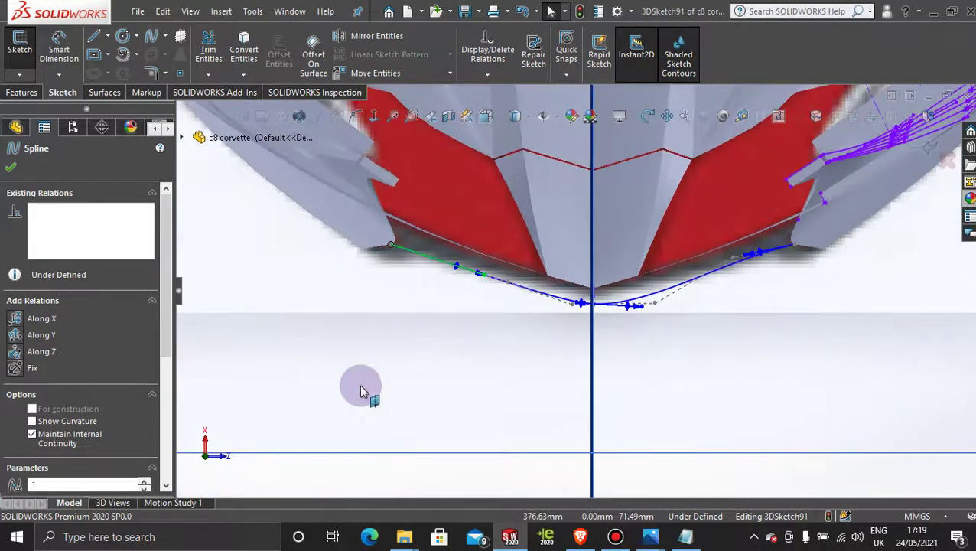
{"action": "scroll", "coordinate": [571, 322], "scroll_direction": "down", "scroll_amount": 4}
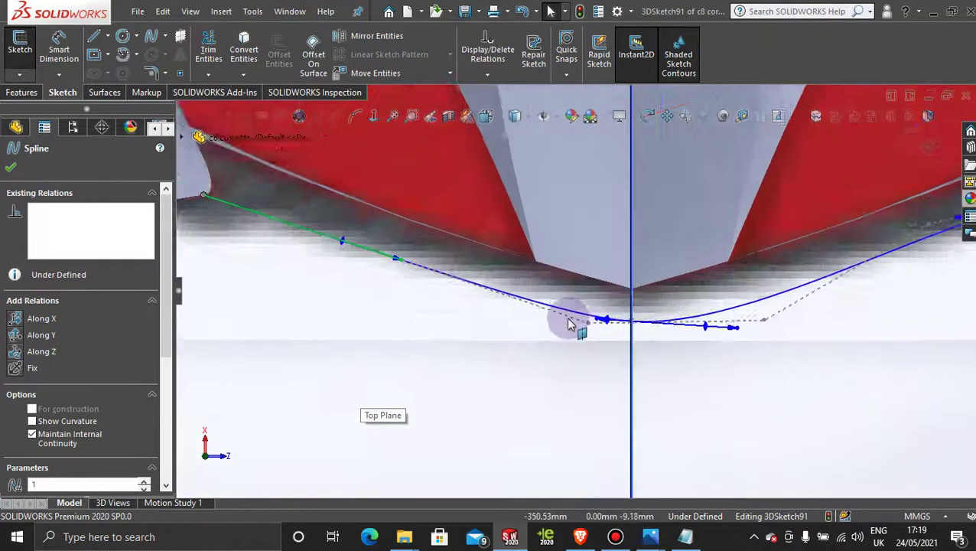
{"action": "scroll", "coordinate": [567, 334], "scroll_direction": "up", "scroll_amount": 1}
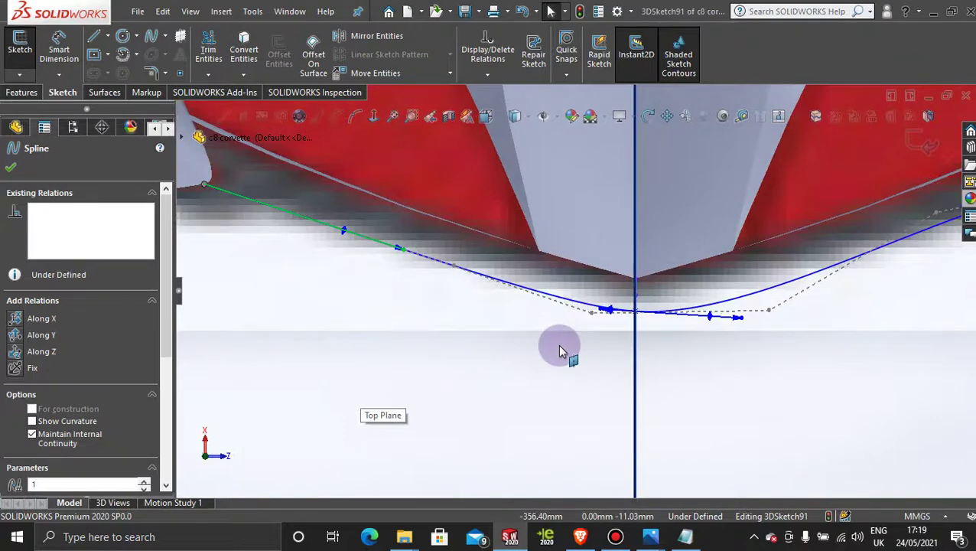
View normal to the Right Plane to check the spline lies level, then return to 3D.
{"action": "mouse_move", "coordinate": [559, 351]}
{"action": "middle_mouse_down"}
{"action": "mouse_move", "coordinate": [556, 328]}
{"action": "mouse_move", "coordinate": [604, 434]}
{"action": "mouse_move", "coordinate": [603, 346]}
{"action": "middle_mouse_up"}
{"action": "scroll", "coordinate": [609, 349], "scroll_direction": "up", "scroll_amount": 6}
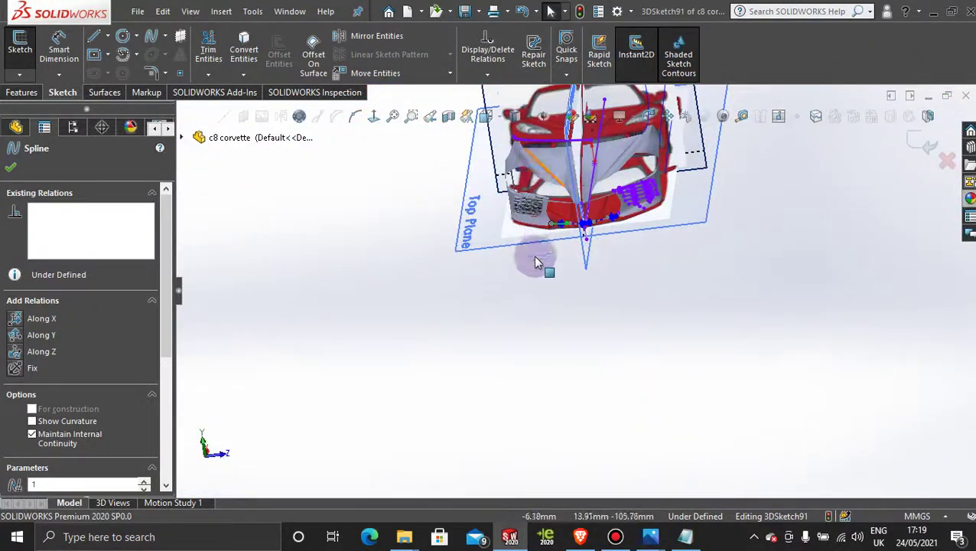
{"action": "middle_click_drag", "start_coordinate": [535, 262], "coordinate": [545, 187]}
{"action": "left_click", "coordinate": [545, 183]}
{"action": "left_click", "coordinate": [376, 117]}
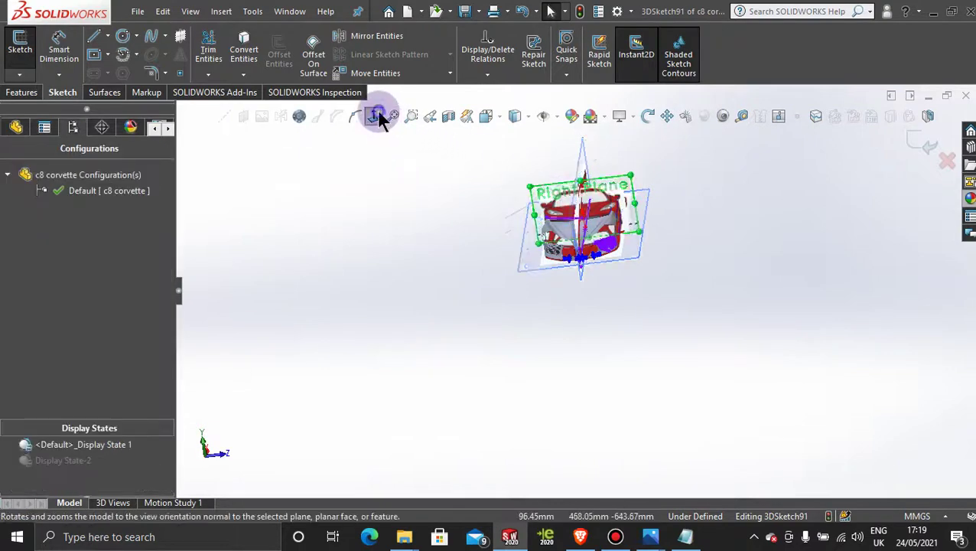
{"action": "left_click", "coordinate": [372, 118]}
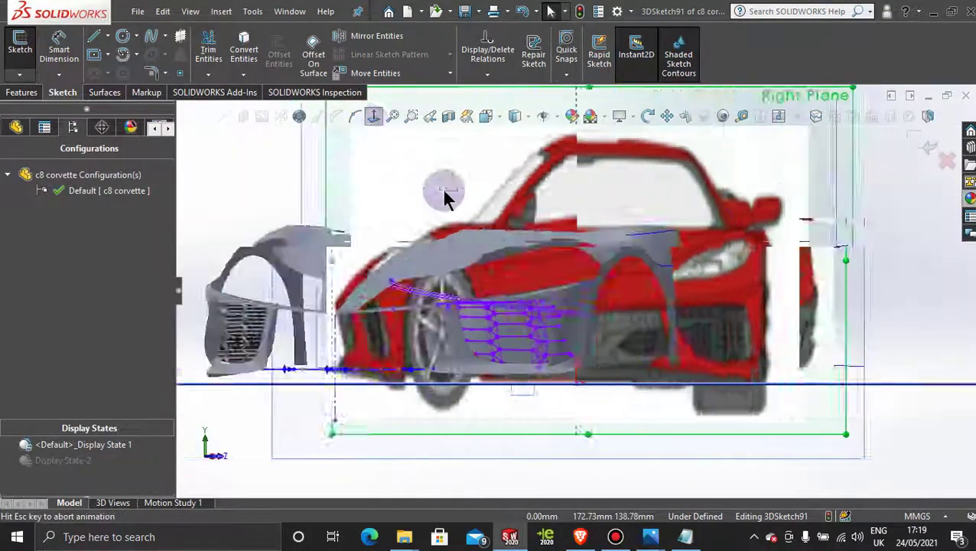
{"action": "scroll", "coordinate": [562, 425], "scroll_direction": "down", "scroll_amount": 6}
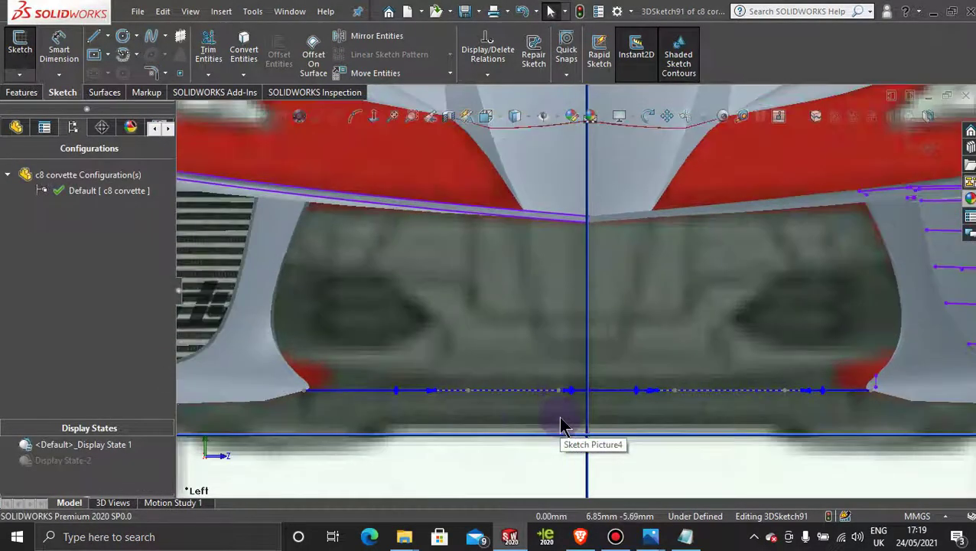
{"action": "scroll", "coordinate": [562, 426], "scroll_direction": "up", "scroll_amount": 8}
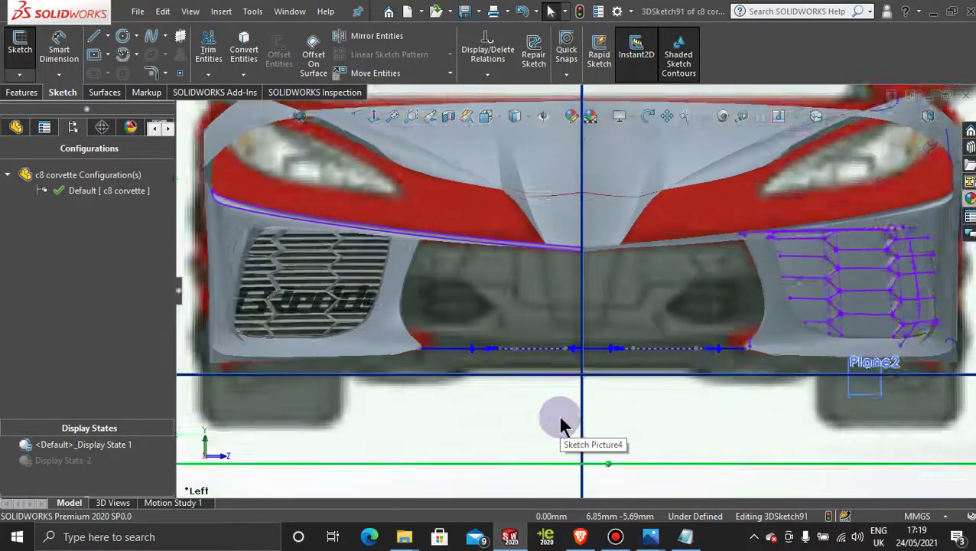
{"action": "middle_click_drag", "start_coordinate": [562, 432], "coordinate": [650, 428]}
{"action": "middle_click_drag", "start_coordinate": [650, 382], "coordinate": [665, 444]}
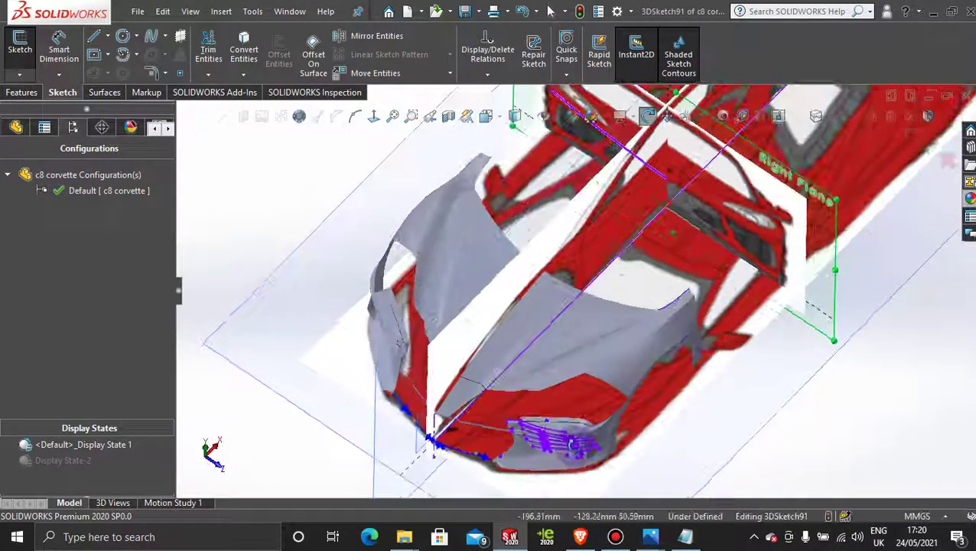
Exit 3DSketch91, then reopen it for editing from the spline at the bumper corner.
{"action": "left_click", "coordinate": [912, 138]}
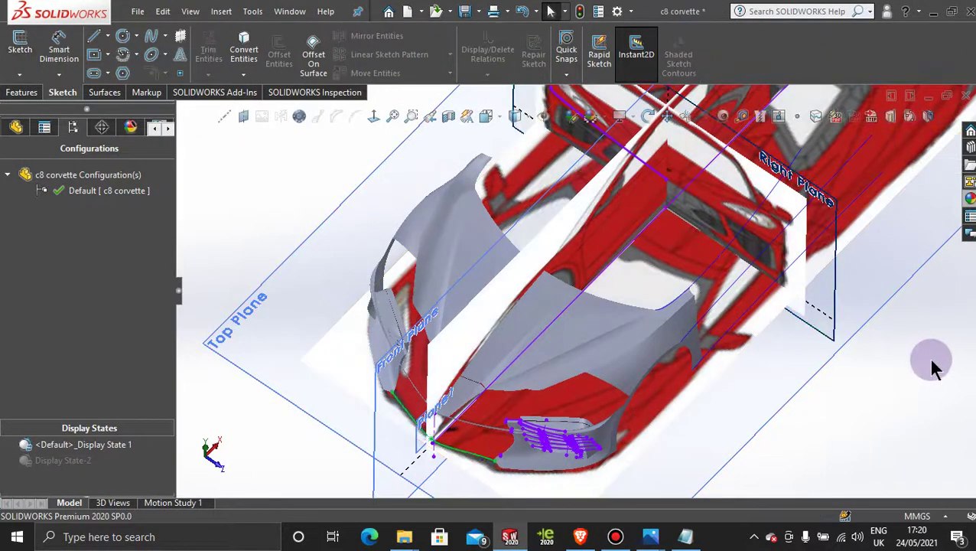
{"action": "middle_click_drag", "start_coordinate": [428, 430], "coordinate": [407, 413]}
{"action": "scroll", "coordinate": [407, 414], "scroll_direction": "down", "scroll_amount": 5}
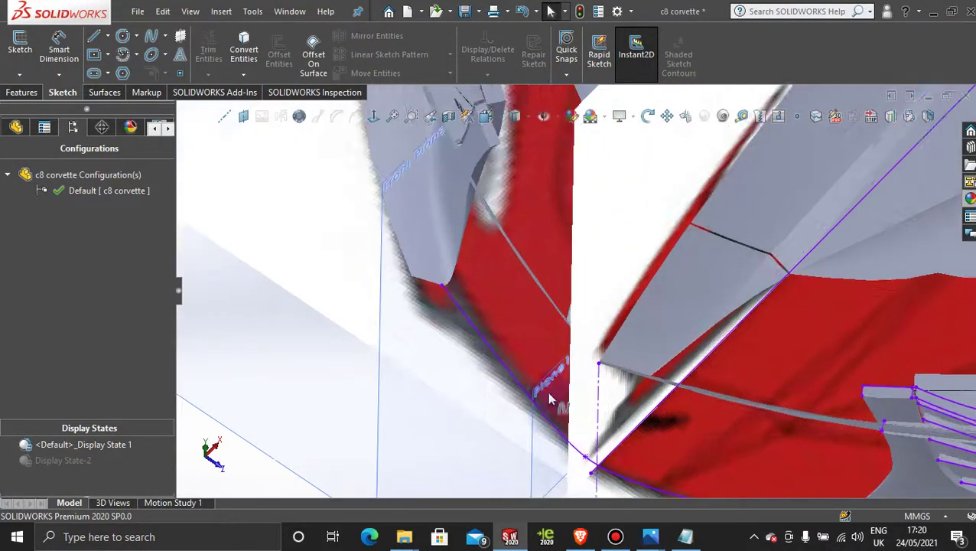
{"action": "mouse_move", "coordinate": [516, 366]}
{"action": "middle_mouse_down"}
{"action": "mouse_move", "coordinate": [523, 332]}
{"action": "mouse_move", "coordinate": [522, 366]}
{"action": "middle_mouse_up"}
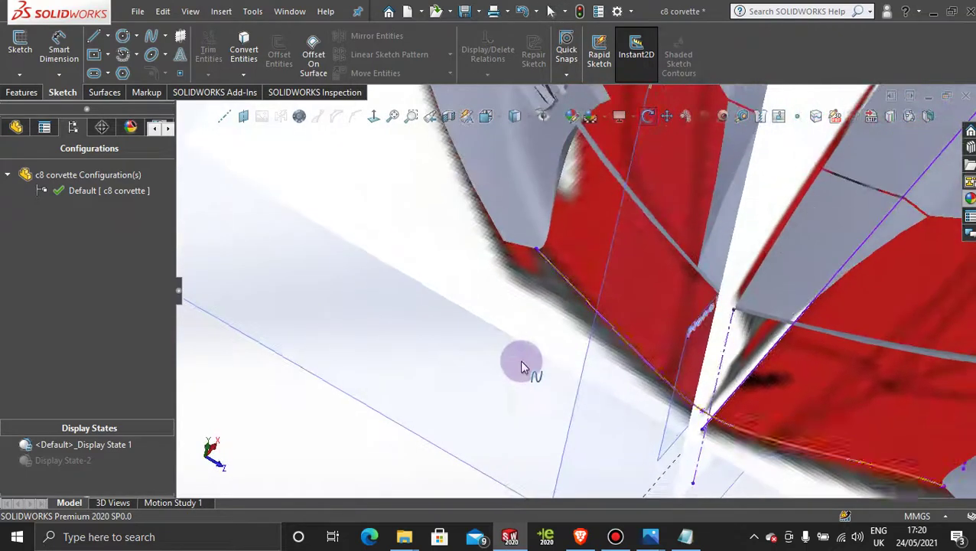
{"action": "left_click", "coordinate": [528, 226]}
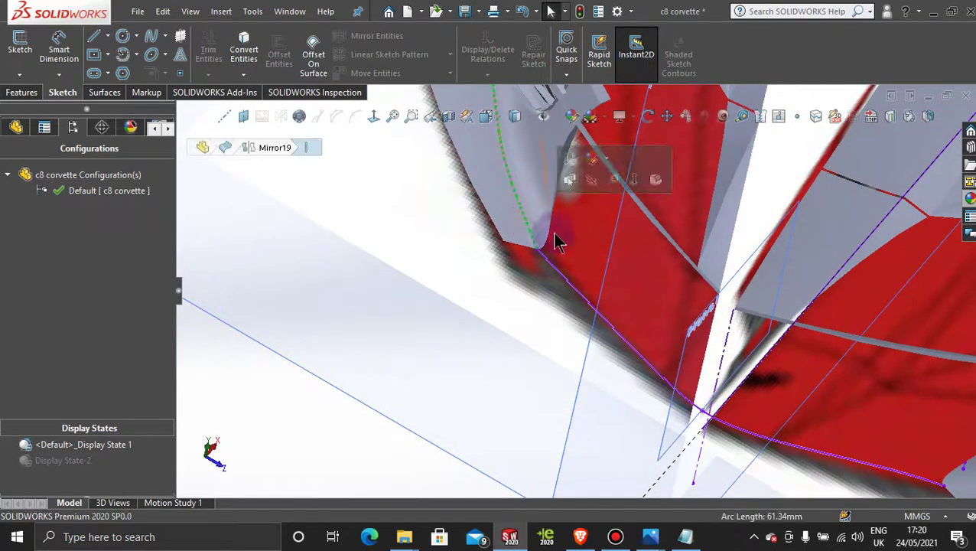
{"action": "double_click", "coordinate": [550, 264]}
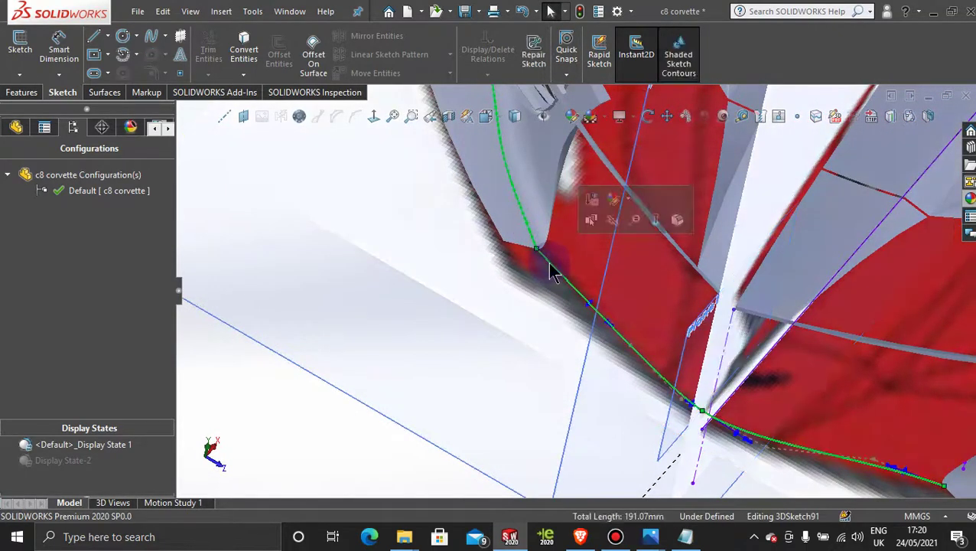
{"action": "key", "text": "ctrl+b"}
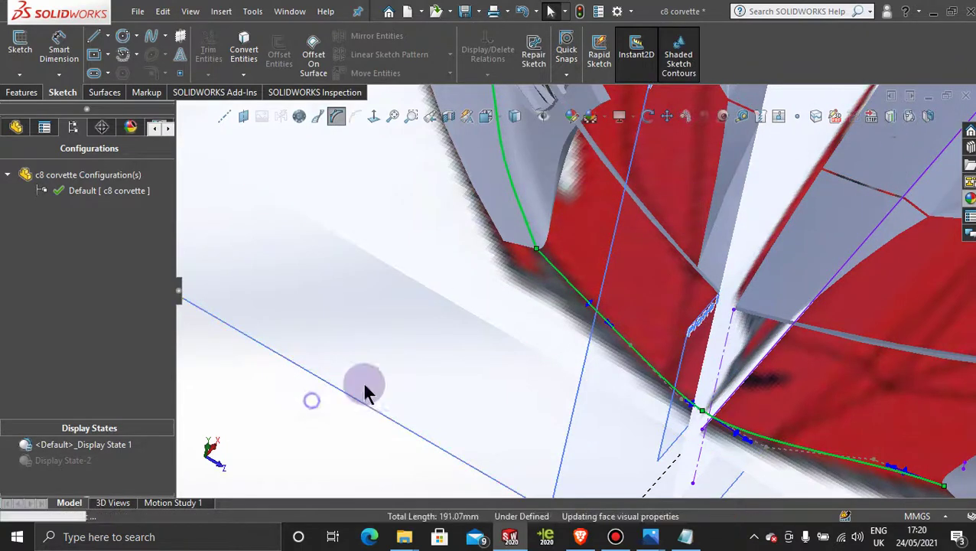
{"action": "double_click", "coordinate": [567, 281]}
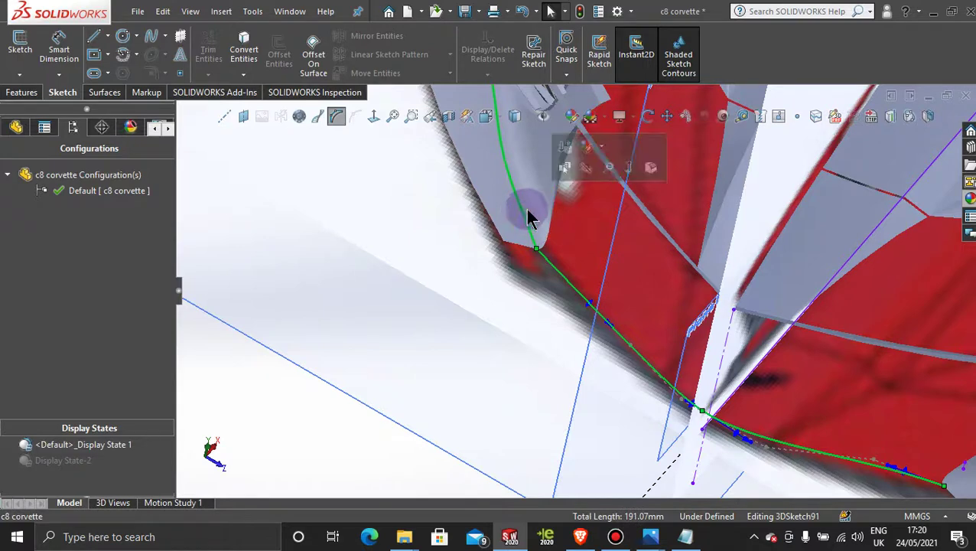
{"action": "key", "text": "ctrl+b"}
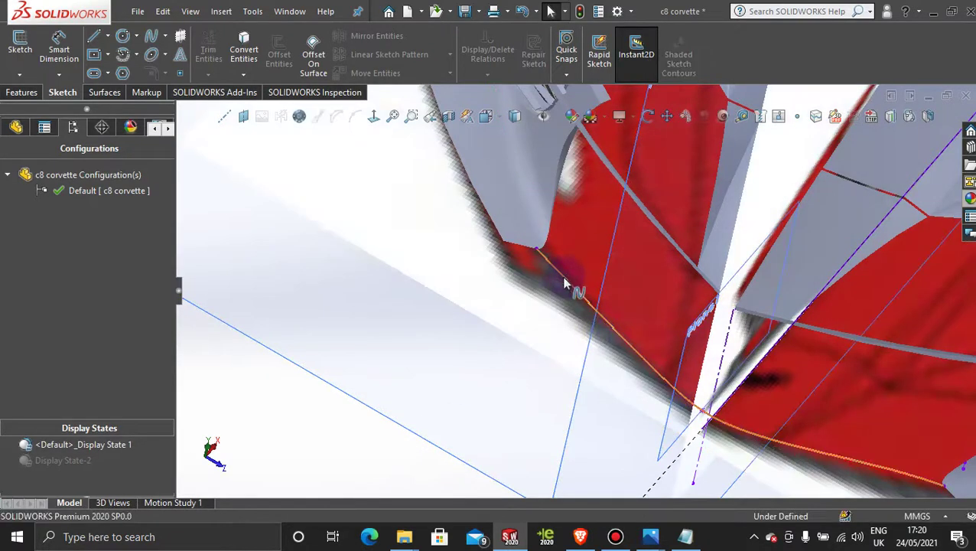
{"action": "double_click", "coordinate": [569, 285]}
{"action": "right_click", "coordinate": [567, 293]}
Make the 3DSketch91 spline tangent to the adjoining bumper edge.
{"action": "left_click", "coordinate": [582, 239]}
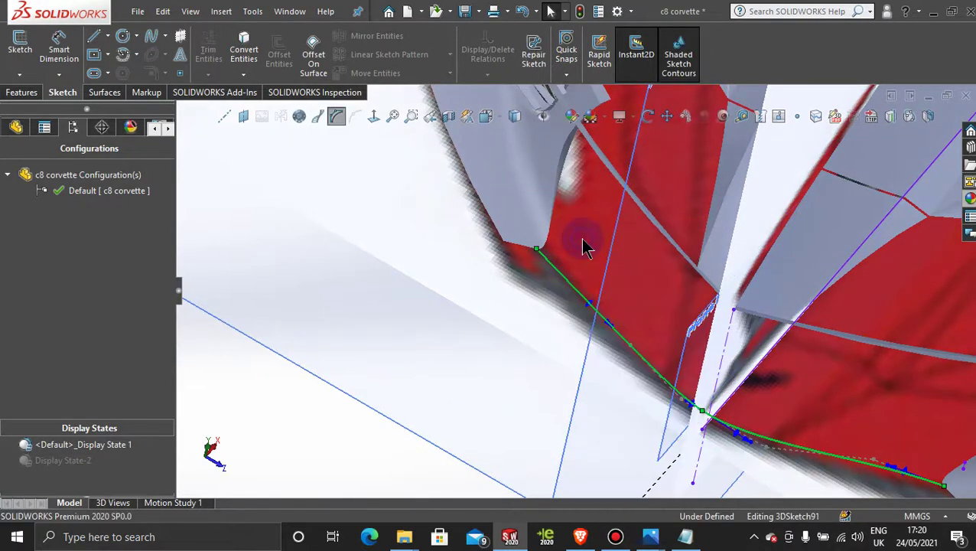
{"action": "left_click", "coordinate": [570, 284]}
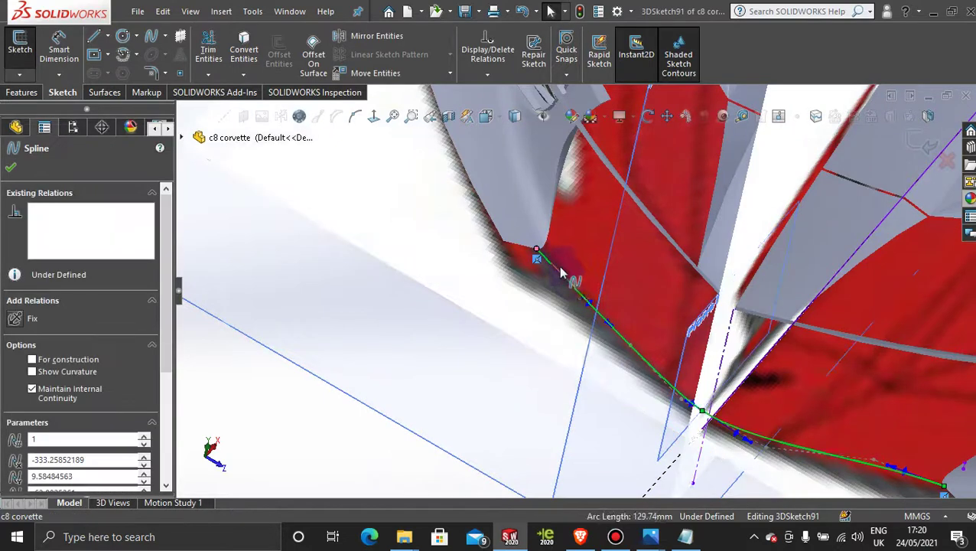
{"action": "left_click", "coordinate": [531, 234], "text": "ctrl"}
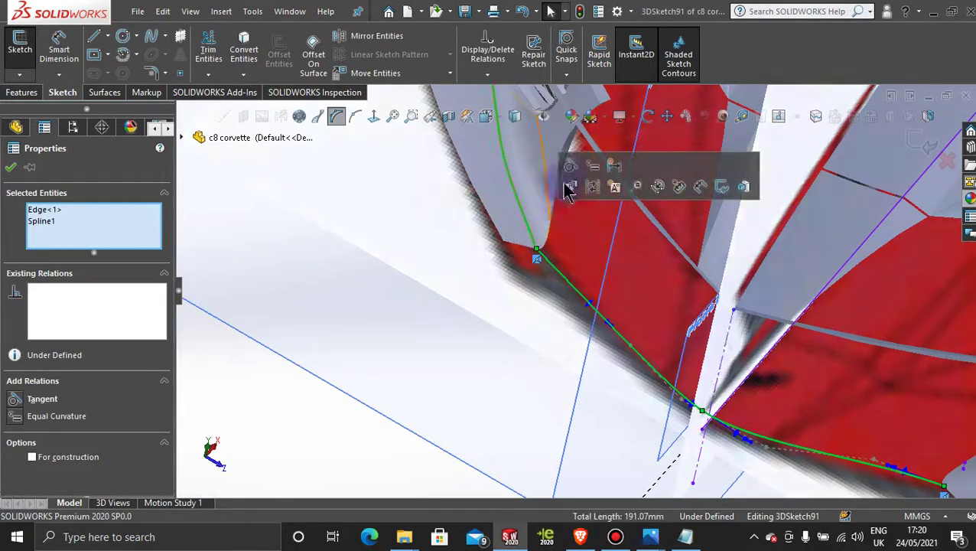
{"action": "left_click", "coordinate": [571, 167]}
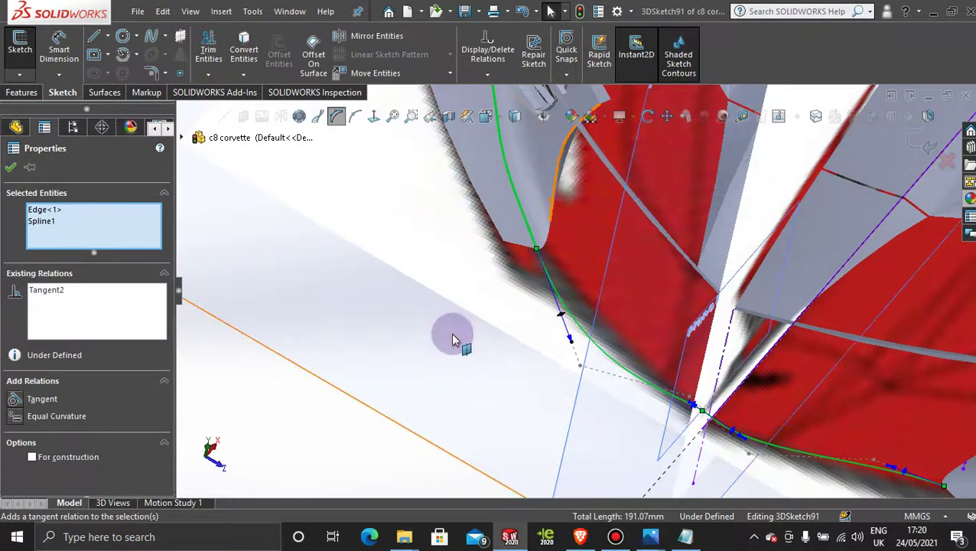
Orbit out to inspect the reshaped curve across the whole car front.
{"action": "middle_click_drag", "start_coordinate": [480, 431], "coordinate": [533, 375]}
{"action": "left_click", "coordinate": [549, 428]}
{"action": "middle_click_drag", "start_coordinate": [598, 456], "coordinate": [603, 433]}
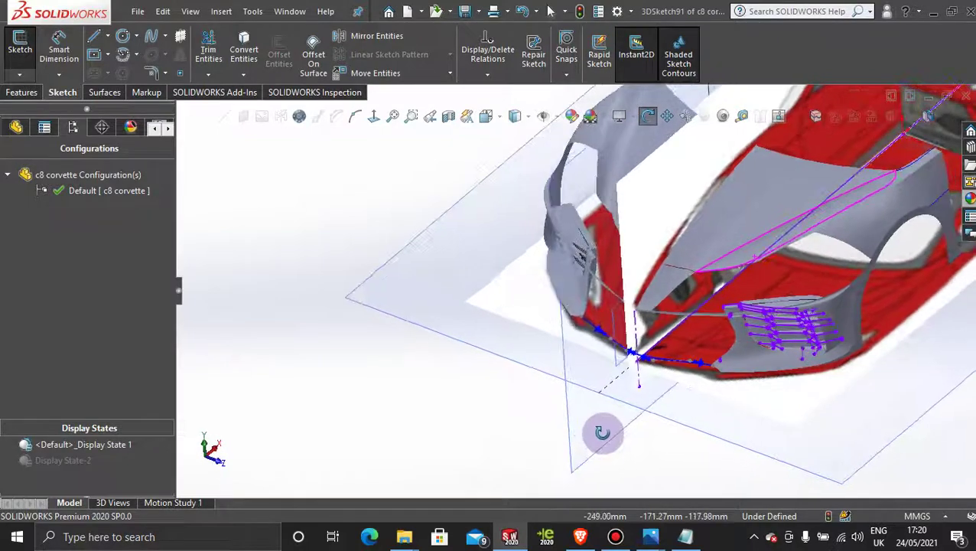
{"action": "scroll", "coordinate": [604, 428], "scroll_direction": "down", "scroll_amount": 5}
{"action": "scroll", "coordinate": [662, 329], "scroll_direction": "up", "scroll_amount": 4}
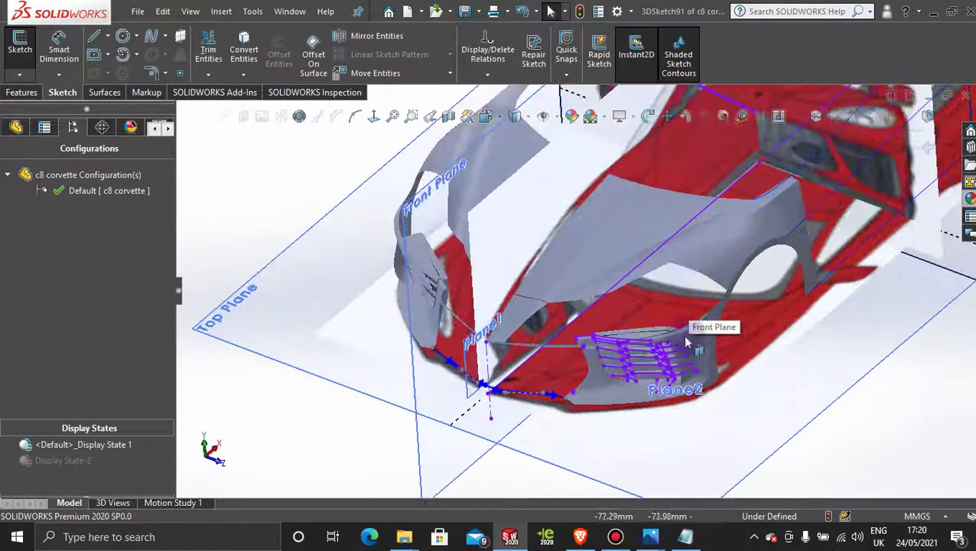
{"action": "middle_click_drag", "start_coordinate": [701, 429], "coordinate": [719, 417]}
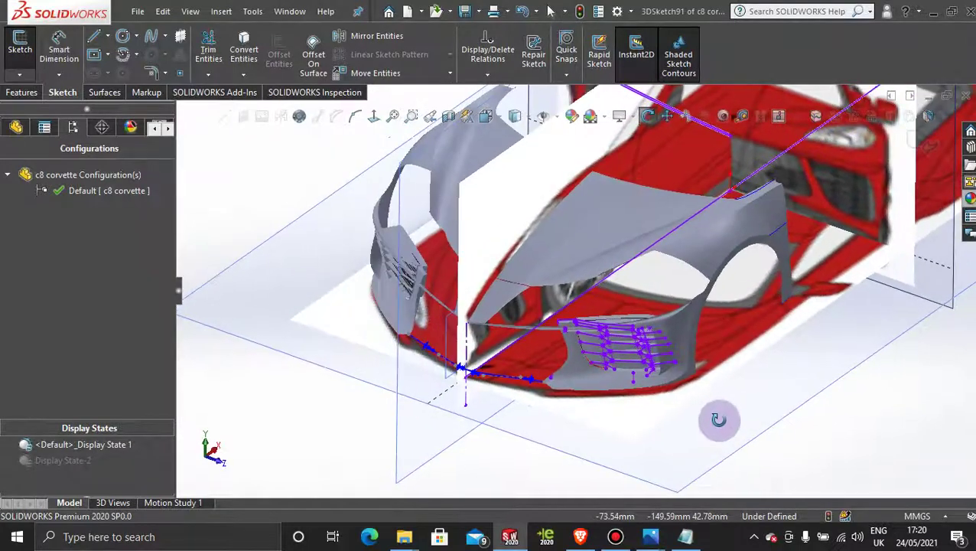
Switch to Display State-2 and rotate toward the front grille.
{"action": "left_click", "coordinate": [79, 461]}
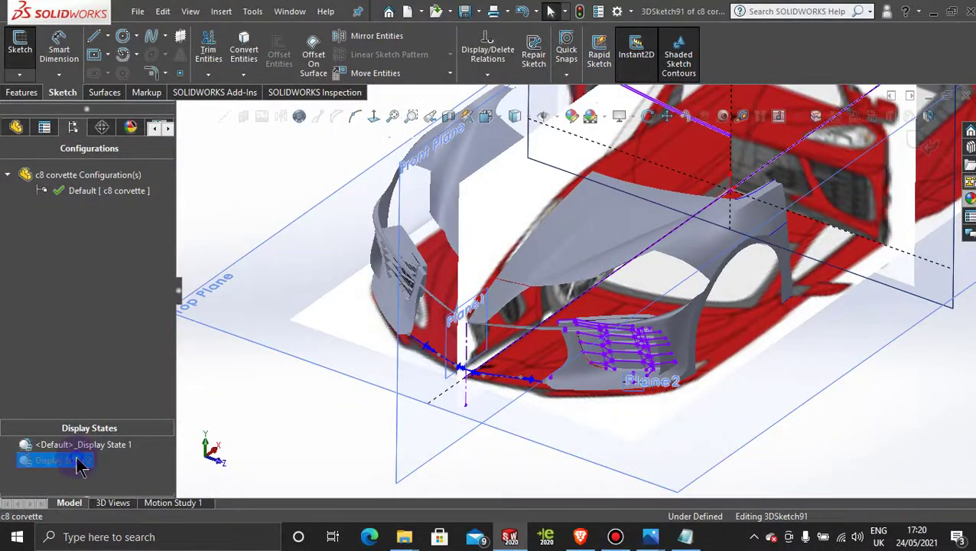
{"action": "scroll", "coordinate": [434, 370], "scroll_direction": "down", "scroll_amount": 3}
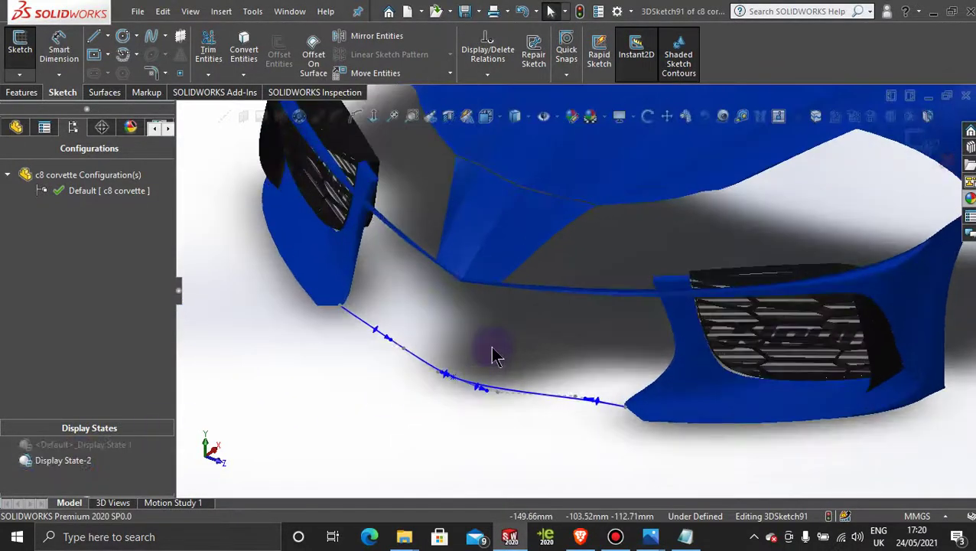
{"action": "scroll", "coordinate": [417, 417], "scroll_direction": "down", "scroll_amount": 2}
{"action": "middle_click_drag", "start_coordinate": [413, 404], "coordinate": [503, 280]}
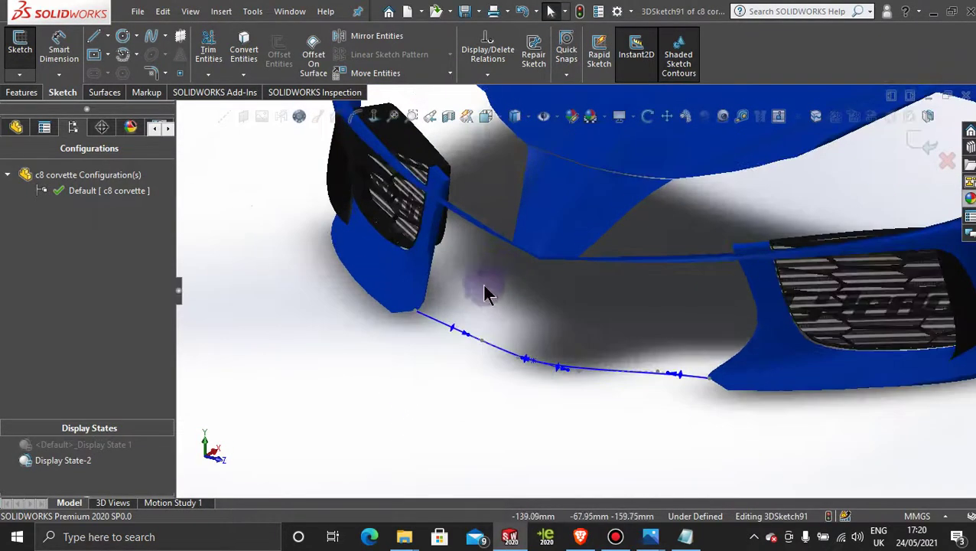
Select Front Plane in the FeatureManager tree and make it visible.
{"action": "left_click", "coordinate": [17, 128]}
{"action": "scroll", "coordinate": [92, 226], "scroll_direction": "down", "scroll_amount": 10}
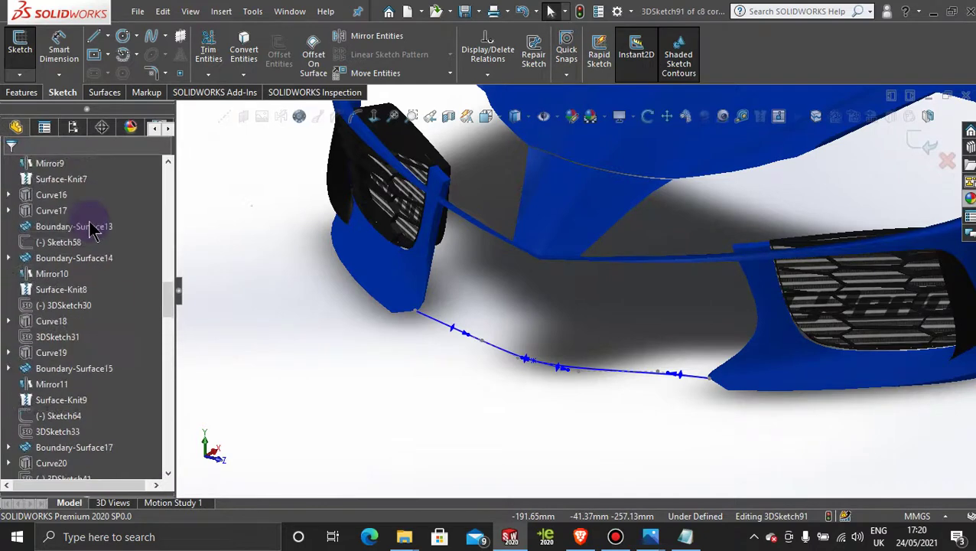
{"action": "scroll", "coordinate": [89, 223], "scroll_direction": "up", "scroll_amount": 10}
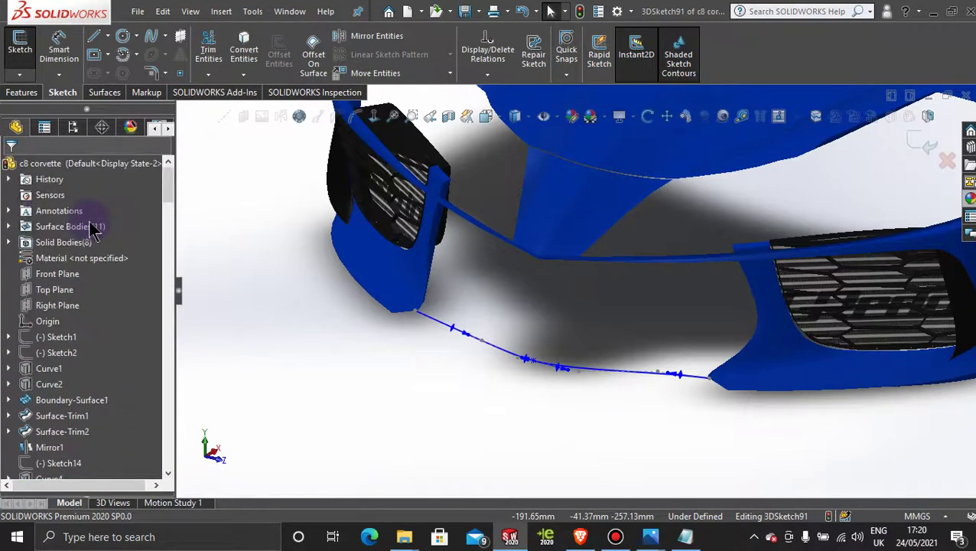
{"action": "left_click", "coordinate": [68, 277]}
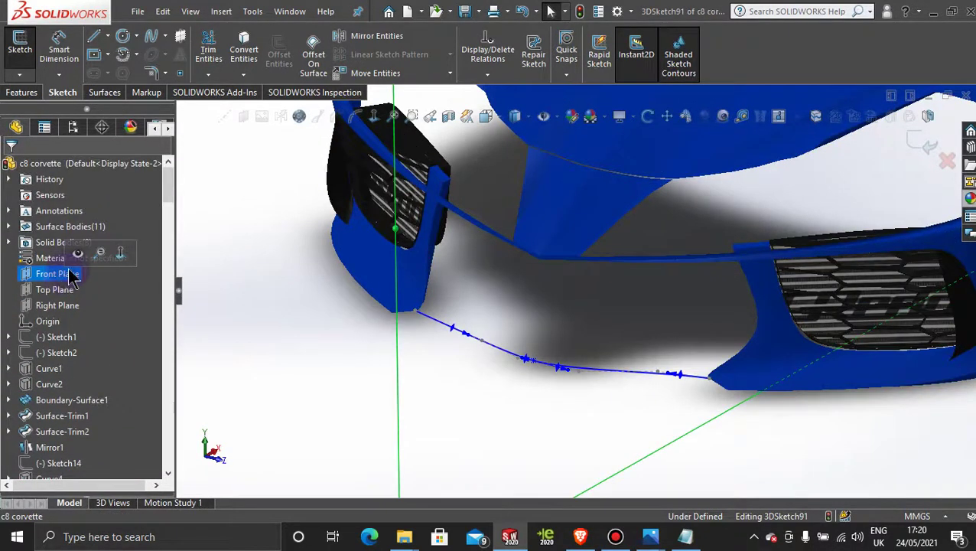
{"action": "left_click", "coordinate": [80, 256]}
{"action": "left_click", "coordinate": [233, 262]}
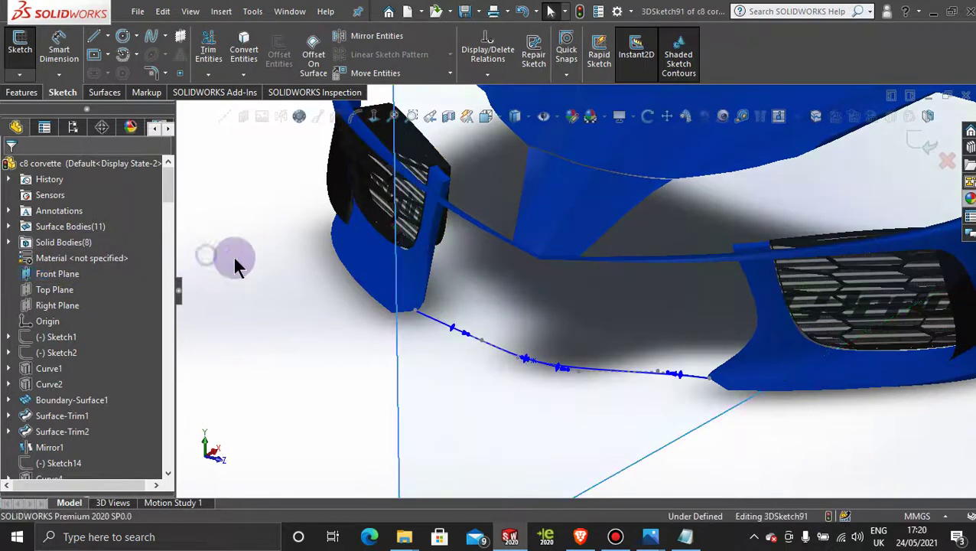
{"action": "left_click", "coordinate": [400, 375]}
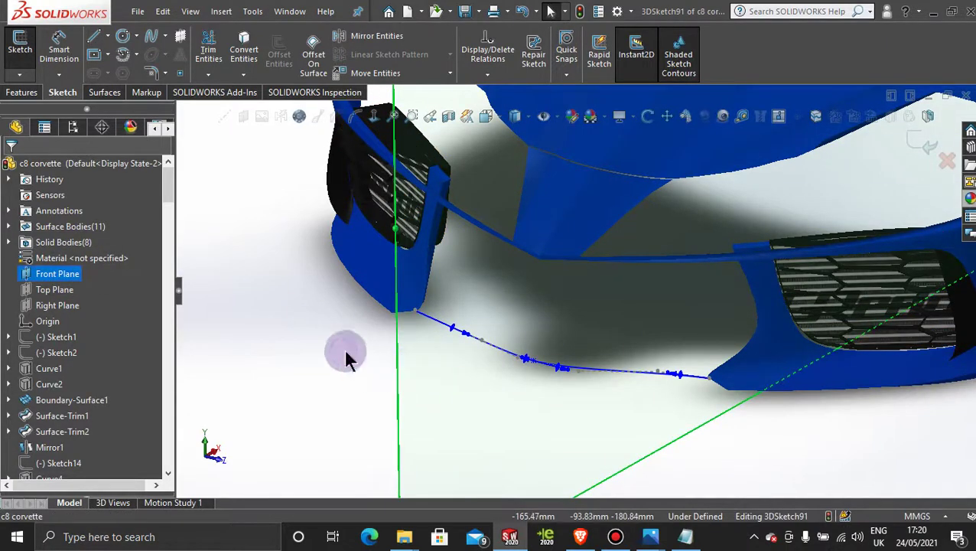
{"action": "left_click", "coordinate": [70, 277]}
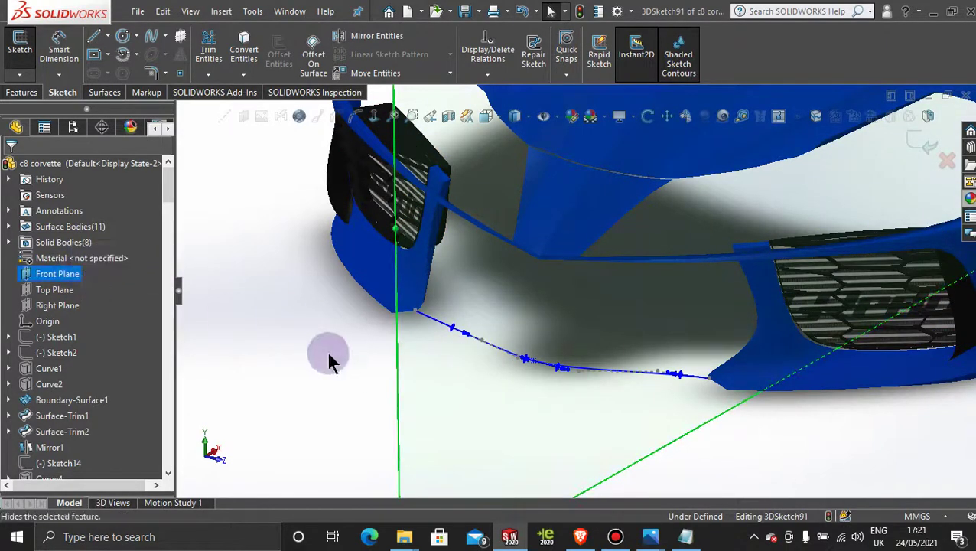
Exit 3DSketch91 and start a new sketch, Sketch85, on Front Plane.
{"action": "left_click", "coordinate": [910, 153]}
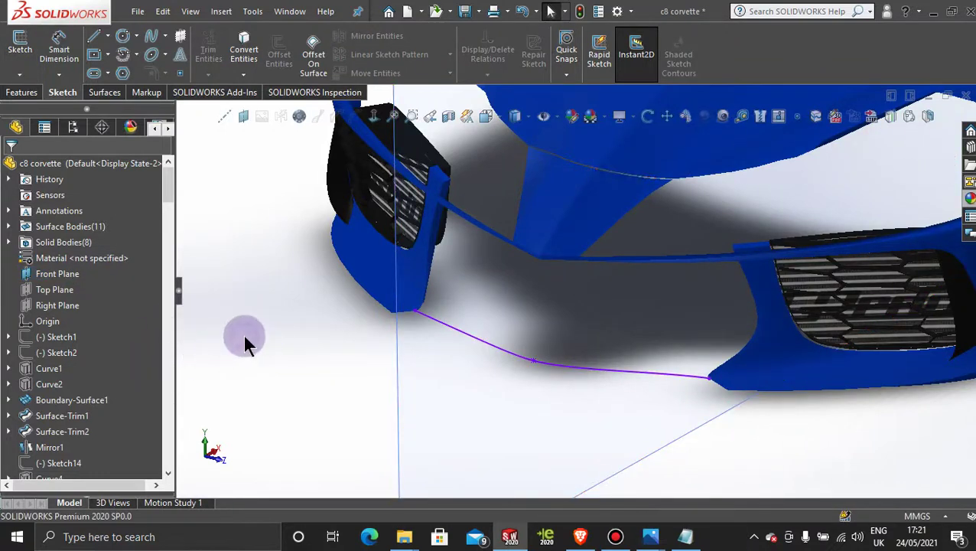
{"action": "left_click", "coordinate": [69, 275]}
{"action": "left_click", "coordinate": [80, 255]}
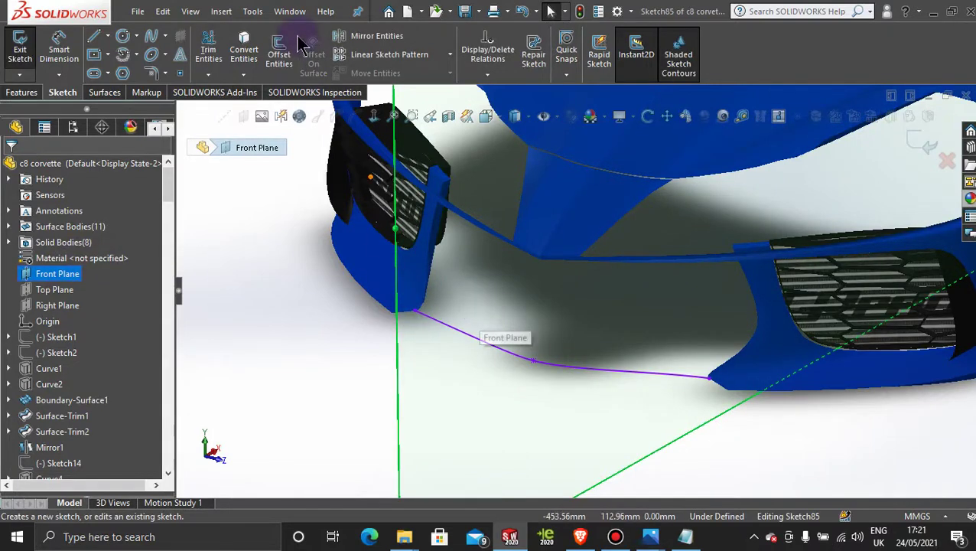
Convert the side intake face's edges into the sketch and view Front Plane straight on.
{"action": "left_click", "coordinate": [245, 52]}
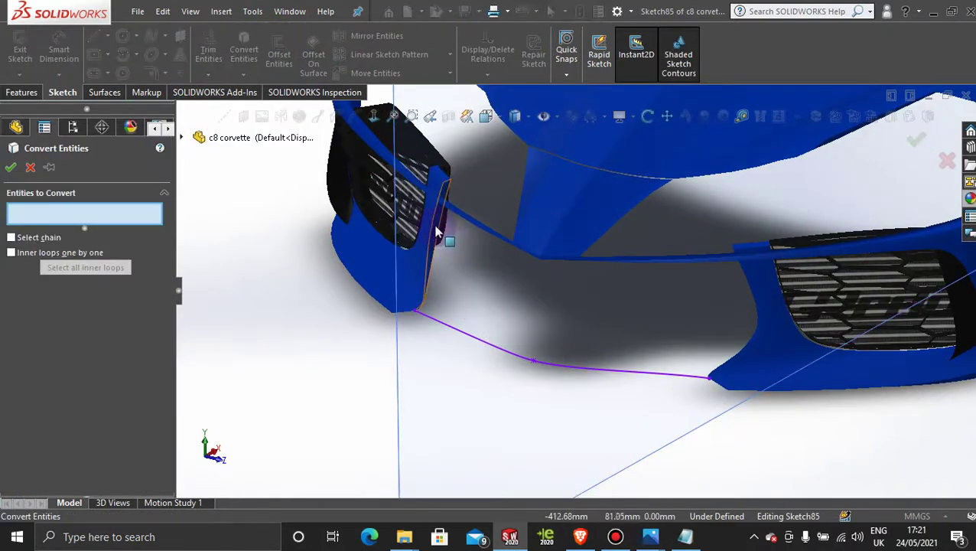
{"action": "left_click", "coordinate": [439, 232]}
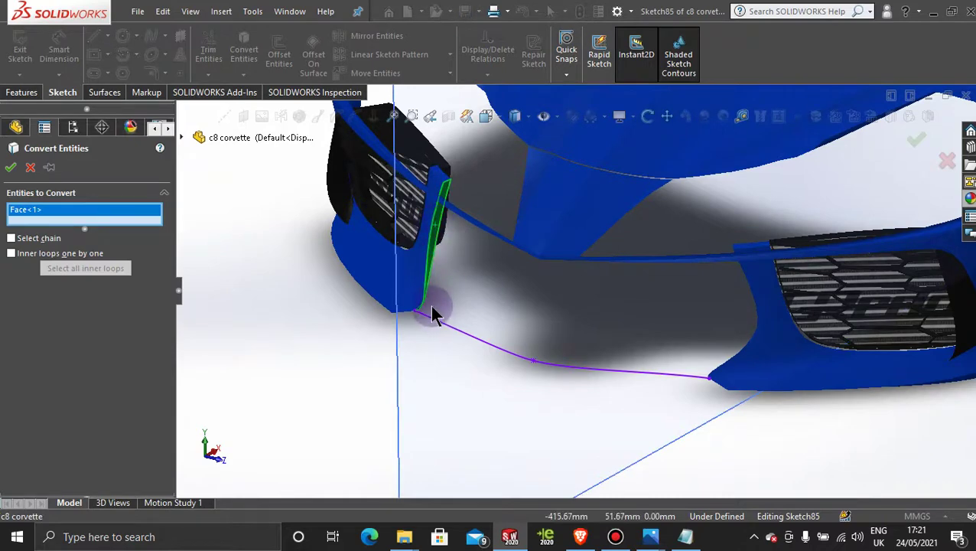
{"action": "scroll", "coordinate": [436, 316], "scroll_direction": "down", "scroll_amount": 5}
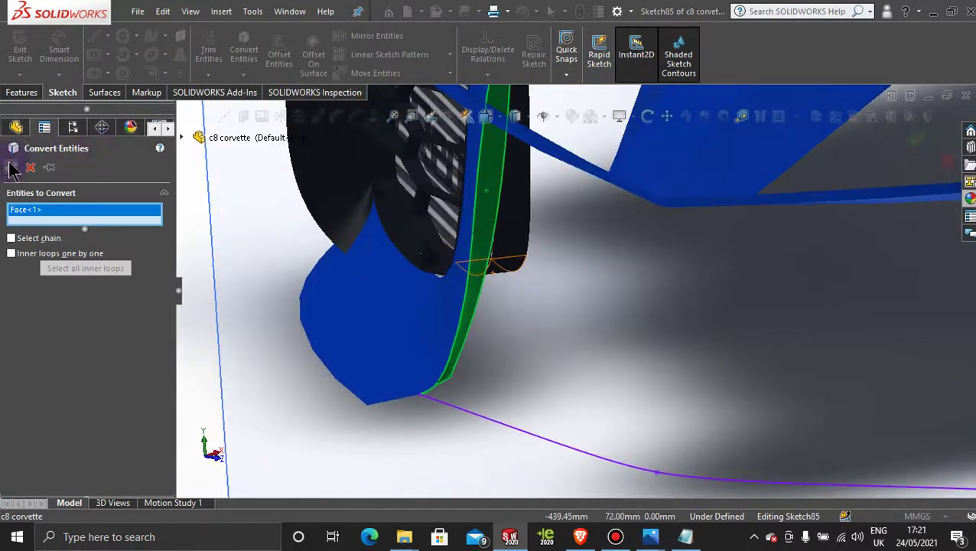
{"action": "left_click", "coordinate": [12, 167]}
{"action": "scroll", "coordinate": [673, 317], "scroll_direction": "up", "scroll_amount": 10}
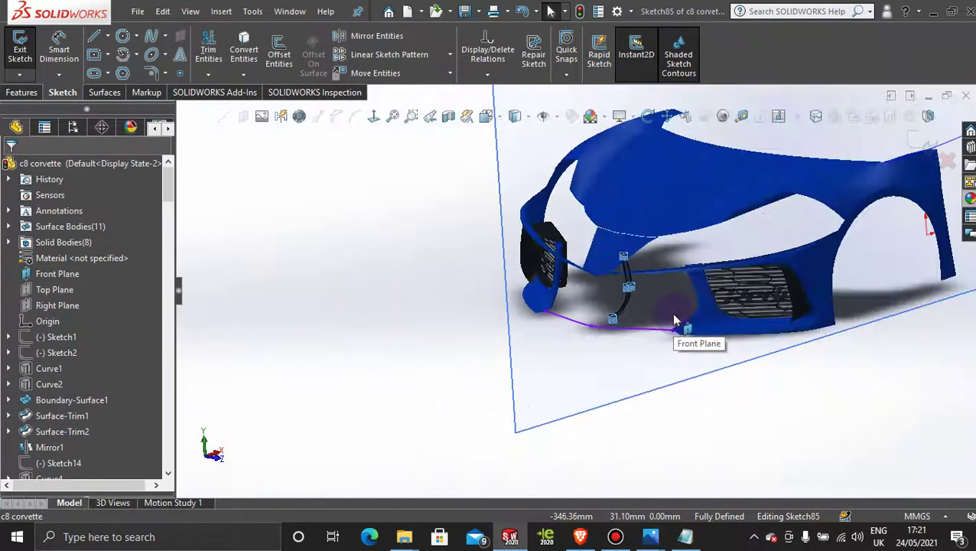
{"action": "left_click", "coordinate": [374, 117]}
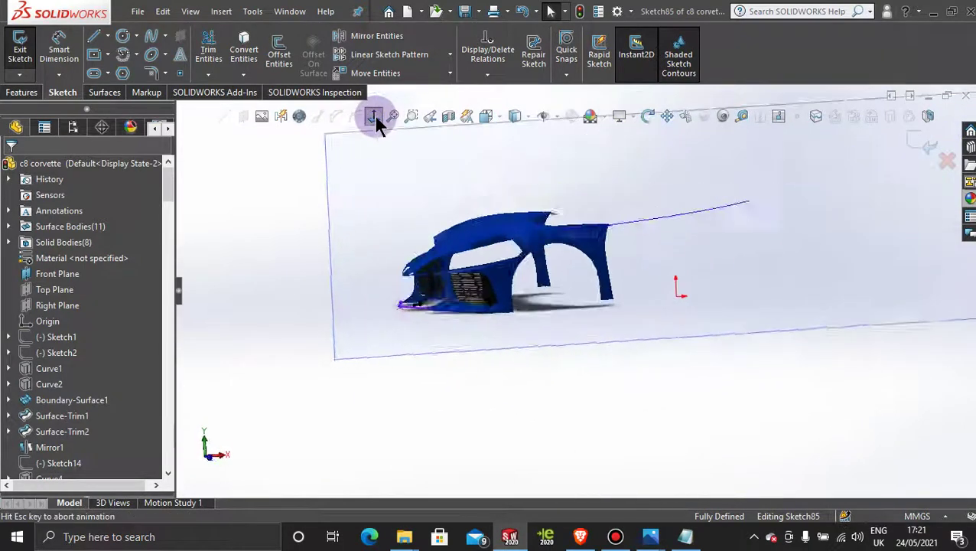
{"action": "scroll", "coordinate": [429, 321], "scroll_direction": "down", "scroll_amount": 6}
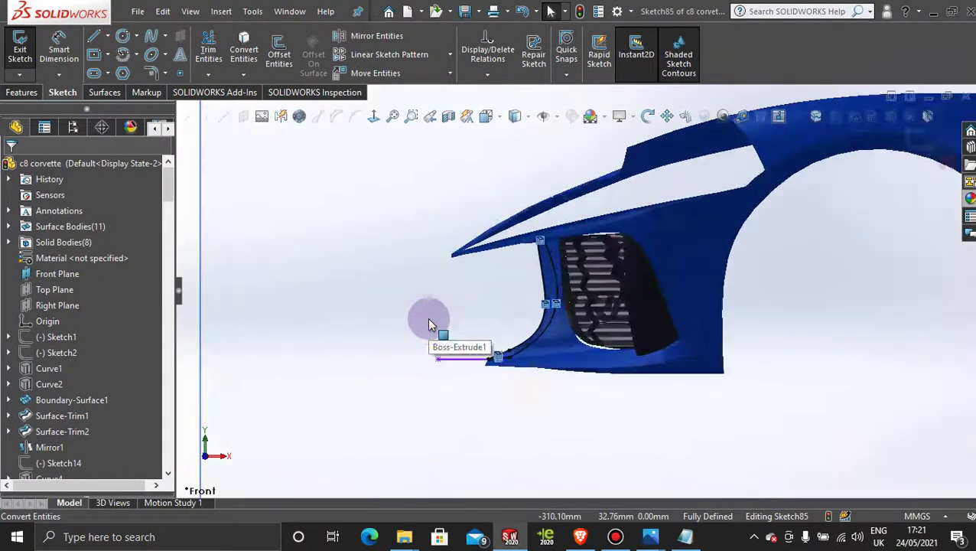
{"action": "scroll", "coordinate": [490, 367], "scroll_direction": "down", "scroll_amount": 2}
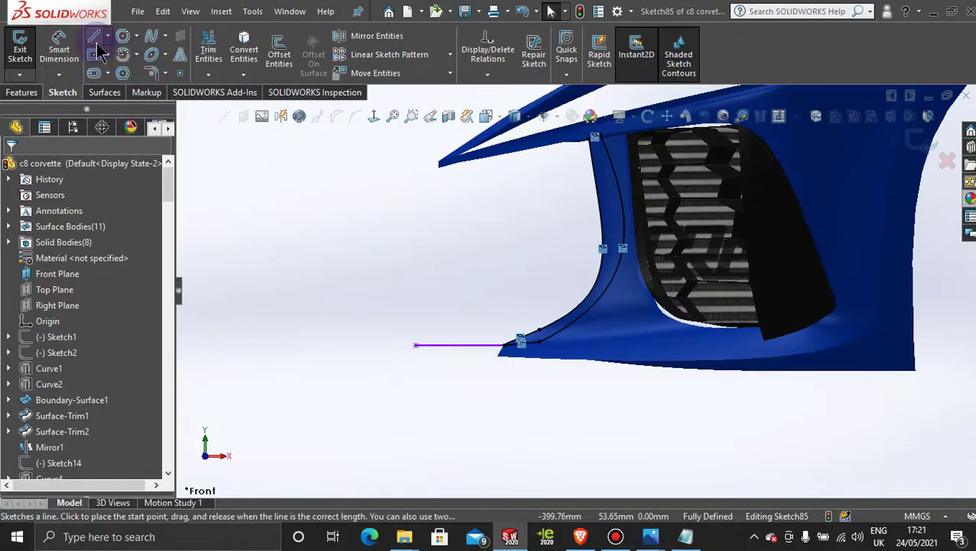
Draw a spline from the horizontal line's left end up near the upper bumper, bent rightward.
{"action": "left_click", "coordinate": [151, 40]}
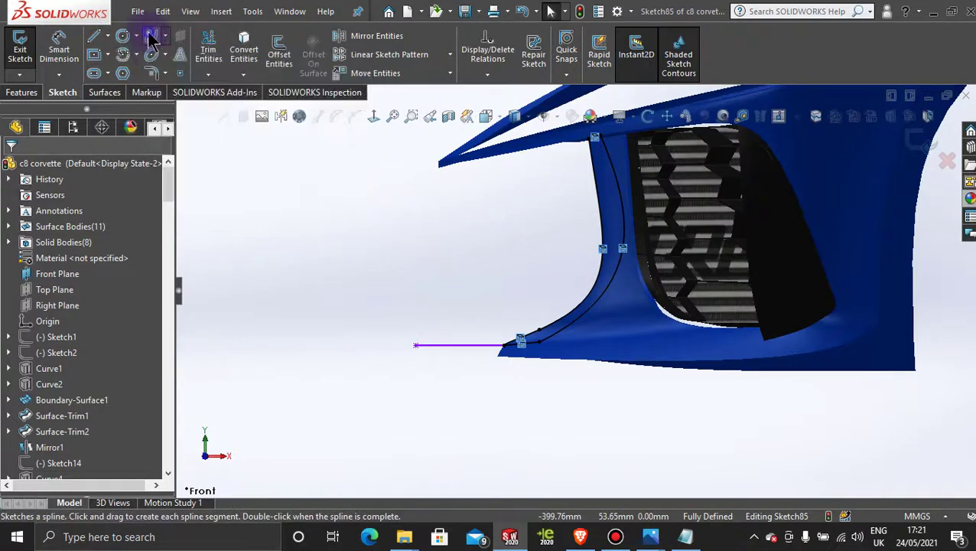
{"action": "left_click", "coordinate": [415, 346]}
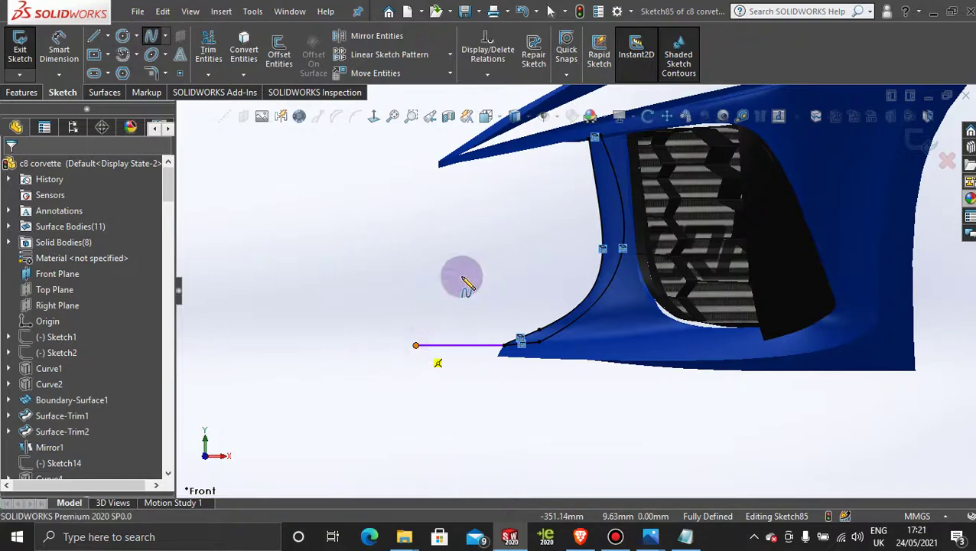
{"action": "left_click", "coordinate": [438, 168]}
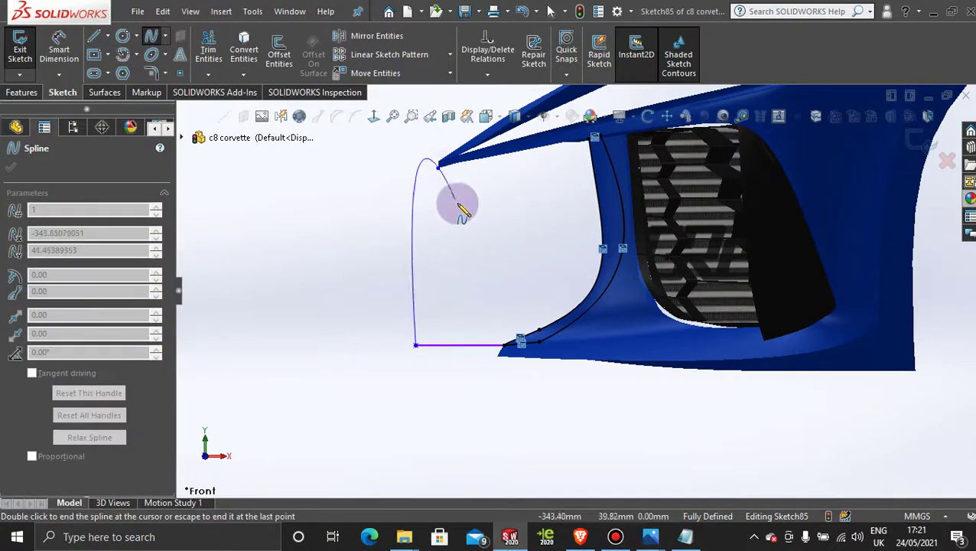
{"action": "key", "text": "Escape"}
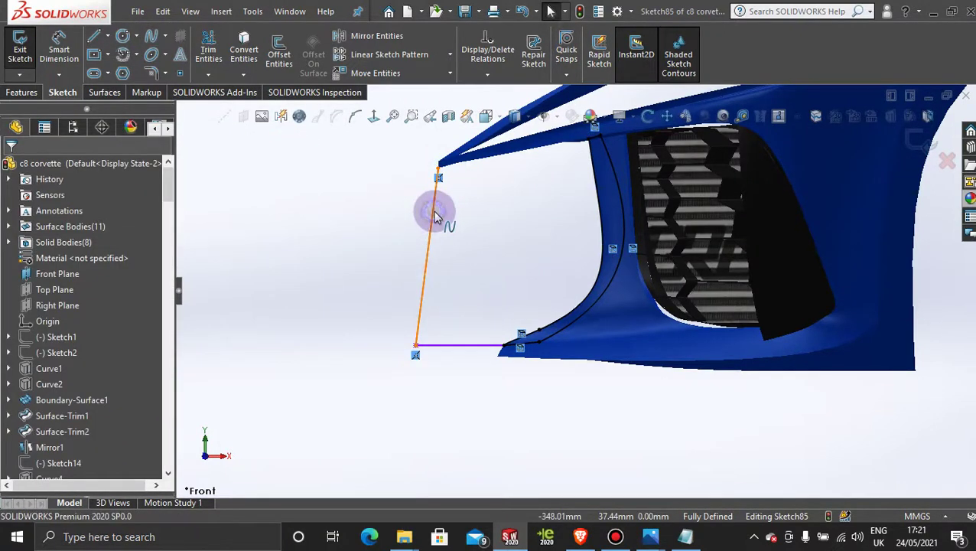
{"action": "left_click", "coordinate": [434, 214]}
{"action": "left_click_drag", "start_coordinate": [442, 245], "coordinate": [548, 260]}
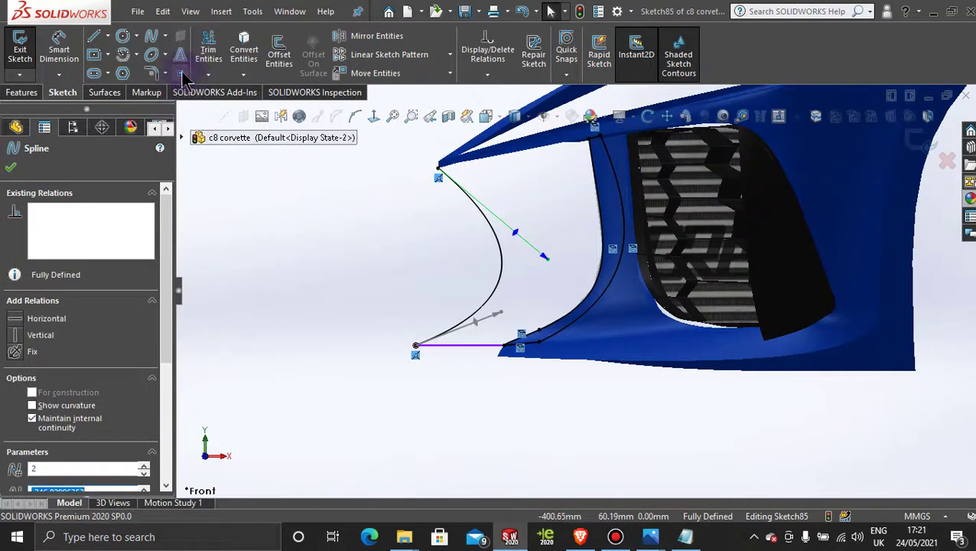
Insert an extra point on the spline and nudge it to reshape the curve.
{"action": "left_click", "coordinate": [350, 127]}
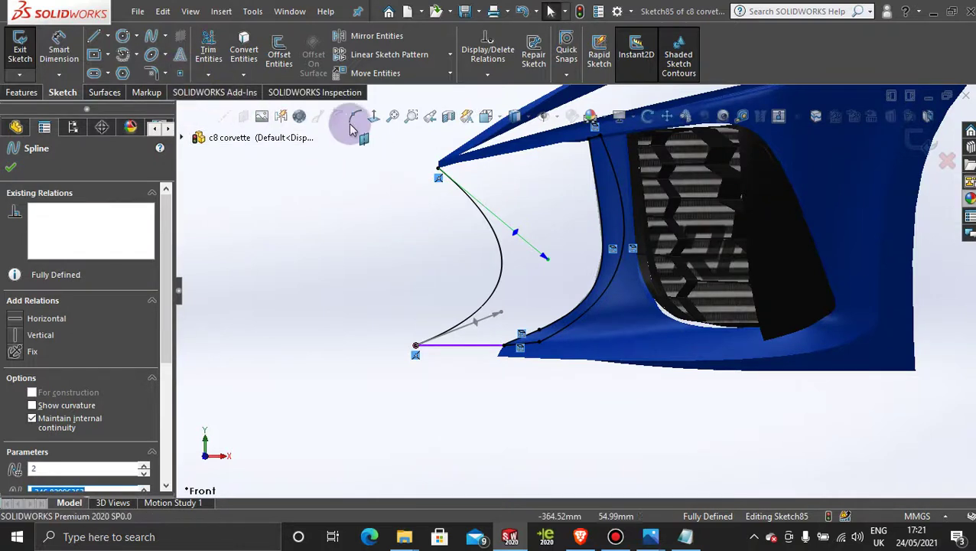
{"action": "left_click", "coordinate": [354, 118]}
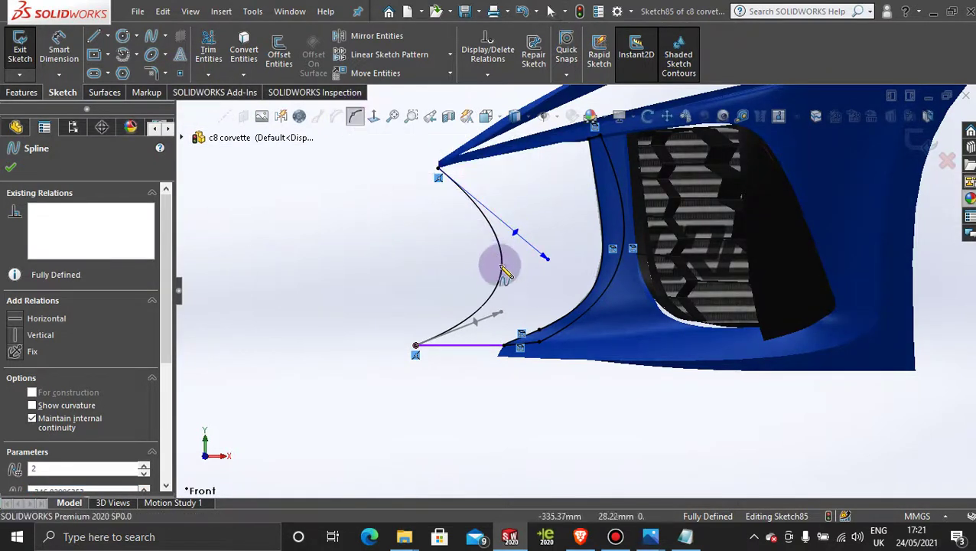
{"action": "left_click", "coordinate": [490, 296]}
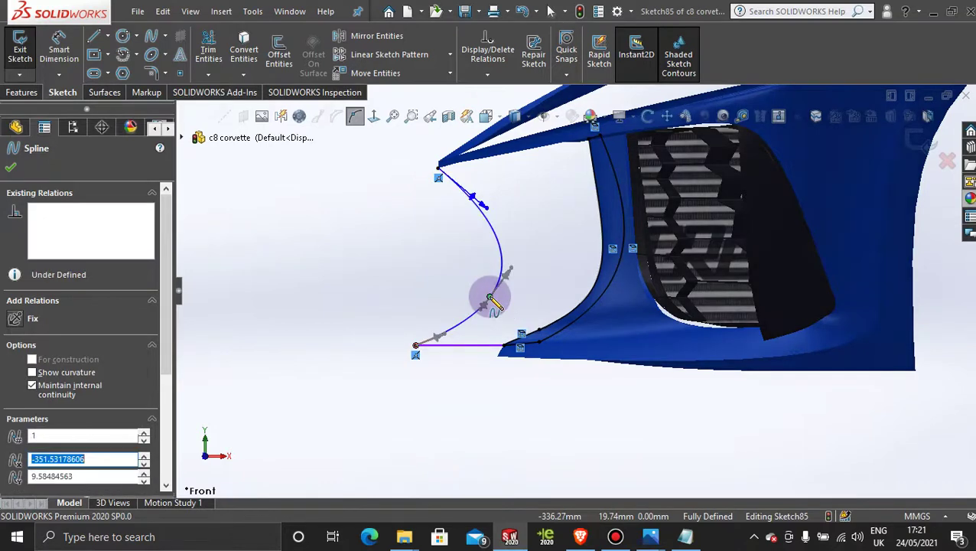
{"action": "key", "text": "Escape"}
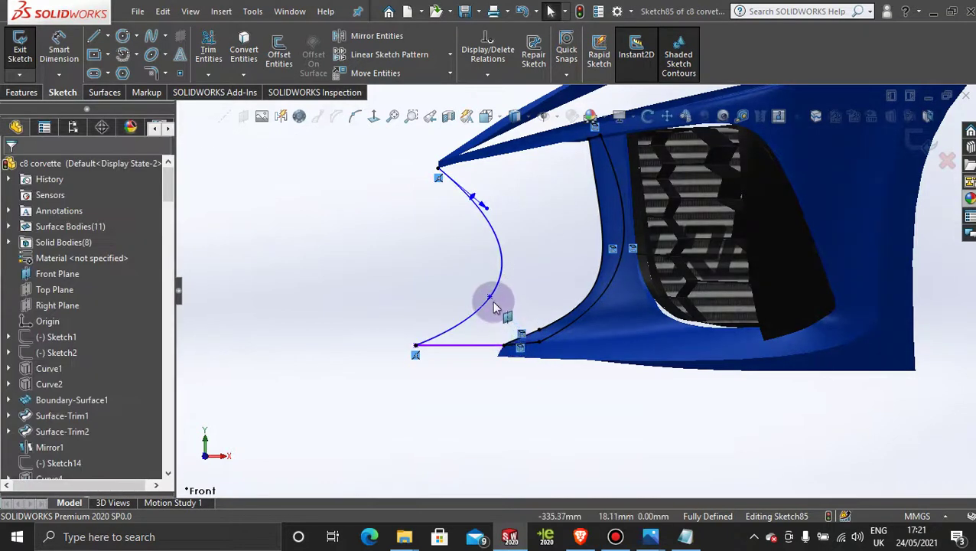
{"action": "left_click", "coordinate": [490, 299]}
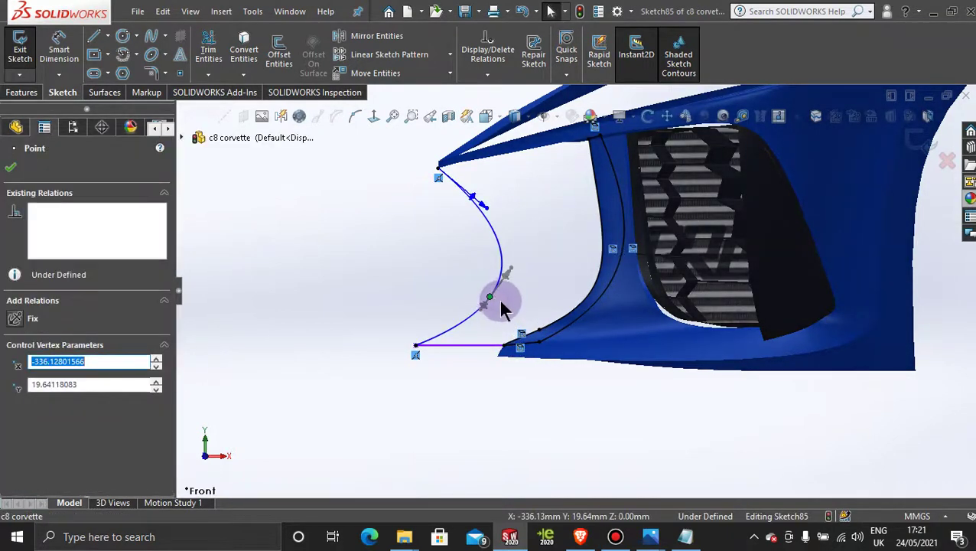
{"action": "left_click_drag", "start_coordinate": [501, 306], "coordinate": [507, 309]}
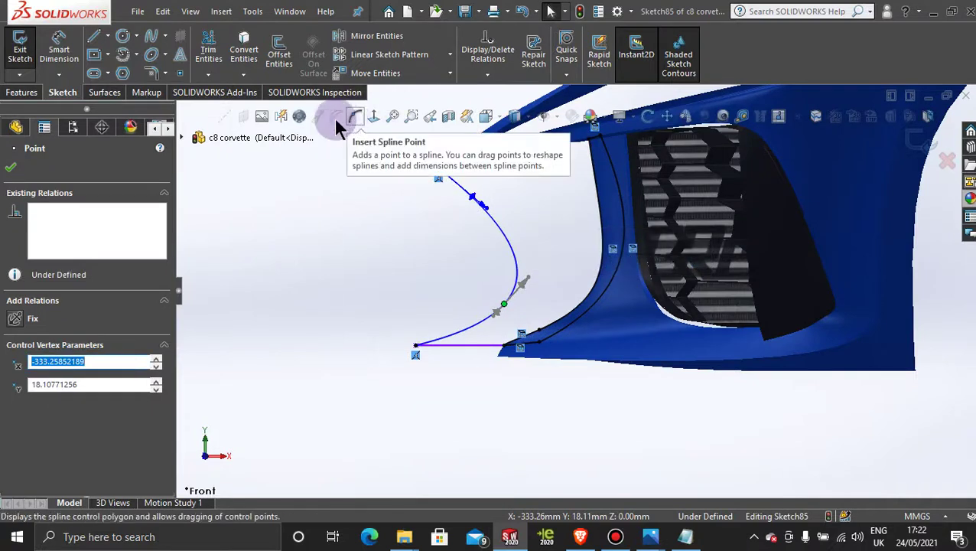
Drag control polygon vertices down and right to tighten the spline's bend.
{"action": "left_click", "coordinate": [505, 231]}
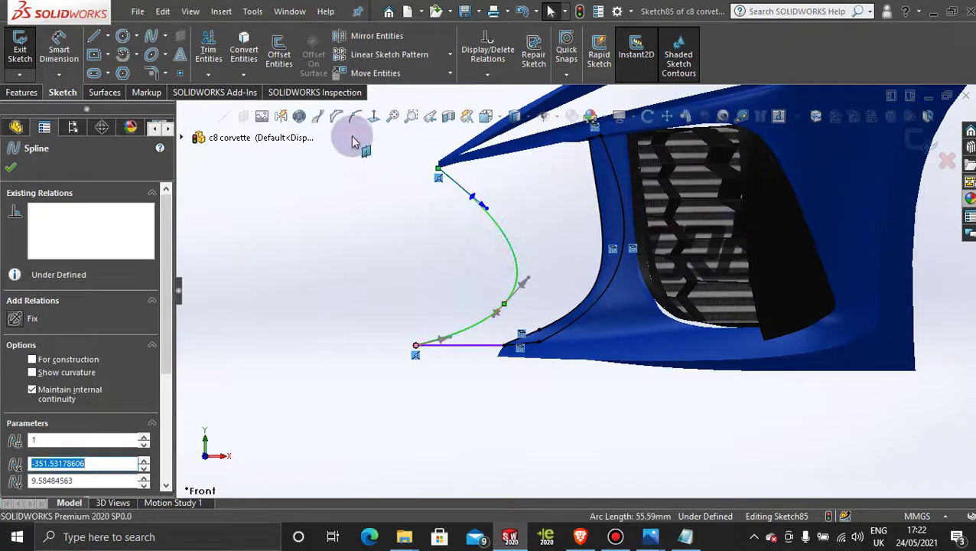
{"action": "left_click", "coordinate": [336, 117]}
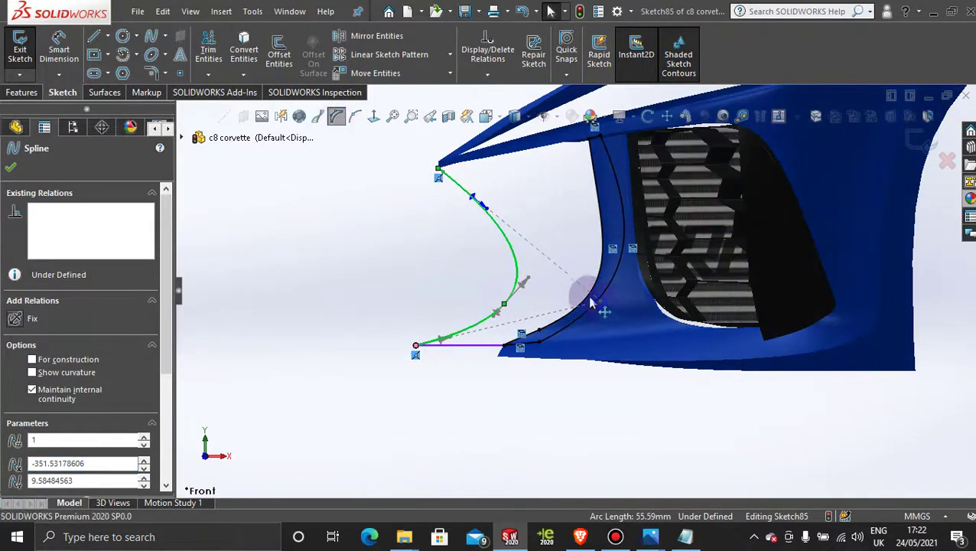
{"action": "left_click_drag", "start_coordinate": [591, 303], "coordinate": [566, 286]}
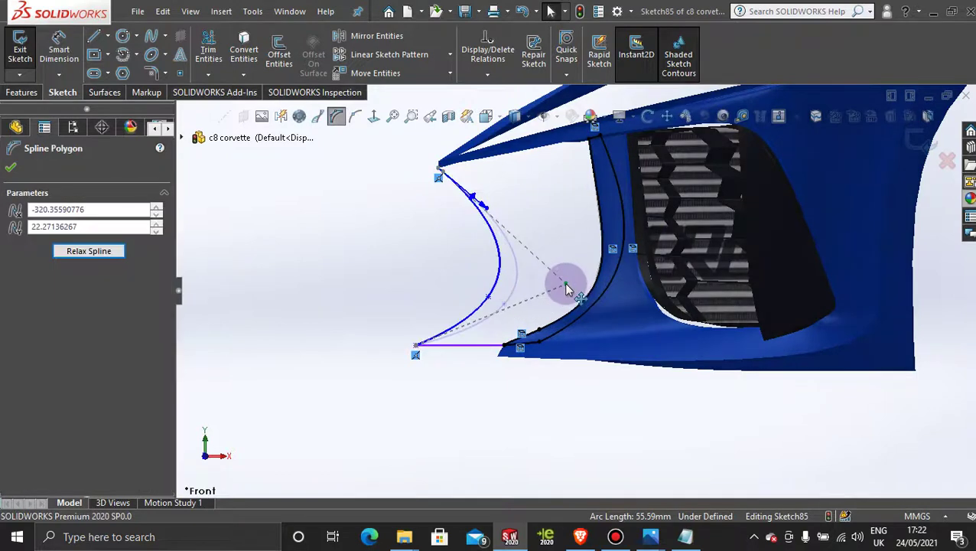
{"action": "left_click", "coordinate": [494, 290]}
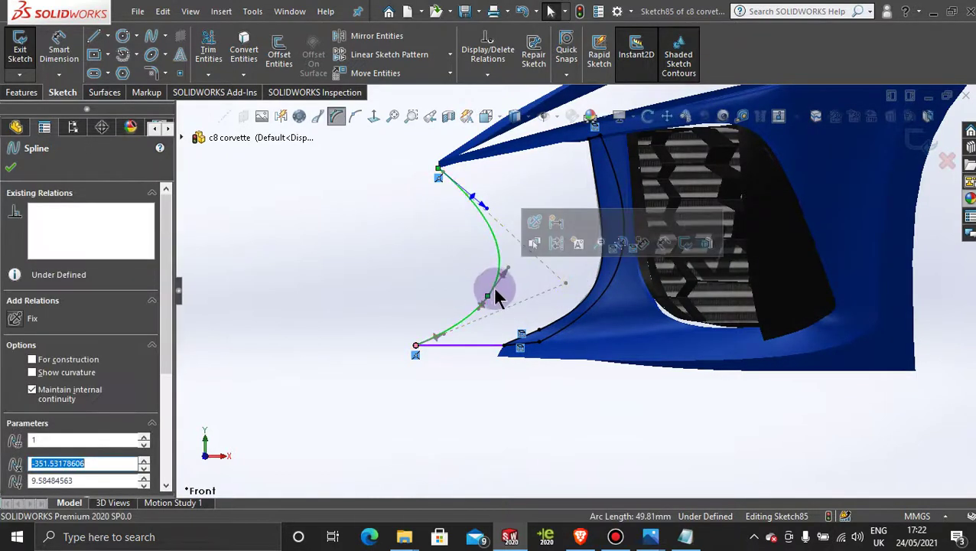
{"action": "left_click", "coordinate": [506, 268]}
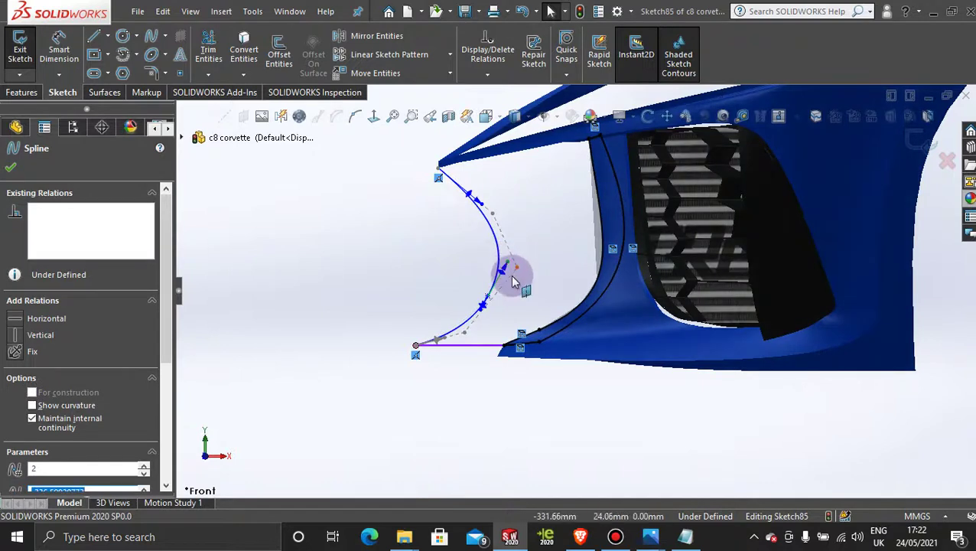
{"action": "left_click", "coordinate": [519, 269]}
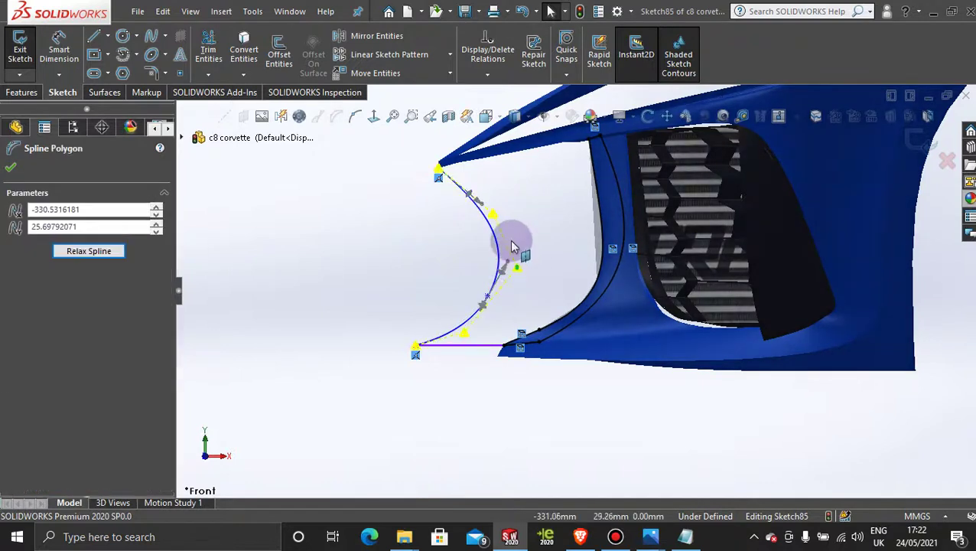
{"action": "left_click_drag", "start_coordinate": [498, 219], "coordinate": [531, 295]}
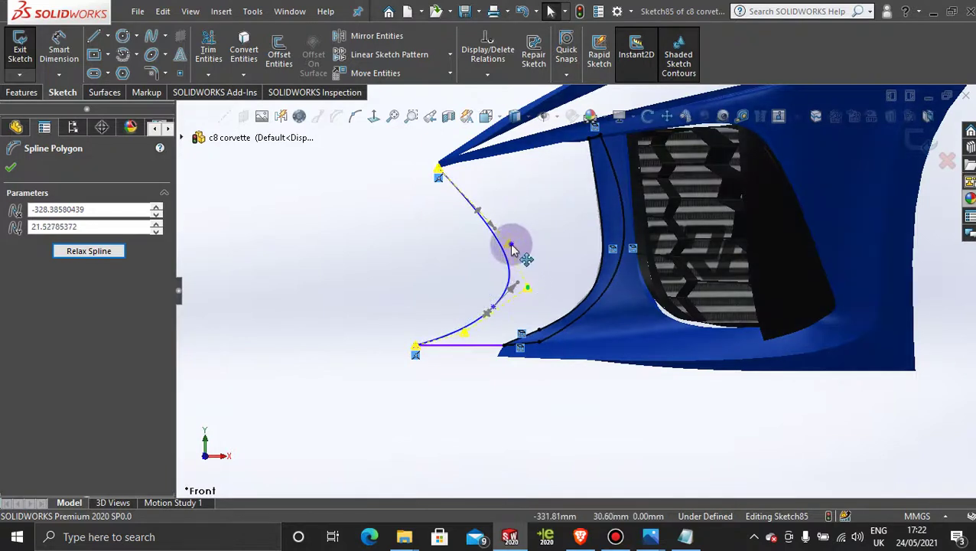
{"action": "left_click_drag", "start_coordinate": [513, 250], "coordinate": [539, 304]}
Adjust the upper-right control vertex to refine the bend near the lower end.
{"action": "left_click", "coordinate": [530, 277]}
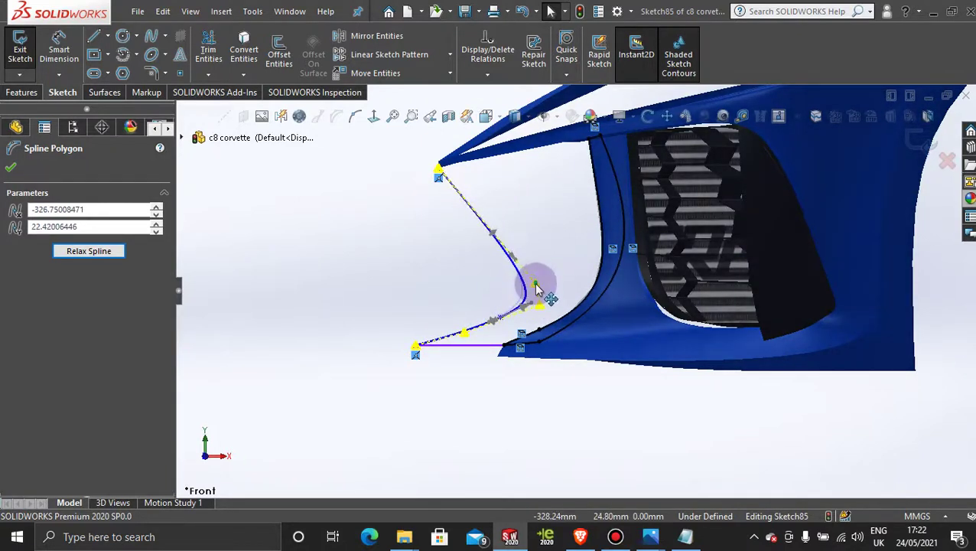
{"action": "scroll", "coordinate": [480, 274], "scroll_direction": "down", "scroll_amount": 2}
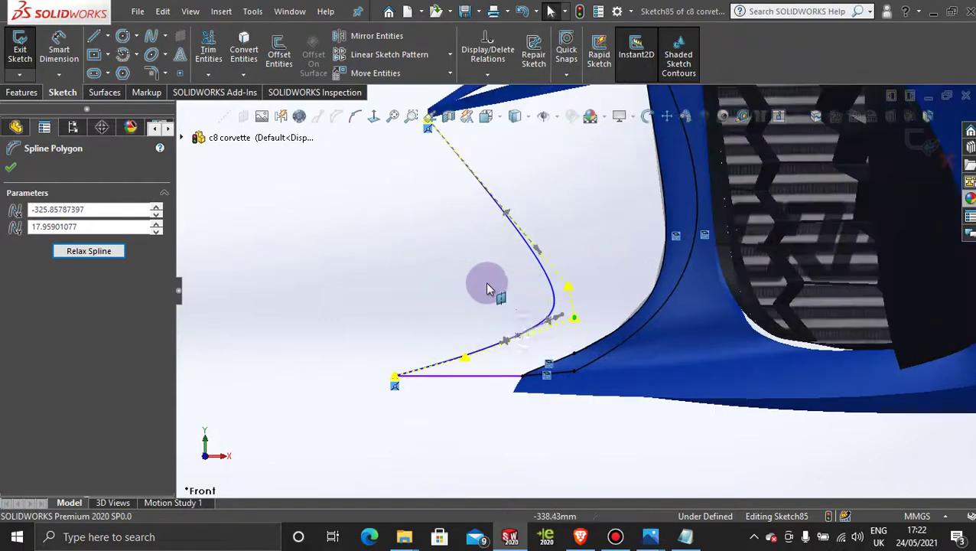
{"action": "left_click", "coordinate": [575, 321]}
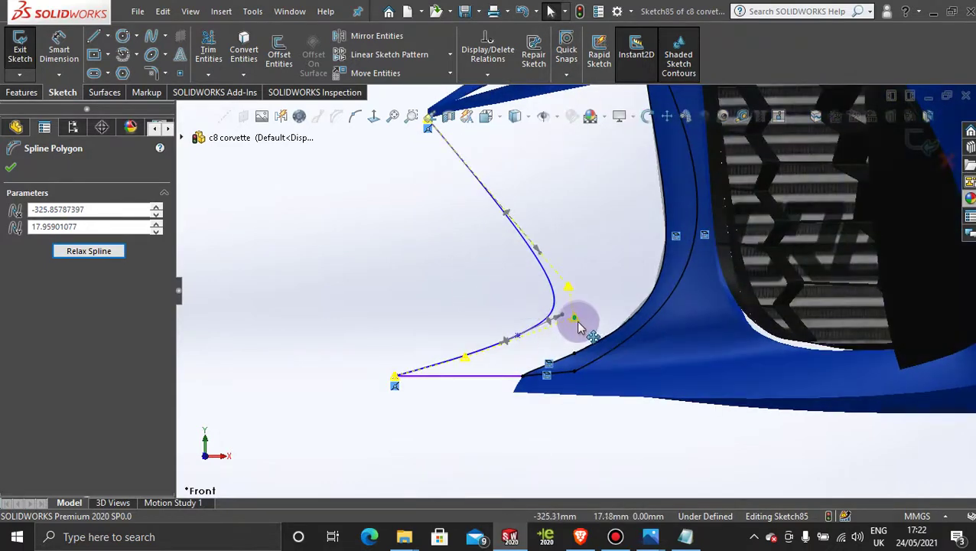
{"action": "left_click", "coordinate": [464, 356]}
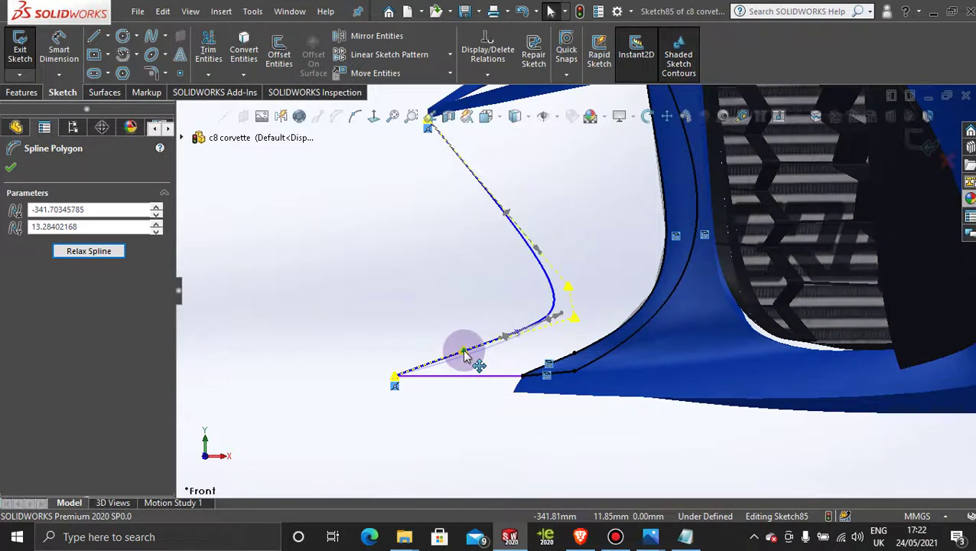
{"action": "left_click", "coordinate": [568, 298]}
{"action": "left_click_drag", "start_coordinate": [571, 294], "coordinate": [577, 306]}
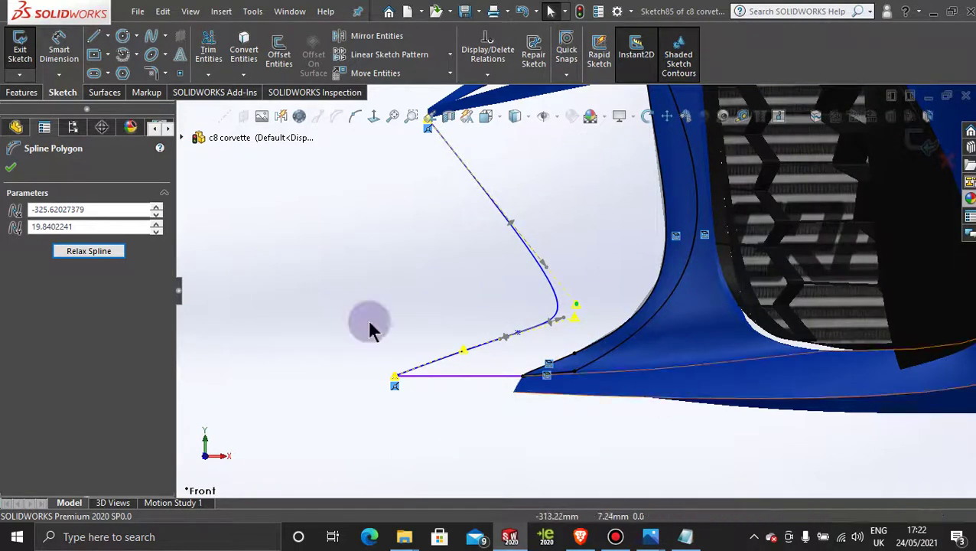
Accept the control polygon edits and exit Sketch85, rebuilding the model.
{"action": "left_click", "coordinate": [11, 171]}
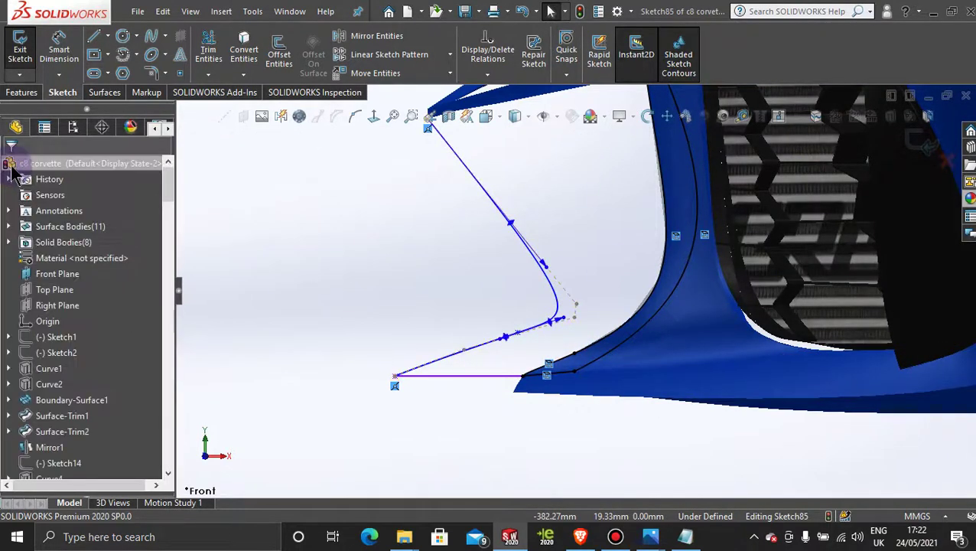
{"action": "scroll", "coordinate": [403, 279], "scroll_direction": "up", "scroll_amount": 5}
{"action": "middle_click_drag", "start_coordinate": [502, 252], "coordinate": [447, 332]}
{"action": "scroll", "coordinate": [690, 342], "scroll_direction": "down", "scroll_amount": 3}
{"action": "scroll", "coordinate": [690, 342], "scroll_direction": "down", "scroll_amount": 2}
{"action": "scroll", "coordinate": [457, 403], "scroll_direction": "up", "scroll_amount": 3}
{"action": "scroll", "coordinate": [448, 332], "scroll_direction": "down", "scroll_amount": 3}
{"action": "scroll", "coordinate": [474, 359], "scroll_direction": "down", "scroll_amount": 2}
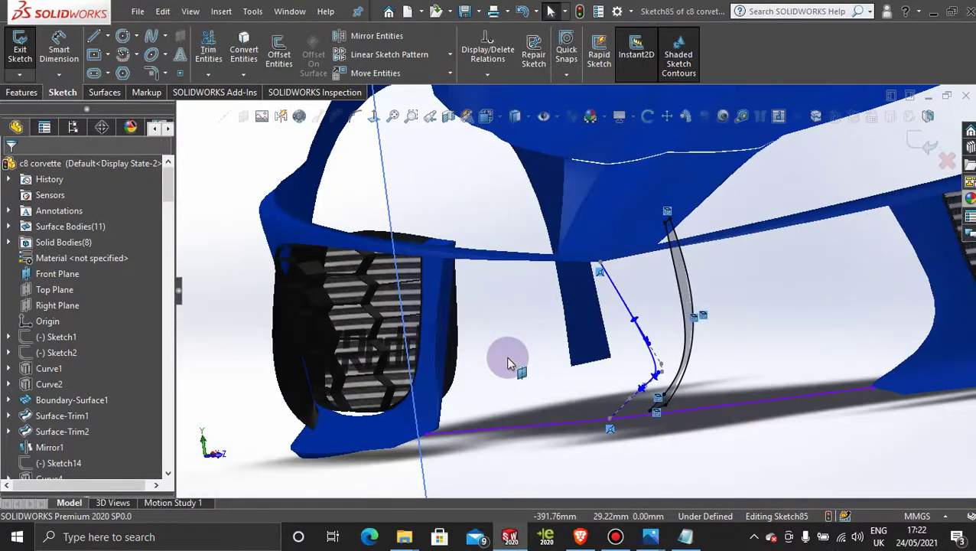
{"action": "left_click", "coordinate": [924, 139]}
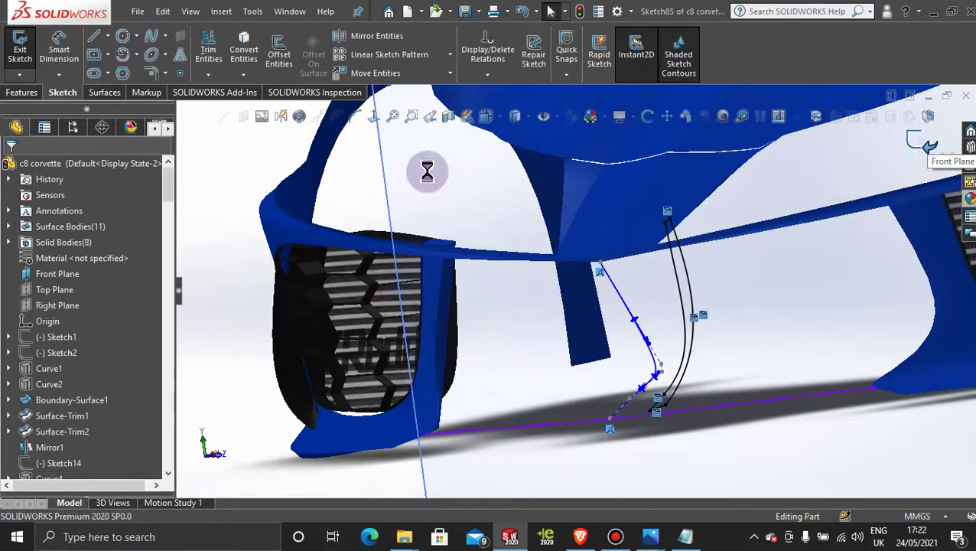
{"action": "left_click", "coordinate": [232, 156]}
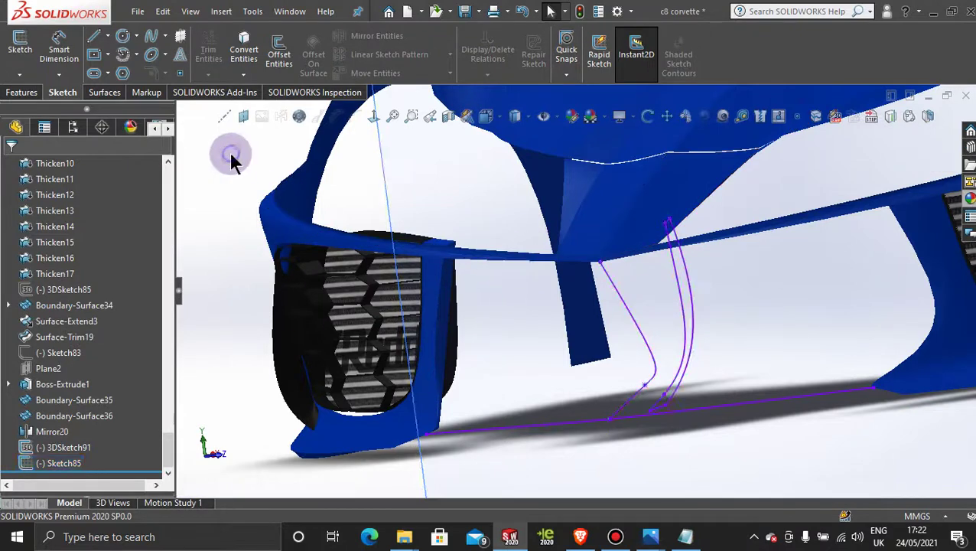
Start a boundary surface from the front body edge via SelectionManager, then cancel it.
{"action": "left_click", "coordinate": [105, 93]}
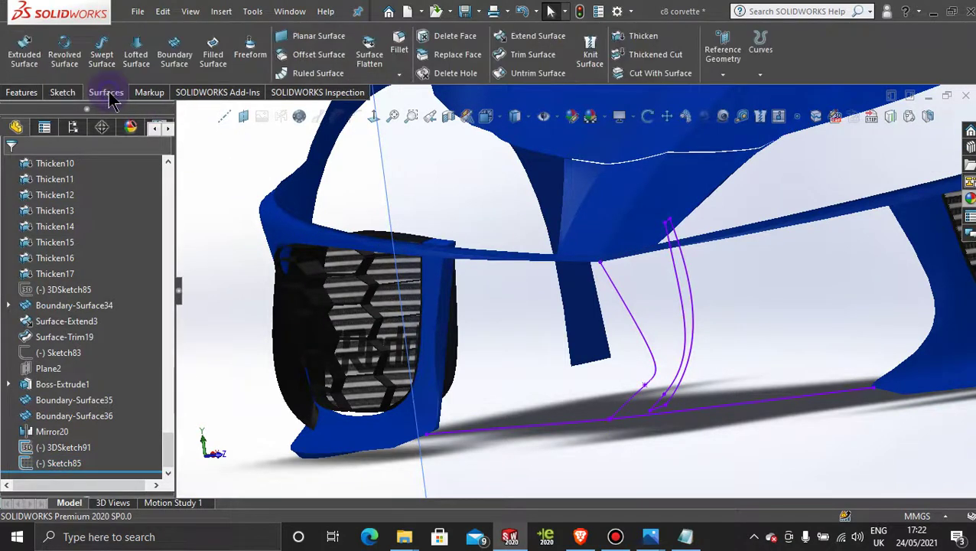
{"action": "left_click", "coordinate": [167, 39]}
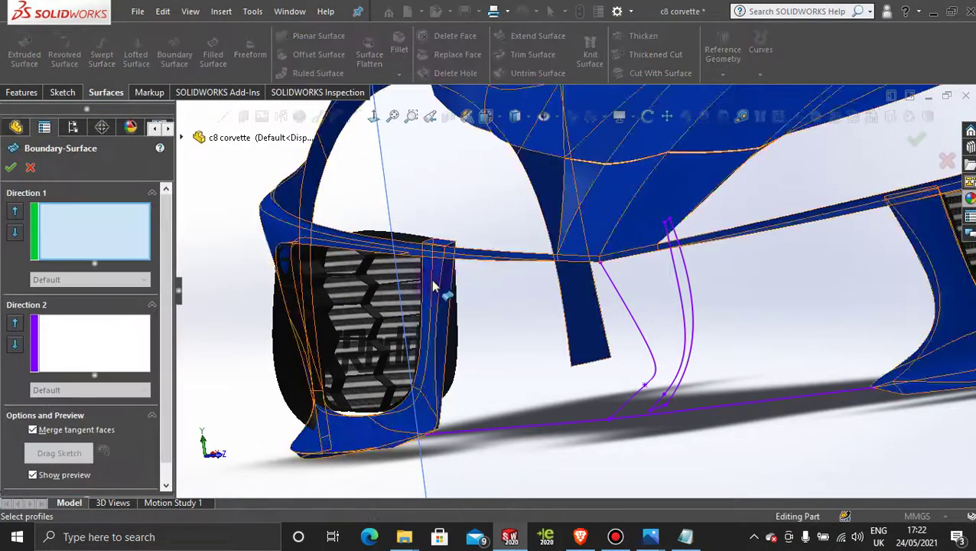
{"action": "right_click", "coordinate": [504, 306]}
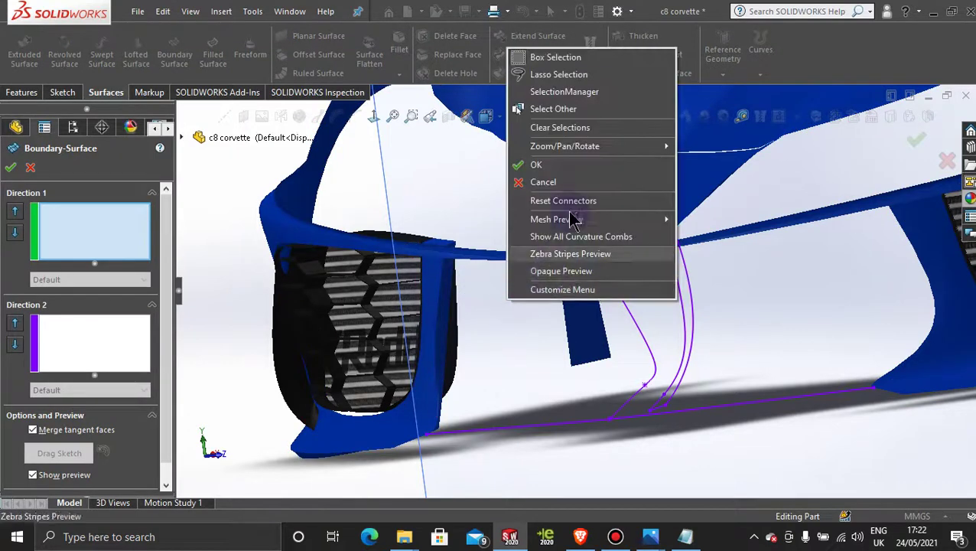
{"action": "left_click", "coordinate": [571, 94]}
{"action": "scroll", "coordinate": [508, 318], "scroll_direction": "down", "scroll_amount": 3}
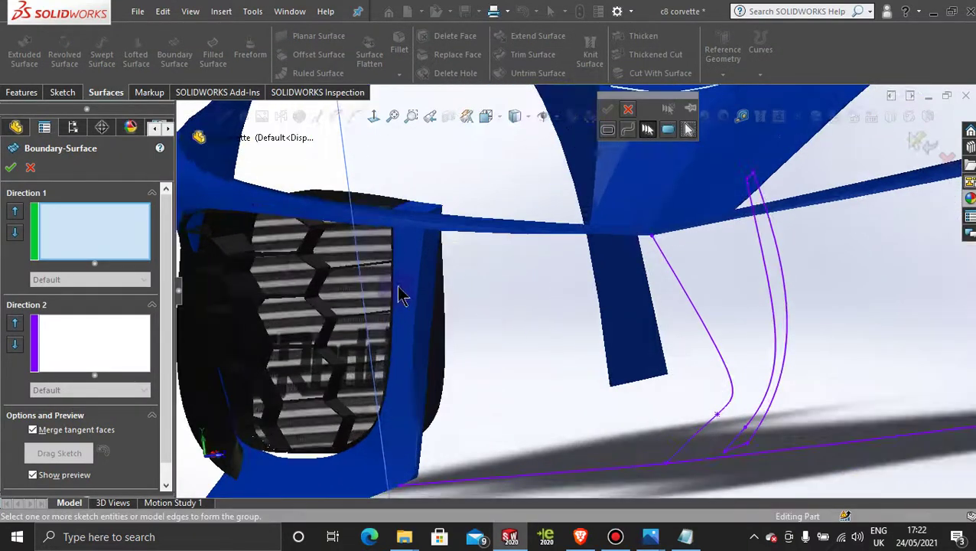
{"action": "left_click", "coordinate": [417, 299]}
{"action": "scroll", "coordinate": [467, 405], "scroll_direction": "up", "scroll_amount": 2}
{"action": "scroll", "coordinate": [497, 390], "scroll_direction": "down", "scroll_amount": 5}
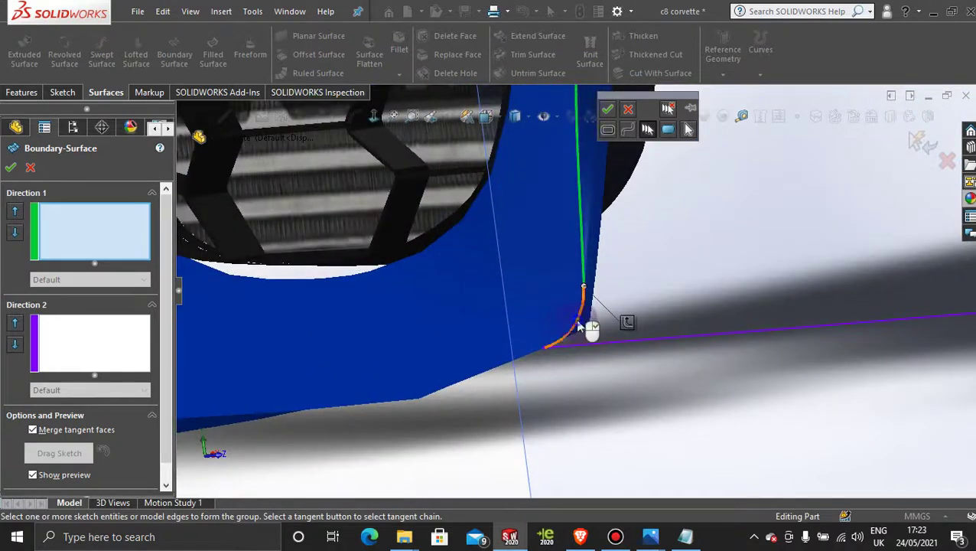
{"action": "scroll", "coordinate": [685, 304], "scroll_direction": "up", "scroll_amount": 5}
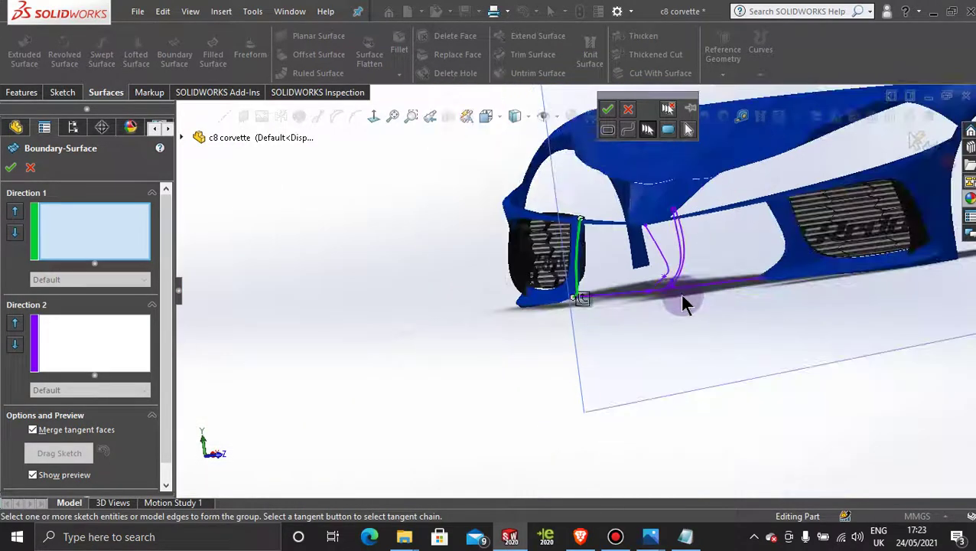
{"action": "scroll", "coordinate": [642, 266], "scroll_direction": "down", "scroll_amount": 2}
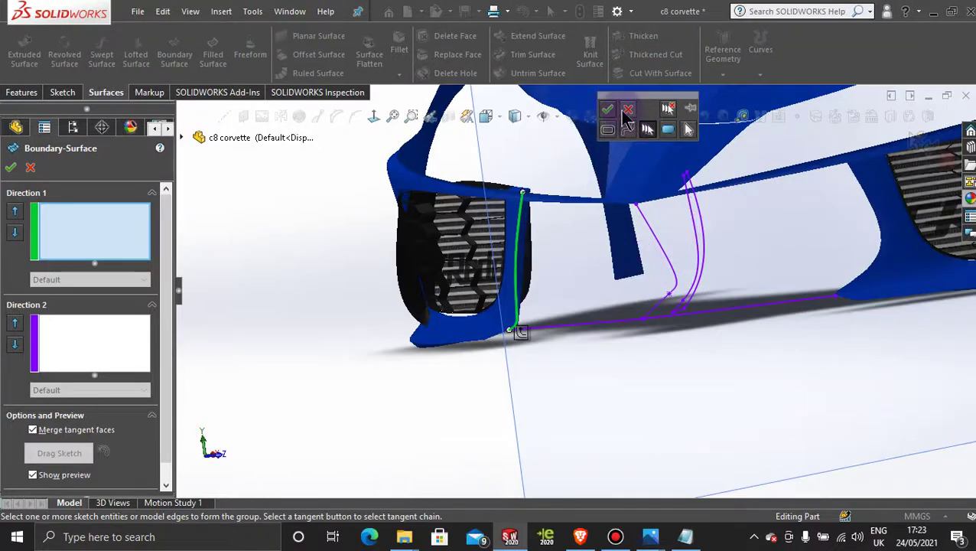
{"action": "left_click", "coordinate": [31, 168]}
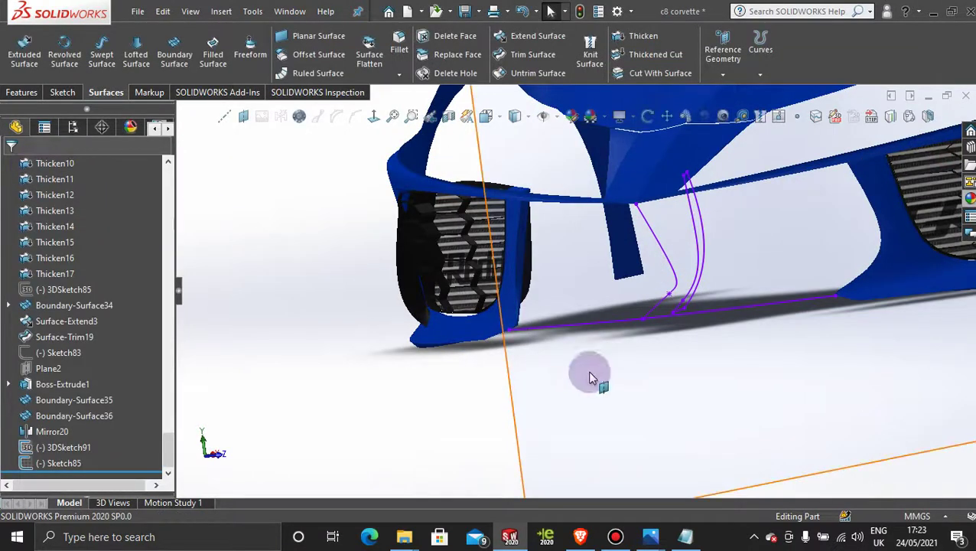
Start a new 3D sketch looking down onto the grille and curves.
{"action": "mouse_move", "coordinate": [567, 302]}
{"action": "middle_mouse_down"}
{"action": "mouse_move", "coordinate": [578, 342]}
{"action": "mouse_move", "coordinate": [548, 389]}
{"action": "middle_mouse_up"}
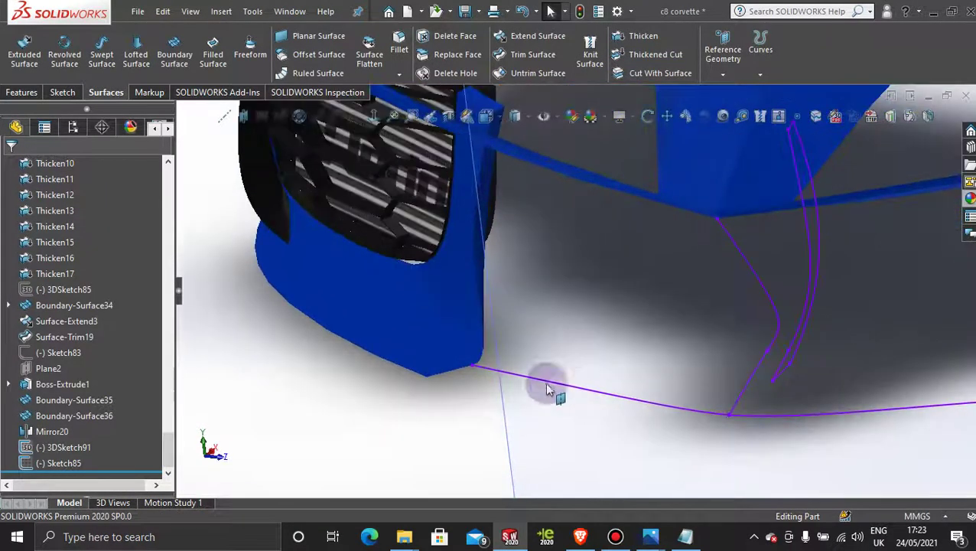
{"action": "left_click", "coordinate": [62, 92]}
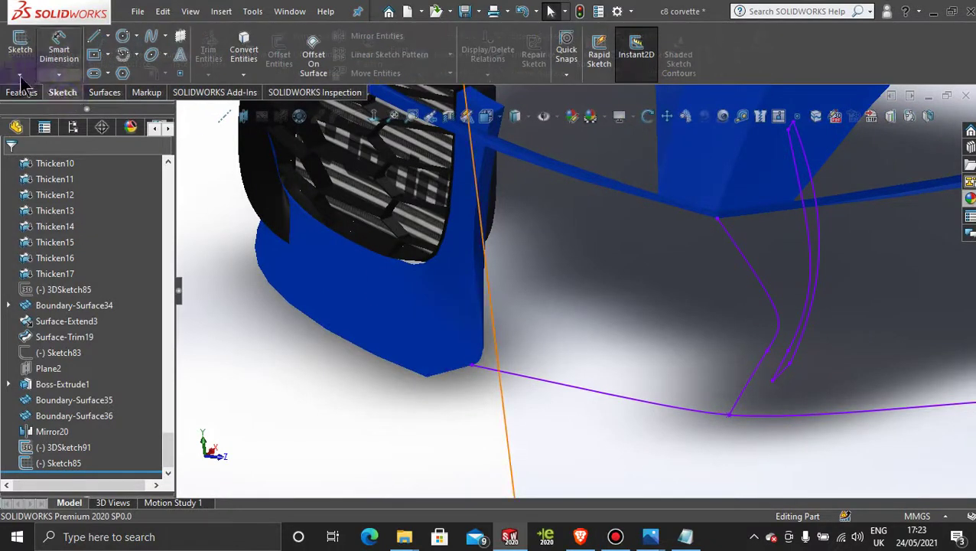
{"action": "left_click", "coordinate": [20, 77]}
{"action": "left_click", "coordinate": [42, 108]}
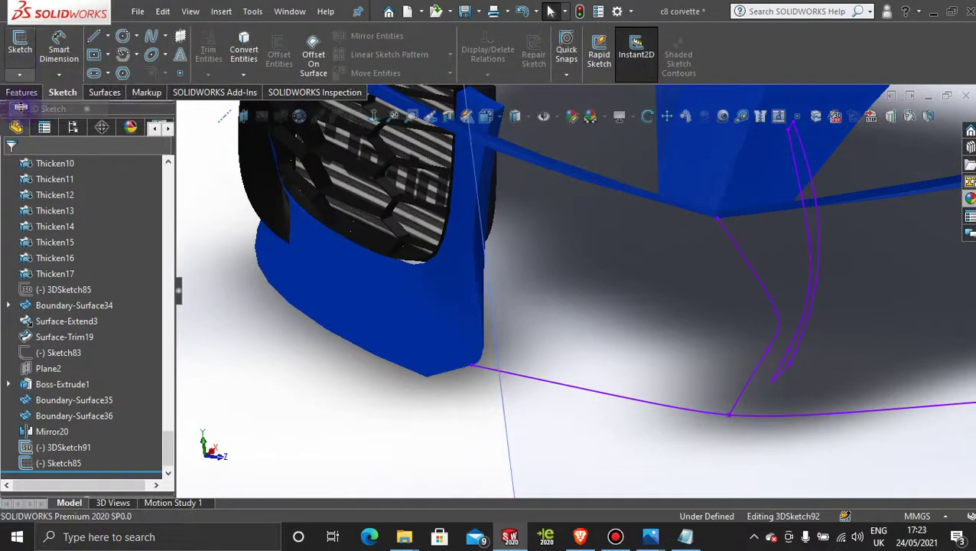
Draw a spline from the bumper's lower corner along the bottom to the existing curve.
{"action": "left_click", "coordinate": [150, 40]}
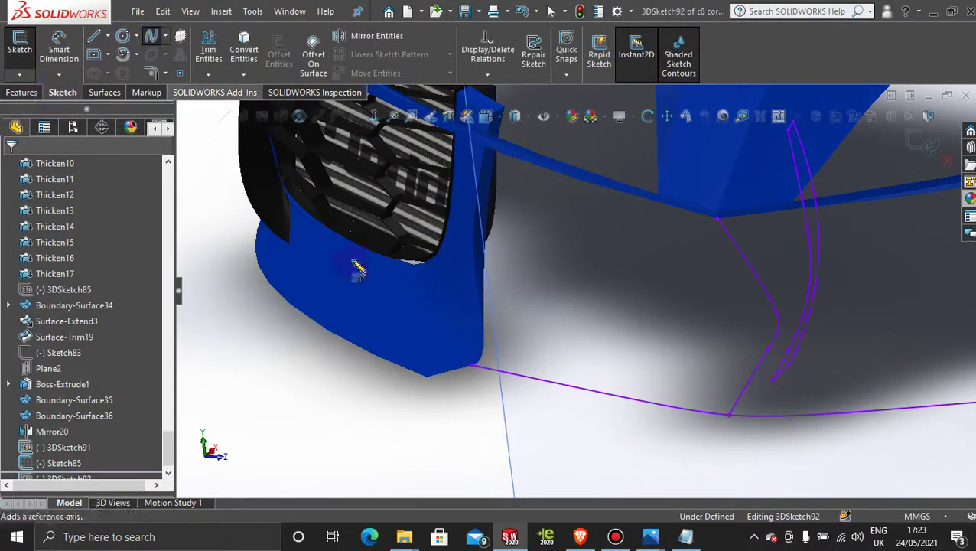
{"action": "left_click", "coordinate": [496, 388]}
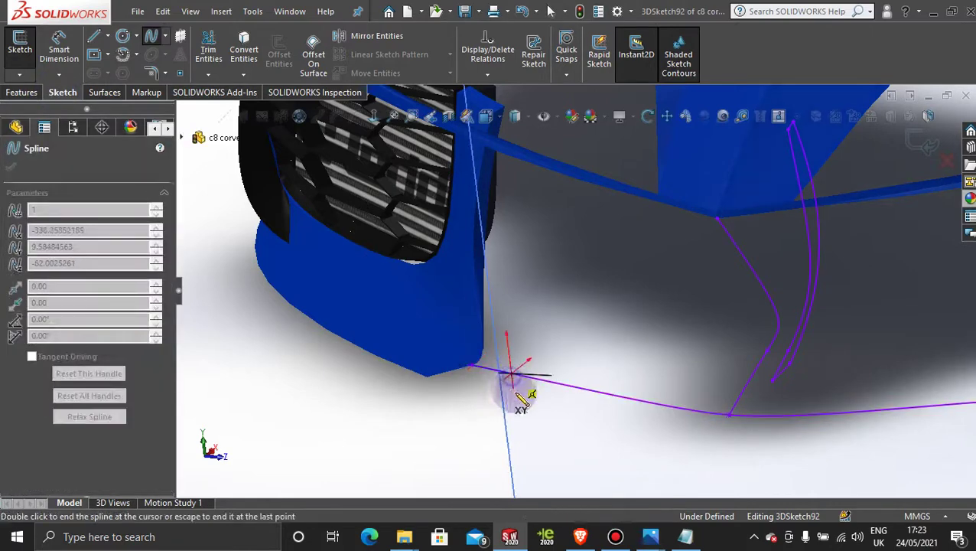
{"action": "scroll", "coordinate": [566, 404], "scroll_direction": "down", "scroll_amount": 3}
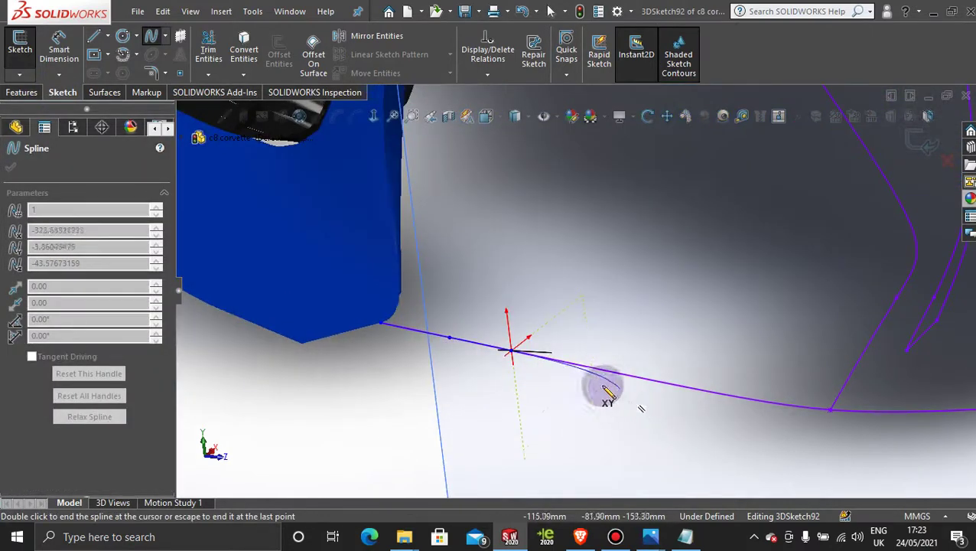
{"action": "left_click", "coordinate": [588, 367]}
{"action": "left_click", "coordinate": [642, 377]}
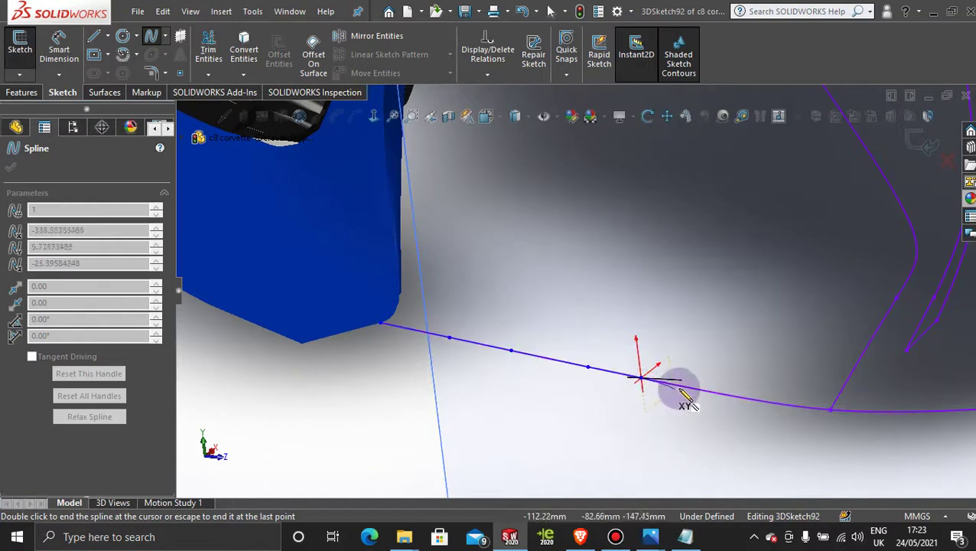
{"action": "left_click", "coordinate": [676, 383]}
{"action": "left_click", "coordinate": [730, 396]}
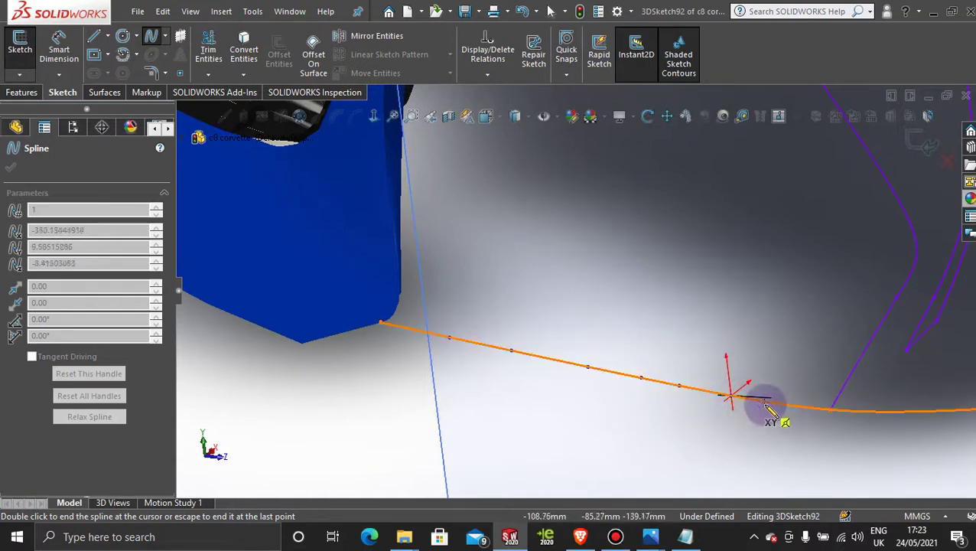
{"action": "left_click", "coordinate": [762, 403]}
{"action": "left_click", "coordinate": [802, 399]}
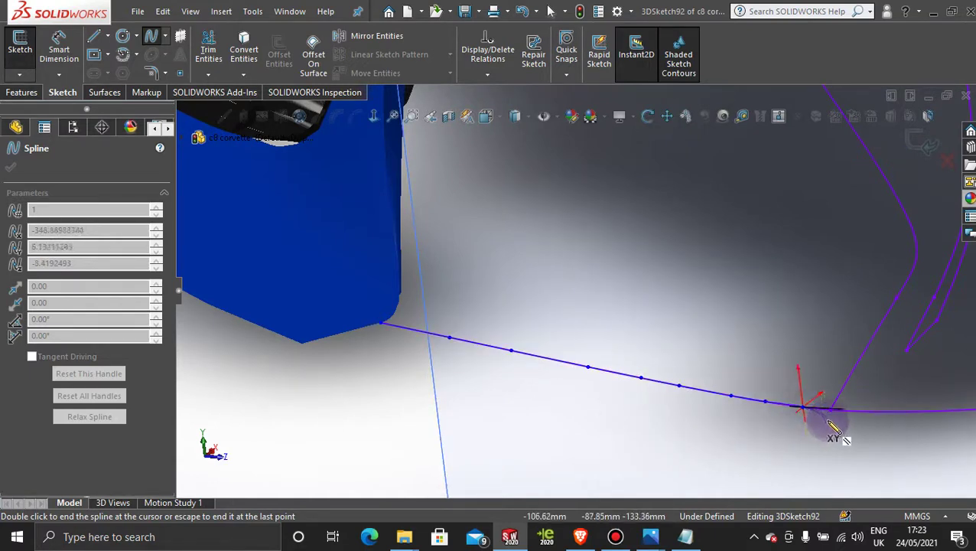
{"action": "scroll", "coordinate": [812, 419], "scroll_direction": "down", "scroll_amount": 3}
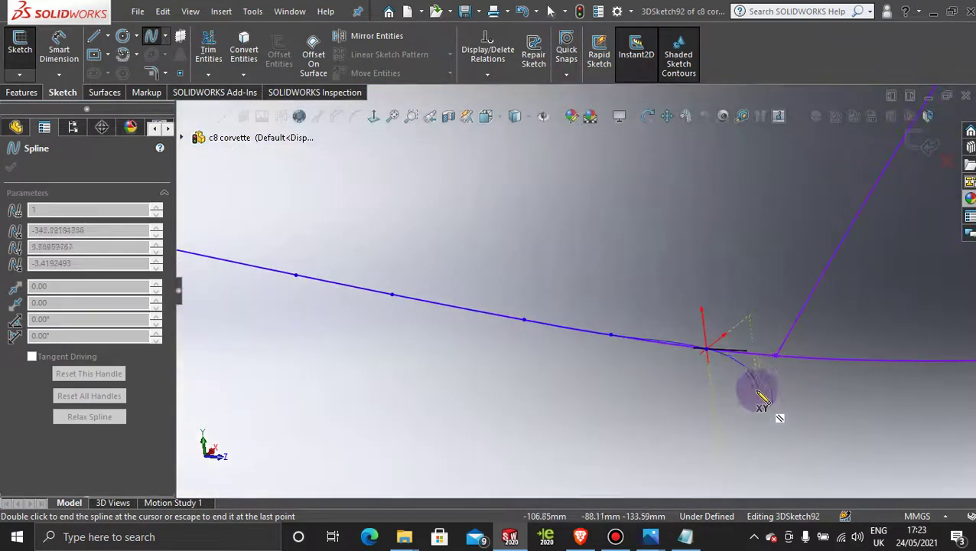
{"action": "left_click", "coordinate": [774, 357]}
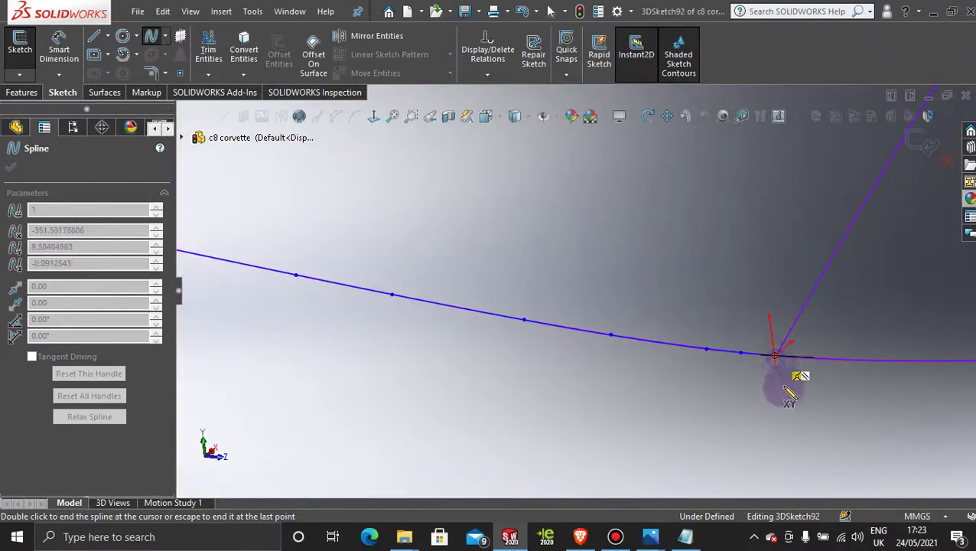
{"action": "key", "text": "Escape"}
{"action": "scroll", "coordinate": [738, 400], "scroll_direction": "up", "scroll_amount": 5}
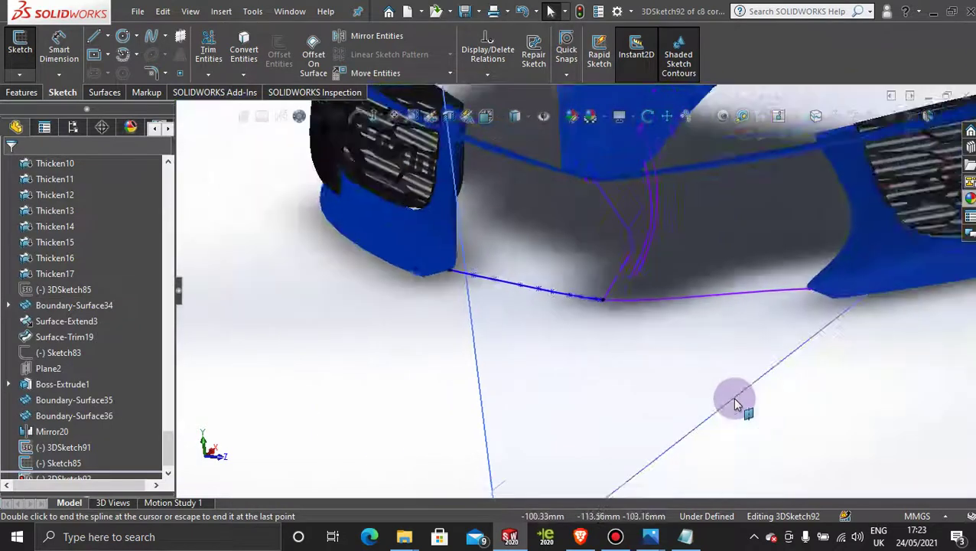
Exit 3DSketch92 from the spline's shortcut menu and bring up the Surfaces tools.
{"action": "left_click", "coordinate": [676, 302]}
{"action": "right_click", "coordinate": [675, 303]}
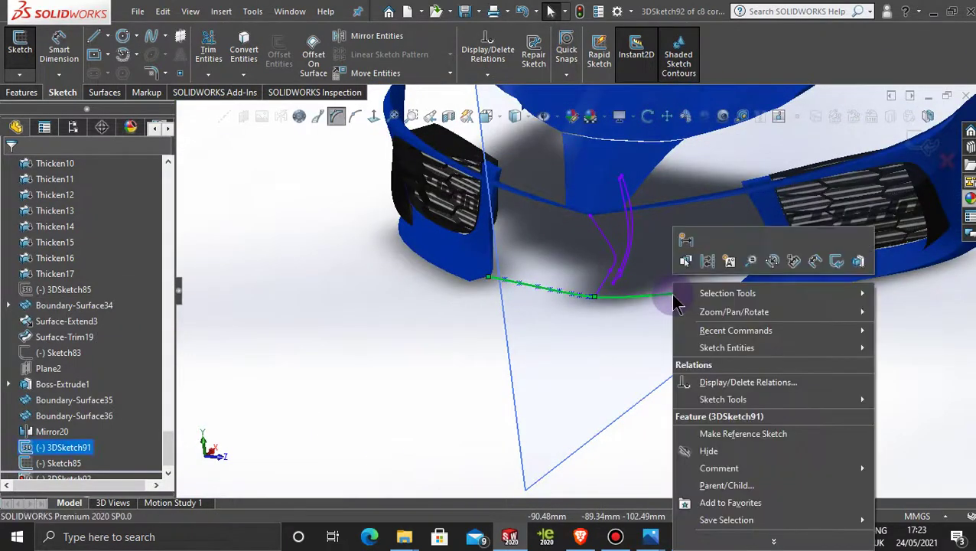
{"action": "left_click", "coordinate": [901, 352]}
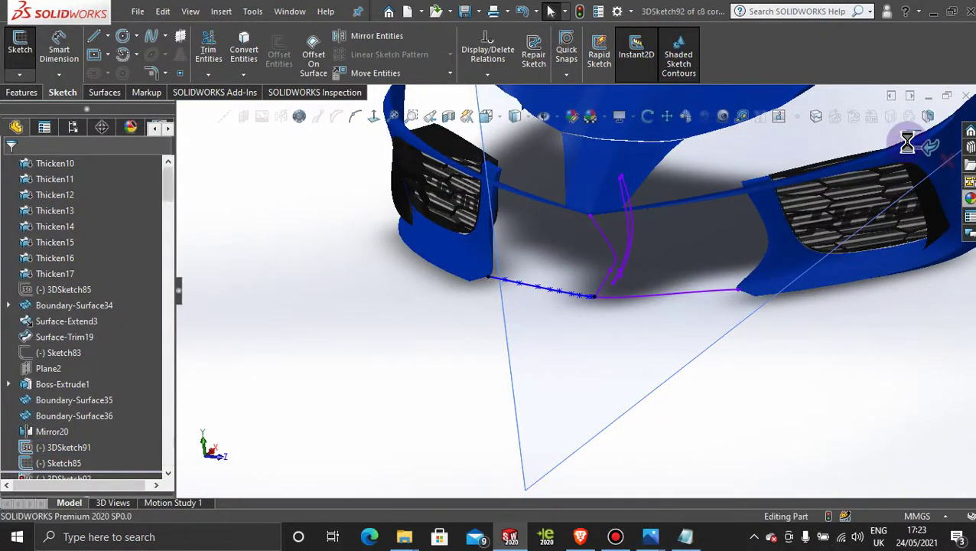
{"action": "right_click", "coordinate": [681, 296]}
{"action": "left_click", "coordinate": [691, 273]}
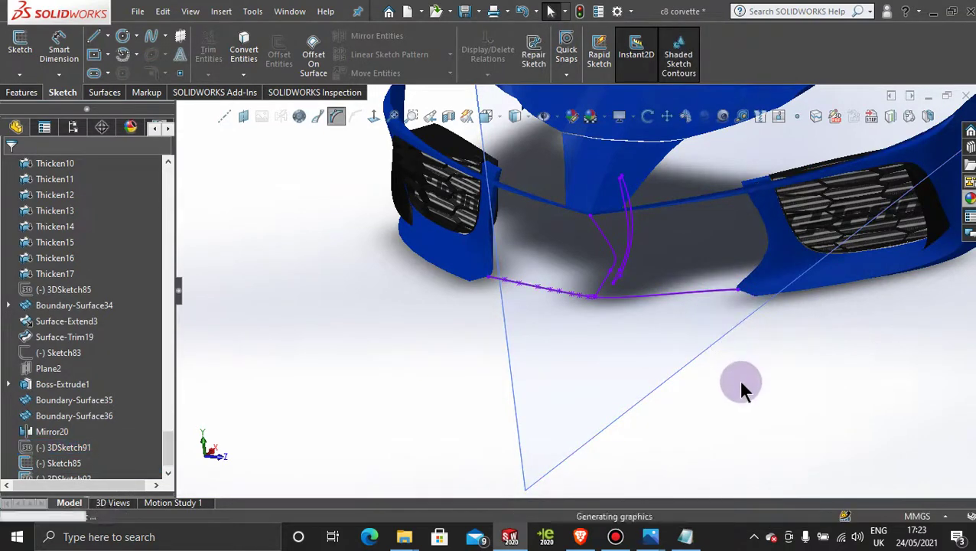
{"action": "scroll", "coordinate": [589, 265], "scroll_direction": "down", "scroll_amount": 3}
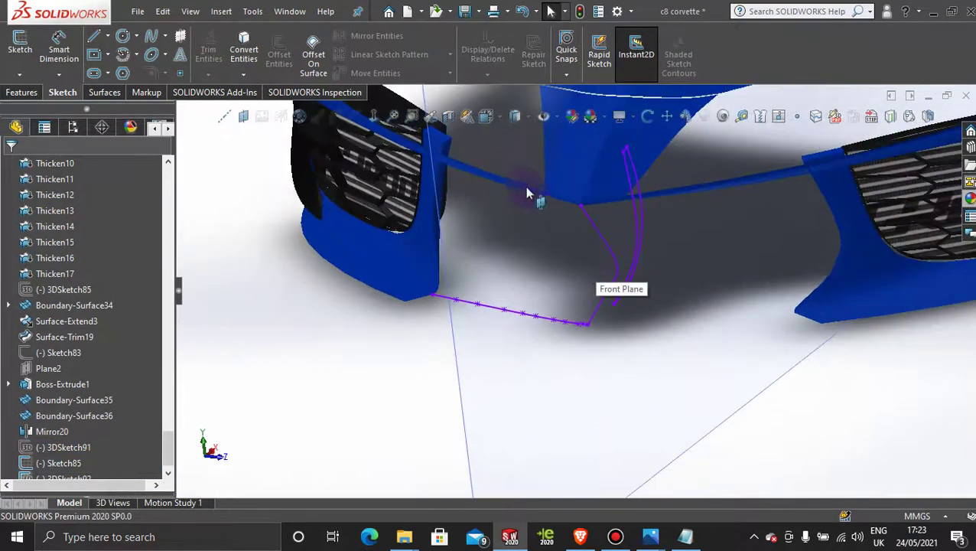
{"action": "scroll", "coordinate": [526, 193], "scroll_direction": "down", "scroll_amount": 2}
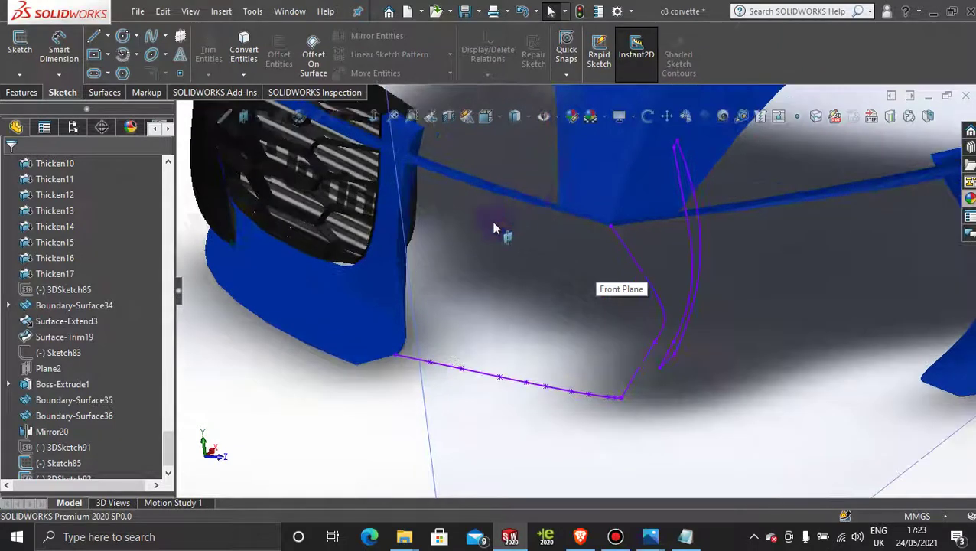
{"action": "left_click", "coordinate": [105, 92]}
Set the bumper side edge and opposite curve as Direction 1, resetting the twisted connectors.
{"action": "left_click", "coordinate": [174, 50]}
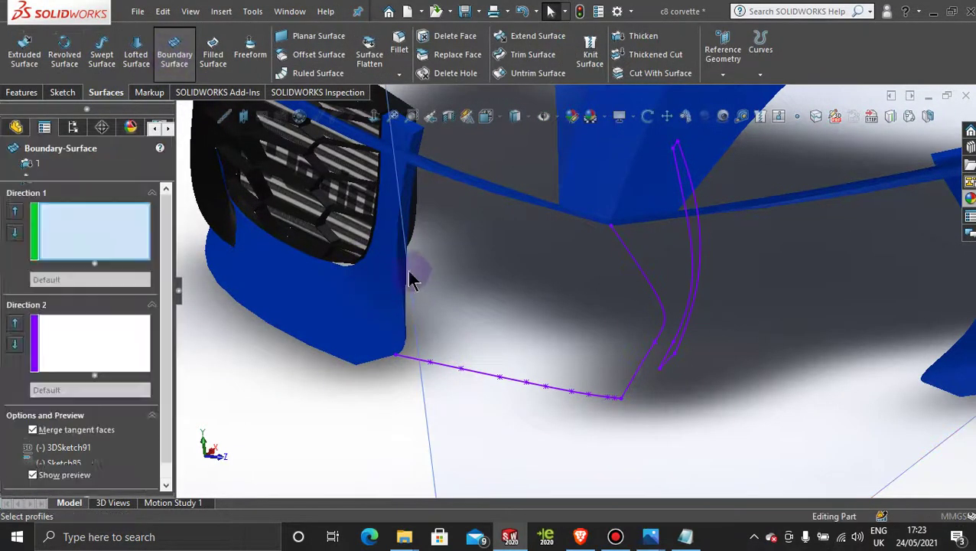
{"action": "right_click", "coordinate": [470, 276]}
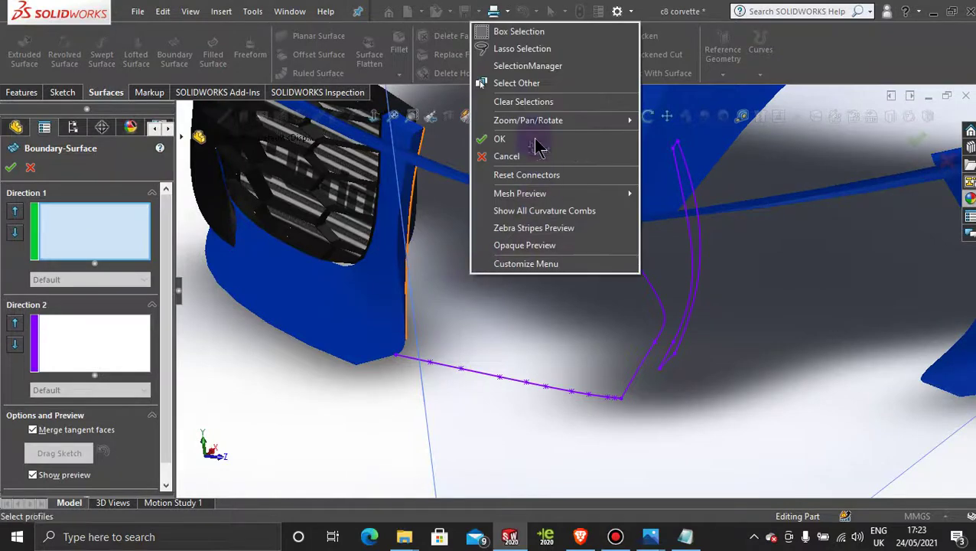
{"action": "left_click", "coordinate": [536, 66]}
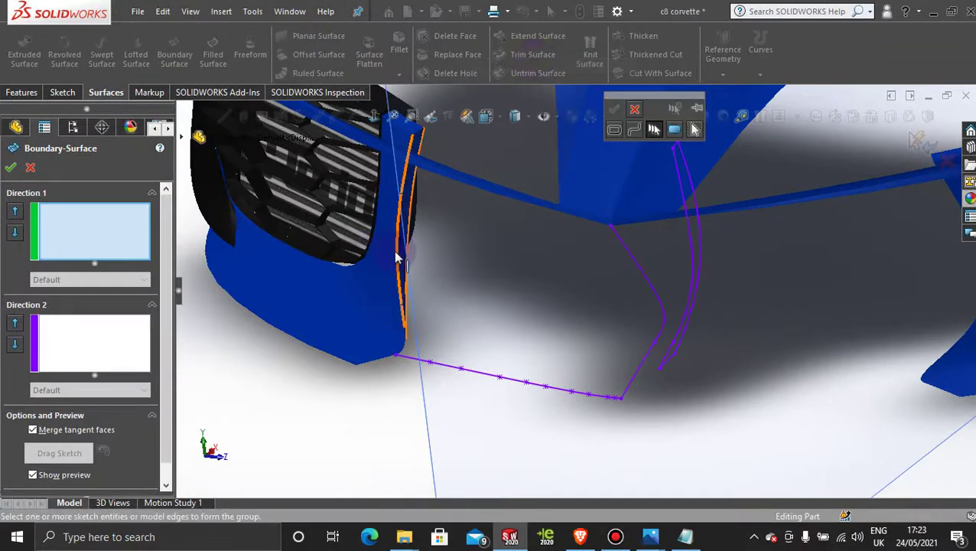
{"action": "left_click", "coordinate": [404, 280]}
{"action": "middle_click_drag", "start_coordinate": [413, 360], "coordinate": [478, 336]}
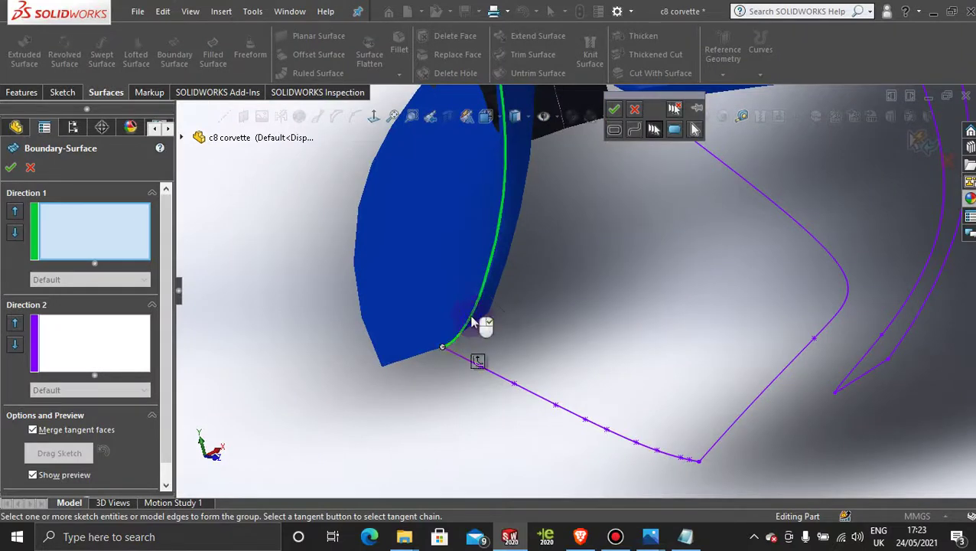
{"action": "left_click", "coordinate": [615, 111]}
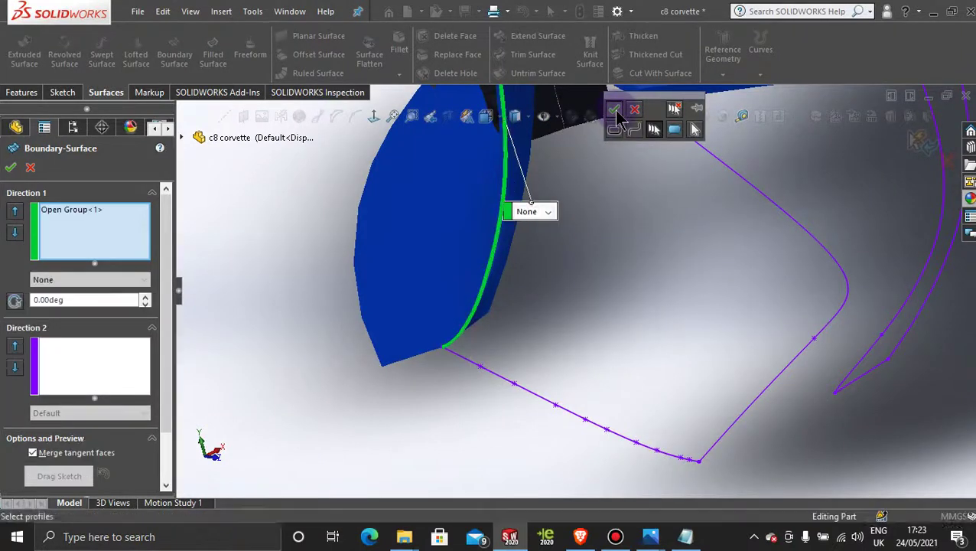
{"action": "left_click", "coordinate": [749, 187]}
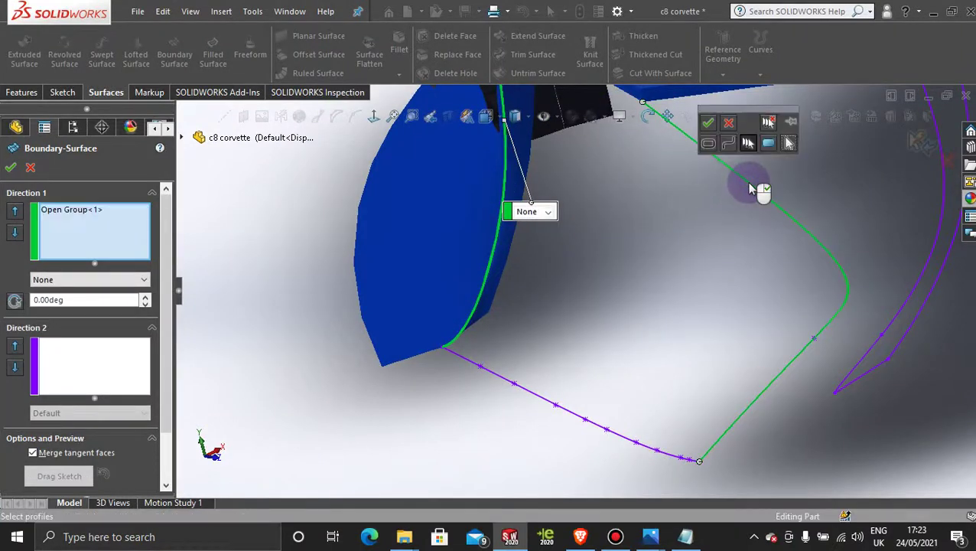
{"action": "left_click", "coordinate": [710, 123]}
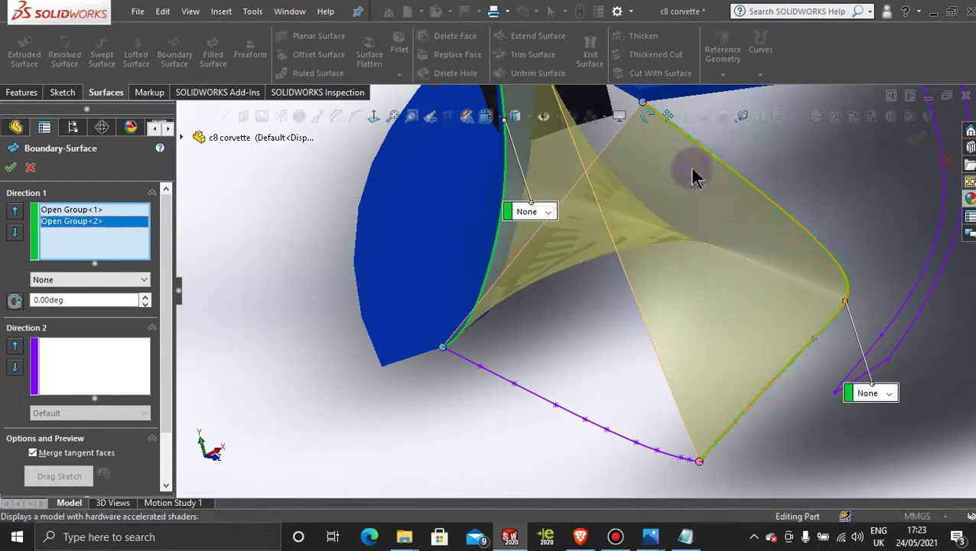
{"action": "right_click", "coordinate": [701, 465]}
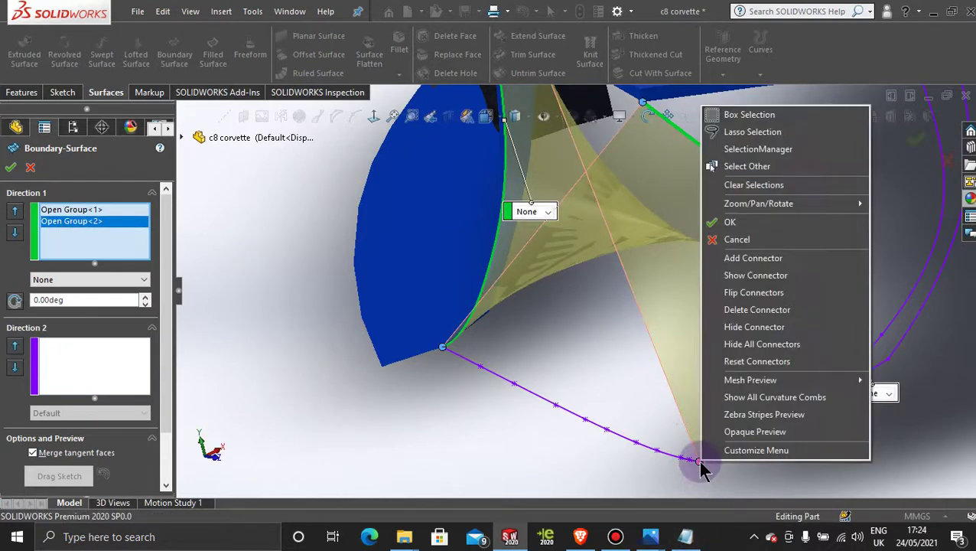
{"action": "left_click", "coordinate": [760, 326]}
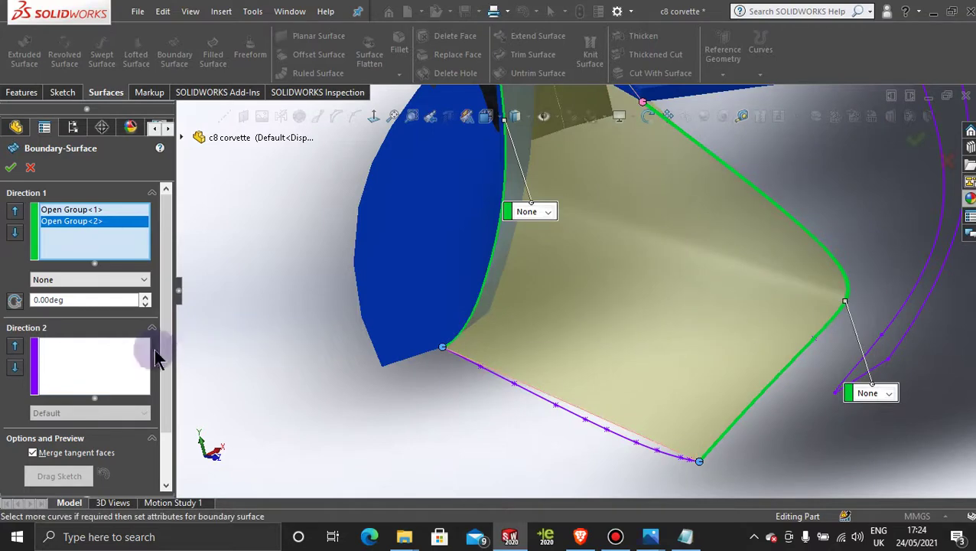
Add 3DSketch92 as Direction 2, keep the end condition None, and create Boundary-Surface37.
{"action": "left_click", "coordinate": [116, 378]}
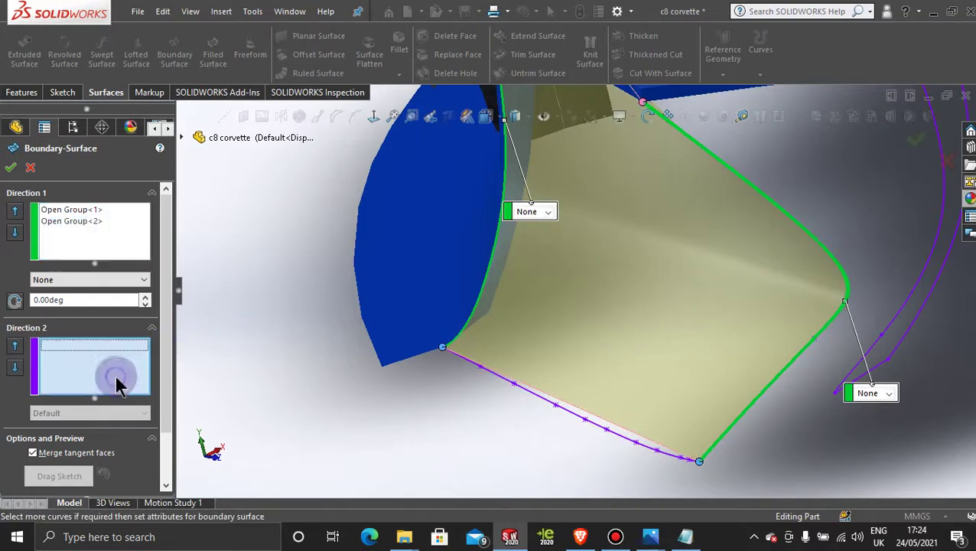
{"action": "left_click", "coordinate": [541, 403]}
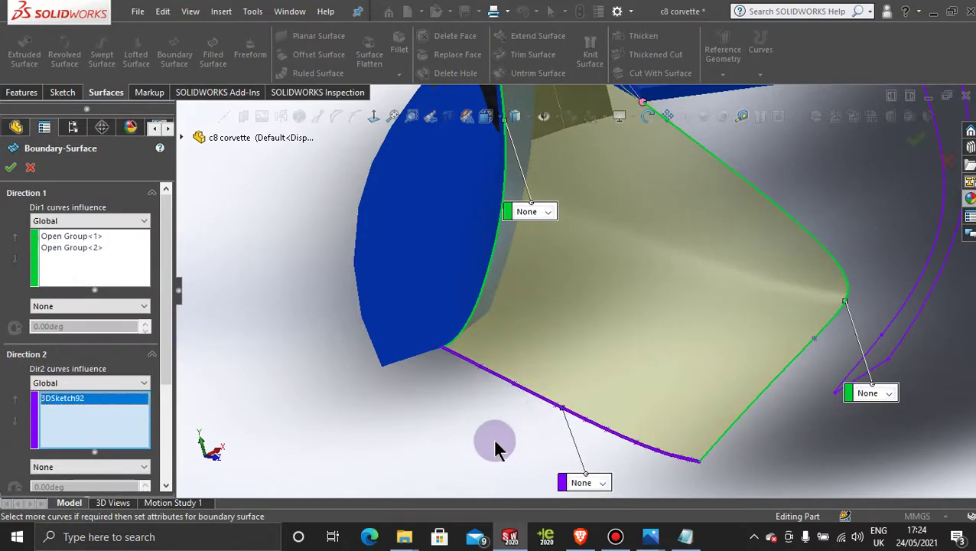
{"action": "middle_click_drag", "start_coordinate": [496, 446], "coordinate": [557, 353]}
{"action": "left_click", "coordinate": [554, 341]}
{"action": "left_click", "coordinate": [547, 359]}
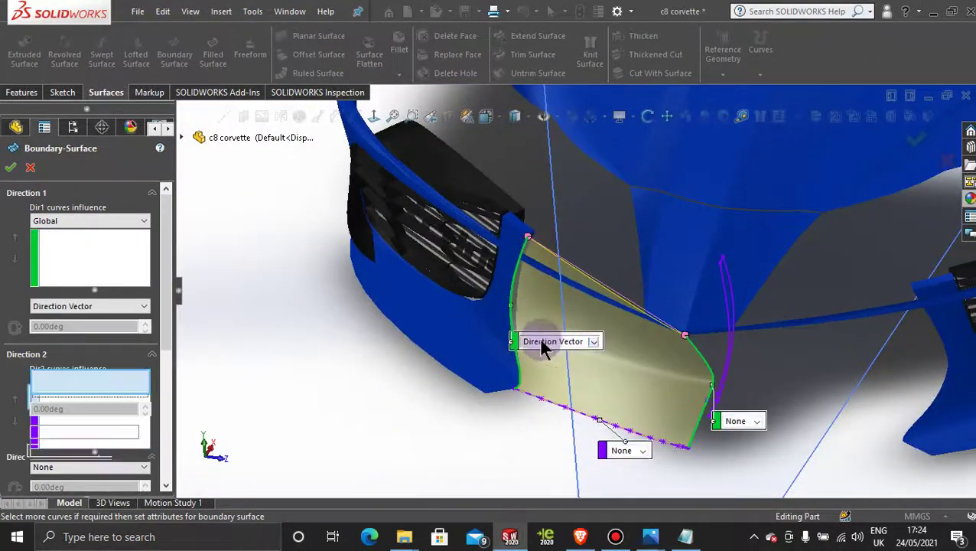
{"action": "left_click", "coordinate": [598, 198]}
{"action": "left_click", "coordinate": [589, 344]}
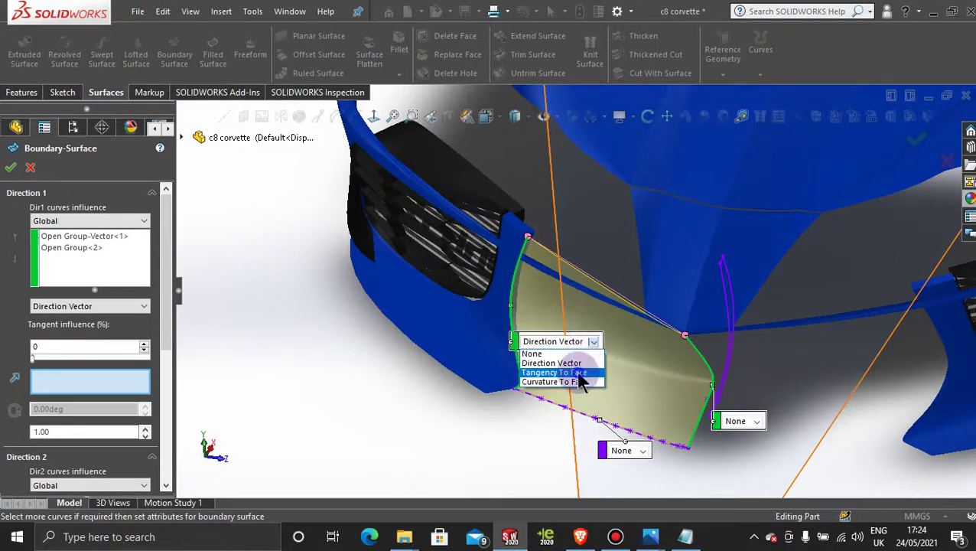
{"action": "left_click", "coordinate": [579, 373]}
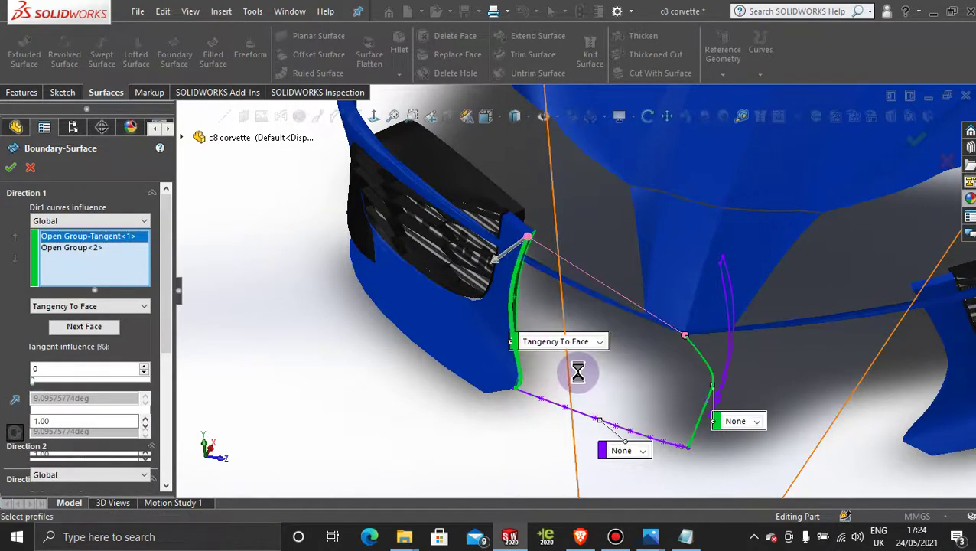
{"action": "left_click", "coordinate": [603, 342]}
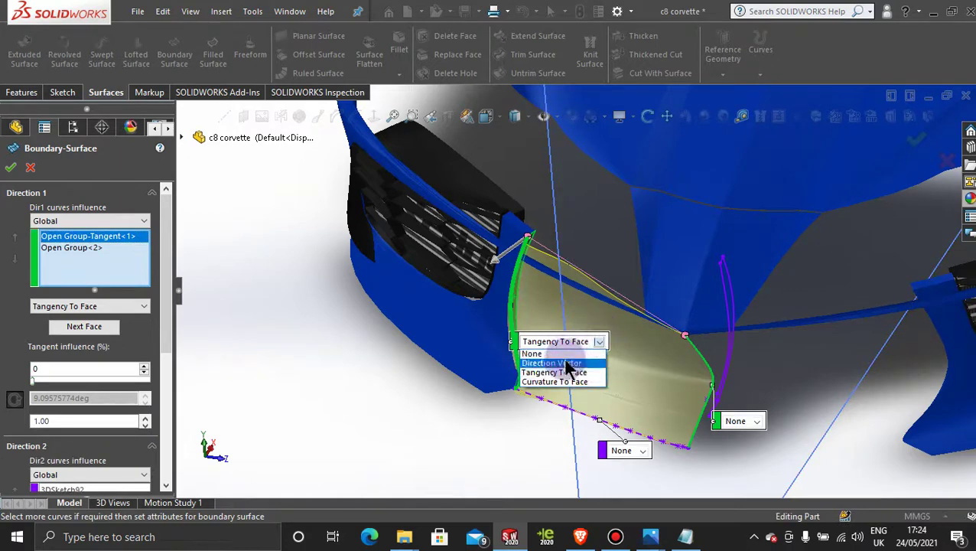
{"action": "left_click", "coordinate": [562, 354]}
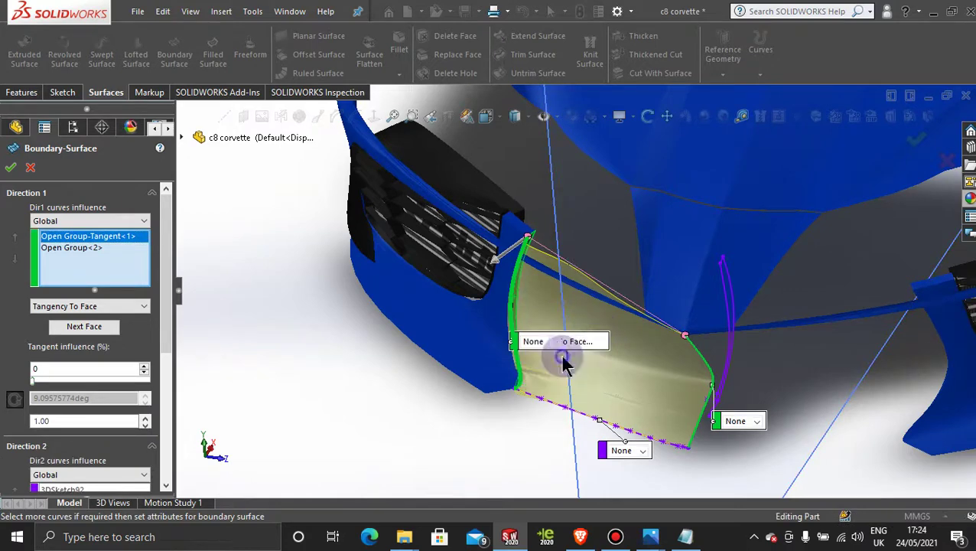
{"action": "left_click", "coordinate": [13, 158]}
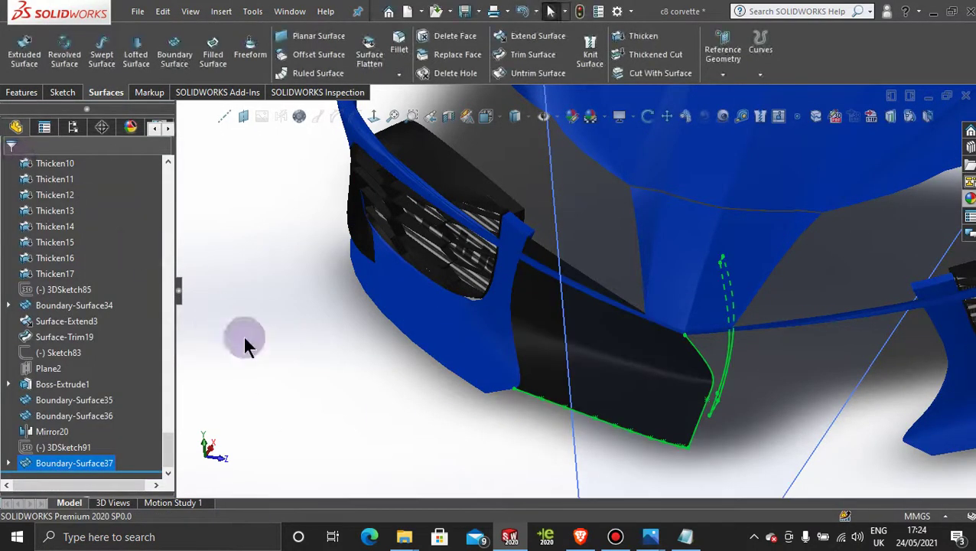
{"action": "middle_click_drag", "start_coordinate": [297, 366], "coordinate": [586, 467]}
{"action": "mouse_move", "coordinate": [650, 543]}
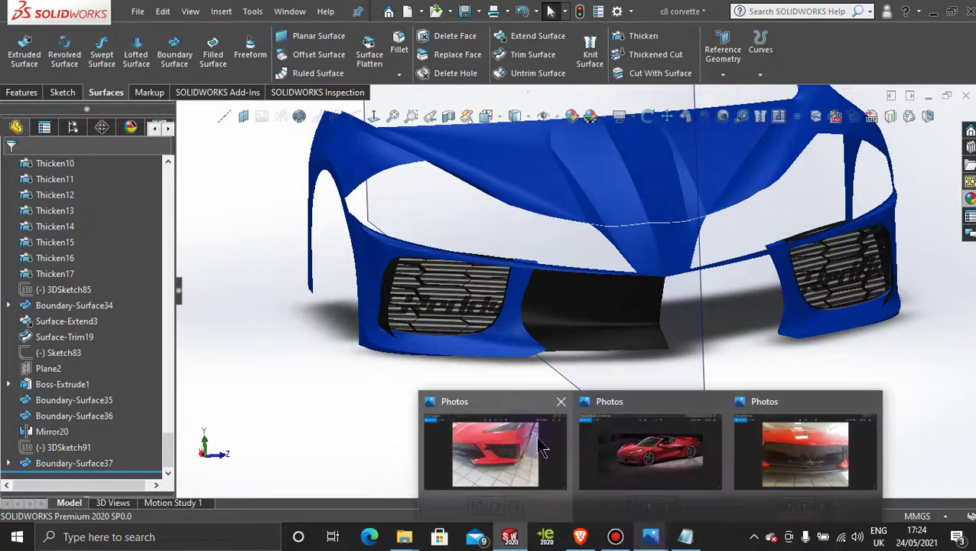
{"action": "mouse_move", "coordinate": [778, 453]}
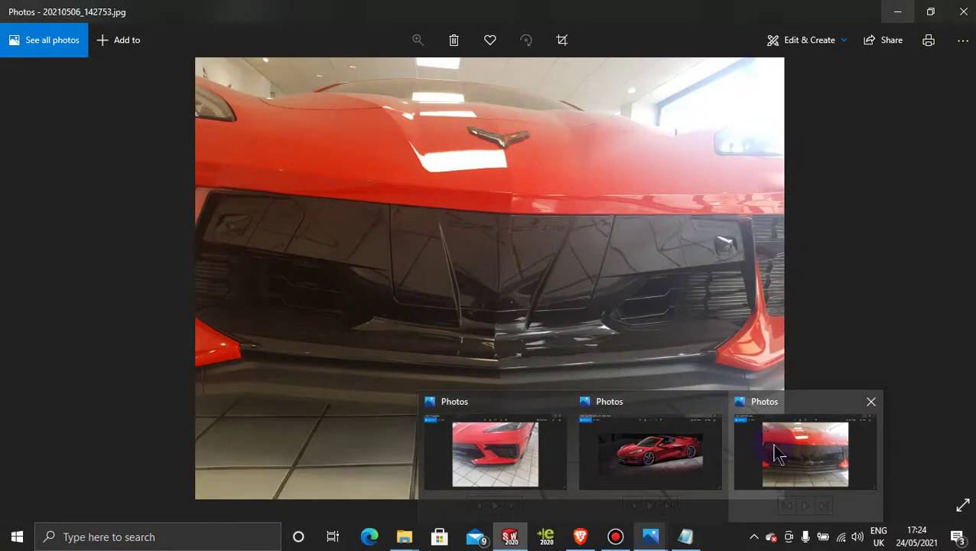
Review the Corvette front reference photo, then minimize it and orbit the bumper model.
{"action": "left_click", "coordinate": [777, 454]}
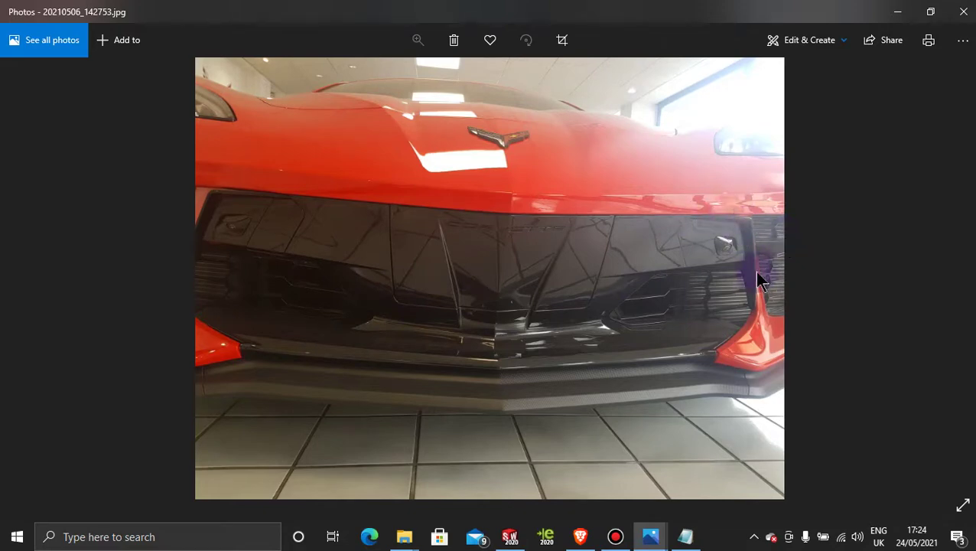
{"action": "left_click", "coordinate": [894, 13]}
{"action": "left_click", "coordinate": [686, 314]}
{"action": "mouse_move", "coordinate": [686, 314]}
{"action": "middle_mouse_down"}
{"action": "mouse_move", "coordinate": [659, 306]}
{"action": "mouse_move", "coordinate": [657, 388]}
{"action": "mouse_move", "coordinate": [670, 359]}
{"action": "mouse_move", "coordinate": [654, 354]}
{"action": "mouse_move", "coordinate": [697, 331]}
{"action": "mouse_move", "coordinate": [728, 375]}
{"action": "mouse_move", "coordinate": [705, 311]}
{"action": "middle_mouse_up"}
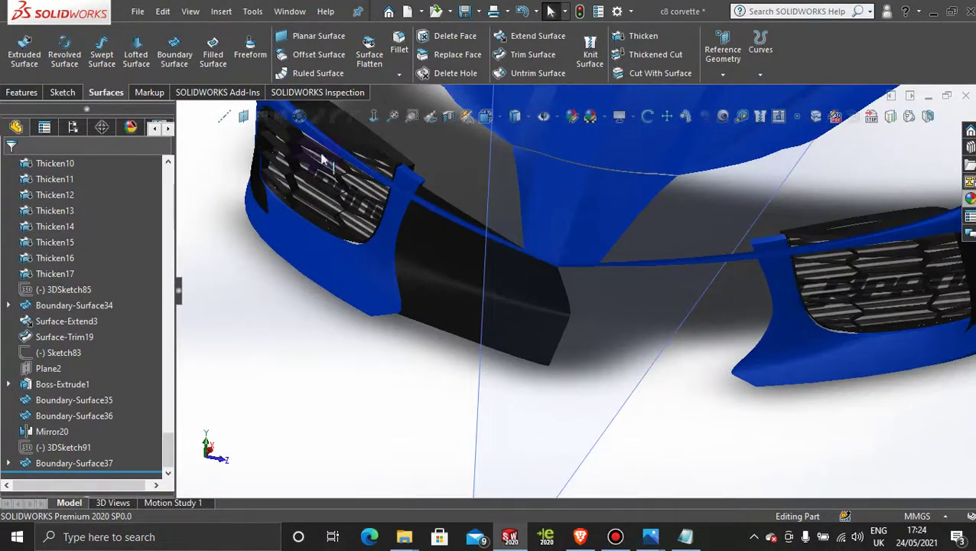
Mirror Boundary-Surface37 about the Front Plane to create Mirror21.
{"action": "left_click", "coordinate": [21, 92]}
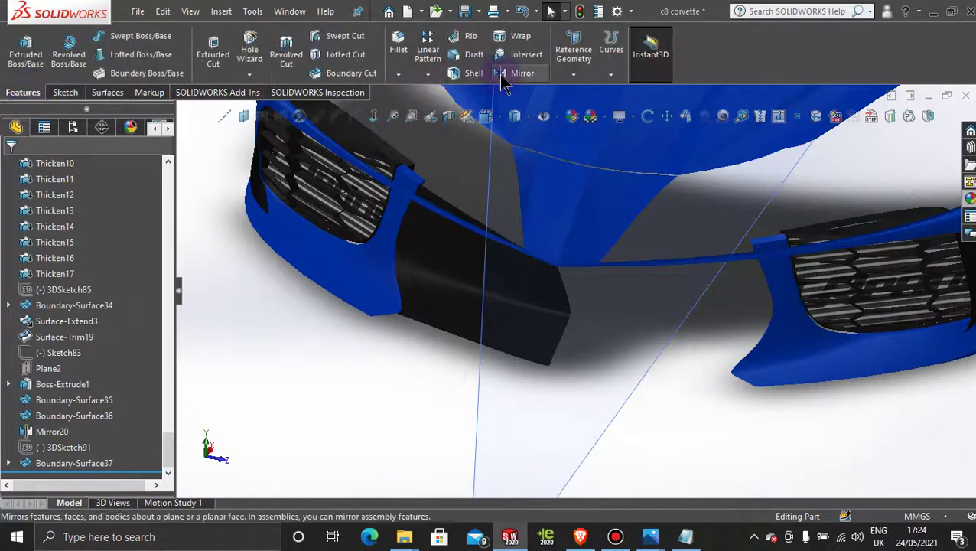
{"action": "left_click", "coordinate": [504, 74]}
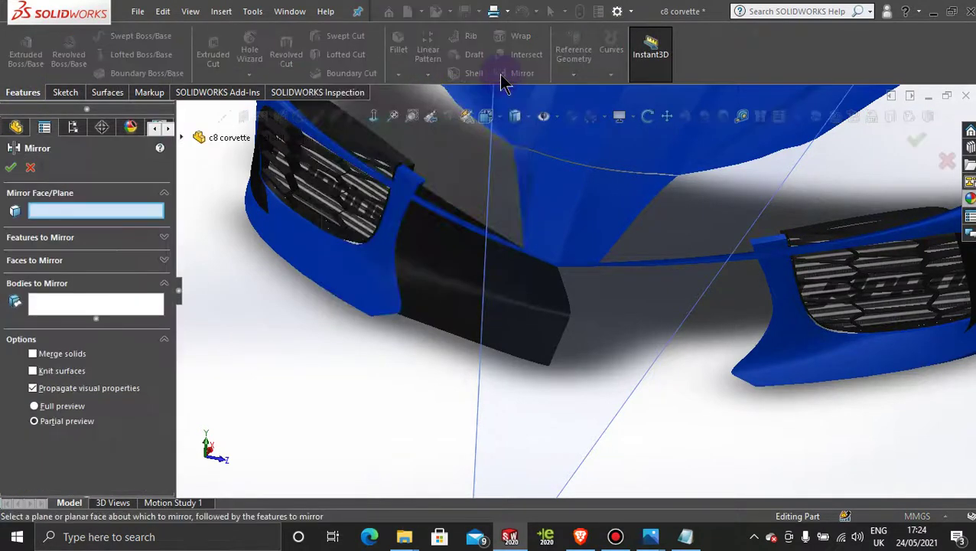
{"action": "left_click", "coordinate": [197, 137]}
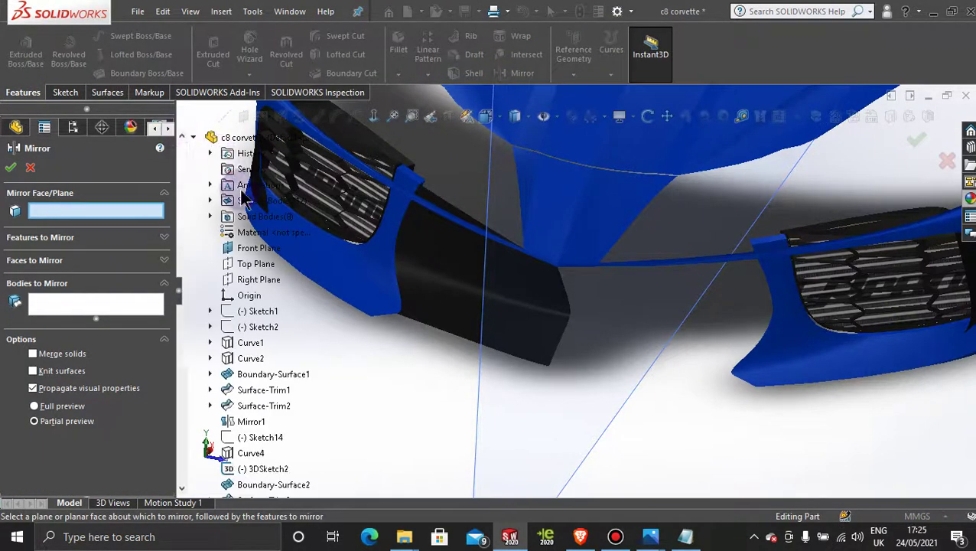
{"action": "left_click", "coordinate": [260, 251]}
{"action": "left_click", "coordinate": [511, 328]}
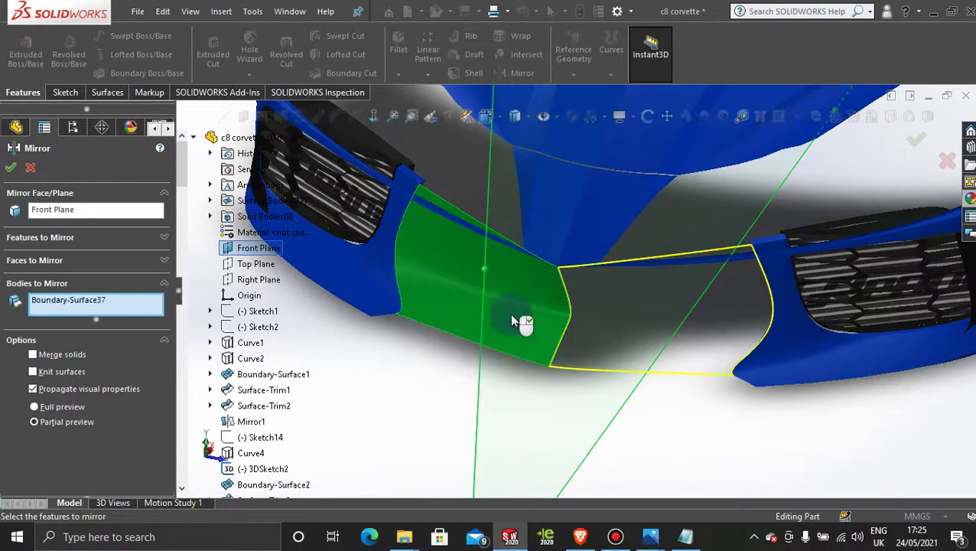
{"action": "left_click", "coordinate": [10, 171]}
{"action": "scroll", "coordinate": [692, 490], "scroll_direction": "up", "scroll_amount": 5}
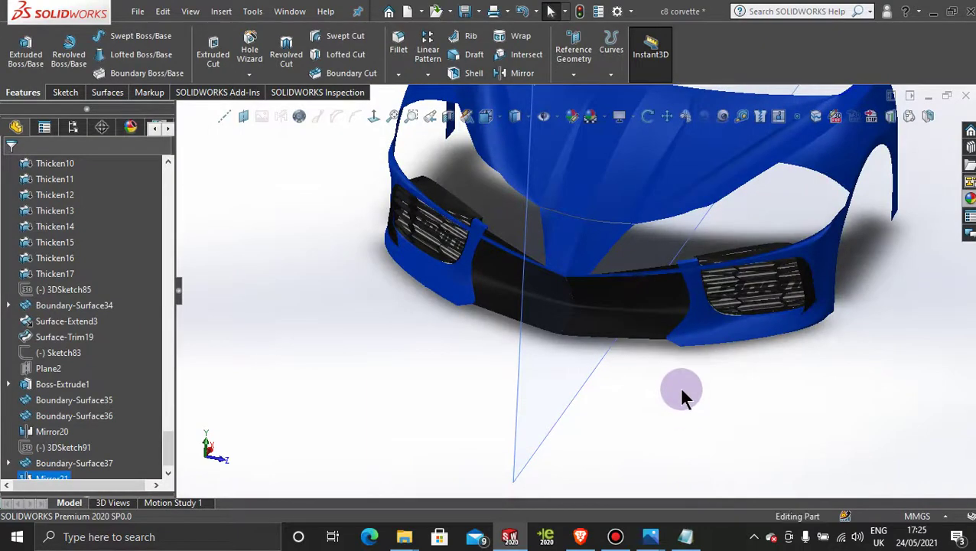
Hide the Front Plane and bring up the Surfaces tools.
{"action": "middle_click_drag", "start_coordinate": [665, 392], "coordinate": [642, 375]}
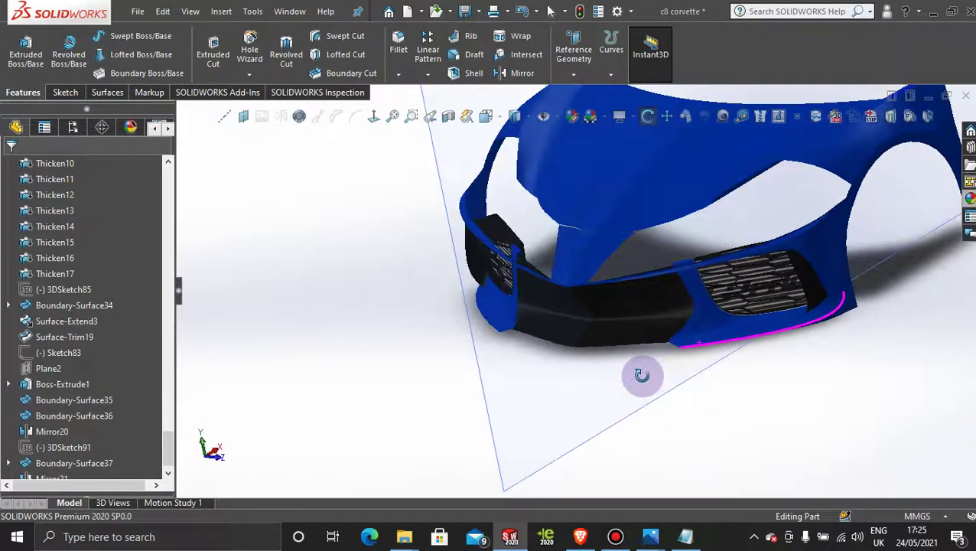
{"action": "left_click", "coordinate": [589, 410]}
{"action": "left_click", "coordinate": [673, 370]}
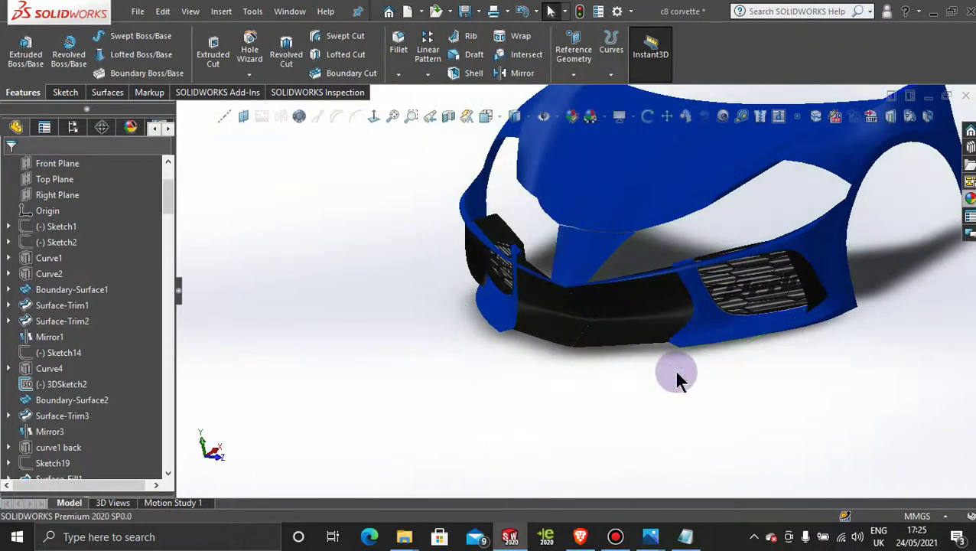
{"action": "middle_click_drag", "start_coordinate": [666, 420], "coordinate": [673, 398]}
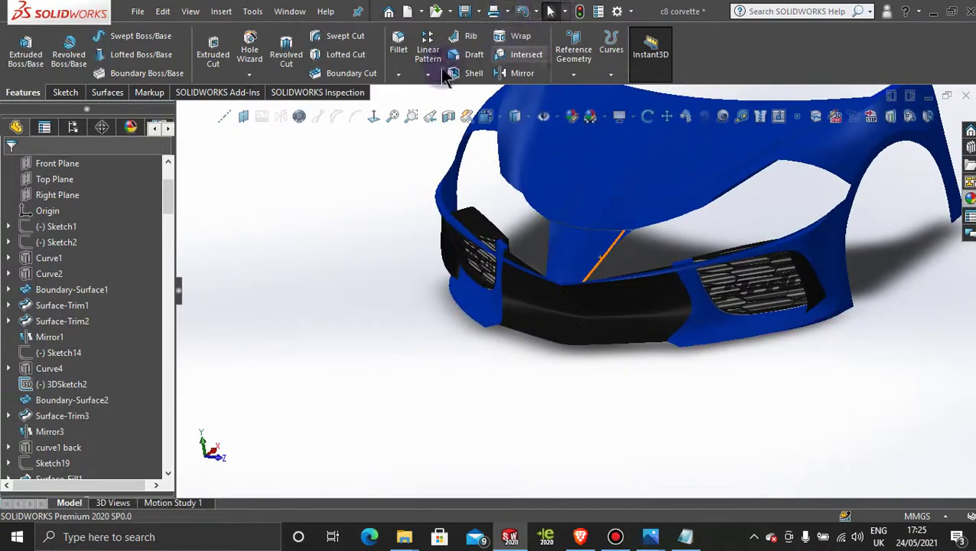
{"action": "left_click", "coordinate": [108, 93]}
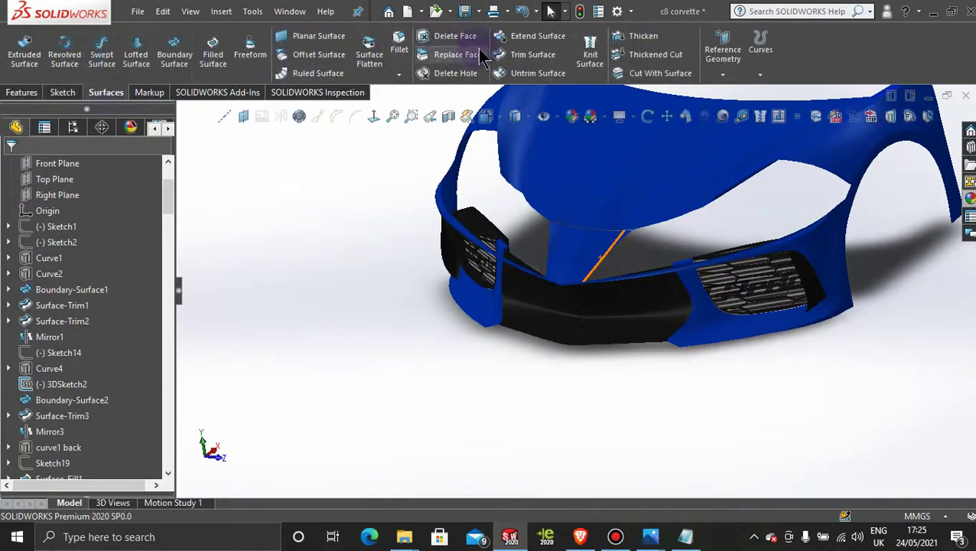
{"action": "left_click", "coordinate": [589, 55]}
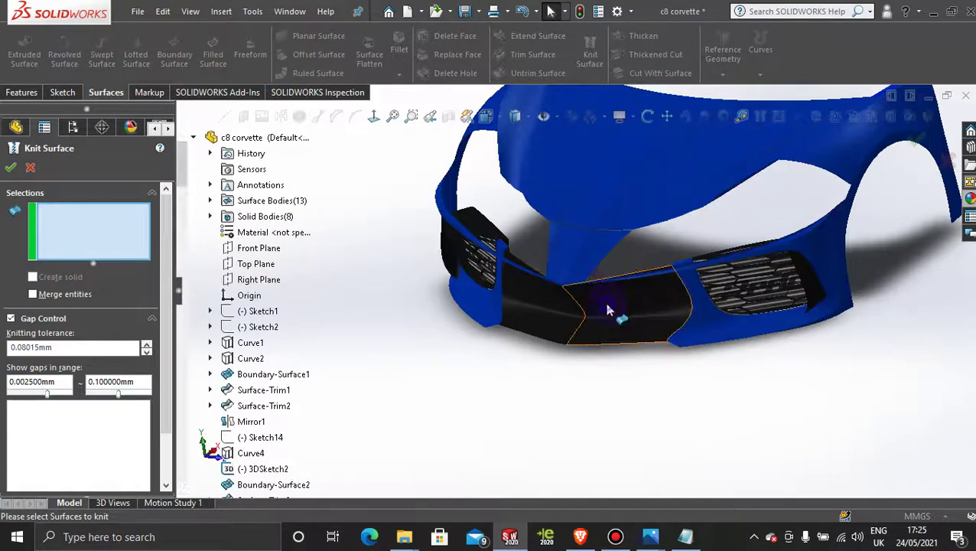
{"action": "left_click", "coordinate": [608, 310]}
{"action": "left_click", "coordinate": [560, 302]}
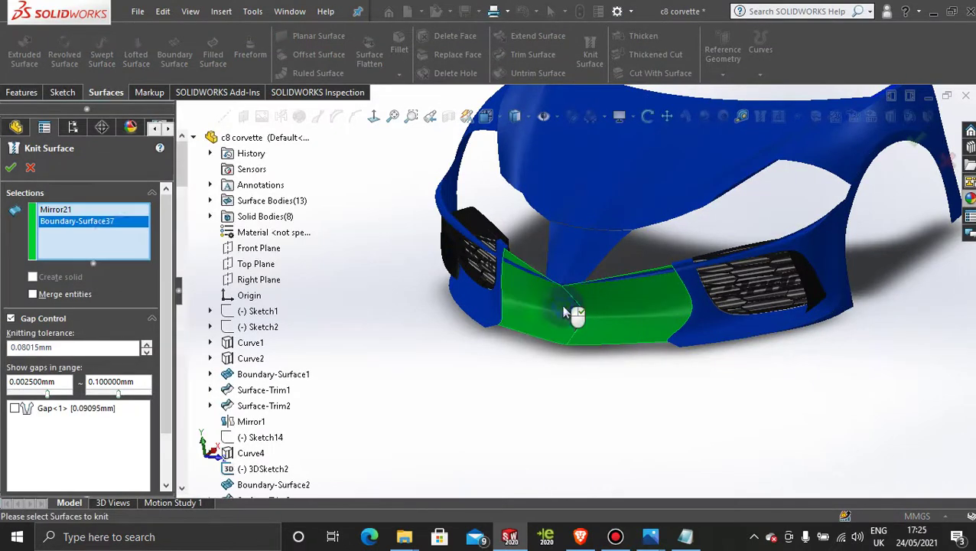
{"action": "left_click", "coordinate": [13, 168]}
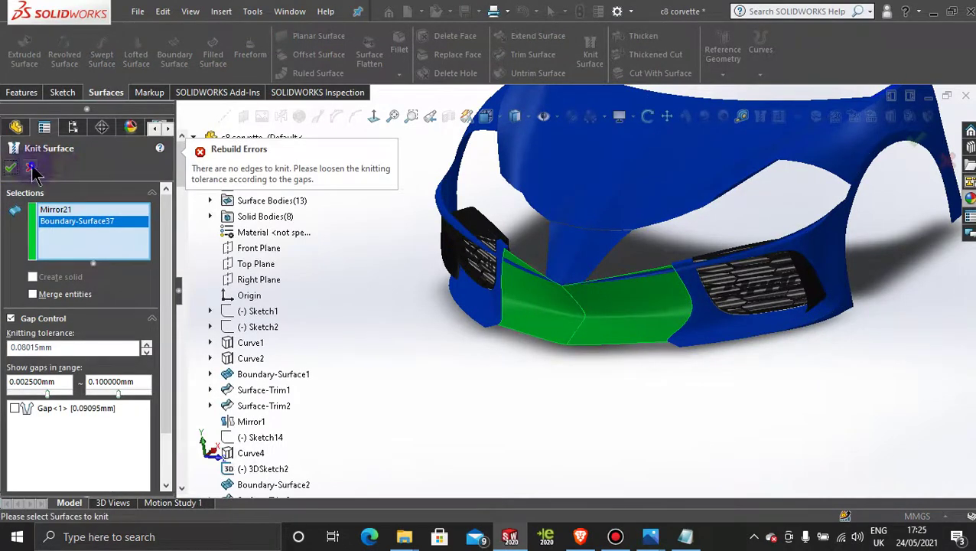
{"action": "left_click", "coordinate": [30, 167]}
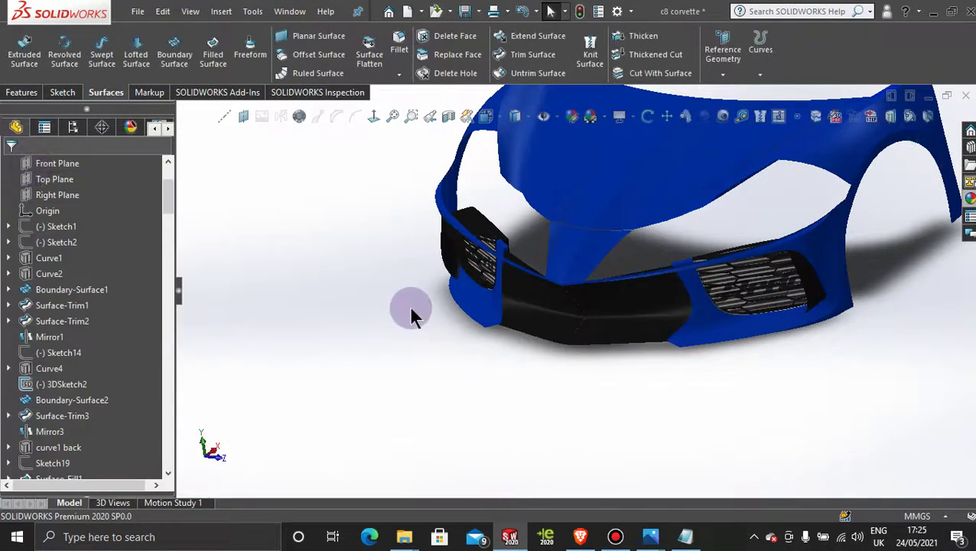
{"action": "left_click", "coordinate": [593, 49]}
{"action": "left_click", "coordinate": [545, 306]}
{"action": "left_click", "coordinate": [609, 314]}
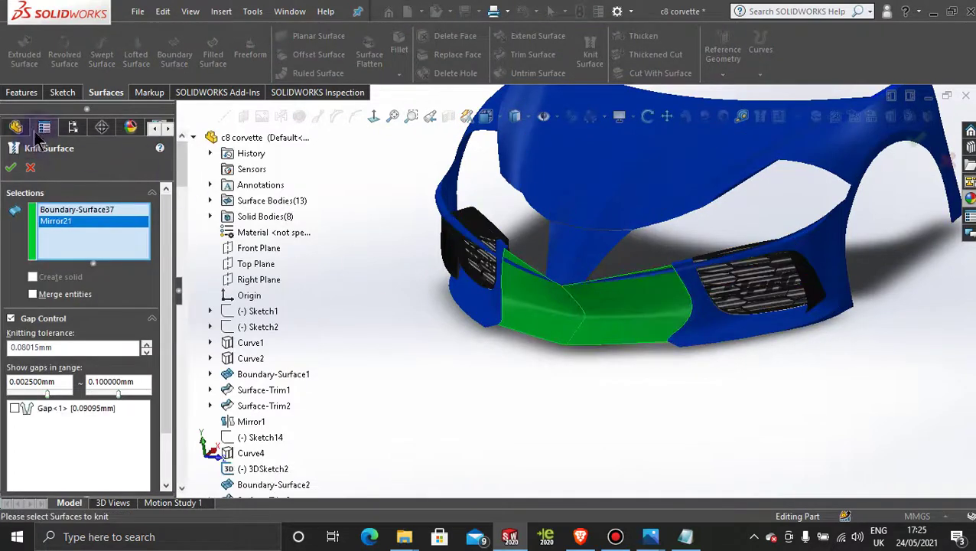
{"action": "left_click", "coordinate": [12, 168]}
Cancel the failed knit and bridge the centre gap with a boundary surface between its edges.
{"action": "left_click", "coordinate": [28, 169]}
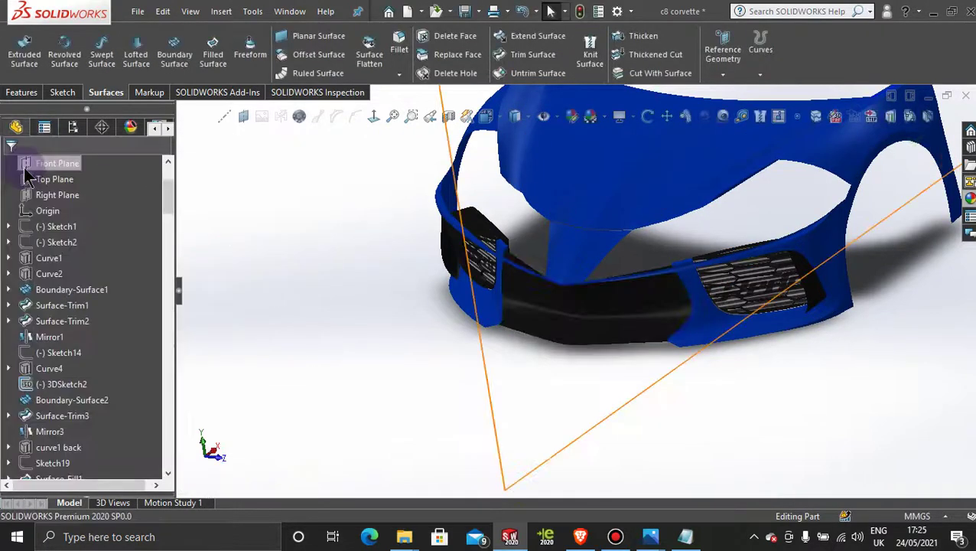
{"action": "middle_click_drag", "start_coordinate": [530, 366], "coordinate": [662, 281]}
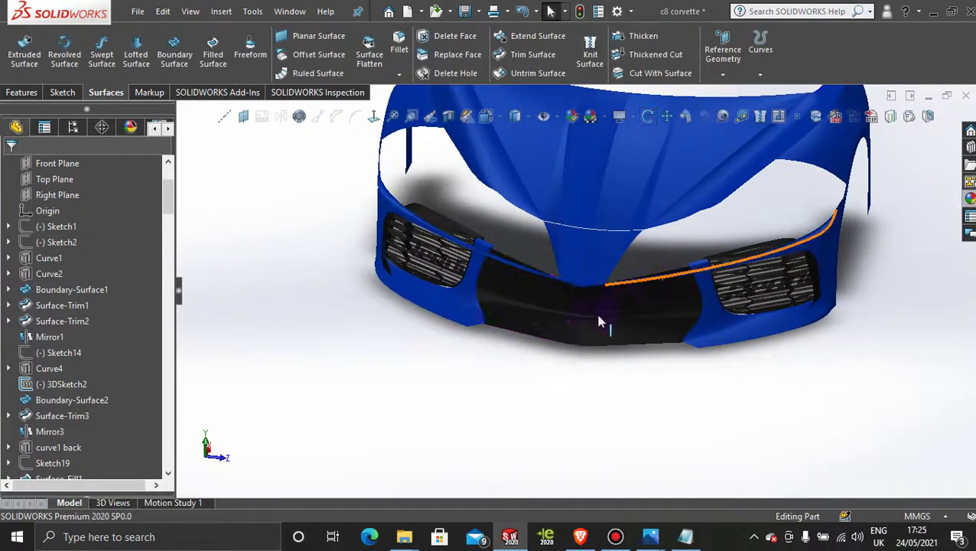
{"action": "scroll", "coordinate": [597, 324], "scroll_direction": "down", "scroll_amount": 5}
{"action": "scroll", "coordinate": [355, 327], "scroll_direction": "down", "scroll_amount": 3}
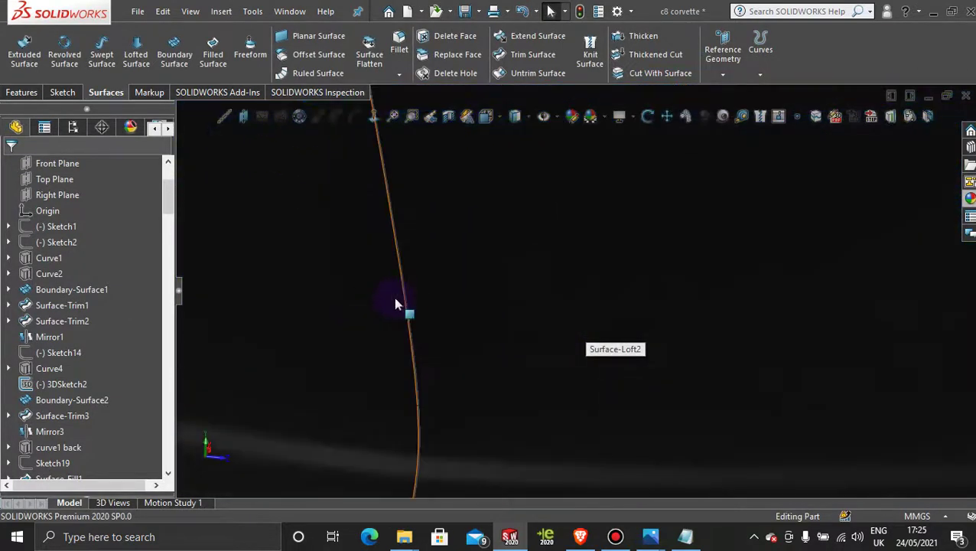
{"action": "scroll", "coordinate": [459, 352], "scroll_direction": "down", "scroll_amount": 2}
{"action": "scroll", "coordinate": [392, 333], "scroll_direction": "down", "scroll_amount": 1}
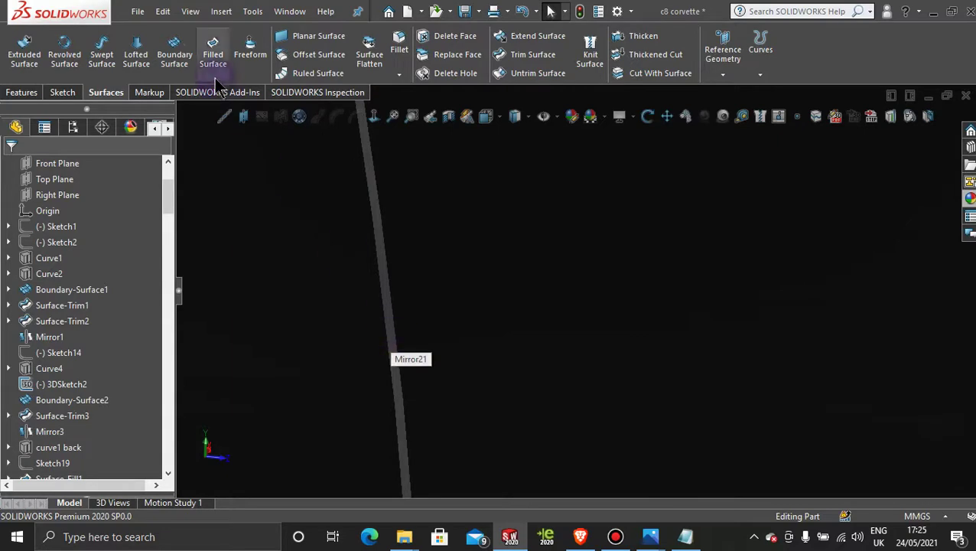
{"action": "left_click", "coordinate": [380, 280]}
{"action": "left_click", "coordinate": [391, 284]}
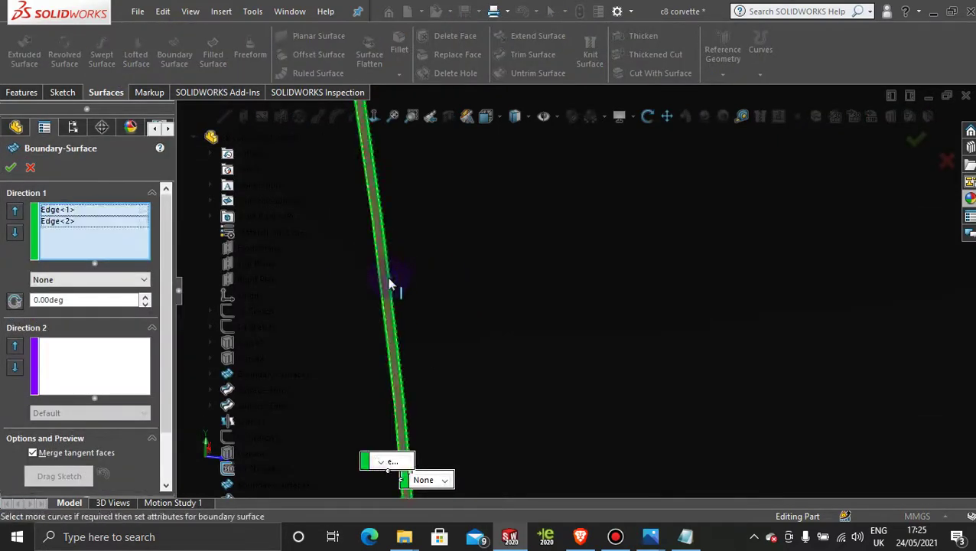
{"action": "left_click", "coordinate": [30, 168]}
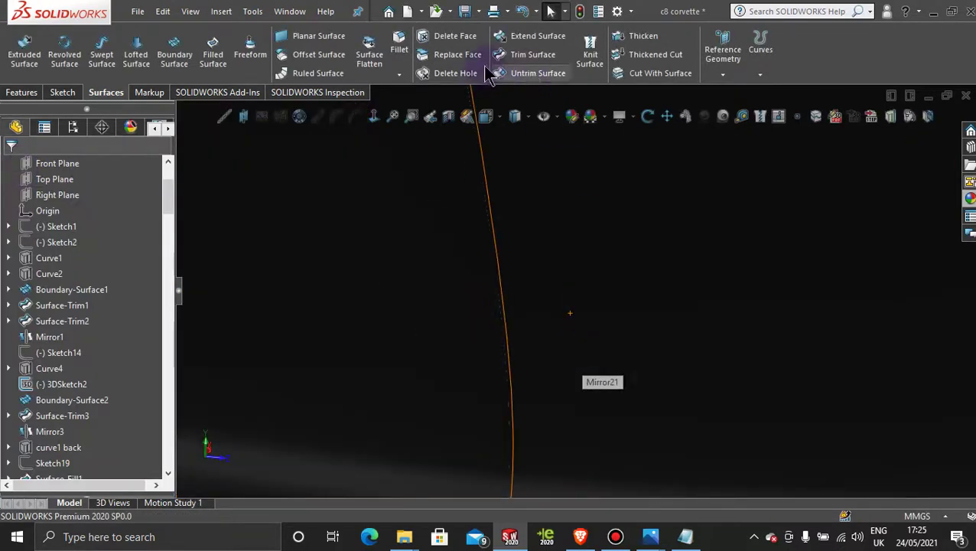
Knit Boundary-Surface38, Mirror21 and Boundary-Surface37 into one surface.
{"action": "left_click", "coordinate": [589, 52]}
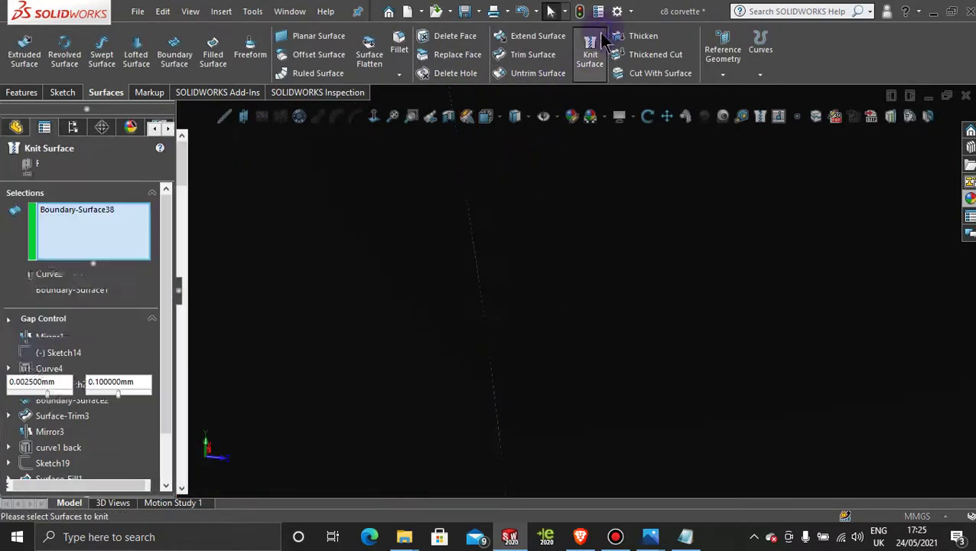
{"action": "left_click", "coordinate": [512, 234]}
{"action": "left_click", "coordinate": [439, 262]}
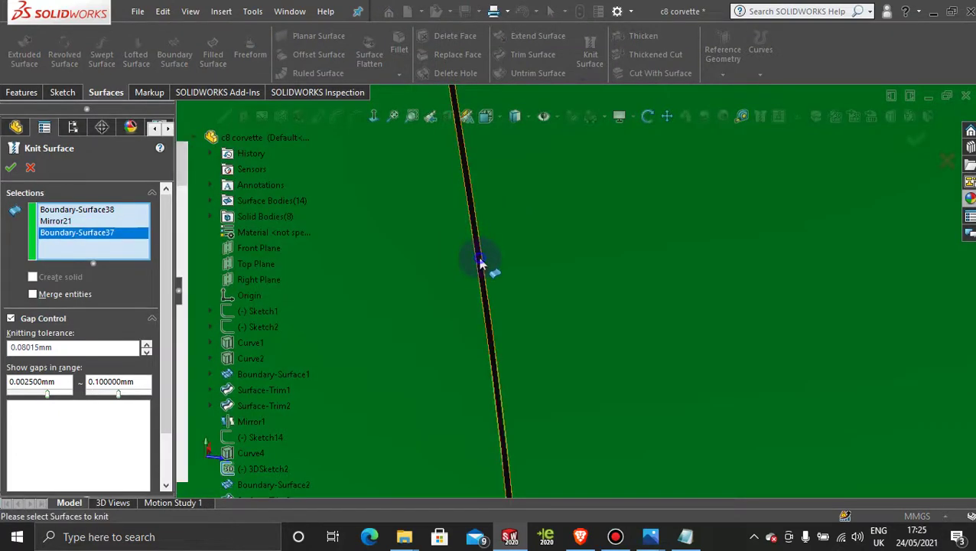
{"action": "left_click", "coordinate": [10, 168]}
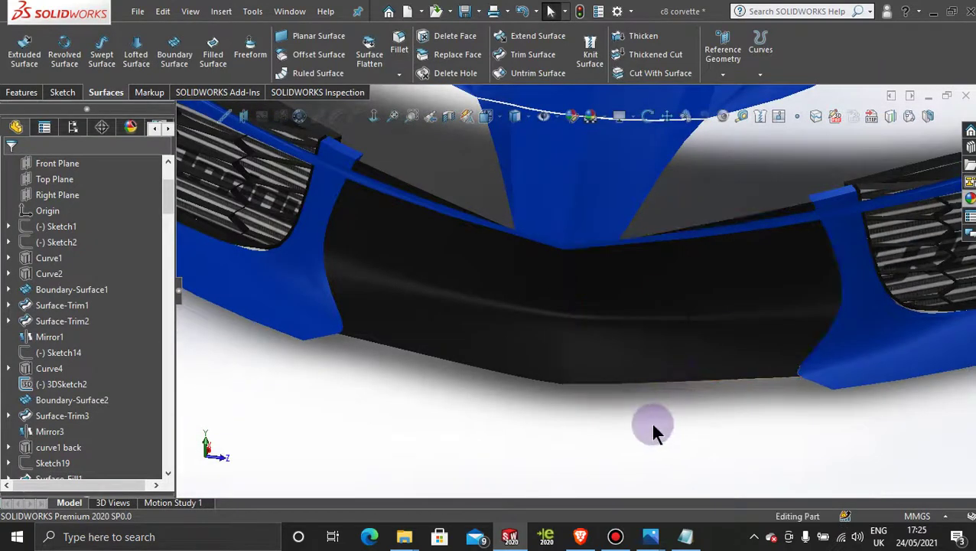
{"action": "middle_click_drag", "start_coordinate": [653, 432], "coordinate": [474, 316]}
{"action": "scroll", "coordinate": [671, 379], "scroll_direction": "up", "scroll_amount": 5}
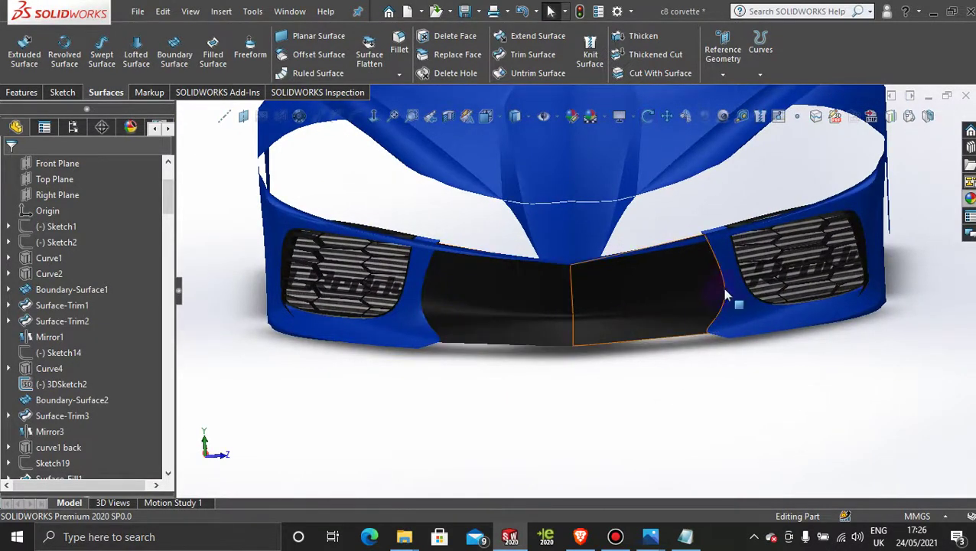
{"action": "middle_click_drag", "start_coordinate": [614, 401], "coordinate": [566, 392]}
{"action": "scroll", "coordinate": [609, 277], "scroll_direction": "down", "scroll_amount": 5}
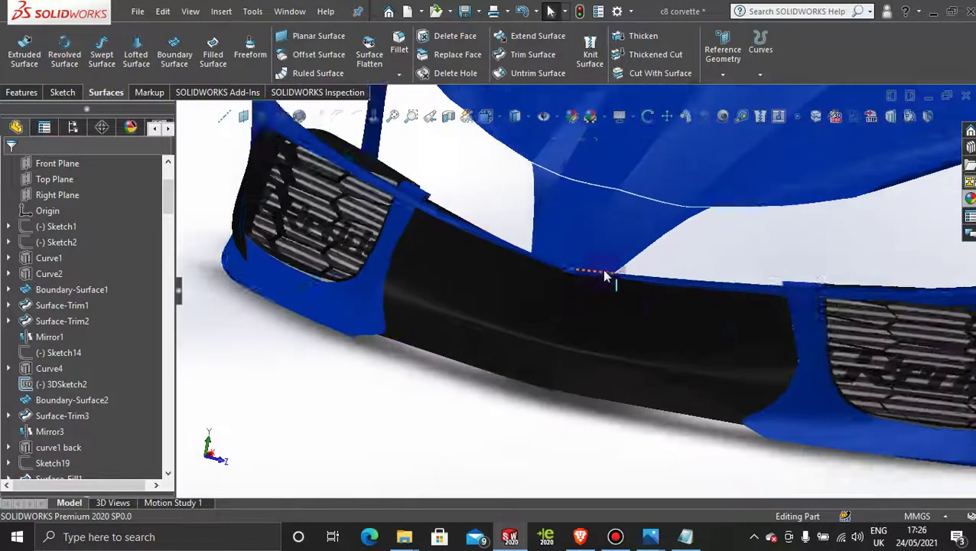
{"action": "scroll", "coordinate": [606, 319], "scroll_direction": "up", "scroll_amount": 5}
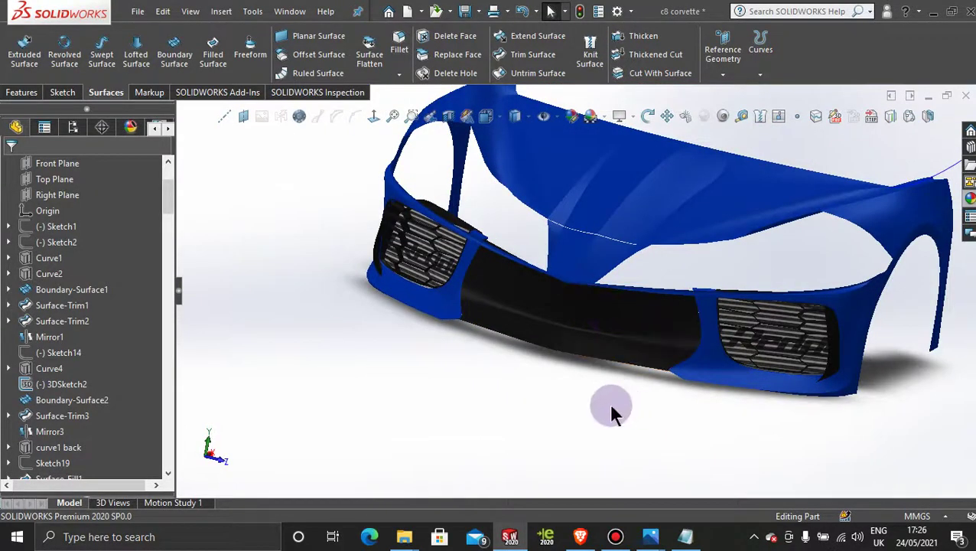
{"action": "middle_click_drag", "start_coordinate": [610, 407], "coordinate": [580, 441]}
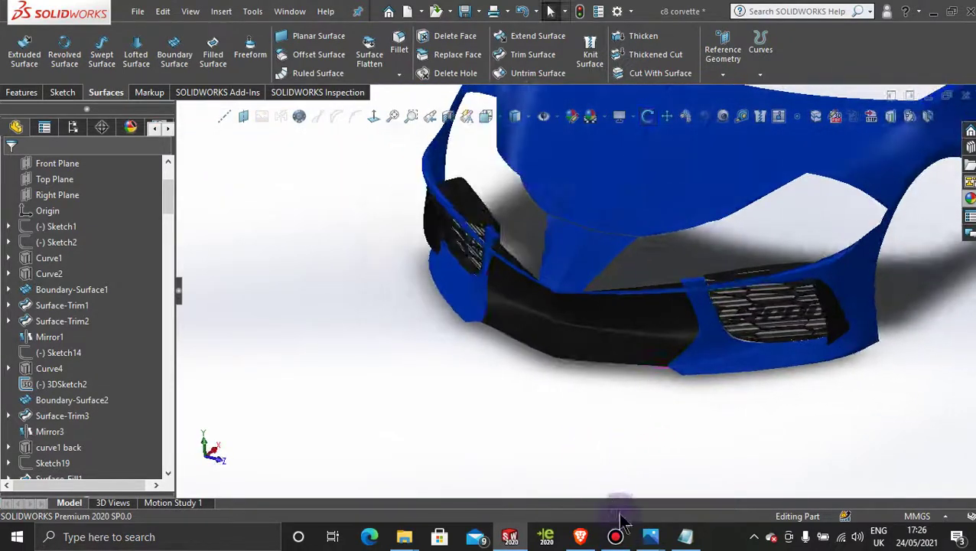
{"action": "mouse_move", "coordinate": [623, 542]}
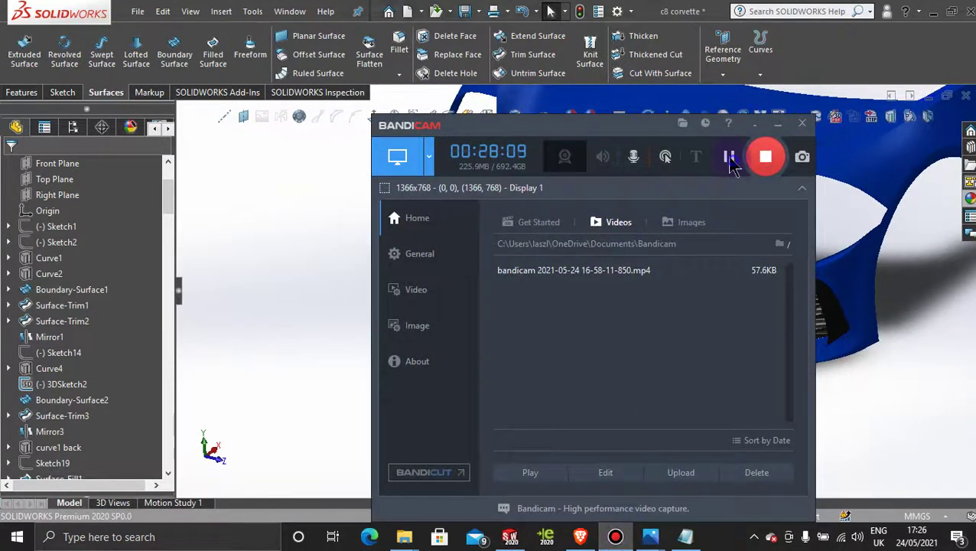
{"action": "left_click", "coordinate": [776, 126]}
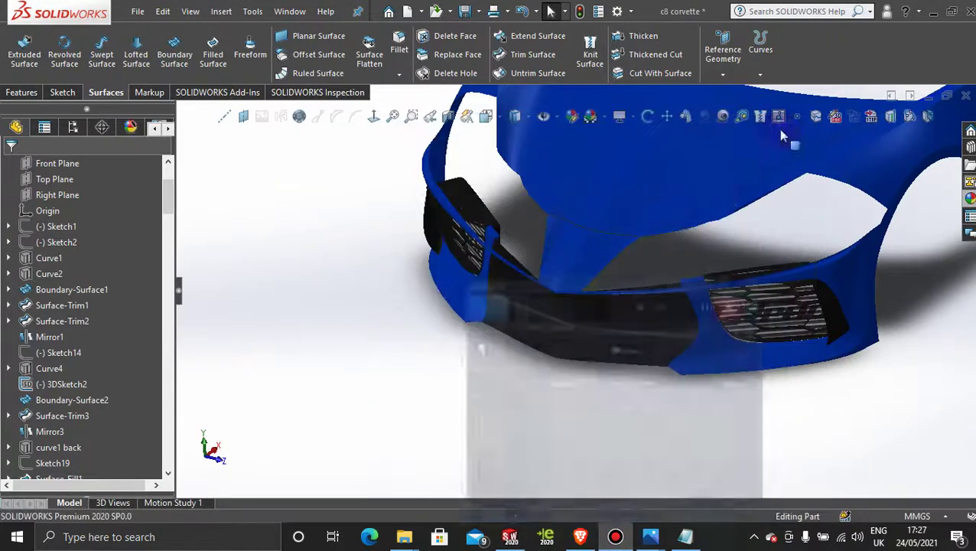
{"action": "middle_click_drag", "start_coordinate": [527, 385], "coordinate": [533, 363]}
{"action": "scroll", "coordinate": [562, 345], "scroll_direction": "down", "scroll_amount": 3}
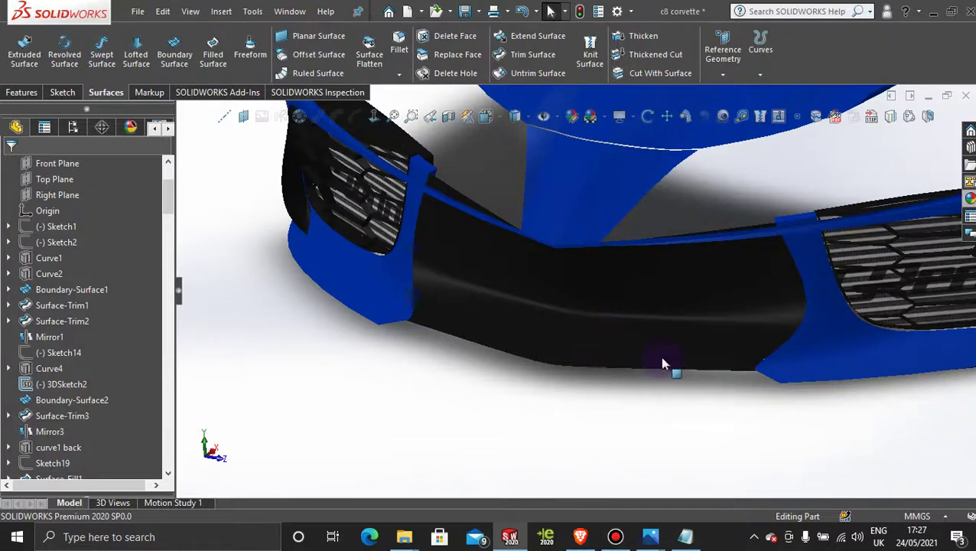
{"action": "scroll", "coordinate": [700, 401], "scroll_direction": "up", "scroll_amount": 2}
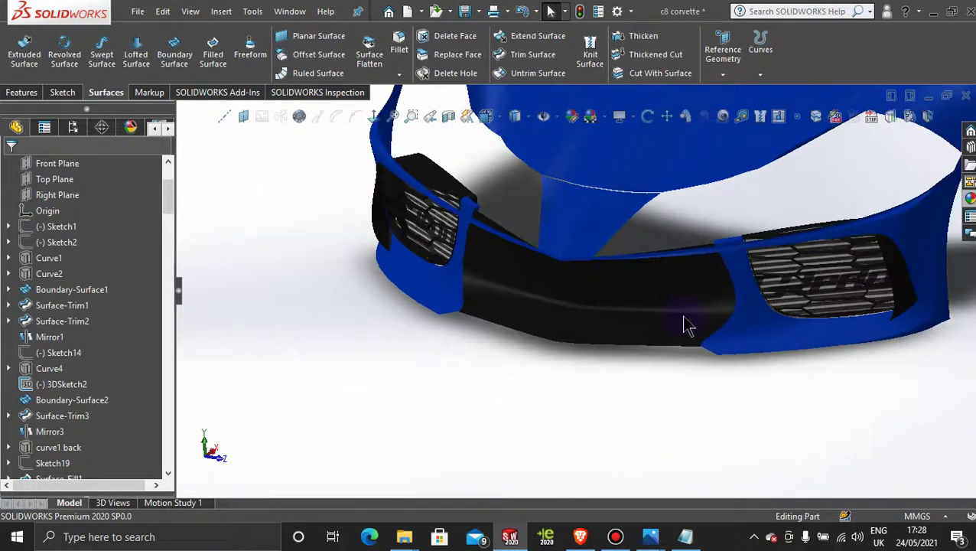
{"action": "scroll", "coordinate": [687, 325], "scroll_direction": "down", "scroll_amount": 2}
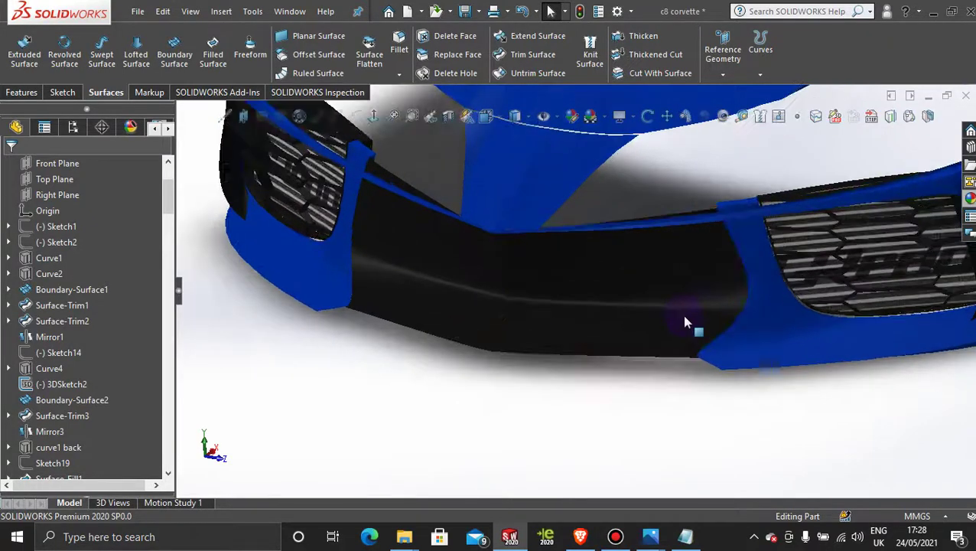
Knit Surface-Knit21 with the black splitter surface, dismissing the rebuild error.
{"action": "left_click", "coordinate": [590, 55]}
{"action": "left_click", "coordinate": [751, 365]}
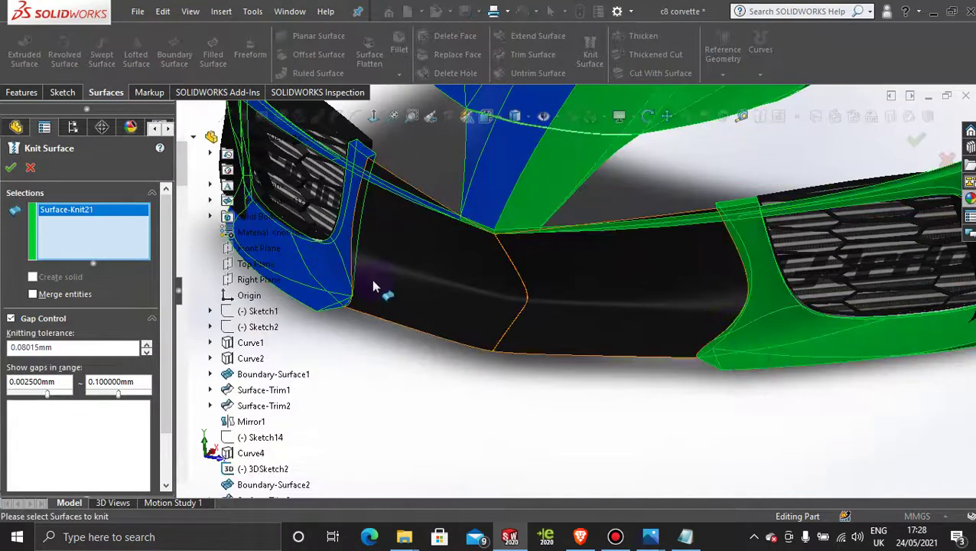
{"action": "left_click", "coordinate": [348, 289]}
{"action": "left_click", "coordinate": [759, 362]}
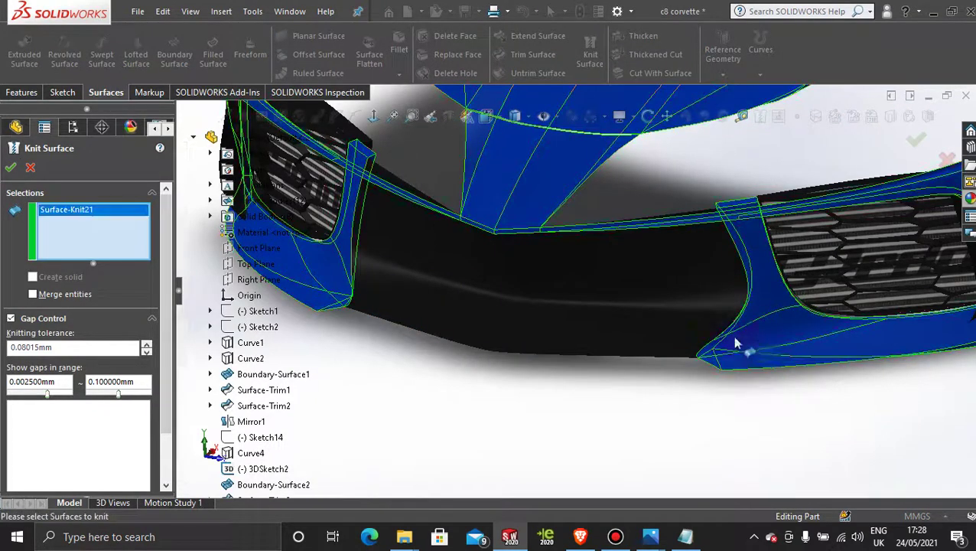
{"action": "left_click", "coordinate": [672, 322]}
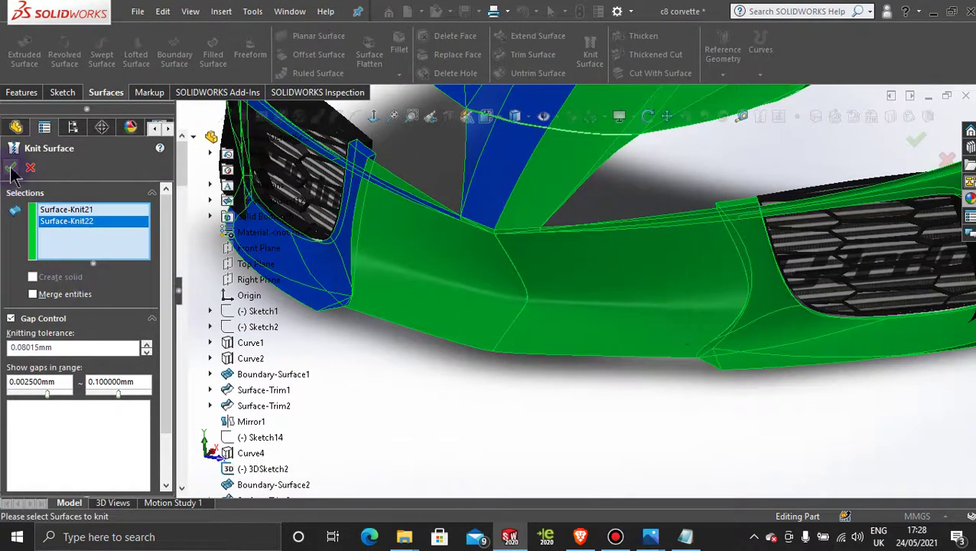
{"action": "left_click", "coordinate": [11, 168]}
{"action": "left_click", "coordinate": [29, 168]}
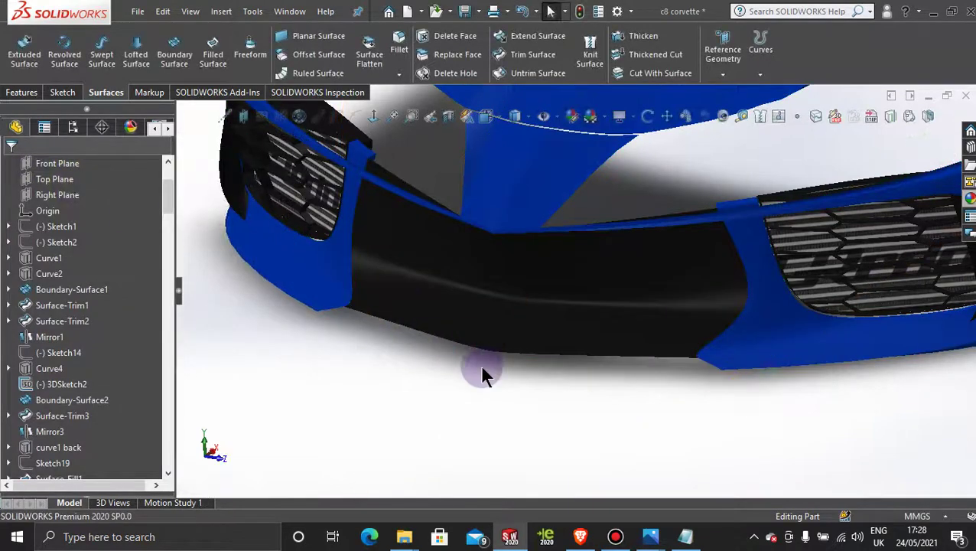
{"action": "scroll", "coordinate": [501, 383], "scroll_direction": "up", "scroll_amount": 5}
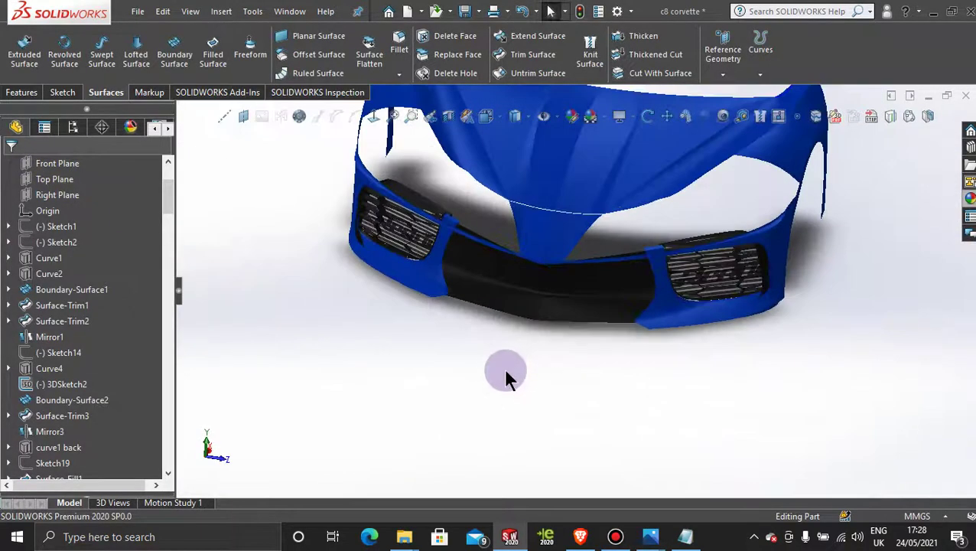
{"action": "middle_click_drag", "start_coordinate": [506, 377], "coordinate": [513, 355]}
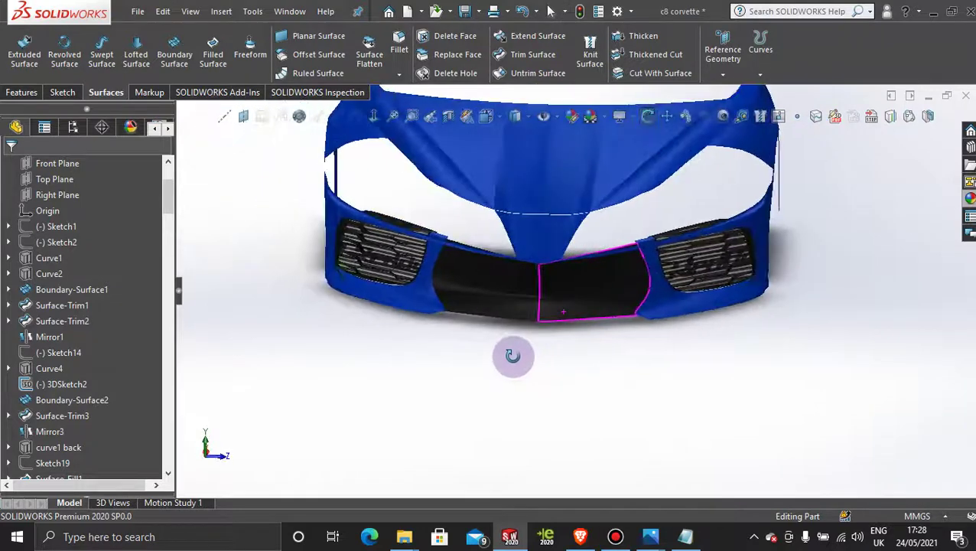
{"action": "mouse_move", "coordinate": [651, 540]}
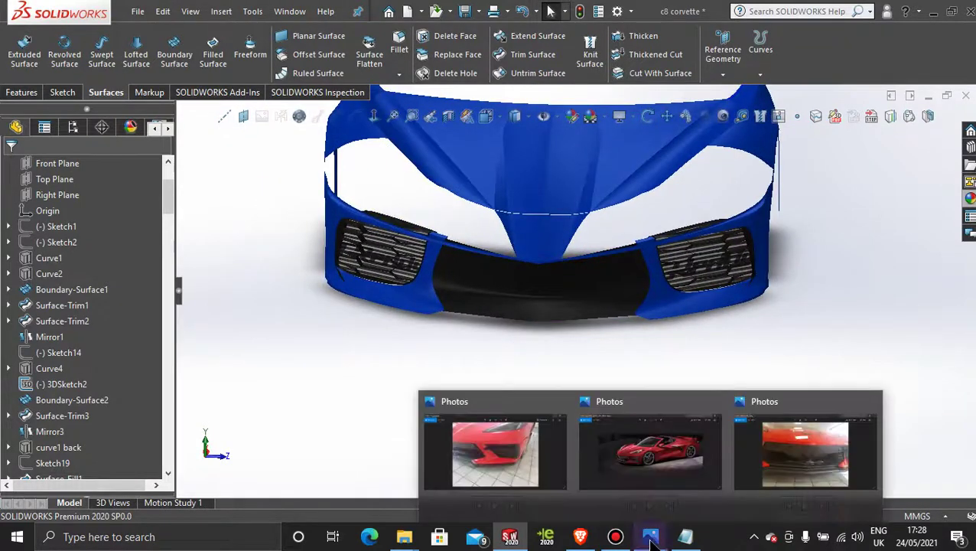
{"action": "left_click", "coordinate": [790, 456]}
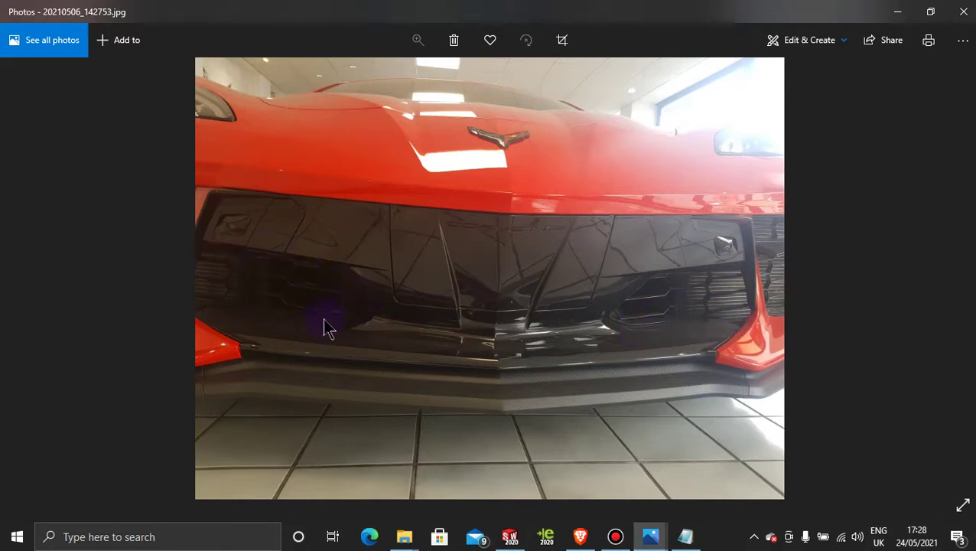
{"action": "left_click", "coordinate": [900, 12]}
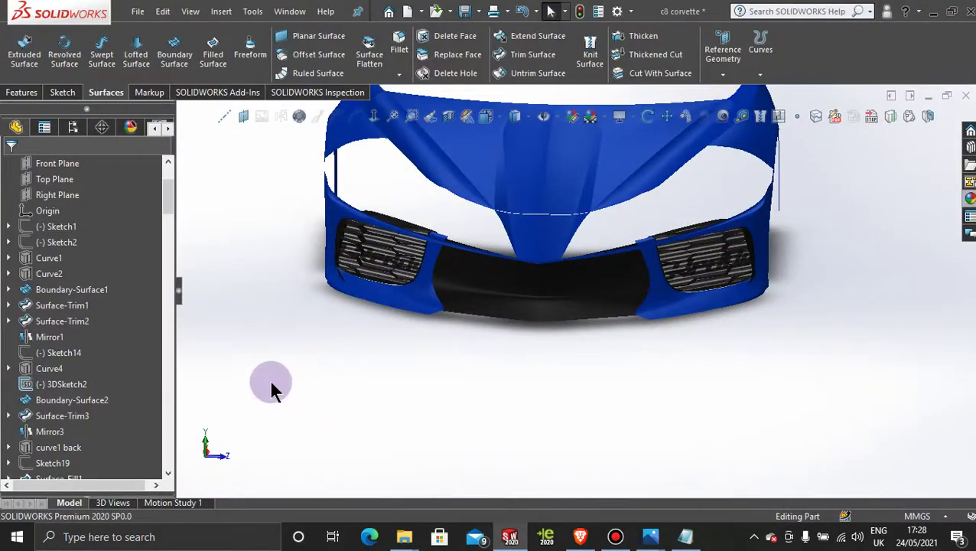
Start a new sketch on the Front Plane.
{"action": "mouse_move", "coordinate": [522, 370]}
{"action": "middle_mouse_down"}
{"action": "mouse_move", "coordinate": [508, 364]}
{"action": "mouse_move", "coordinate": [517, 370]}
{"action": "middle_mouse_up"}
{"action": "scroll", "coordinate": [176, 187], "scroll_direction": "up", "scroll_amount": 3}
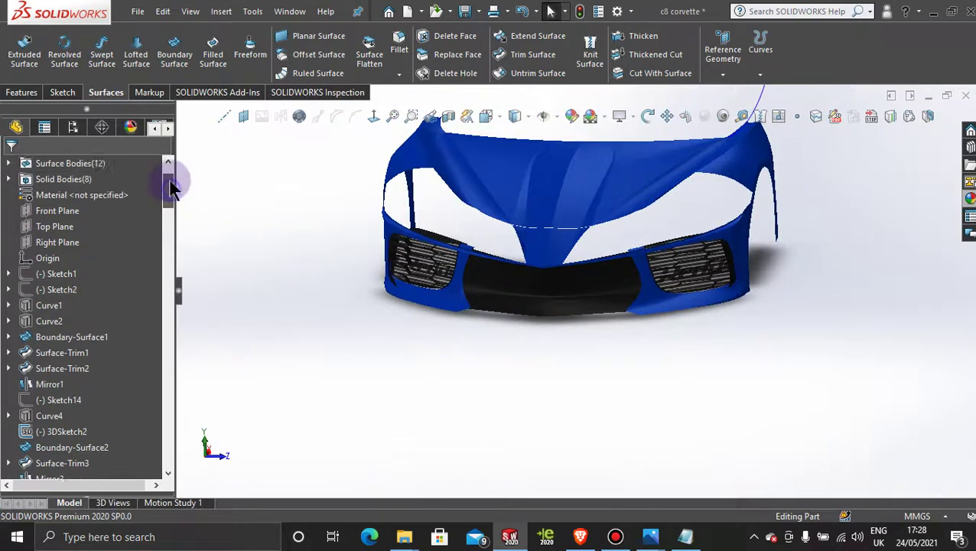
{"action": "left_click", "coordinate": [53, 274]}
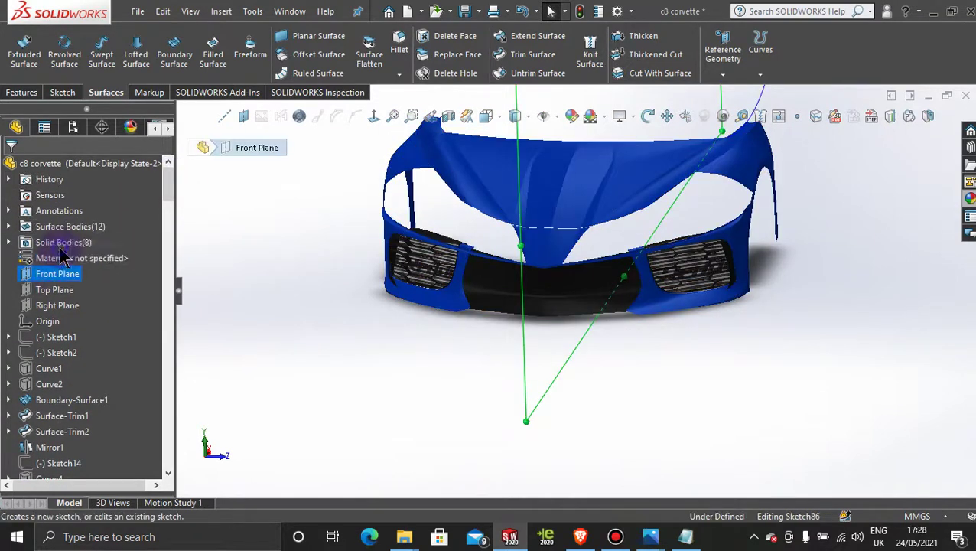
{"action": "left_click", "coordinate": [60, 250]}
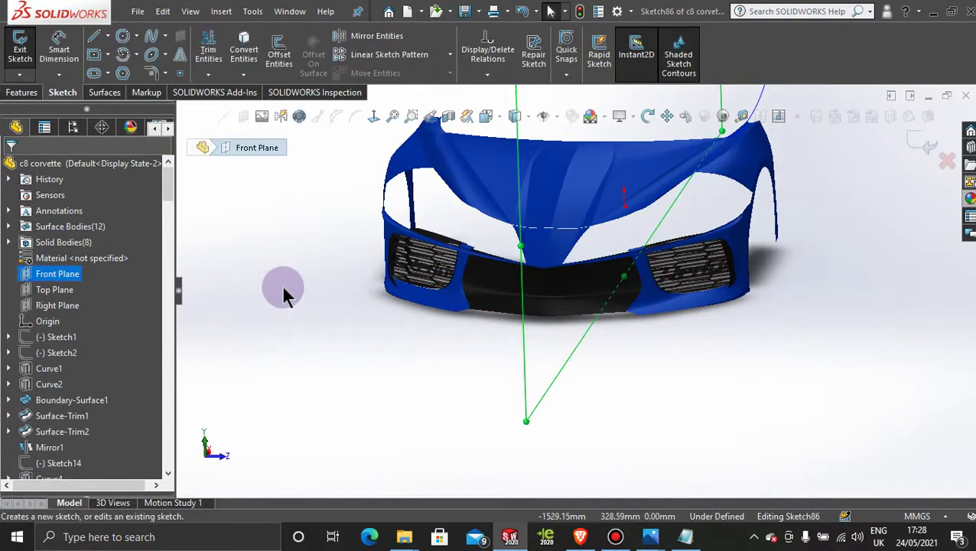
{"action": "right_click", "coordinate": [76, 273]}
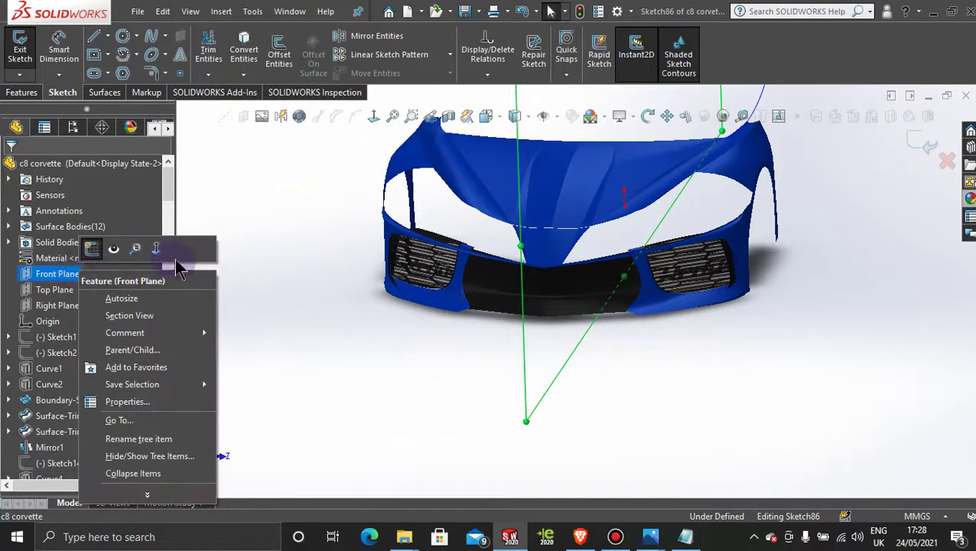
{"action": "left_click", "coordinate": [246, 218]}
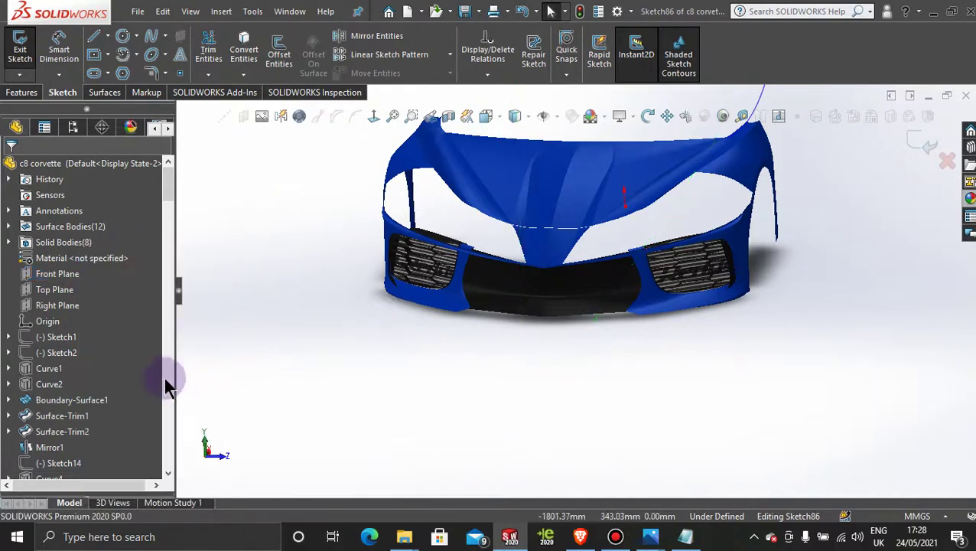
Activate the <Default>_Display State in ConfigurationManager to show the reference photos.
{"action": "left_click", "coordinate": [73, 127]}
{"action": "left_click", "coordinate": [112, 447]}
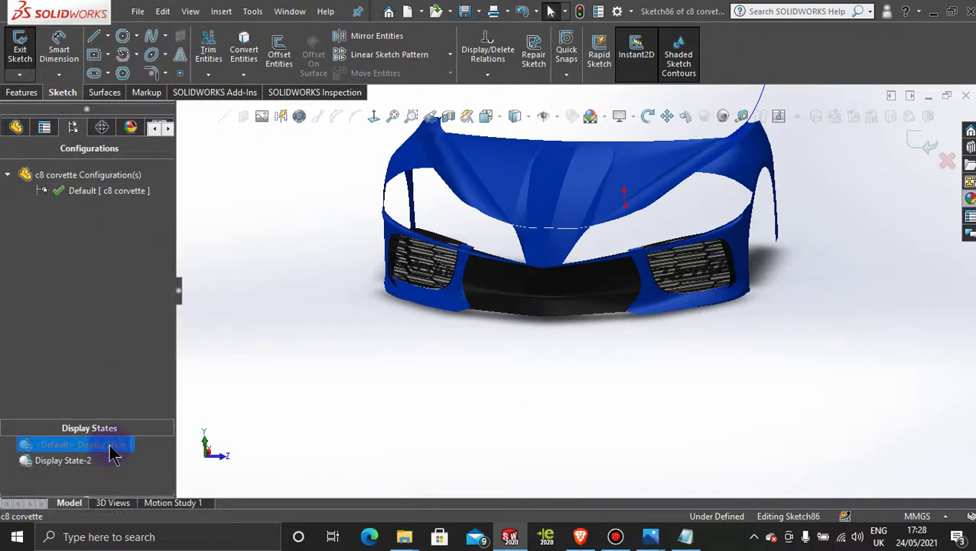
{"action": "double_click", "coordinate": [113, 450]}
{"action": "mouse_move", "coordinate": [305, 450]}
{"action": "middle_mouse_down"}
{"action": "mouse_move", "coordinate": [312, 405]}
{"action": "mouse_move", "coordinate": [317, 419]}
{"action": "middle_mouse_up"}
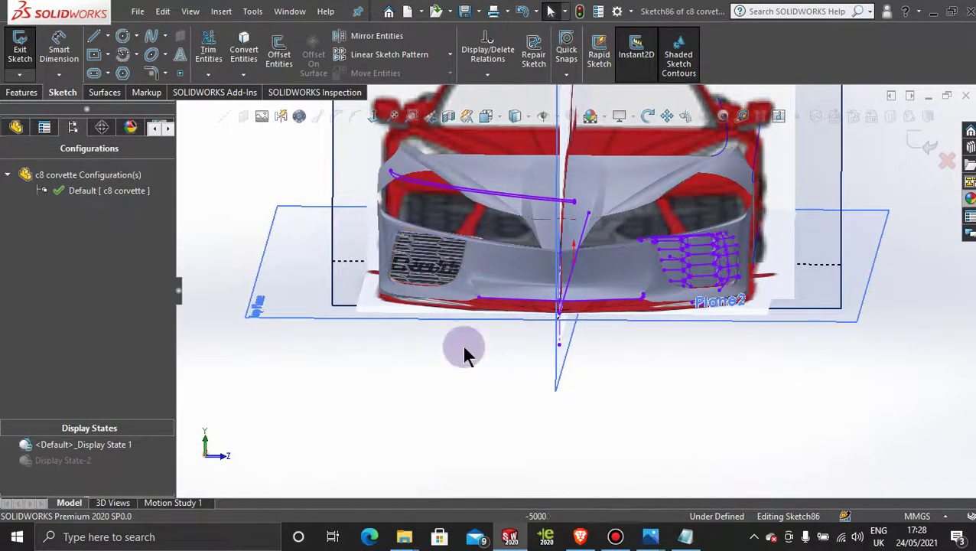
In the Appearances library, collapse Scenes and Plastic and load the Glass > Gloss appearances.
{"action": "mouse_move", "coordinate": [465, 354]}
{"action": "middle_mouse_down"}
{"action": "mouse_move", "coordinate": [452, 348]}
{"action": "mouse_move", "coordinate": [458, 355]}
{"action": "middle_mouse_up"}
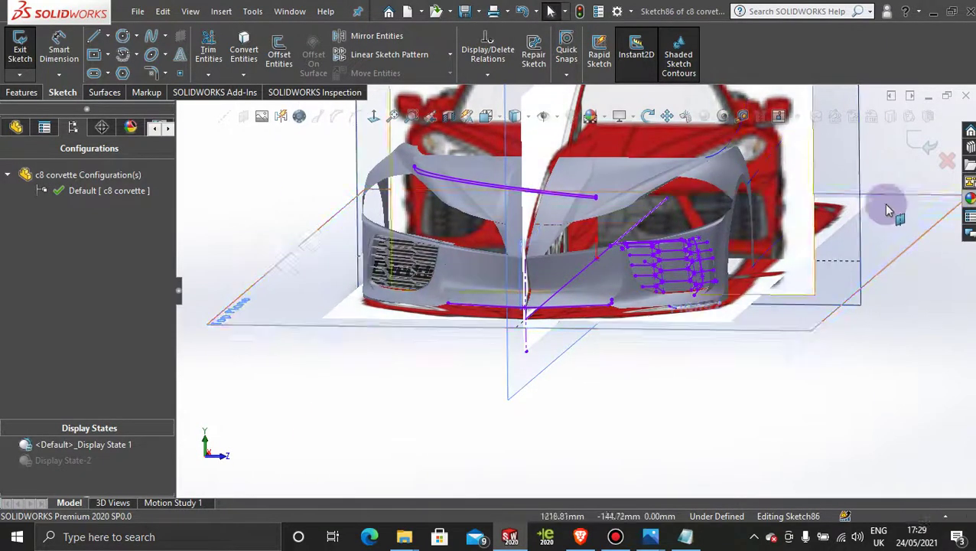
{"action": "left_click", "coordinate": [969, 198]}
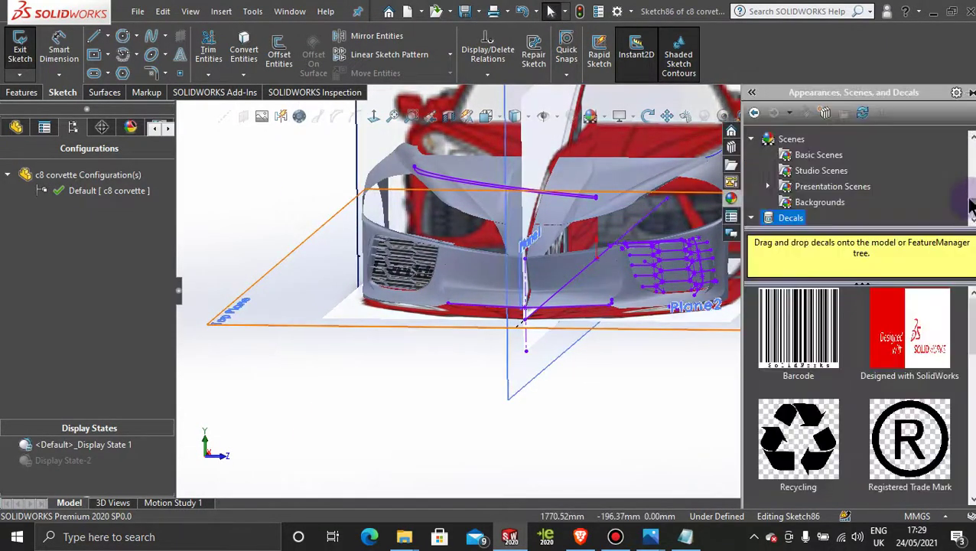
{"action": "left_click", "coordinate": [759, 140]}
{"action": "scroll", "coordinate": [776, 161], "scroll_direction": "up", "scroll_amount": 5}
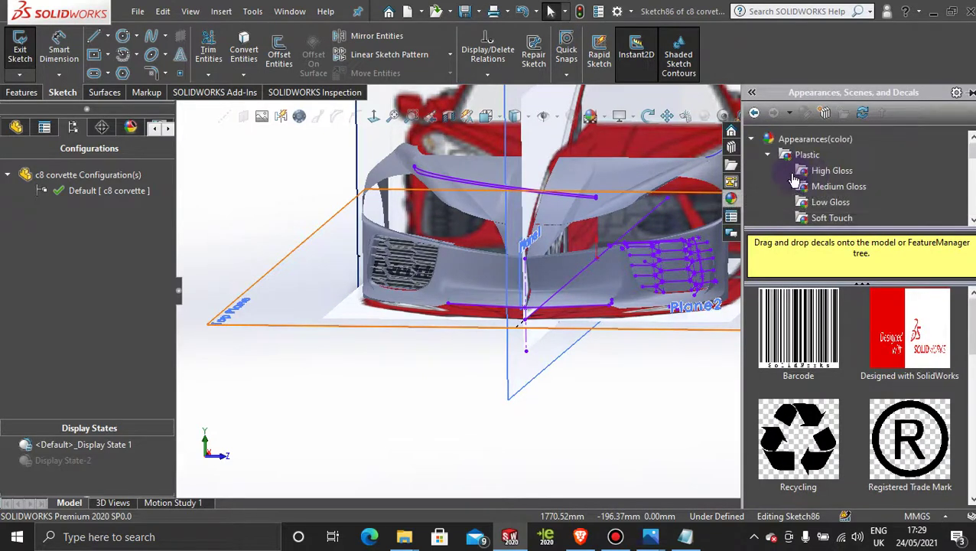
{"action": "left_click", "coordinate": [771, 156]}
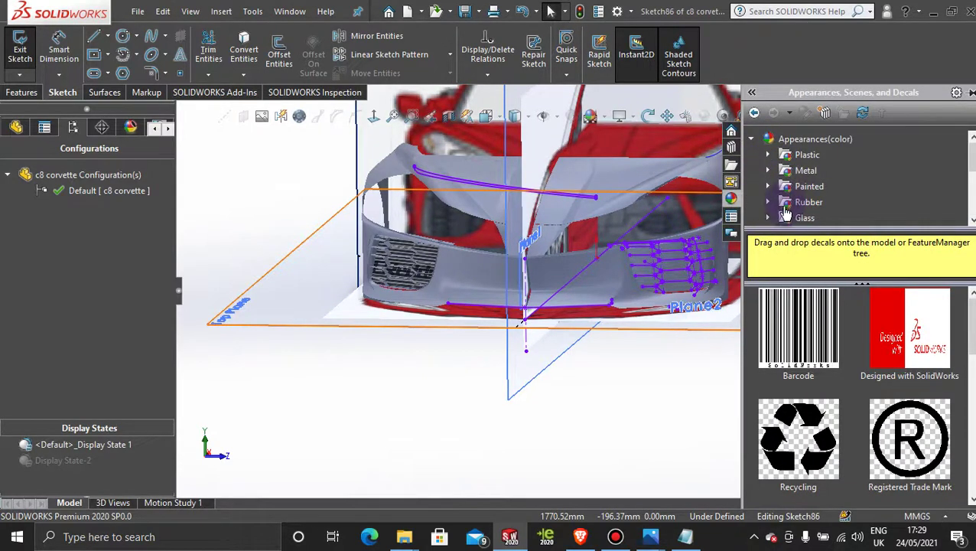
{"action": "left_click", "coordinate": [768, 217]}
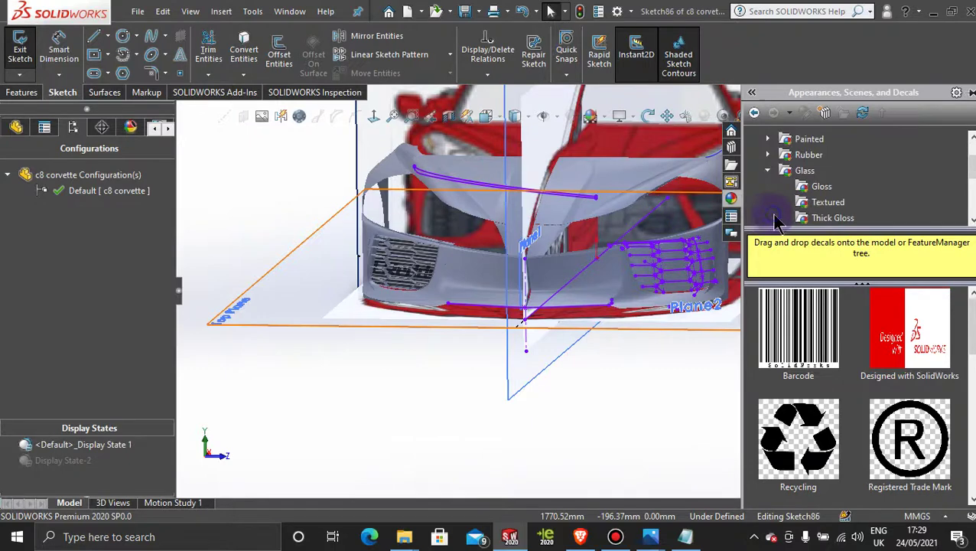
{"action": "left_click", "coordinate": [820, 187]}
Apply the blue gloss glass appearance to the whole body and exit the Front Plane sketch.
{"action": "left_click_drag", "start_coordinate": [887, 306], "coordinate": [544, 281]}
{"action": "left_click", "coordinate": [544, 278]}
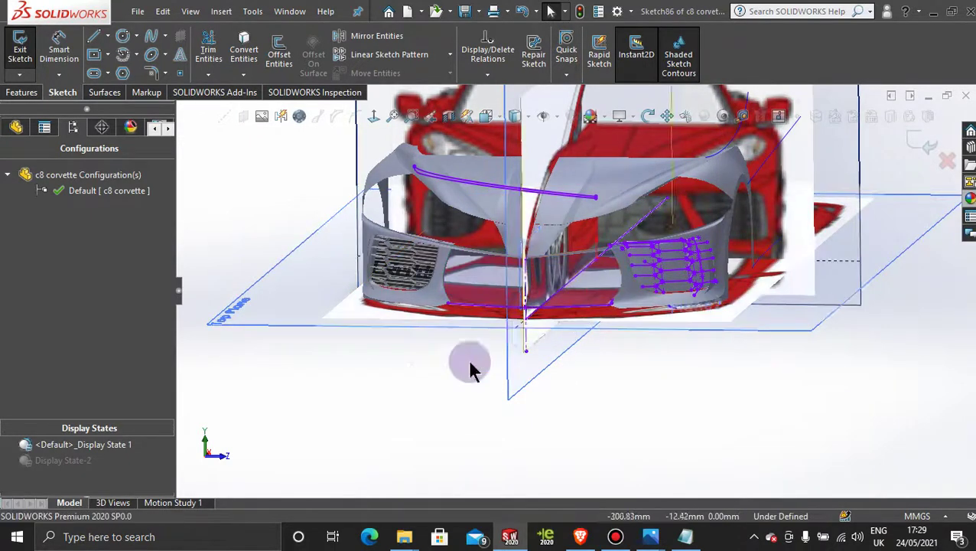
{"action": "scroll", "coordinate": [421, 387], "scroll_direction": "down", "scroll_amount": 5}
{"action": "middle_click_drag", "start_coordinate": [431, 388], "coordinate": [424, 389]}
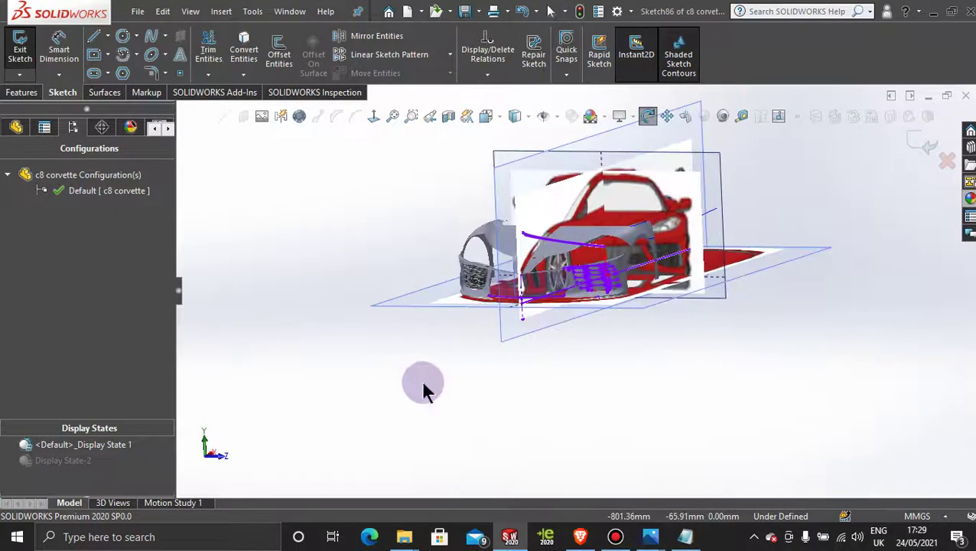
{"action": "left_click", "coordinate": [910, 134]}
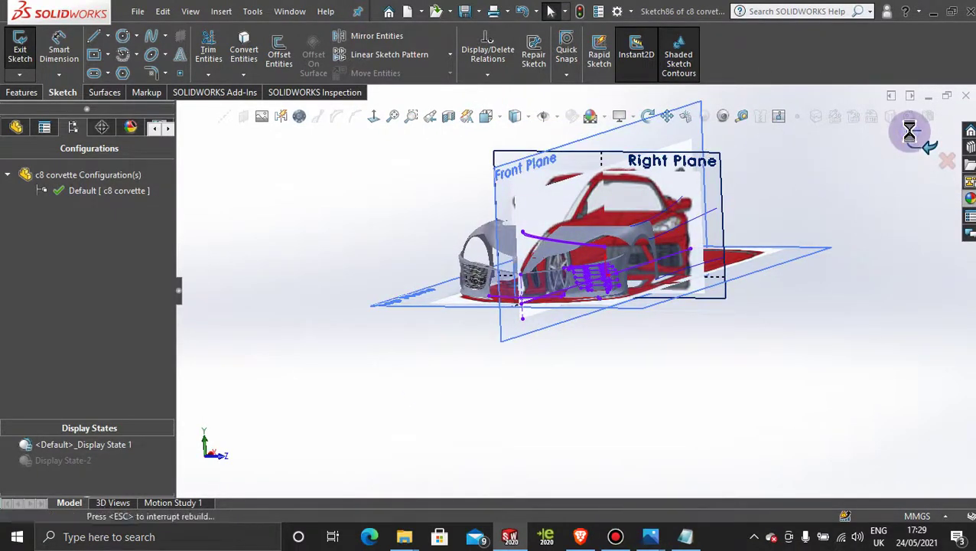
Start a new sketch on the Right Plane and turn the view normal to it.
{"action": "left_click", "coordinate": [723, 180]}
{"action": "left_click", "coordinate": [774, 130]}
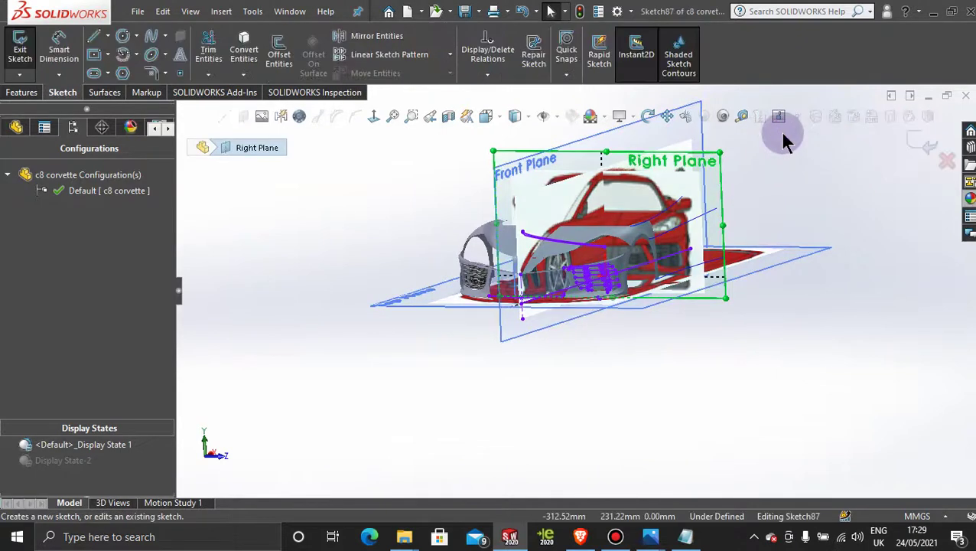
{"action": "left_click", "coordinate": [374, 117]}
Zoom in on the grille and bring up reference image 20210506_142753.jpg in Photos.
{"action": "scroll", "coordinate": [628, 376], "scroll_direction": "down", "scroll_amount": 8}
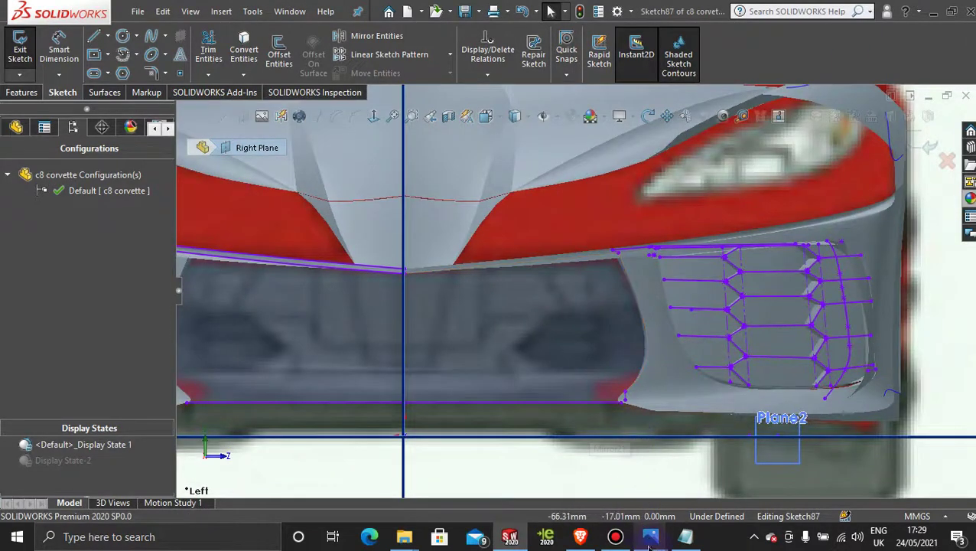
{"action": "mouse_move", "coordinate": [651, 540]}
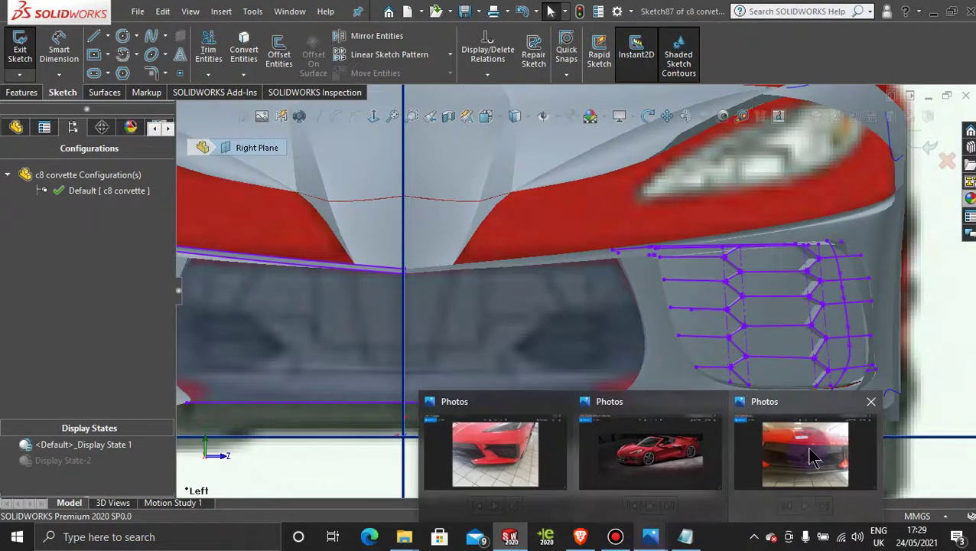
{"action": "mouse_move", "coordinate": [813, 457]}
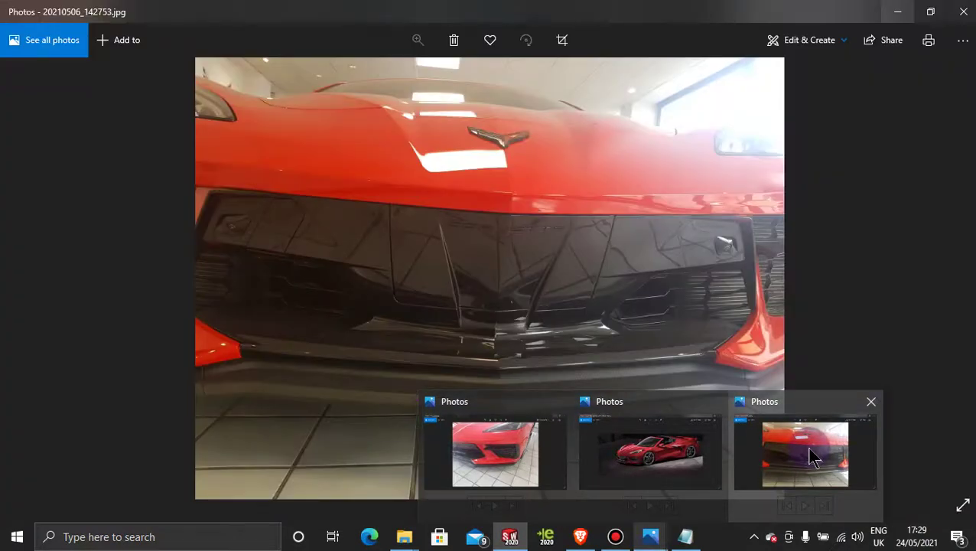
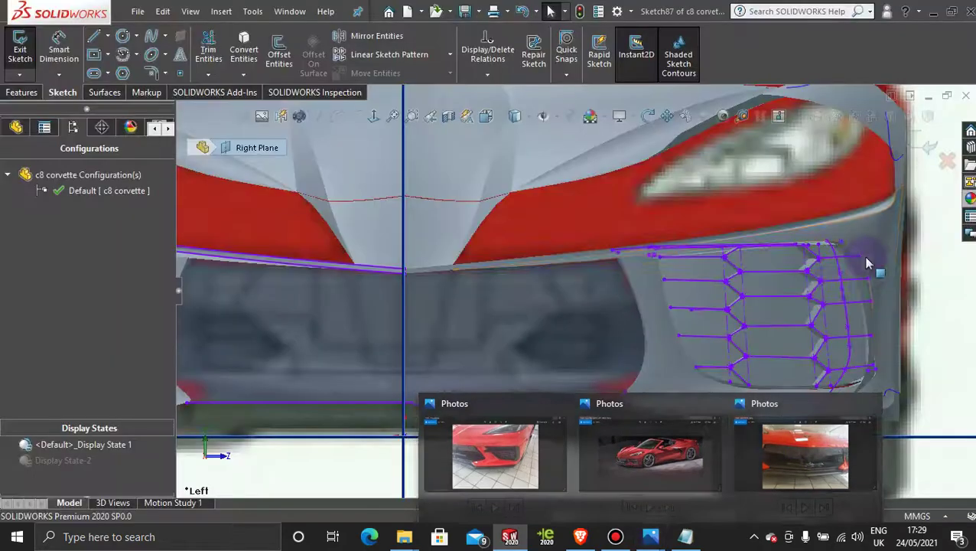
Return from the Photos reference to the SOLIDWORKS bumper sketch, framing both lower front grilles.
{"action": "key", "text": "alt+Tab"}
{"action": "scroll", "coordinate": [525, 419], "scroll_direction": "up", "scroll_amount": 3}
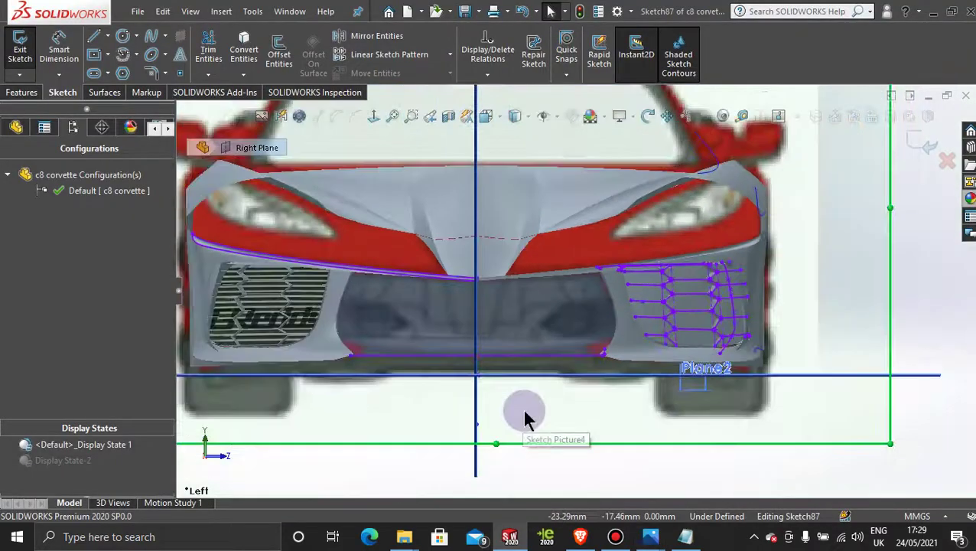
{"action": "scroll", "coordinate": [493, 331], "scroll_direction": "down", "scroll_amount": 2}
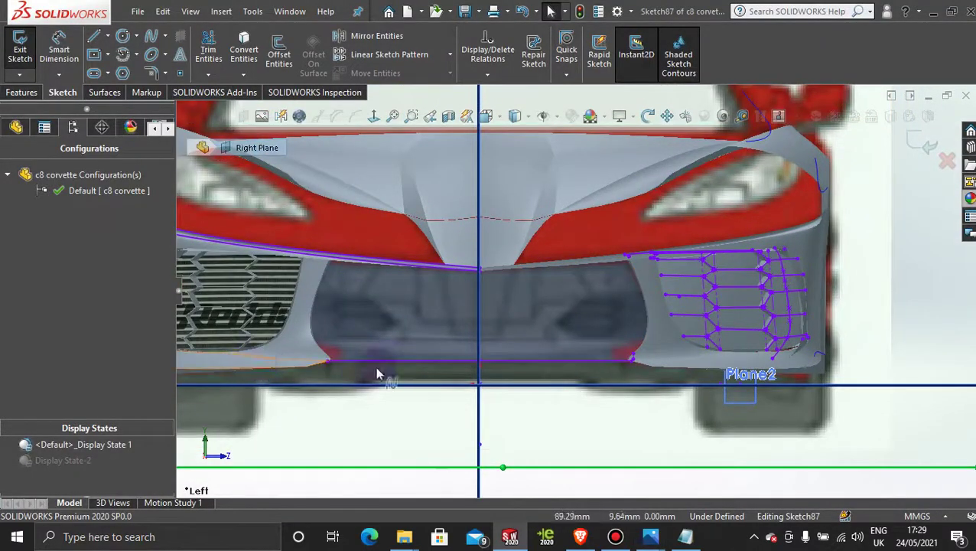
{"action": "scroll", "coordinate": [538, 367], "scroll_direction": "up", "scroll_amount": 3}
{"action": "scroll", "coordinate": [508, 289], "scroll_direction": "down", "scroll_amount": 3}
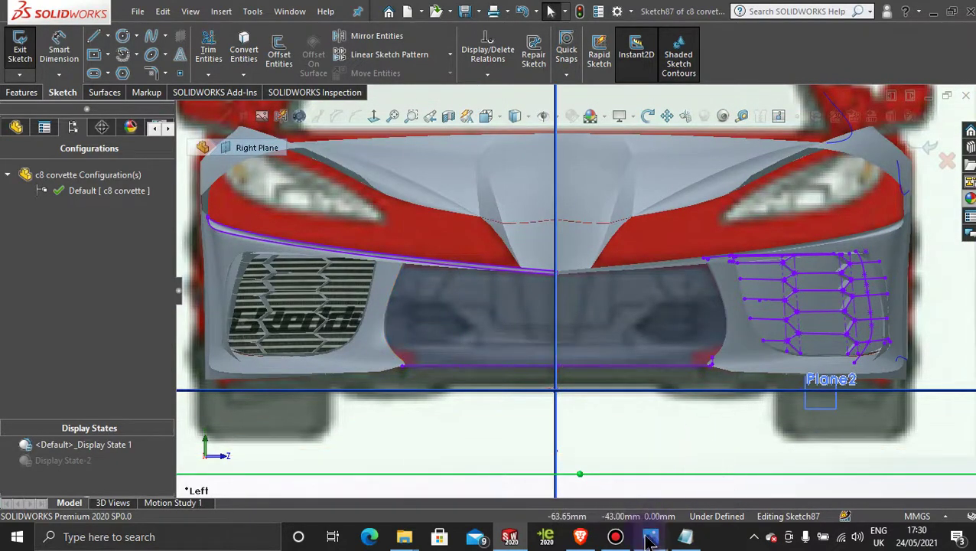
{"action": "mouse_move", "coordinate": [647, 540]}
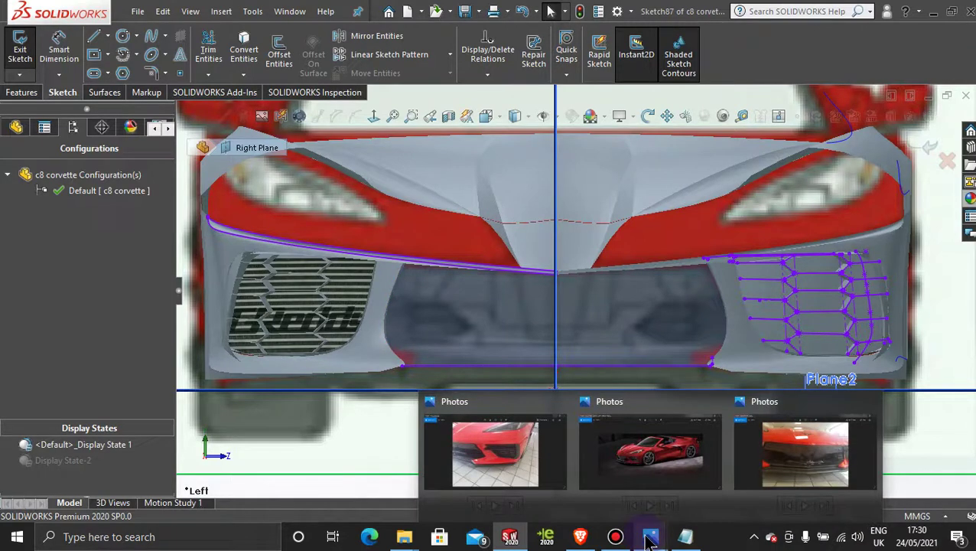
{"action": "mouse_move", "coordinate": [799, 457]}
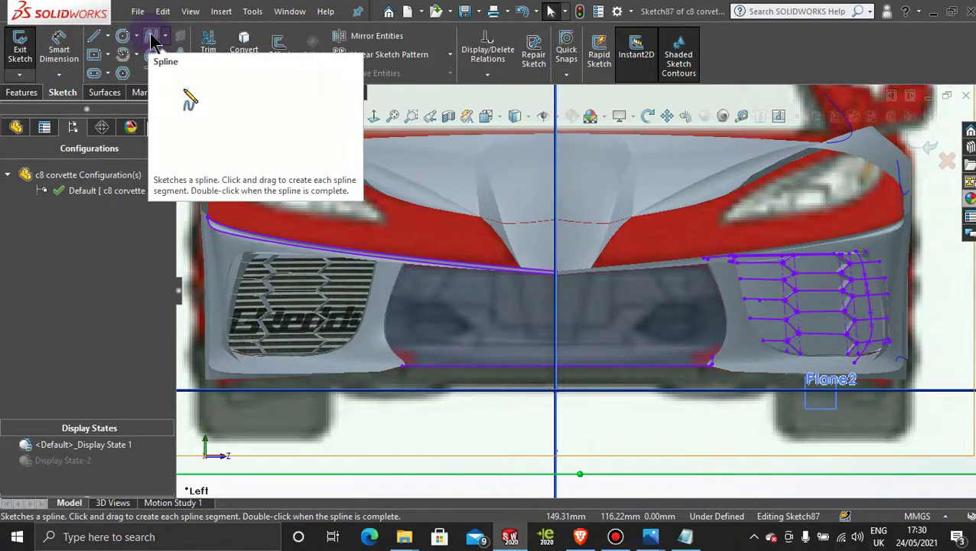
Convert the central intake's left edge into a sketch curve.
{"action": "left_click", "coordinate": [94, 36]}
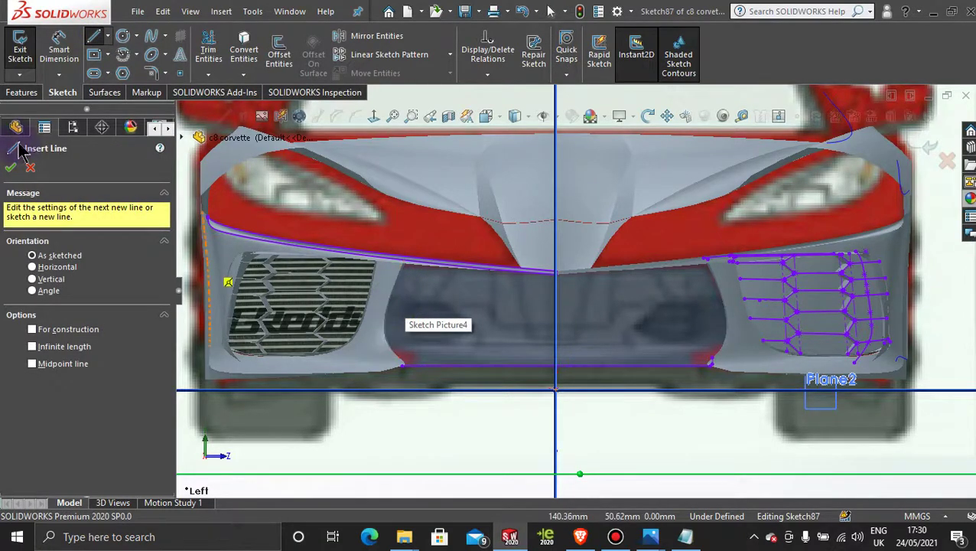
{"action": "left_click", "coordinate": [30, 166]}
{"action": "left_click", "coordinate": [252, 52]}
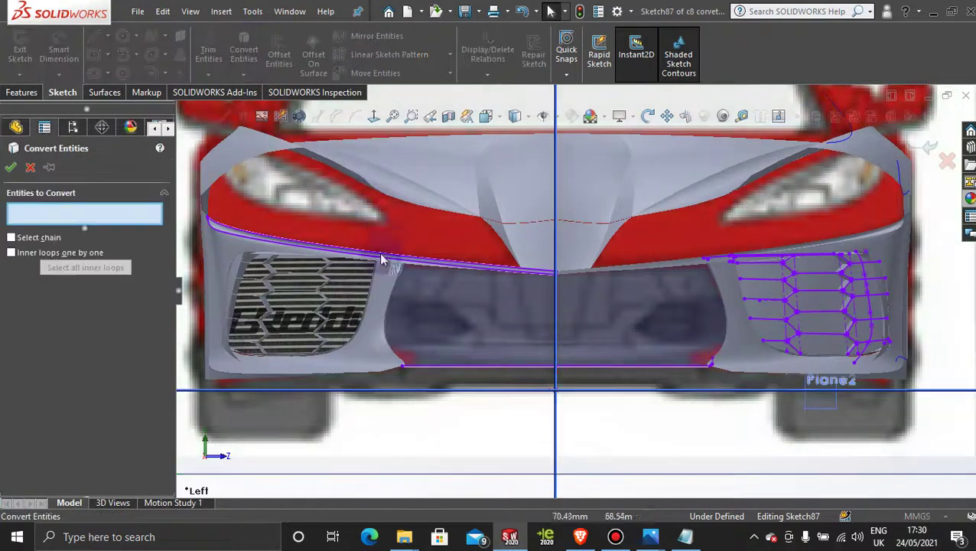
{"action": "left_click", "coordinate": [387, 334]}
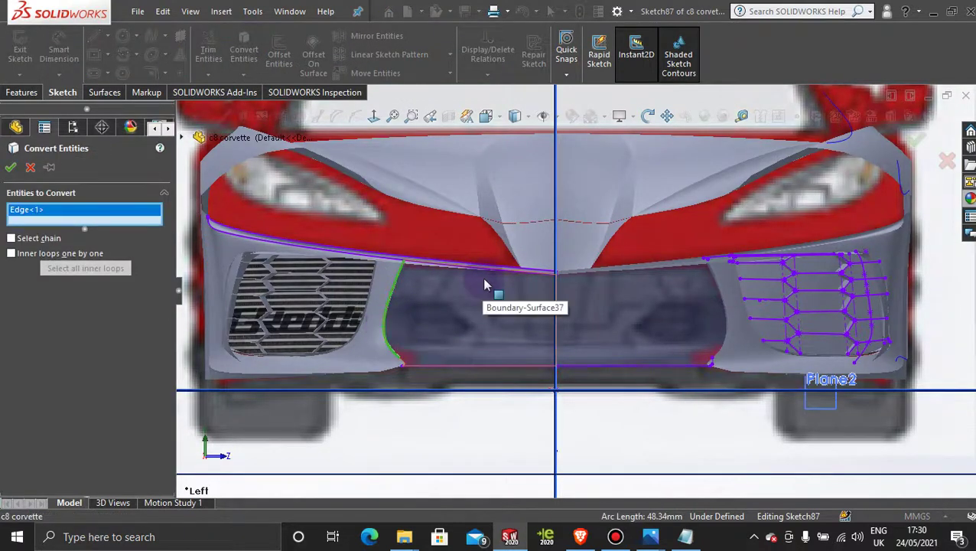
{"action": "left_click", "coordinate": [11, 166]}
{"action": "scroll", "coordinate": [413, 336], "scroll_direction": "down", "scroll_amount": 2}
{"action": "scroll", "coordinate": [549, 354], "scroll_direction": "down", "scroll_amount": 1}
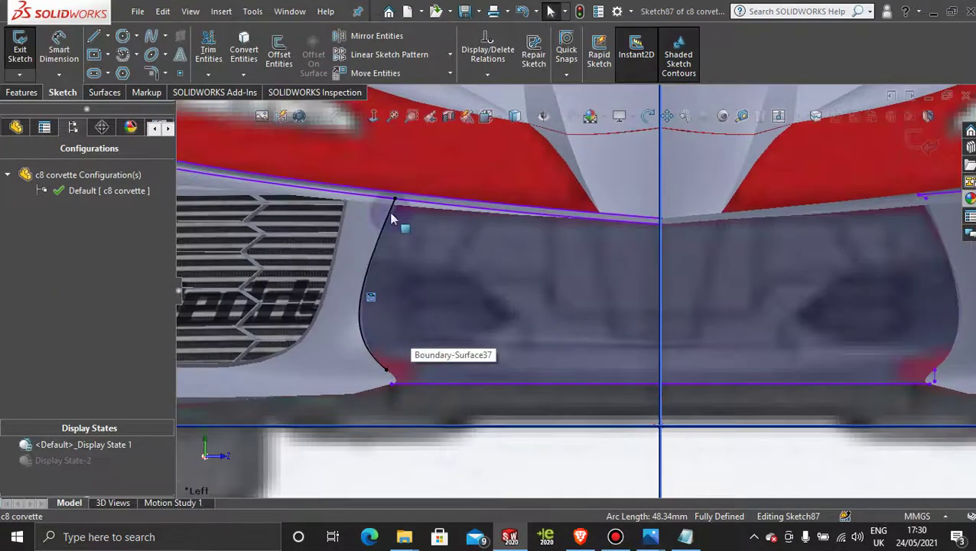
Draw a closed pointed line outline against the converted intake curve.
{"action": "left_click", "coordinate": [95, 36]}
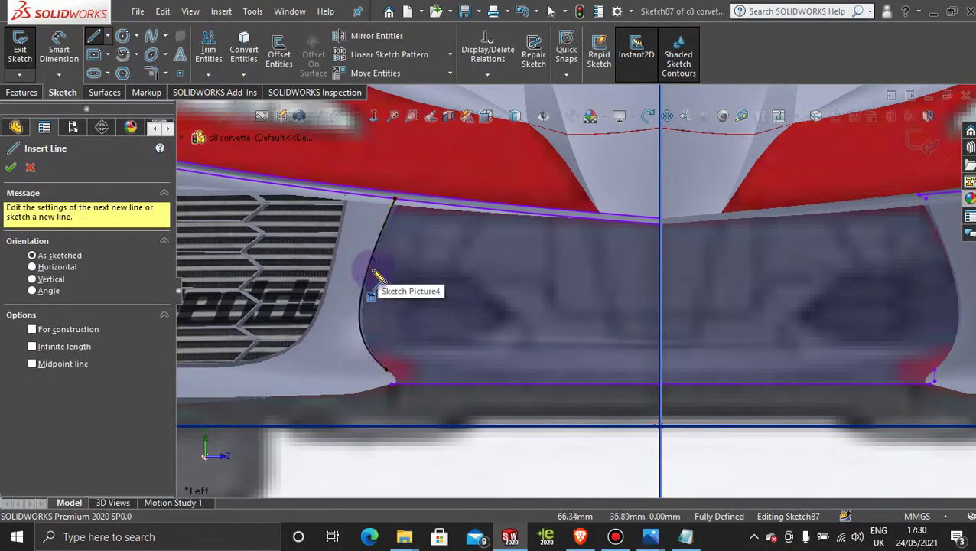
{"action": "left_click", "coordinate": [370, 271]}
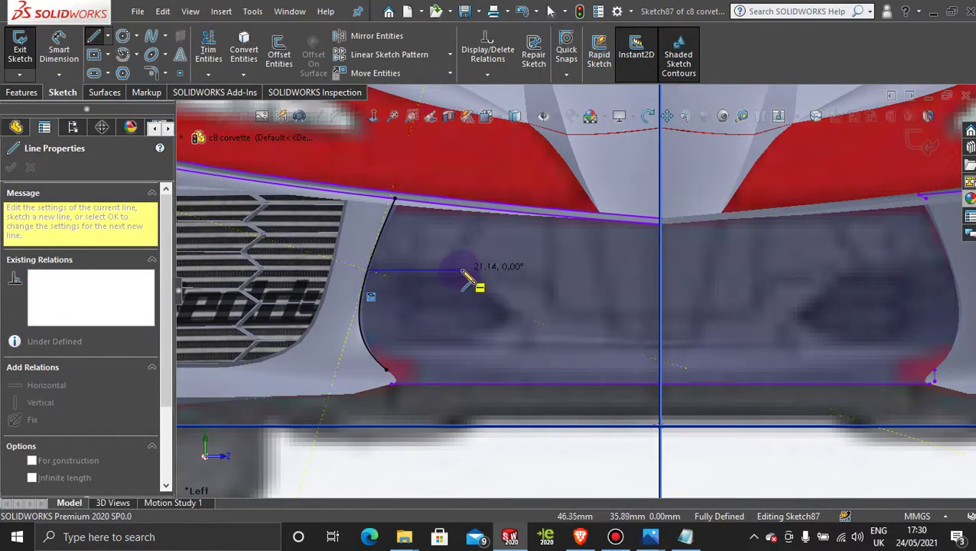
{"action": "left_click", "coordinate": [468, 271]}
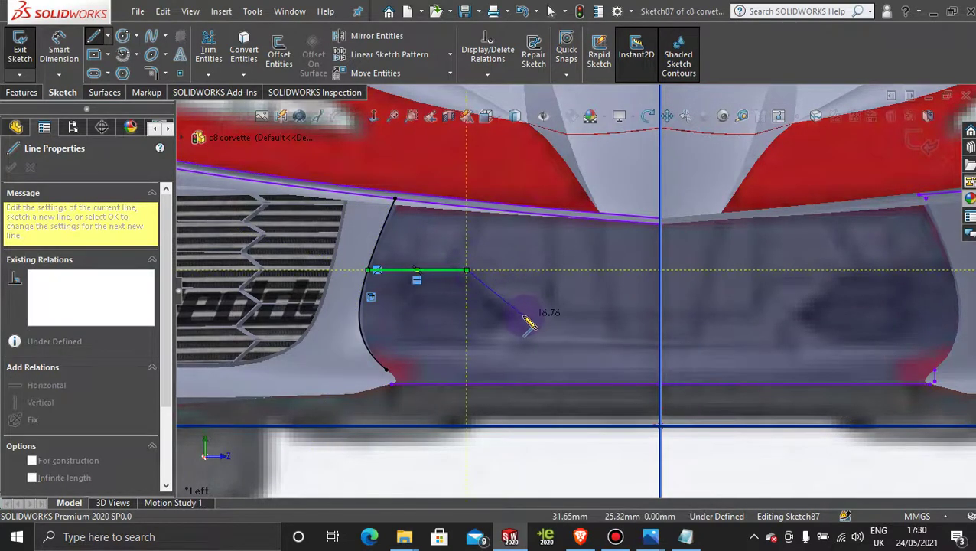
{"action": "left_click", "coordinate": [520, 313]}
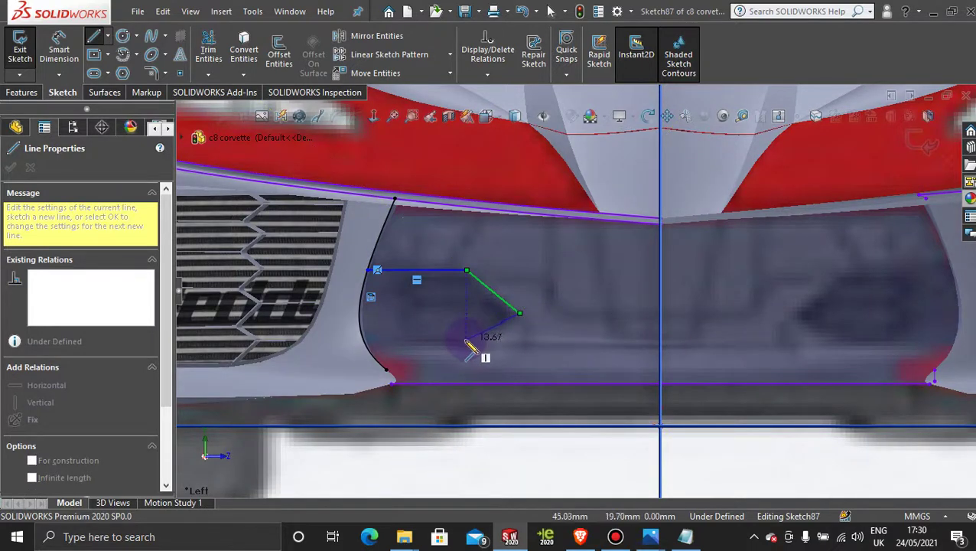
{"action": "left_click", "coordinate": [467, 339]}
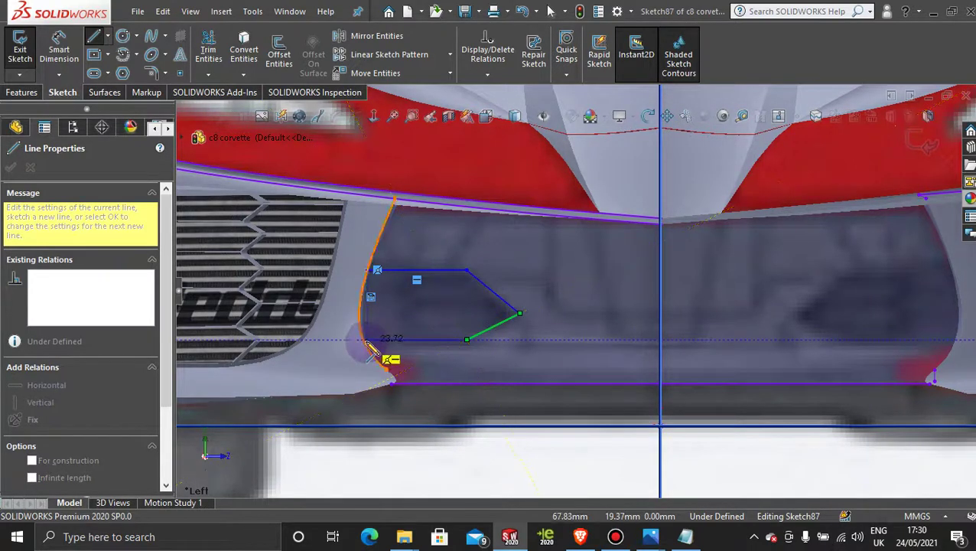
{"action": "left_click", "coordinate": [371, 341]}
{"action": "key", "text": "Escape"}
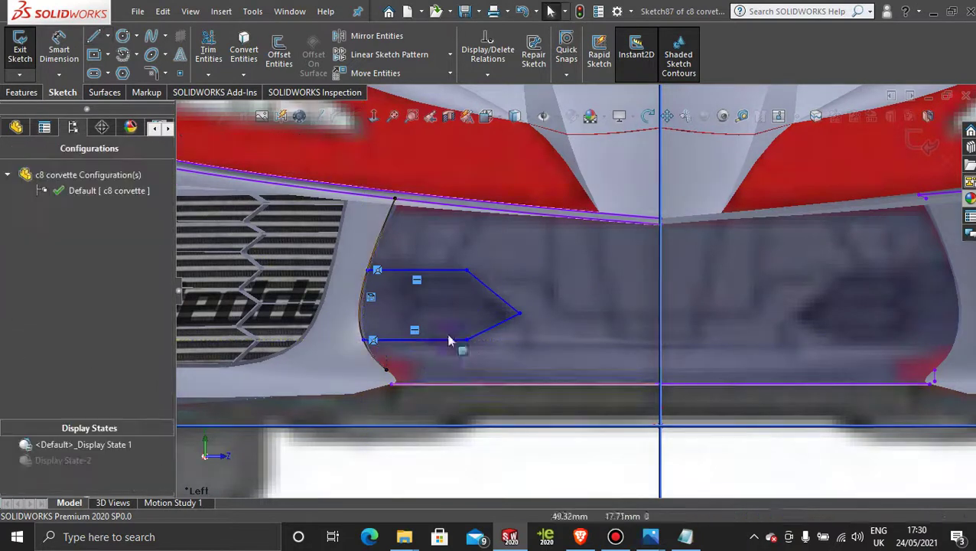
Trim the converted curve's excess above and below the outline.
{"action": "left_click", "coordinate": [208, 52]}
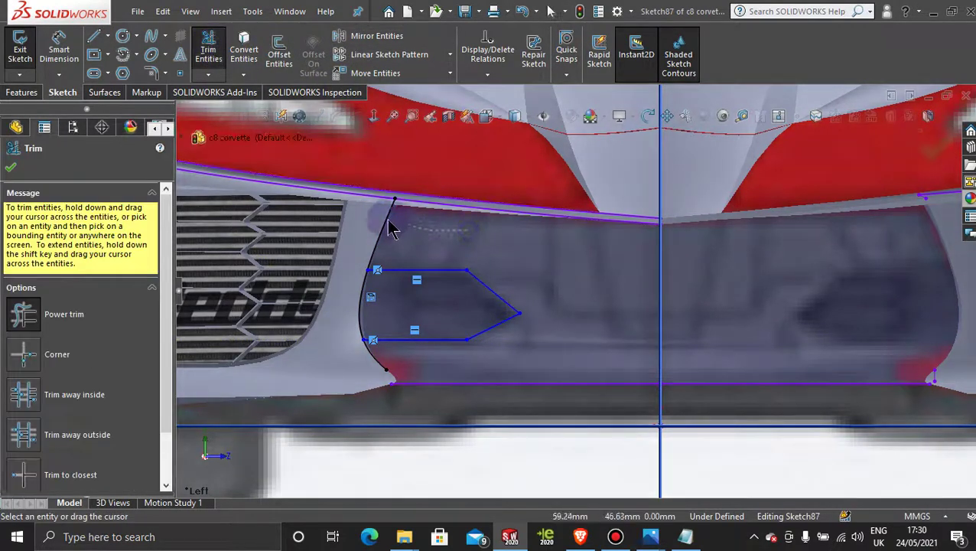
{"action": "mouse_move", "coordinate": [428, 229]}
{"action": "left_mouse_down"}
{"action": "mouse_move", "coordinate": [375, 327]}
{"action": "mouse_move", "coordinate": [371, 360]}
{"action": "left_mouse_up"}
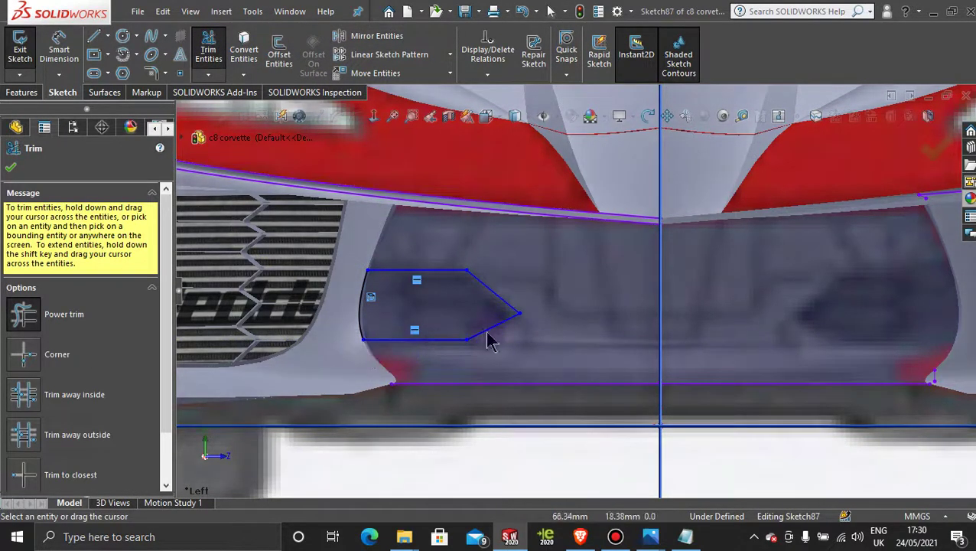
{"action": "left_click", "coordinate": [11, 167]}
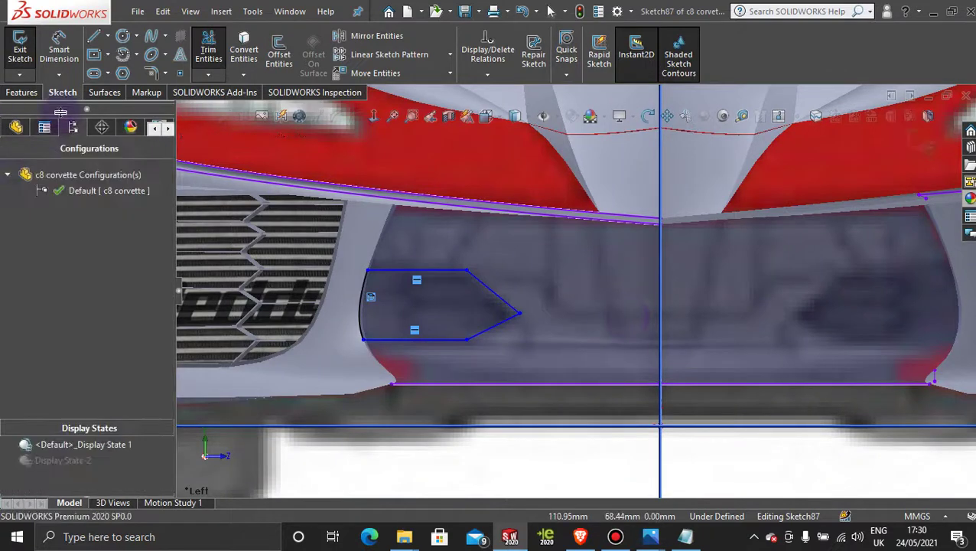
Add a vertical construction centerline down the car's middle.
{"action": "left_click", "coordinate": [108, 37]}
{"action": "left_click", "coordinate": [135, 69]}
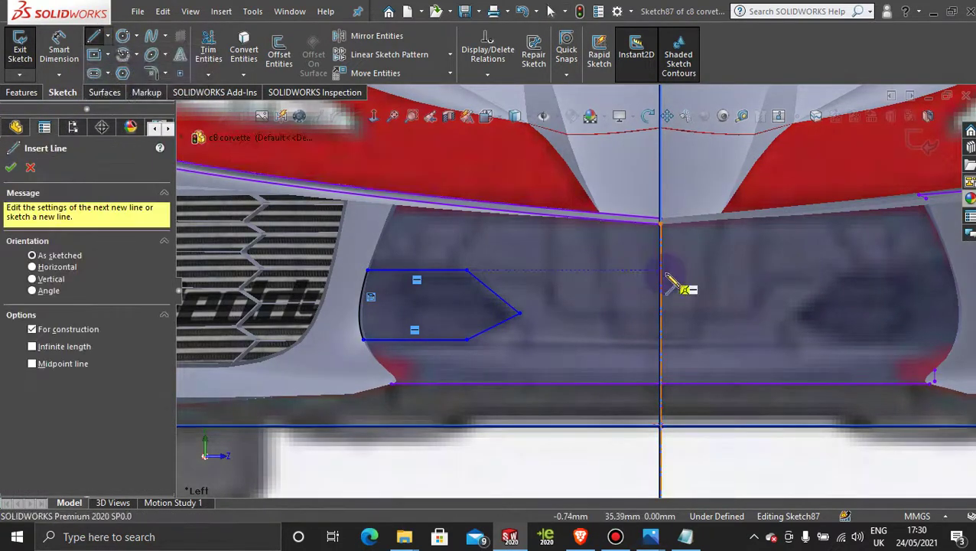
{"action": "left_click", "coordinate": [662, 271]}
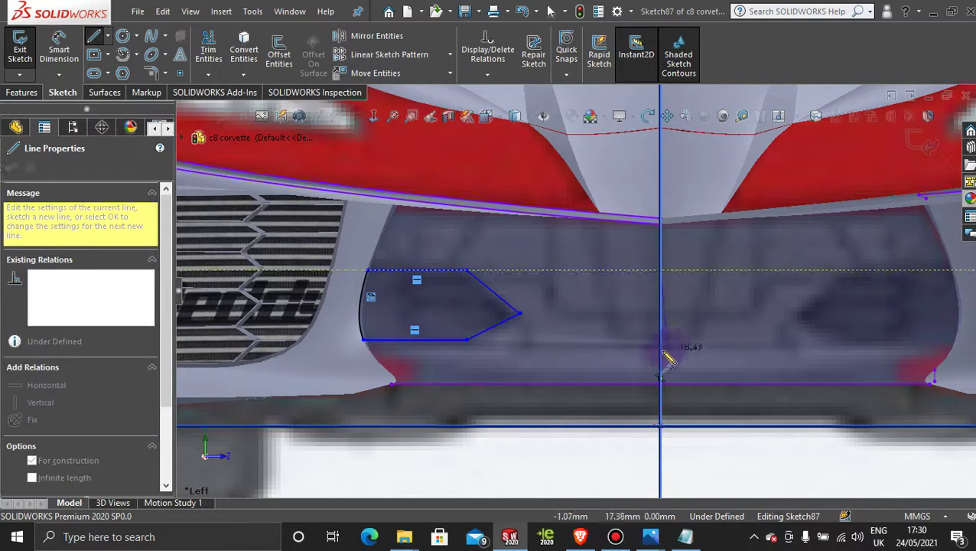
{"action": "left_click", "coordinate": [660, 376]}
{"action": "key", "text": "Escape"}
{"action": "key", "text": "Escape"}
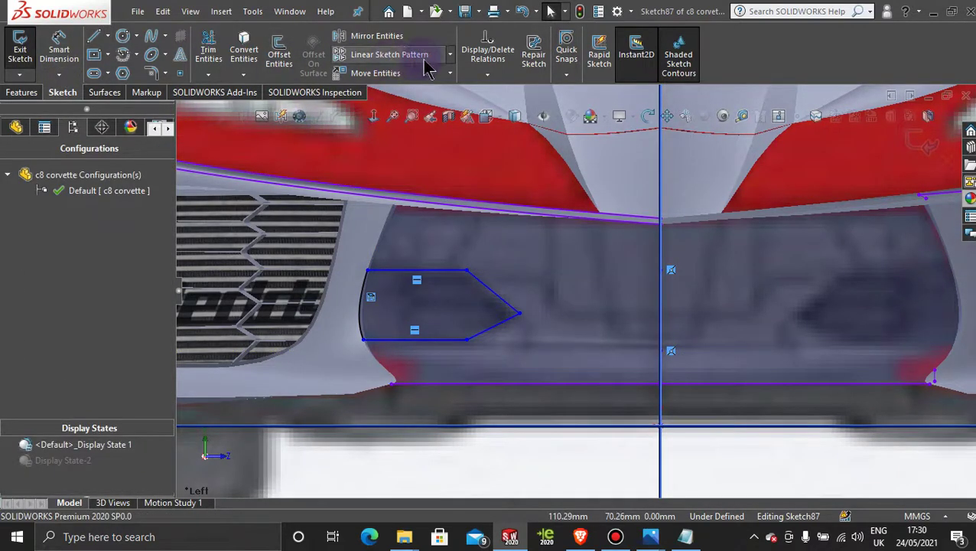
Mirror the five outline entities about the vertical centerline.
{"action": "left_click", "coordinate": [420, 36]}
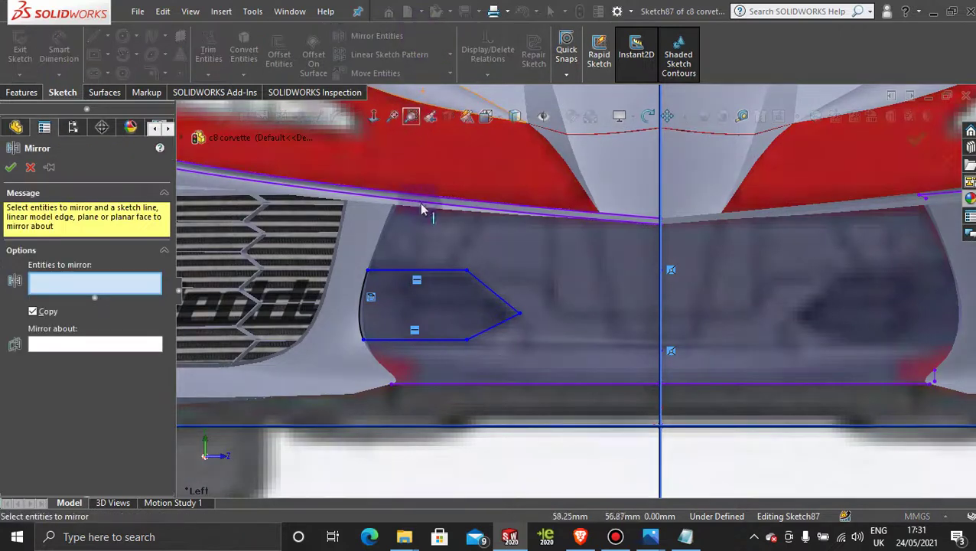
{"action": "left_click", "coordinate": [419, 273]}
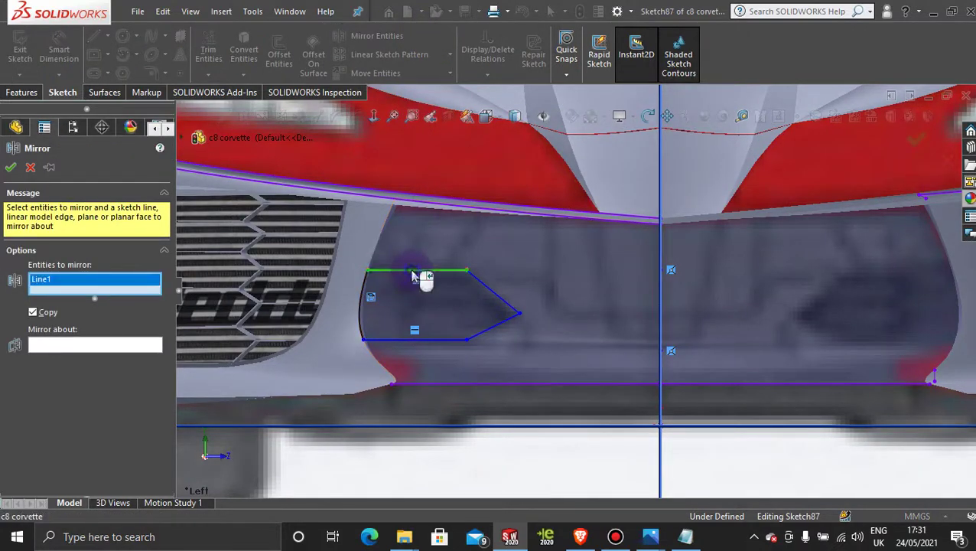
{"action": "left_click", "coordinate": [361, 290]}
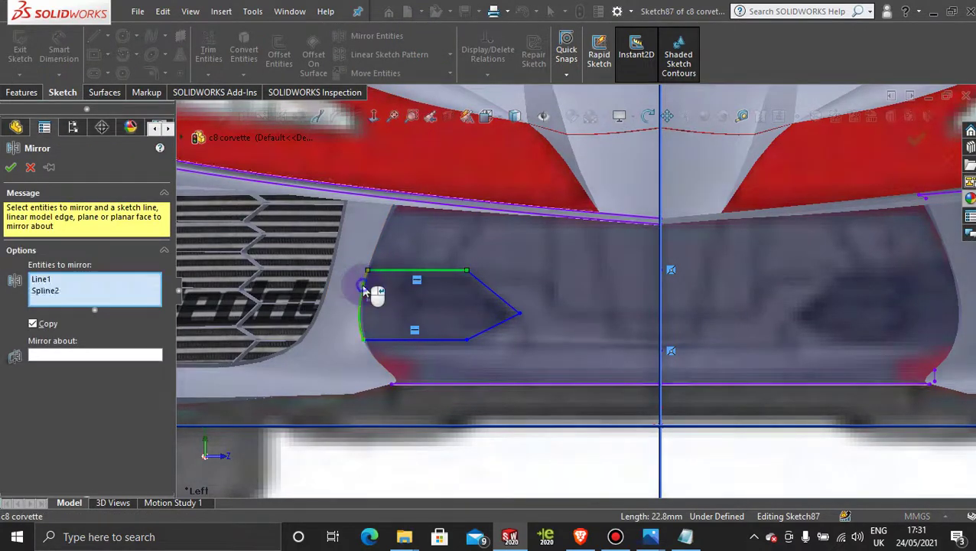
{"action": "left_click", "coordinate": [401, 339]}
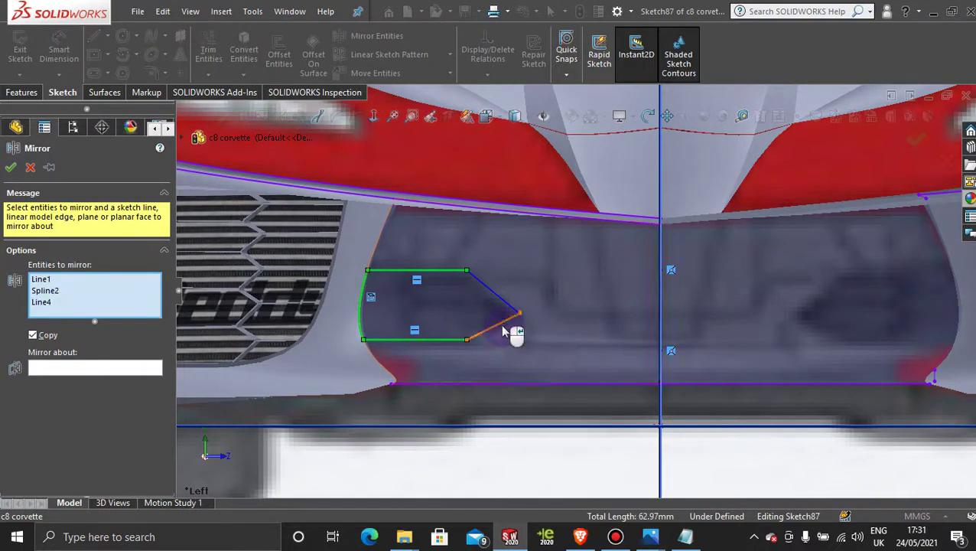
{"action": "left_click", "coordinate": [506, 318]}
{"action": "left_click", "coordinate": [505, 303]}
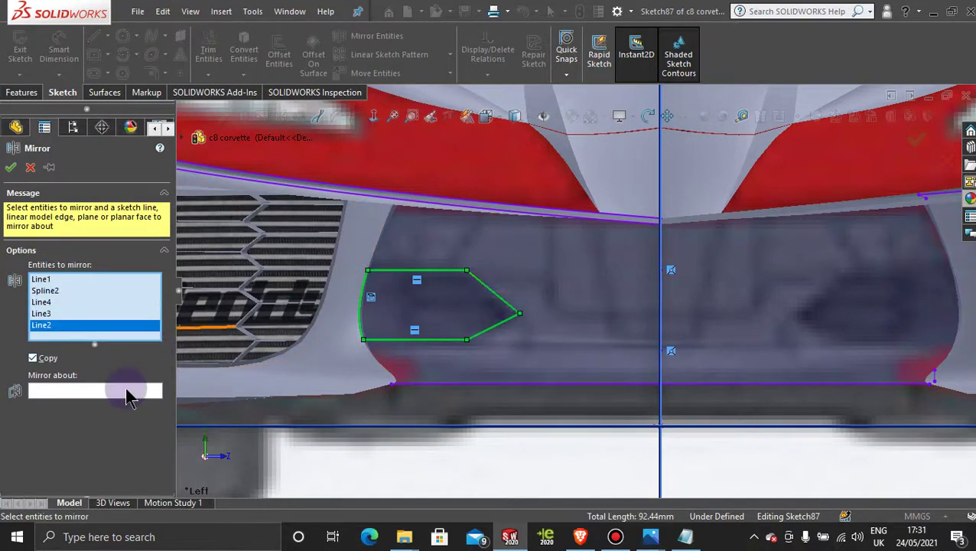
{"action": "left_click", "coordinate": [127, 390]}
{"action": "left_click", "coordinate": [661, 331]}
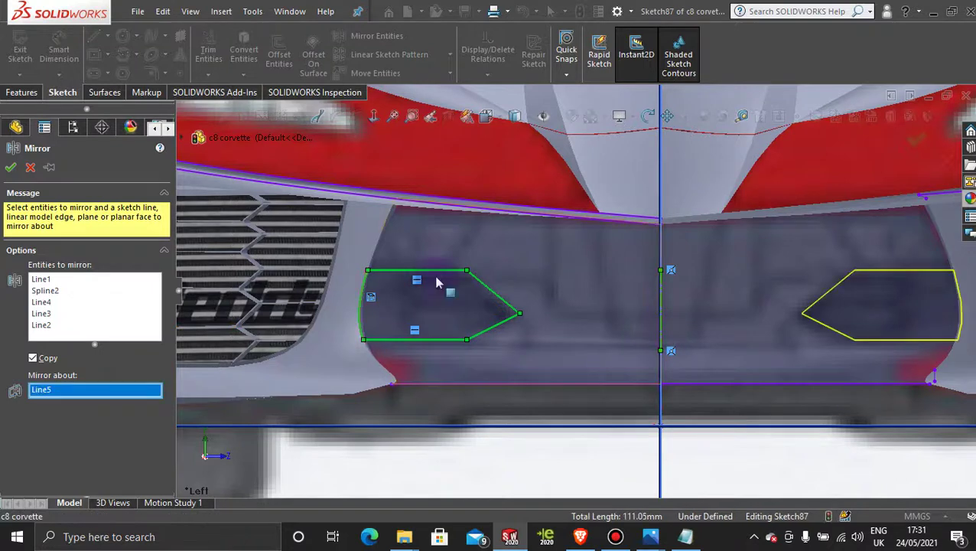
{"action": "left_click", "coordinate": [11, 166]}
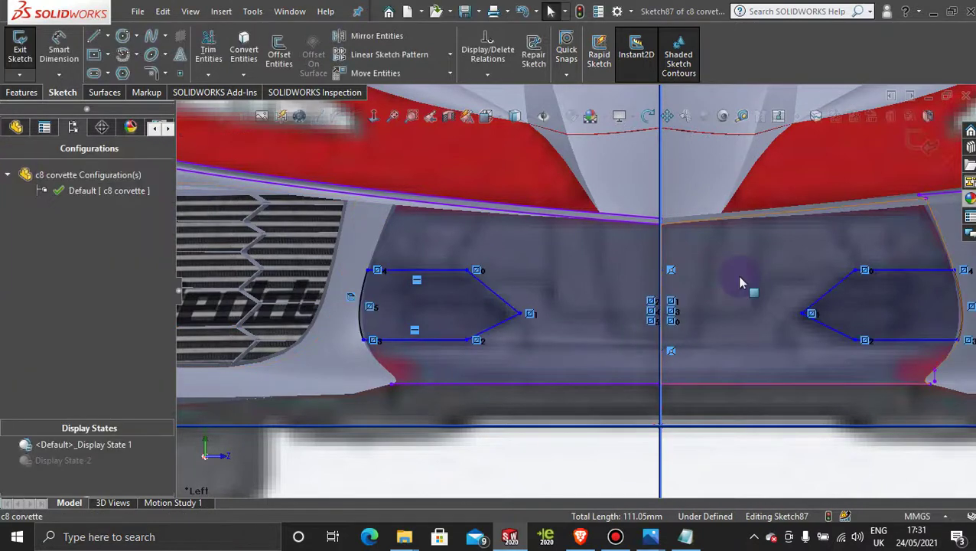
Trim the two bumper surface pieces with Sketch87 to cut the pointed intake openings.
{"action": "scroll", "coordinate": [737, 276], "scroll_direction": "up", "scroll_amount": 3}
{"action": "scroll", "coordinate": [689, 337], "scroll_direction": "down", "scroll_amount": 2}
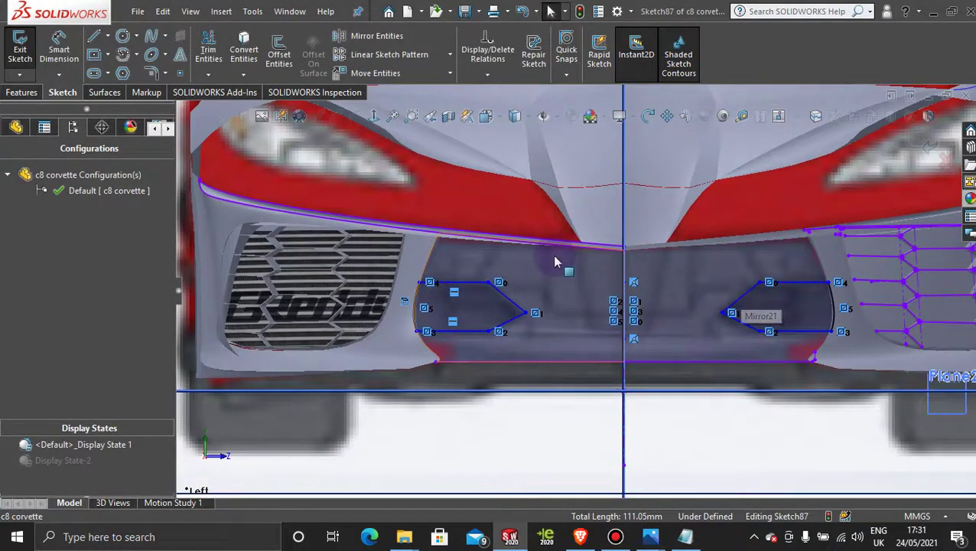
{"action": "scroll", "coordinate": [662, 302], "scroll_direction": "up", "scroll_amount": 5}
{"action": "mouse_move", "coordinate": [661, 302]}
{"action": "middle_mouse_down"}
{"action": "mouse_move", "coordinate": [562, 242]}
{"action": "mouse_move", "coordinate": [397, 247]}
{"action": "middle_mouse_up"}
{"action": "left_click", "coordinate": [104, 93]}
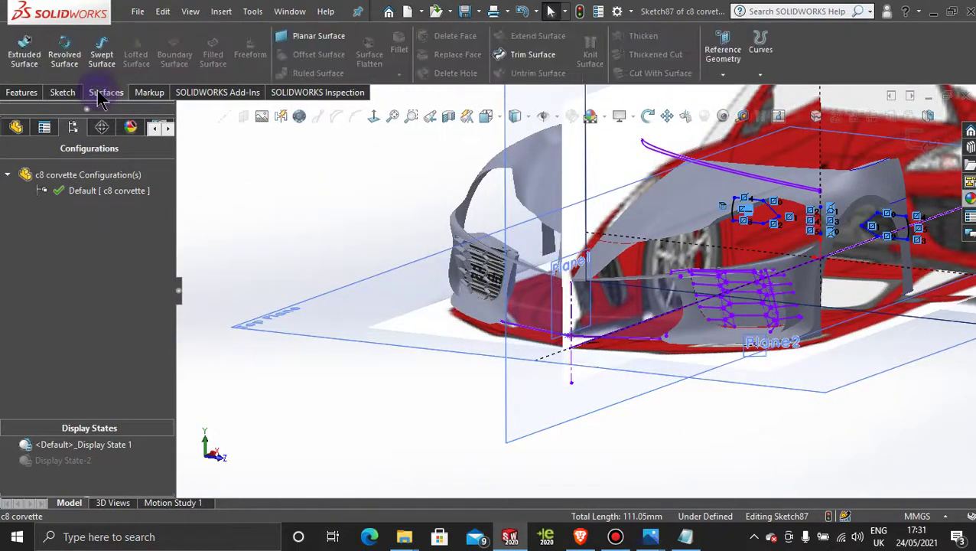
{"action": "left_click", "coordinate": [501, 56]}
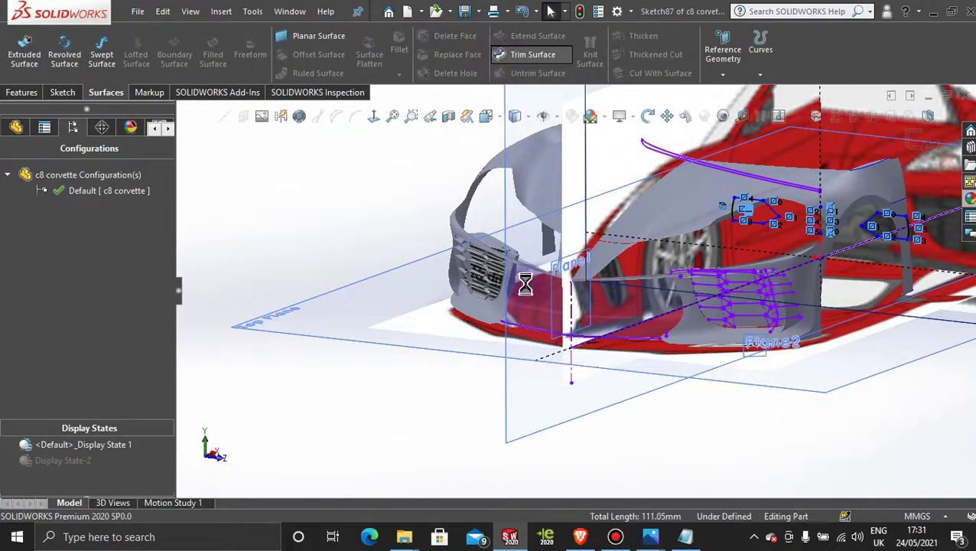
{"action": "left_click", "coordinate": [517, 305]}
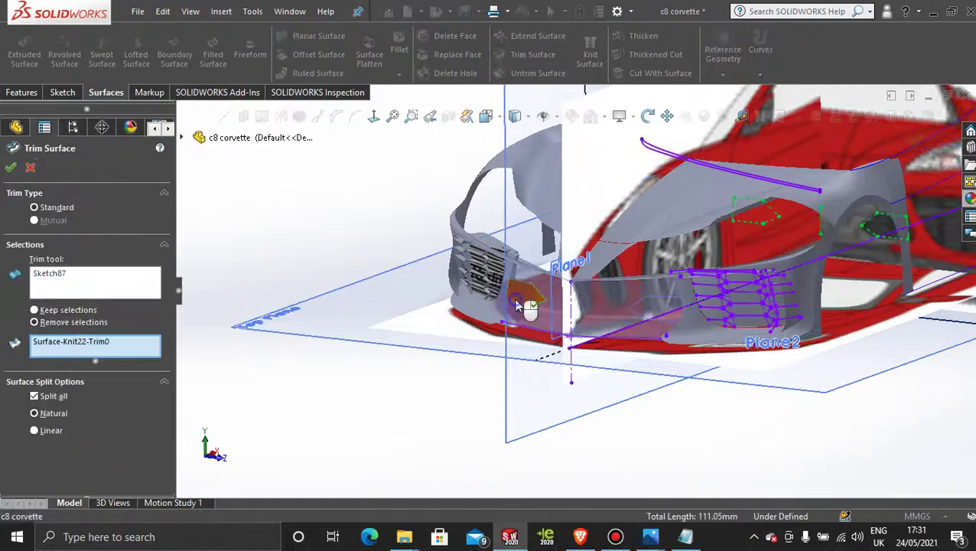
{"action": "left_click", "coordinate": [662, 310]}
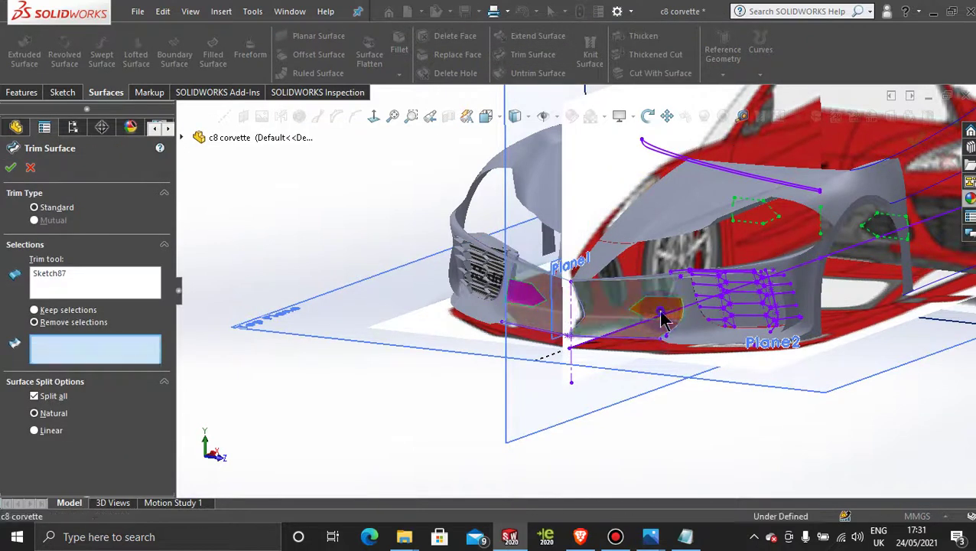
{"action": "left_click", "coordinate": [10, 168]}
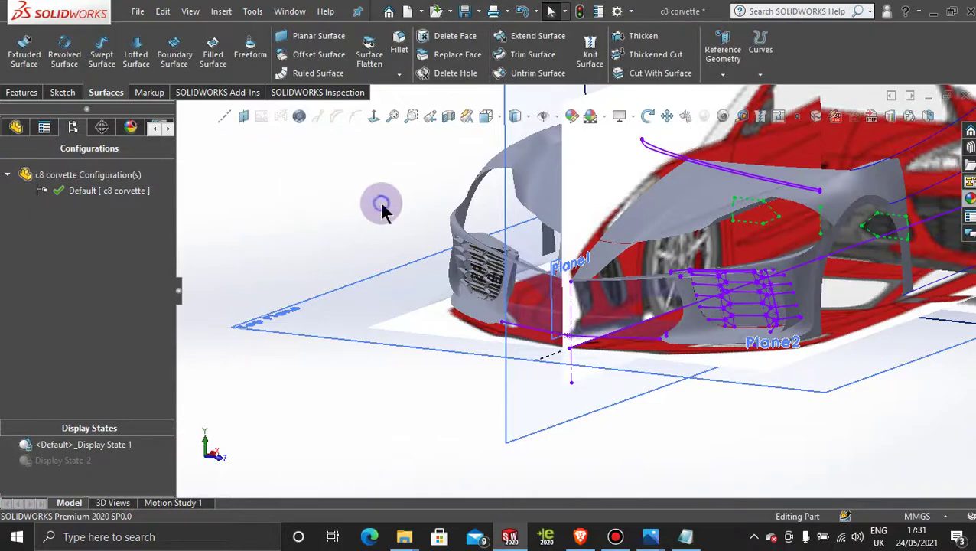
{"action": "middle_click_drag", "start_coordinate": [567, 315], "coordinate": [441, 297]}
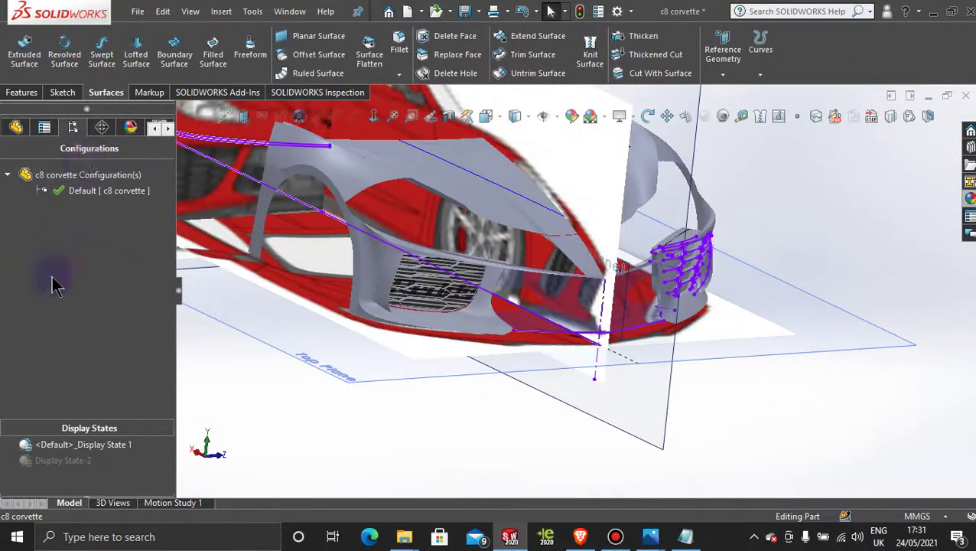
Remove the blue glass appearance from the model.
{"action": "left_click", "coordinate": [130, 127]}
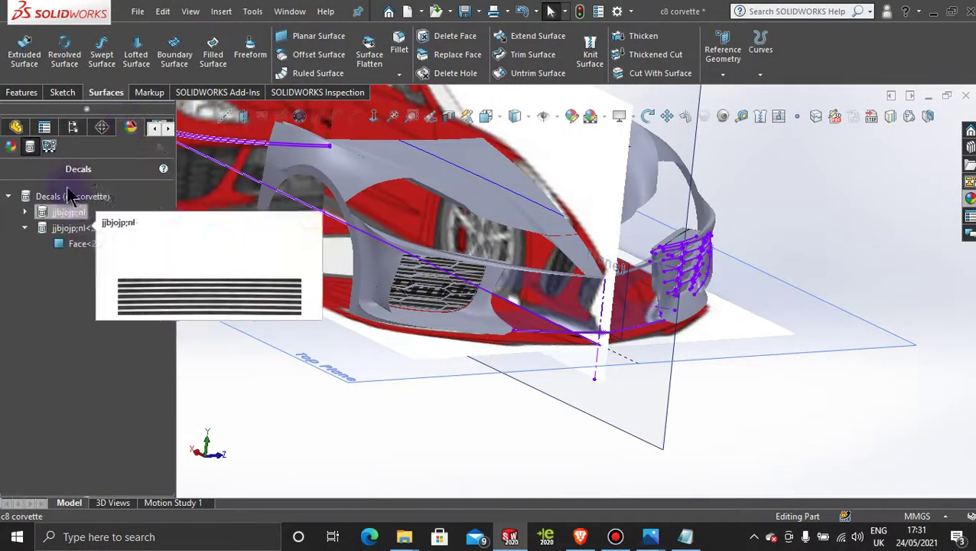
{"action": "left_click", "coordinate": [12, 146]}
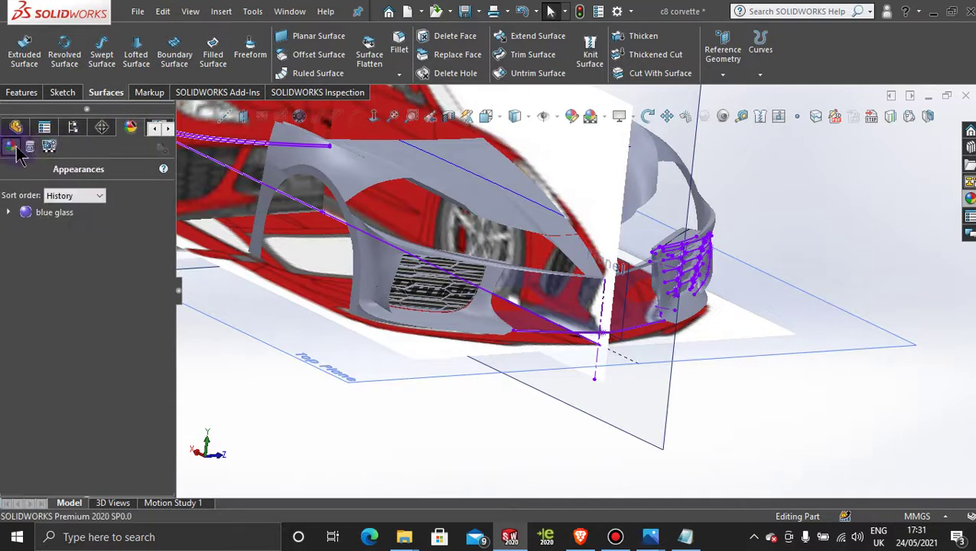
{"action": "right_click", "coordinate": [57, 212]}
{"action": "left_click", "coordinate": [118, 270]}
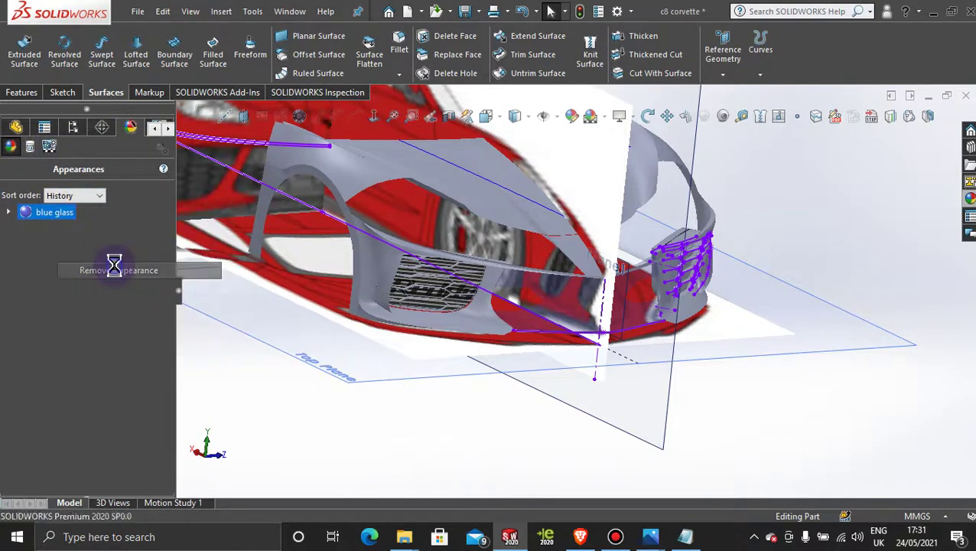
{"action": "middle_click_drag", "start_coordinate": [676, 397], "coordinate": [592, 407]}
Activate Display State-2 to show the bumper blue with black trim.
{"action": "left_click", "coordinate": [73, 127]}
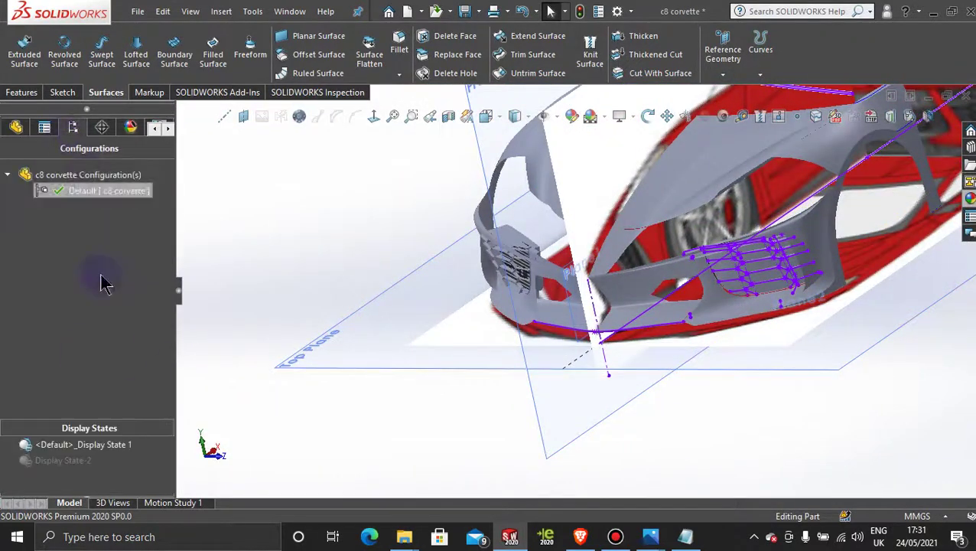
{"action": "double_click", "coordinate": [86, 461]}
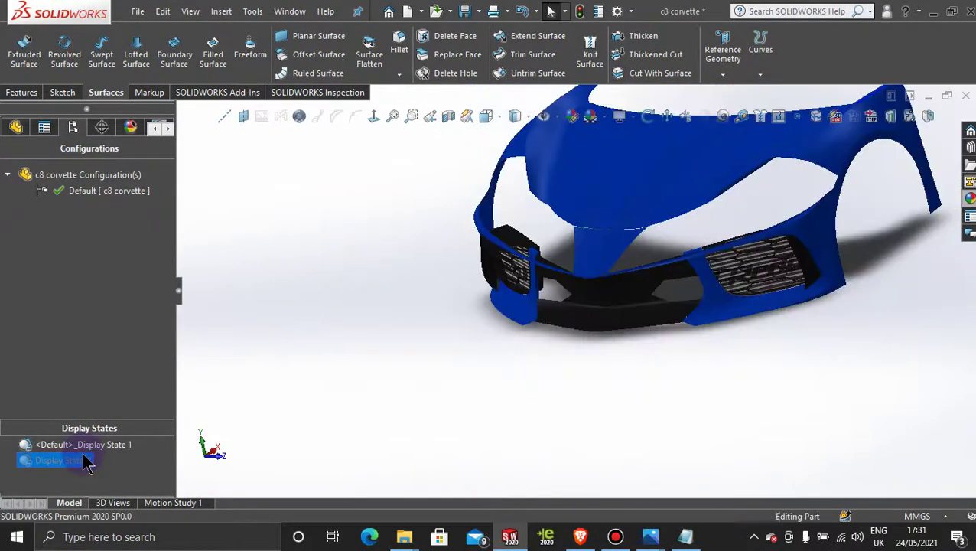
{"action": "middle_click_drag", "start_coordinate": [538, 398], "coordinate": [684, 360]}
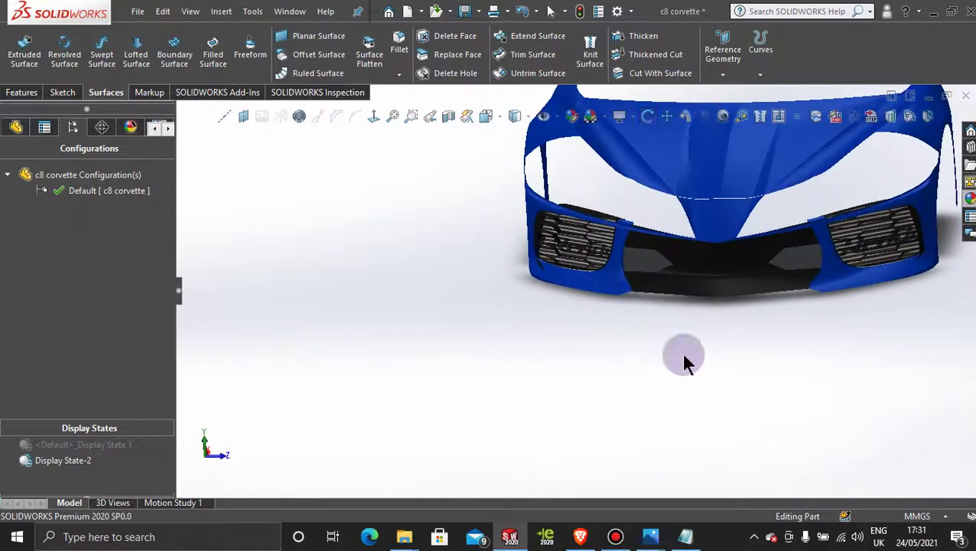
Orbit around the front to inspect the two pointed openings beside the black lower section.
{"action": "scroll", "coordinate": [771, 257], "scroll_direction": "down", "scroll_amount": 3}
{"action": "scroll", "coordinate": [758, 301], "scroll_direction": "up", "scroll_amount": 3}
{"action": "middle_click_drag", "start_coordinate": [758, 300], "coordinate": [719, 229]}
{"action": "scroll", "coordinate": [719, 229], "scroll_direction": "down", "scroll_amount": 2}
{"action": "middle_click_drag", "start_coordinate": [632, 368], "coordinate": [616, 311]}
{"action": "scroll", "coordinate": [623, 366], "scroll_direction": "up", "scroll_amount": 3}
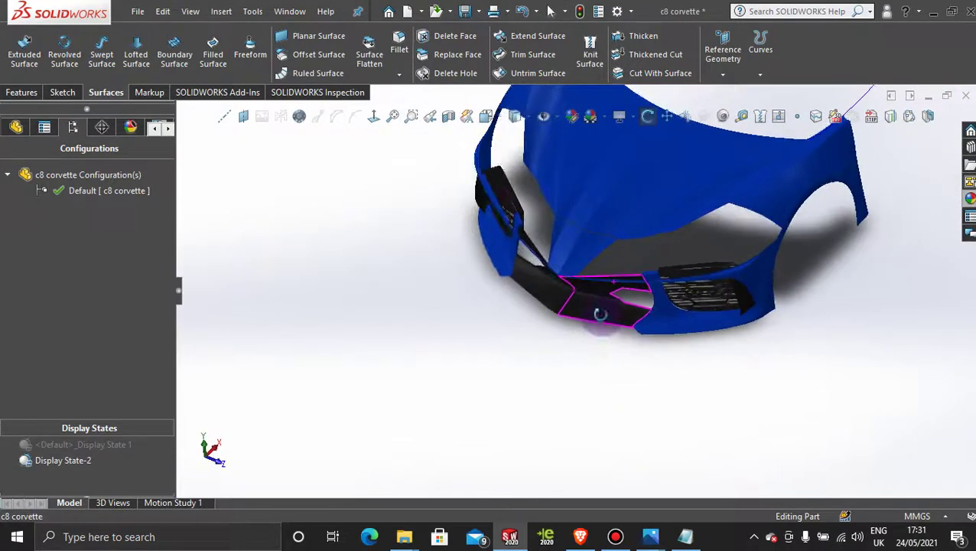
{"action": "scroll", "coordinate": [612, 303], "scroll_direction": "down", "scroll_amount": 4}
{"action": "middle_click_drag", "start_coordinate": [609, 257], "coordinate": [669, 218]}
{"action": "key", "text": "Escape"}
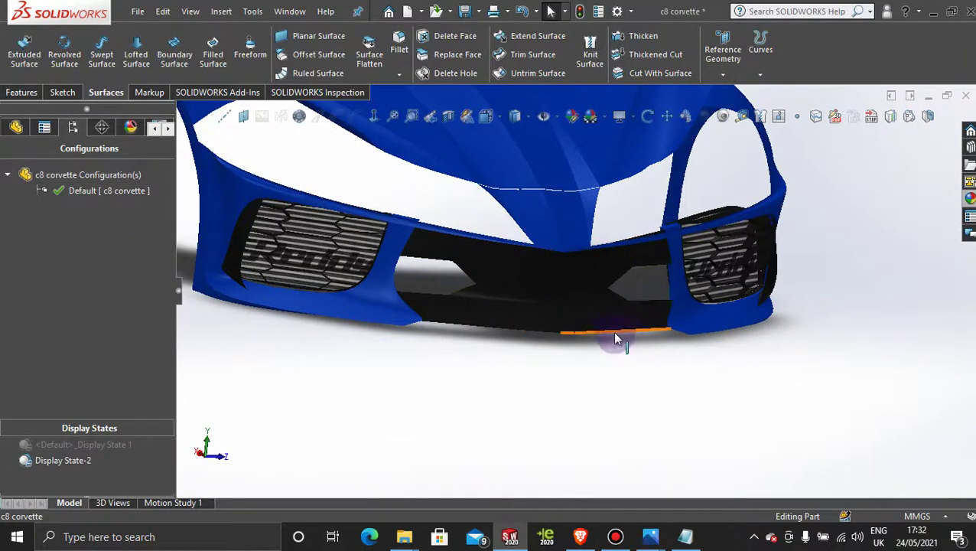
{"action": "middle_click_drag", "start_coordinate": [616, 339], "coordinate": [578, 387]}
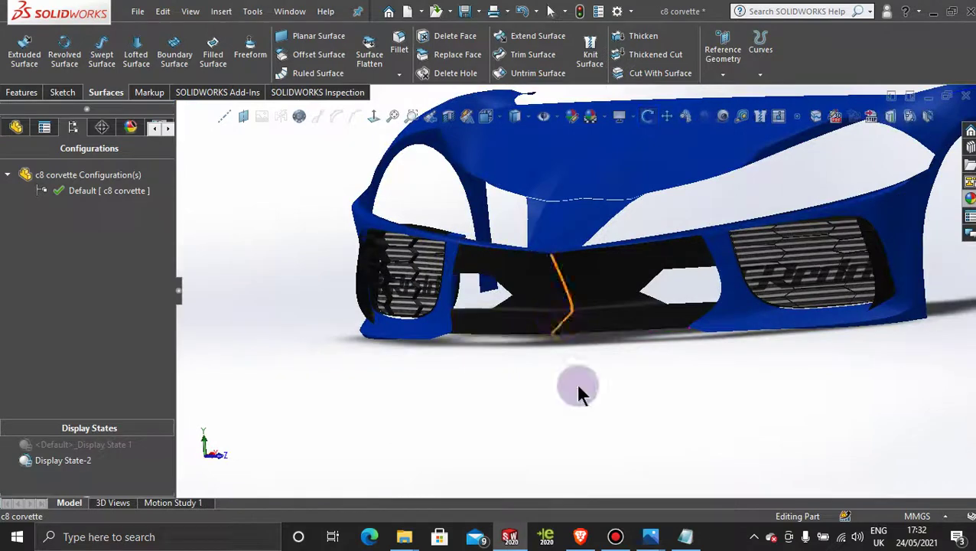
{"action": "left_click", "coordinate": [614, 538]}
{"action": "left_click", "coordinate": [611, 540]}
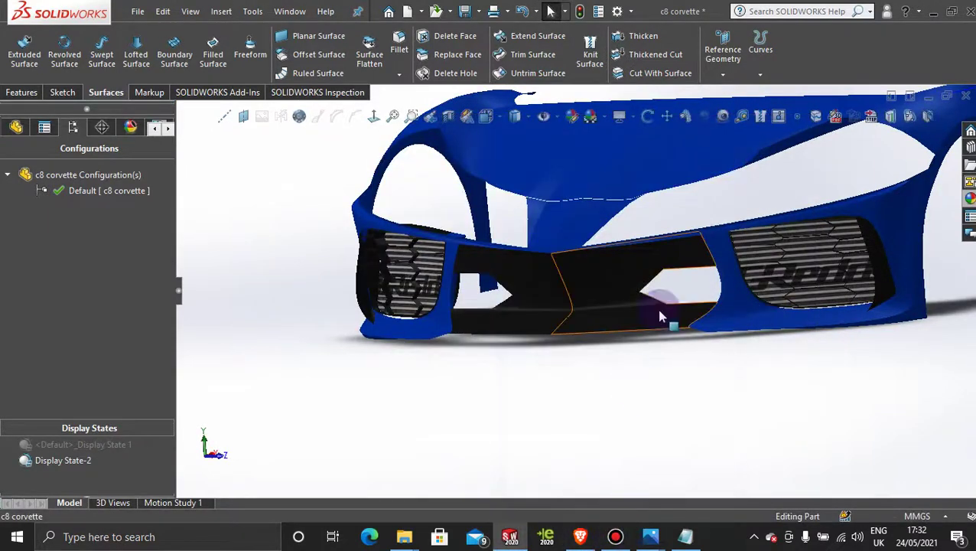
{"action": "middle_click_drag", "start_coordinate": [629, 304], "coordinate": [600, 349]}
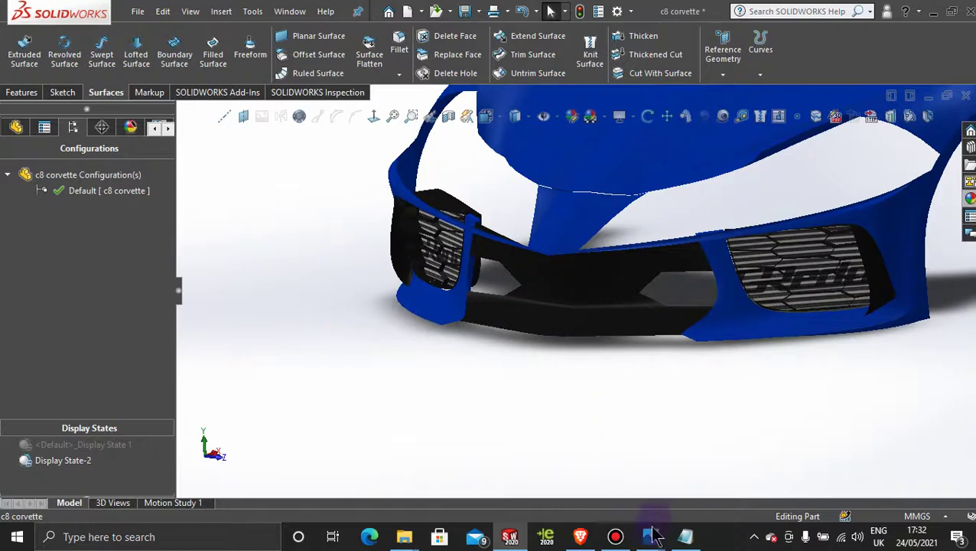
Bring up the head-on front grille photo 20210506_142753.jpg in Photos.
{"action": "mouse_move", "coordinate": [650, 535]}
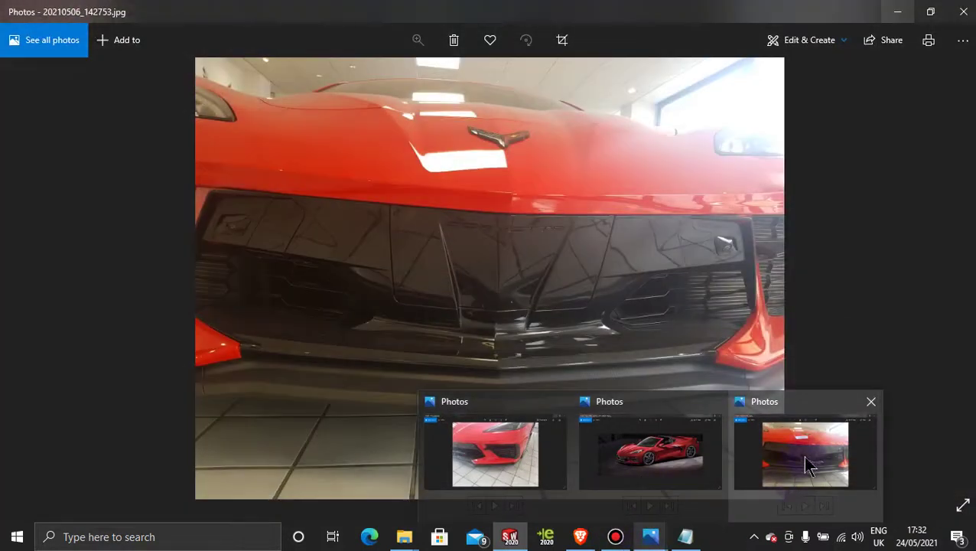
{"action": "left_click", "coordinate": [808, 465]}
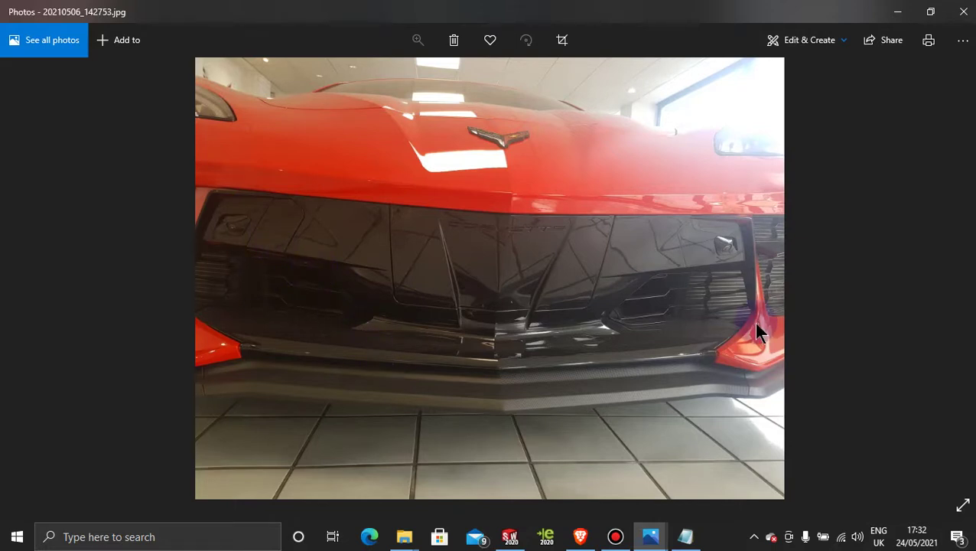
Minimise the photo and orbit around the blue bumper's mesh-filled front intakes.
{"action": "left_click", "coordinate": [895, 15]}
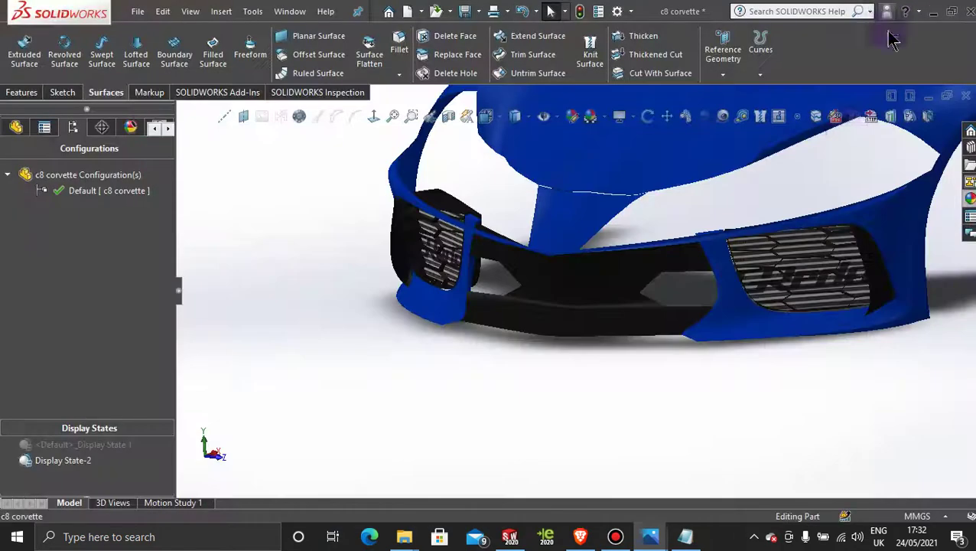
{"action": "middle_click_drag", "start_coordinate": [763, 239], "coordinate": [827, 294]}
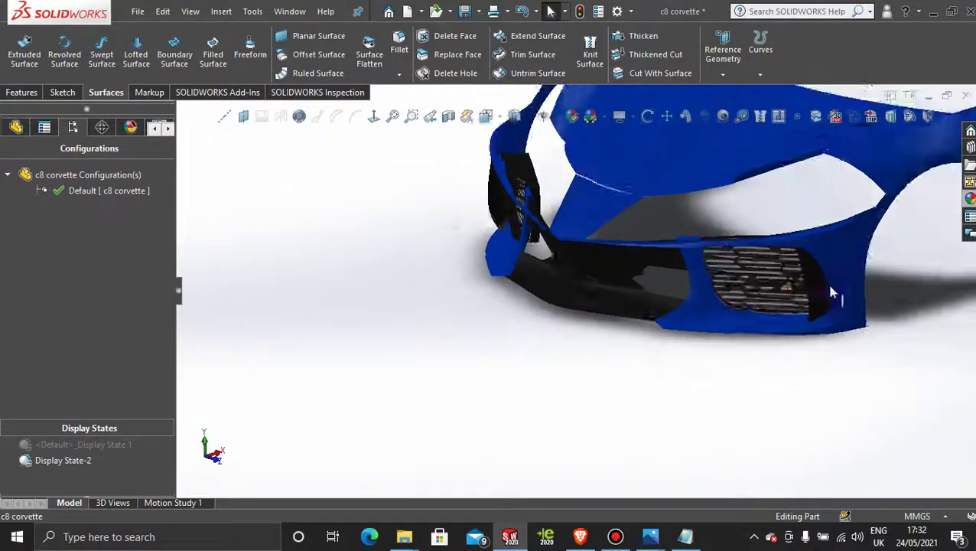
{"action": "scroll", "coordinate": [562, 337], "scroll_direction": "down", "scroll_amount": 3}
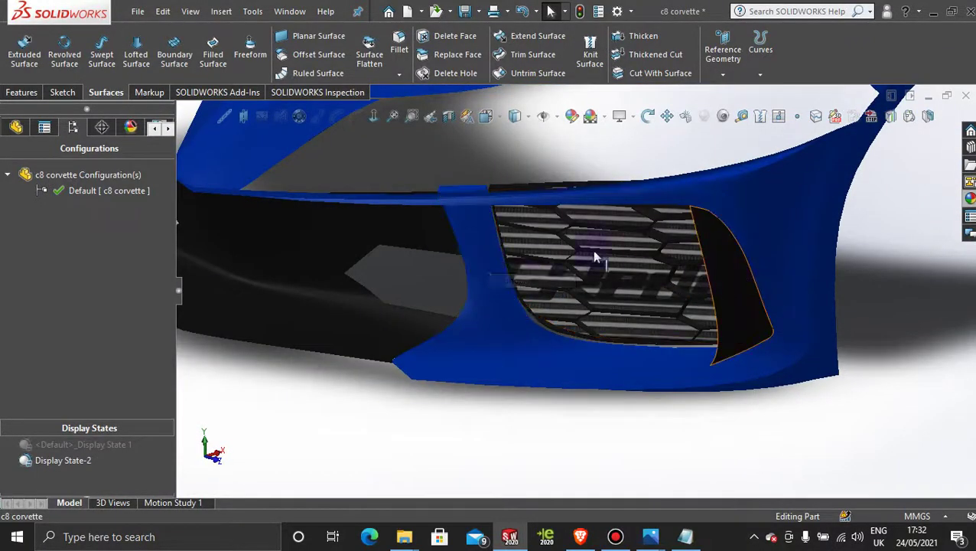
{"action": "middle_click_drag", "start_coordinate": [469, 370], "coordinate": [366, 237]}
{"action": "scroll", "coordinate": [365, 237], "scroll_direction": "down", "scroll_amount": 3}
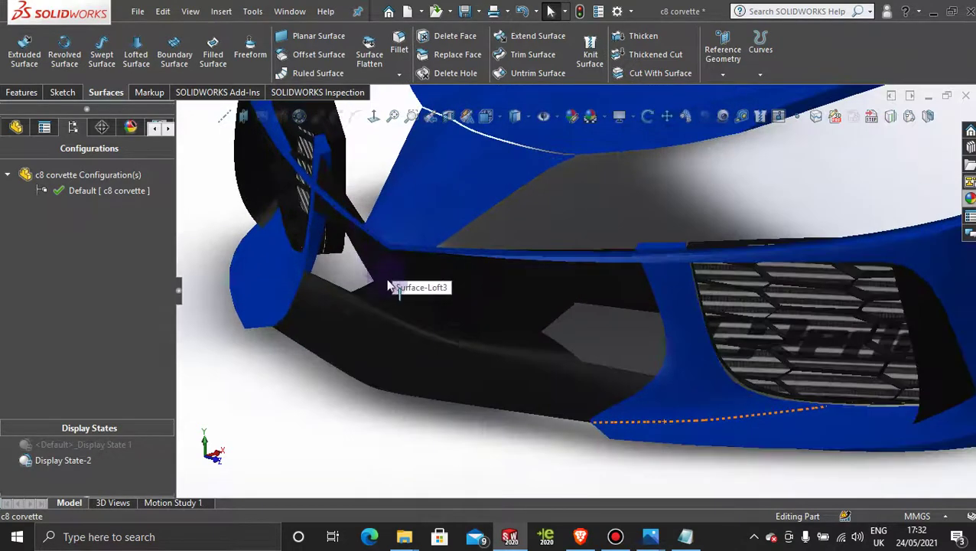
{"action": "middle_click_drag", "start_coordinate": [393, 283], "coordinate": [595, 279]}
{"action": "scroll", "coordinate": [572, 448], "scroll_direction": "up", "scroll_amount": 3}
{"action": "scroll", "coordinate": [572, 448], "scroll_direction": "up", "scroll_amount": 2}
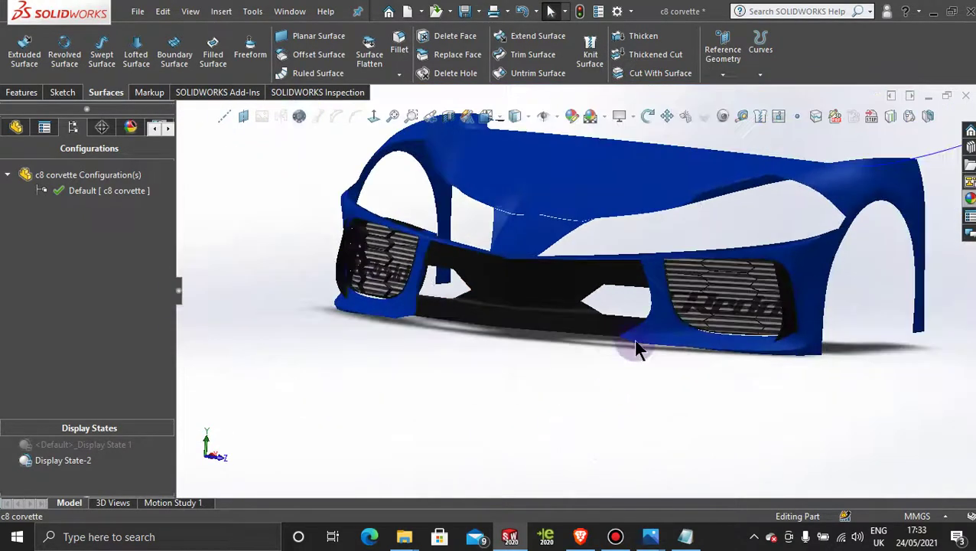
{"action": "middle_click_drag", "start_coordinate": [638, 344], "coordinate": [616, 331]}
{"action": "middle_click_drag", "start_coordinate": [639, 345], "coordinate": [612, 368]}
{"action": "scroll", "coordinate": [739, 299], "scroll_direction": "down", "scroll_amount": 4}
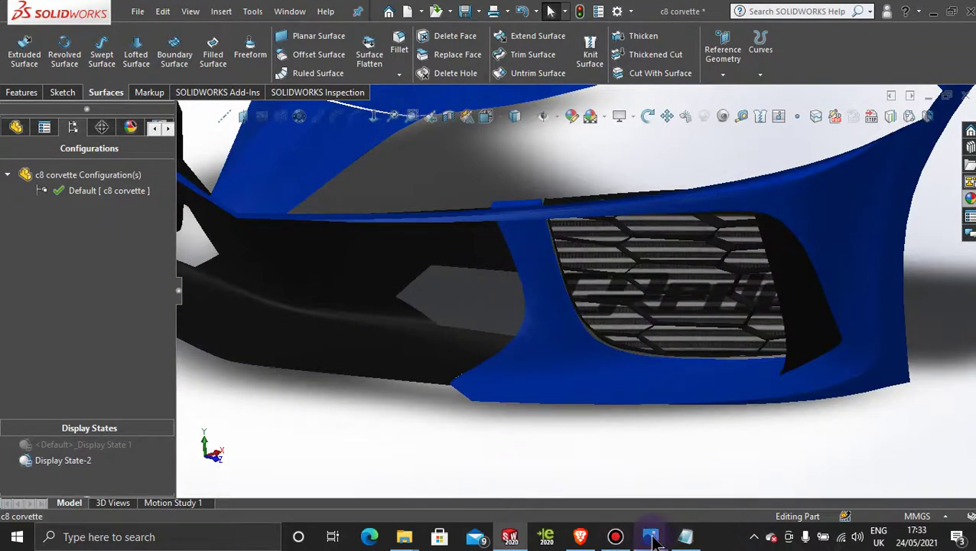
View the side intake reference photo, then the head-on grille photo.
{"action": "mouse_move", "coordinate": [652, 539]}
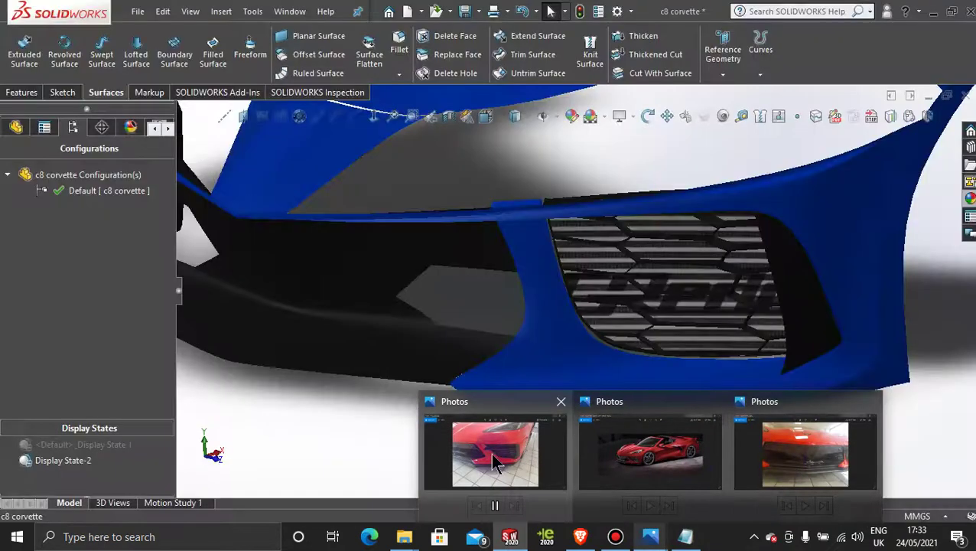
{"action": "left_click", "coordinate": [493, 461]}
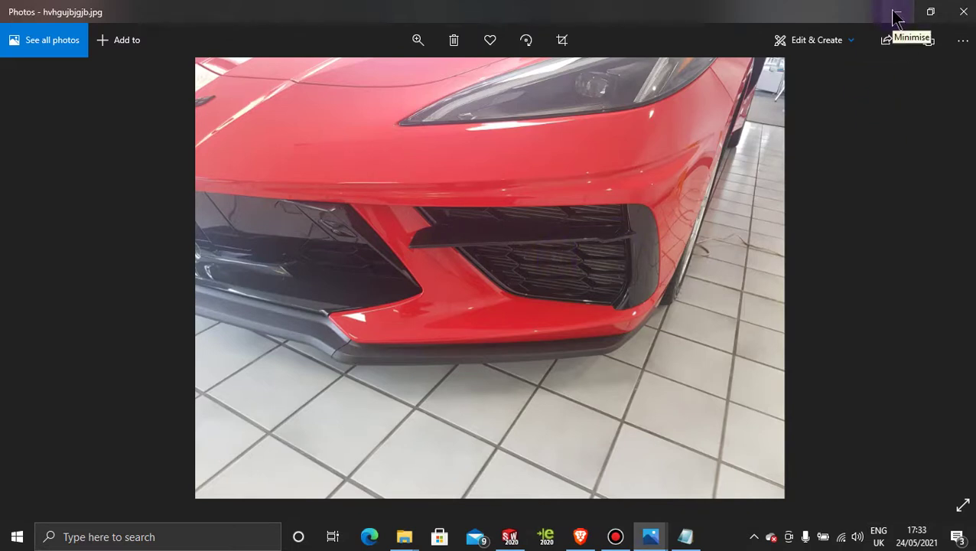
{"action": "mouse_move", "coordinate": [652, 539]}
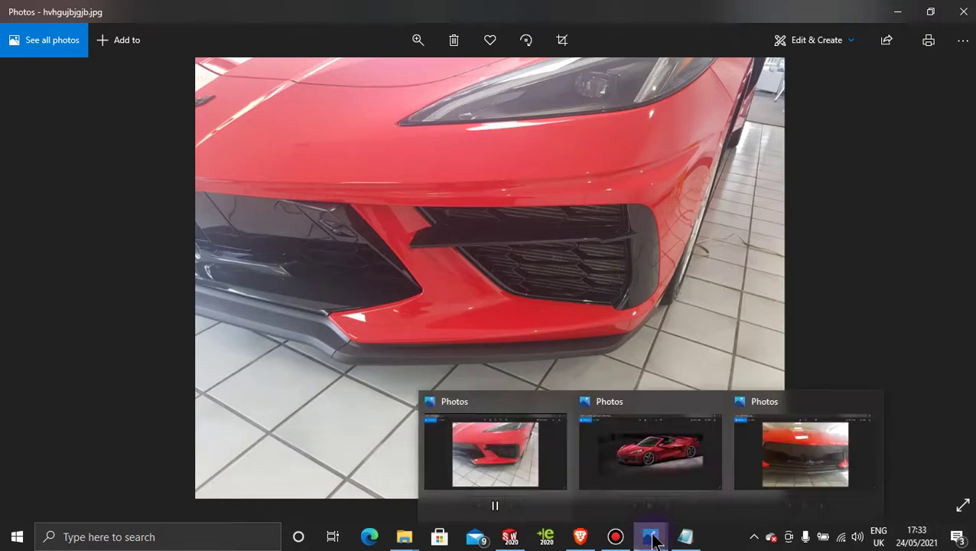
{"action": "left_click", "coordinate": [816, 450]}
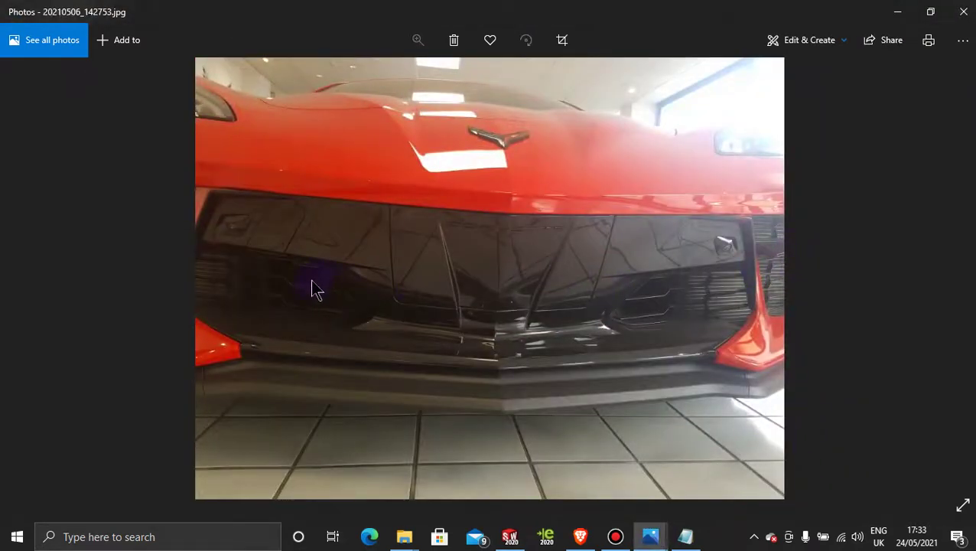
Minimise the photo and model windows to reach the corvette im folder.
{"action": "left_click", "coordinate": [897, 12]}
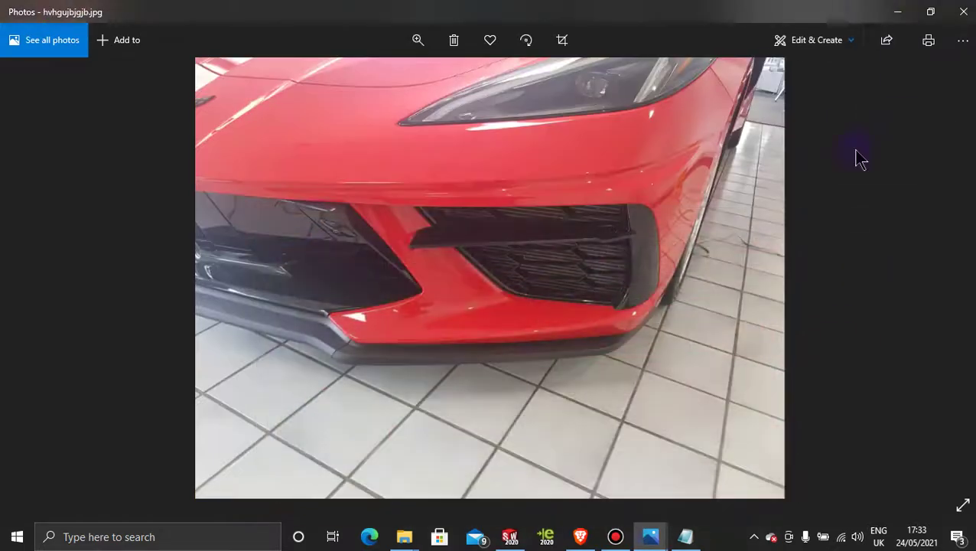
{"action": "left_click", "coordinate": [896, 11]}
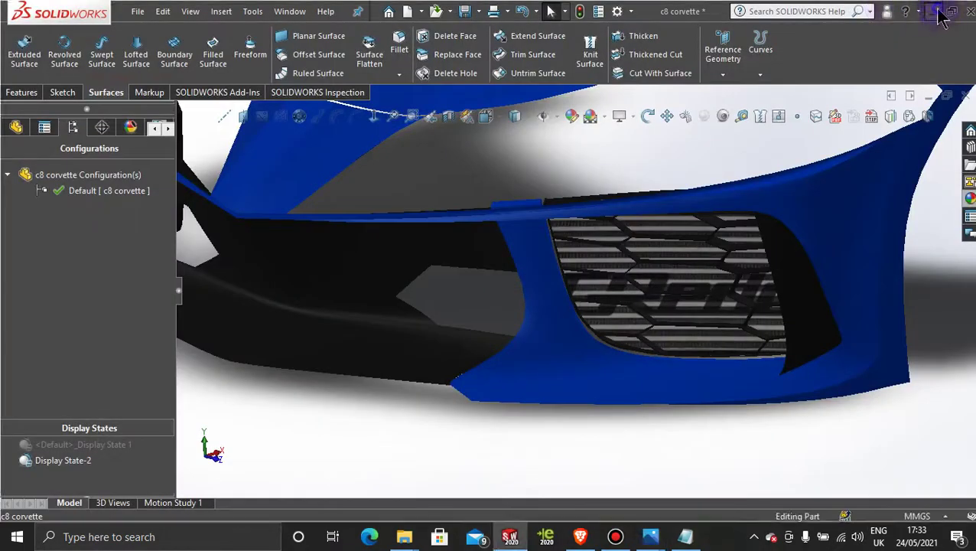
{"action": "left_click", "coordinate": [893, 9]}
View photo 20210506_142801 from the corvette im folder, then minimise Photos and Explorer.
{"action": "double_click", "coordinate": [889, 145]}
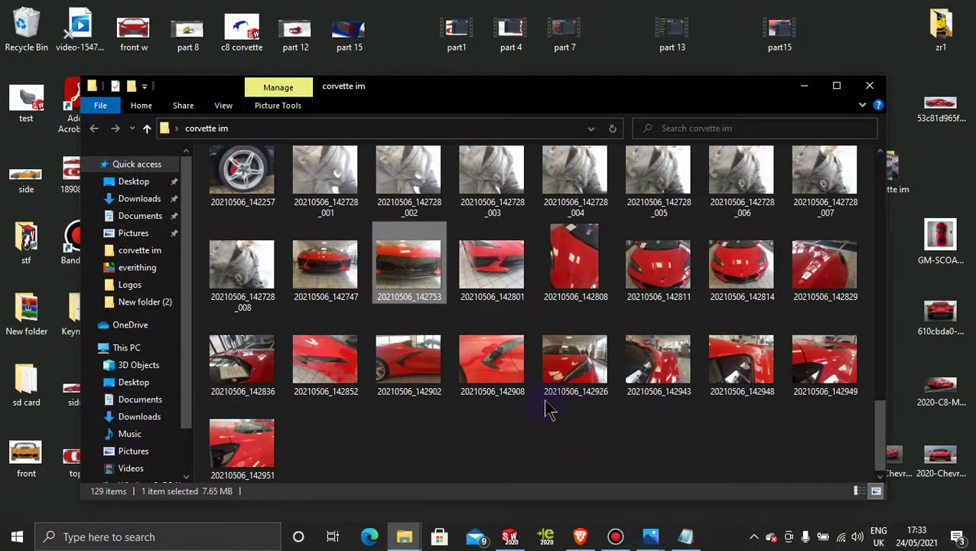
{"action": "left_click", "coordinate": [510, 268]}
{"action": "double_click", "coordinate": [510, 268]}
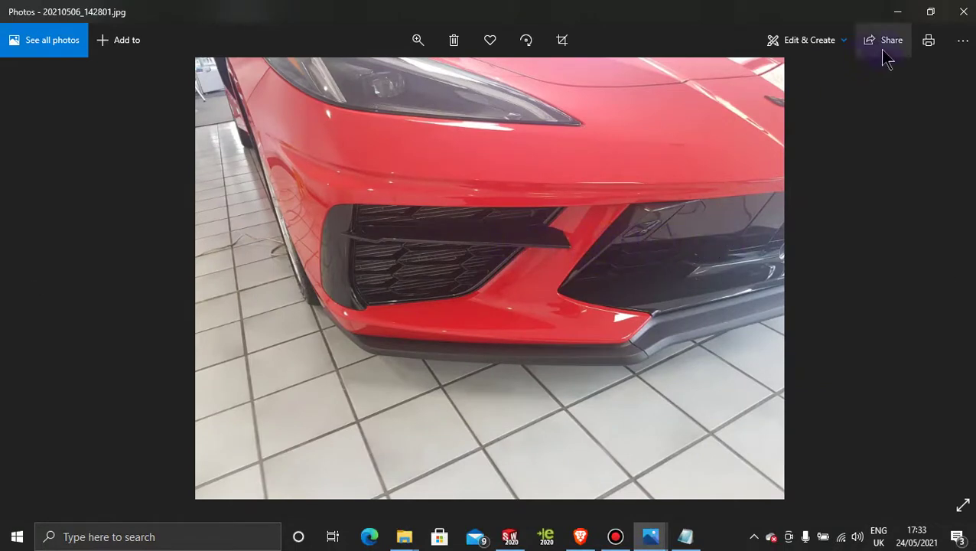
{"action": "left_click", "coordinate": [897, 13]}
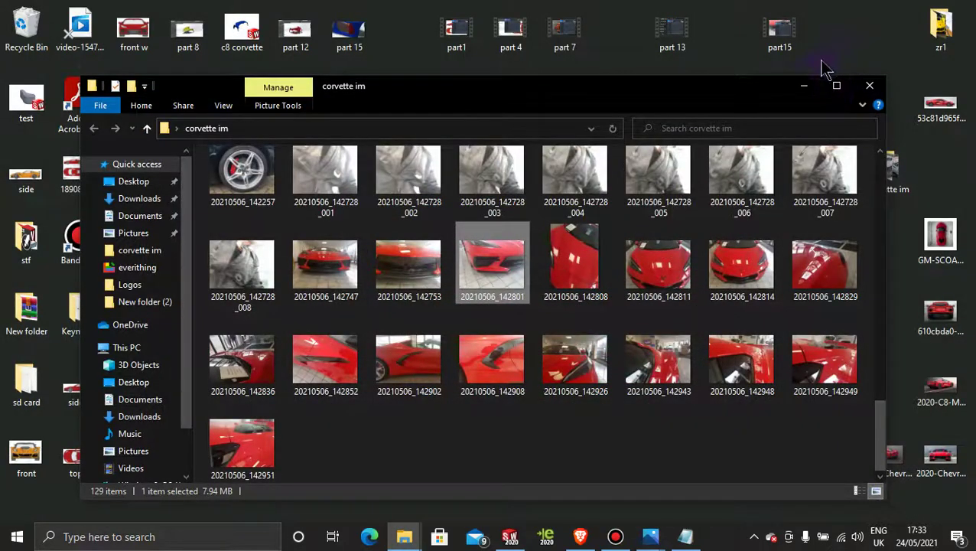
{"action": "left_click", "coordinate": [803, 85]}
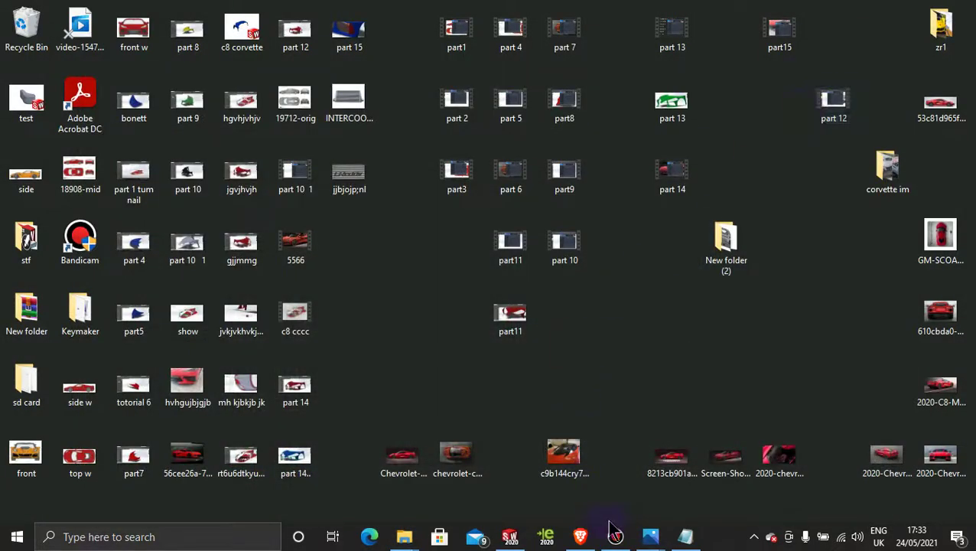
Bring the c8 corvette bumper model back and orbit around the right grille.
{"action": "left_click", "coordinate": [508, 537]}
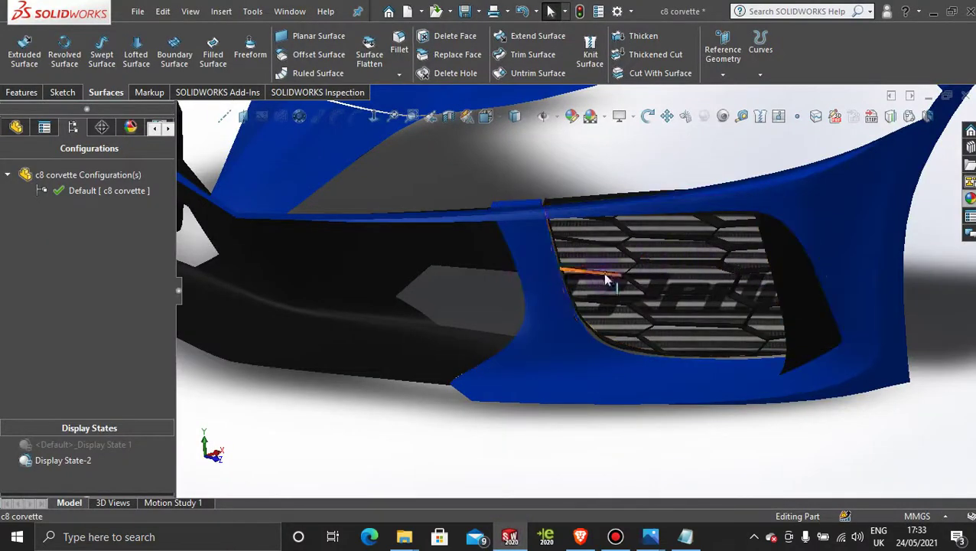
{"action": "scroll", "coordinate": [573, 375], "scroll_direction": "up", "scroll_amount": 5}
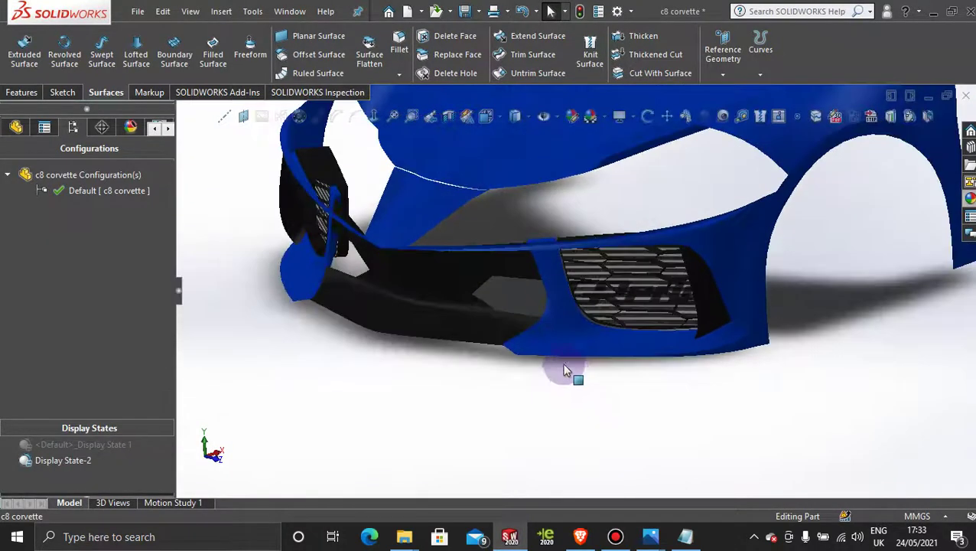
{"action": "middle_click_drag", "start_coordinate": [573, 375], "coordinate": [572, 306]}
{"action": "scroll", "coordinate": [580, 291], "scroll_direction": "down", "scroll_amount": 5}
{"action": "scroll", "coordinate": [564, 299], "scroll_direction": "up", "scroll_amount": 5}
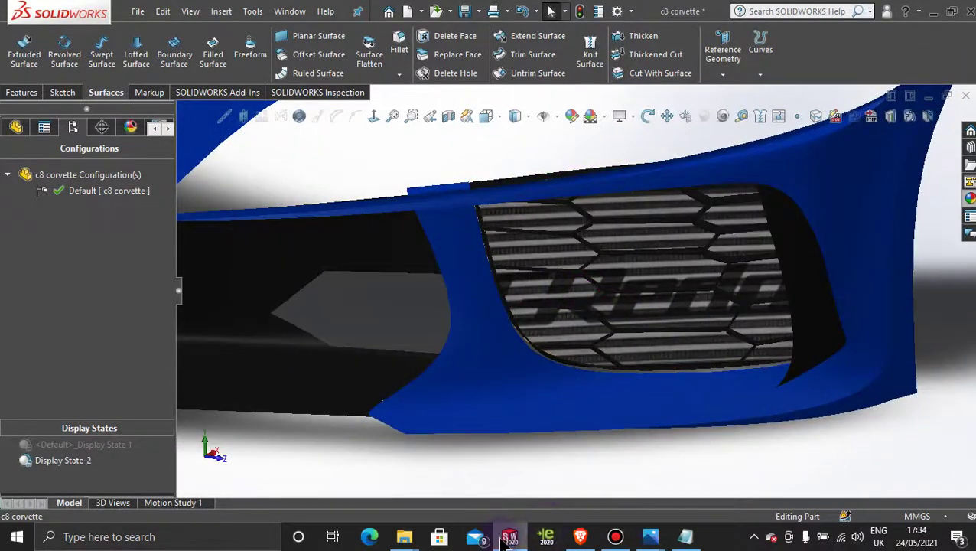
{"action": "mouse_move", "coordinate": [649, 538]}
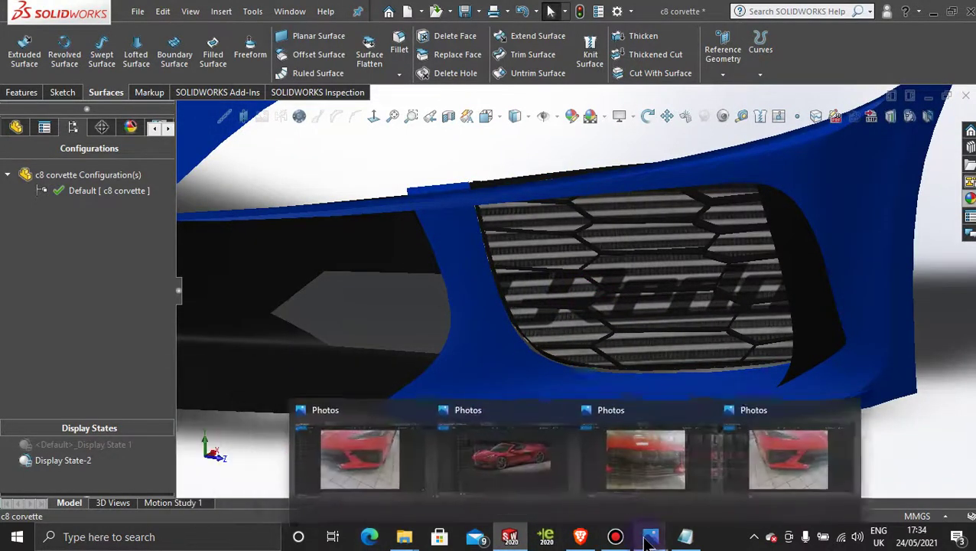
{"action": "mouse_move", "coordinate": [872, 452]}
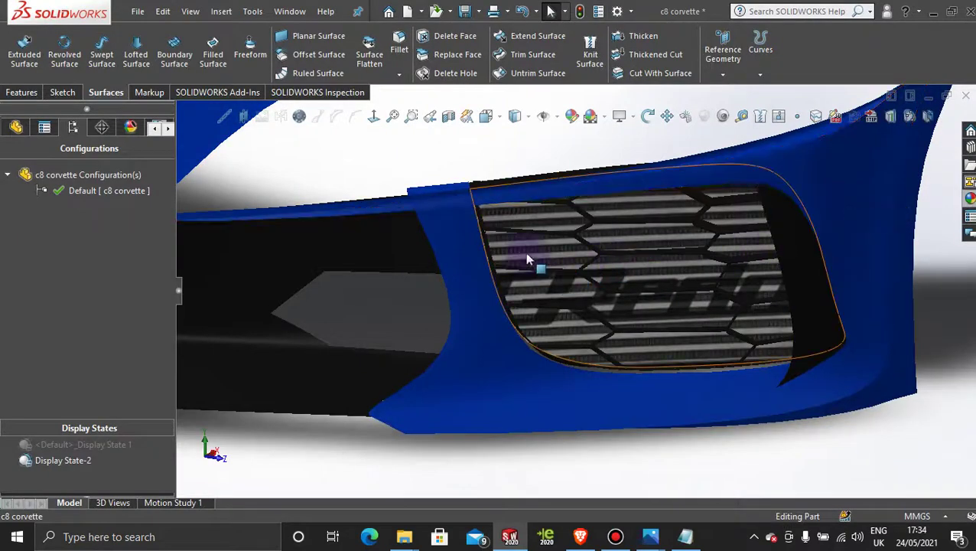
{"action": "middle_click_drag", "start_coordinate": [618, 262], "coordinate": [624, 233]}
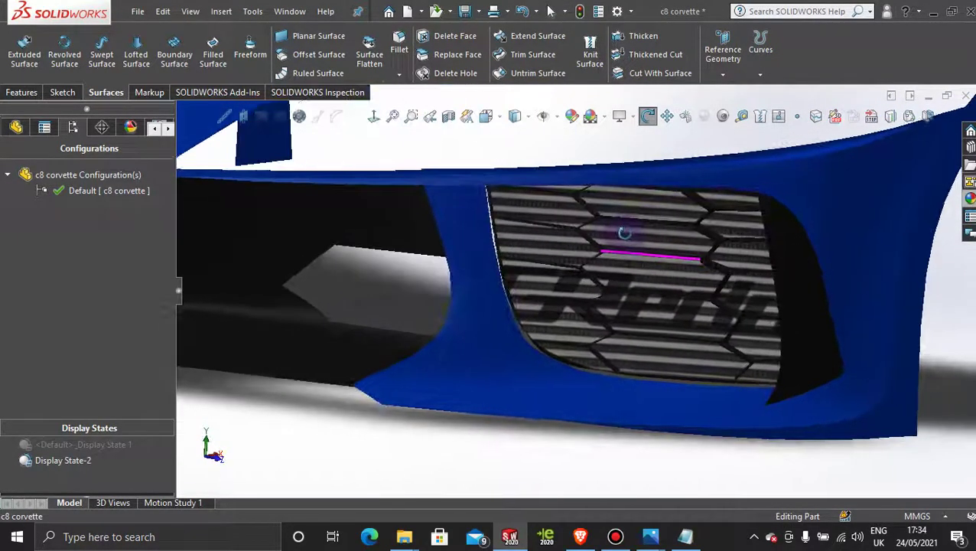
In a new 3D sketch, draw a spline across the right lower intake to its outer edge, using Left view.
{"action": "left_click", "coordinate": [62, 91]}
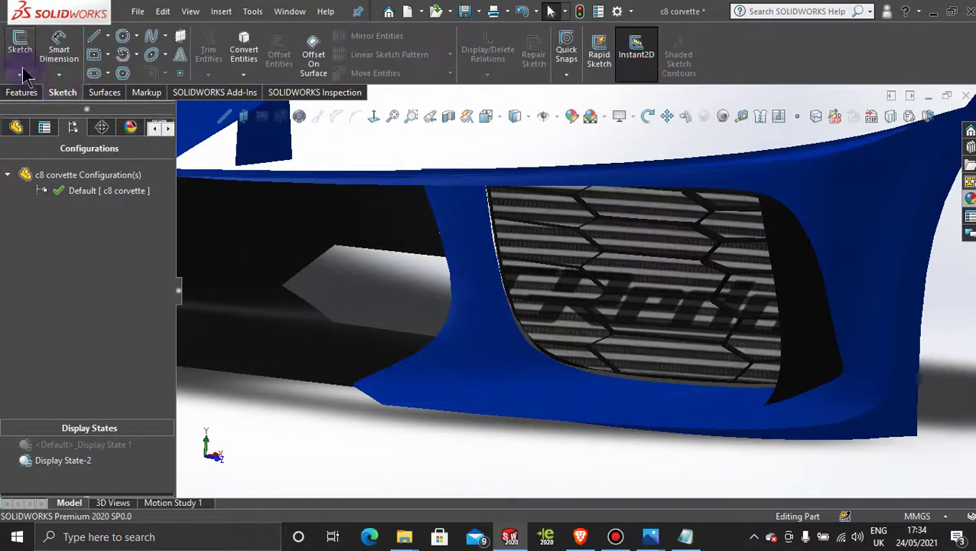
{"action": "left_click", "coordinate": [21, 75]}
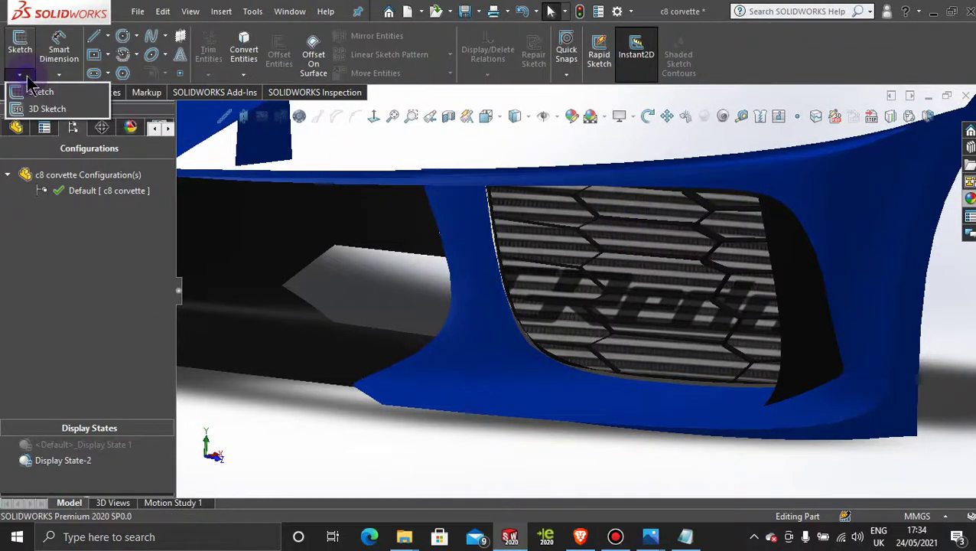
{"action": "left_click", "coordinate": [46, 110]}
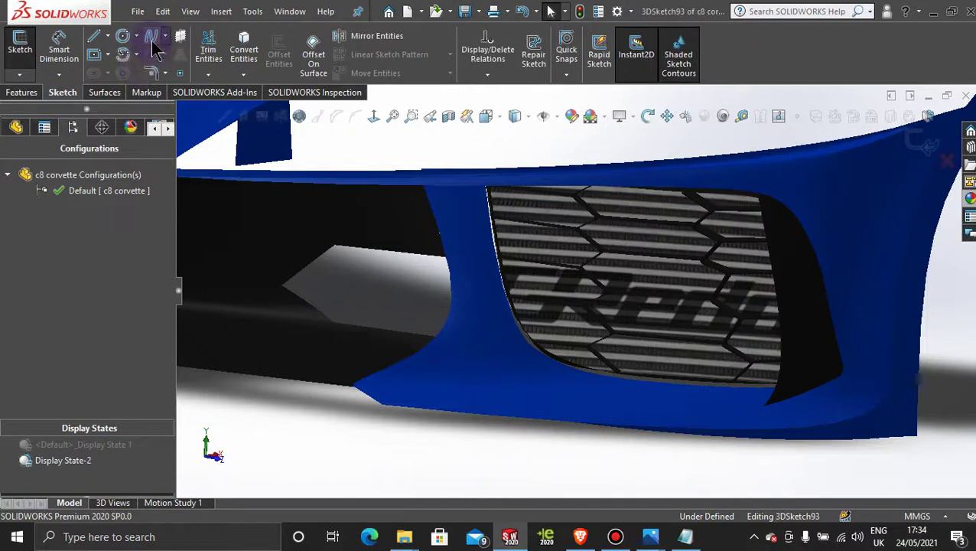
{"action": "left_click", "coordinate": [152, 42]}
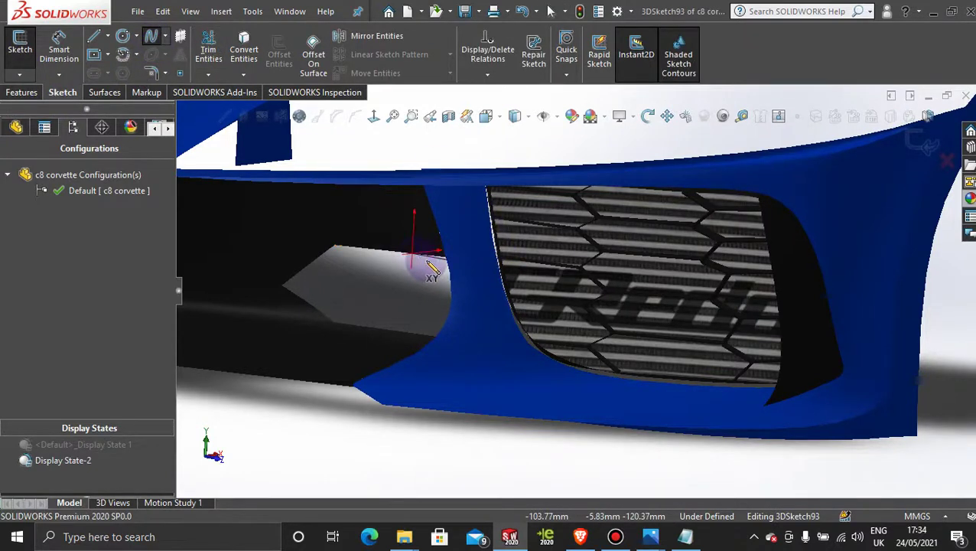
{"action": "left_click", "coordinate": [433, 268]}
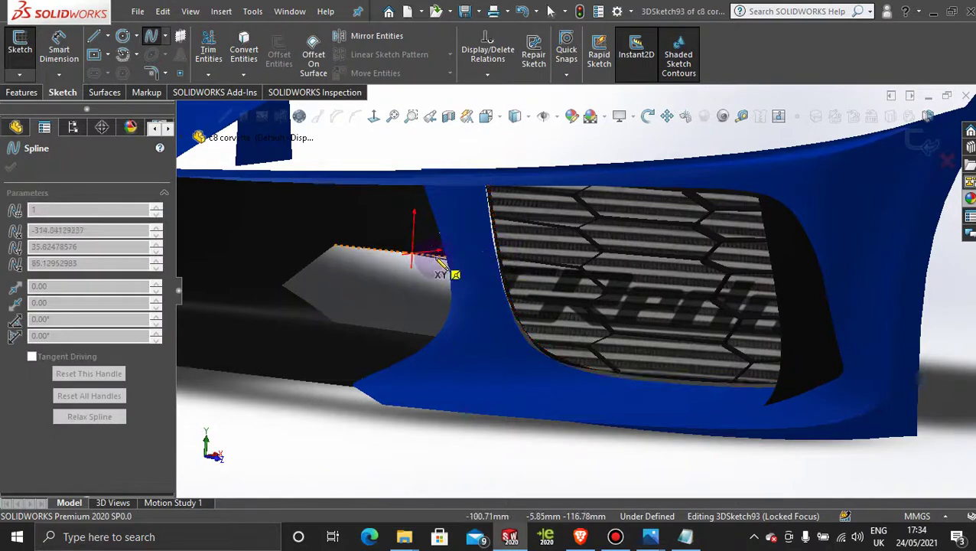
{"action": "key", "text": "space"}
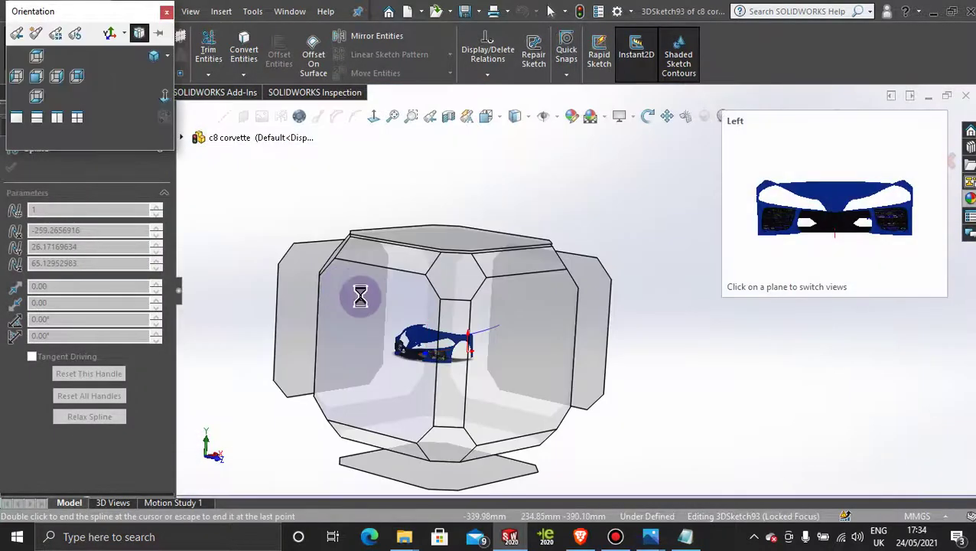
{"action": "left_click", "coordinate": [357, 295]}
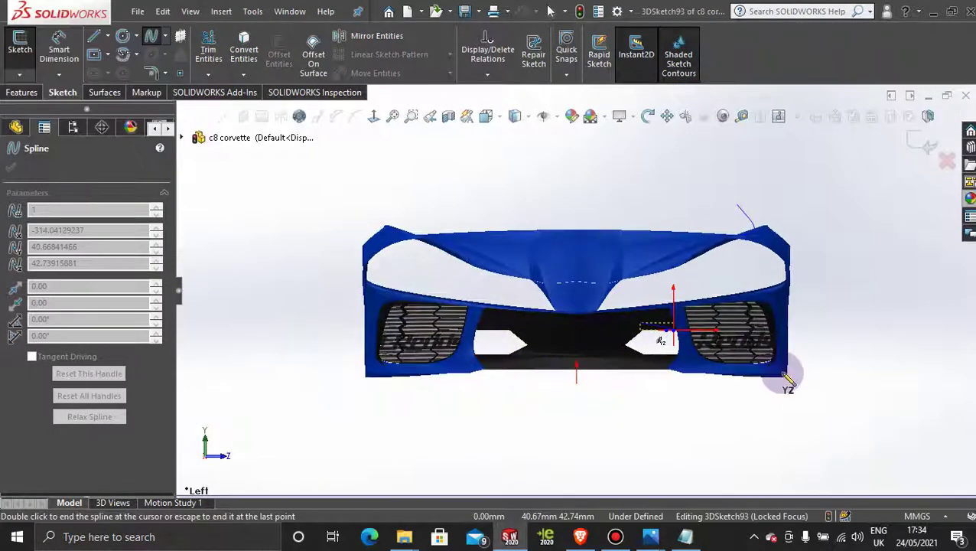
{"action": "scroll", "coordinate": [729, 342], "scroll_direction": "down", "scroll_amount": 5}
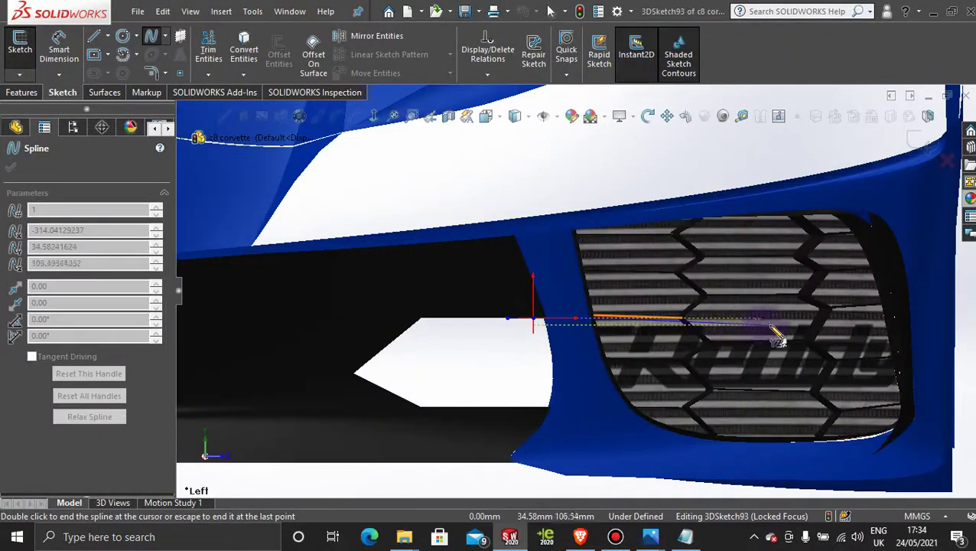
{"action": "middle_click_drag", "start_coordinate": [864, 322], "coordinate": [902, 325]}
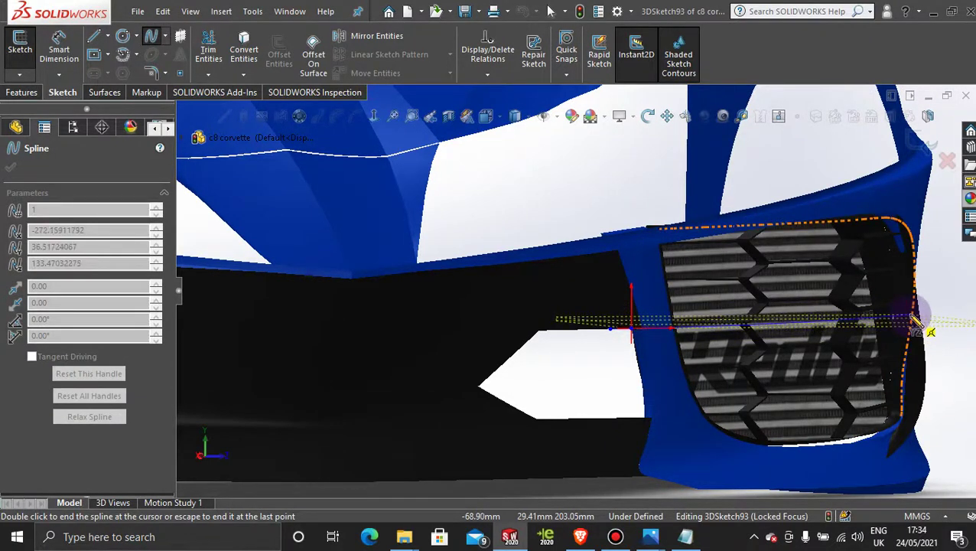
{"action": "left_click", "coordinate": [911, 320]}
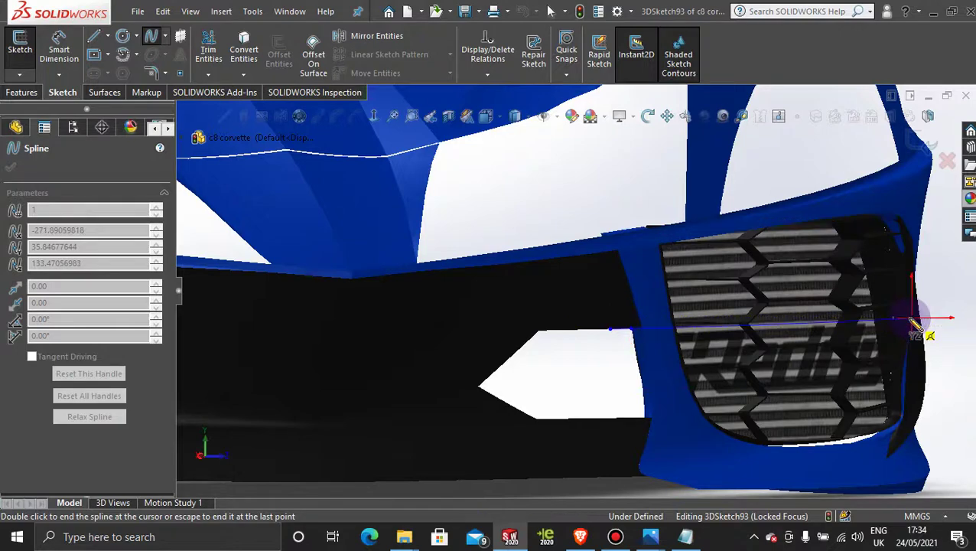
{"action": "double_click", "coordinate": [908, 324]}
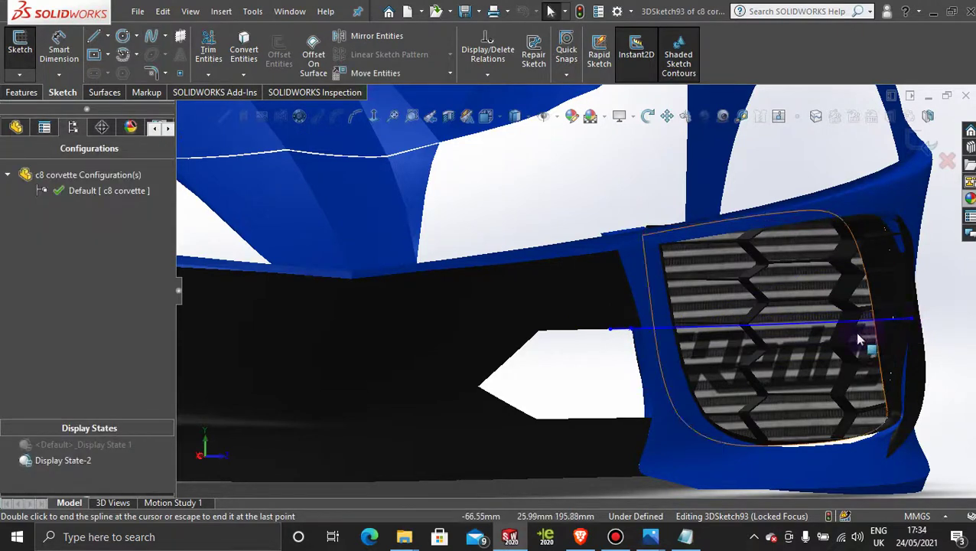
Orbit the model onto the right lower intake grille to check the line across it.
{"action": "middle_click_drag", "start_coordinate": [865, 342], "coordinate": [746, 375]}
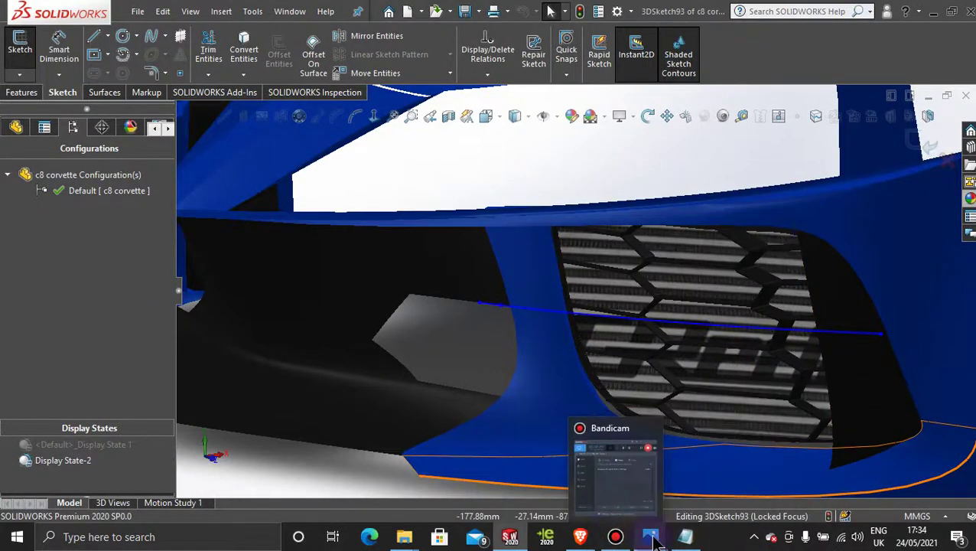
{"action": "mouse_move", "coordinate": [907, 444]}
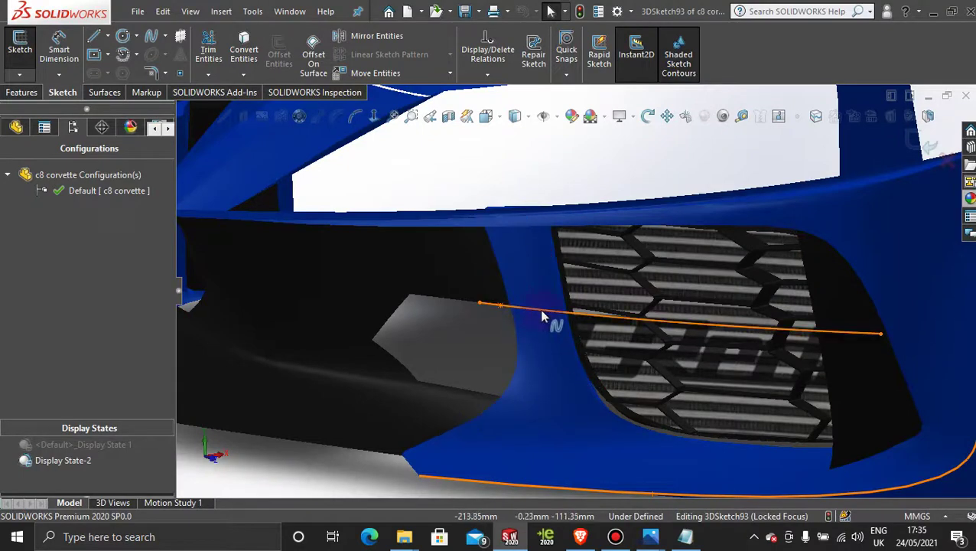
{"action": "mouse_move", "coordinate": [555, 335]}
{"action": "middle_mouse_down"}
{"action": "mouse_move", "coordinate": [562, 383]}
{"action": "mouse_move", "coordinate": [551, 396]}
{"action": "mouse_move", "coordinate": [581, 368]}
{"action": "mouse_move", "coordinate": [577, 390]}
{"action": "mouse_move", "coordinate": [581, 384]}
{"action": "mouse_move", "coordinate": [580, 340]}
{"action": "mouse_move", "coordinate": [575, 365]}
{"action": "middle_mouse_up"}
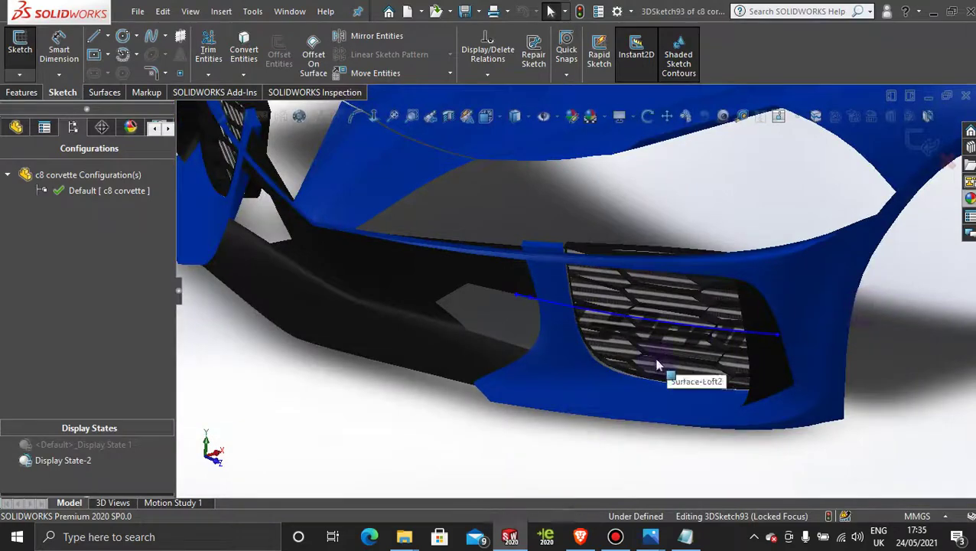
{"action": "middle_click_drag", "start_coordinate": [657, 366], "coordinate": [671, 405]}
{"action": "scroll", "coordinate": [696, 353], "scroll_direction": "down", "scroll_amount": 5}
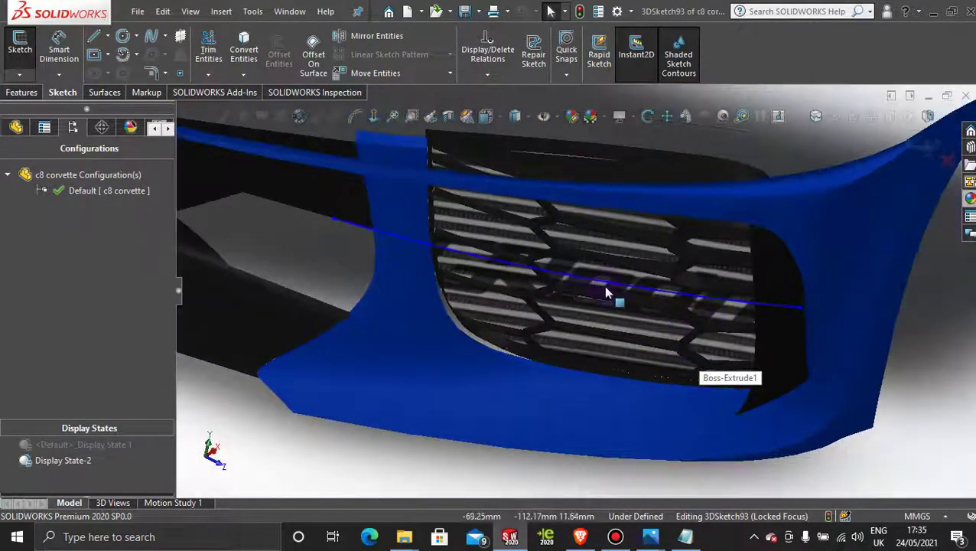
{"action": "scroll", "coordinate": [558, 296], "scroll_direction": "up", "scroll_amount": 3}
Switch between the front and side standard views, ending on an angled close-up of the grille.
{"action": "key", "text": "space"}
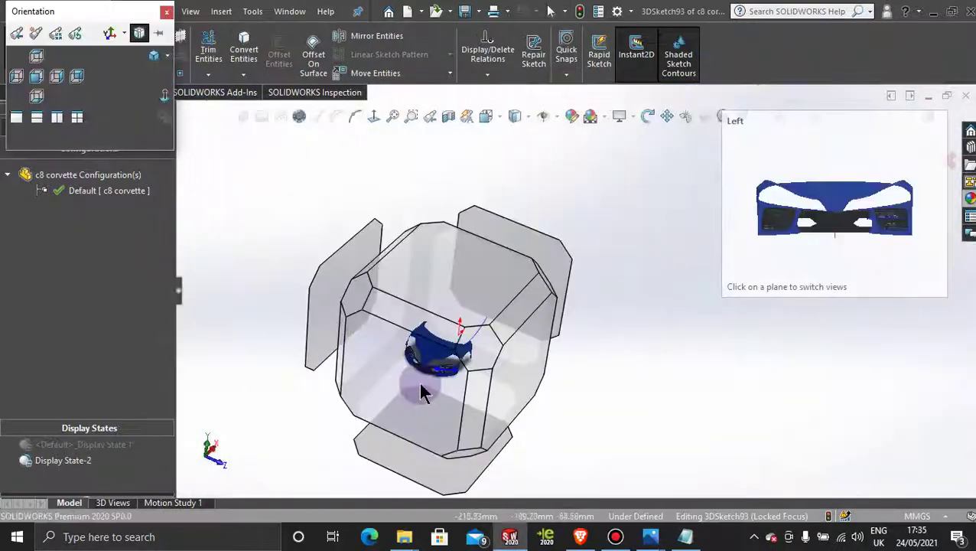
{"action": "left_click", "coordinate": [448, 306]}
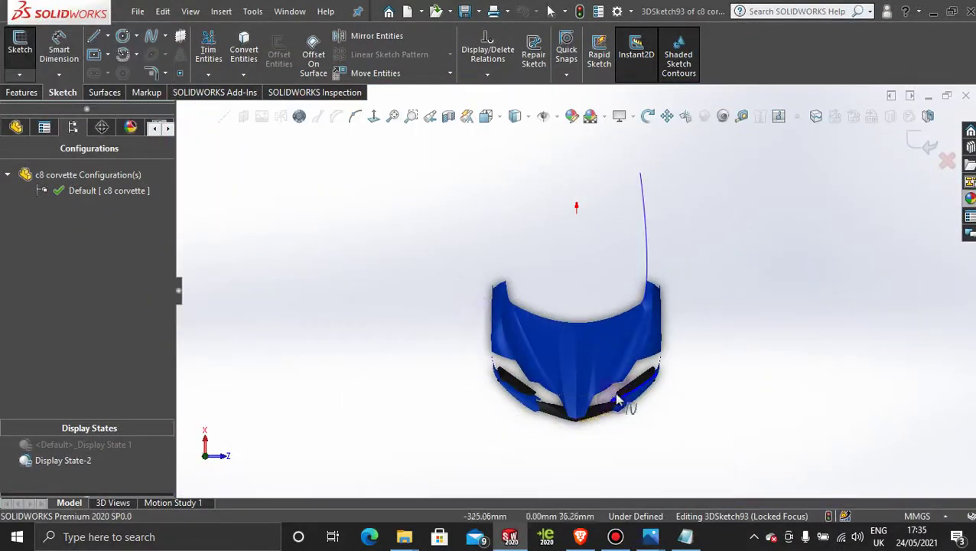
{"action": "scroll", "coordinate": [650, 396], "scroll_direction": "down", "scroll_amount": 6}
{"action": "middle_click_drag", "start_coordinate": [508, 421], "coordinate": [474, 290]}
{"action": "key", "text": "space"}
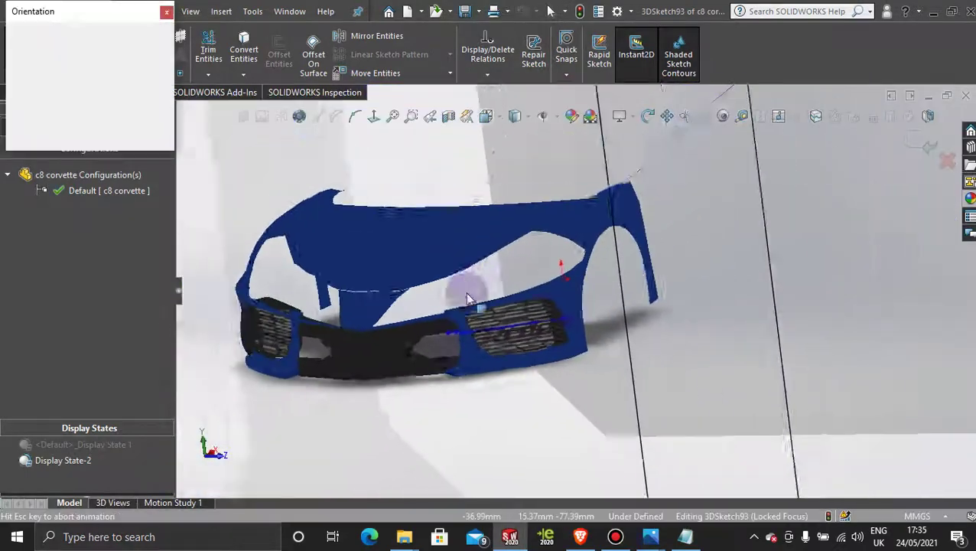
{"action": "left_click", "coordinate": [481, 359]}
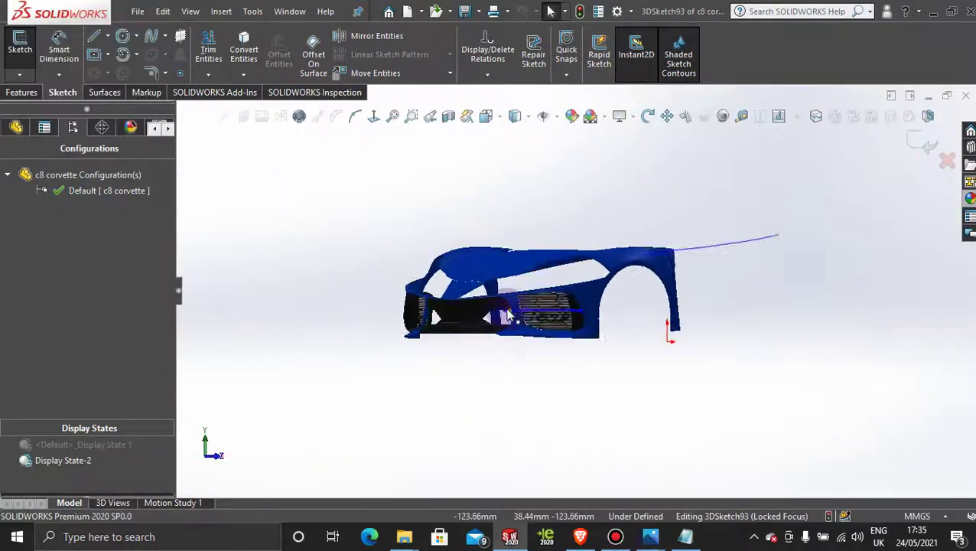
{"action": "scroll", "coordinate": [612, 319], "scroll_direction": "down", "scroll_amount": 5}
{"action": "scroll", "coordinate": [612, 320], "scroll_direction": "down", "scroll_amount": 5}
{"action": "mouse_move", "coordinate": [564, 322]}
{"action": "middle_mouse_down"}
{"action": "mouse_move", "coordinate": [581, 322]}
{"action": "mouse_move", "coordinate": [562, 316]}
{"action": "mouse_move", "coordinate": [578, 321]}
{"action": "mouse_move", "coordinate": [578, 371]}
{"action": "mouse_move", "coordinate": [575, 321]}
{"action": "middle_mouse_up"}
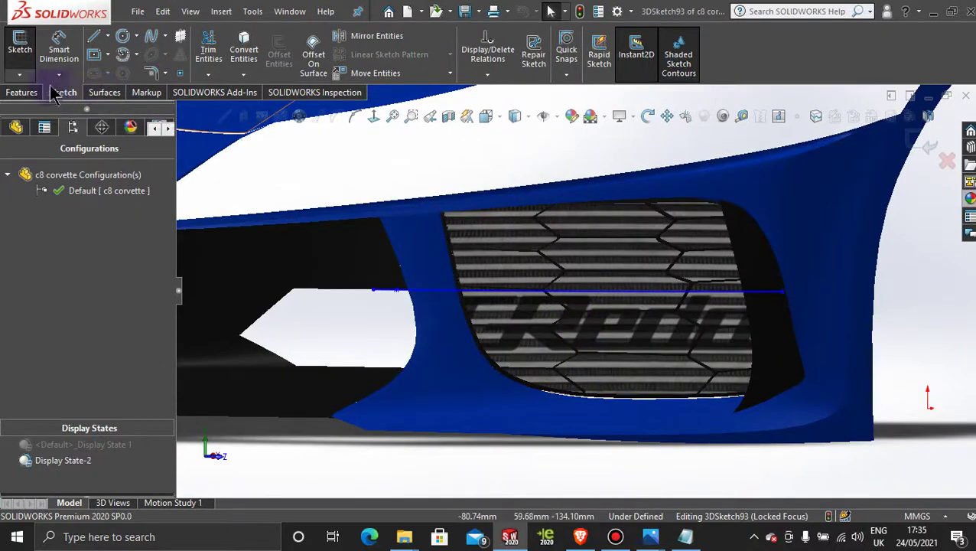
Add spline points along the grille line, ending at its right end.
{"action": "left_click", "coordinate": [157, 42]}
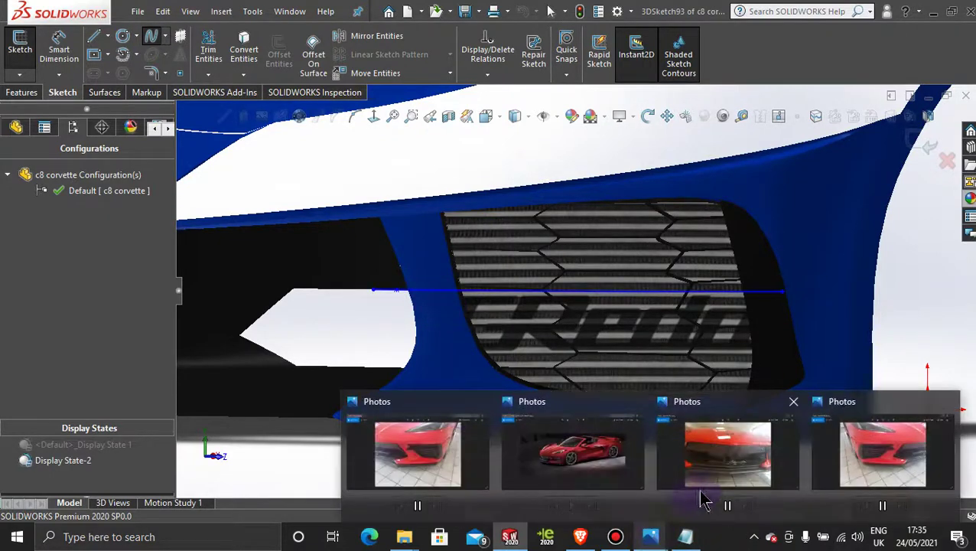
{"action": "mouse_move", "coordinate": [862, 453]}
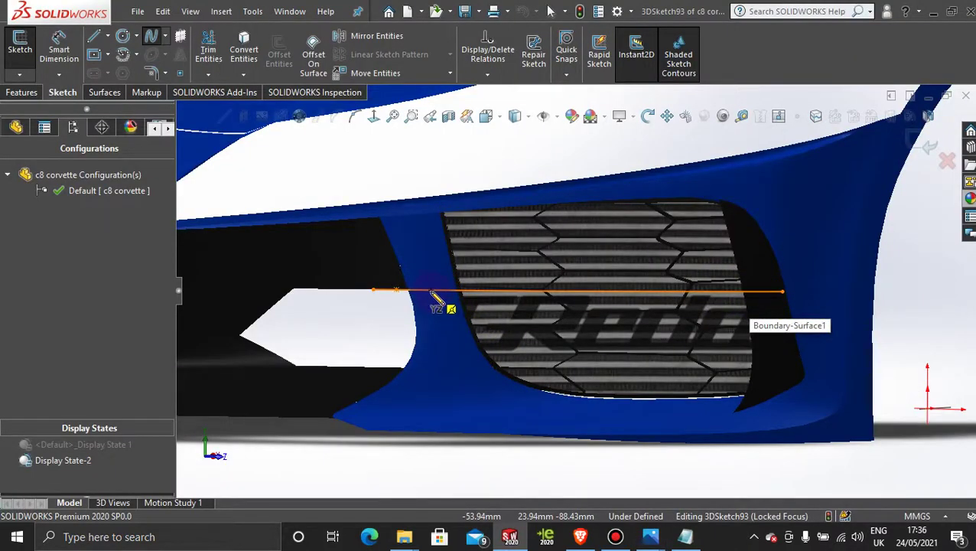
{"action": "left_click", "coordinate": [434, 292]}
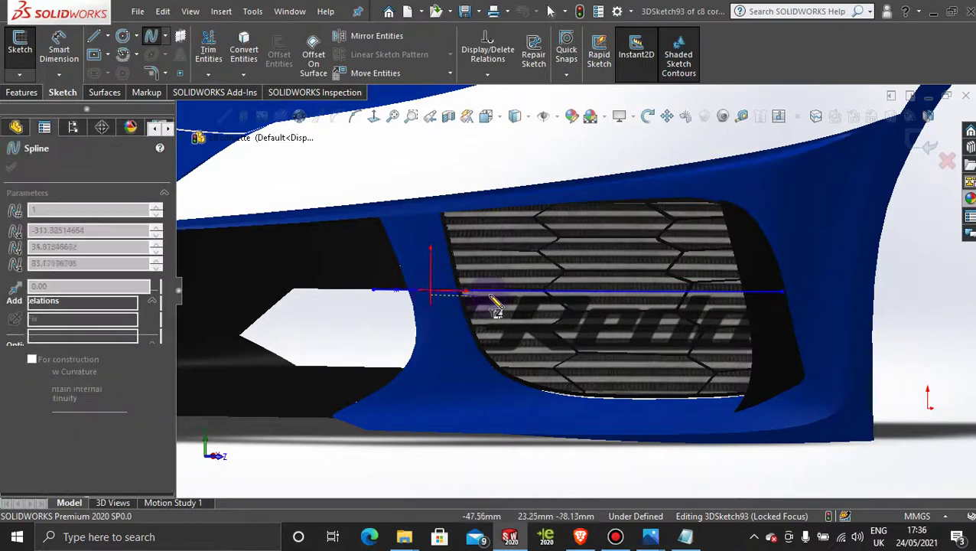
{"action": "left_click", "coordinate": [581, 293]}
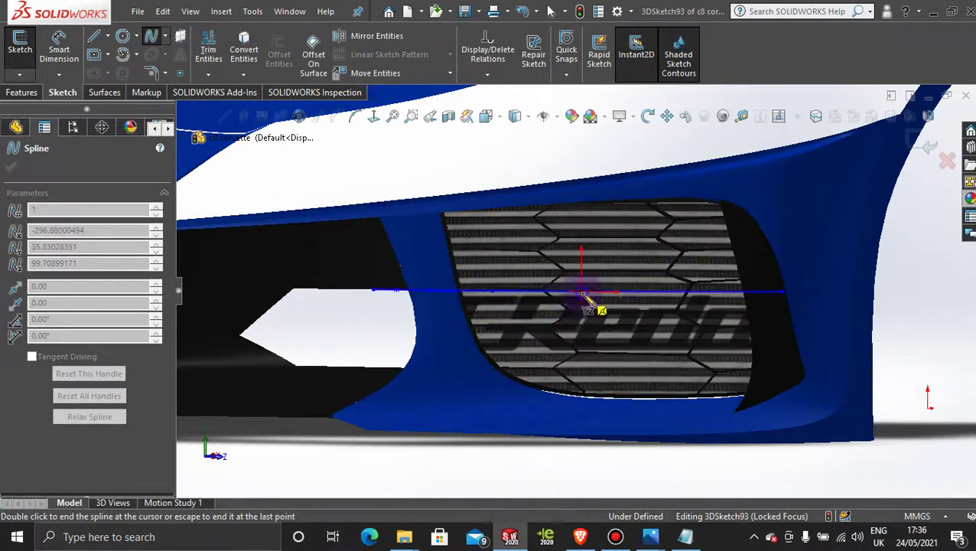
{"action": "left_click", "coordinate": [705, 292]}
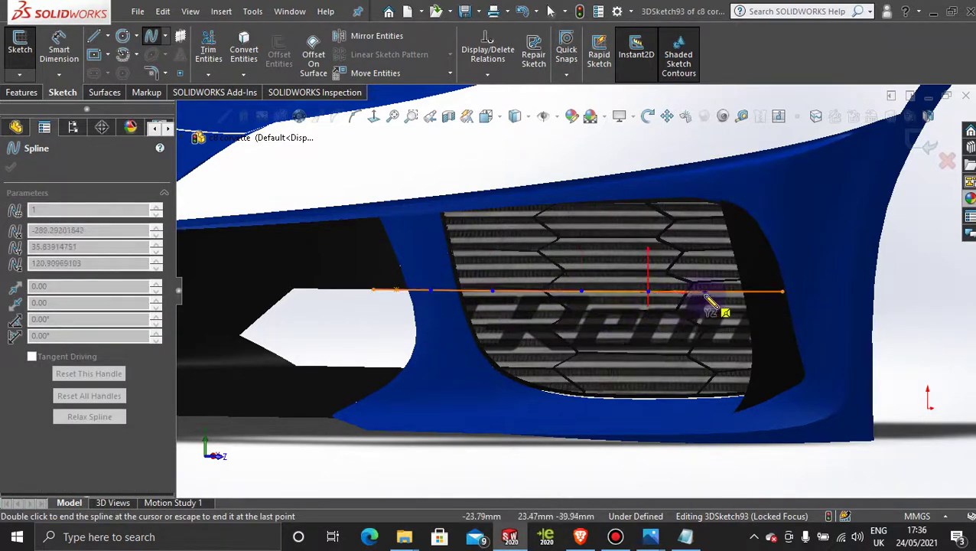
{"action": "left_click", "coordinate": [764, 293]}
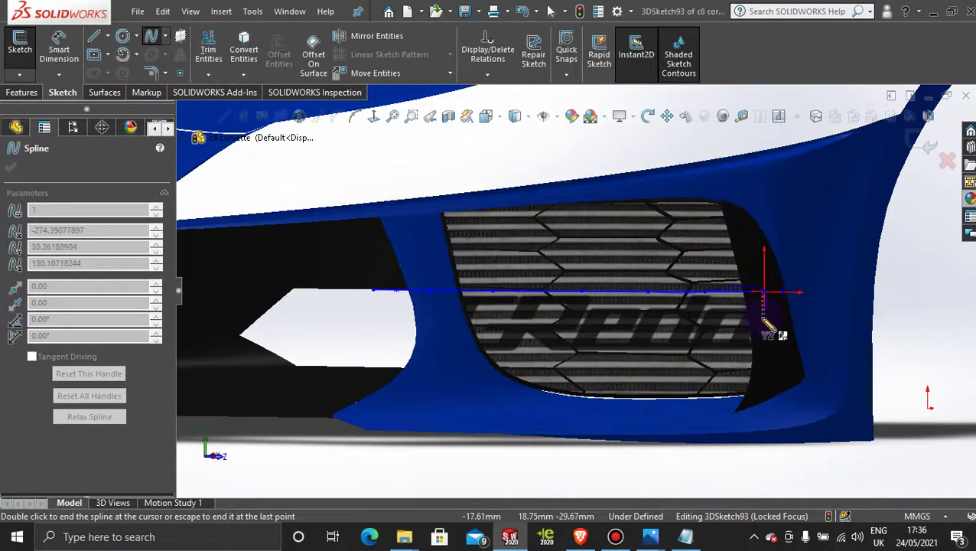
{"action": "key", "text": "Escape"}
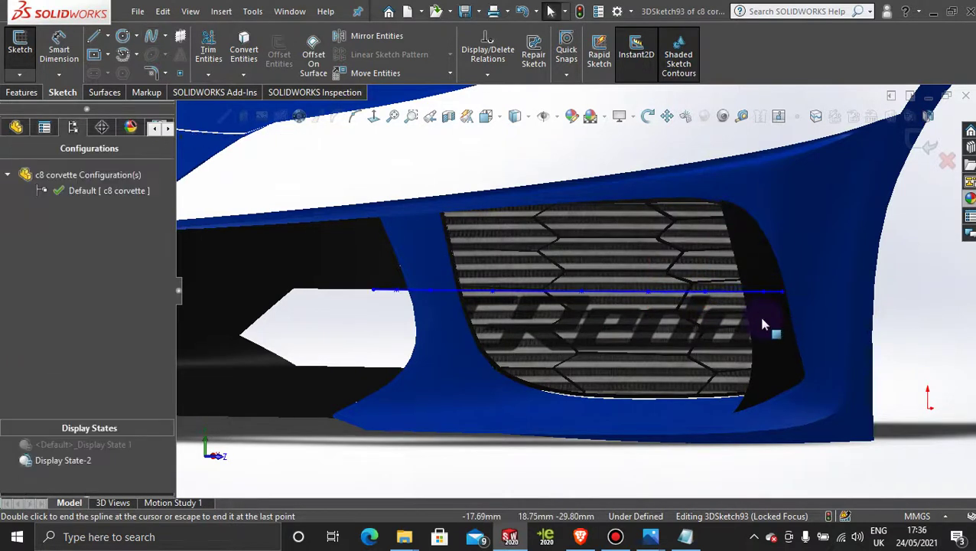
Exit 3DSketch93, reopen it to inspect the spline from new angles, then exit again.
{"action": "left_click", "coordinate": [924, 141]}
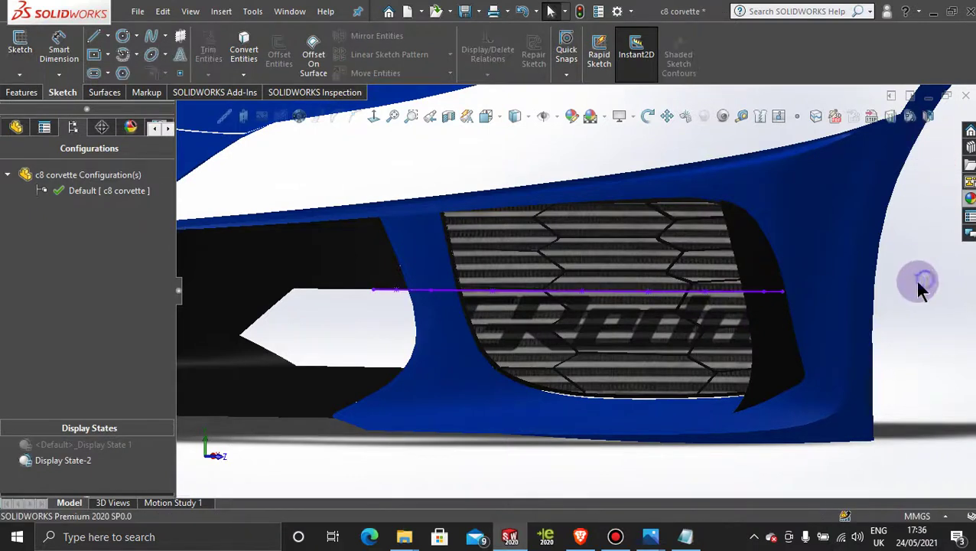
{"action": "right_click", "coordinate": [386, 295]}
{"action": "left_click", "coordinate": [414, 269]}
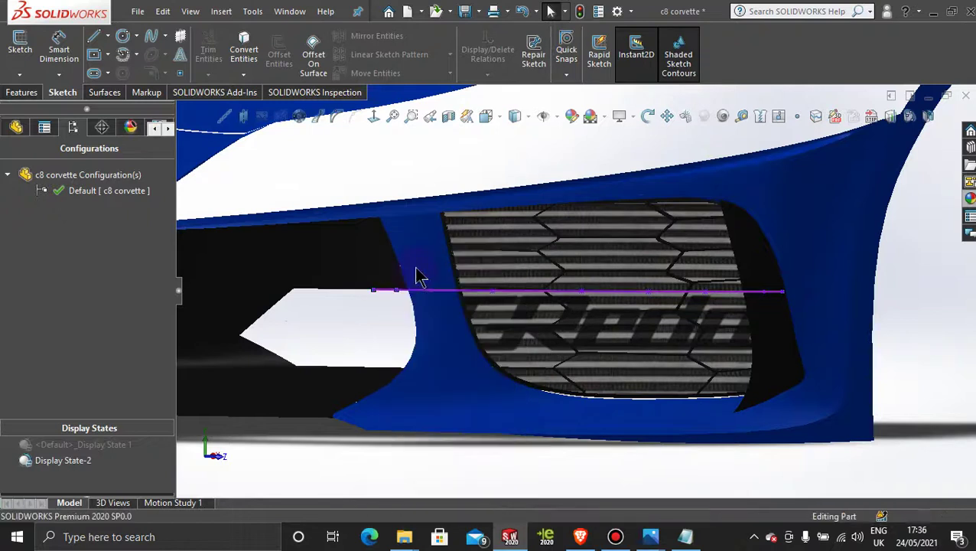
{"action": "right_click", "coordinate": [378, 297]}
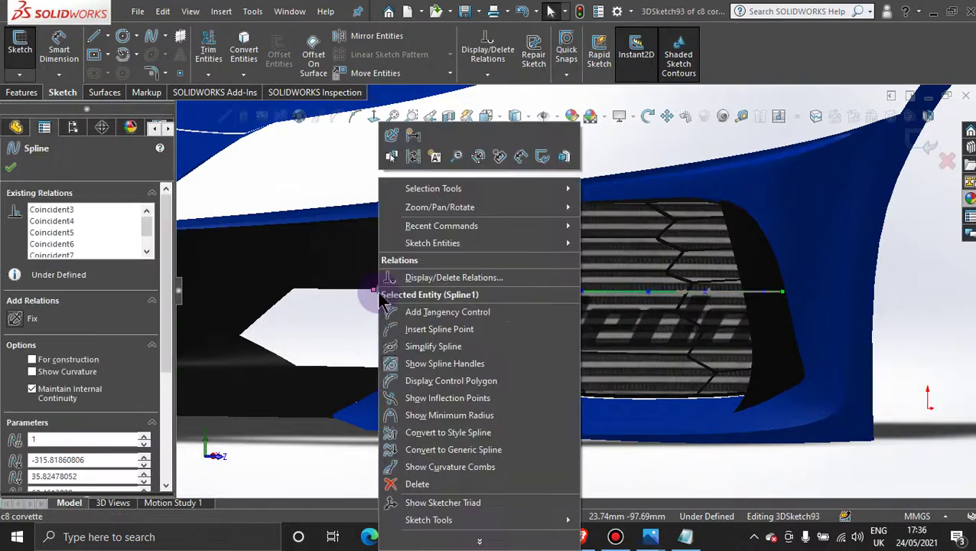
{"action": "left_click", "coordinate": [286, 195]}
{"action": "middle_click_drag", "start_coordinate": [293, 185], "coordinate": [403, 298]}
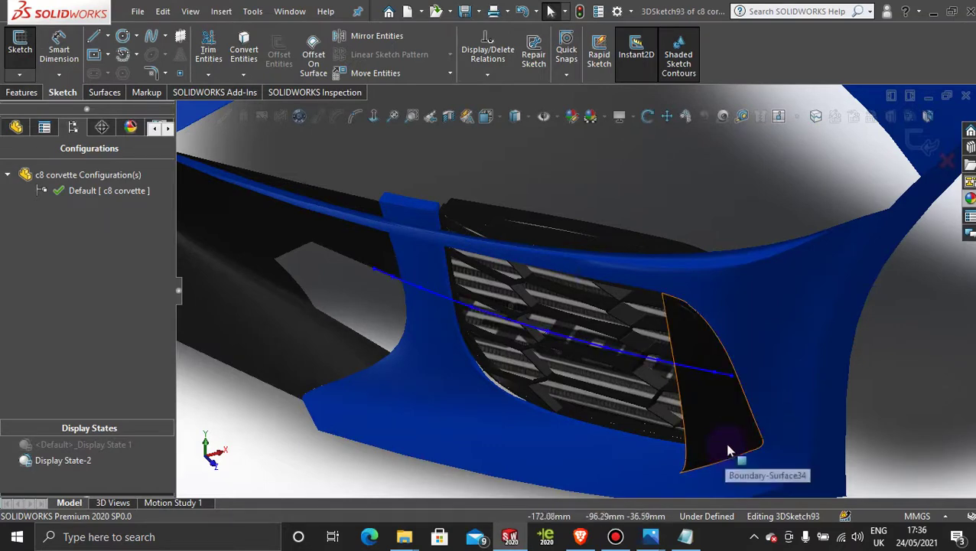
{"action": "middle_click_drag", "start_coordinate": [721, 432], "coordinate": [729, 392]}
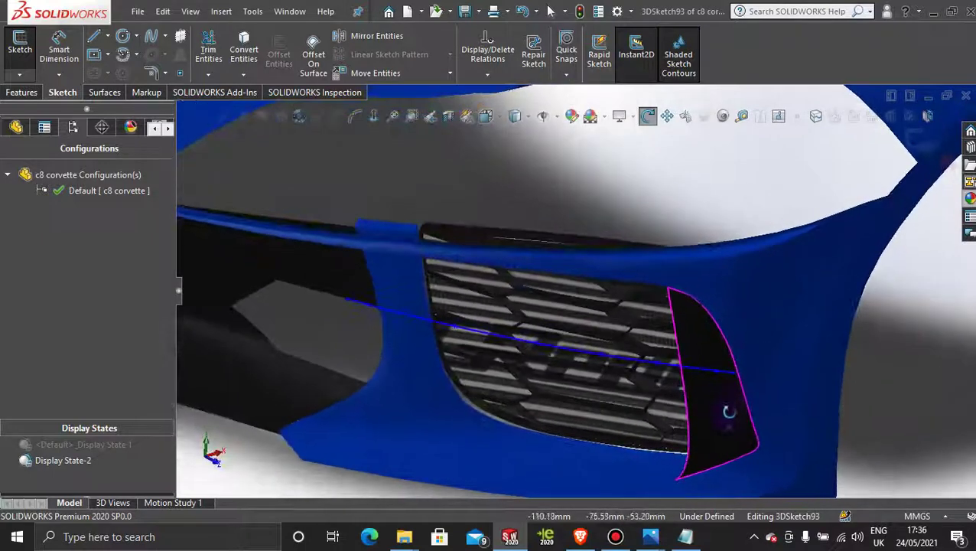
{"action": "left_click", "coordinate": [922, 136]}
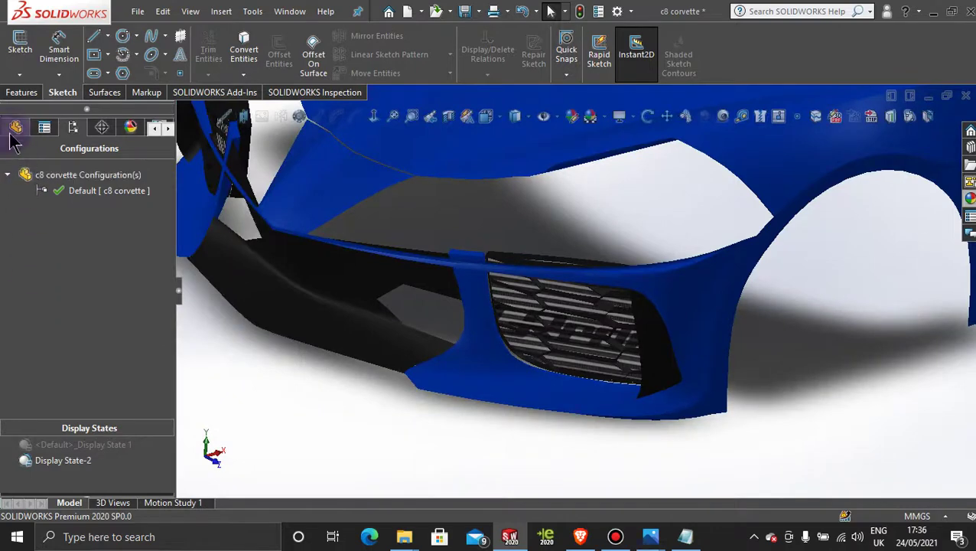
Show 3DSketch93 from the FeatureManager tree and orbit to a frontal view of the grille.
{"action": "left_click", "coordinate": [15, 127]}
{"action": "scroll", "coordinate": [61, 344], "scroll_direction": "down", "scroll_amount": 15}
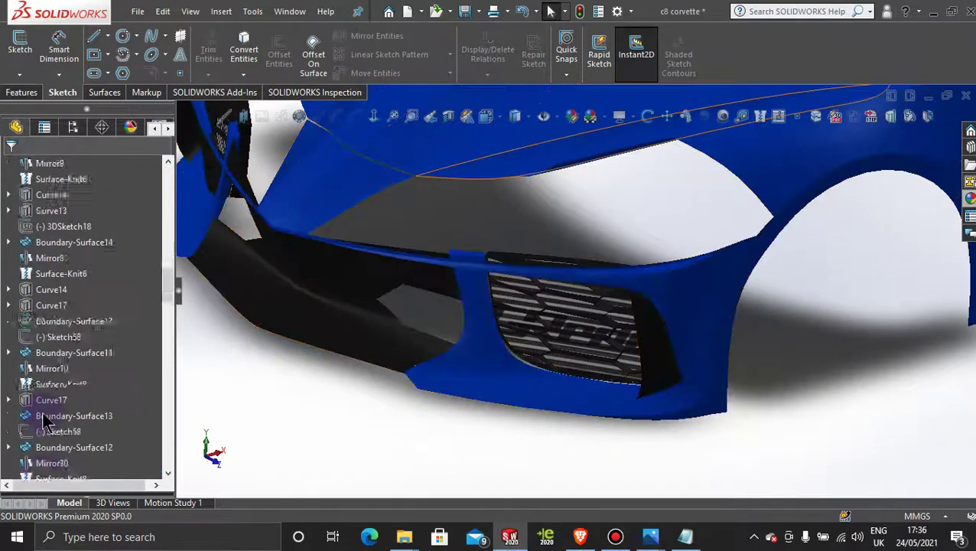
{"action": "left_click_drag", "start_coordinate": [170, 302], "coordinate": [157, 459]}
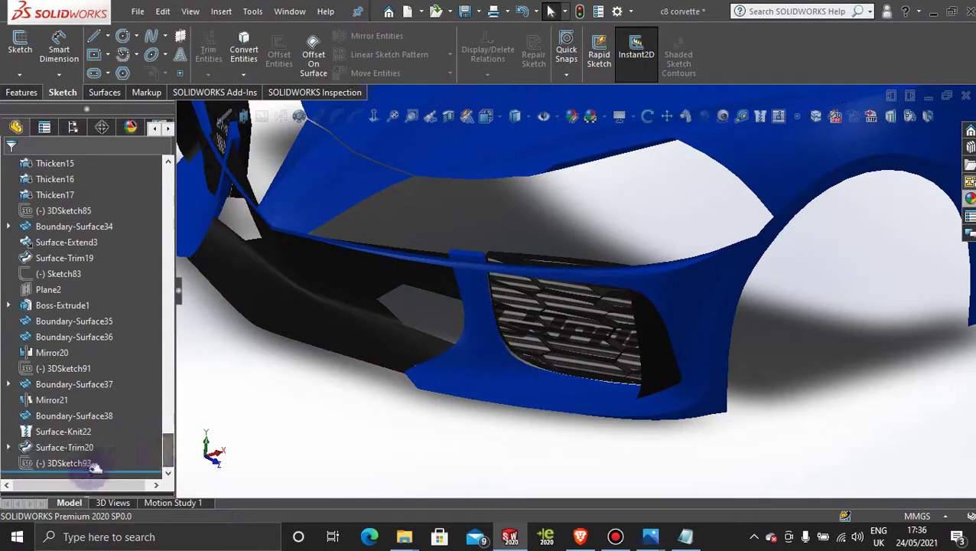
{"action": "left_click", "coordinate": [67, 463]}
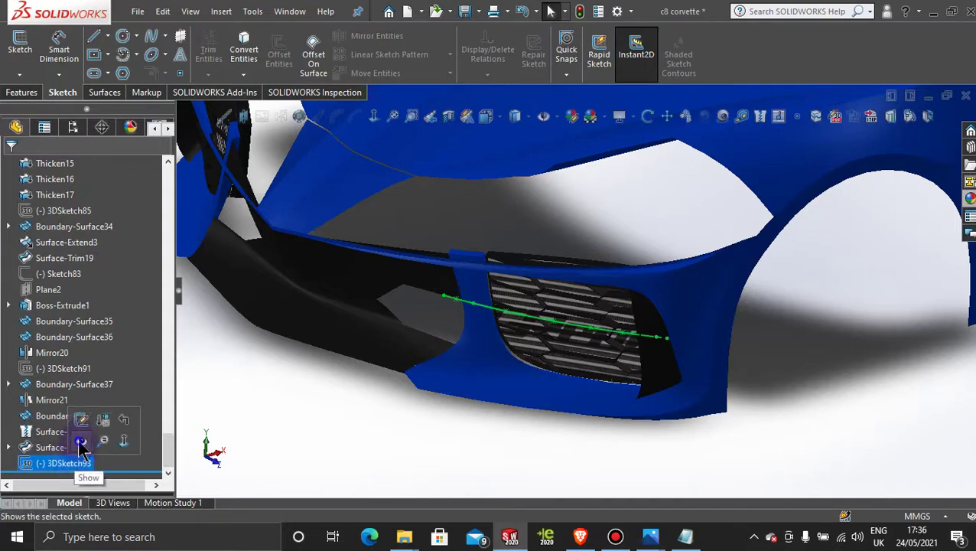
{"action": "left_click", "coordinate": [81, 442]}
{"action": "scroll", "coordinate": [490, 324], "scroll_direction": "down", "scroll_amount": 4}
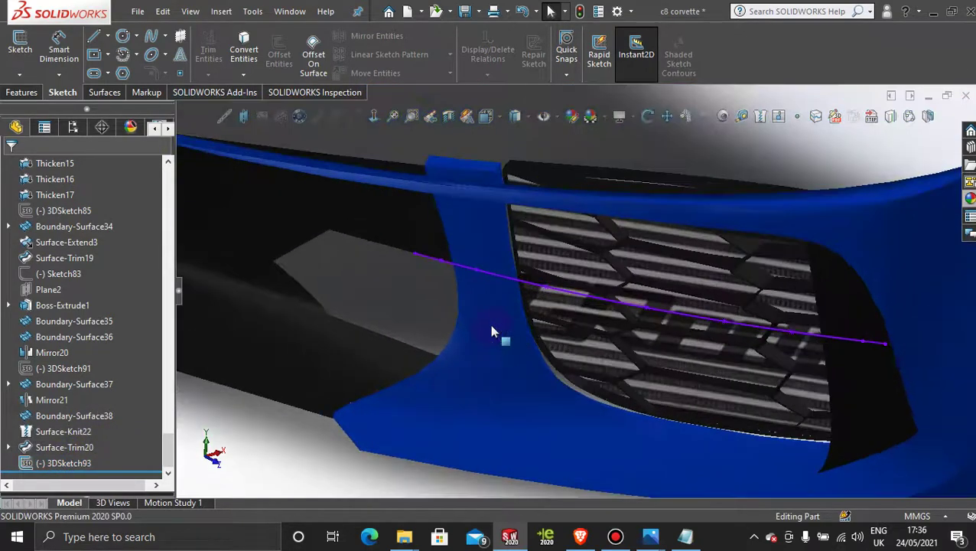
{"action": "mouse_move", "coordinate": [489, 324]}
{"action": "middle_mouse_down"}
{"action": "mouse_move", "coordinate": [514, 311]}
{"action": "mouse_move", "coordinate": [489, 331]}
{"action": "middle_mouse_up"}
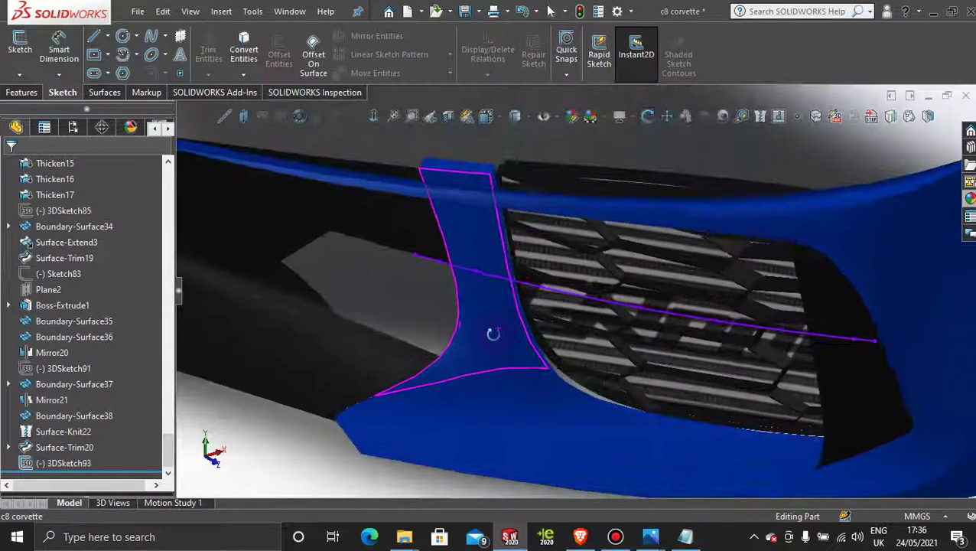
{"action": "middle_click_drag", "start_coordinate": [721, 404], "coordinate": [792, 366]}
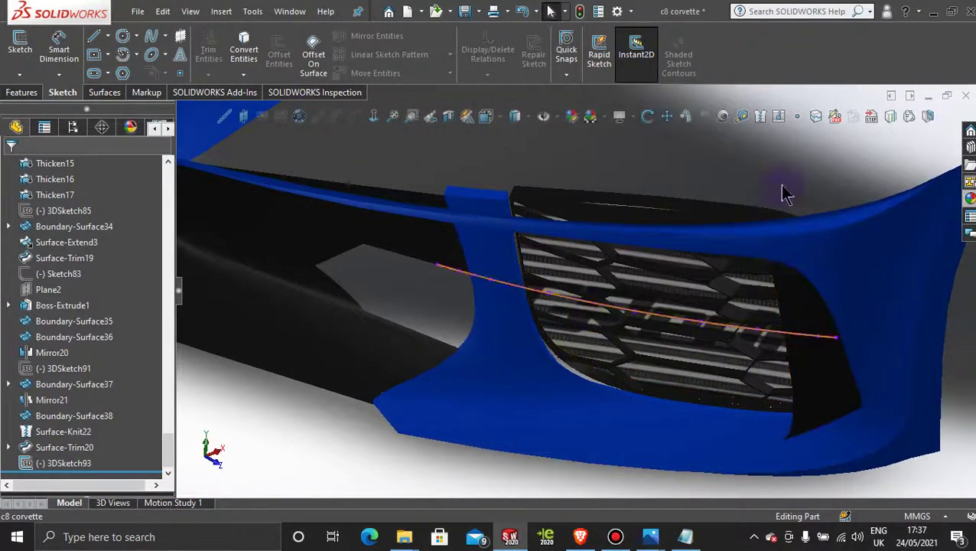
Create 3DSketch94 with a five-point spline across the grille, left side to right edge, and exit.
{"action": "left_click", "coordinate": [19, 74]}
{"action": "left_click", "coordinate": [34, 105]}
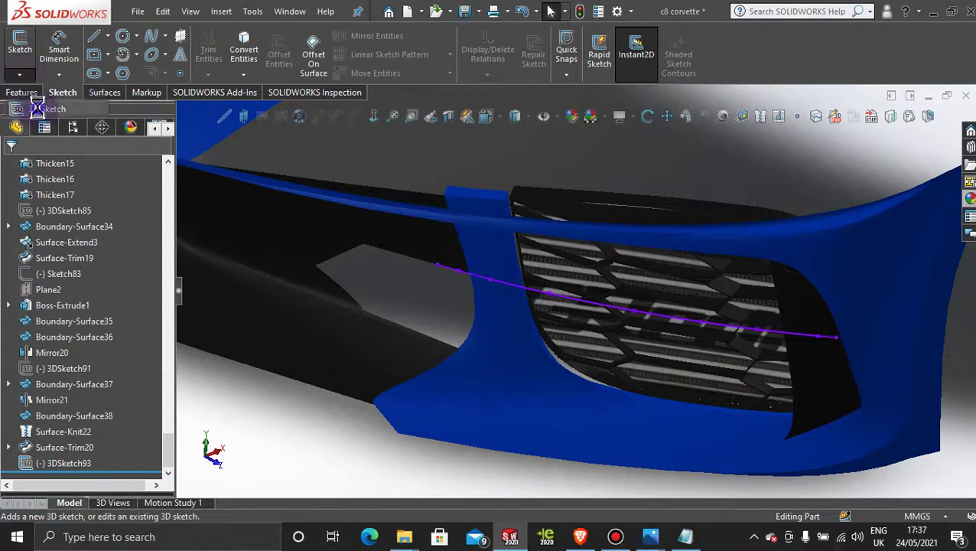
{"action": "left_click", "coordinate": [151, 40]}
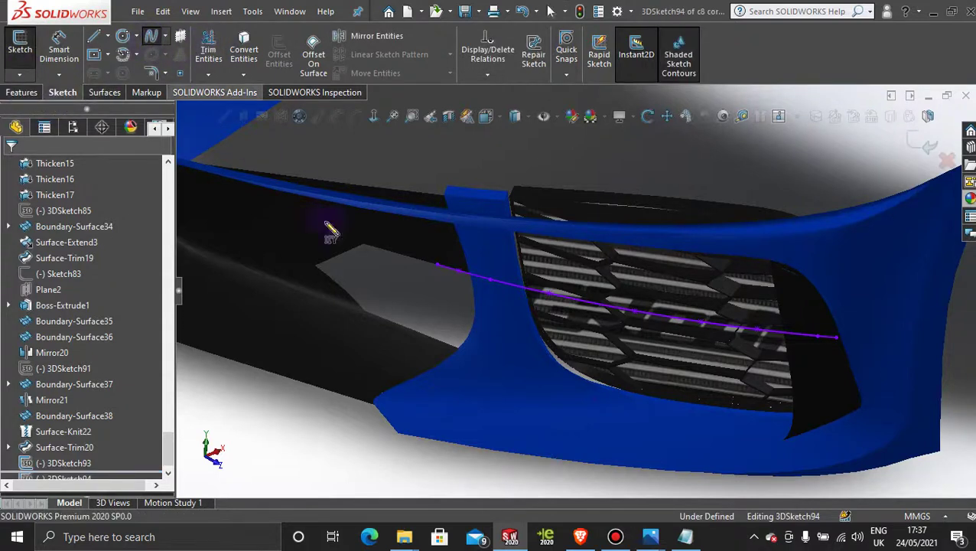
{"action": "left_click", "coordinate": [520, 304]}
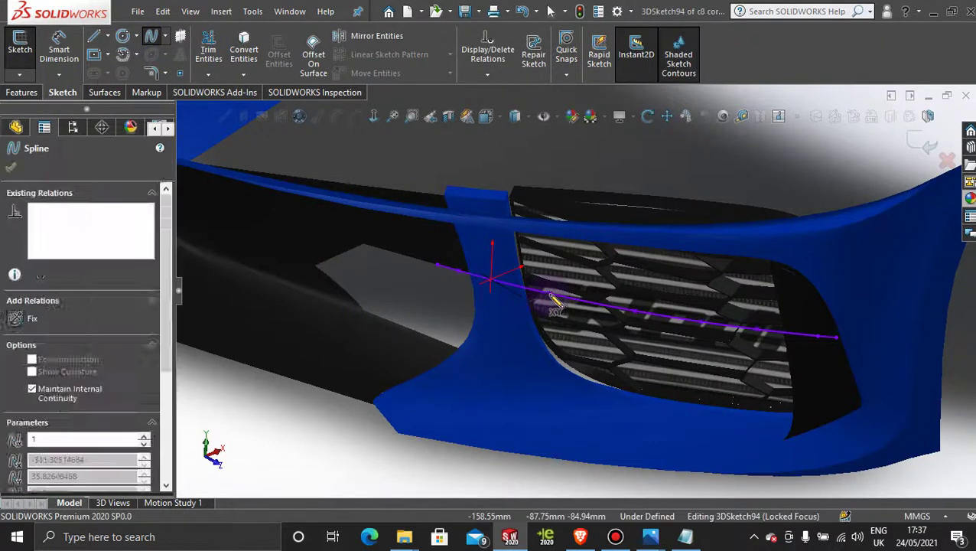
{"action": "left_click", "coordinate": [635, 315]}
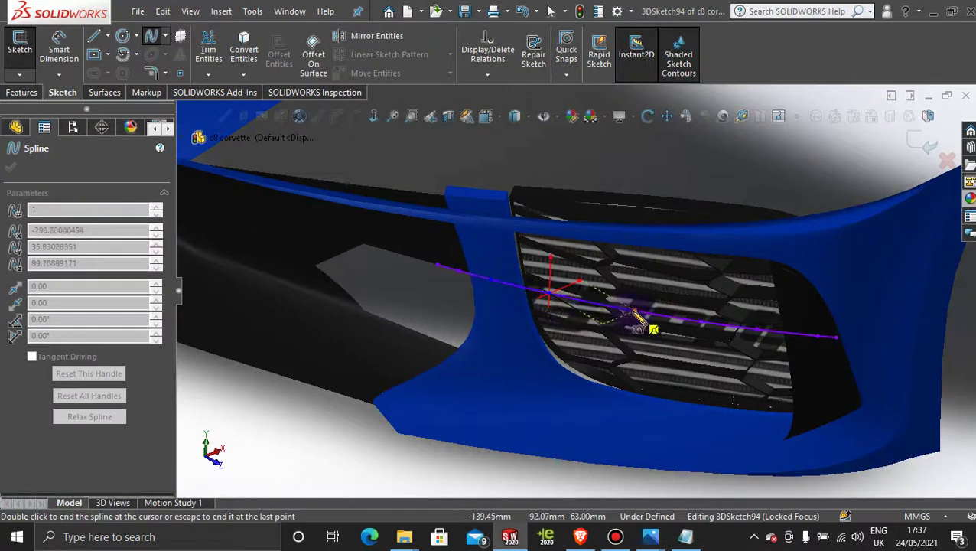
{"action": "left_click", "coordinate": [702, 324]}
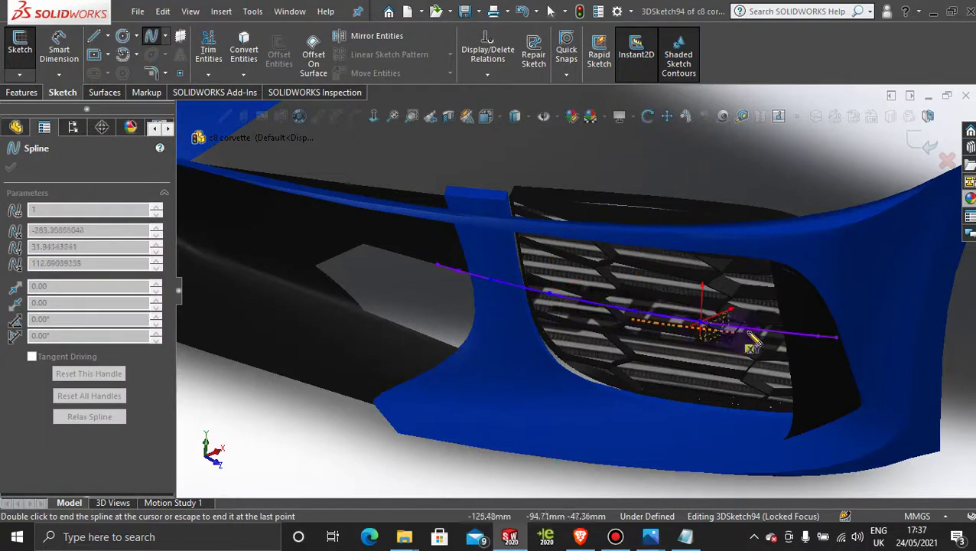
{"action": "left_click", "coordinate": [757, 329]}
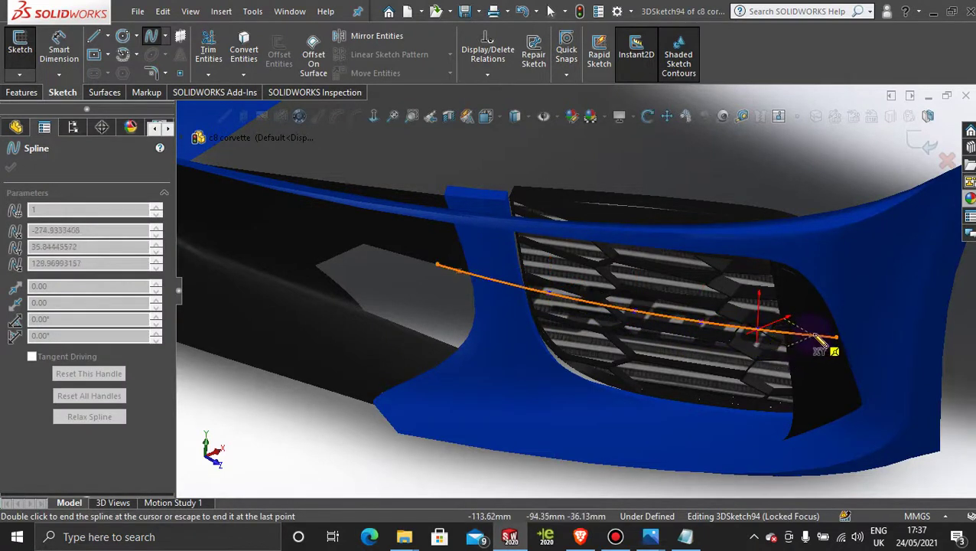
{"action": "left_click", "coordinate": [815, 336]}
{"action": "key", "text": "Escape"}
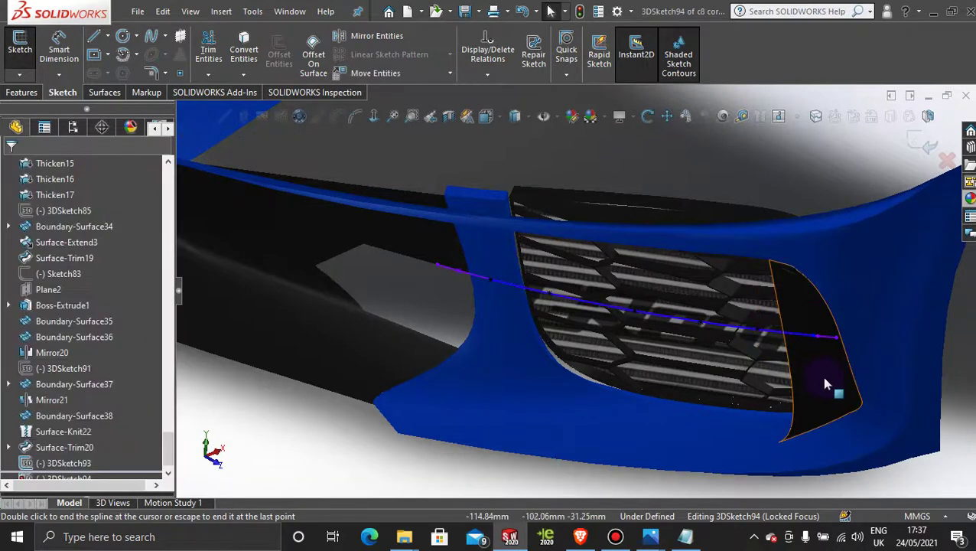
{"action": "left_click", "coordinate": [909, 140]}
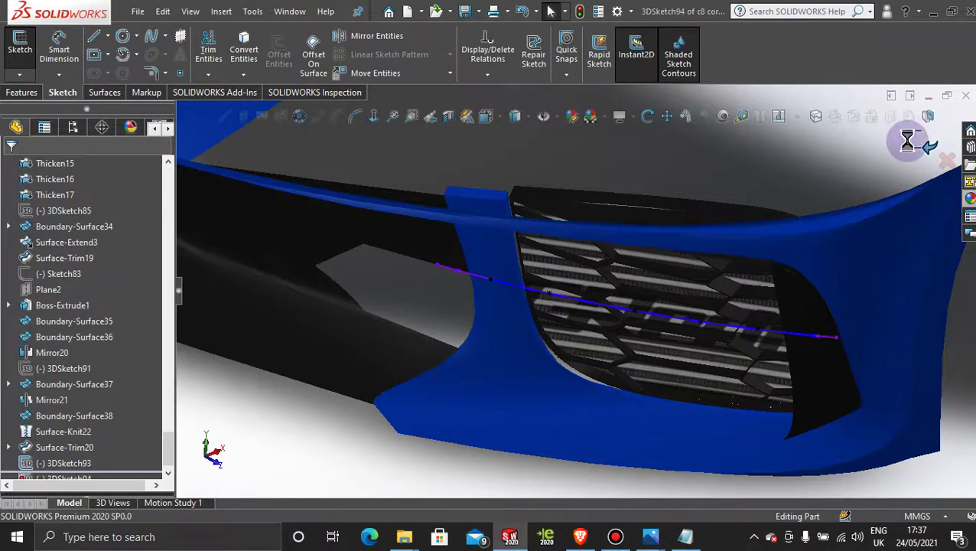
Reopen 3DSketch93 for editing and orbit around the grille.
{"action": "right_click", "coordinate": [831, 345]}
{"action": "left_click", "coordinate": [867, 287]}
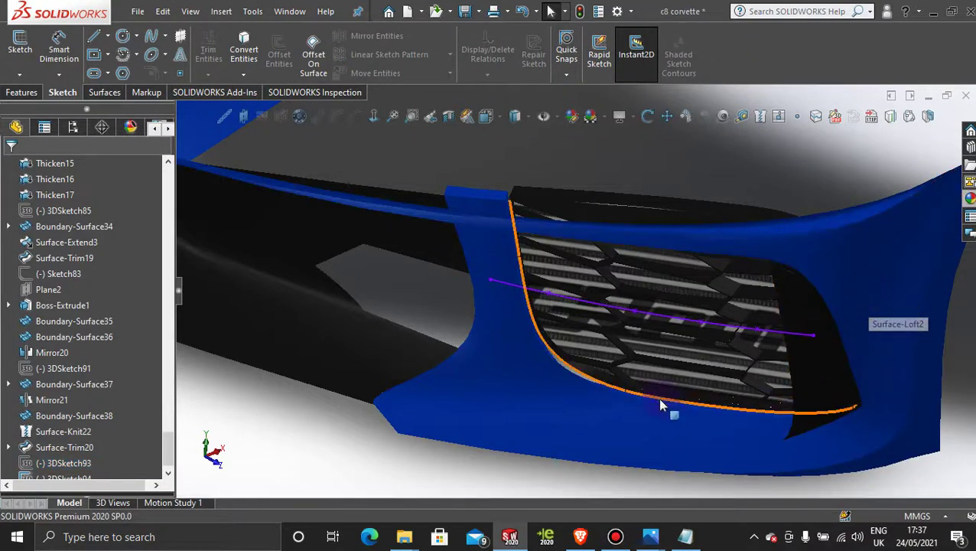
{"action": "middle_click_drag", "start_coordinate": [671, 409], "coordinate": [699, 216]}
{"action": "scroll", "coordinate": [589, 351], "scroll_direction": "up", "scroll_amount": 5}
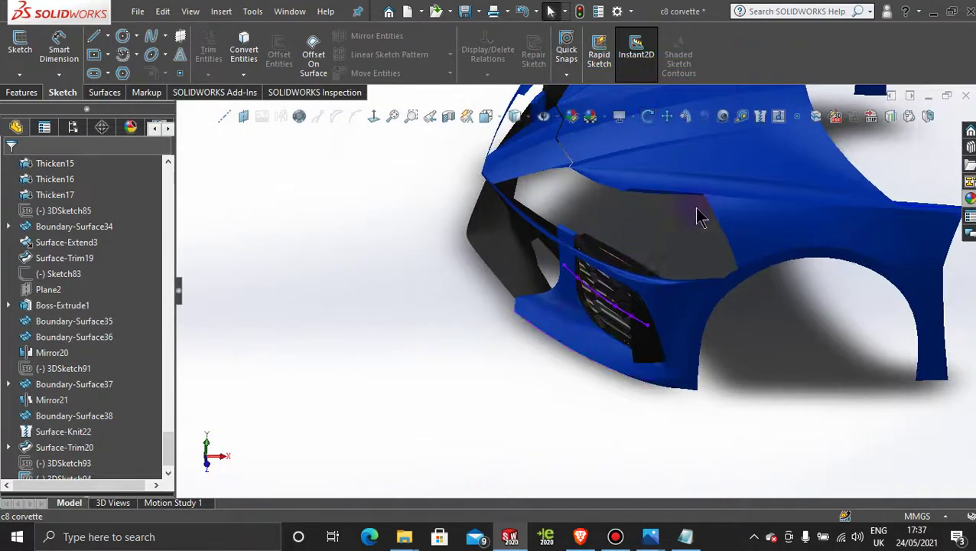
Start 3DSketch95 and draw a centerline ending on the grille.
{"action": "left_click", "coordinate": [20, 74]}
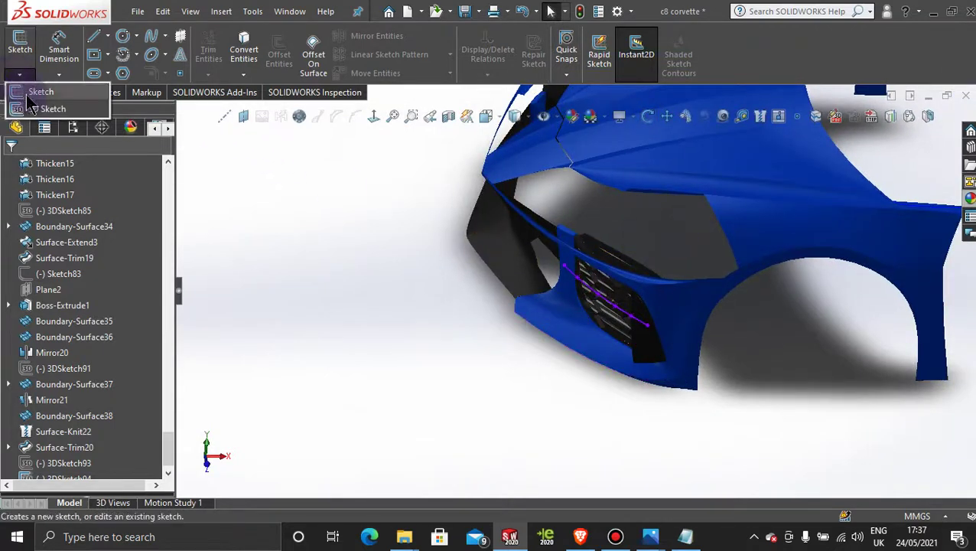
{"action": "left_click", "coordinate": [34, 111]}
{"action": "left_click", "coordinate": [107, 36]}
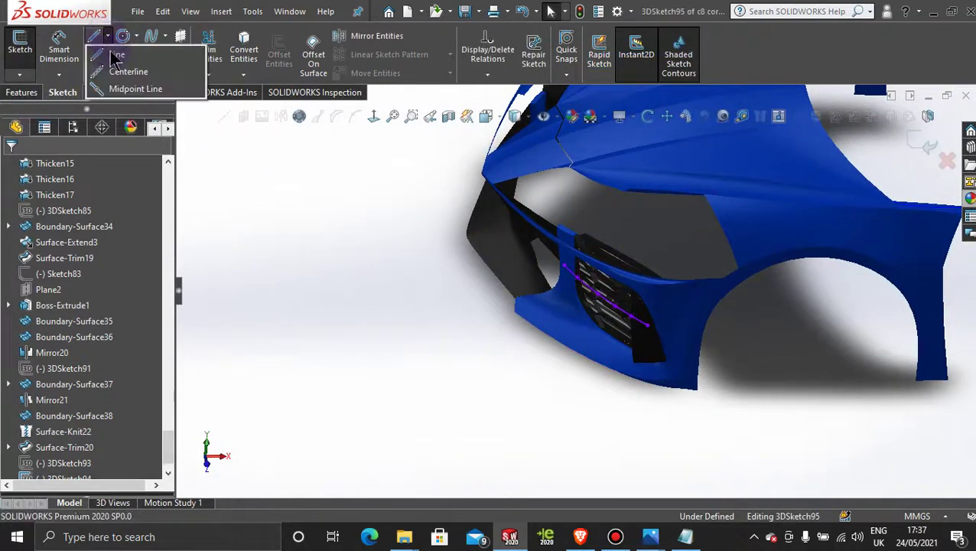
{"action": "left_click", "coordinate": [131, 72]}
{"action": "scroll", "coordinate": [552, 291], "scroll_direction": "down", "scroll_amount": 3}
{"action": "scroll", "coordinate": [604, 305], "scroll_direction": "down", "scroll_amount": 2}
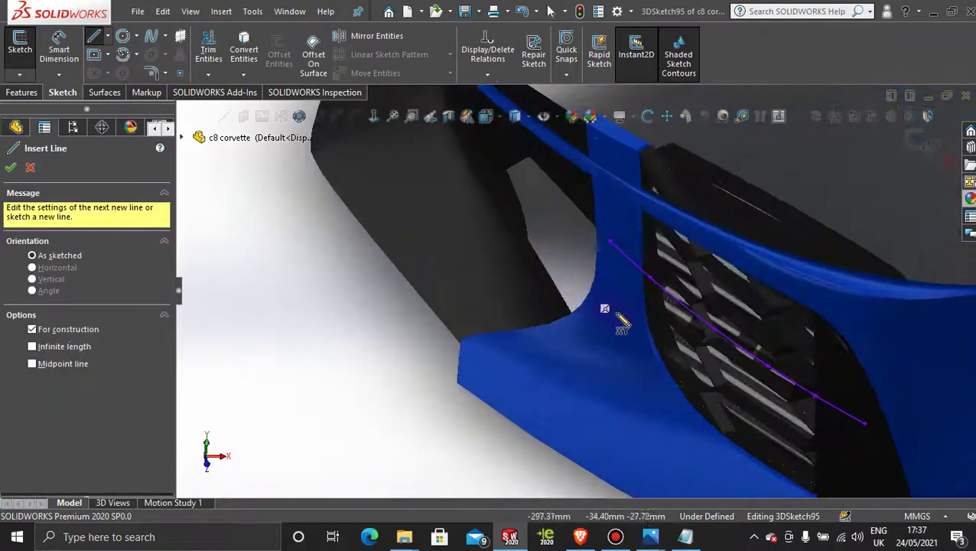
{"action": "scroll", "coordinate": [730, 321], "scroll_direction": "down", "scroll_amount": 4}
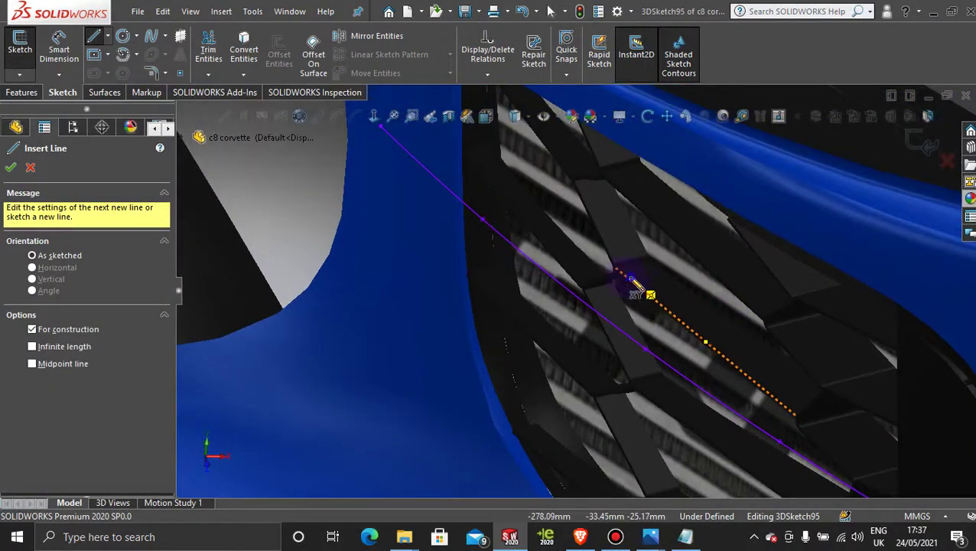
{"action": "left_click", "coordinate": [633, 281]}
Draw a second construction line along the grille's side.
{"action": "scroll", "coordinate": [581, 321], "scroll_direction": "up", "scroll_amount": 5}
{"action": "middle_click_drag", "start_coordinate": [571, 331], "coordinate": [549, 383]}
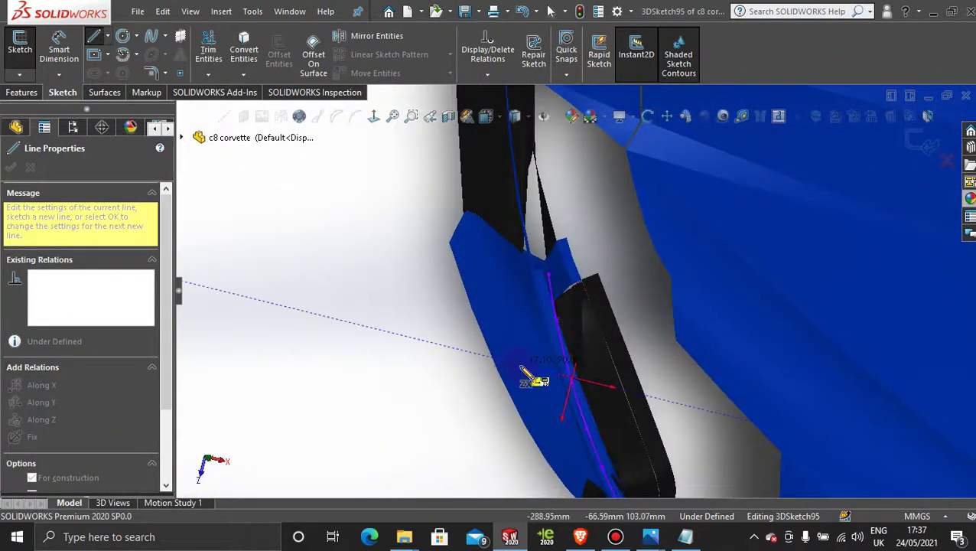
{"action": "left_click", "coordinate": [470, 398]}
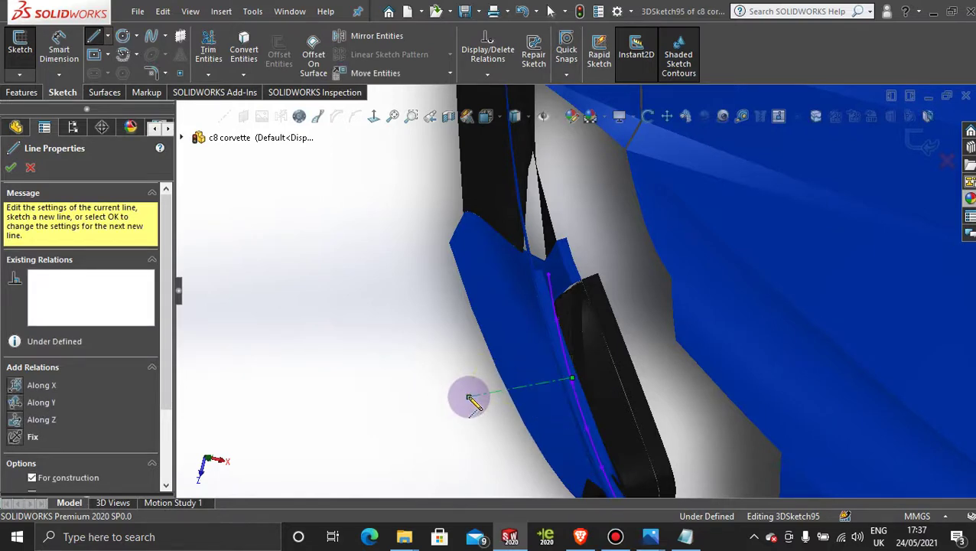
{"action": "key", "text": "Escape"}
{"action": "middle_click_drag", "start_coordinate": [468, 397], "coordinate": [563, 283]}
{"action": "scroll", "coordinate": [552, 306], "scroll_direction": "down", "scroll_amount": 3}
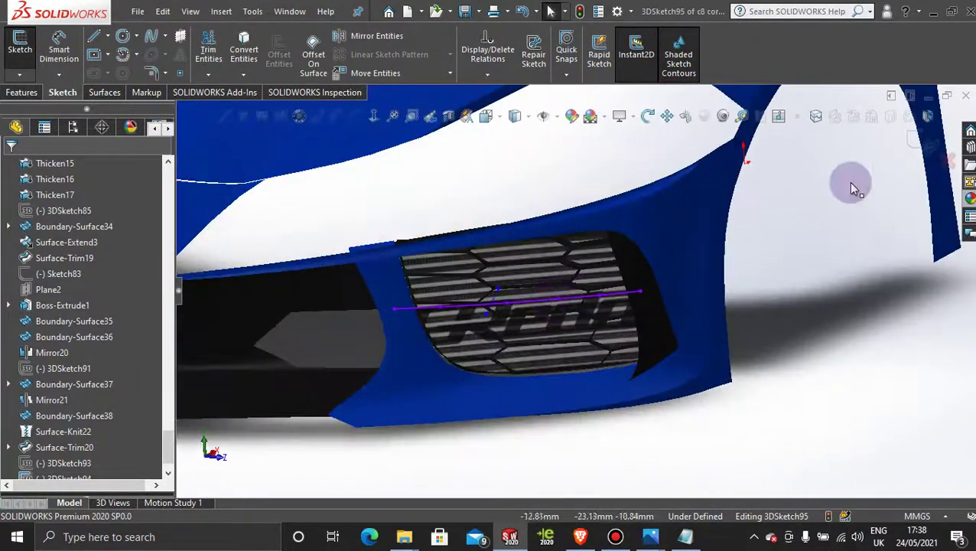
Preview an extruded surface of the grille contour, 13.00mm along Line1@3DSketch95.
{"action": "left_click", "coordinate": [907, 140]}
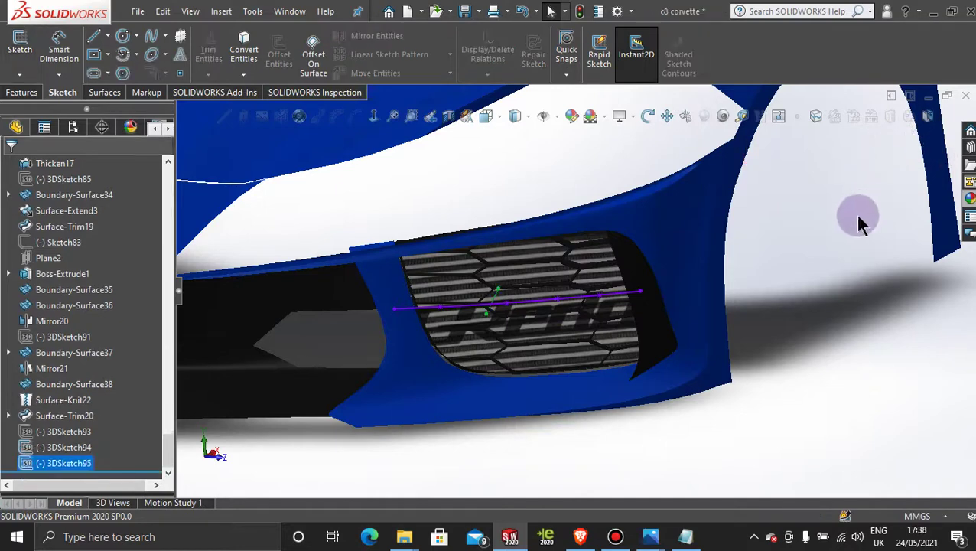
{"action": "left_click", "coordinate": [101, 94]}
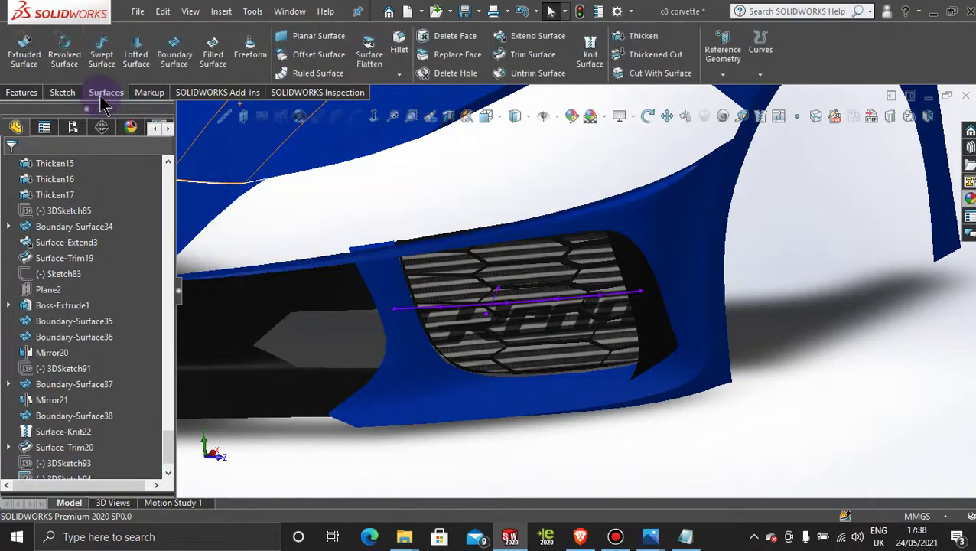
{"action": "left_click", "coordinate": [30, 50]}
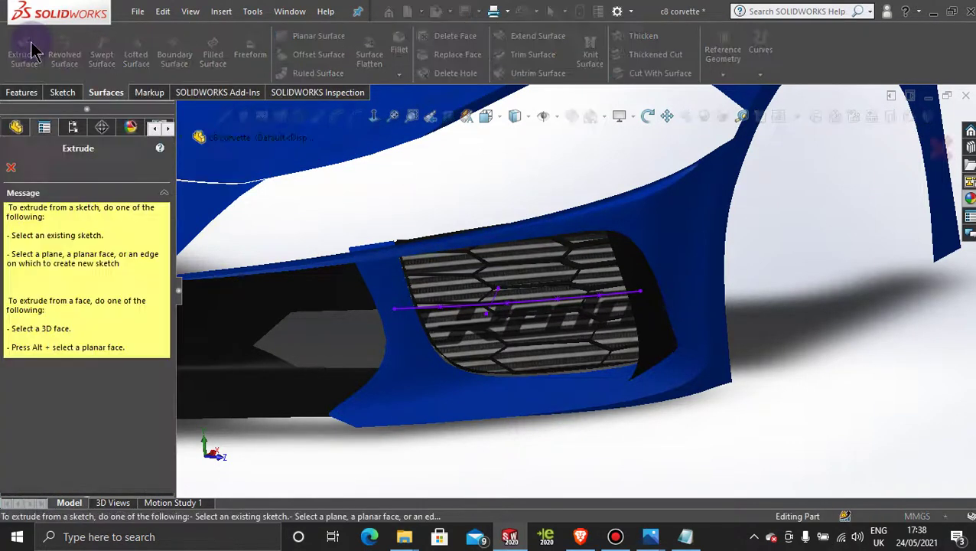
{"action": "left_click", "coordinate": [551, 297]}
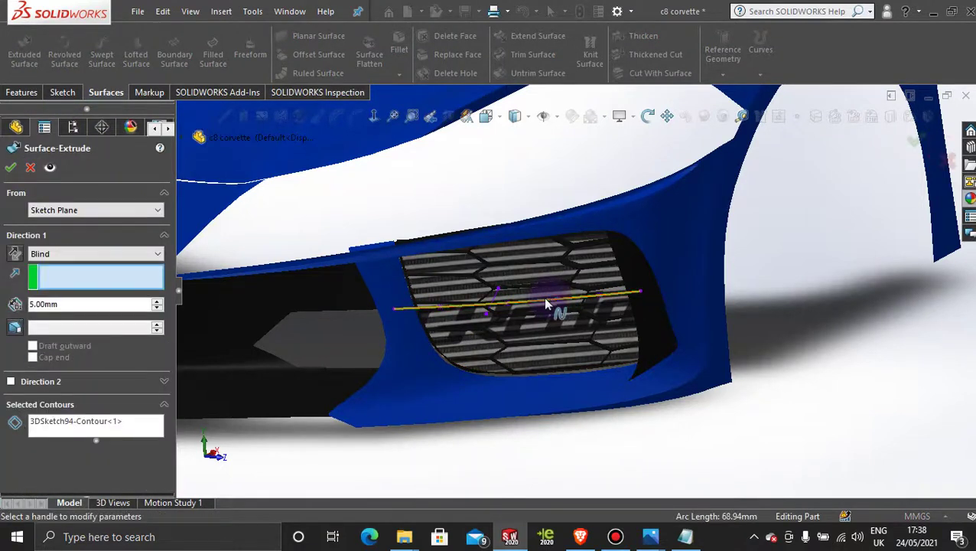
{"action": "left_click", "coordinate": [499, 305]}
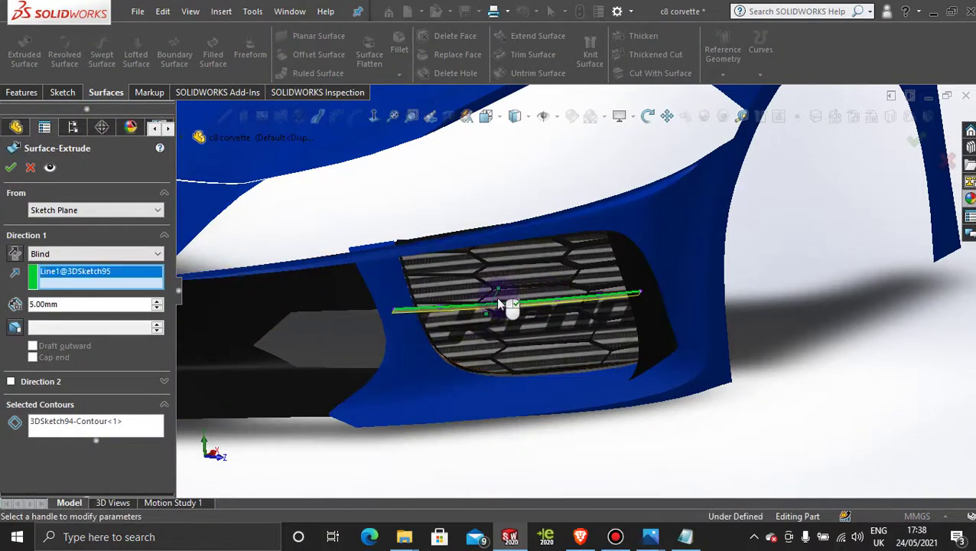
{"action": "middle_click_drag", "start_coordinate": [543, 331], "coordinate": [506, 394]}
{"action": "left_click", "coordinate": [490, 349]}
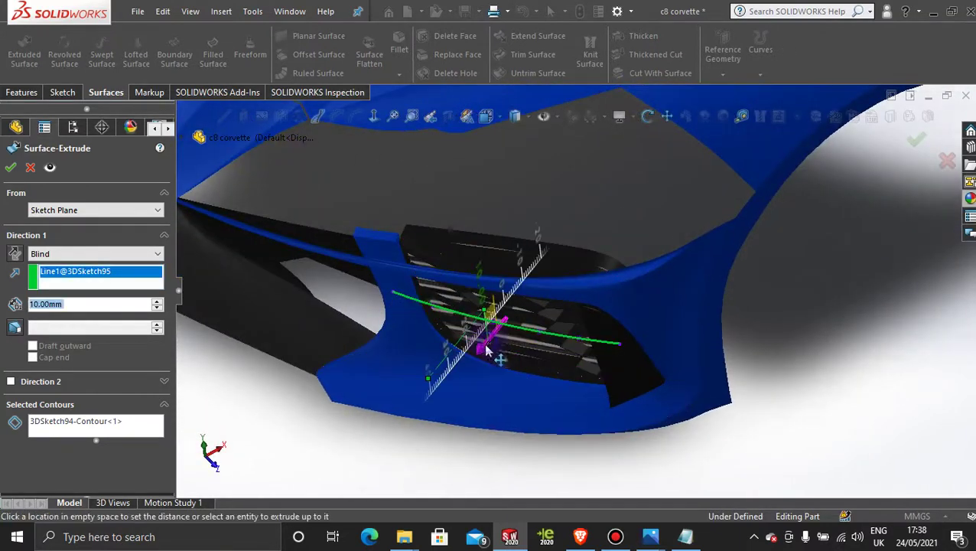
{"action": "left_click", "coordinate": [482, 357]}
{"action": "middle_click_drag", "start_coordinate": [534, 418], "coordinate": [638, 481]}
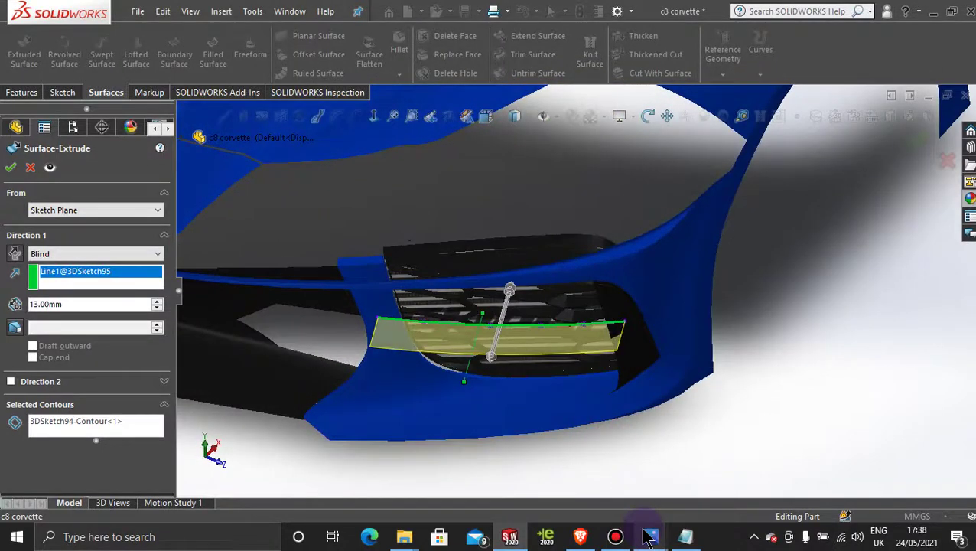
{"action": "mouse_move", "coordinate": [650, 538]}
{"action": "mouse_move", "coordinate": [881, 465]}
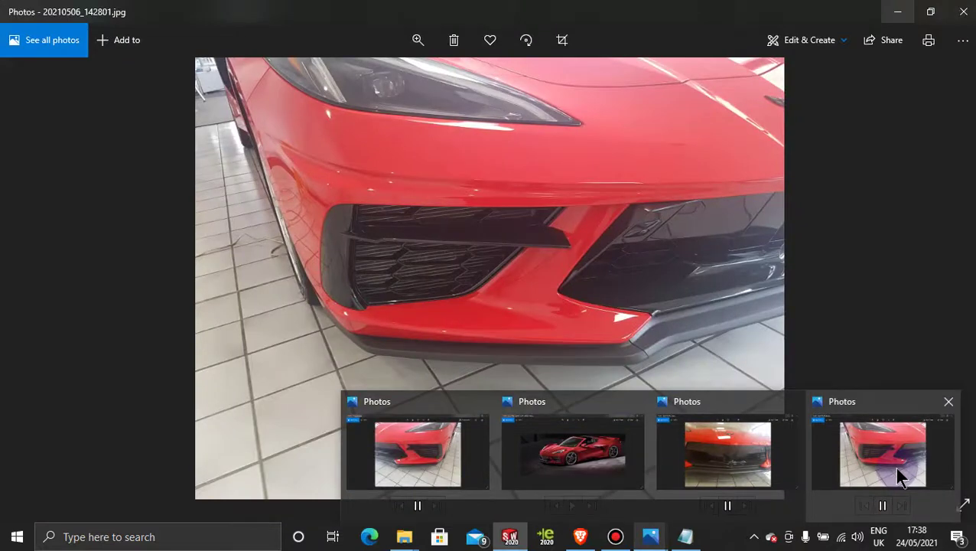
{"action": "left_click", "coordinate": [900, 476]}
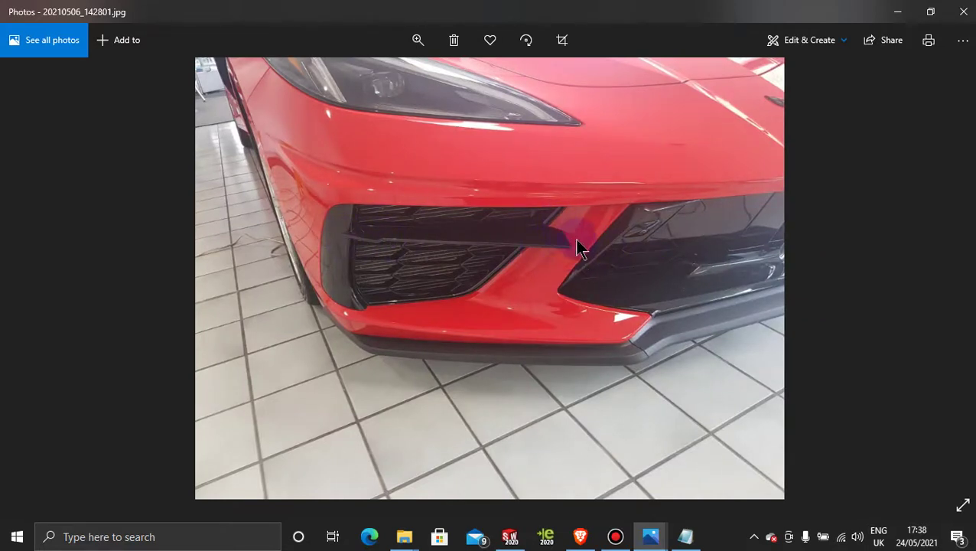
{"action": "left_click", "coordinate": [899, 16]}
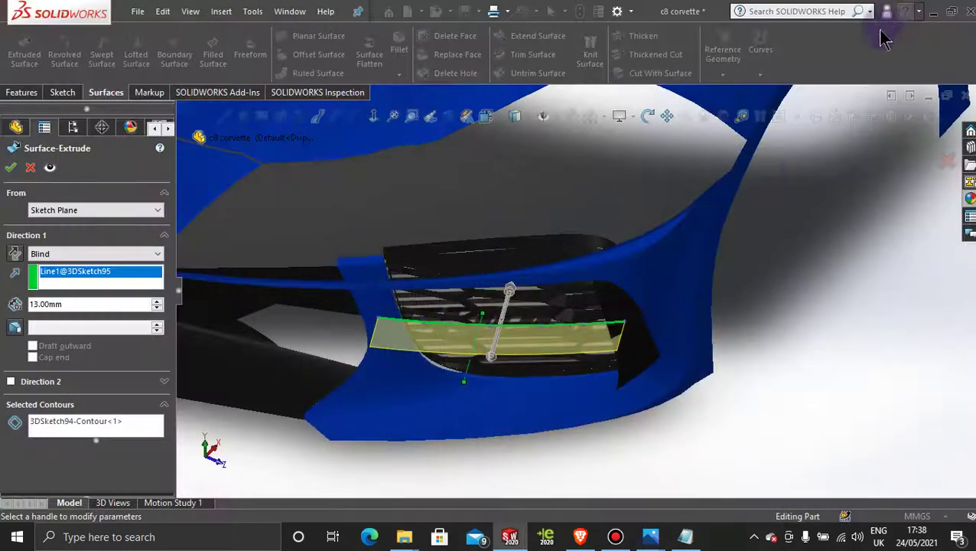
Accept the 13.00mm extrude as Surface-Extrude6 and inspect the new strip.
{"action": "left_click", "coordinate": [9, 169]}
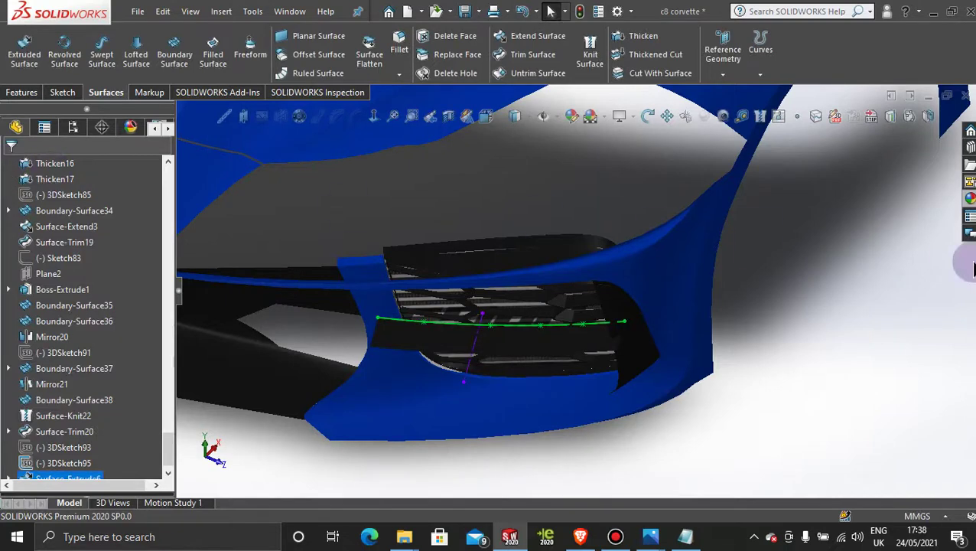
{"action": "left_click", "coordinate": [903, 264]}
{"action": "middle_click_drag", "start_coordinate": [670, 365], "coordinate": [621, 373]}
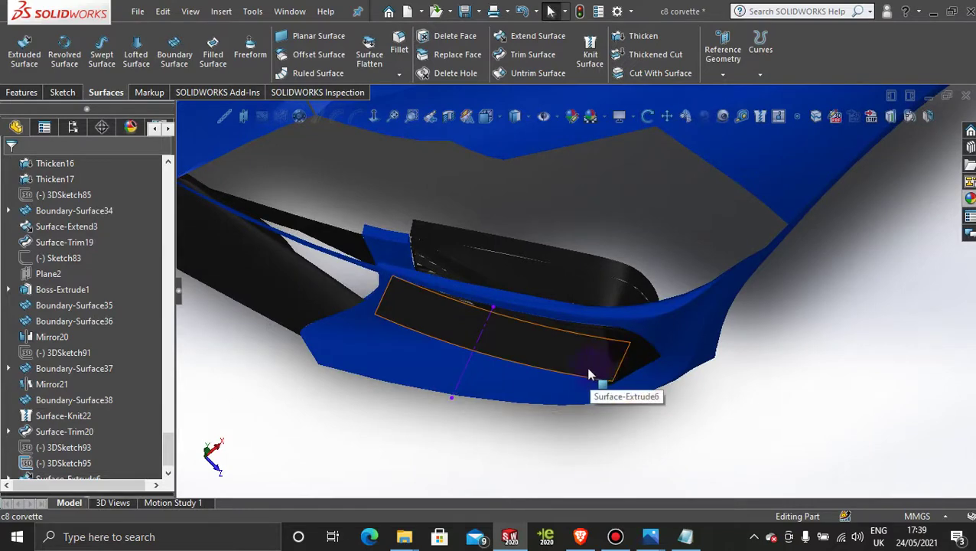
{"action": "mouse_move", "coordinate": [650, 540]}
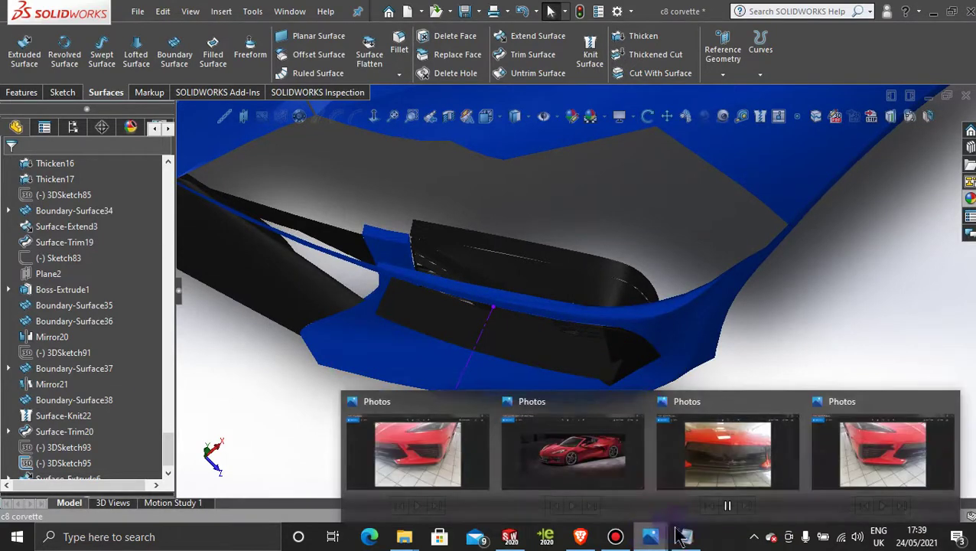
{"action": "mouse_move", "coordinate": [884, 451]}
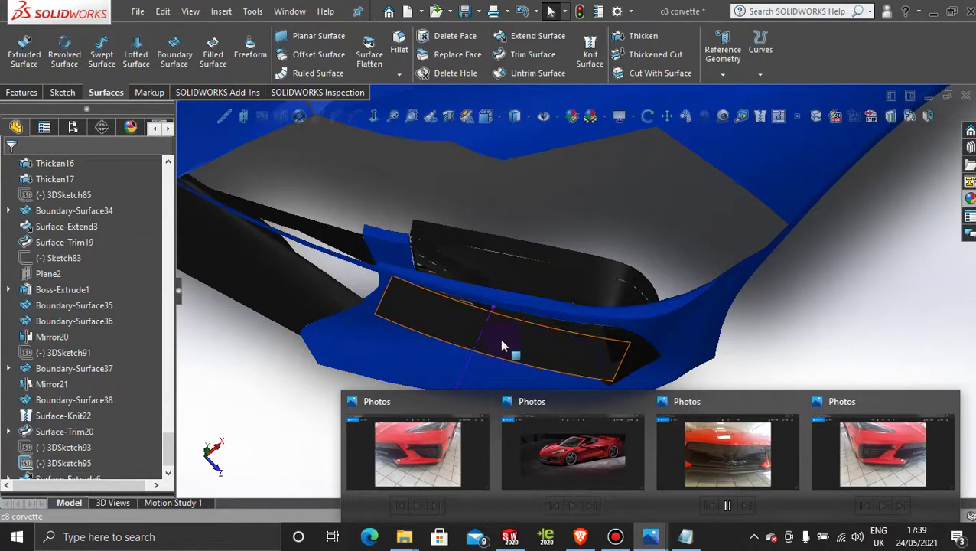
Orbit and zoom out to view the whole bumper.
{"action": "middle_click_drag", "start_coordinate": [844, 319], "coordinate": [677, 255]}
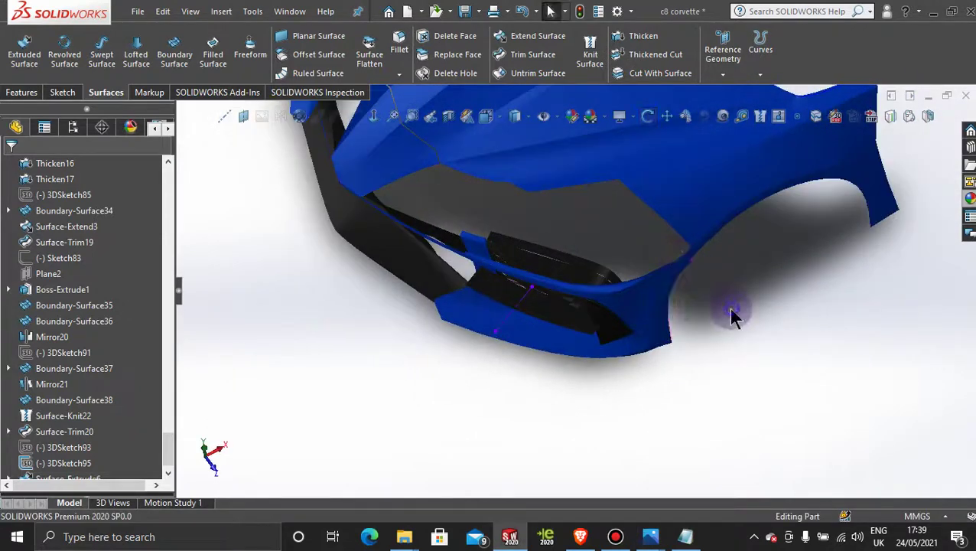
{"action": "right_click", "coordinate": [504, 325]}
{"action": "key", "text": "Escape"}
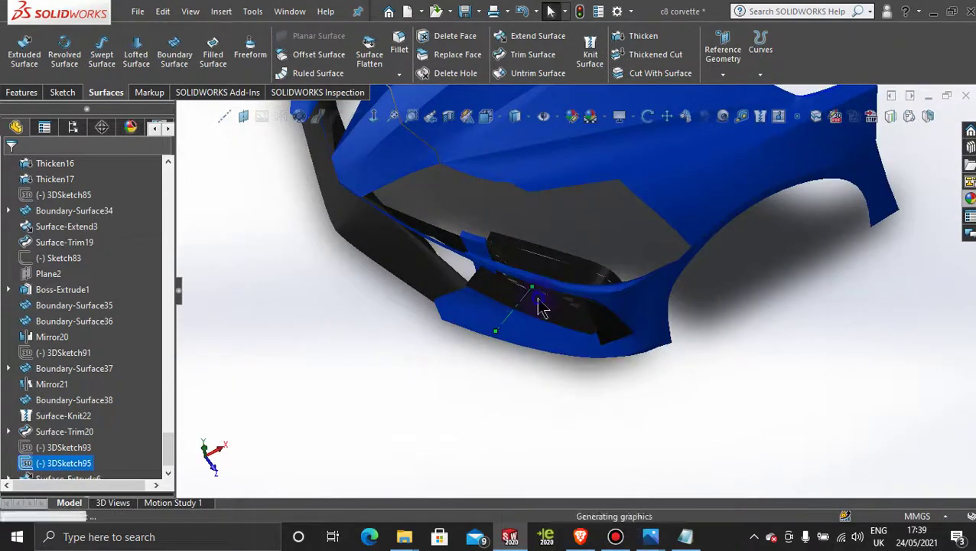
{"action": "middle_click_drag", "start_coordinate": [772, 347], "coordinate": [767, 354]}
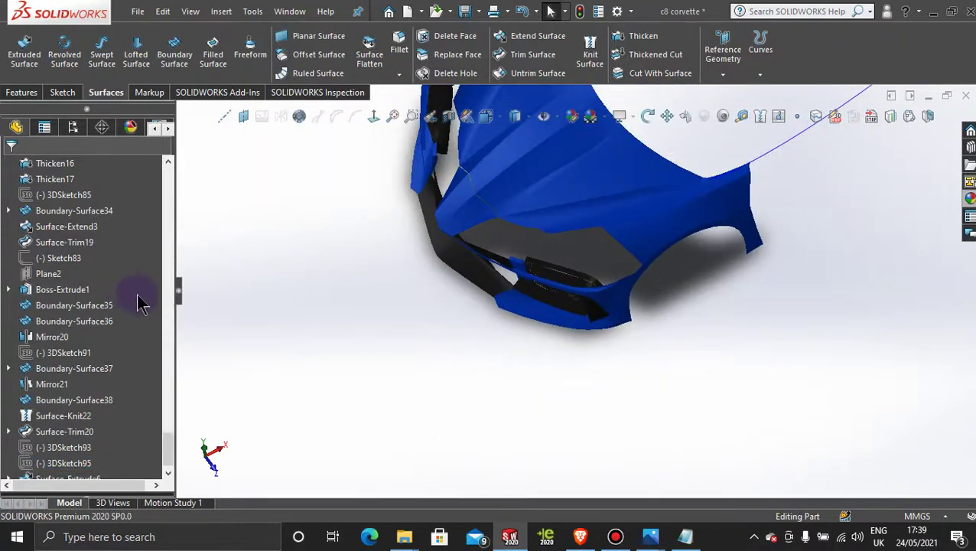
{"action": "left_click_drag", "start_coordinate": [172, 453], "coordinate": [173, 168]}
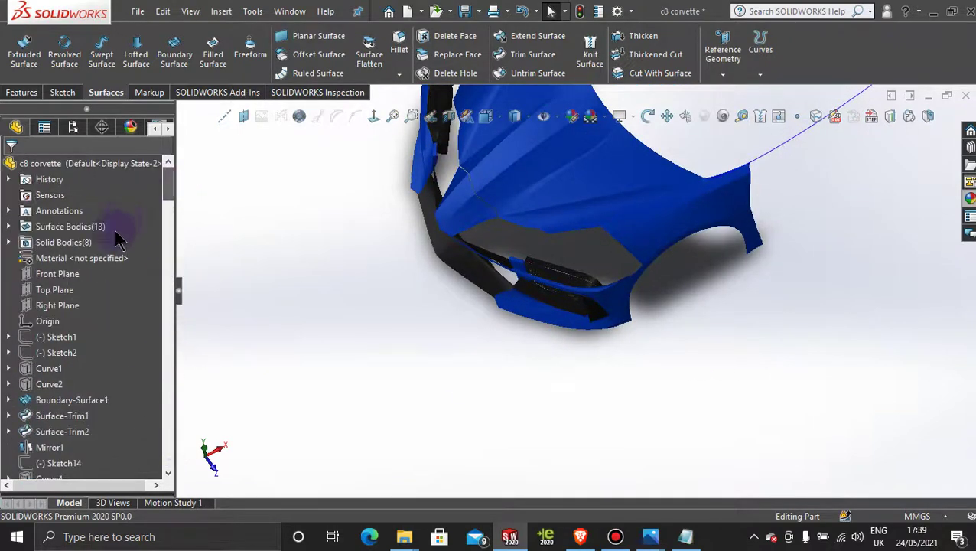
{"action": "left_click", "coordinate": [86, 287]}
{"action": "left_click", "coordinate": [81, 271]}
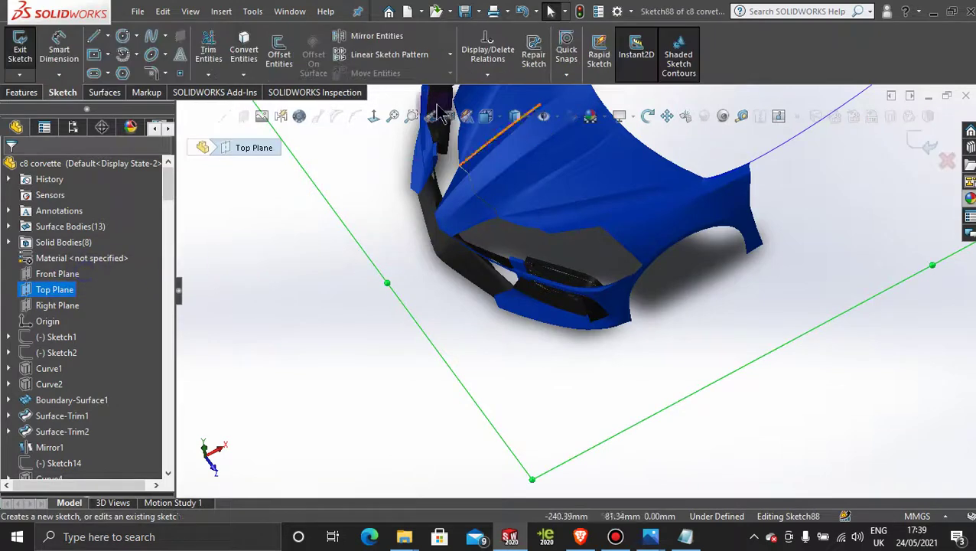
{"action": "left_click", "coordinate": [370, 117]}
{"action": "scroll", "coordinate": [473, 380], "scroll_direction": "down", "scroll_amount": 6}
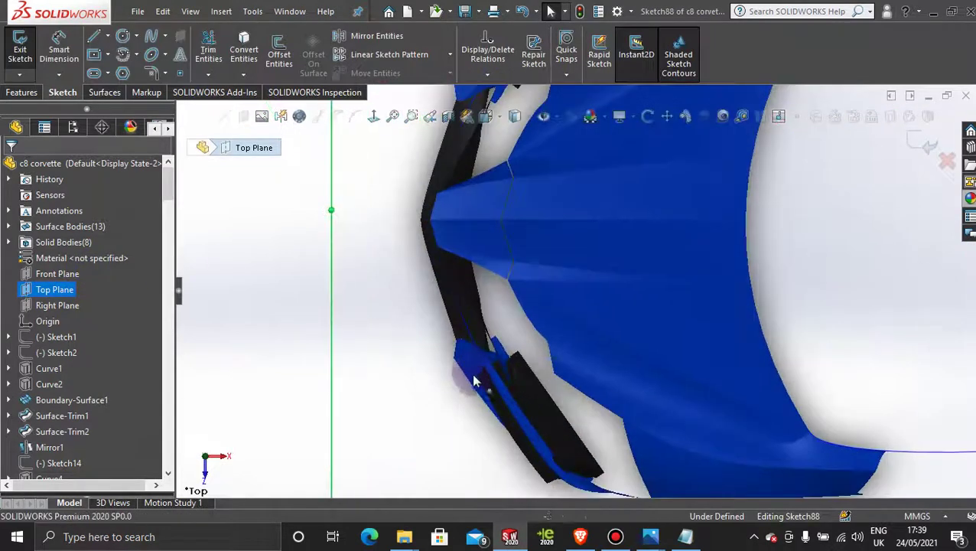
{"action": "scroll", "coordinate": [556, 337], "scroll_direction": "up", "scroll_amount": 2}
{"action": "left_click", "coordinate": [559, 340]}
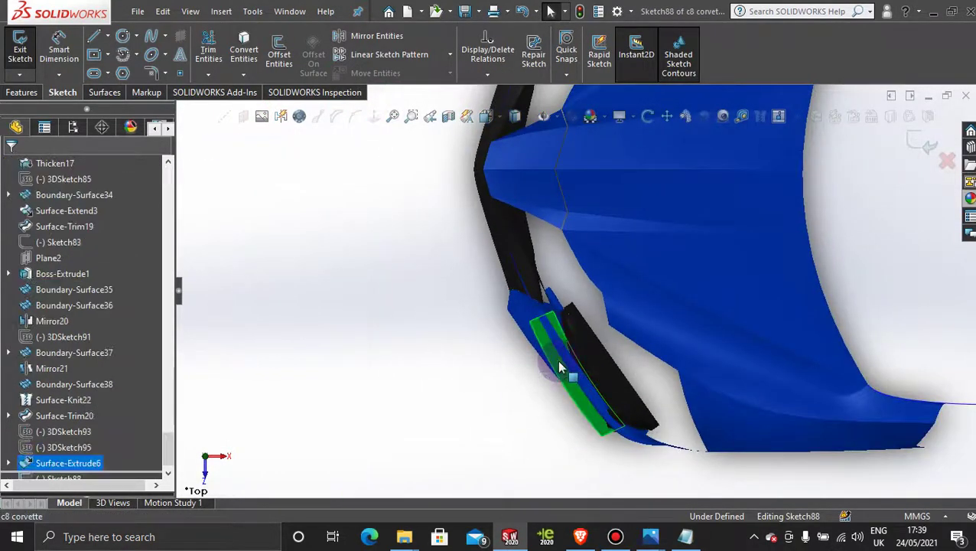
{"action": "scroll", "coordinate": [560, 413], "scroll_direction": "up", "scroll_amount": 2}
{"action": "scroll", "coordinate": [587, 371], "scroll_direction": "down", "scroll_amount": 2}
{"action": "scroll", "coordinate": [589, 370], "scroll_direction": "down", "scroll_amount": 4}
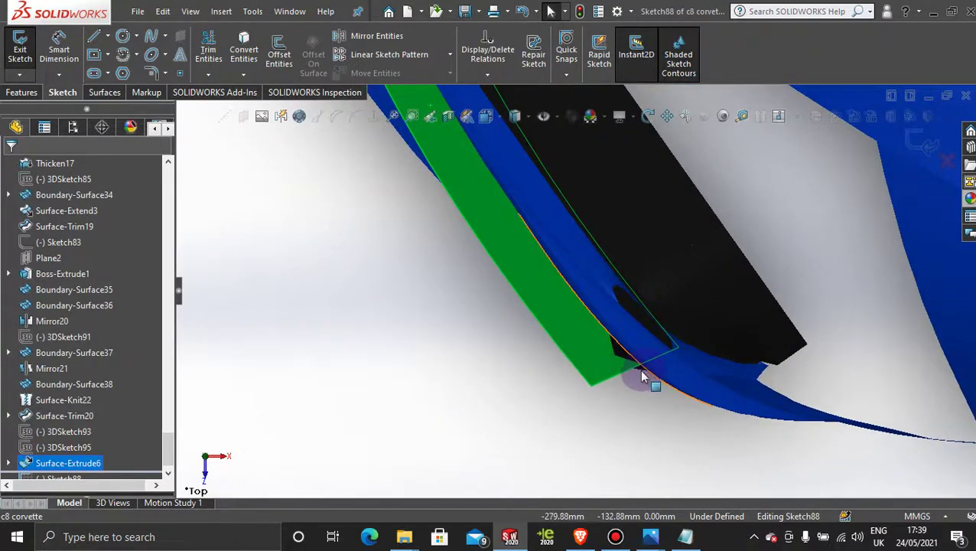
{"action": "left_click", "coordinate": [151, 46]}
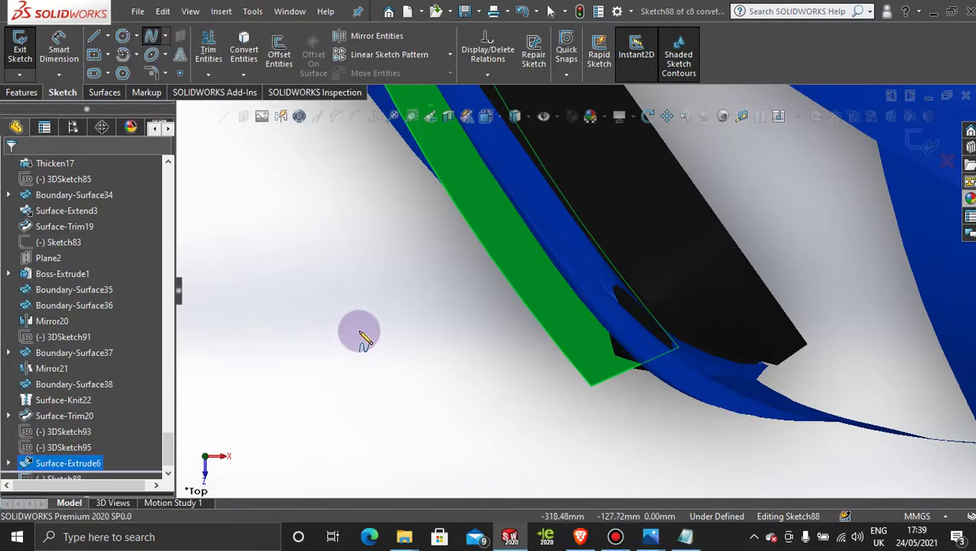
{"action": "left_click", "coordinate": [93, 38]}
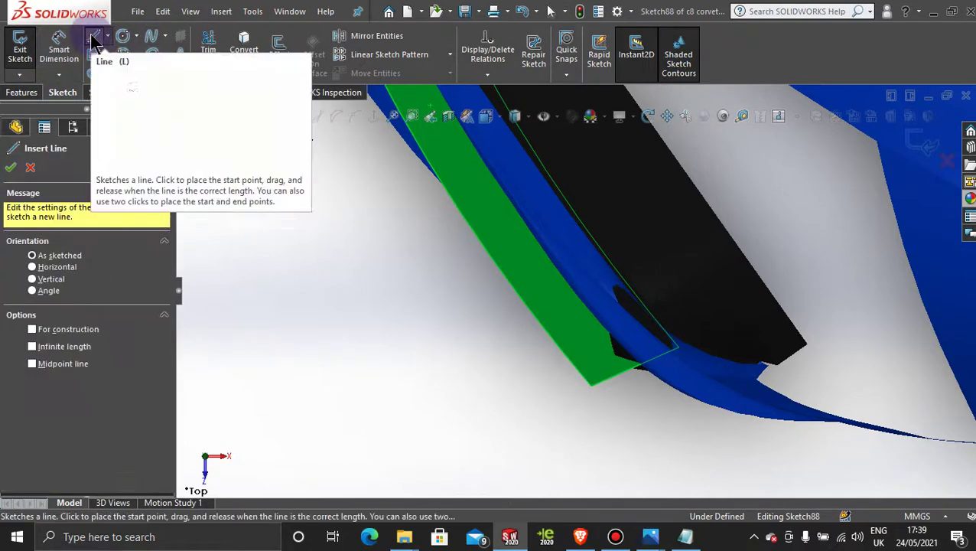
{"action": "scroll", "coordinate": [640, 367], "scroll_direction": "down", "scroll_amount": 3}
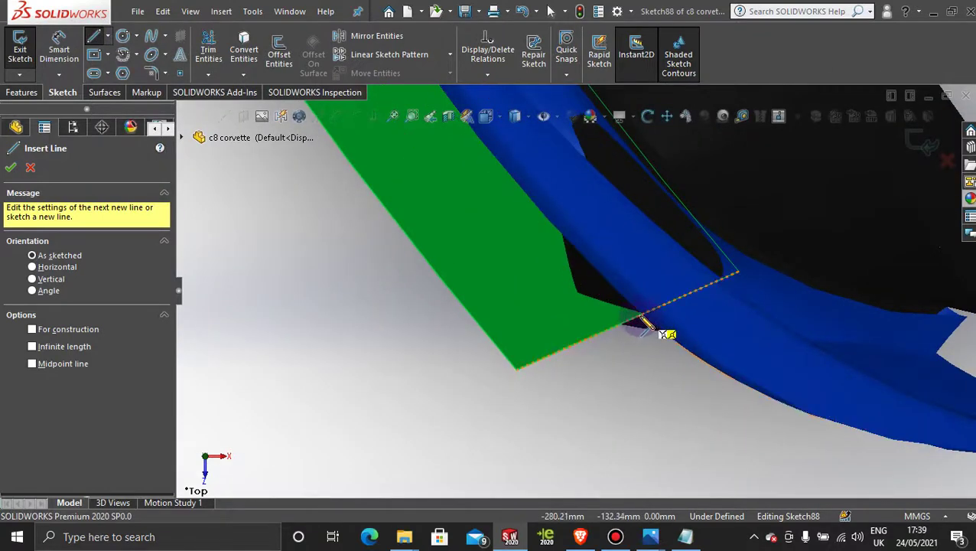
{"action": "scroll", "coordinate": [642, 315], "scroll_direction": "down", "scroll_amount": 2}
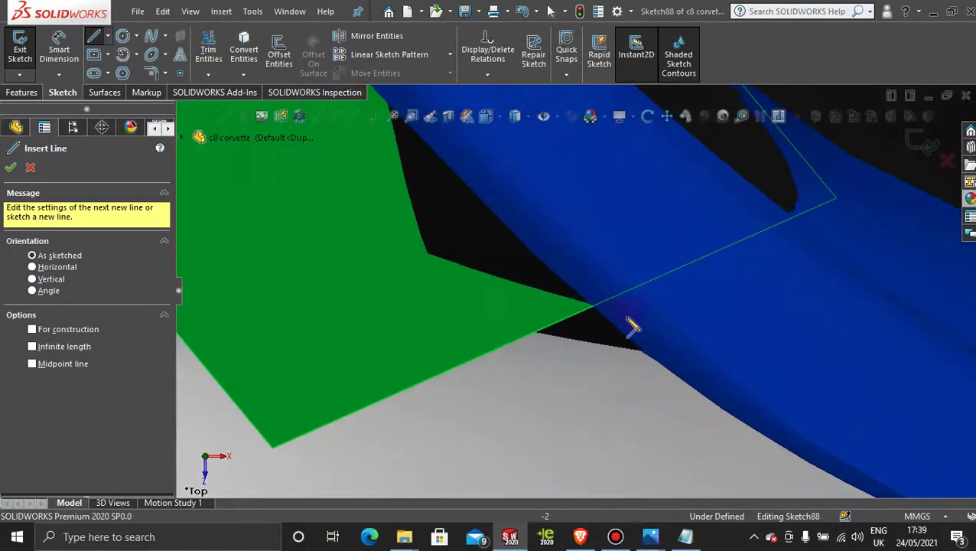
{"action": "left_click", "coordinate": [592, 307]}
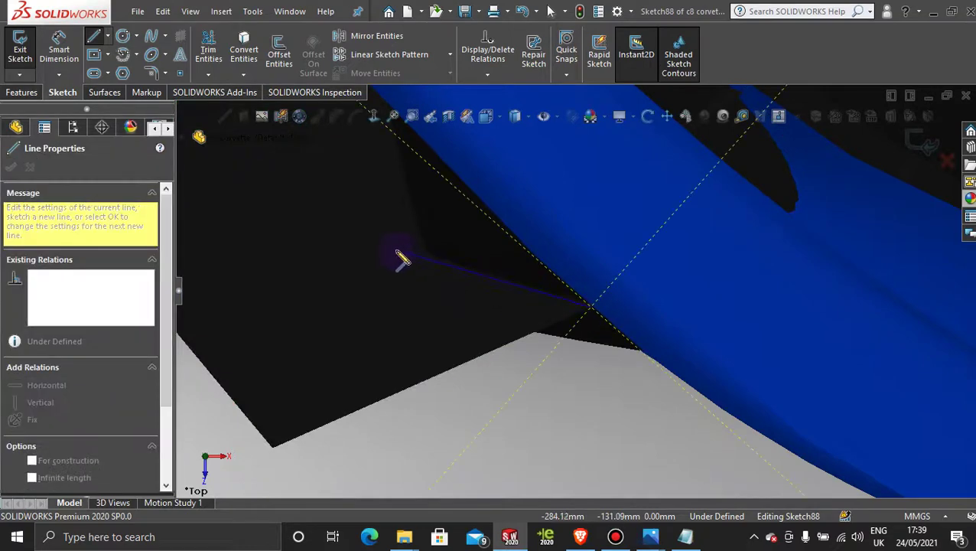
{"action": "scroll", "coordinate": [344, 260], "scroll_direction": "up", "scroll_amount": 3}
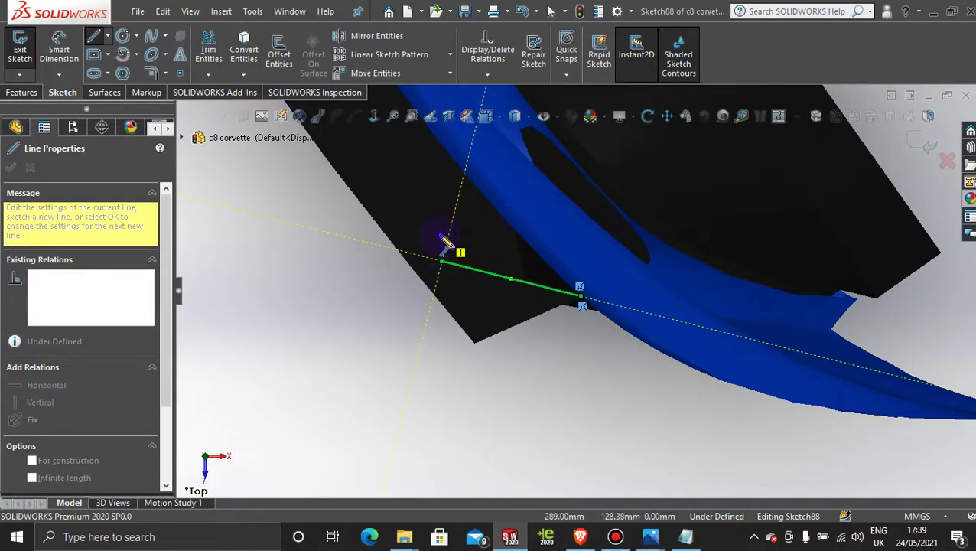
{"action": "middle_click_drag", "start_coordinate": [442, 246], "coordinate": [443, 212]}
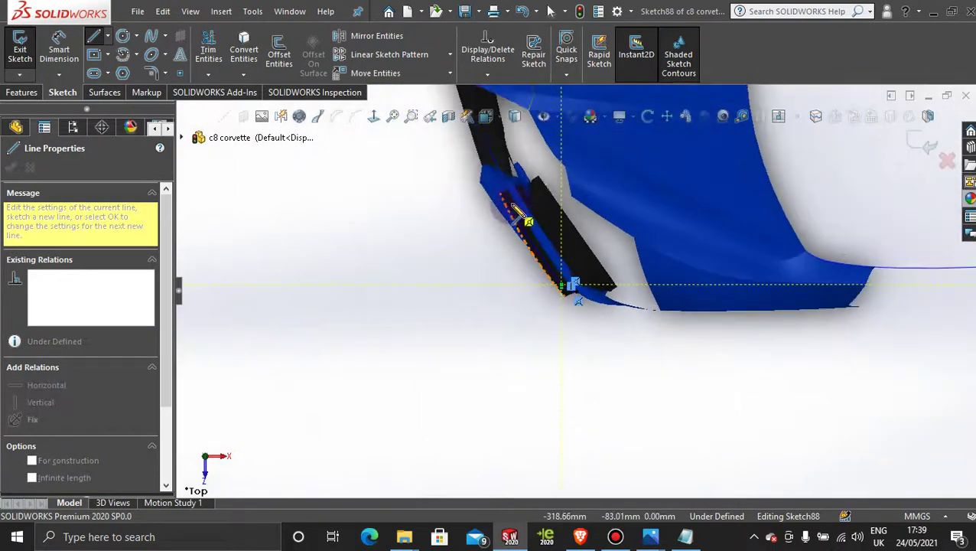
{"action": "scroll", "coordinate": [519, 214], "scroll_direction": "down", "scroll_amount": 4}
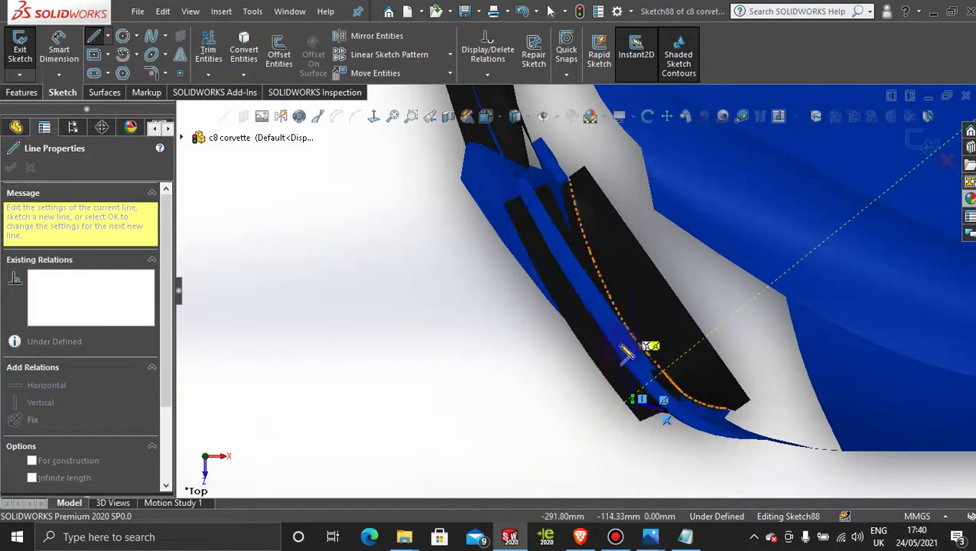
{"action": "scroll", "coordinate": [621, 350], "scroll_direction": "down", "scroll_amount": 2}
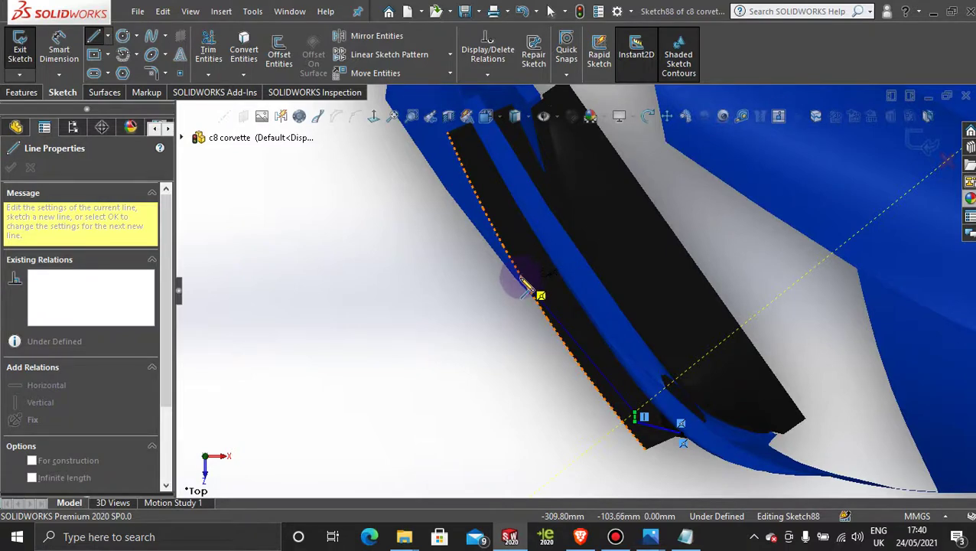
{"action": "key", "text": "Escape"}
{"action": "key", "text": "Escape"}
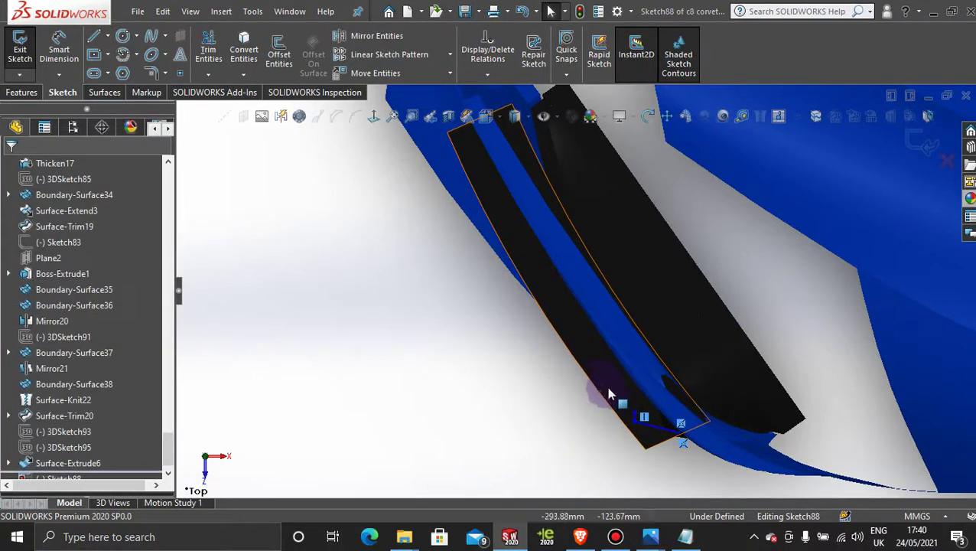
Draw a spline from the strip's lower corner to its top corner, reshaped to follow the curved edge.
{"action": "left_click", "coordinate": [152, 39]}
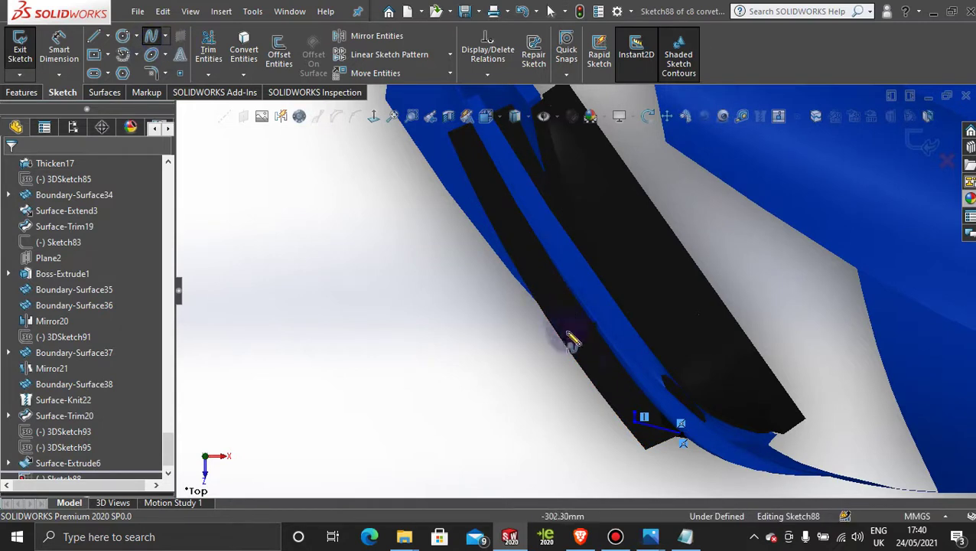
{"action": "left_click", "coordinate": [612, 354]}
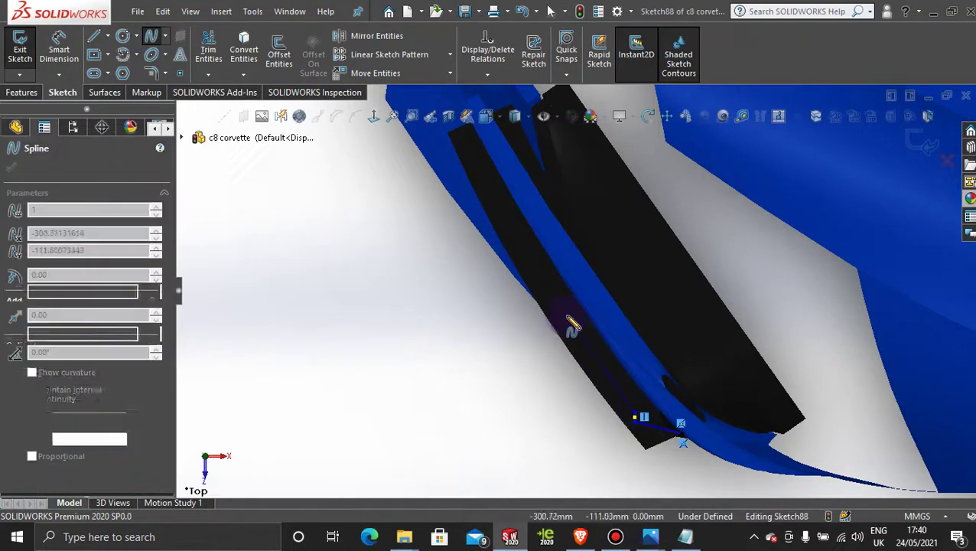
{"action": "double_click", "coordinate": [451, 139]}
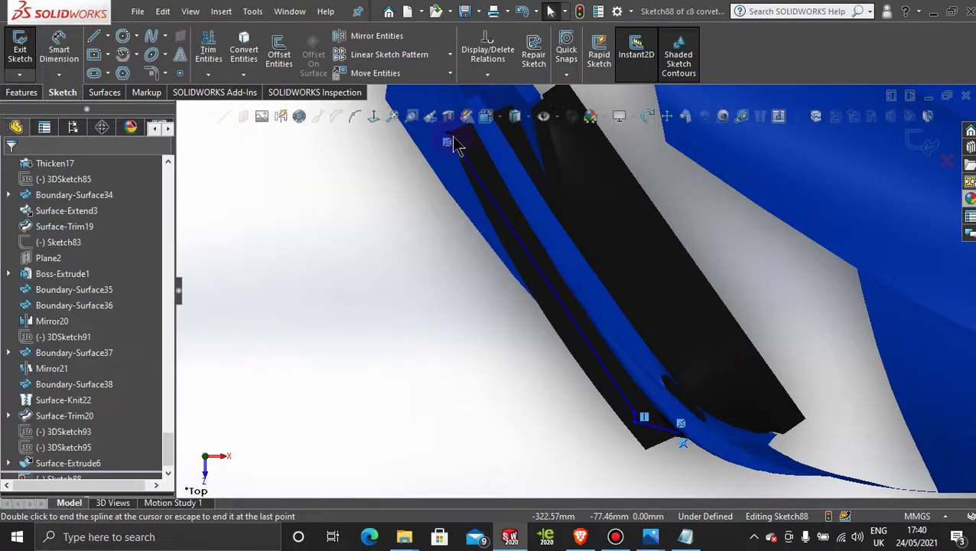
{"action": "left_click", "coordinate": [539, 268]}
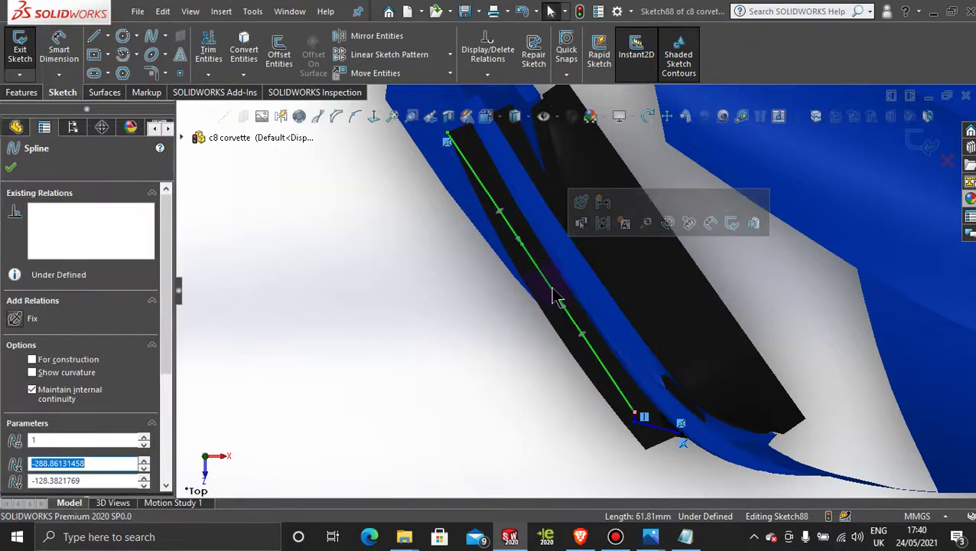
{"action": "left_click", "coordinate": [556, 315]}
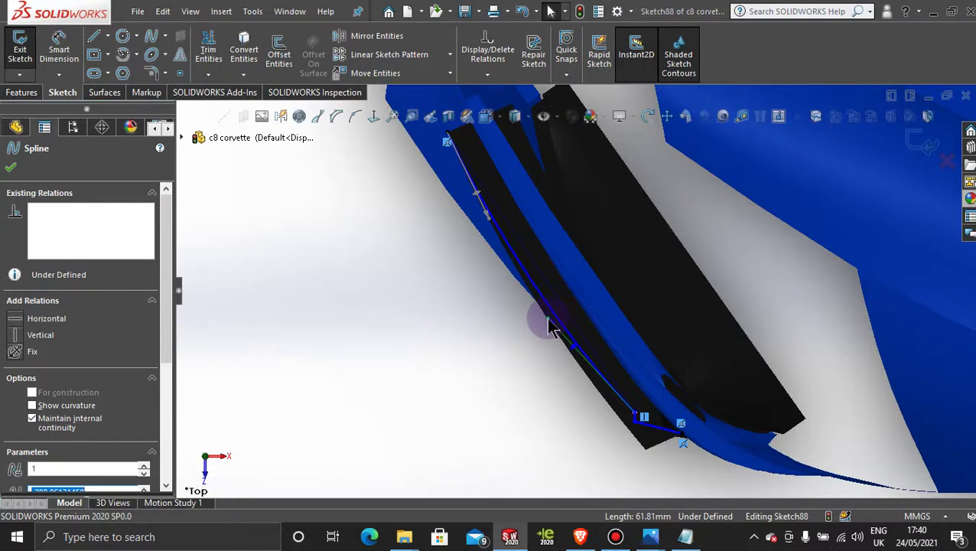
{"action": "left_click_drag", "start_coordinate": [551, 325], "coordinate": [574, 366]}
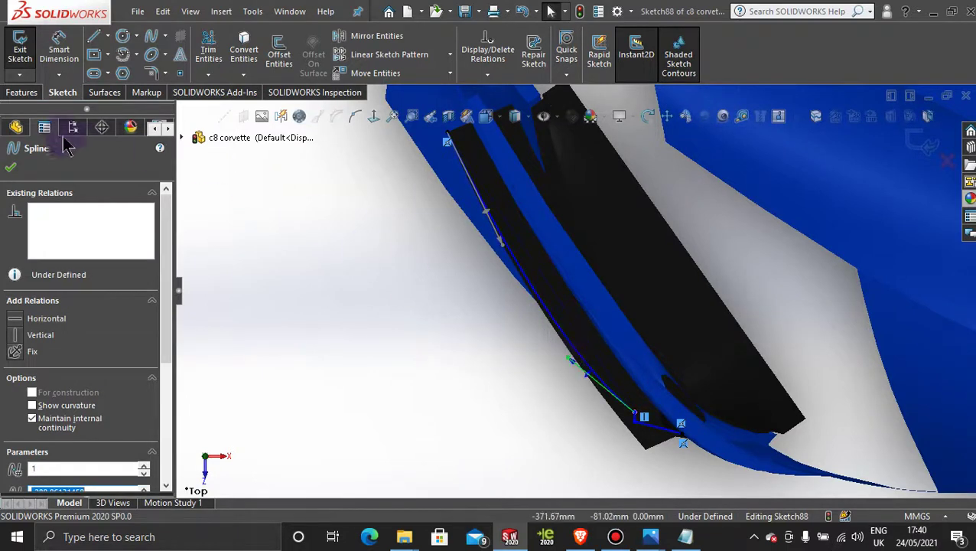
{"action": "left_click", "coordinate": [11, 167]}
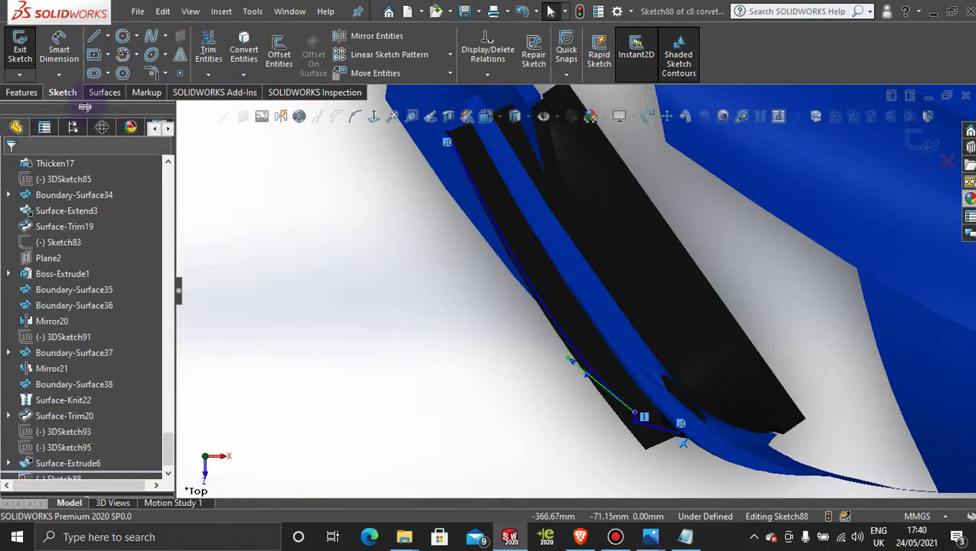
{"action": "left_click", "coordinate": [104, 91]}
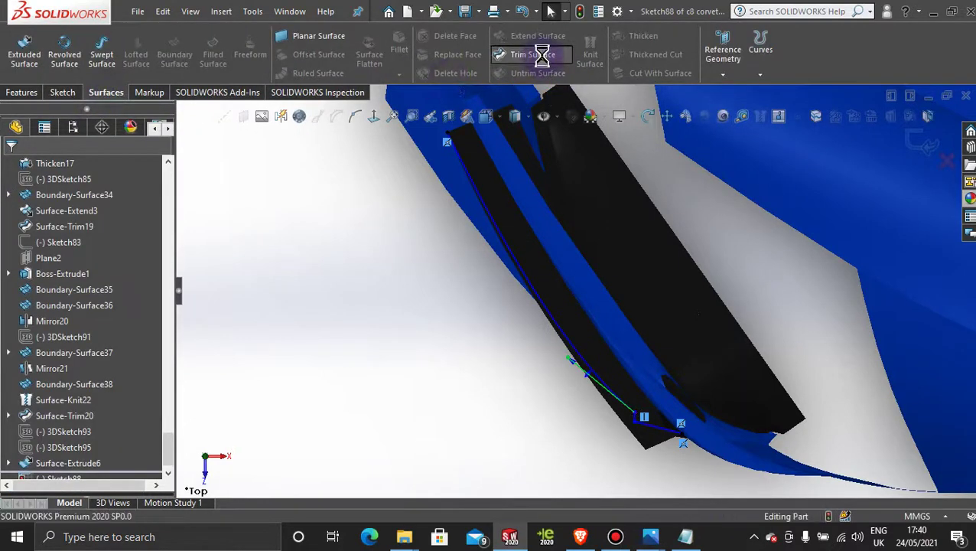
Trim the grille strip surface with Sketch88, creating Surface-Trim21.
{"action": "left_click", "coordinate": [533, 55]}
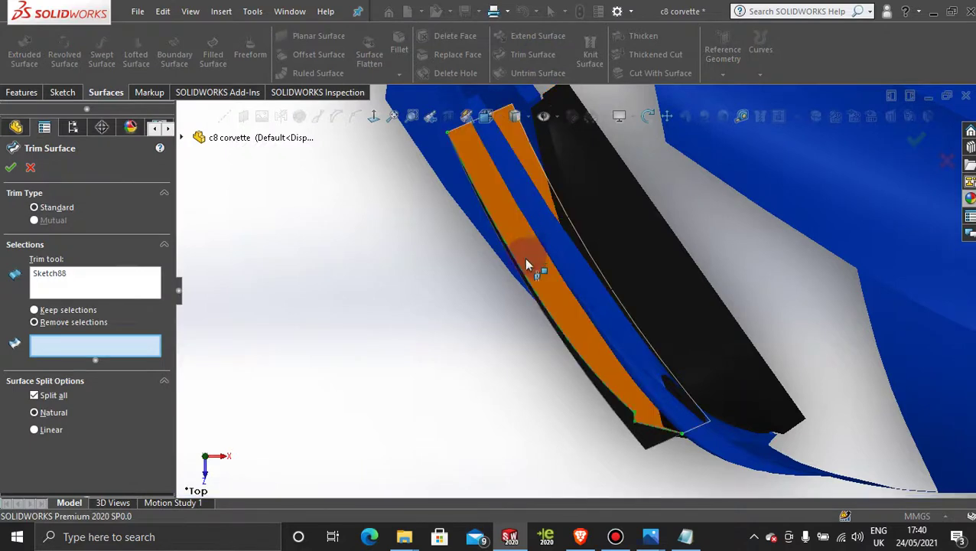
{"action": "left_click", "coordinate": [624, 414]}
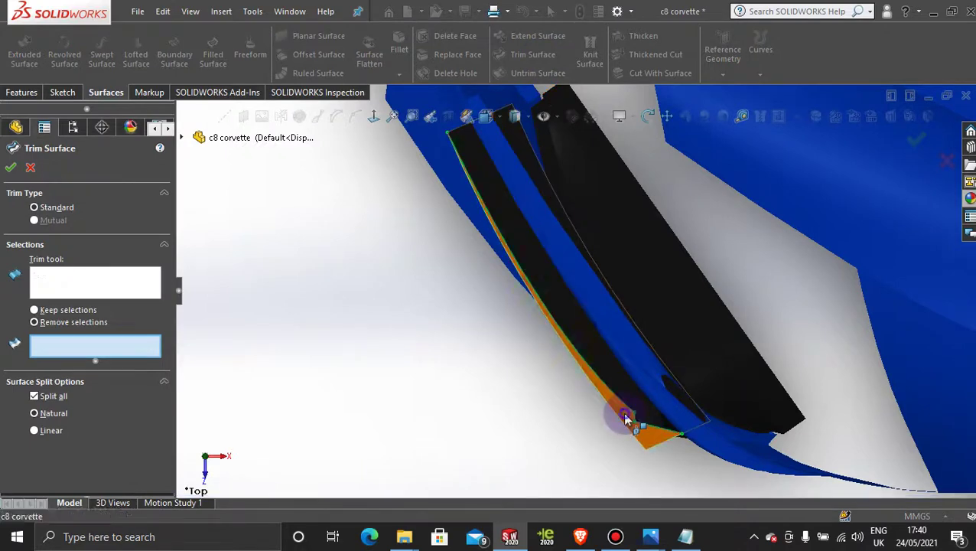
{"action": "left_click", "coordinate": [12, 169]}
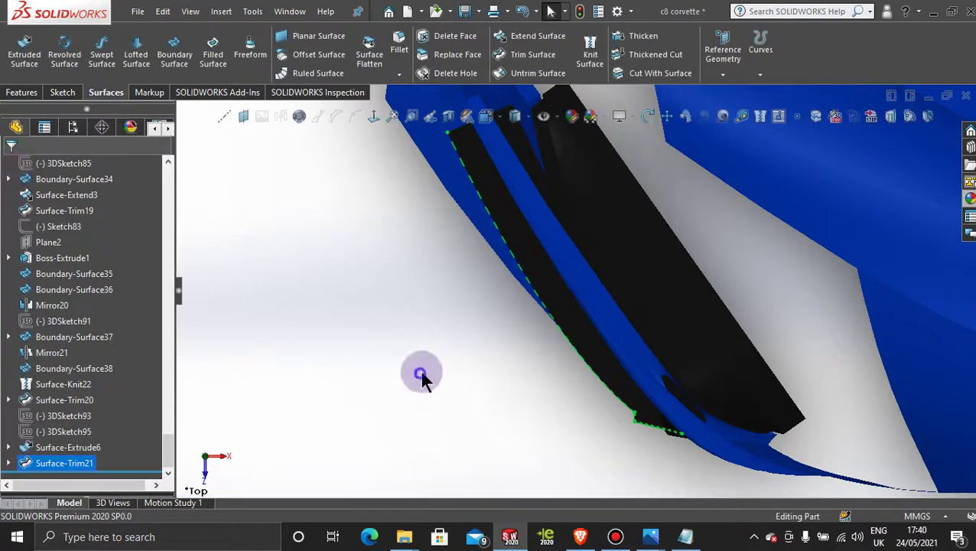
{"action": "middle_click_drag", "start_coordinate": [582, 366], "coordinate": [582, 444]}
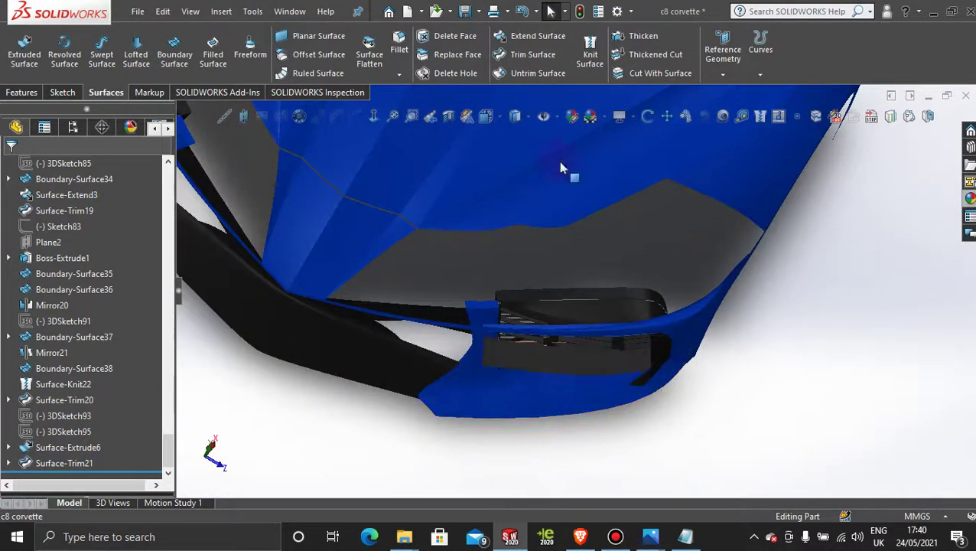
Thicken Surface-Trim21 by 1.00mm into Thicken18.
{"action": "left_click", "coordinate": [639, 42]}
{"action": "left_click", "coordinate": [601, 369]}
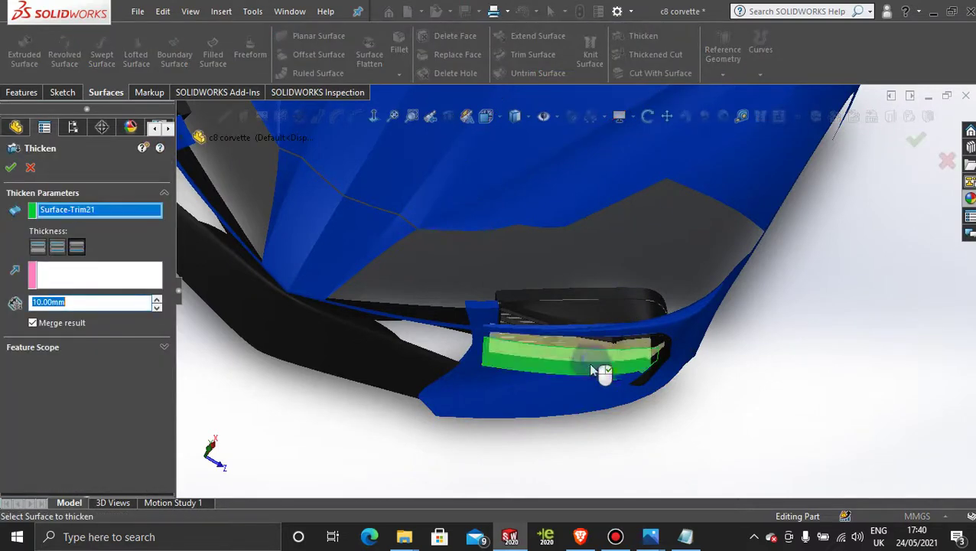
{"action": "middle_click_drag", "start_coordinate": [602, 370], "coordinate": [388, 298]}
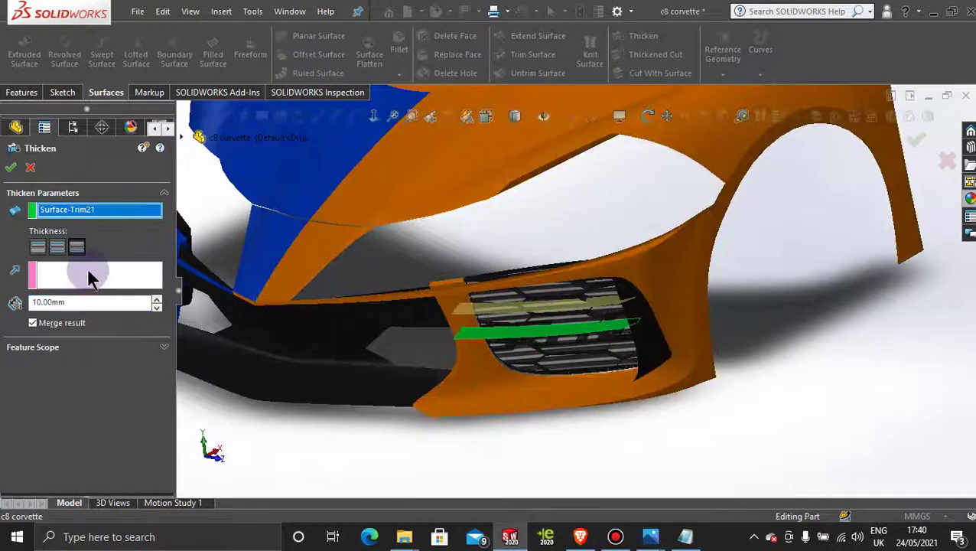
{"action": "left_click", "coordinate": [75, 303]}
{"action": "left_click_drag", "start_coordinate": [75, 303], "coordinate": [35, 303]}
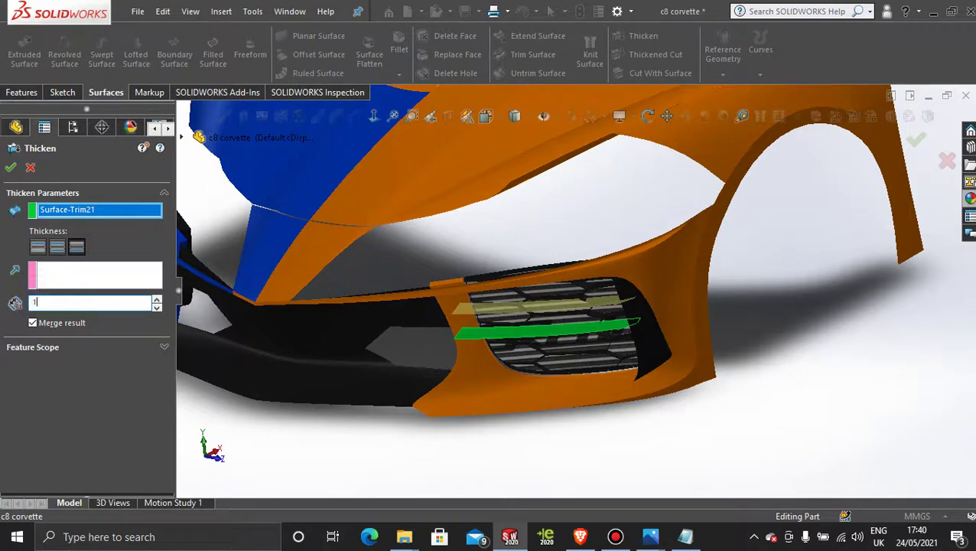
{"action": "type", "text": "1"}
{"action": "key", "text": "Return"}
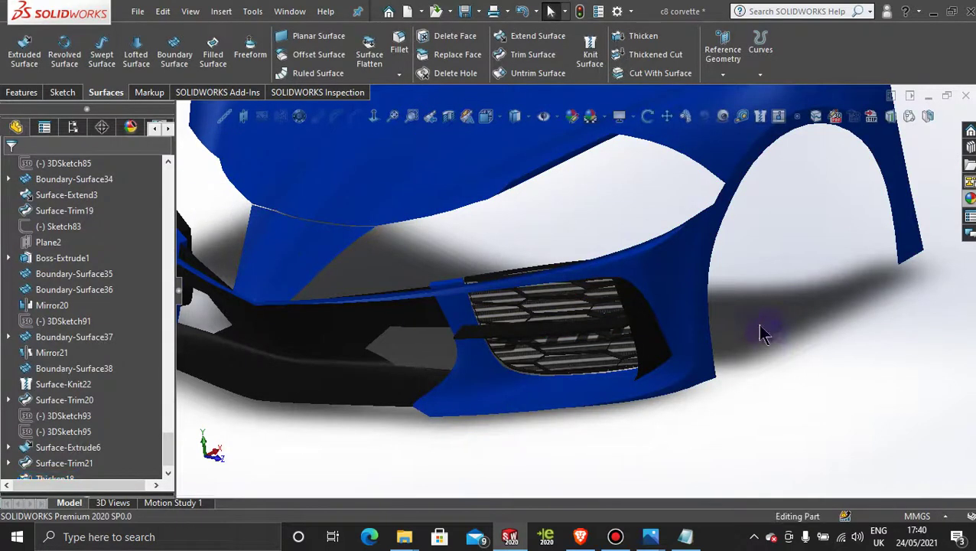
Try thickening Surface-Trim19, retrying with the thickness flipped to the other side.
{"action": "middle_click_drag", "start_coordinate": [761, 331], "coordinate": [654, 138]}
{"action": "left_click", "coordinate": [634, 35]}
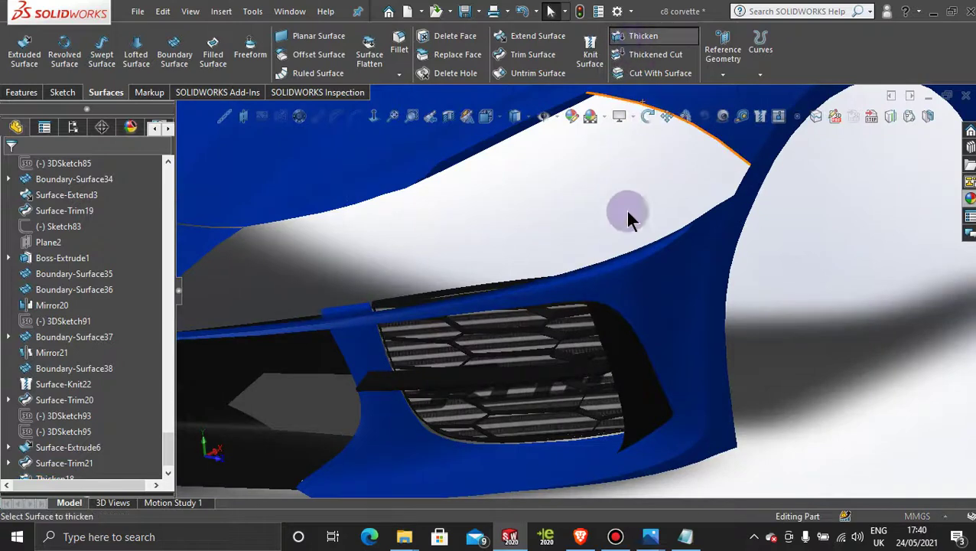
{"action": "left_click", "coordinate": [634, 371]}
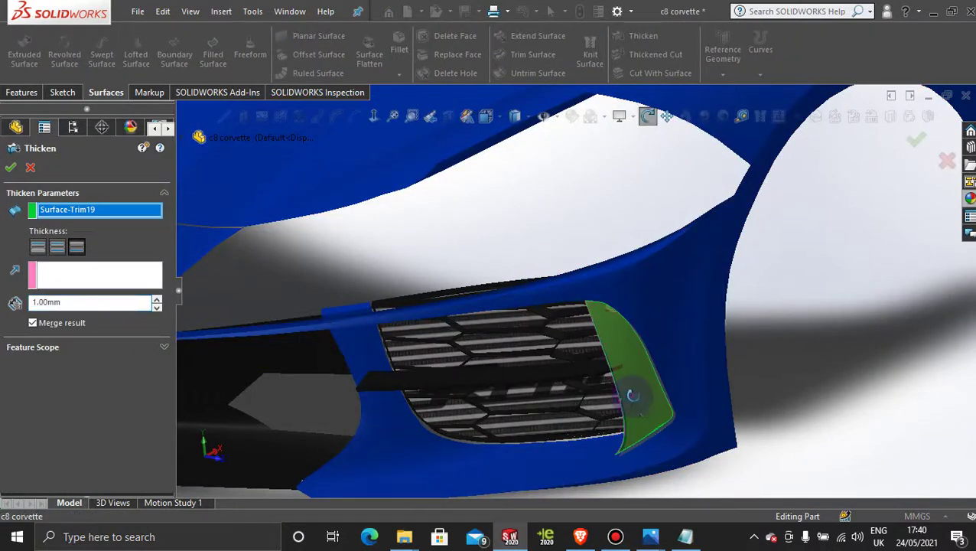
{"action": "middle_click_drag", "start_coordinate": [632, 391], "coordinate": [428, 322]}
{"action": "left_click", "coordinate": [11, 167]}
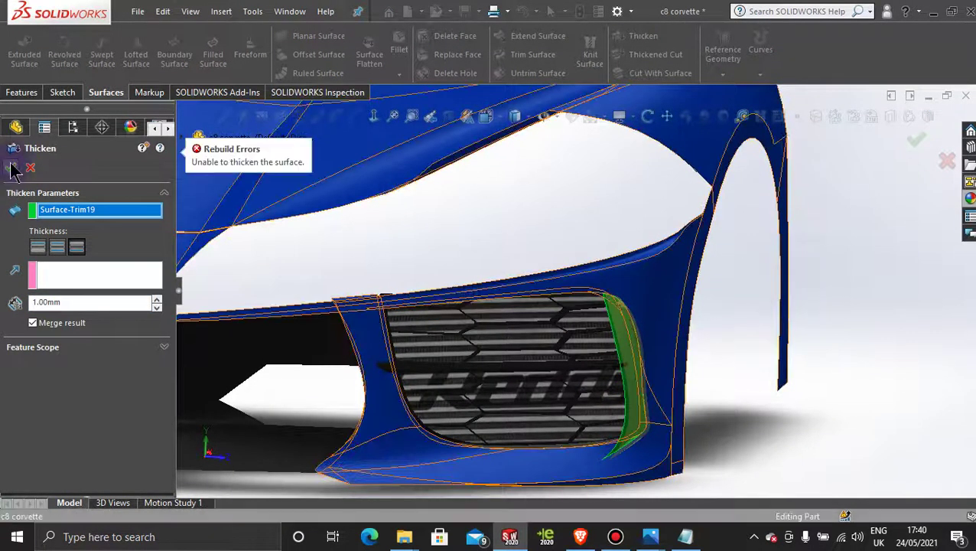
{"action": "left_click", "coordinate": [39, 248]}
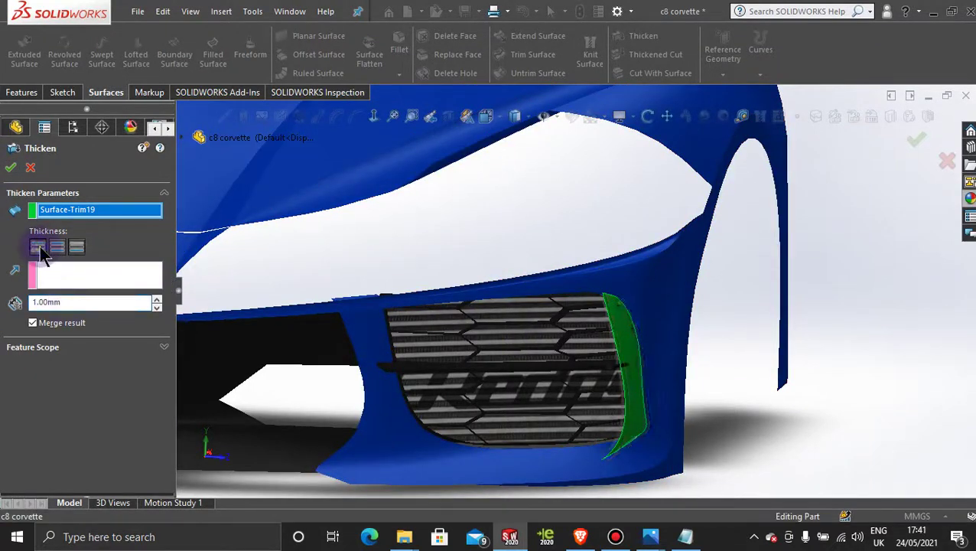
{"action": "left_click", "coordinate": [10, 169]}
Retry the thicken at 0.50mm, first mid-plane and then toward Side 1.
{"action": "double_click", "coordinate": [89, 302]}
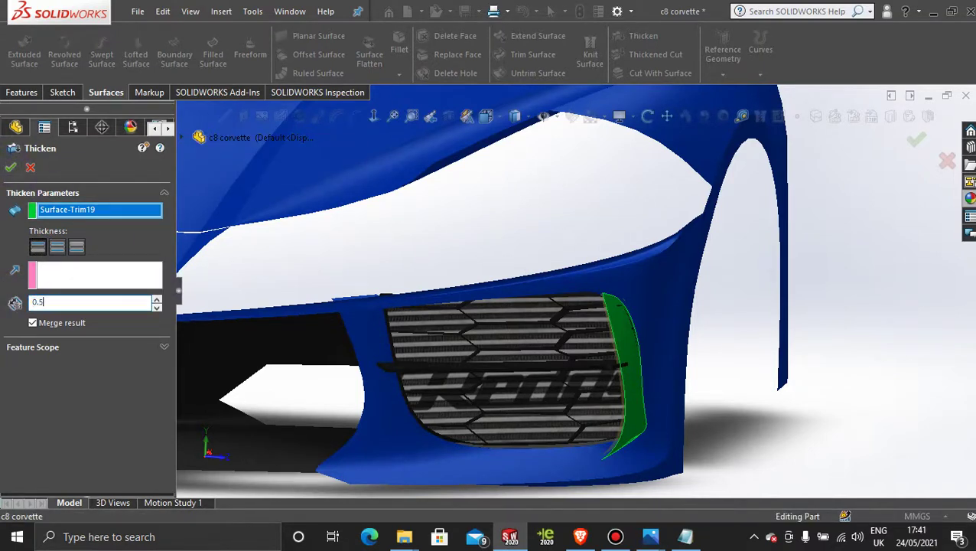
{"action": "type", "text": "0.5"}
{"action": "left_click", "coordinate": [77, 247]}
{"action": "left_click", "coordinate": [11, 168]}
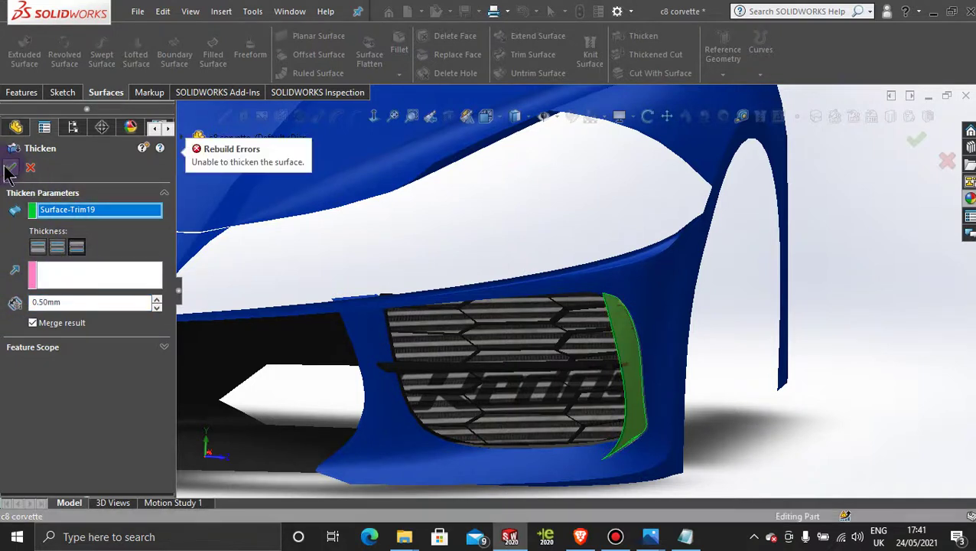
{"action": "left_click", "coordinate": [39, 247]}
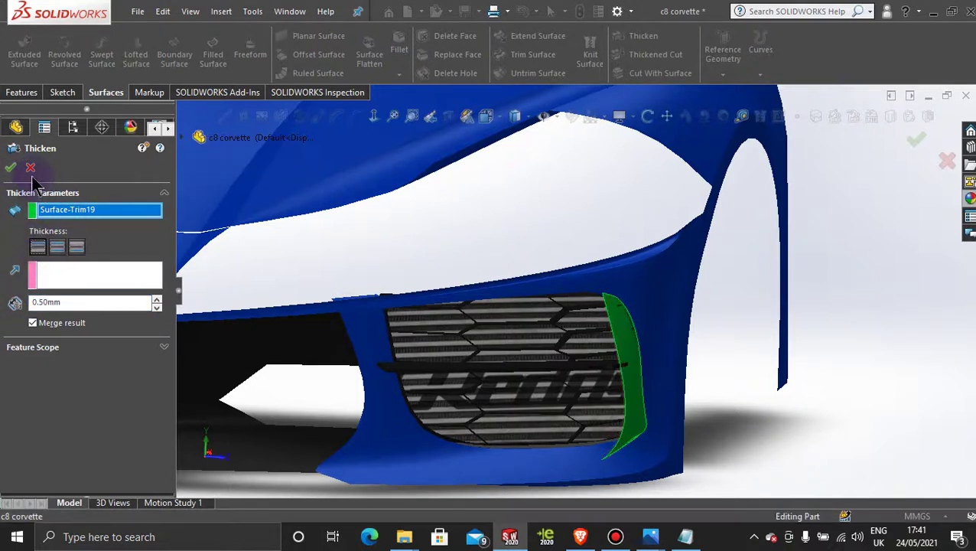
{"action": "left_click", "coordinate": [11, 168]}
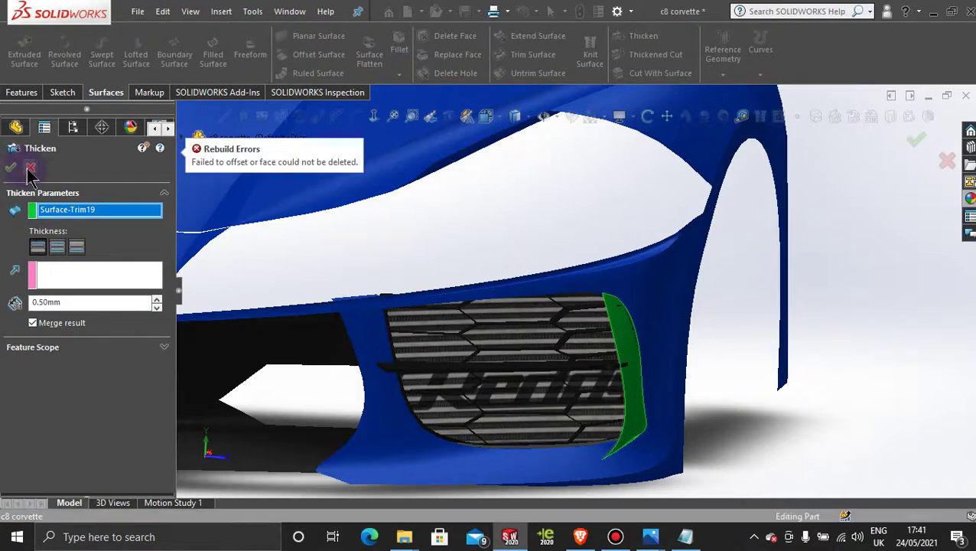
Retry mid-plane at 0.30mm, then close the failing Thicken command.
{"action": "left_click", "coordinate": [56, 247]}
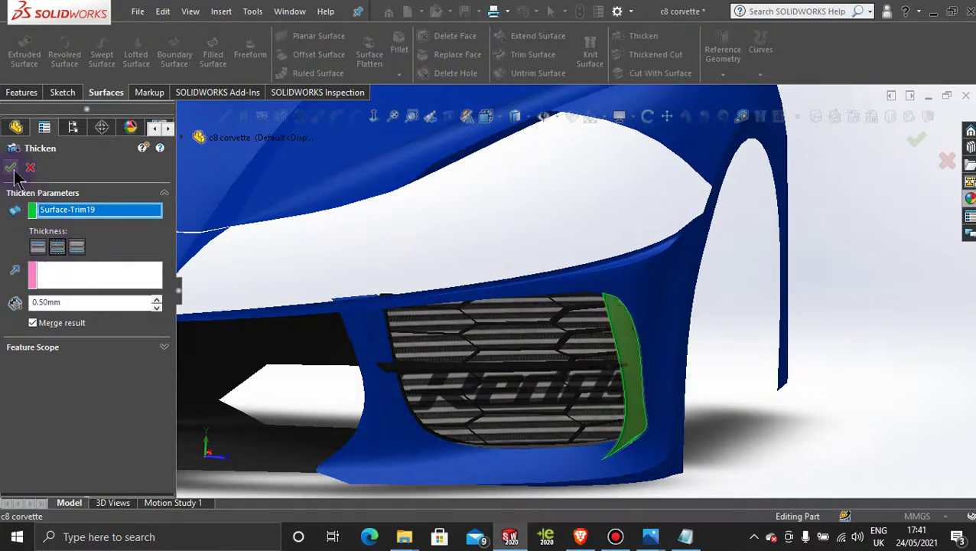
{"action": "left_click", "coordinate": [83, 300]}
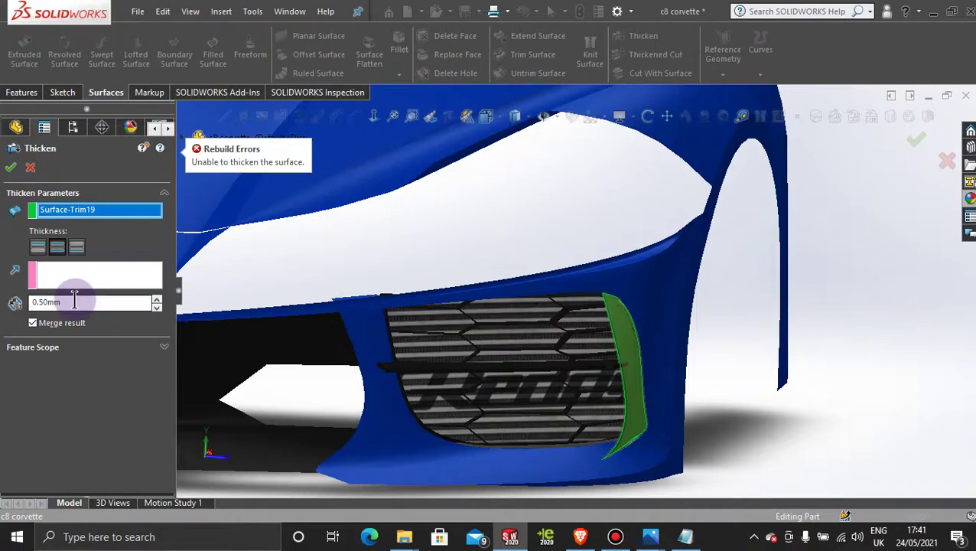
{"action": "left_click_drag", "start_coordinate": [74, 301], "coordinate": [19, 298]}
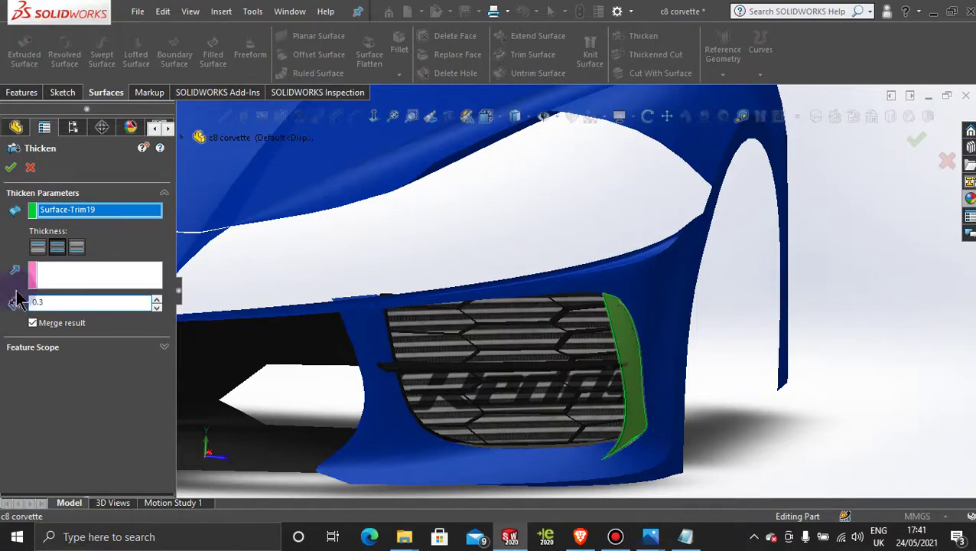
{"action": "type", "text": "0.3"}
{"action": "left_click", "coordinate": [11, 167]}
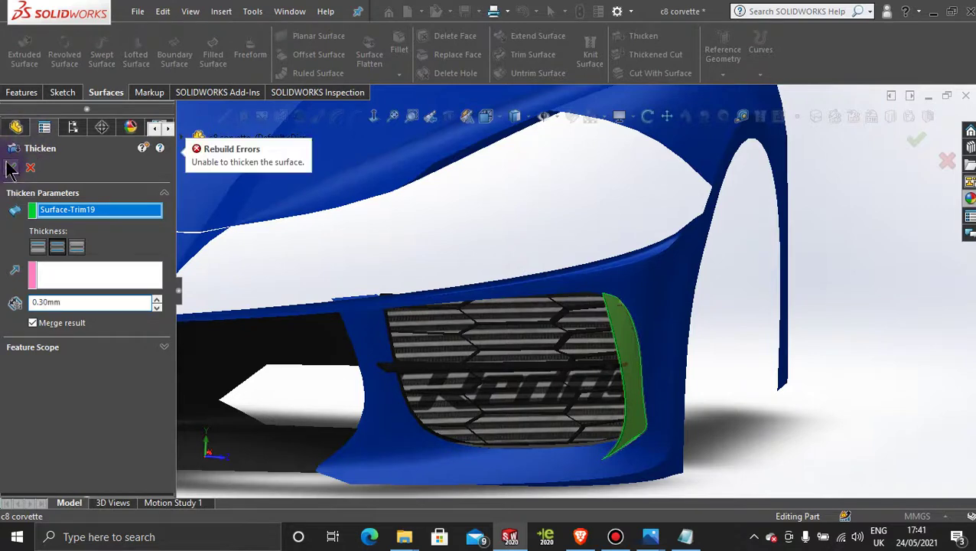
{"action": "left_click", "coordinate": [30, 169]}
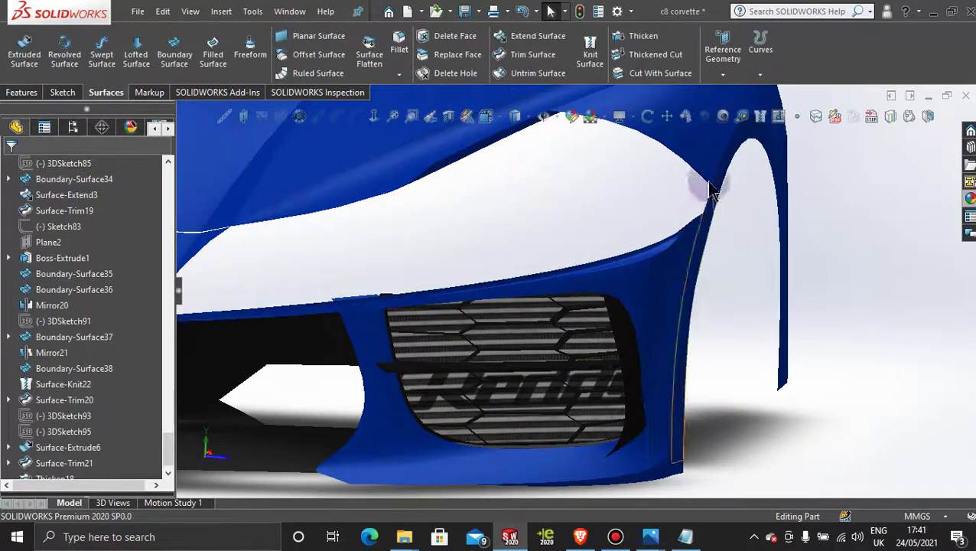
Reopen Thicken on the trim surface and retry it at 0.30mm.
{"action": "left_click", "coordinate": [627, 35]}
{"action": "left_click", "coordinate": [623, 329]}
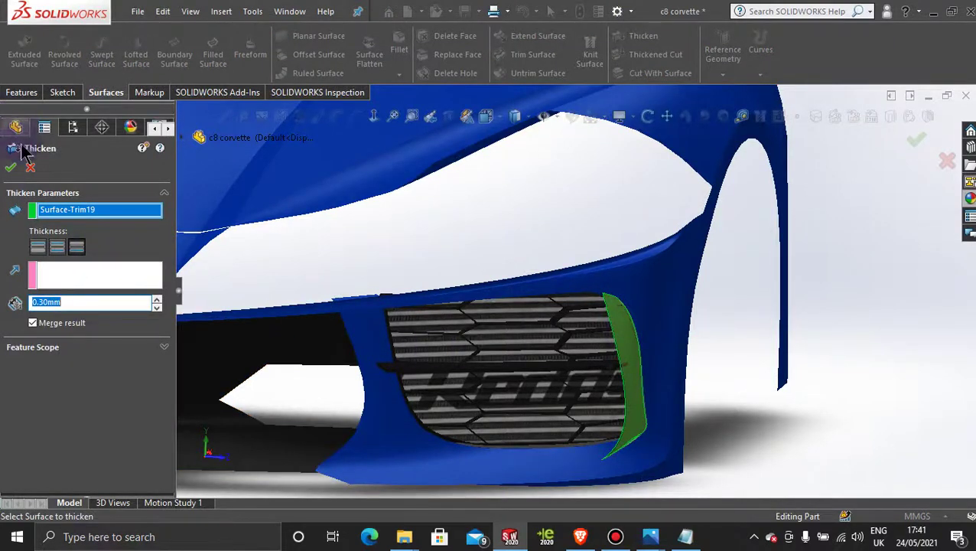
{"action": "left_click", "coordinate": [10, 168]}
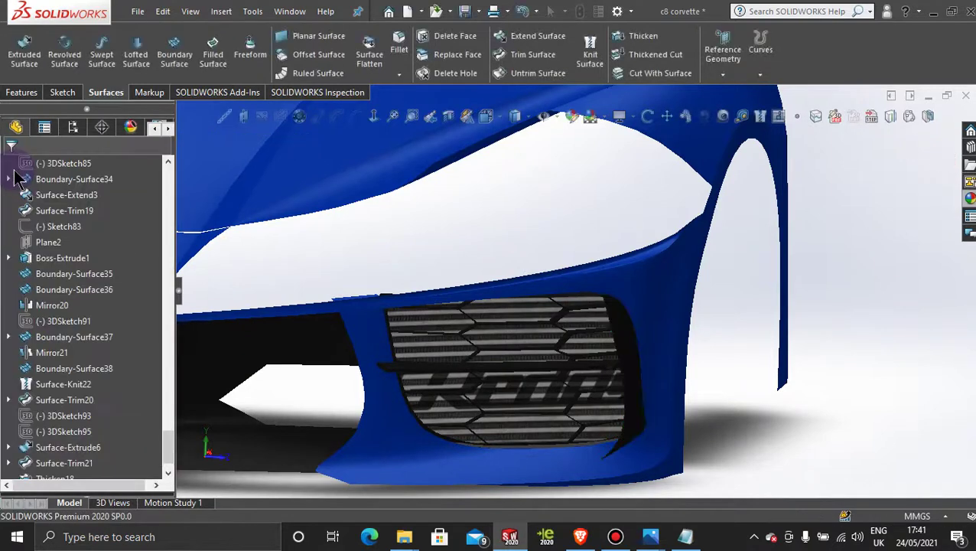
{"action": "scroll", "coordinate": [681, 352], "scroll_direction": "down", "scroll_amount": 3}
{"action": "scroll", "coordinate": [681, 352], "scroll_direction": "down", "scroll_amount": 5}
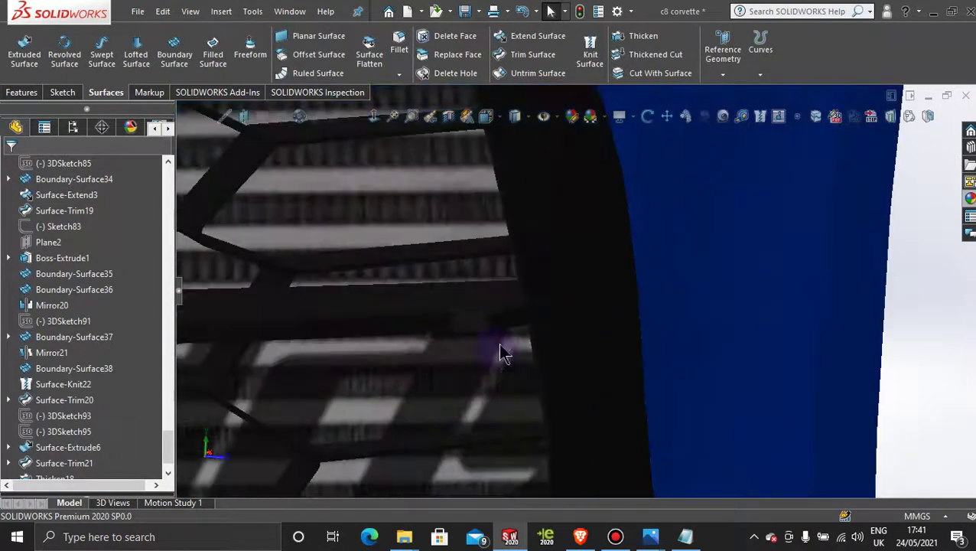
{"action": "scroll", "coordinate": [544, 406], "scroll_direction": "up", "scroll_amount": 5}
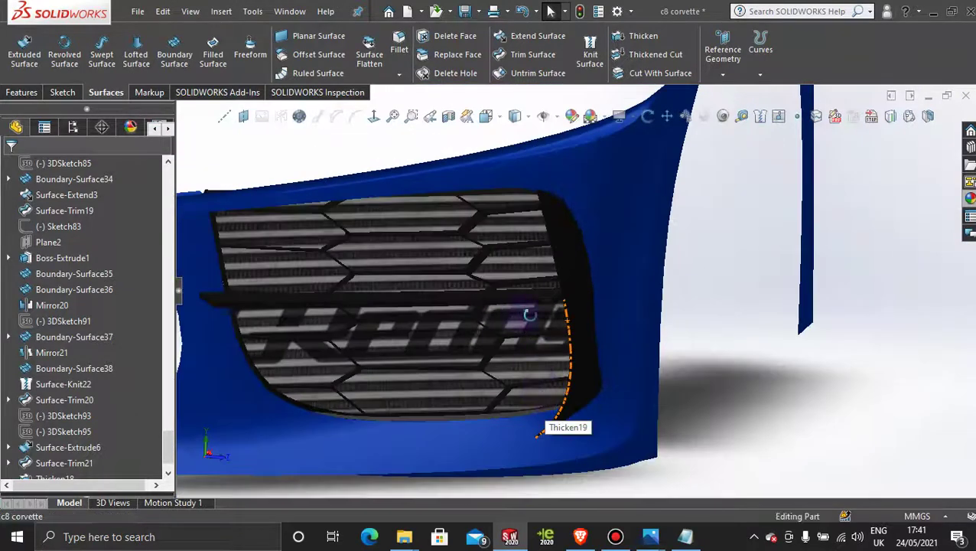
Orbit around the bumper and start another thicken on a bumper surface.
{"action": "middle_click_drag", "start_coordinate": [545, 393], "coordinate": [484, 314]}
{"action": "middle_click_drag", "start_coordinate": [462, 364], "coordinate": [483, 294]}
{"action": "scroll", "coordinate": [483, 294], "scroll_direction": "down", "scroll_amount": 3}
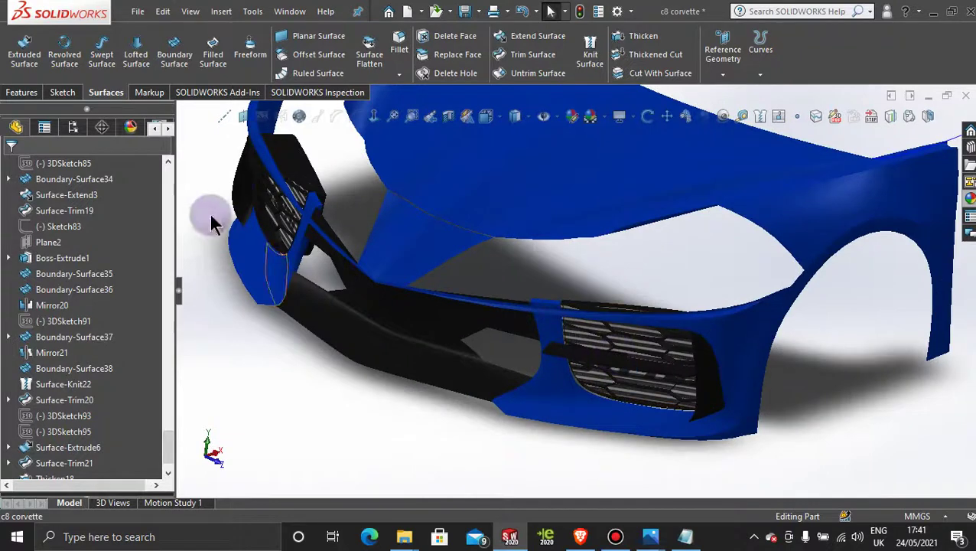
{"action": "left_click", "coordinate": [643, 38]}
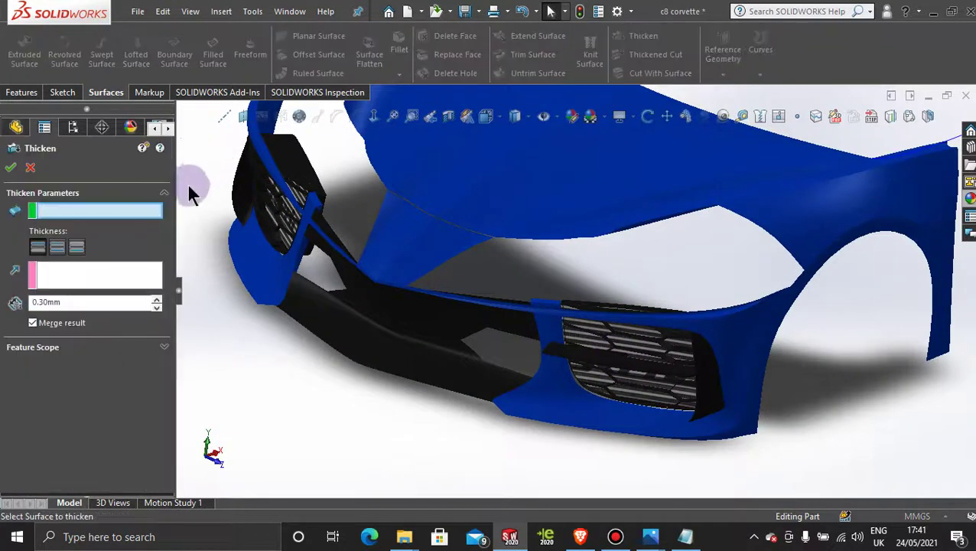
{"action": "left_click", "coordinate": [242, 195]}
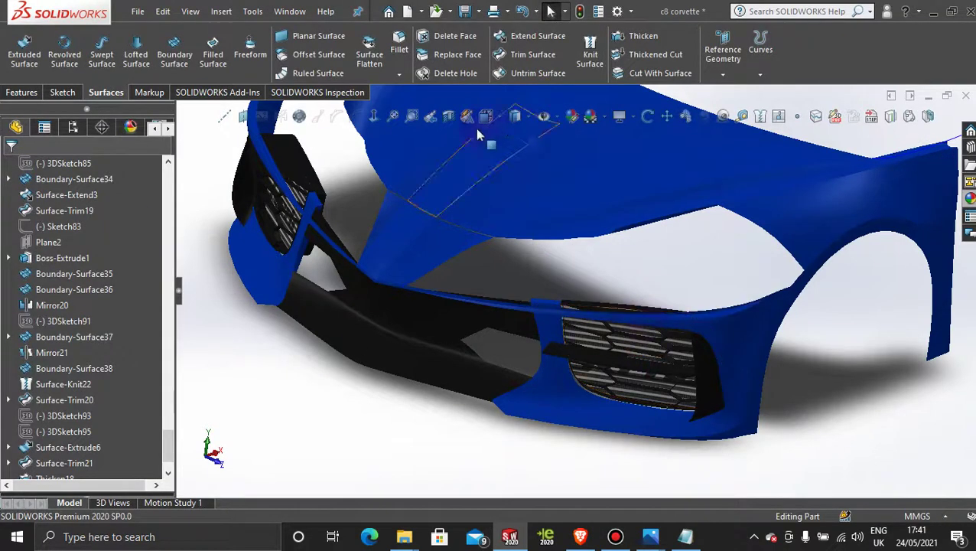
{"action": "left_click", "coordinate": [22, 92]}
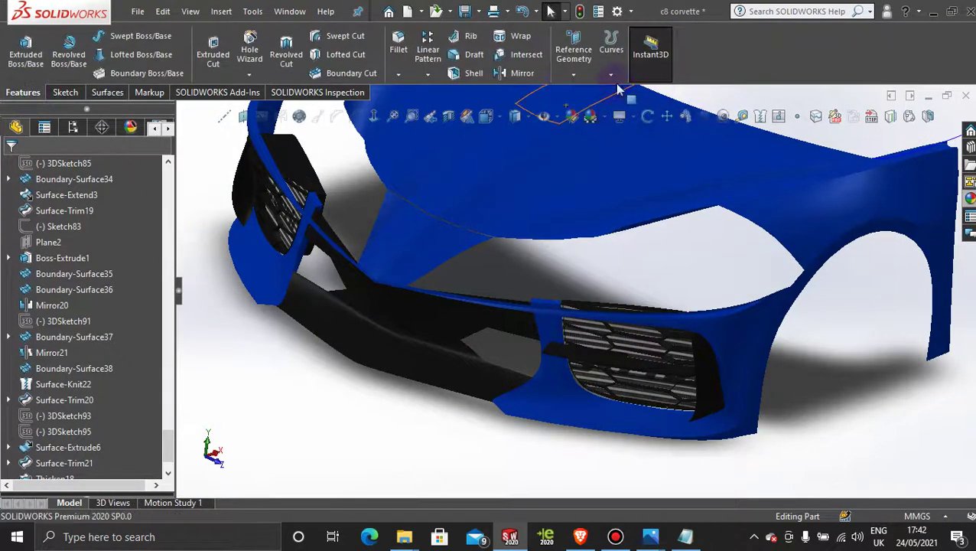
{"action": "left_click", "coordinate": [513, 73]}
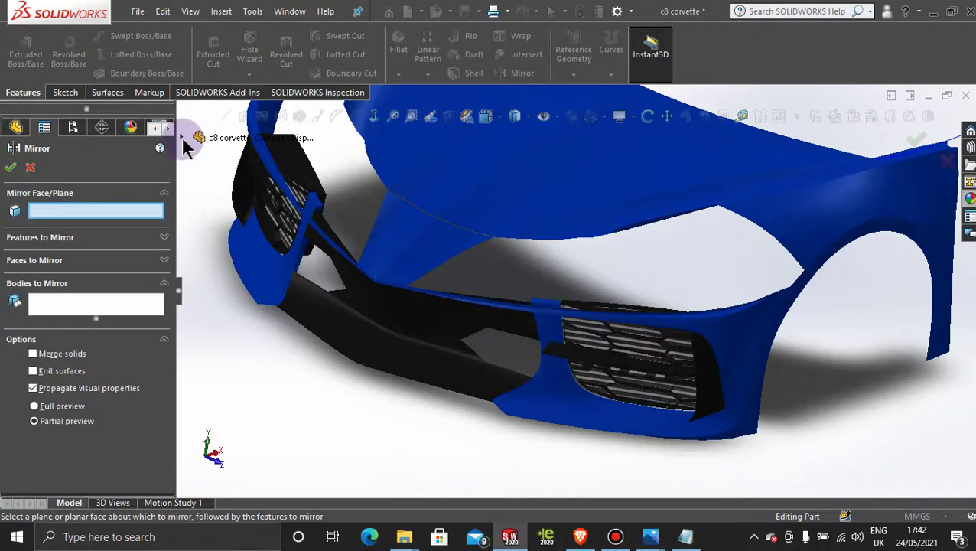
{"action": "left_click", "coordinate": [181, 136]}
{"action": "scroll", "coordinate": [523, 247], "scroll_direction": "up", "scroll_amount": 5}
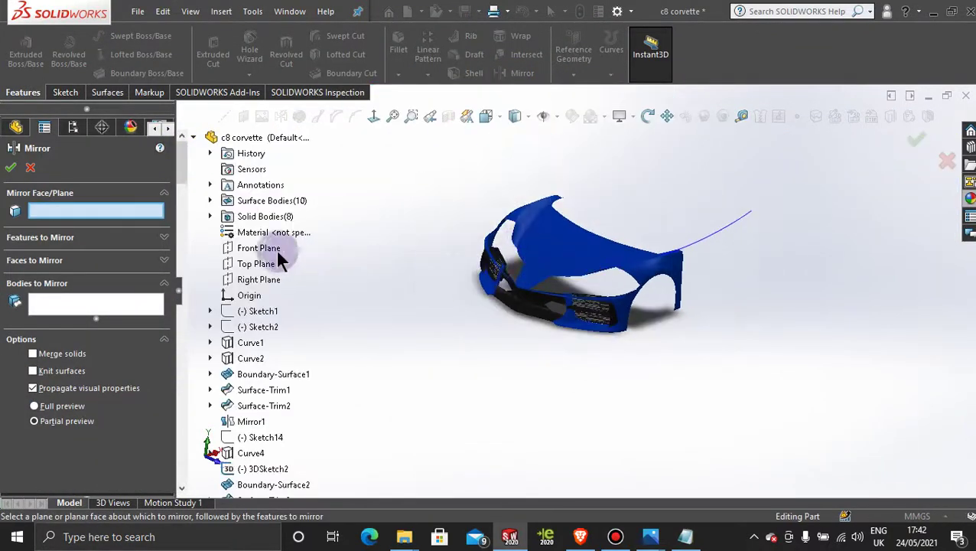
{"action": "left_click", "coordinate": [277, 249]}
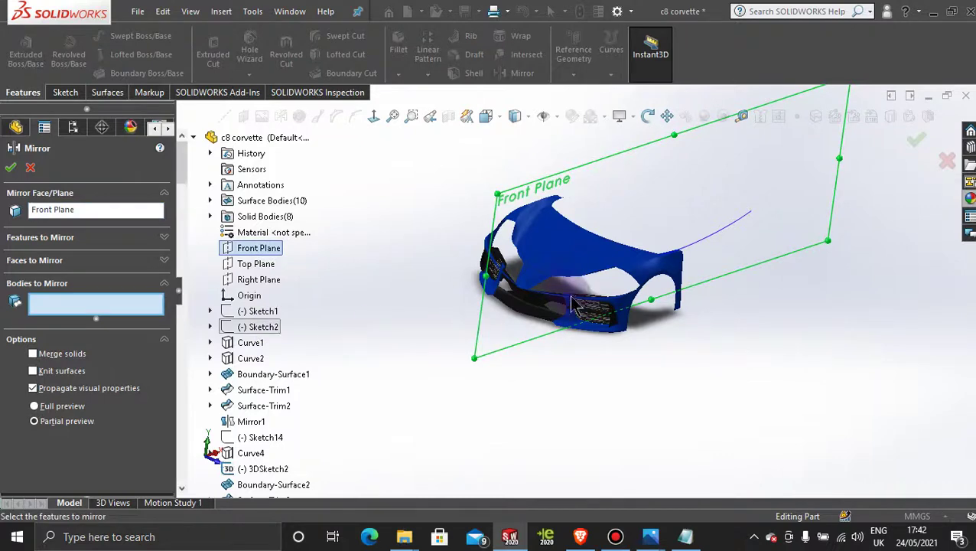
{"action": "scroll", "coordinate": [574, 306], "scroll_direction": "down", "scroll_amount": 4}
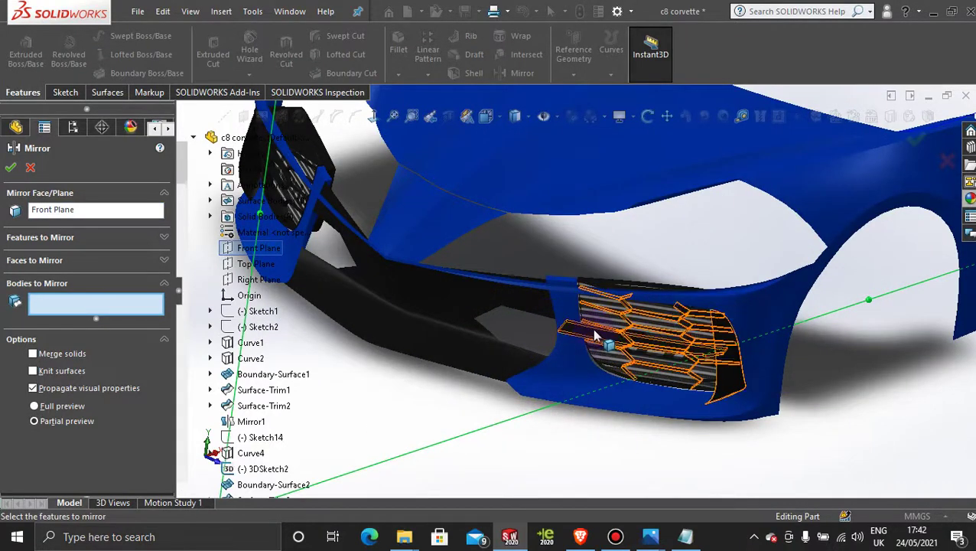
{"action": "left_click", "coordinate": [583, 330]}
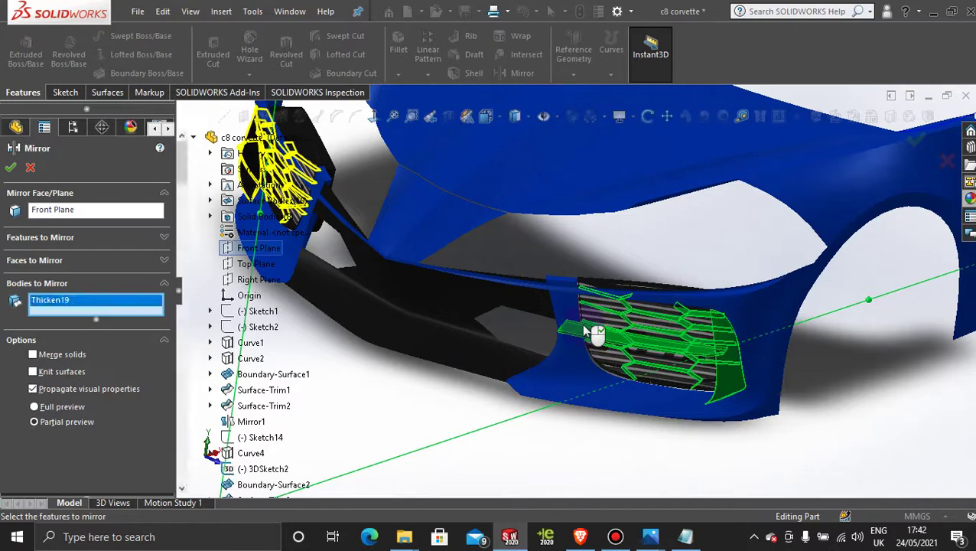
{"action": "left_click", "coordinate": [30, 168]}
{"action": "middle_click_drag", "start_coordinate": [402, 375], "coordinate": [595, 342]}
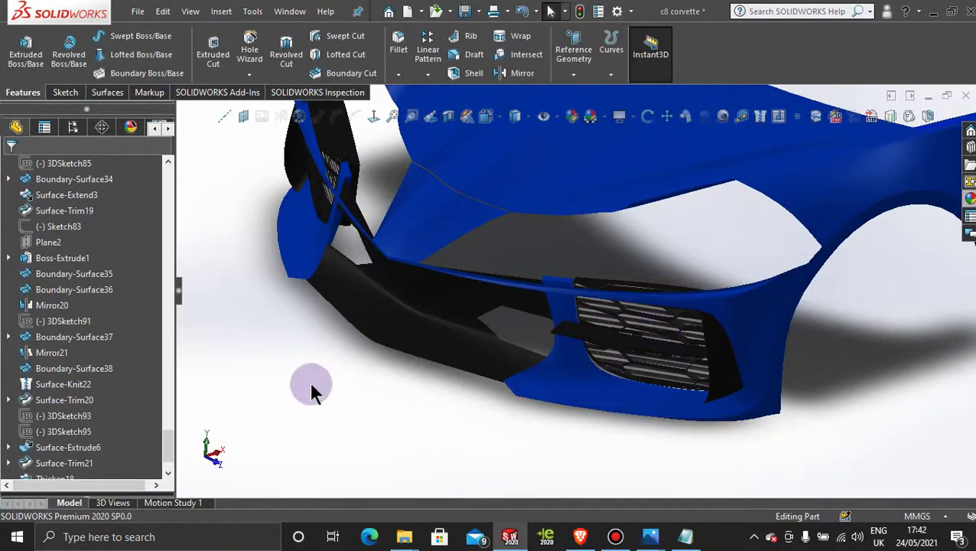
Delete the Mirror20 grille body feature and dismiss the Thicken20 failure report.
{"action": "mouse_move", "coordinate": [310, 386]}
{"action": "middle_mouse_down"}
{"action": "mouse_move", "coordinate": [334, 394]}
{"action": "mouse_move", "coordinate": [319, 371]}
{"action": "middle_mouse_up"}
{"action": "middle_click_drag", "start_coordinate": [334, 330], "coordinate": [381, 316]}
{"action": "scroll", "coordinate": [131, 424], "scroll_direction": "down", "scroll_amount": 1}
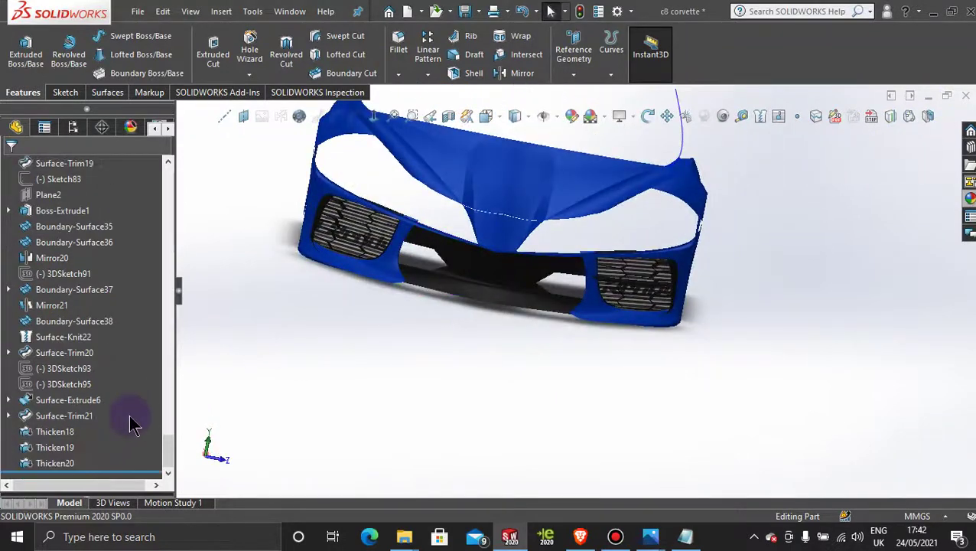
{"action": "left_click", "coordinate": [344, 224]}
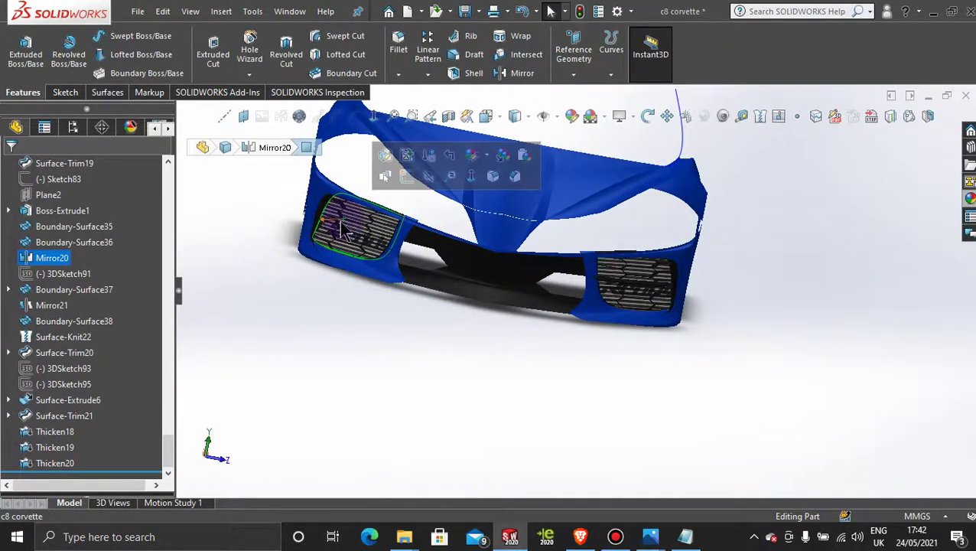
{"action": "right_click", "coordinate": [58, 263]}
{"action": "left_click", "coordinate": [98, 331]}
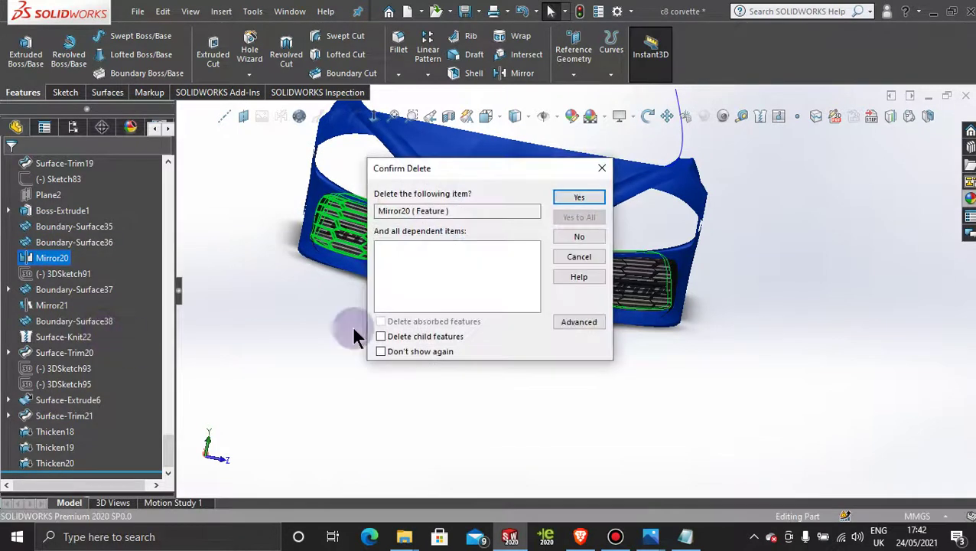
{"action": "left_click", "coordinate": [590, 196]}
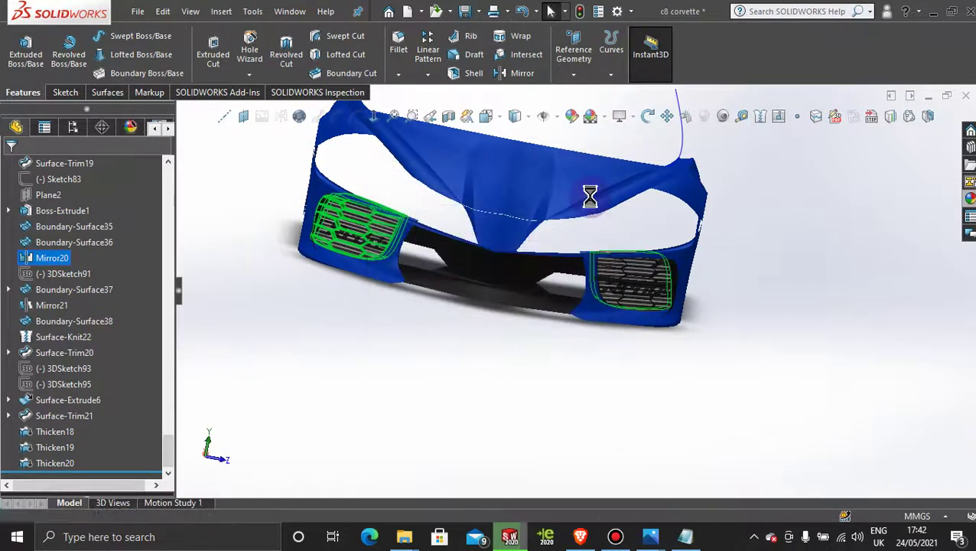
{"action": "left_click", "coordinate": [533, 228]}
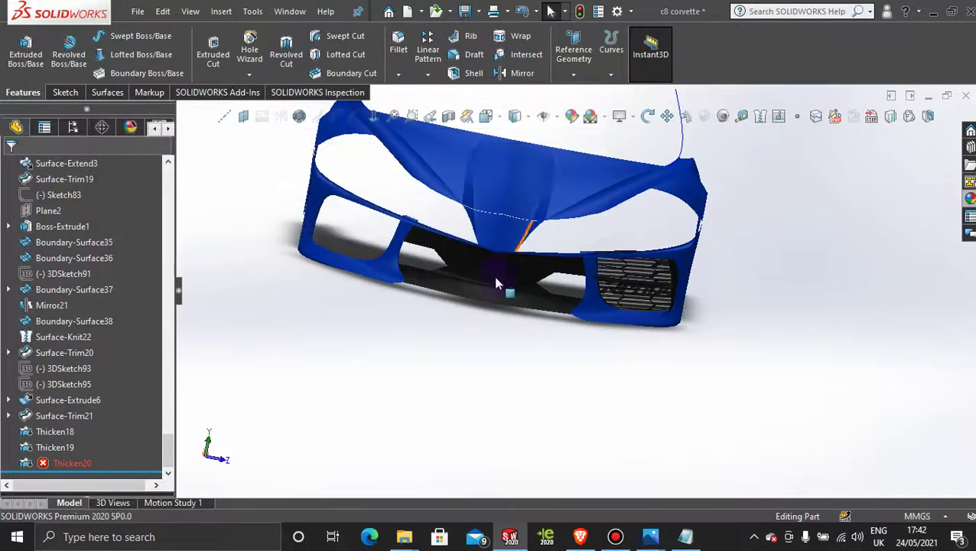
Delete the failed Thicken20 feature from the design tree.
{"action": "middle_click_drag", "start_coordinate": [451, 326], "coordinate": [382, 337]}
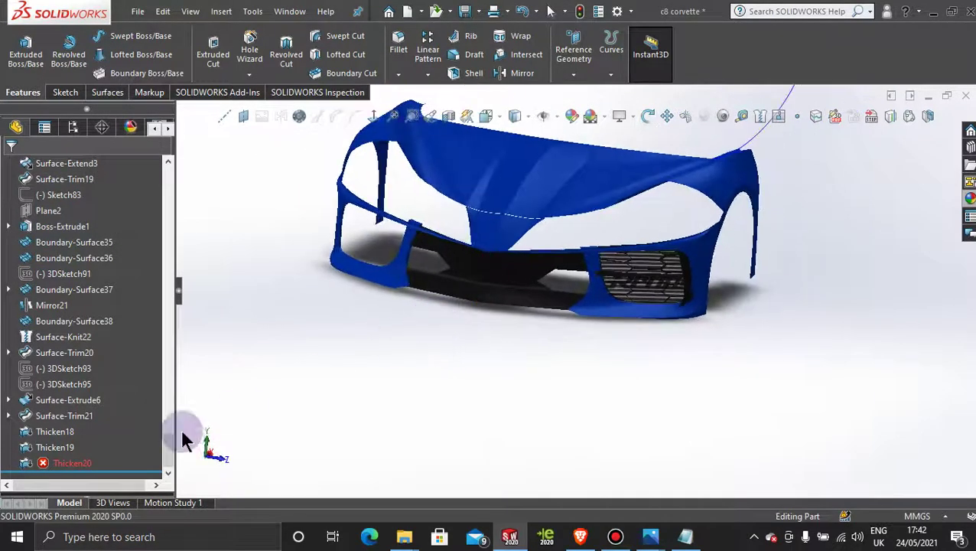
{"action": "right_click", "coordinate": [68, 463]}
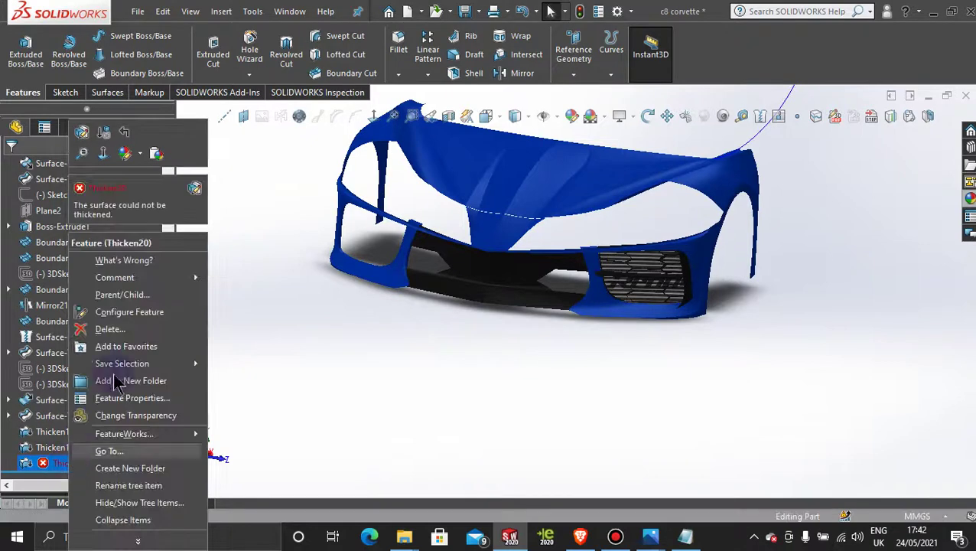
{"action": "left_click", "coordinate": [122, 335]}
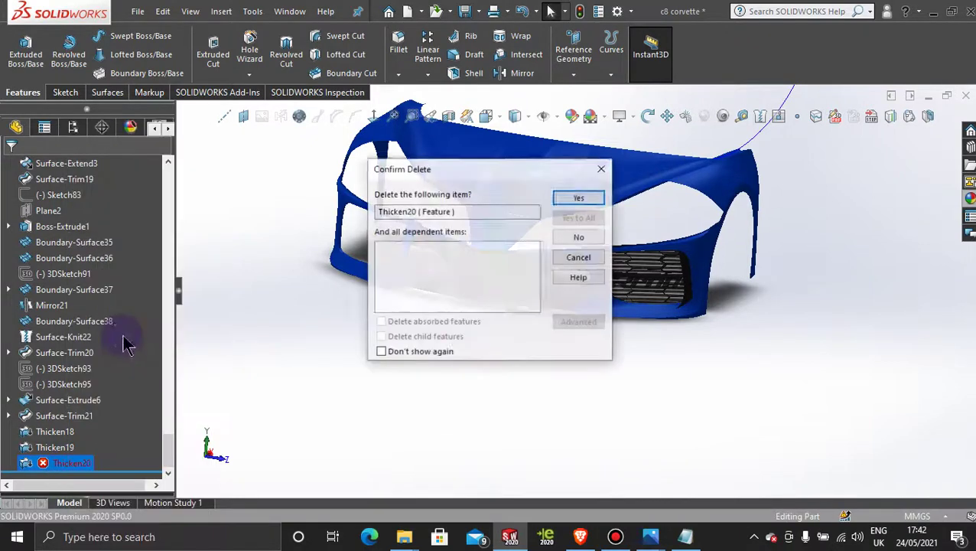
{"action": "left_click", "coordinate": [578, 194]}
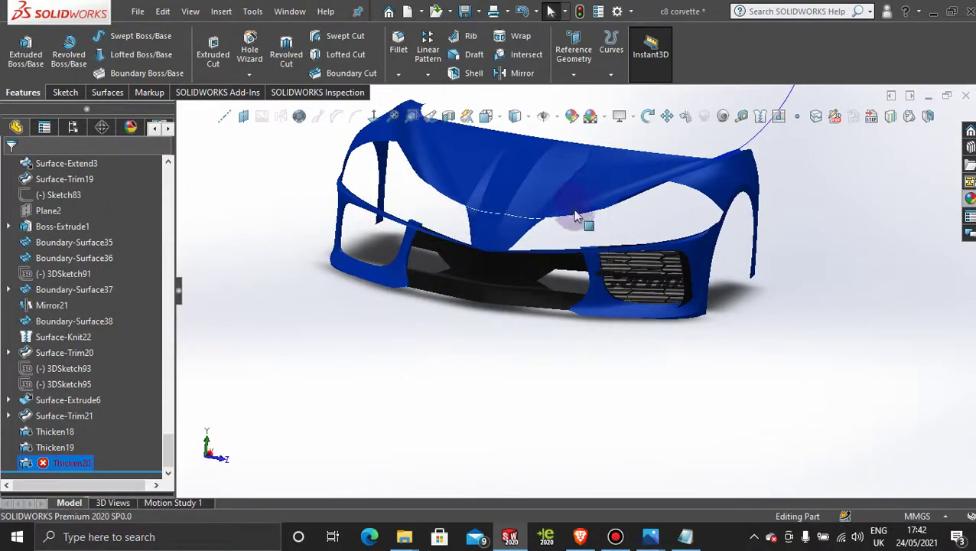
{"action": "scroll", "coordinate": [729, 275], "scroll_direction": "down", "scroll_amount": 5}
{"action": "scroll", "coordinate": [739, 283], "scroll_direction": "down", "scroll_amount": 3}
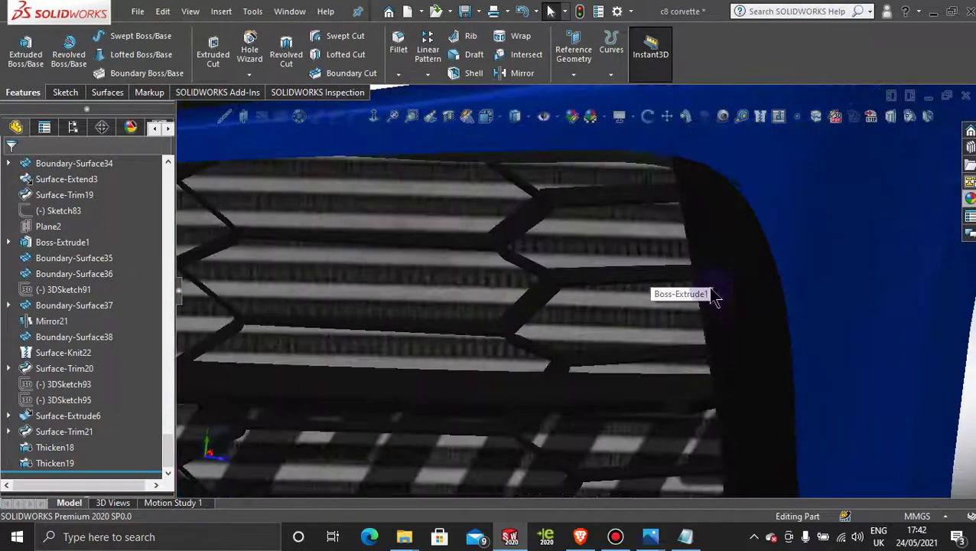
{"action": "scroll", "coordinate": [694, 348], "scroll_direction": "up", "scroll_amount": 5}
{"action": "scroll", "coordinate": [694, 348], "scroll_direction": "up", "scroll_amount": 5}
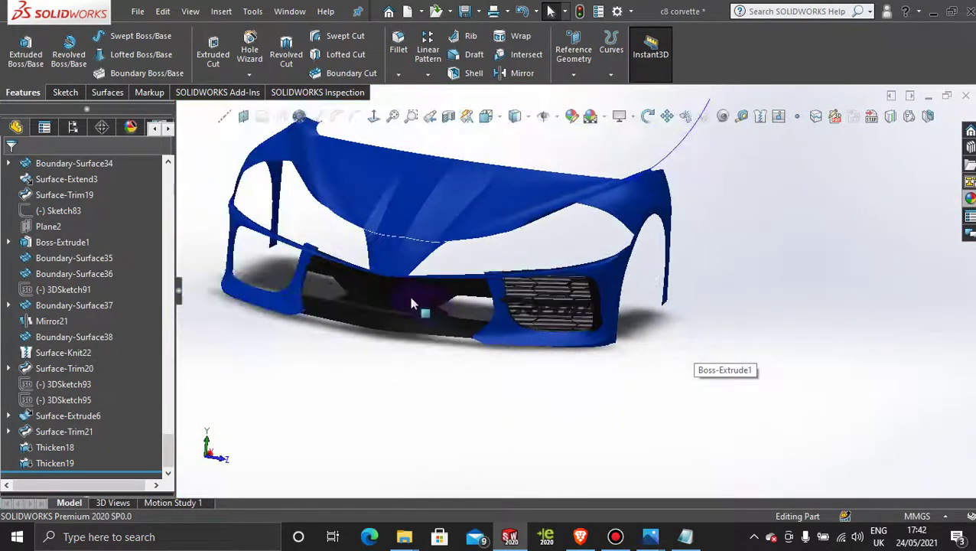
Force a full rebuild of the part and orbit to check both grilles.
{"action": "middle_click_drag", "start_coordinate": [563, 374], "coordinate": [503, 394]}
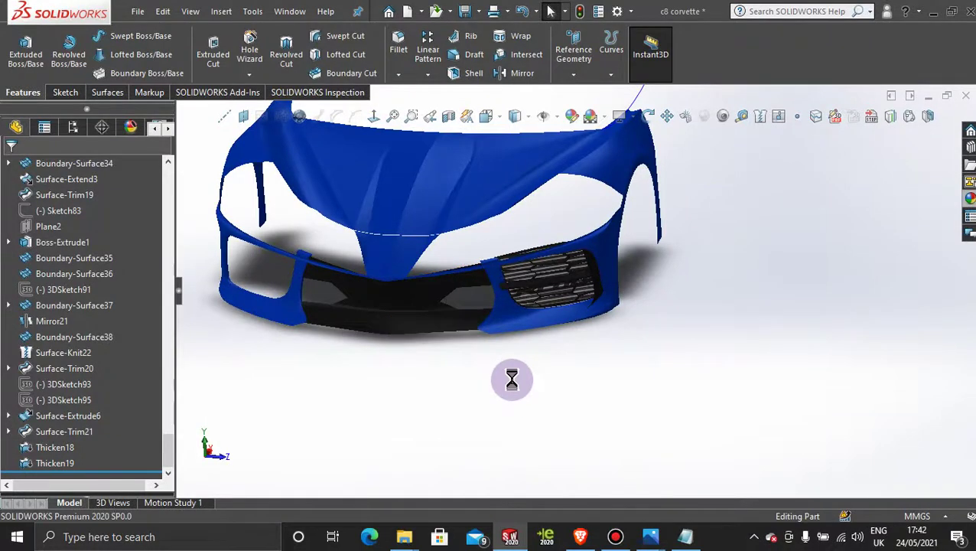
{"action": "key", "text": "ctrl+b"}
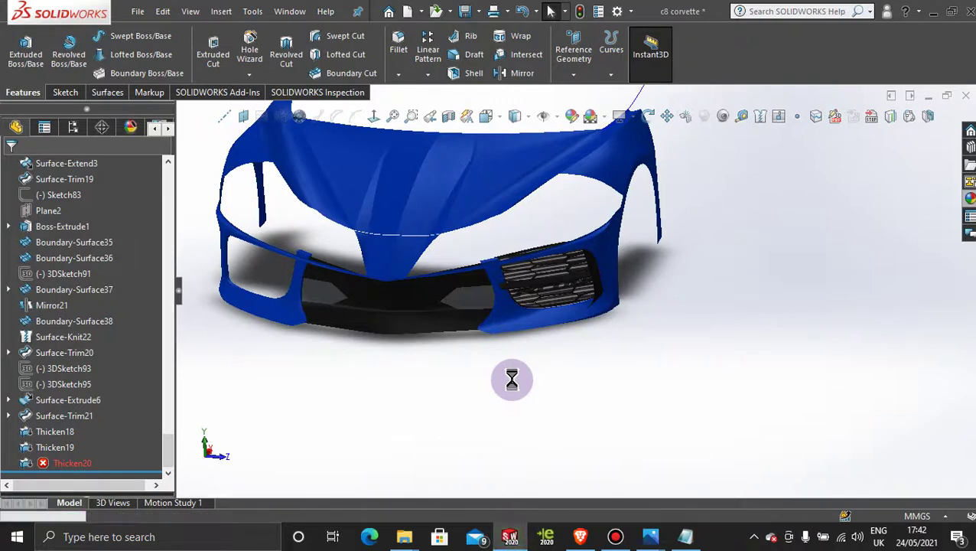
{"action": "scroll", "coordinate": [512, 386], "scroll_direction": "up", "scroll_amount": 2}
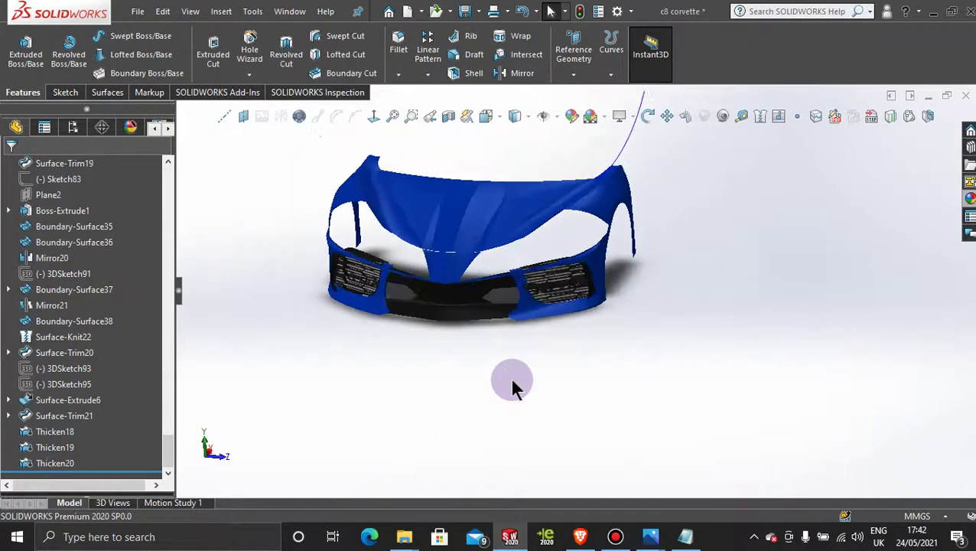
{"action": "middle_click_drag", "start_coordinate": [464, 342], "coordinate": [464, 379]}
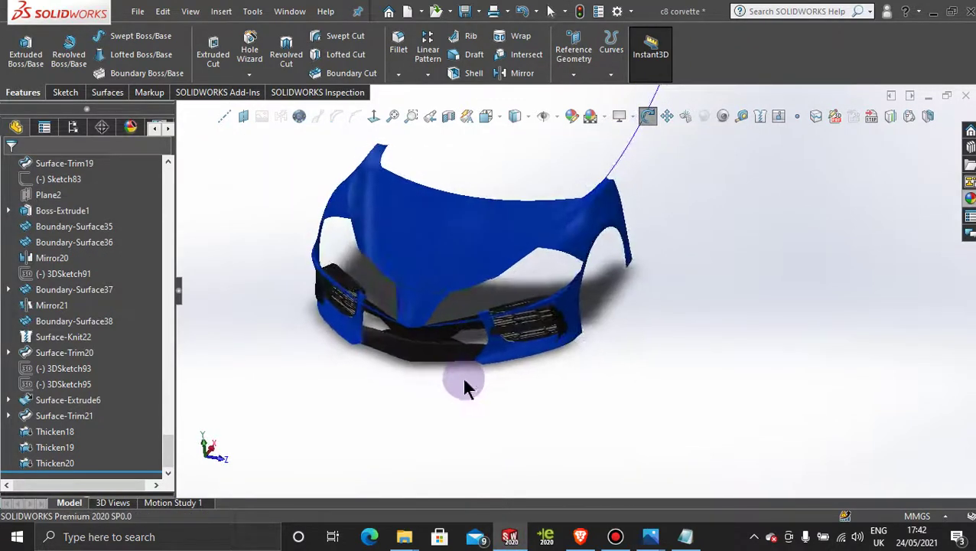
Start a Mirror about Front Plane and add Thicken18 as the feature to mirror.
{"action": "left_click", "coordinate": [509, 75]}
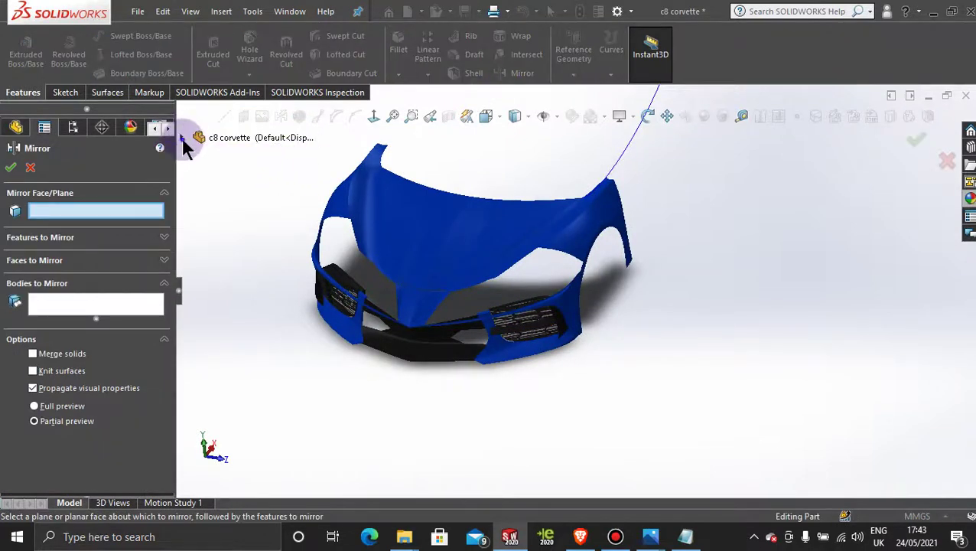
{"action": "left_click", "coordinate": [182, 137]}
{"action": "left_click", "coordinate": [258, 247]}
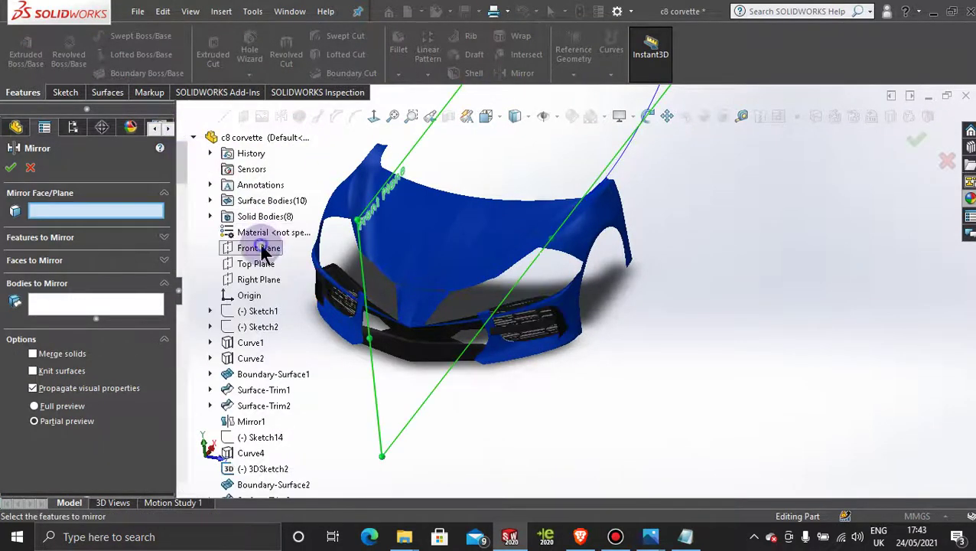
{"action": "left_click", "coordinate": [115, 242]}
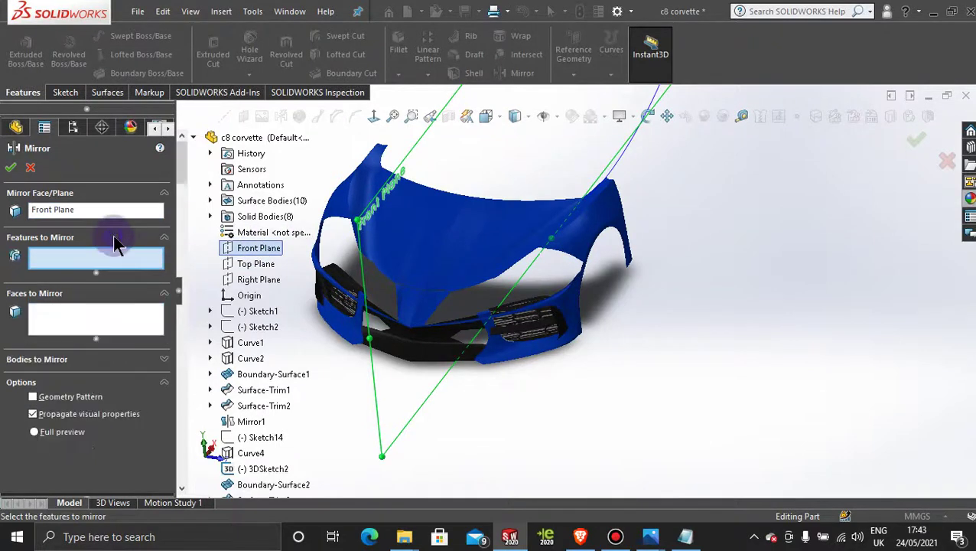
{"action": "left_click", "coordinate": [111, 314]}
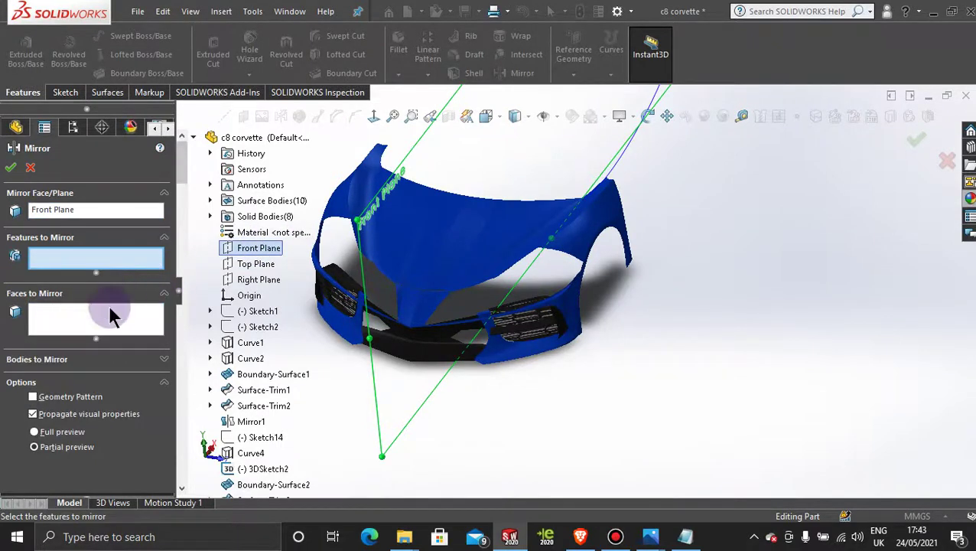
{"action": "left_click", "coordinate": [534, 331]}
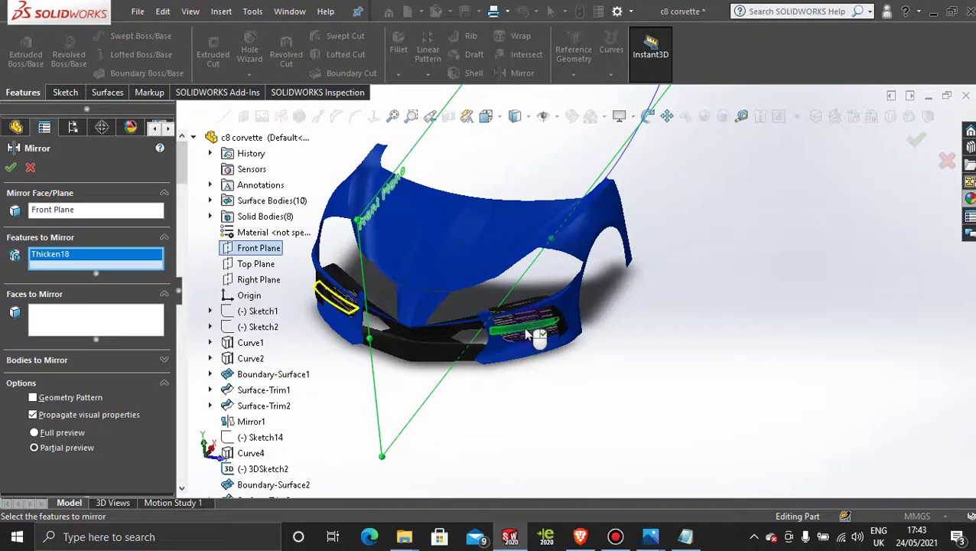
{"action": "scroll", "coordinate": [526, 330], "scroll_direction": "down", "scroll_amount": 10}
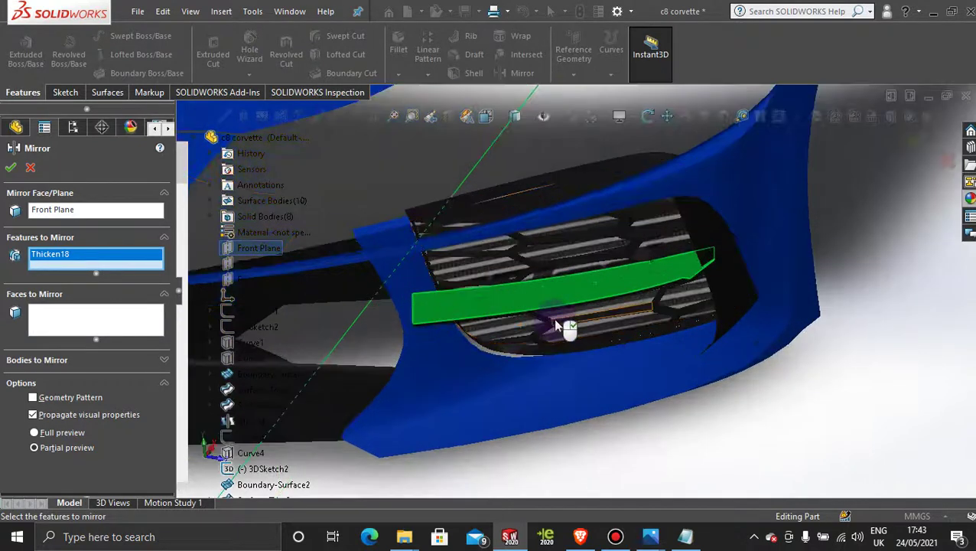
{"action": "left_click", "coordinate": [12, 168]}
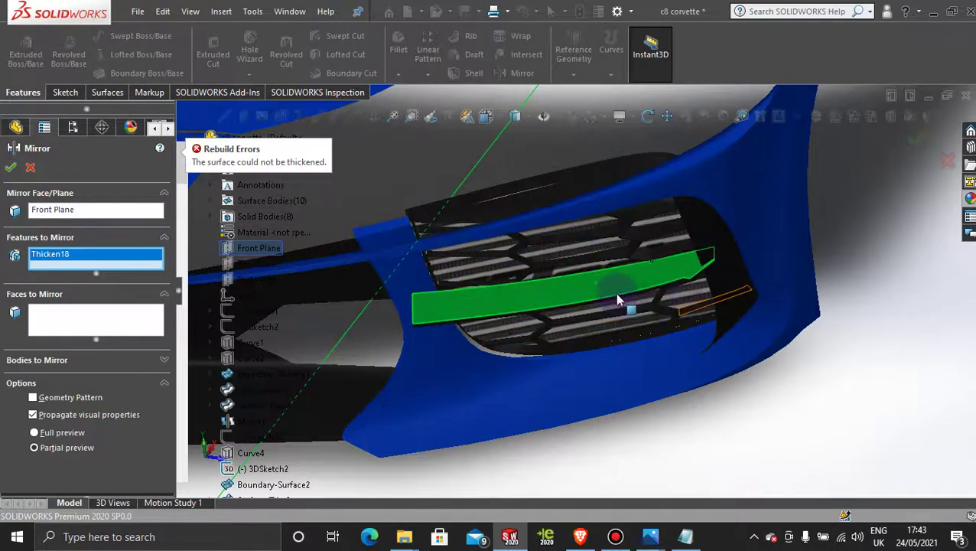
Remove Thicken18, add then clear a grille face, and activate Bodies to Mirror.
{"action": "scroll", "coordinate": [619, 299], "scroll_direction": "down", "scroll_amount": 3}
{"action": "right_click", "coordinate": [100, 261]}
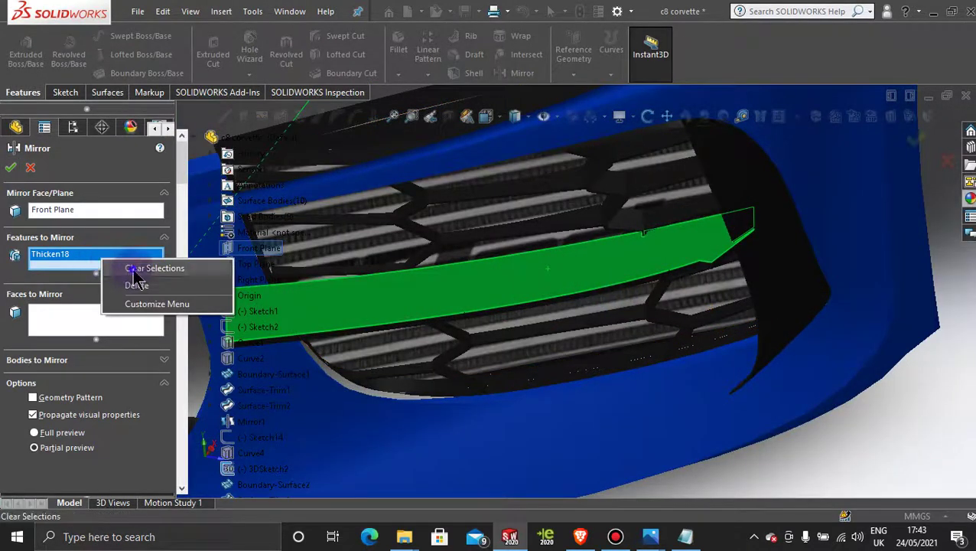
{"action": "left_click", "coordinate": [135, 269]}
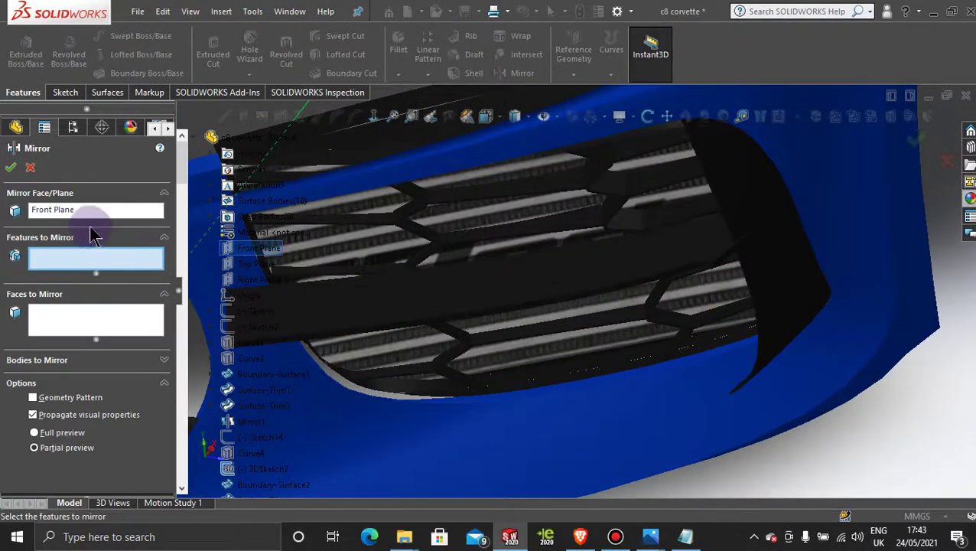
{"action": "left_click", "coordinate": [96, 327]}
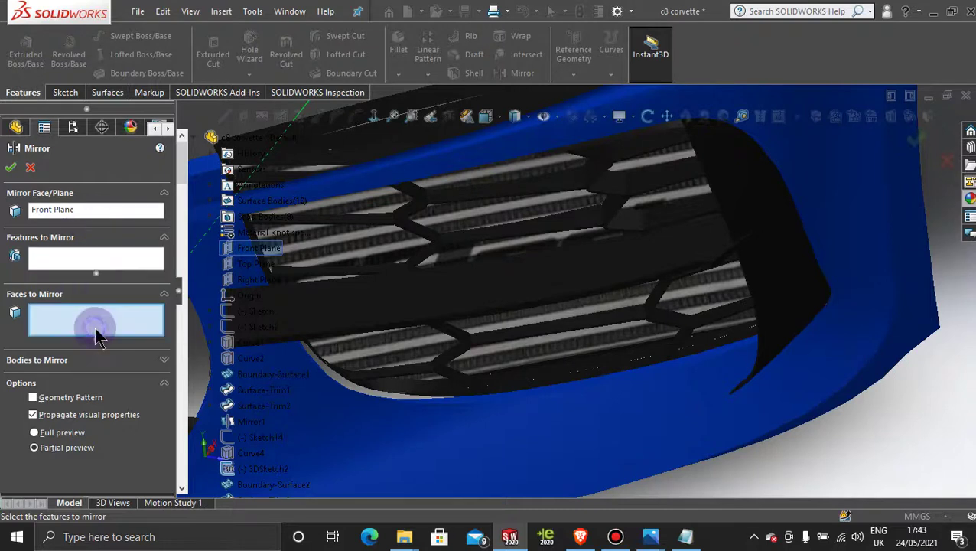
{"action": "left_click", "coordinate": [559, 281]}
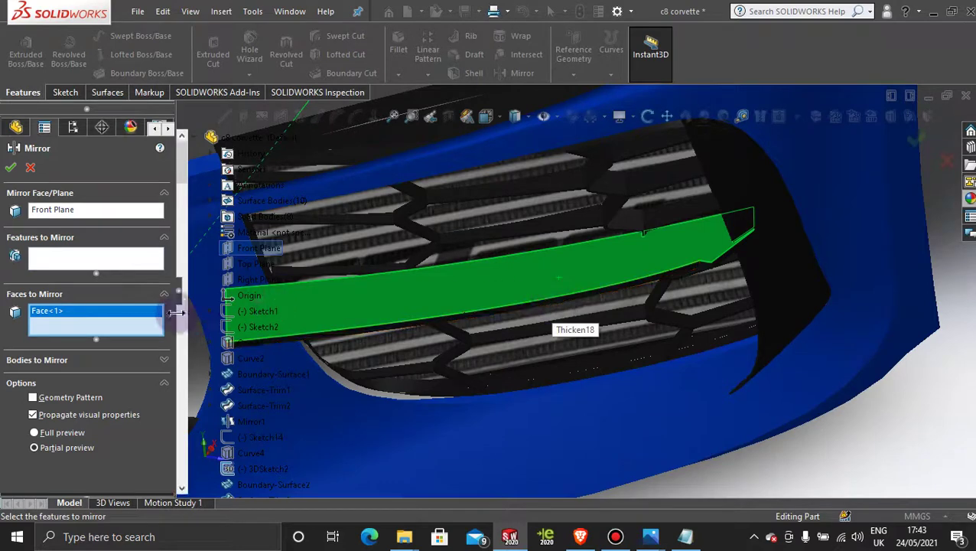
{"action": "right_click", "coordinate": [132, 313]}
{"action": "left_click", "coordinate": [167, 326]}
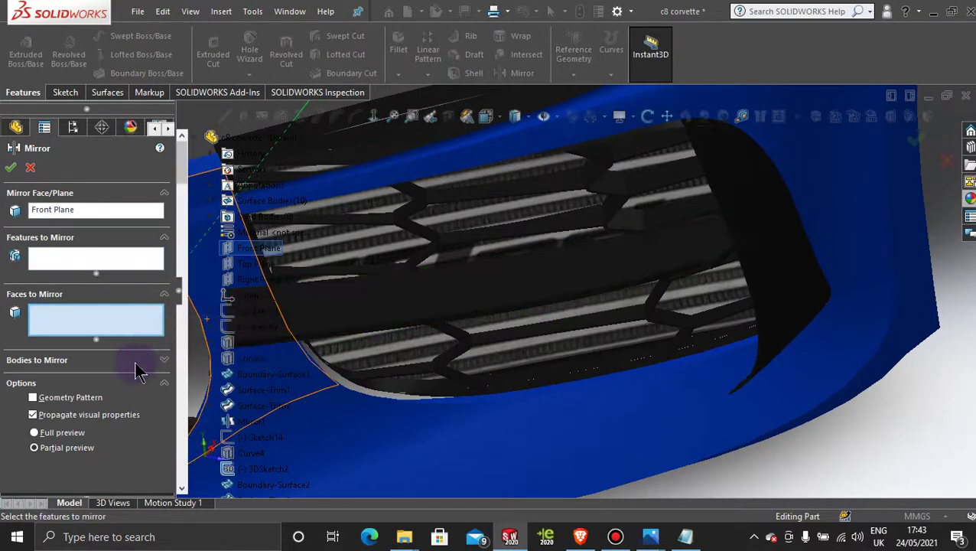
{"action": "left_click", "coordinate": [137, 365]}
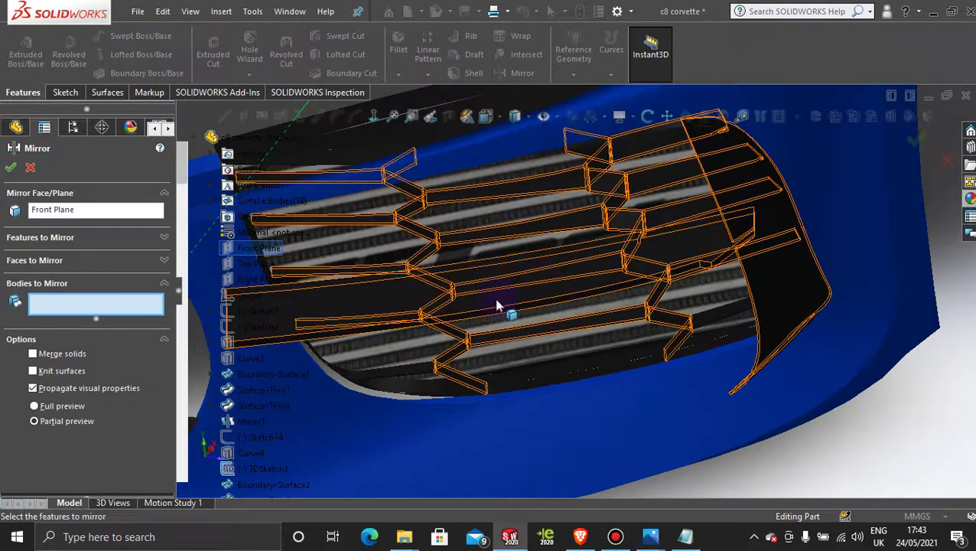
Orbit the car to show the whole front with Front Plane edge-on.
{"action": "scroll", "coordinate": [495, 303], "scroll_direction": "down", "scroll_amount": 5}
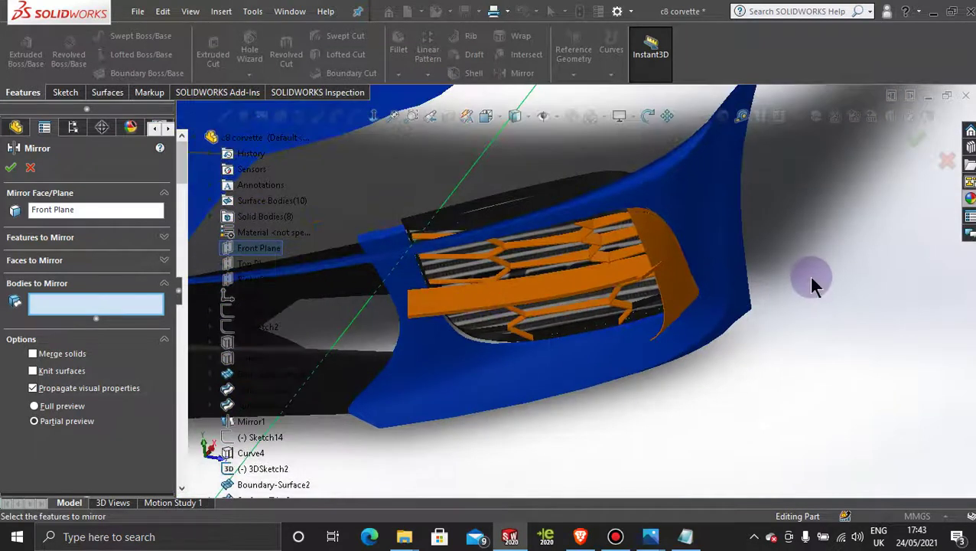
{"action": "scroll", "coordinate": [745, 378], "scroll_direction": "up", "scroll_amount": 5}
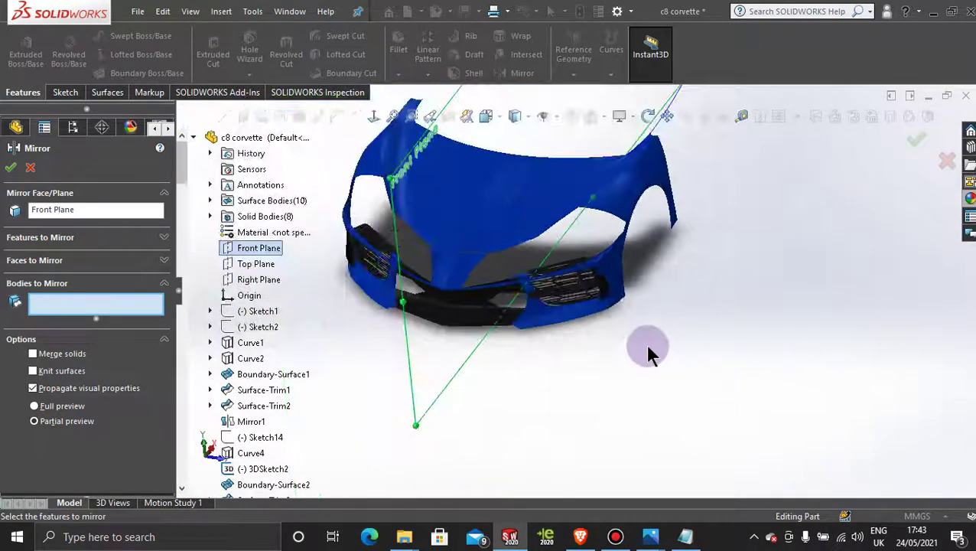
{"action": "middle_click_drag", "start_coordinate": [616, 352], "coordinate": [579, 295]}
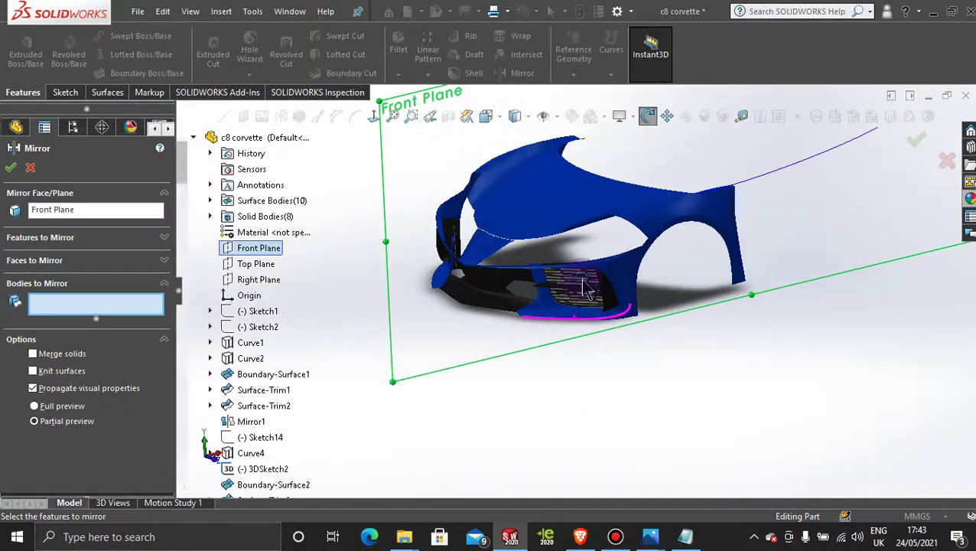
{"action": "scroll", "coordinate": [575, 298], "scroll_direction": "down", "scroll_amount": 3}
{"action": "scroll", "coordinate": [459, 345], "scroll_direction": "up", "scroll_amount": 3}
{"action": "middle_click_drag", "start_coordinate": [447, 273], "coordinate": [453, 283]}
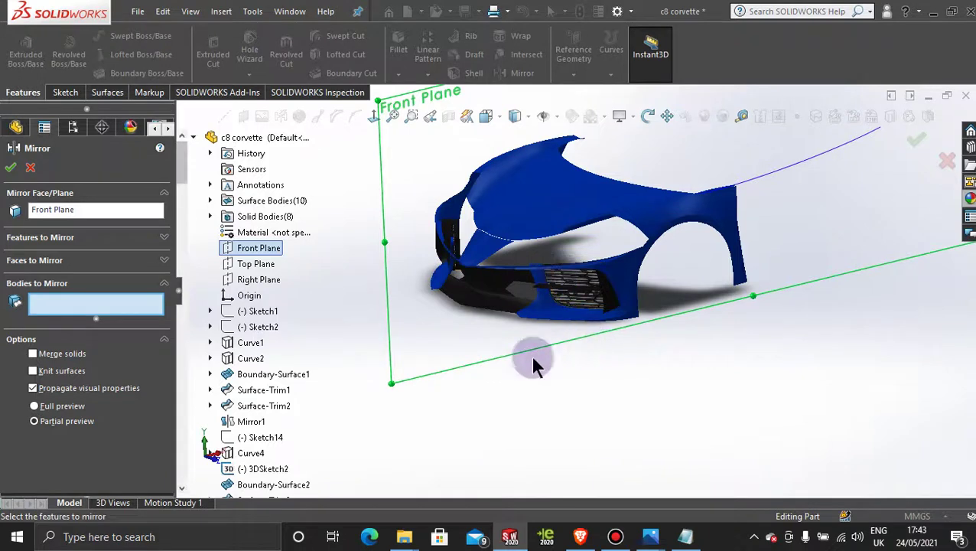
{"action": "scroll", "coordinate": [381, 279], "scroll_direction": "down", "scroll_amount": 3}
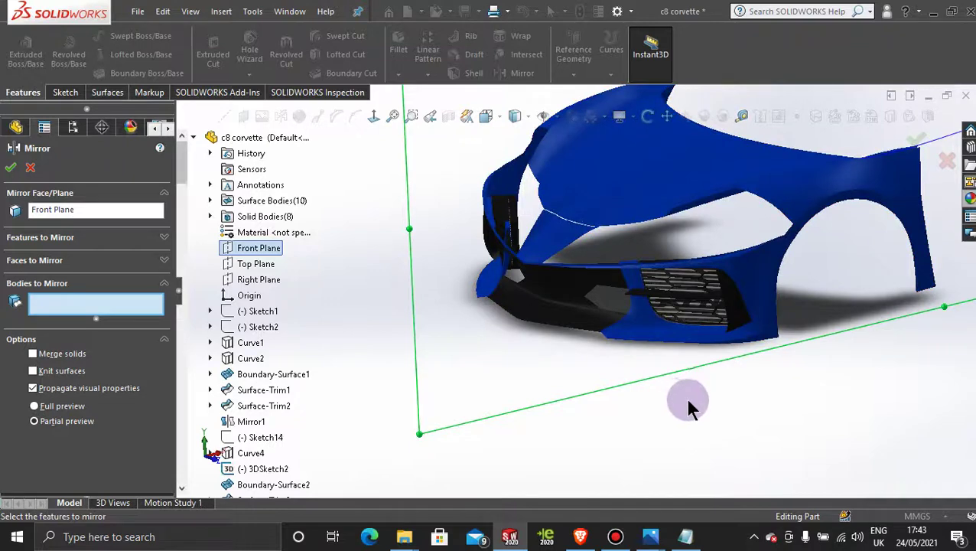
{"action": "middle_click_drag", "start_coordinate": [689, 407], "coordinate": [647, 529]}
{"action": "left_click", "coordinate": [616, 536]}
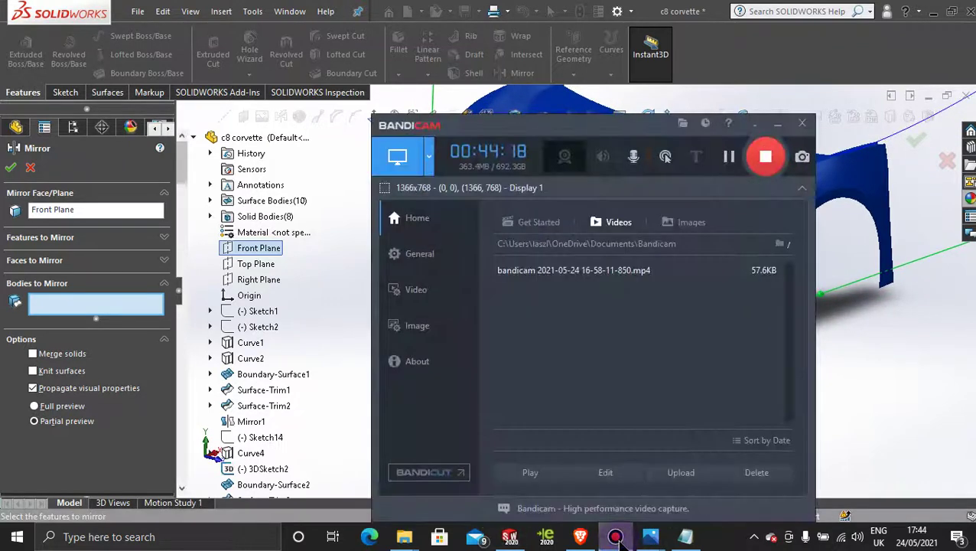